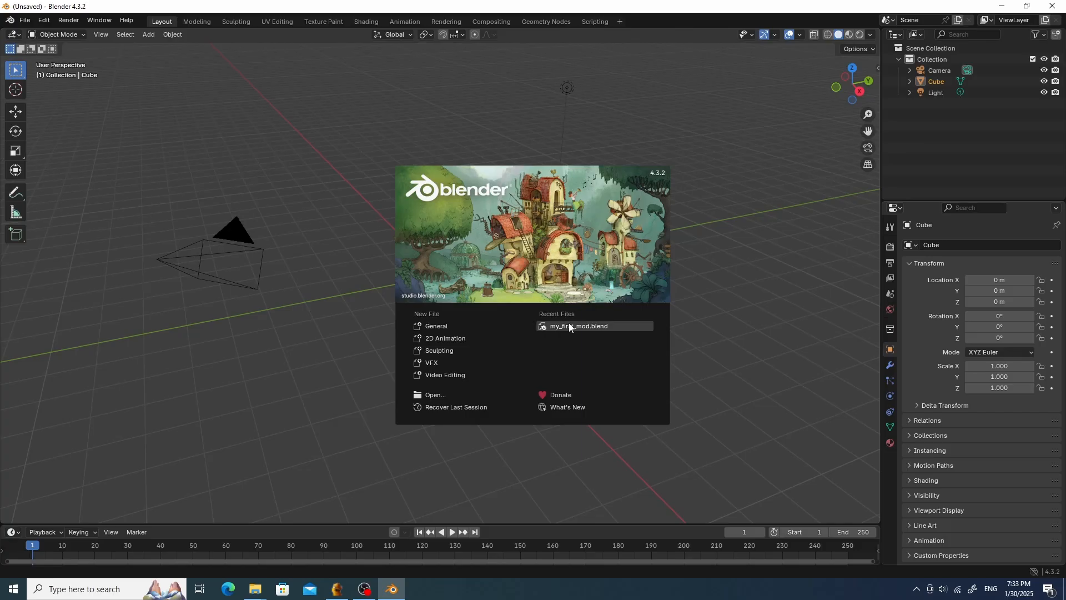
- Open the recent project my_first_mod.blend and confirm the import options with Import main LODs only enabled
left_click(567, 326)
scroll(499, 274, "down", 3)
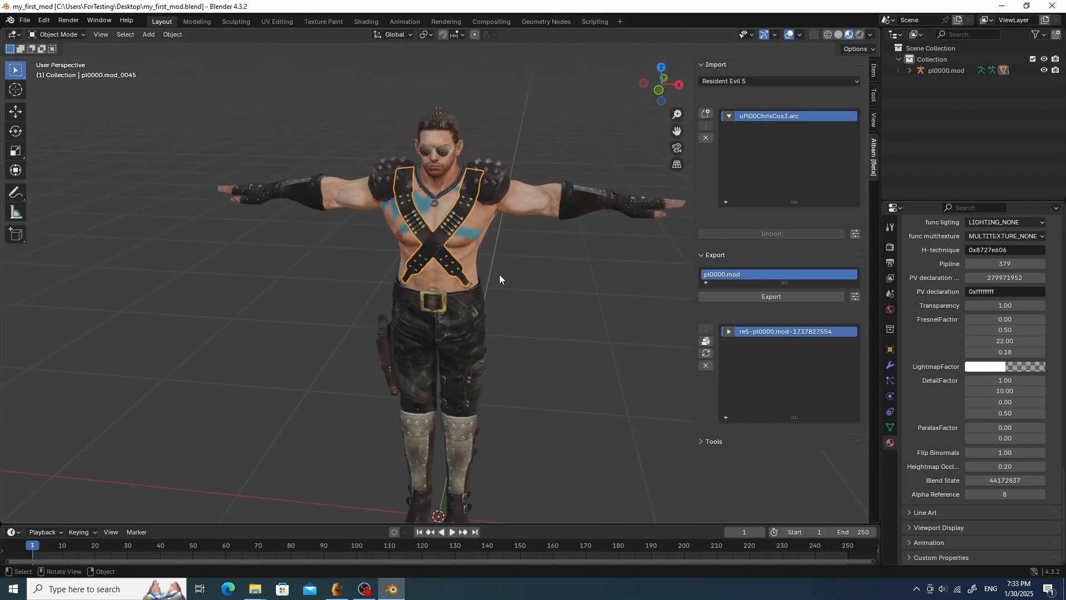
scroll(499, 274, "up", 3)
mouse_move(498, 274)
middle_mouse_down()
mouse_move(488, 279)
mouse_move(505, 270)
middle_mouse_up()
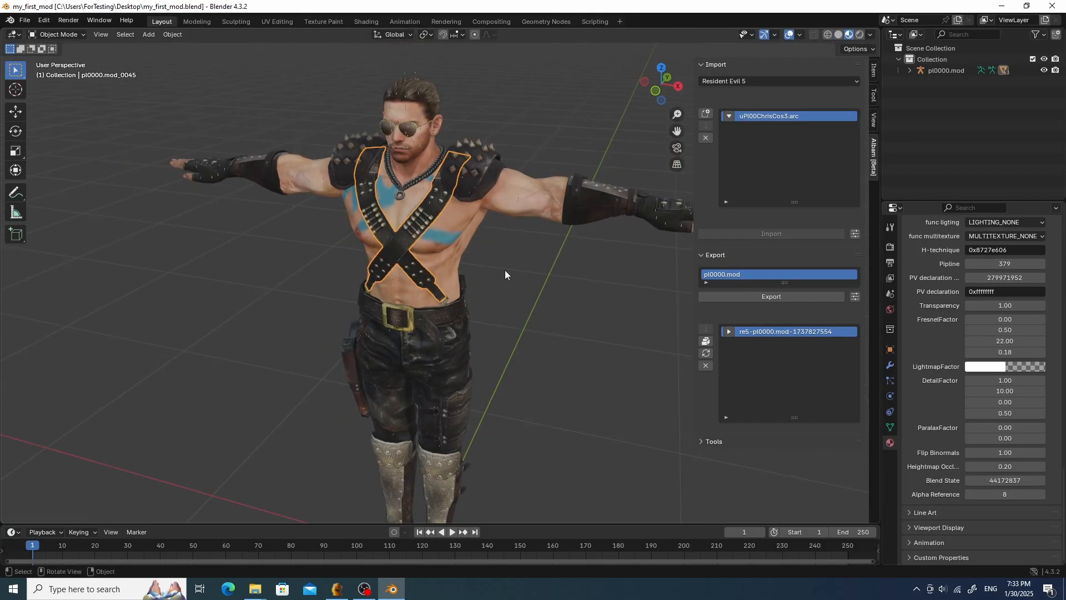
left_click(852, 234)
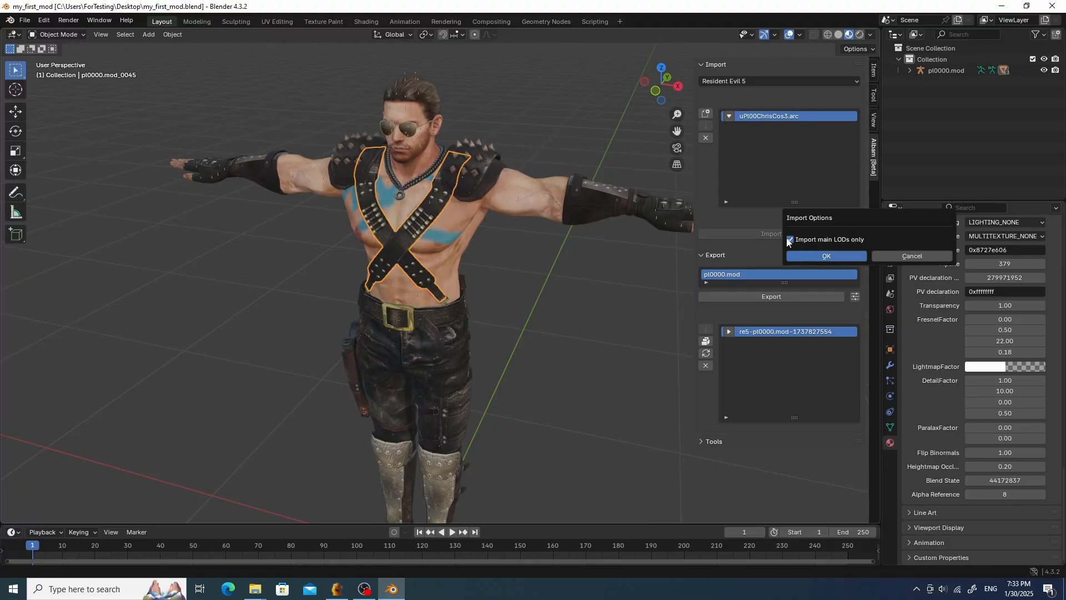
left_click(834, 255)
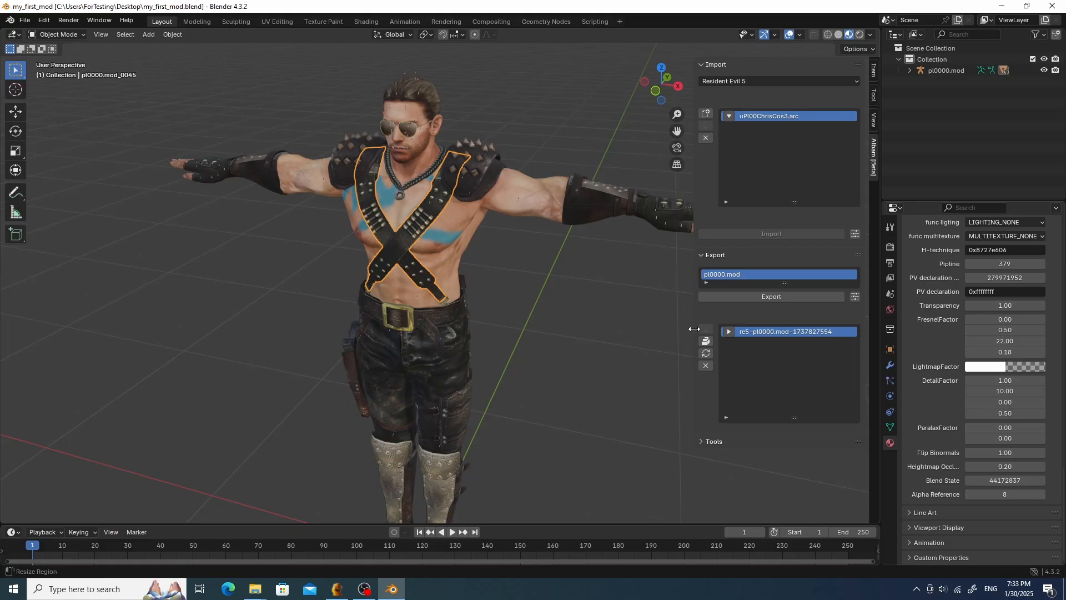
- Select the torso mesh and set its Level of Detail custom property to 255
left_click(453, 218)
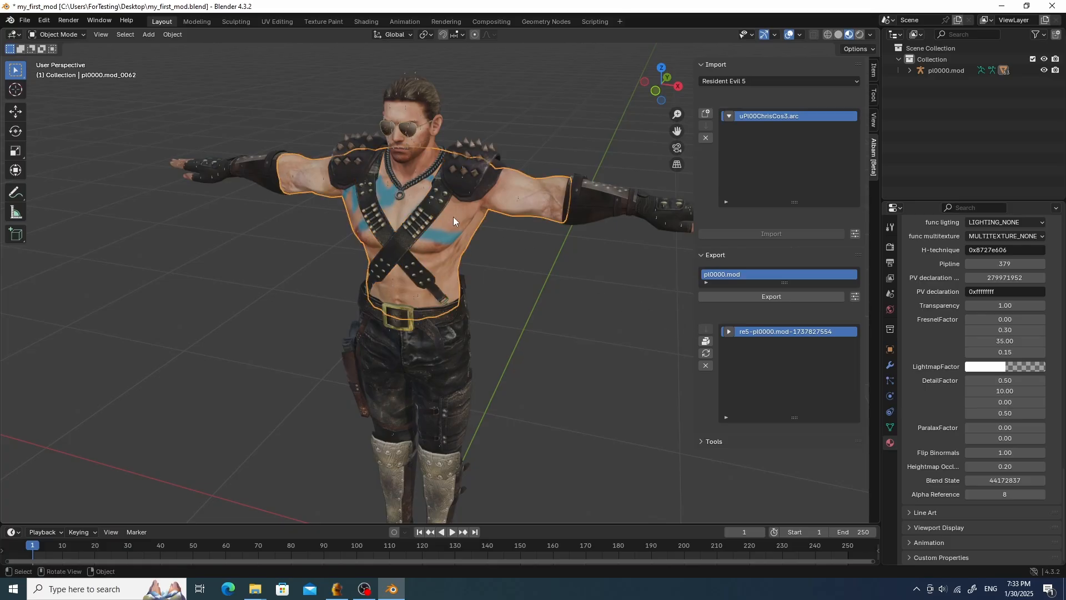
left_click(890, 425)
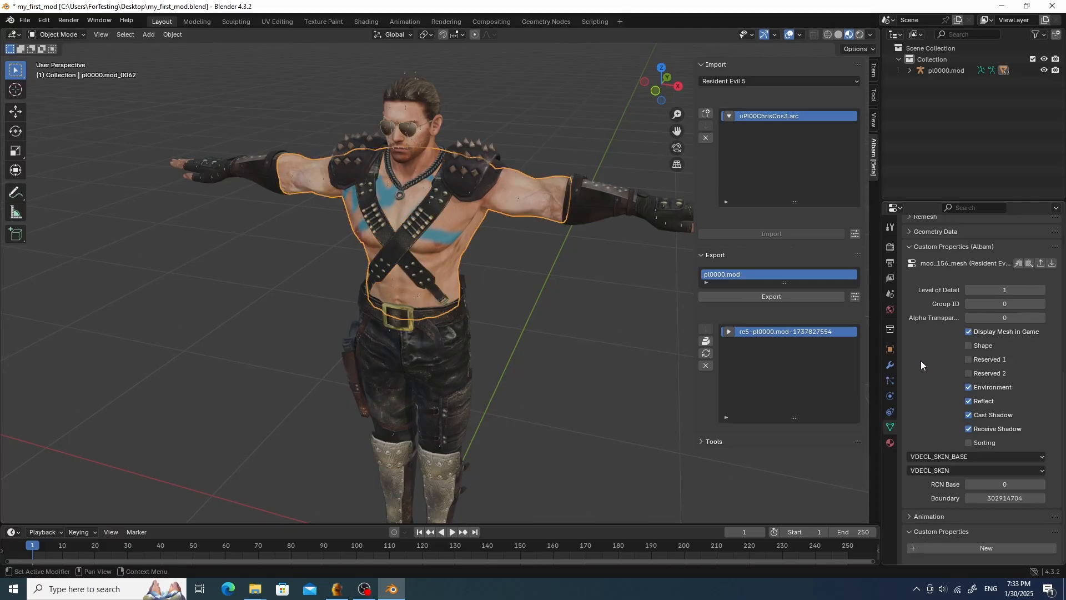
left_click(1009, 289)
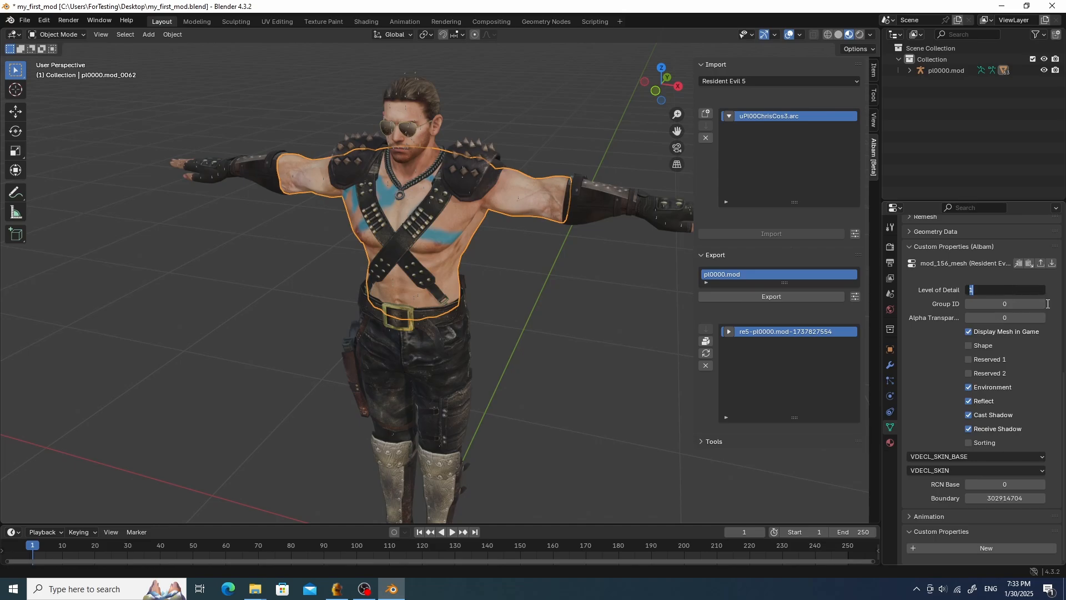
type("255")
key("Return")
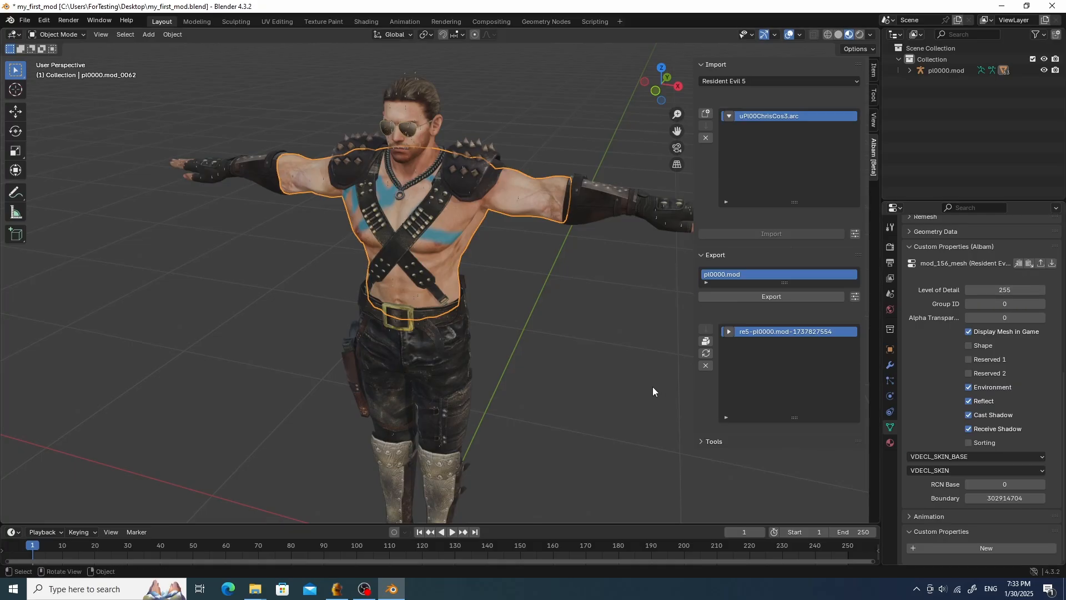
- Clear the export list and export pl0000.mod with Set LOD ID = 255 for exported meshes enabled
left_click(705, 365)
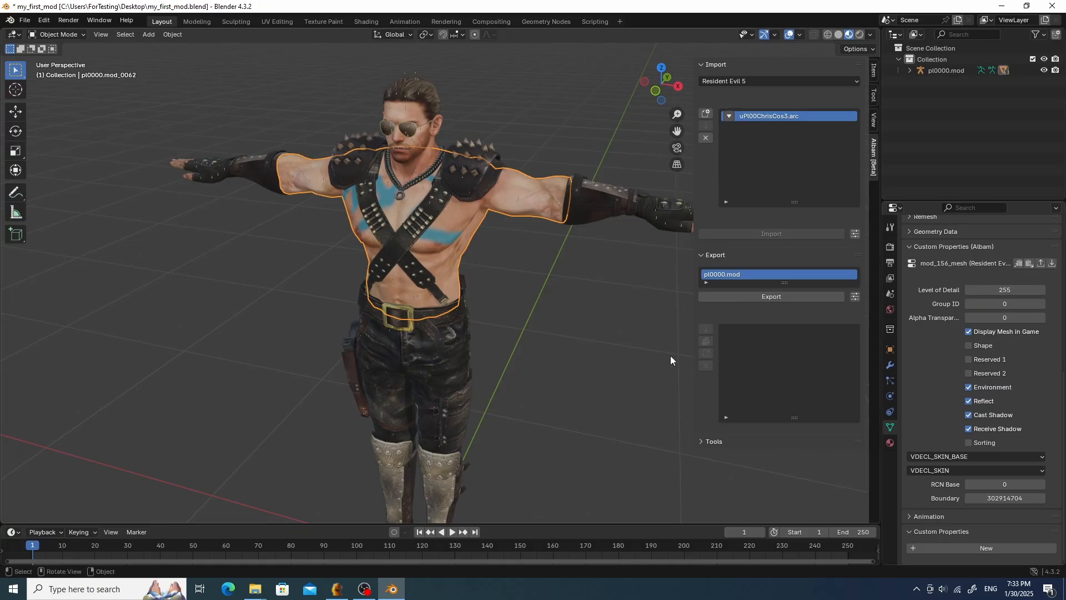
left_click(855, 296)
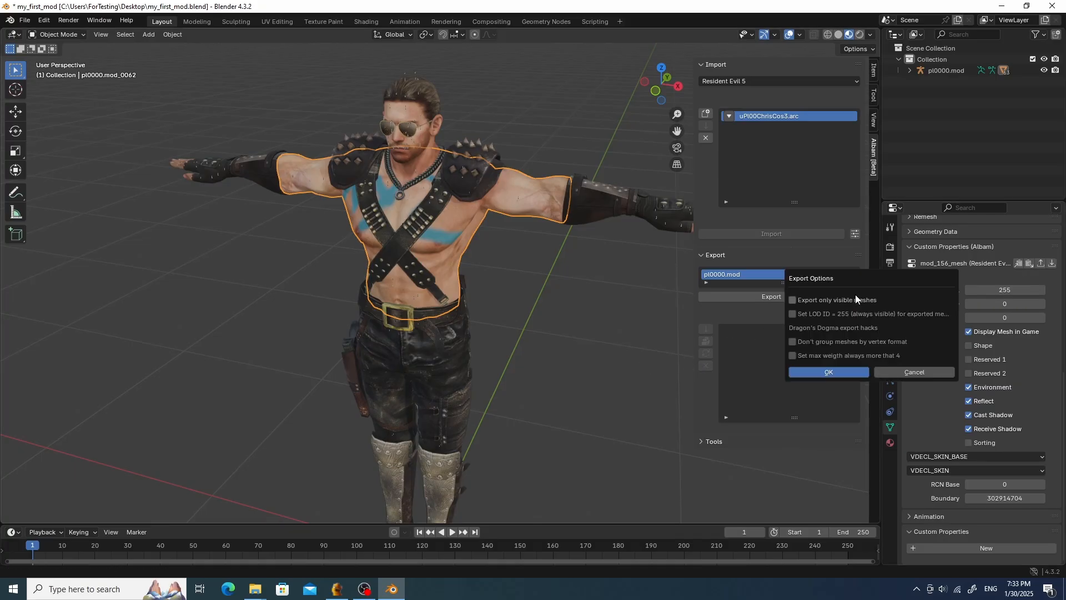
left_click(792, 314)
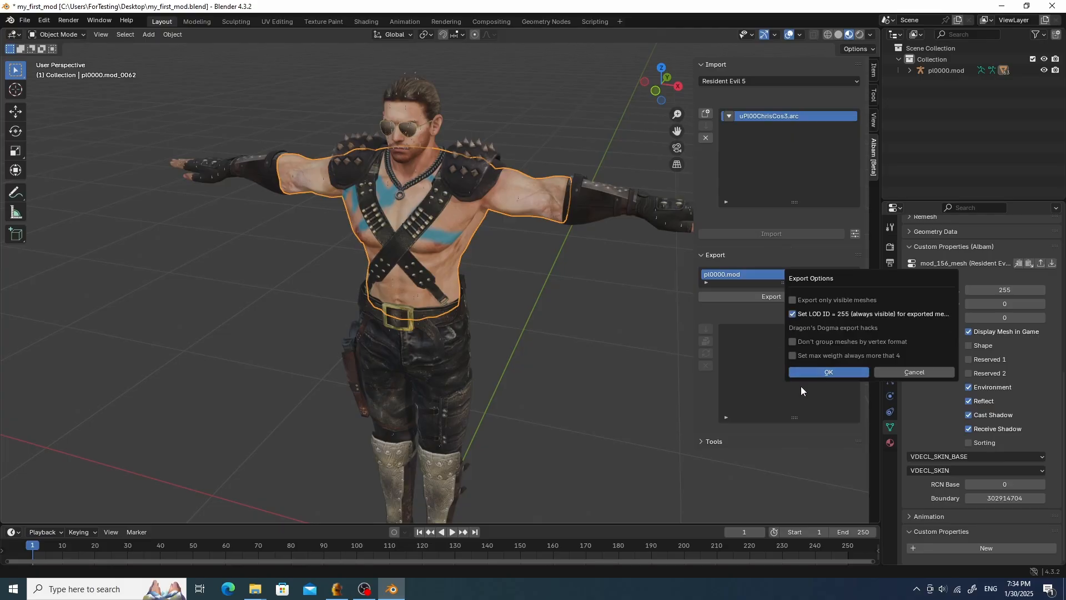
left_click(838, 375)
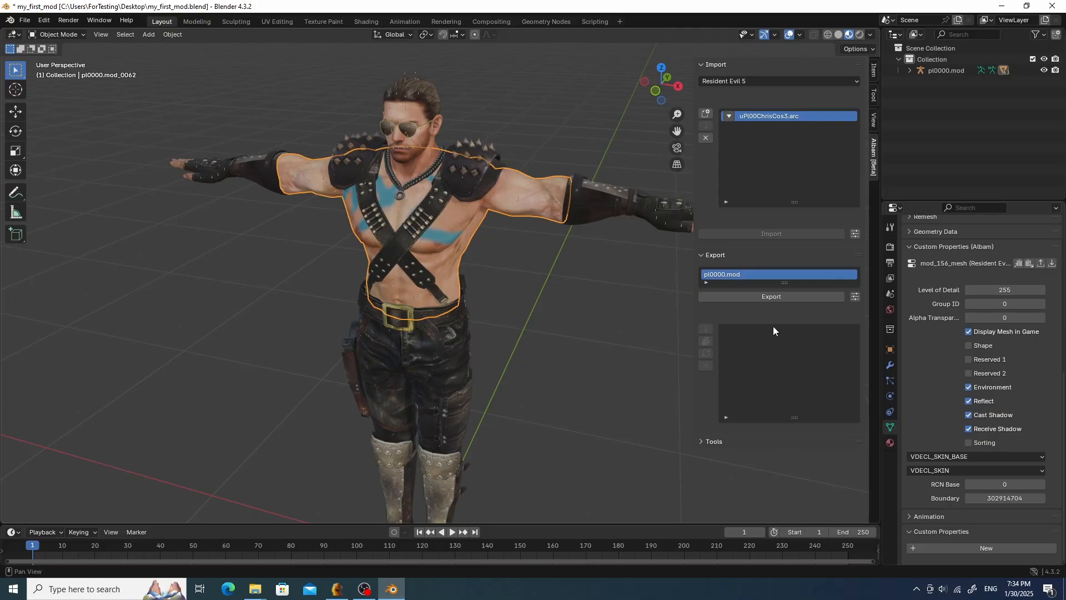
left_click(788, 300)
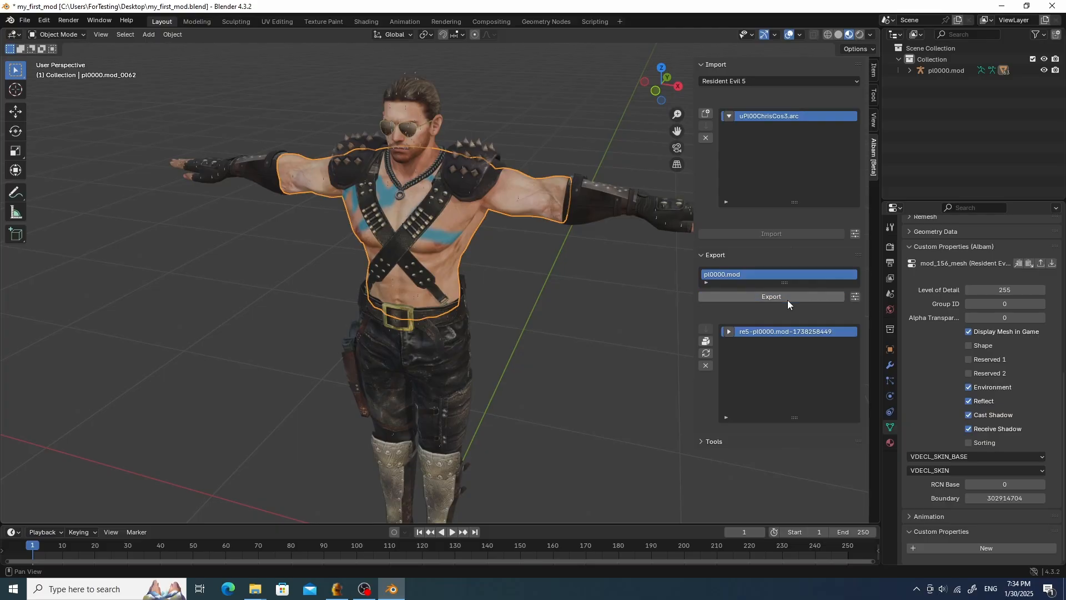
- Update the archive uPl00ChrisCos3.arc in the Archive folder with the exported mod
left_click(706, 353)
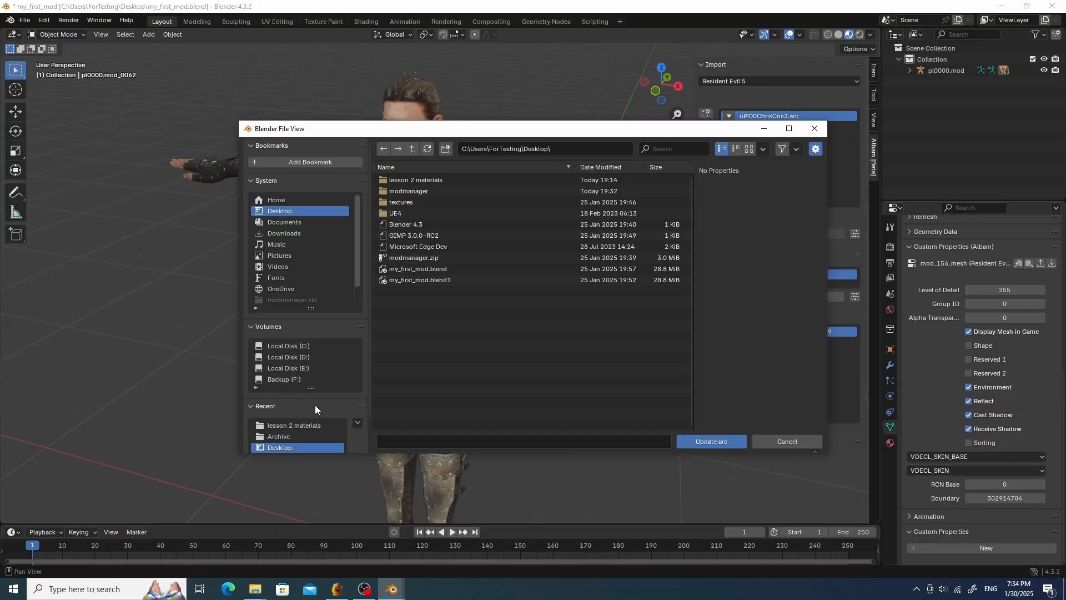
left_click(294, 436)
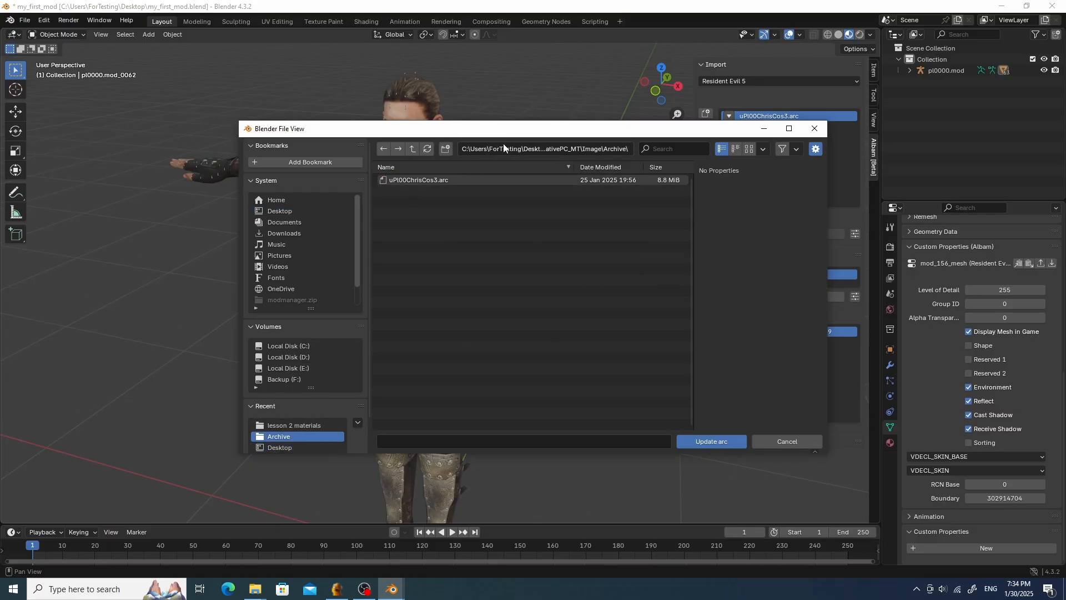
double_click(461, 178)
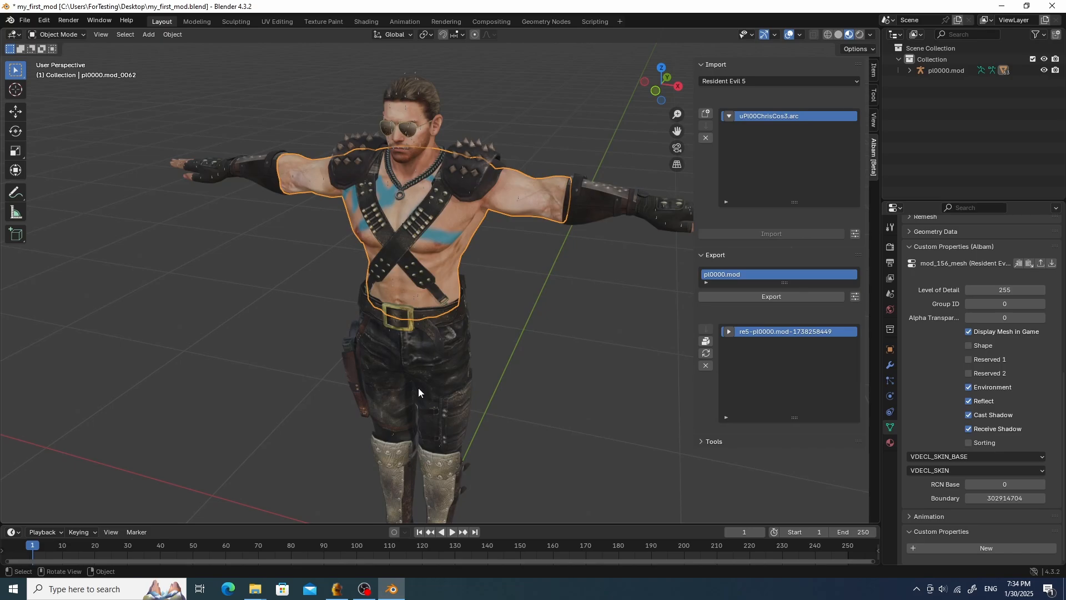
- Switch to Fluffy Mod Manager and reinstall my_first_mod by toggling it off and on
left_click(337, 588)
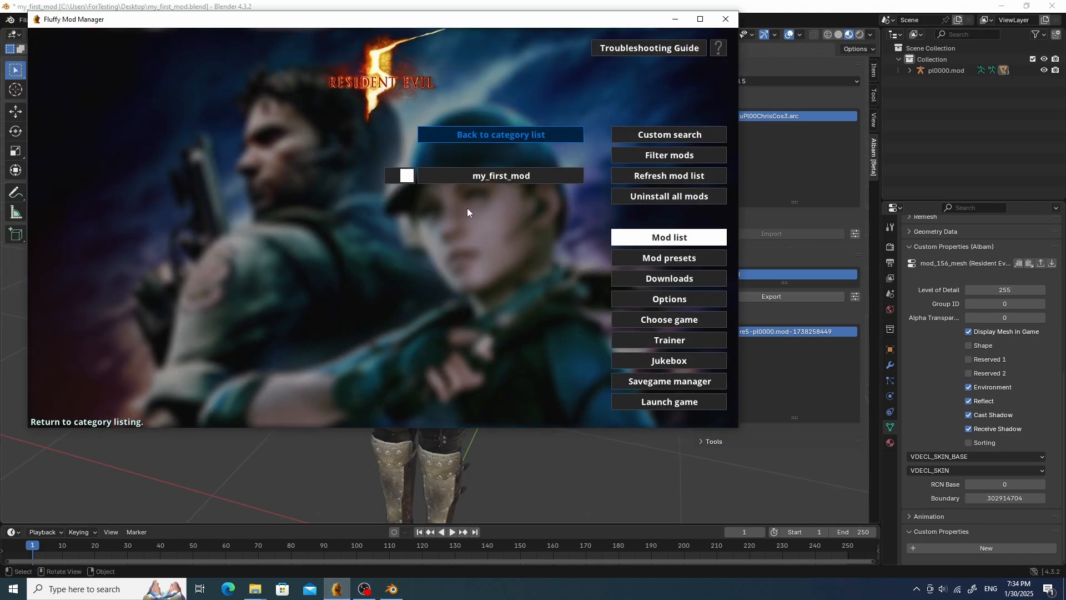
left_click(397, 175)
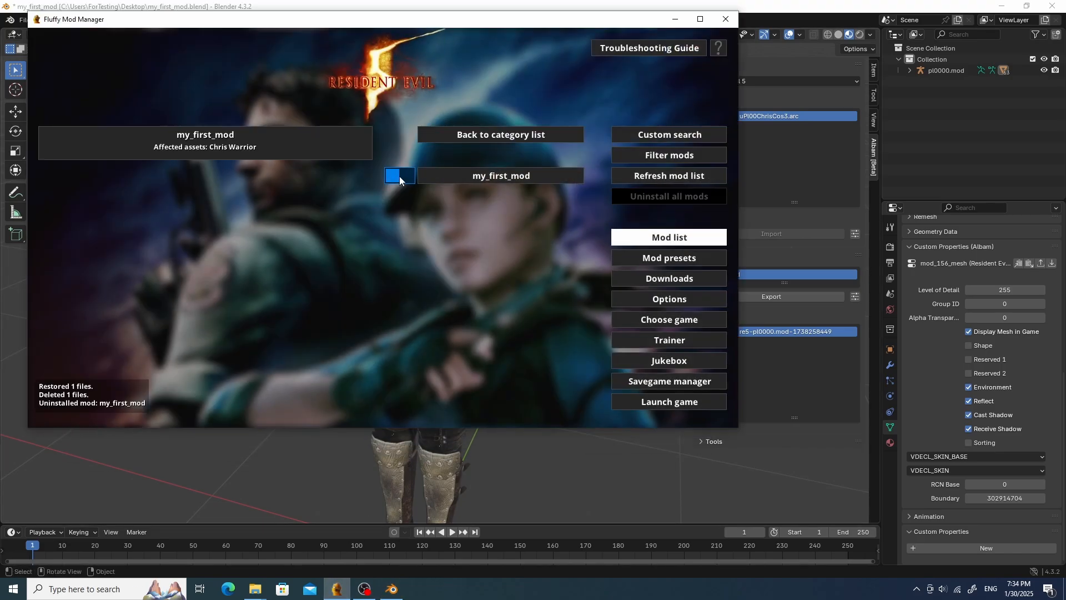
left_click(398, 175)
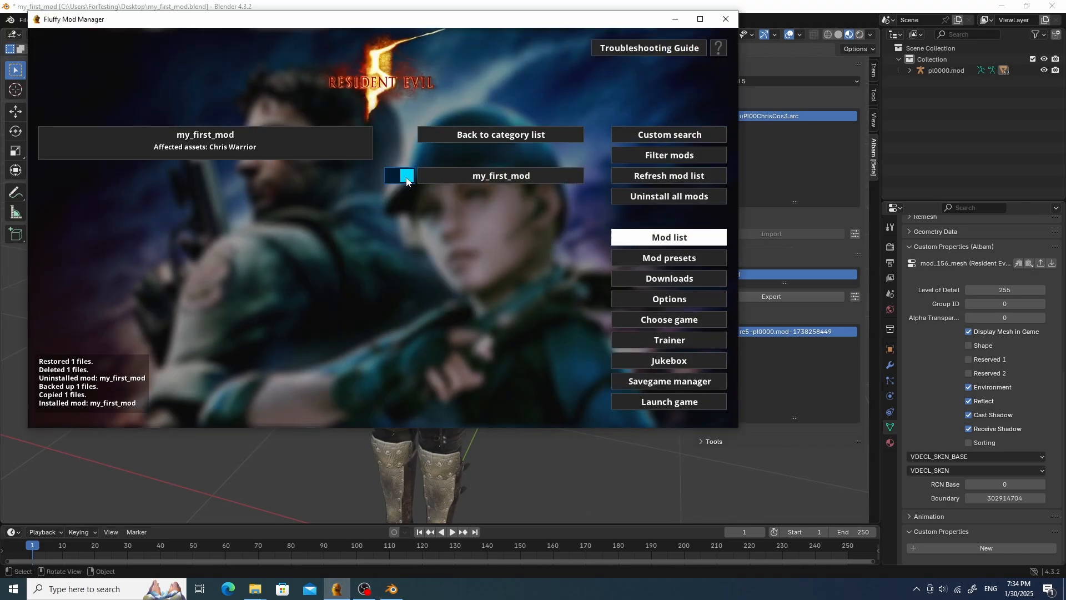
- Launch the game and move the character around to inspect the modded outfit
left_click(668, 400)
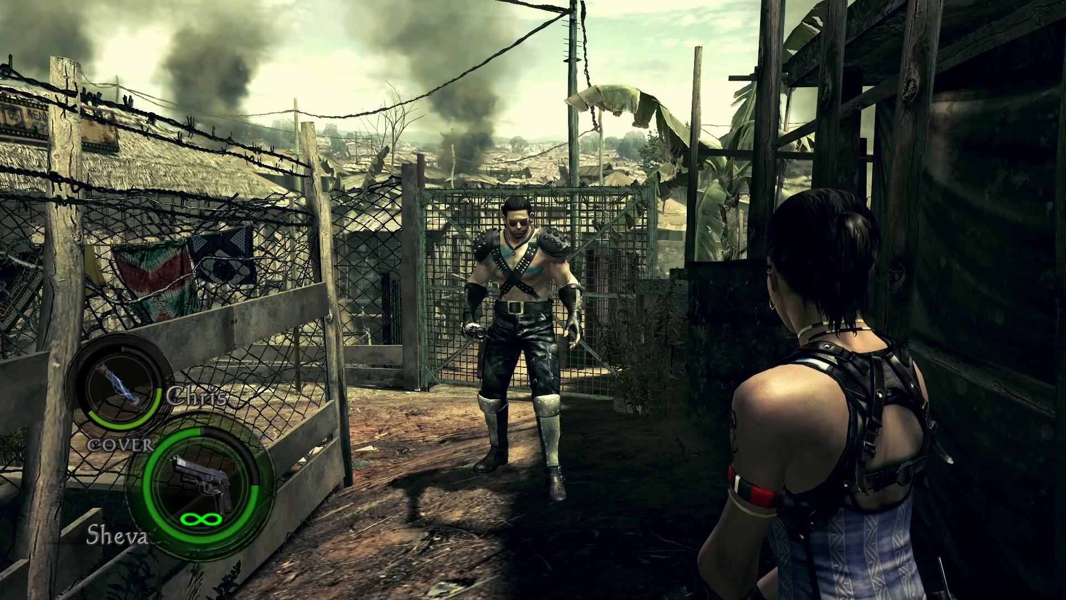
key("w")
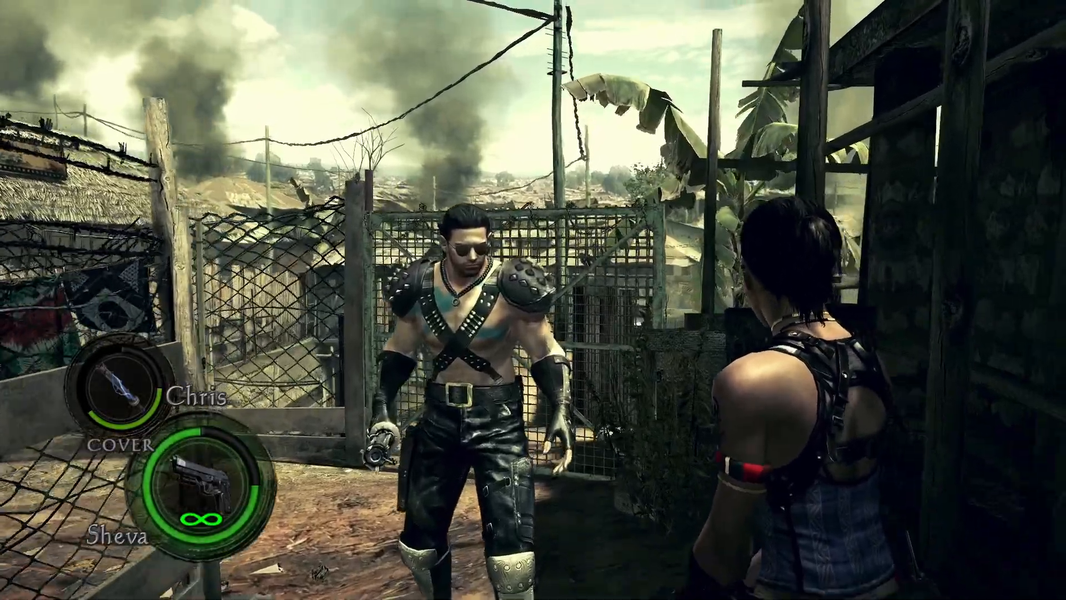
key("s")
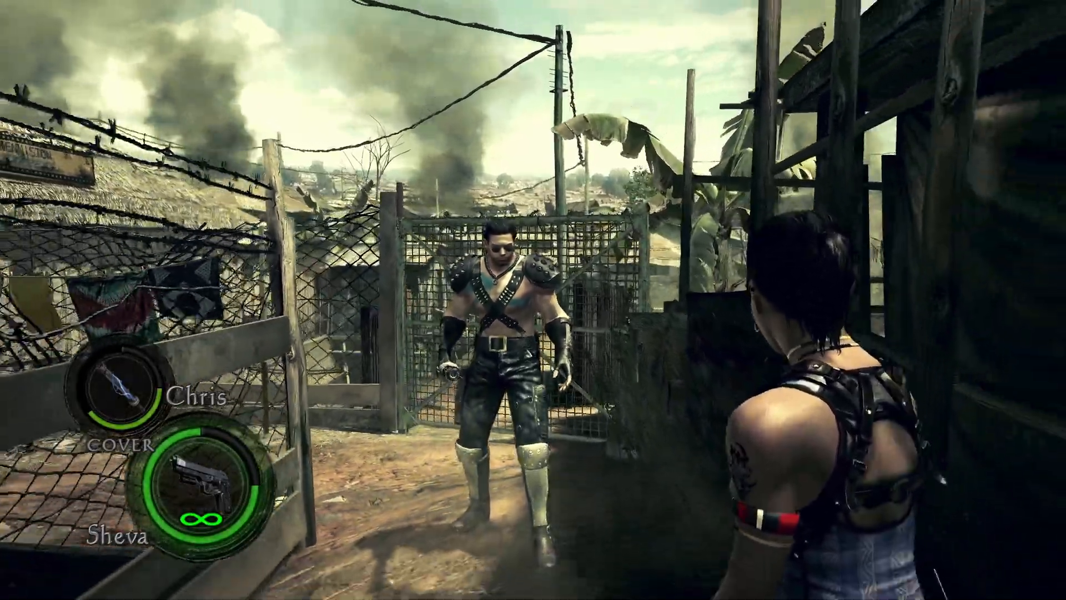
key("s")
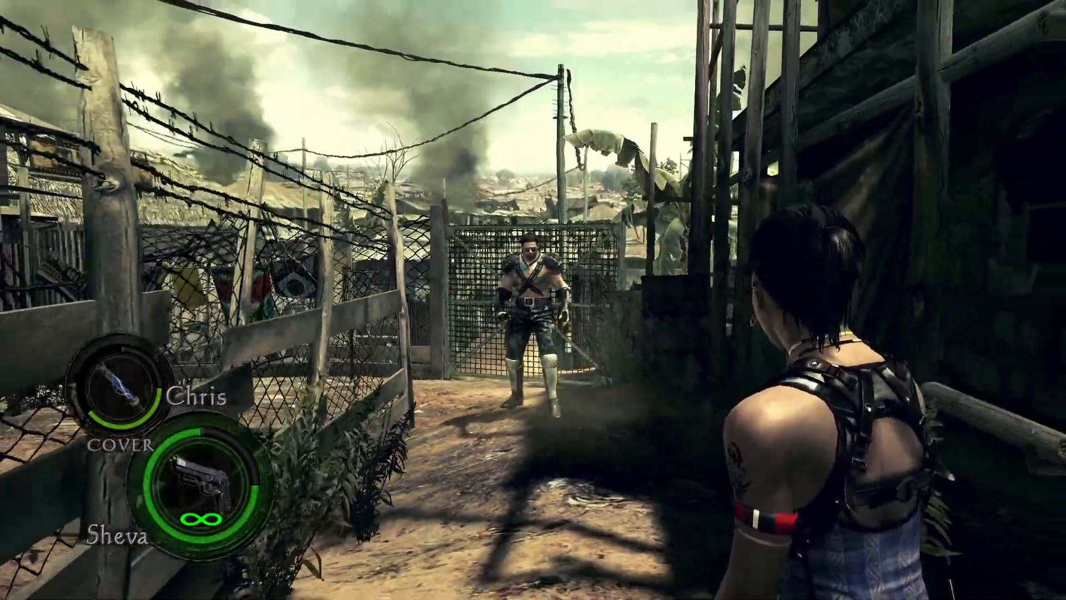
key("d")
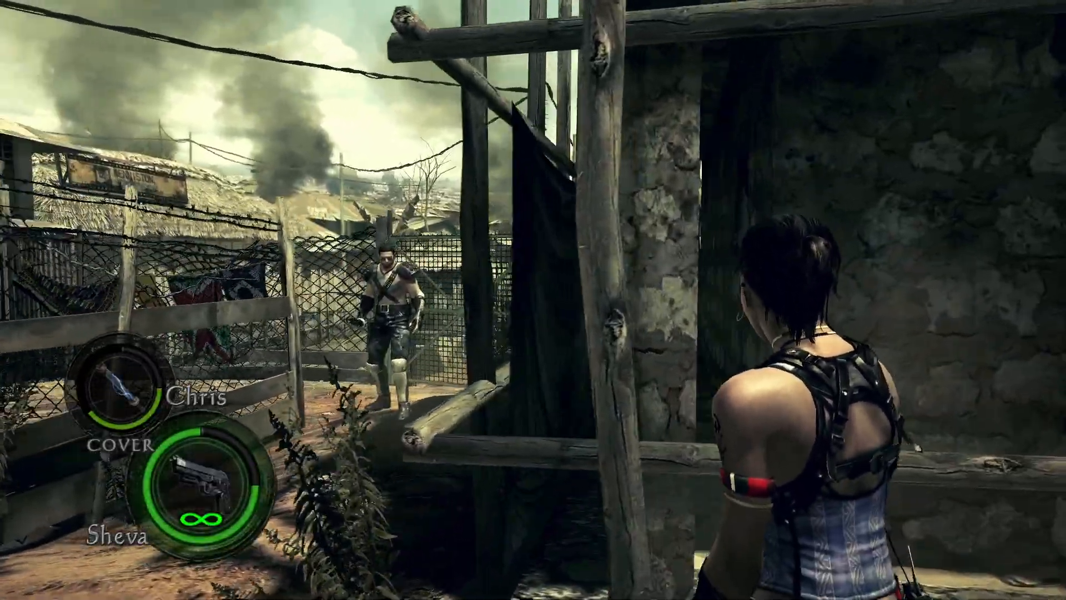
key("a")
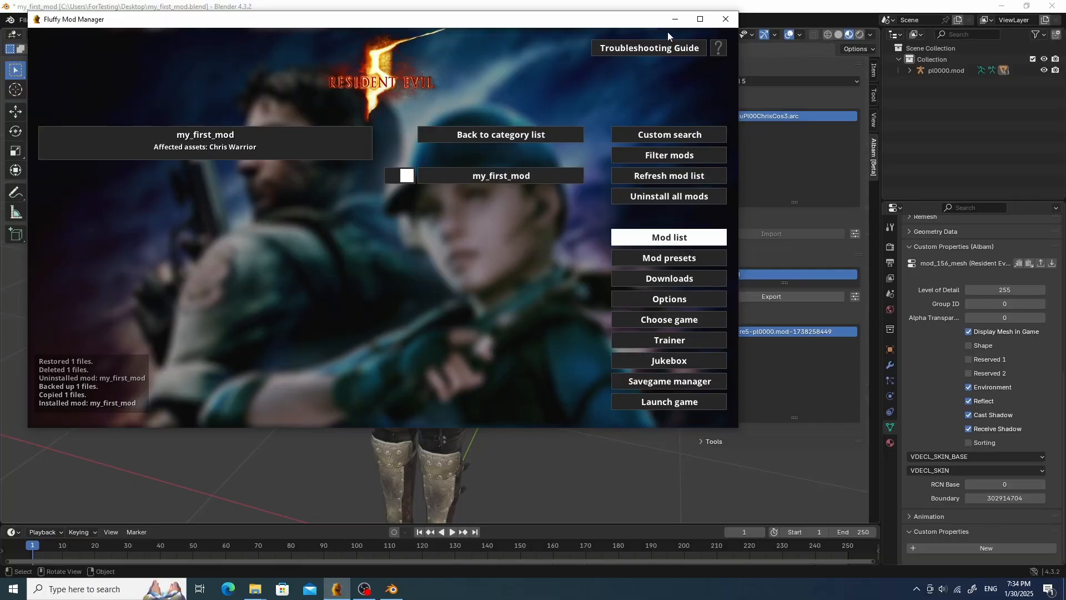
- Return to Blender and expand the archive tree through pawn, pl and pl00 folders
left_click(675, 19)
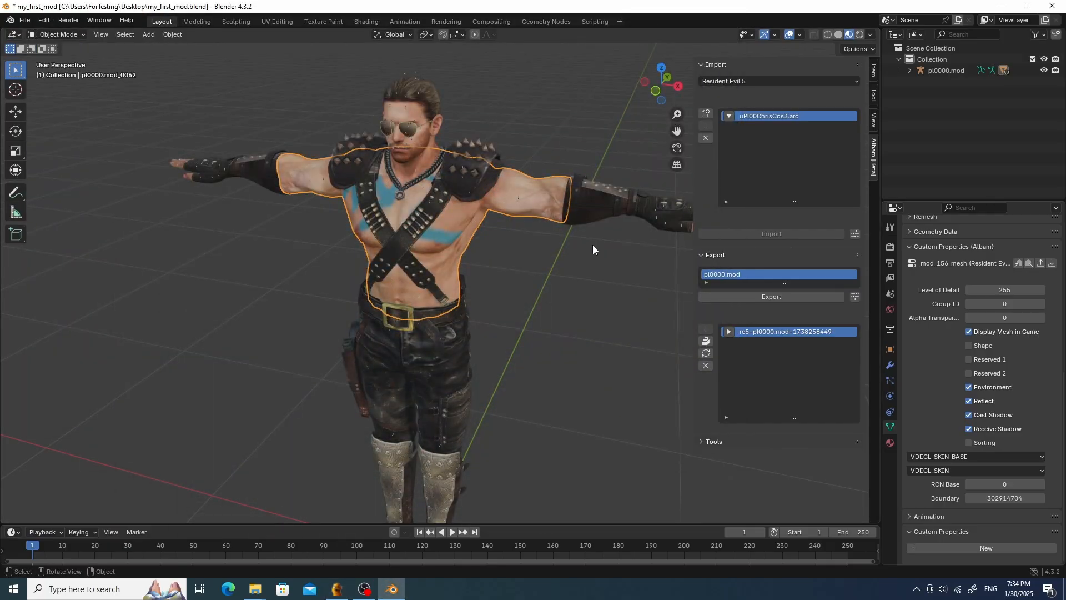
mouse_move(592, 245)
middle_mouse_down()
mouse_move(610, 241)
mouse_move(572, 245)
mouse_move(596, 236)
mouse_move(583, 242)
middle_mouse_up()
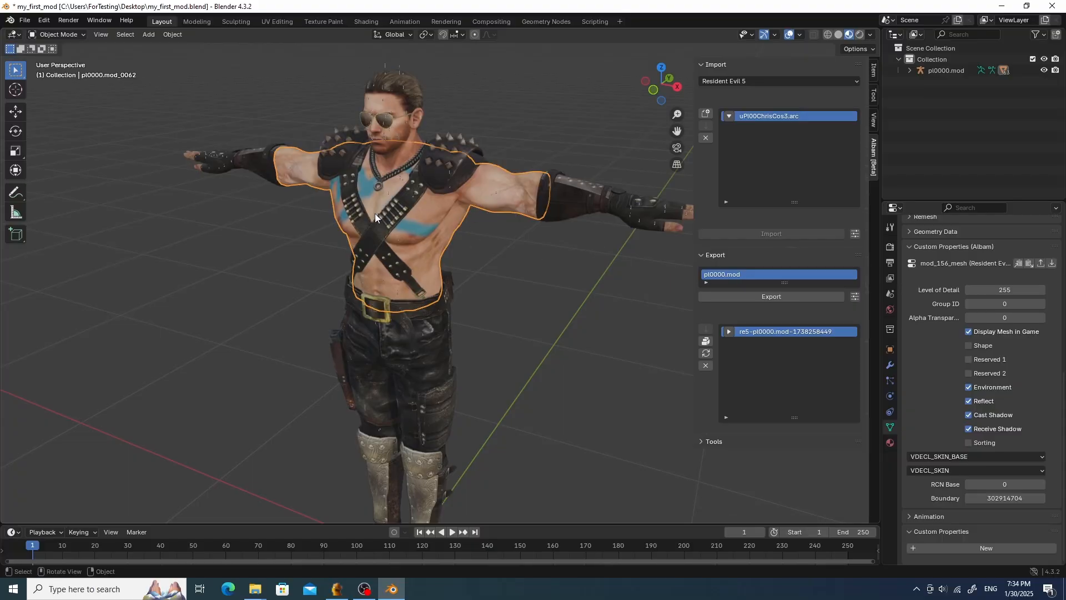
left_click(729, 116)
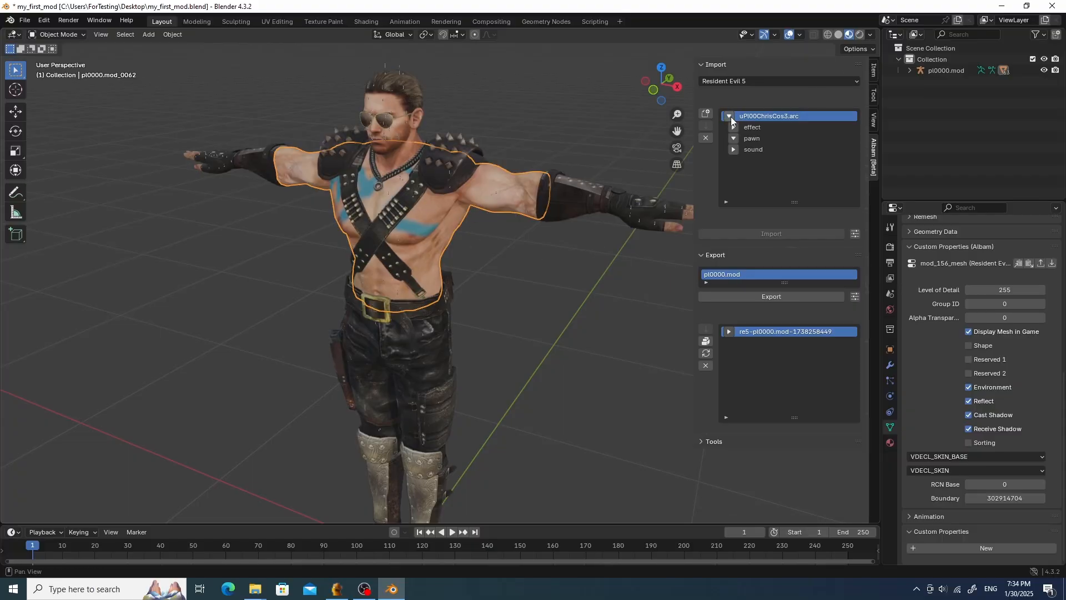
left_click(734, 127)
left_click(734, 128)
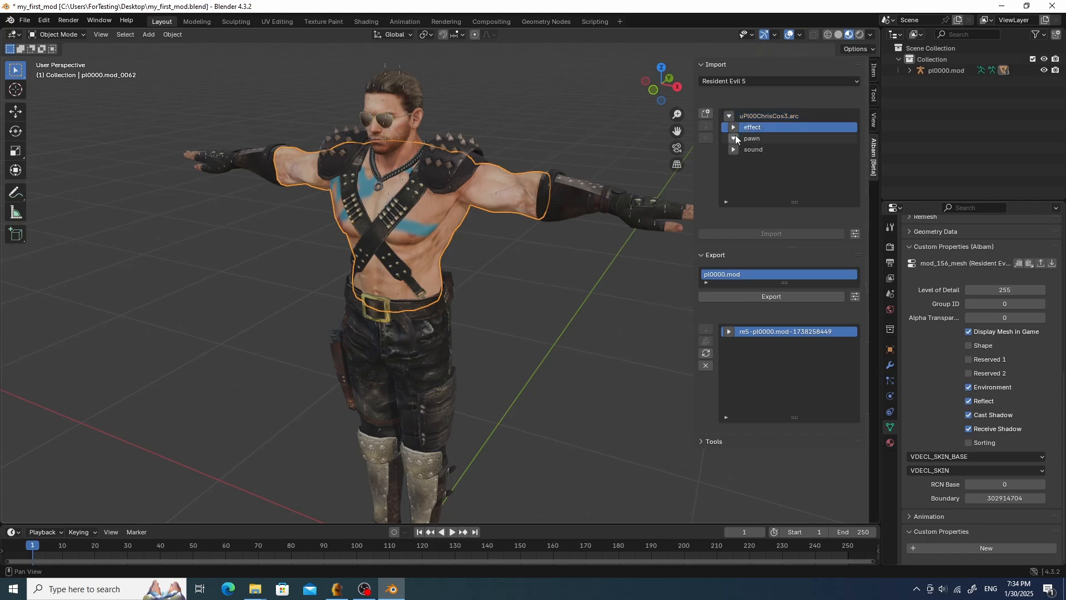
left_click(735, 135)
left_click(738, 149)
left_click(742, 161)
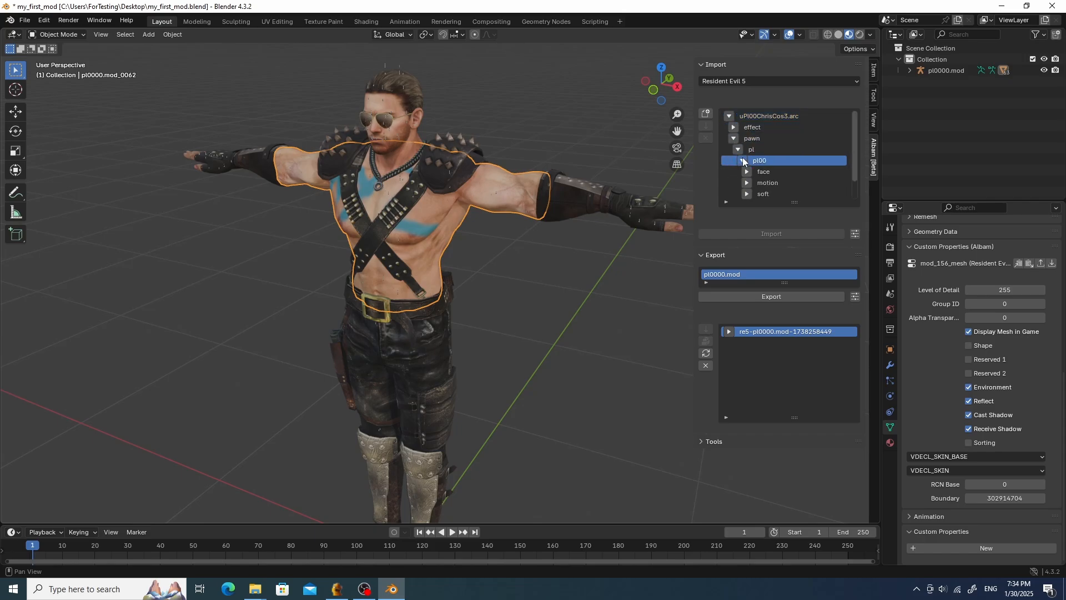
scroll(754, 152, "down", 2)
scroll(794, 133, "up", 4)
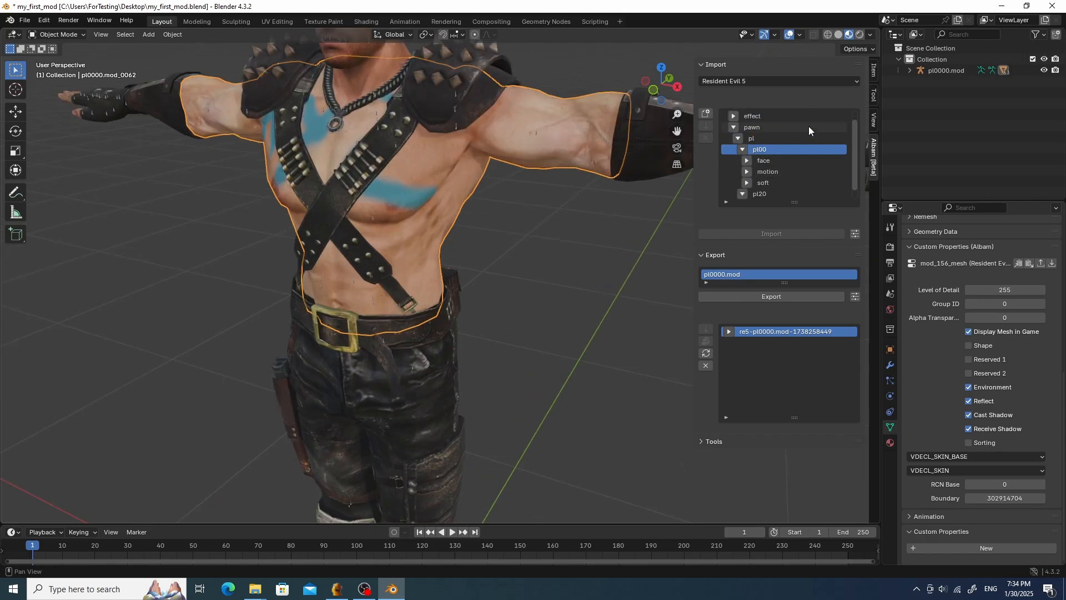
left_click(779, 115)
scroll(632, 168, "down", 5)
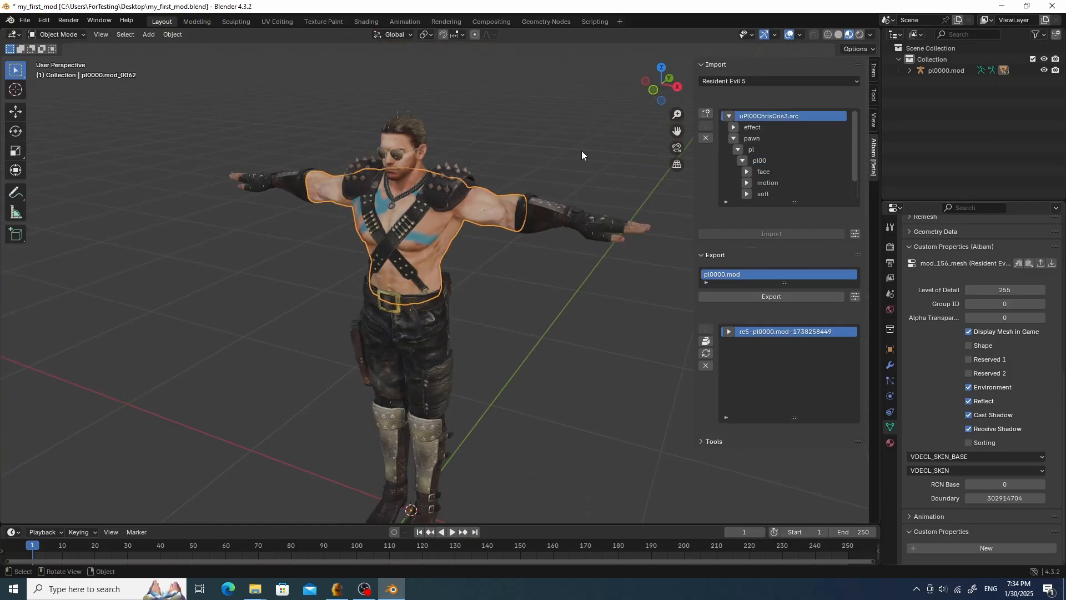
- Delete the pl0000.mod object together with its hierarchy from the scene
left_click(946, 71)
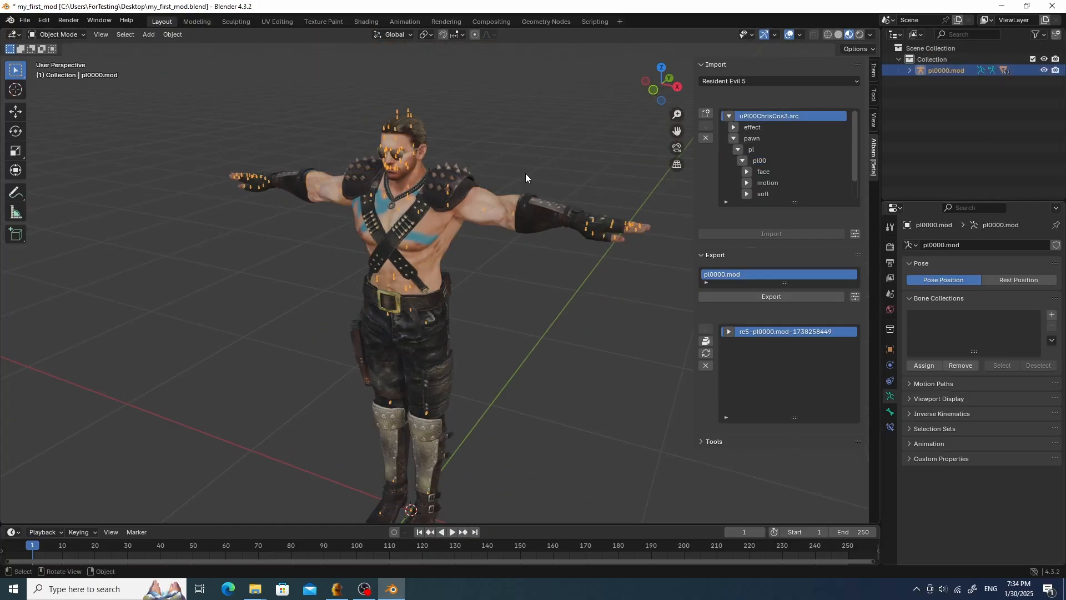
right_click(950, 71)
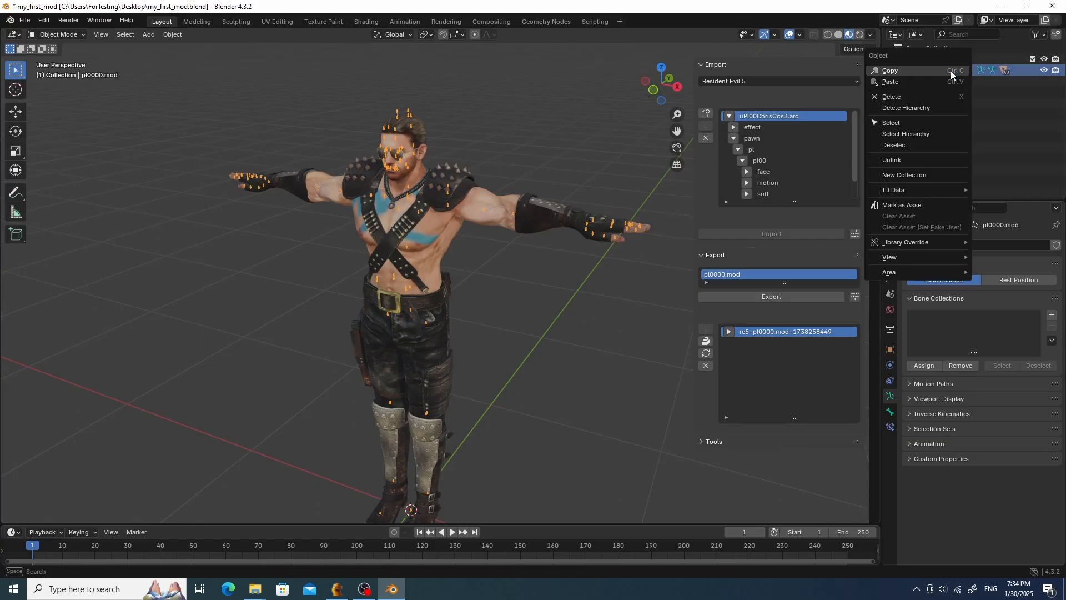
left_click(925, 106)
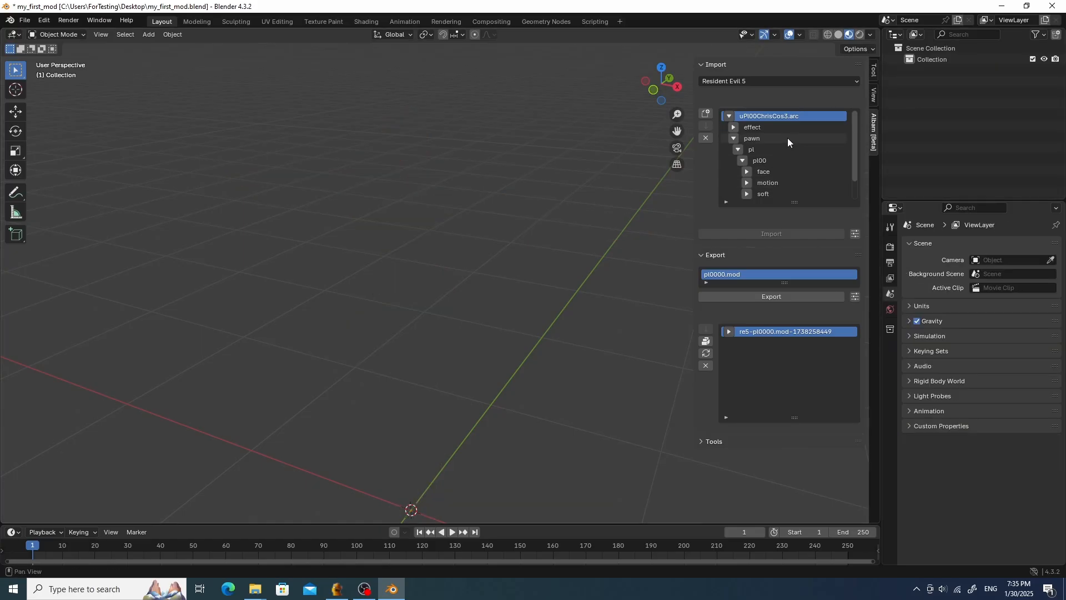
scroll(811, 156, "down", 2)
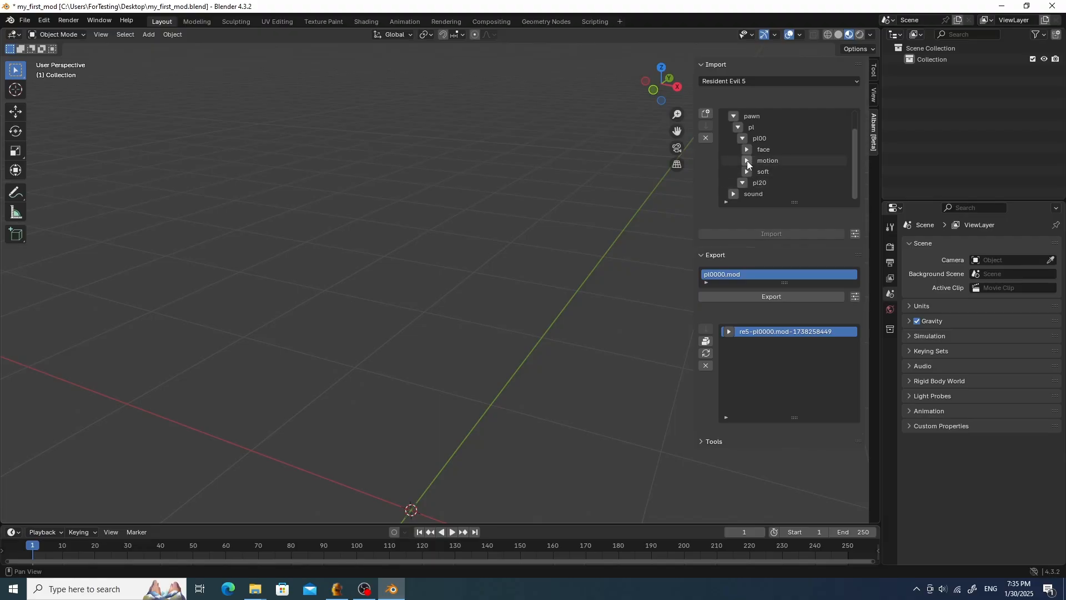
- Expand the pl20 and model folders and import pl0000.mod into the scene
left_click(743, 181)
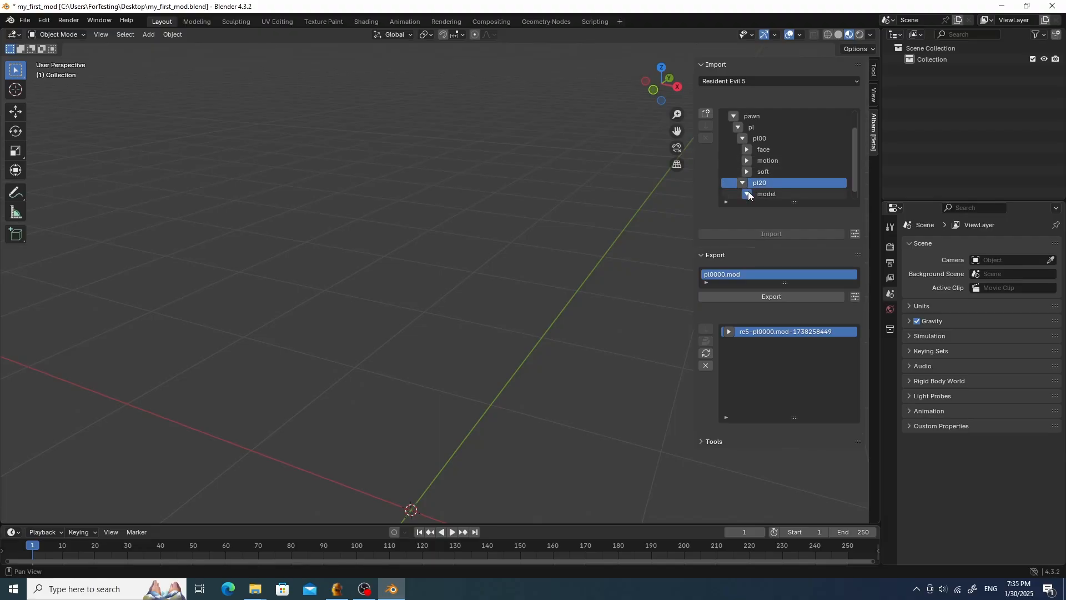
left_click(748, 193)
scroll(777, 167, "down", 5)
left_click(790, 161)
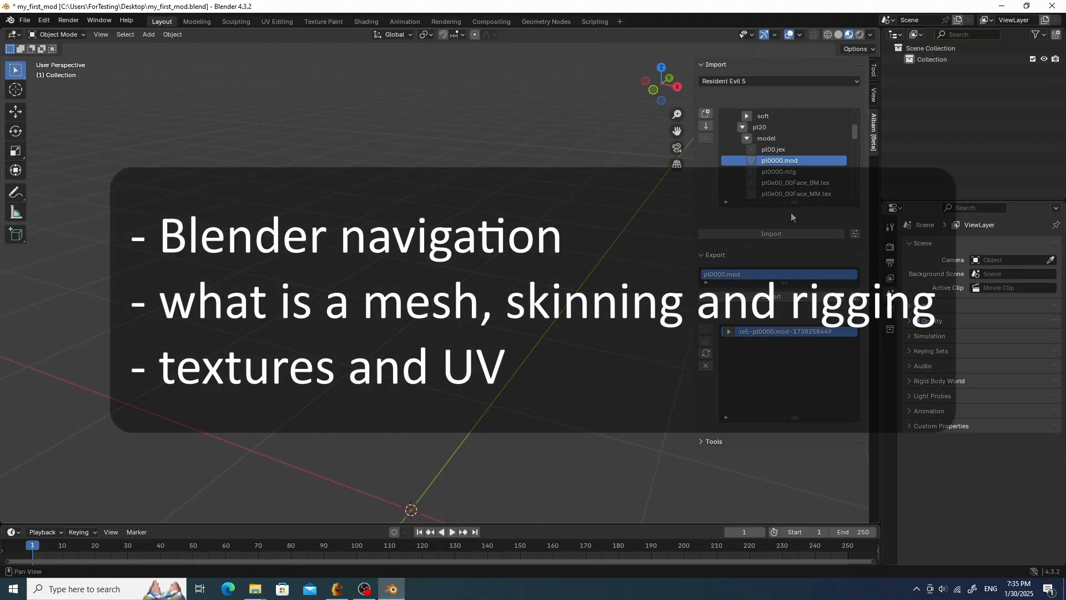
left_click(798, 232)
scroll(402, 195, "up", 2)
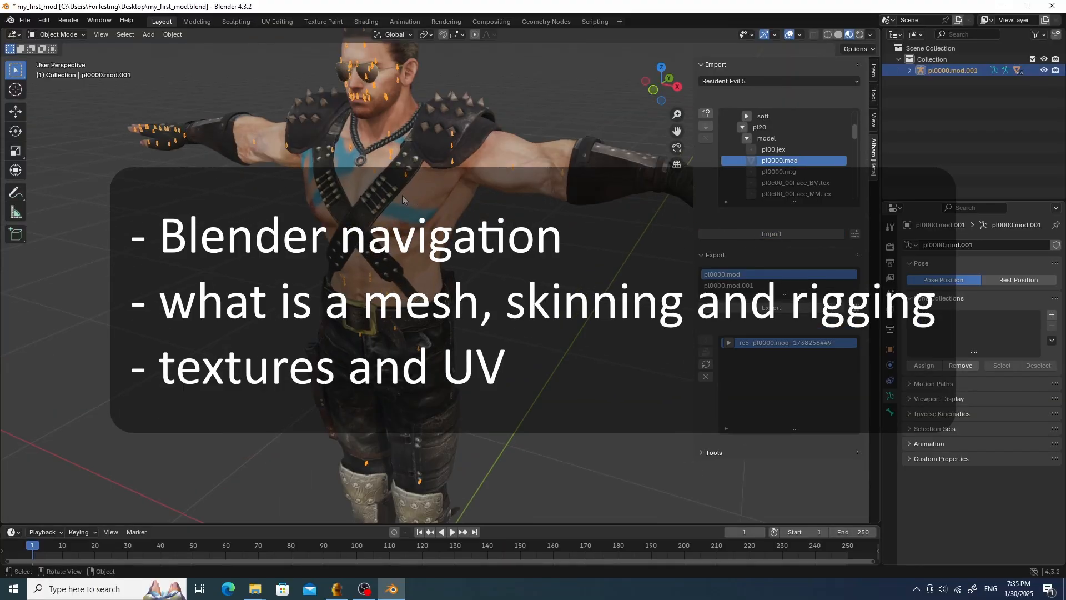
mouse_move(402, 195)
middle_mouse_down()
mouse_move(454, 197)
mouse_move(392, 209)
middle_mouse_up()
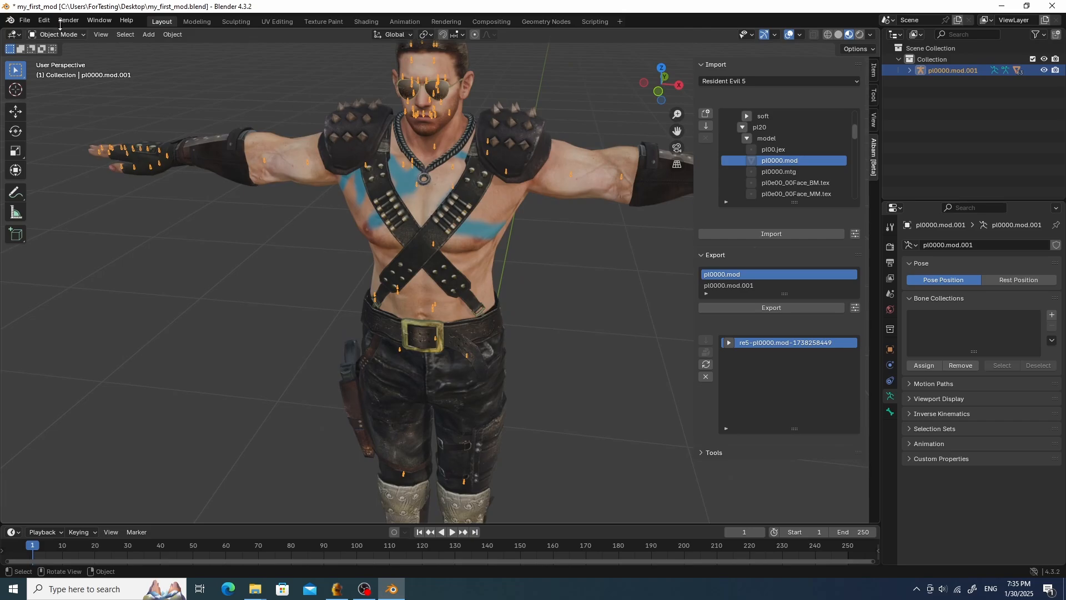
- Start a new General file without saving the current one
left_click(28, 22)
mouse_move(38, 32)
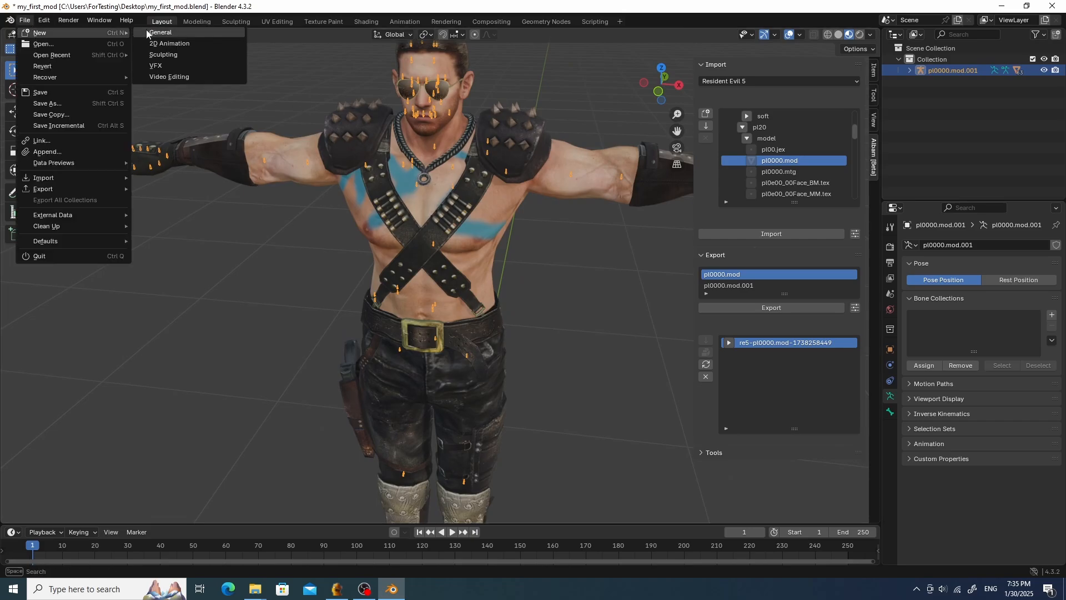
left_click(166, 33)
left_click(558, 315)
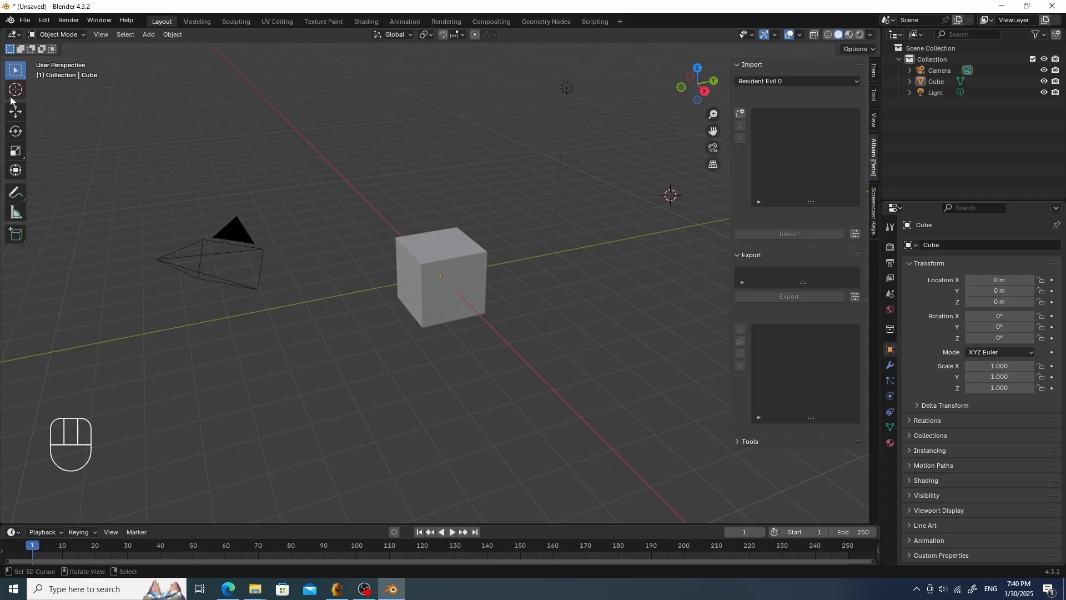
- Select and delete all default objects in the new scene
right_click(401, 128, "shift")
key("a")
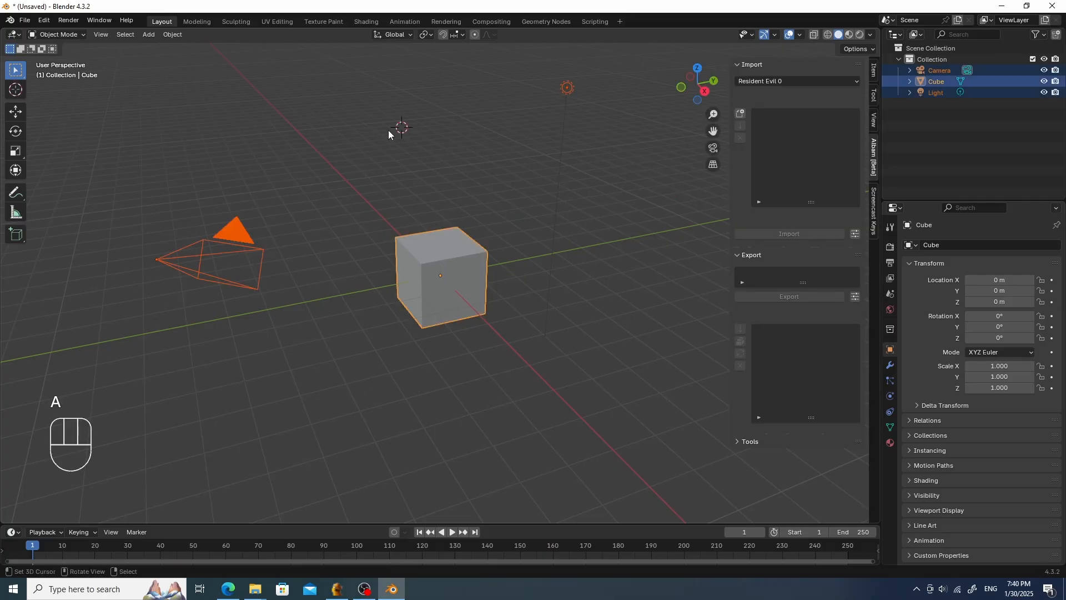
key("x")
left_click(372, 131)
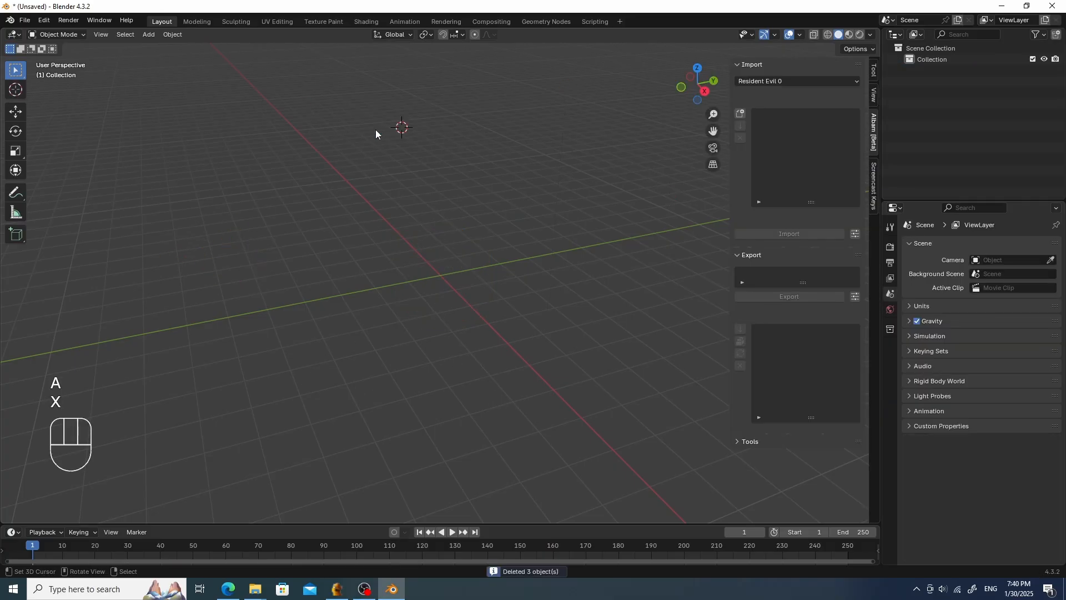
- Save the empty scene as the default startup file
left_click(25, 20)
mouse_move(65, 217)
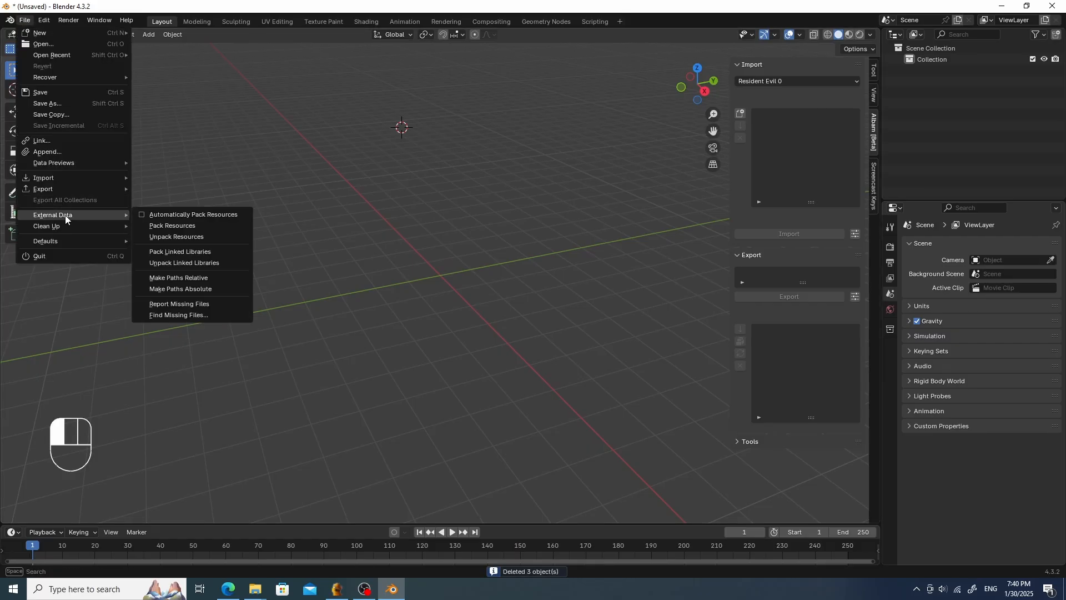
mouse_move(63, 242)
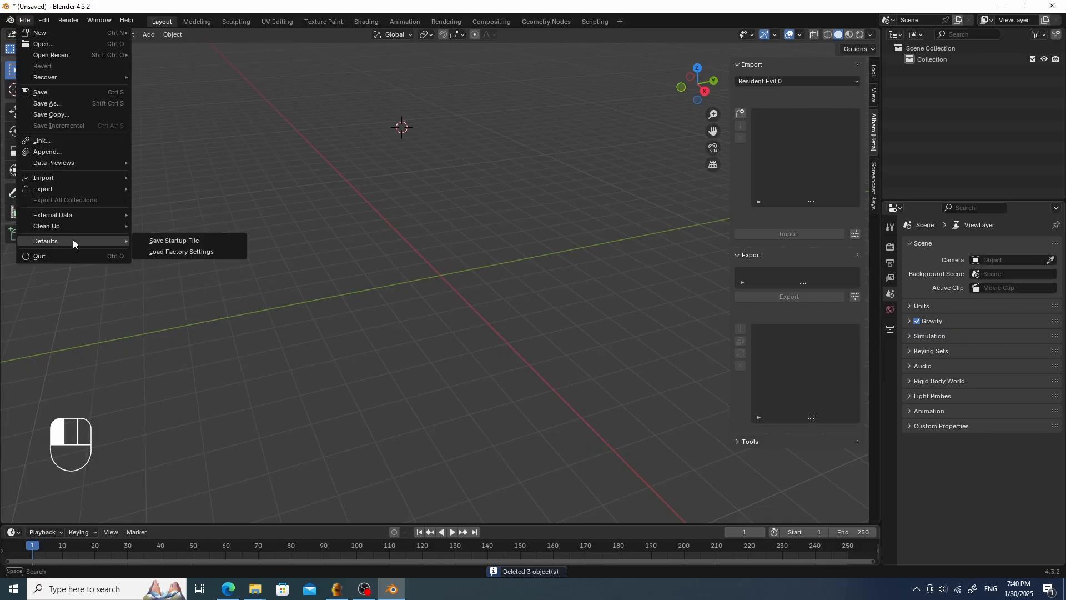
left_click(184, 241)
left_click(501, 306)
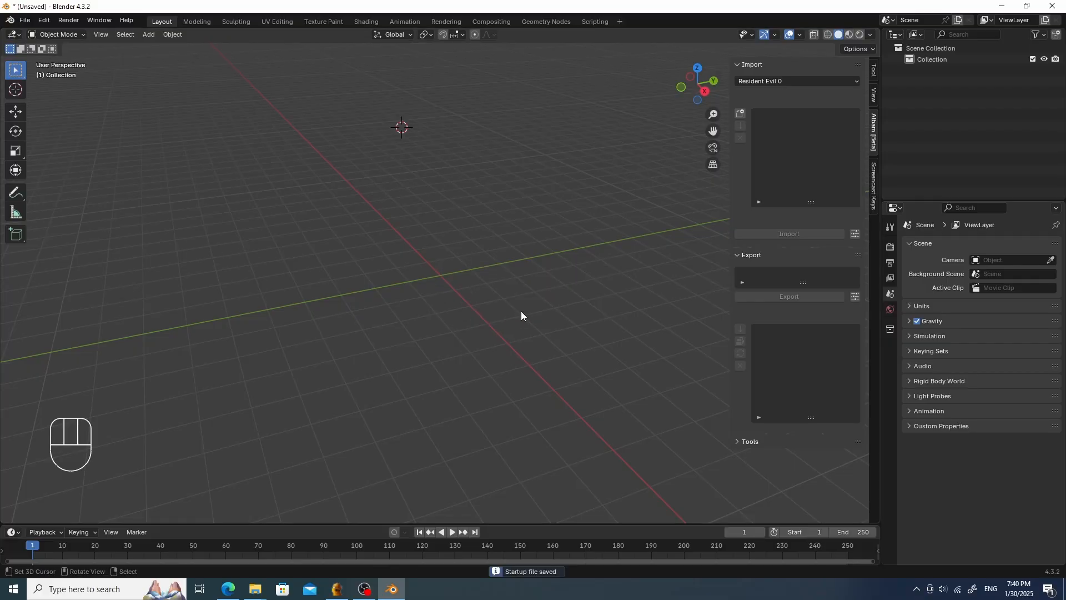
scroll(484, 245, "down", 2)
scroll(488, 240, "up", 3)
scroll(488, 240, "down", 1)
scroll(488, 239, "up", 2)
scroll(488, 239, "down", 2)
scroll(488, 239, "up", 1)
scroll(488, 239, "down", 1)
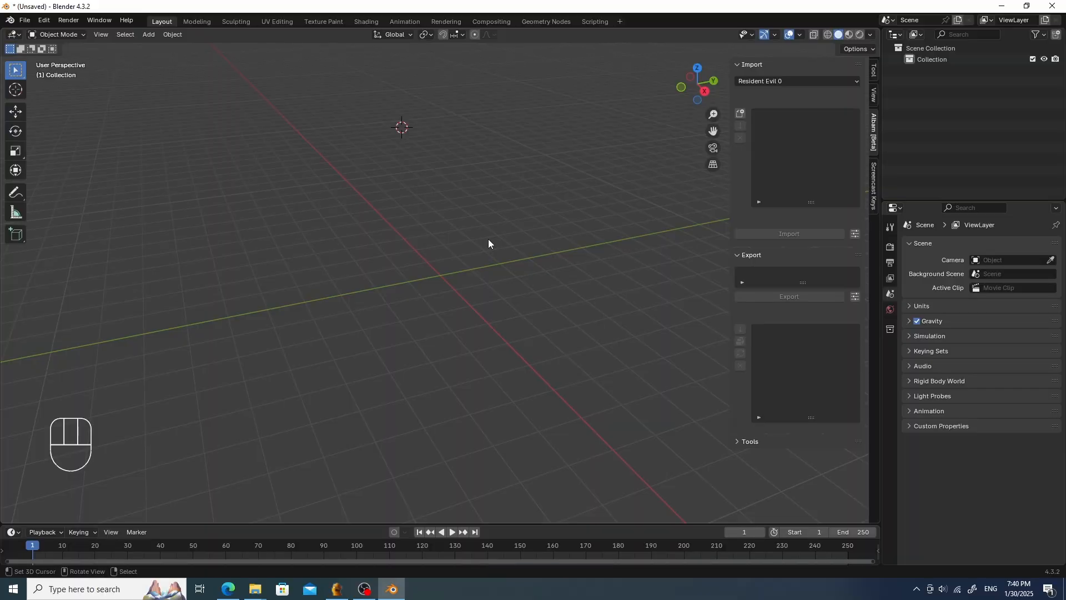
scroll(488, 239, "up", 1)
- Switch to Fluffy Mod Manager and disable my_first_mod
left_click(337, 588)
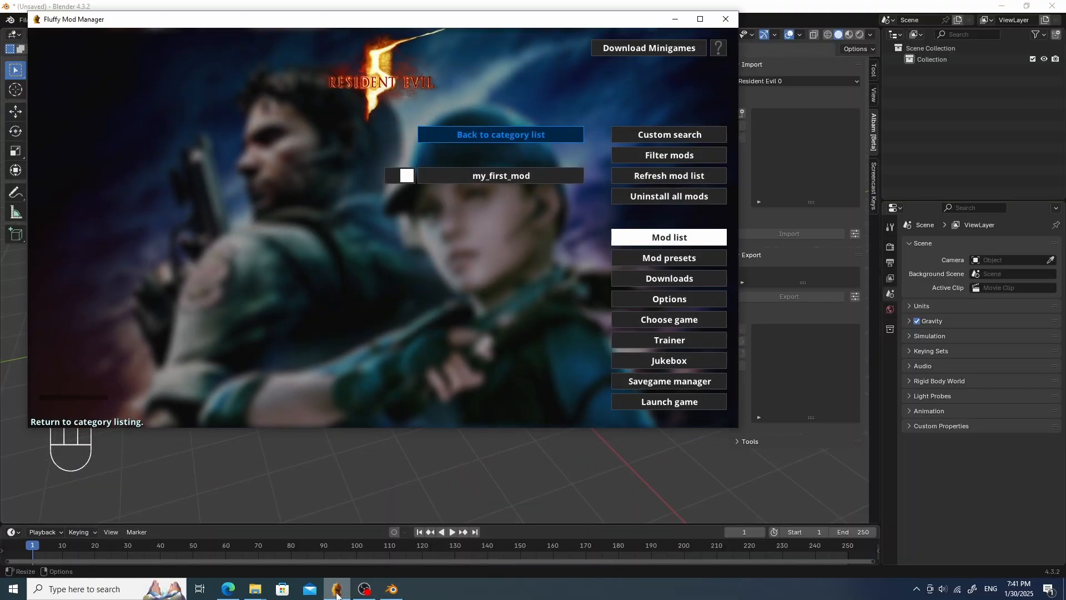
left_click(397, 177)
- Return to Blender and set the Albam import game to Resident Evil 5
left_click(453, 447)
right_click(453, 444, "shift")
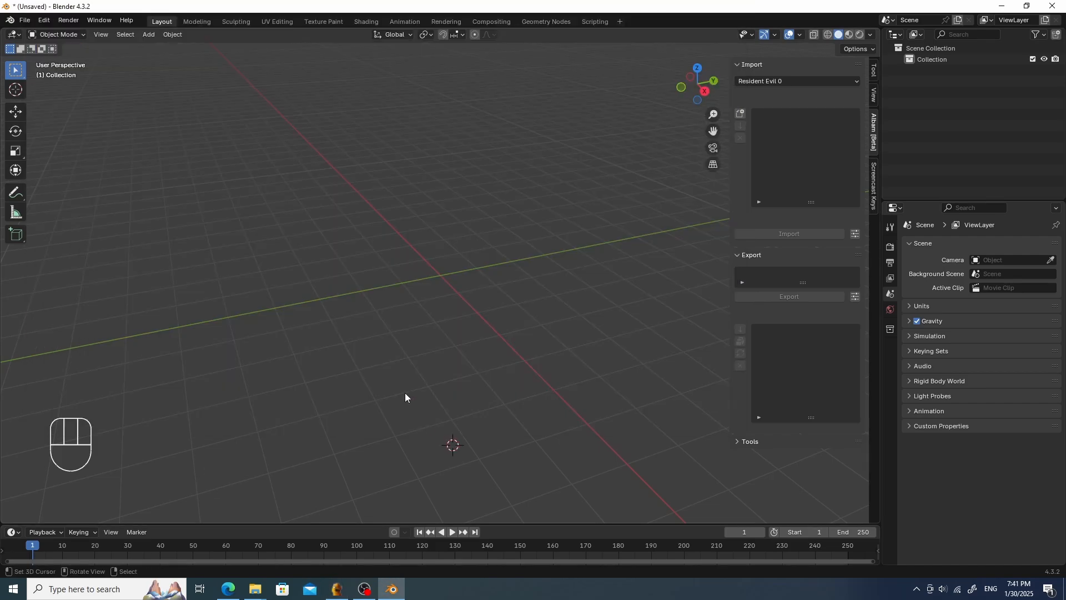
left_click(825, 78)
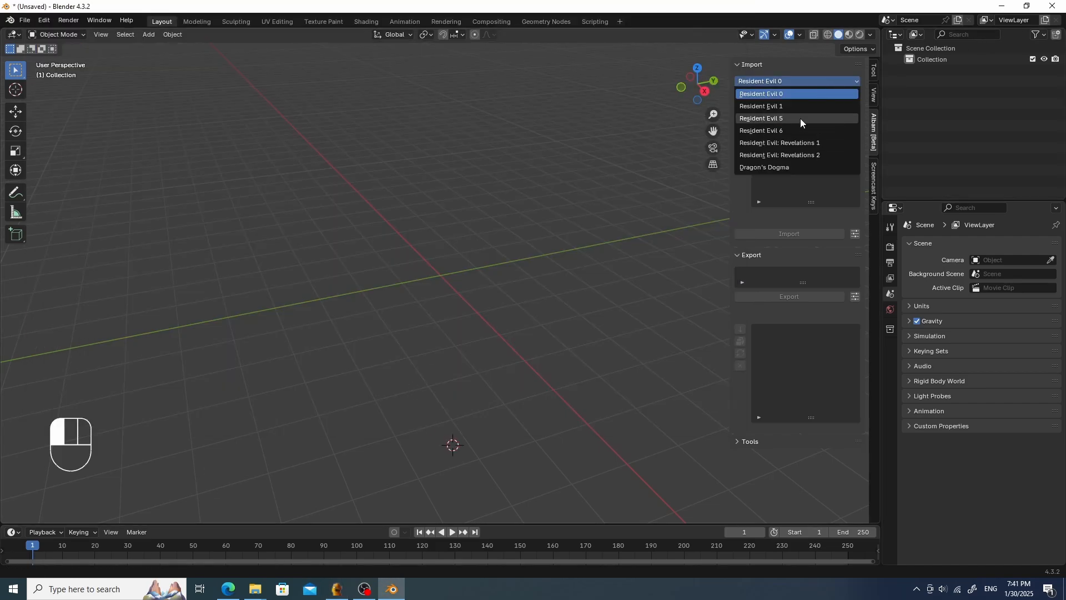
left_click(800, 119)
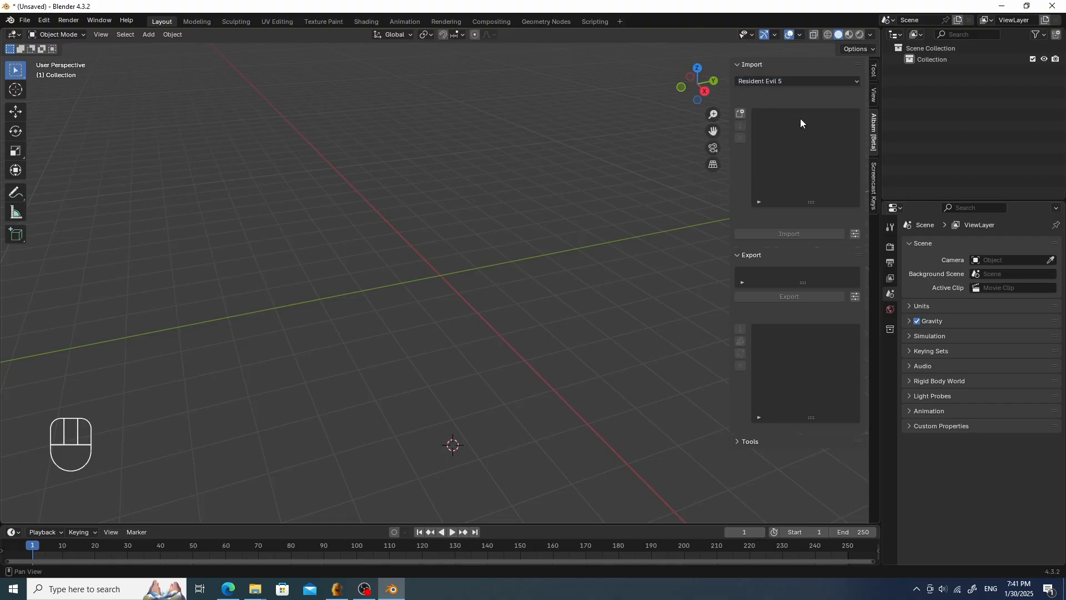
- Add uPl00ChrisCos3.arc from the game's Archive folder to the import list, searching for chris
left_click(743, 113)
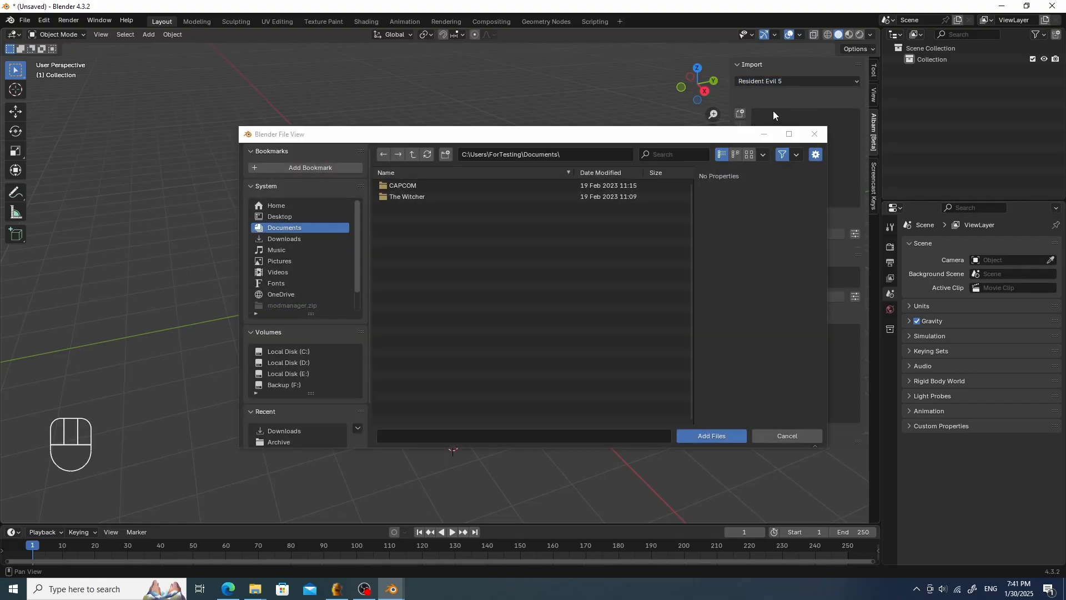
scroll(302, 408, "down", 2)
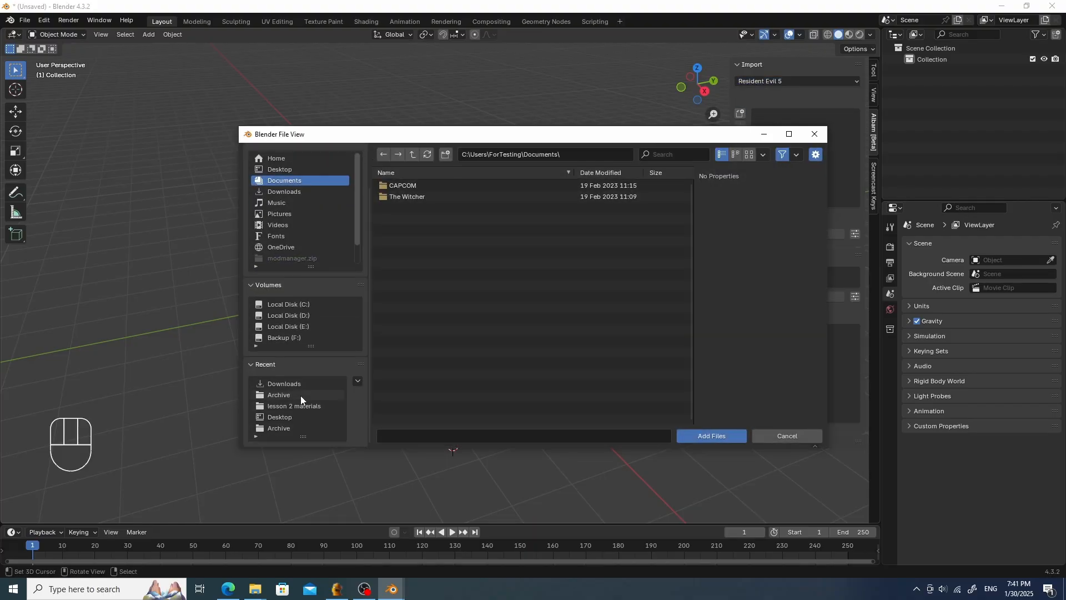
left_click(301, 395)
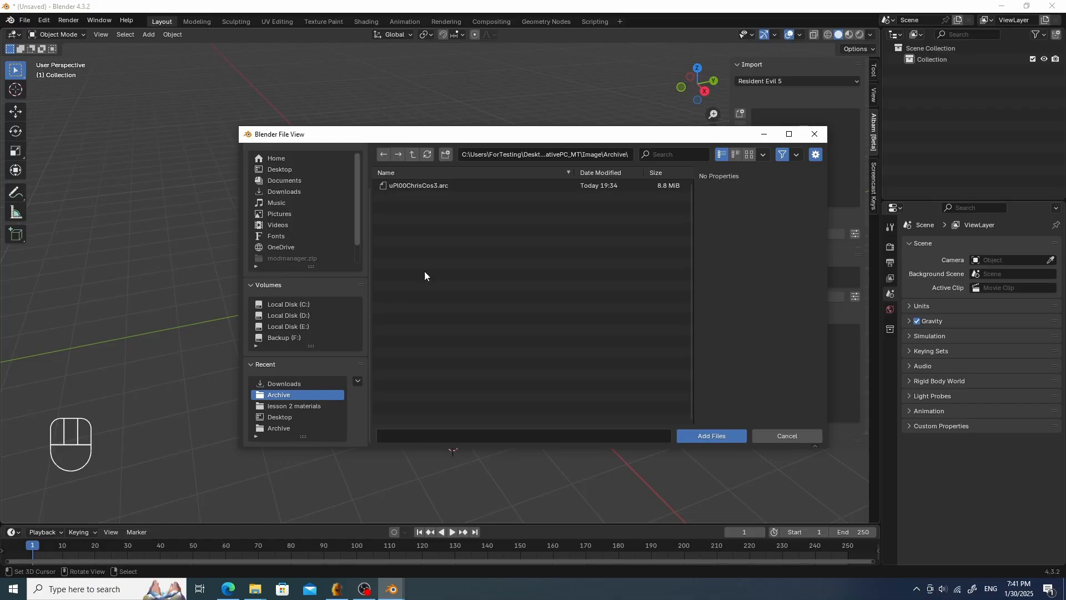
left_click(290, 427)
left_click(659, 152)
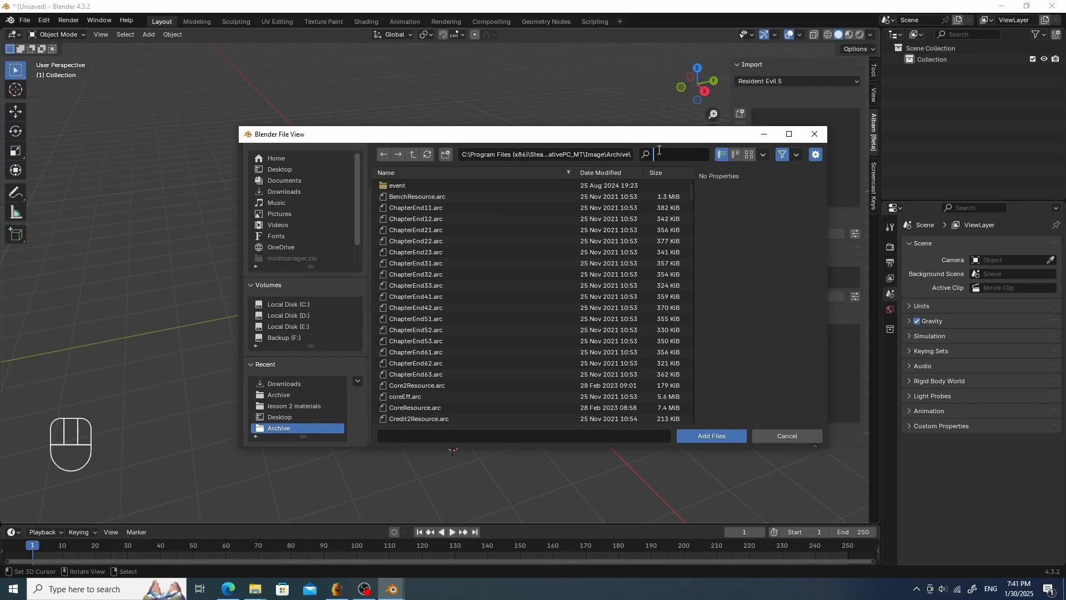
type("chris")
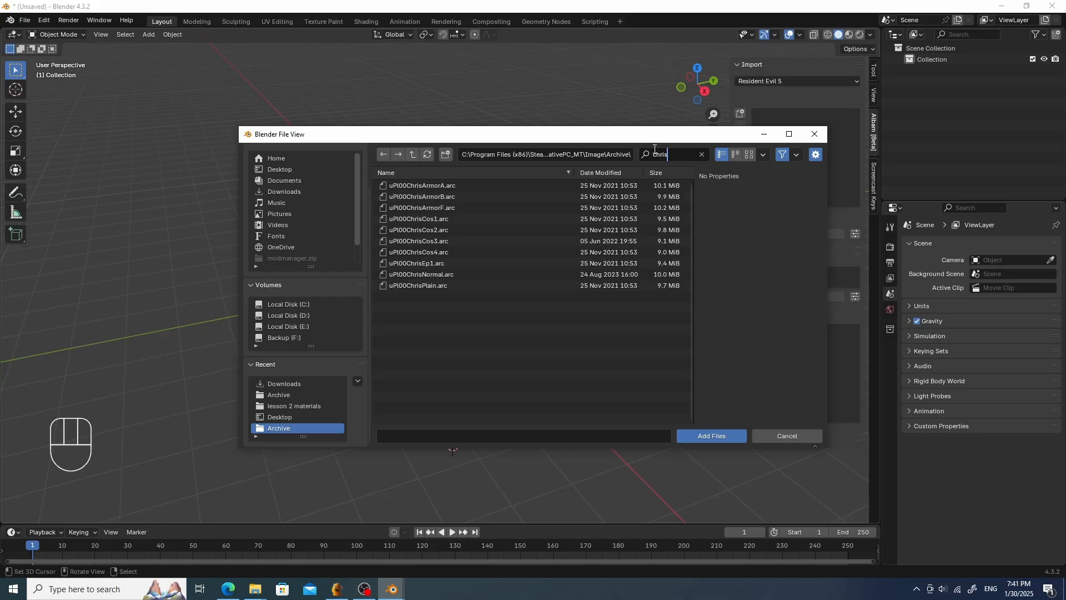
double_click(456, 240)
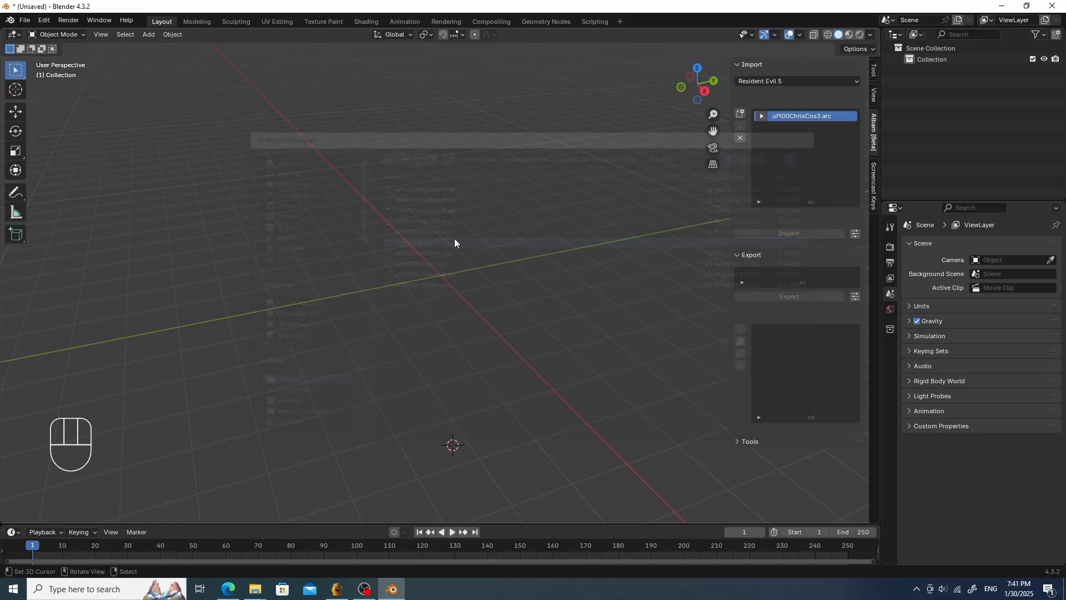
- Expand the archive through pawn, pl, pl20 and model, and import pl0000.mod
left_click(775, 117)
left_click(770, 137)
left_click(774, 147)
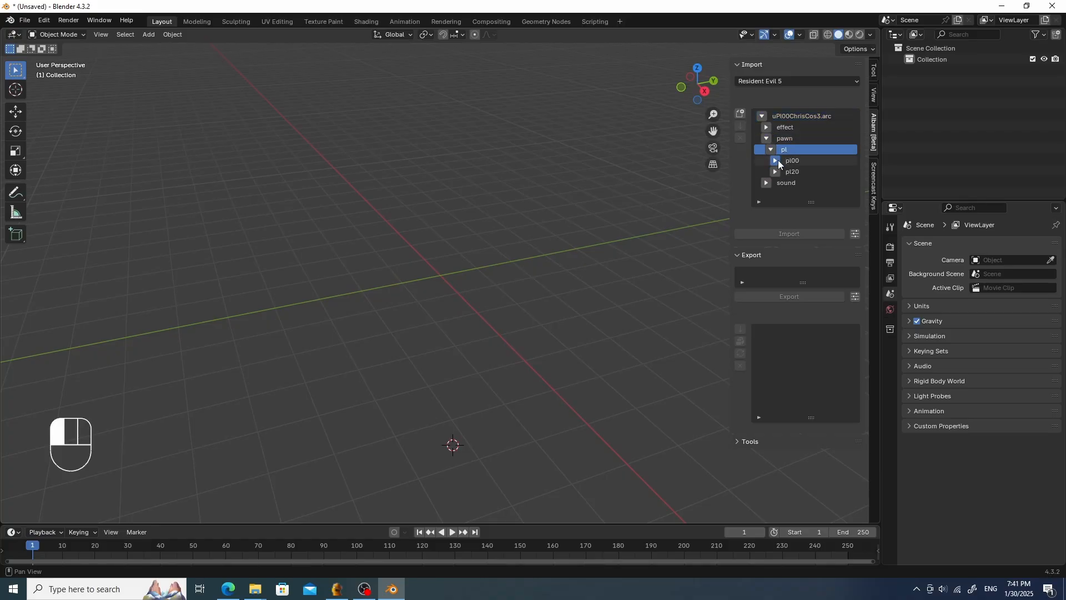
left_click(775, 170)
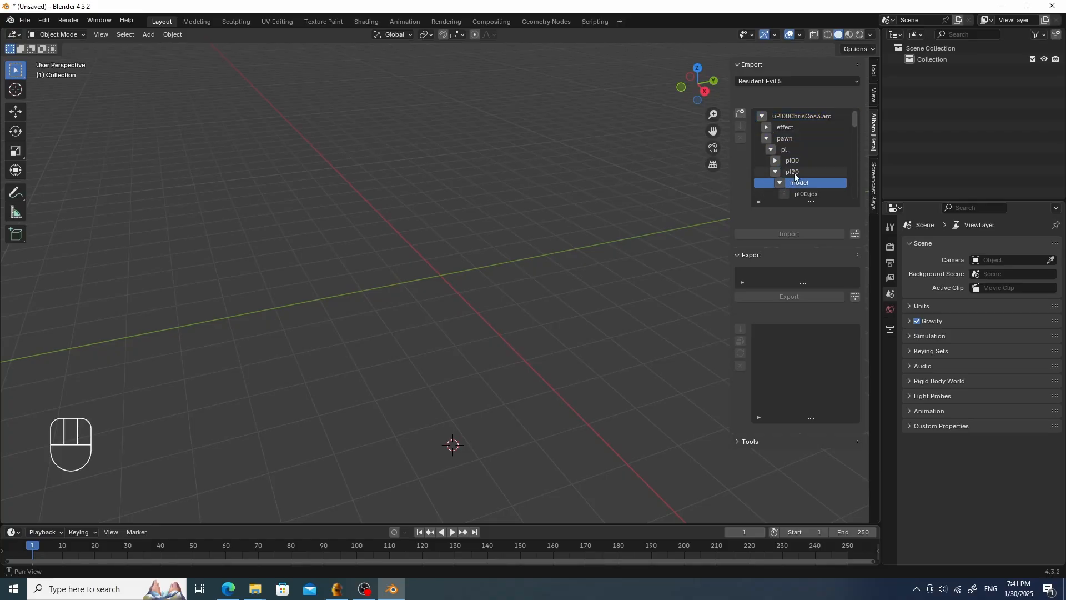
scroll(797, 172, "down", 4)
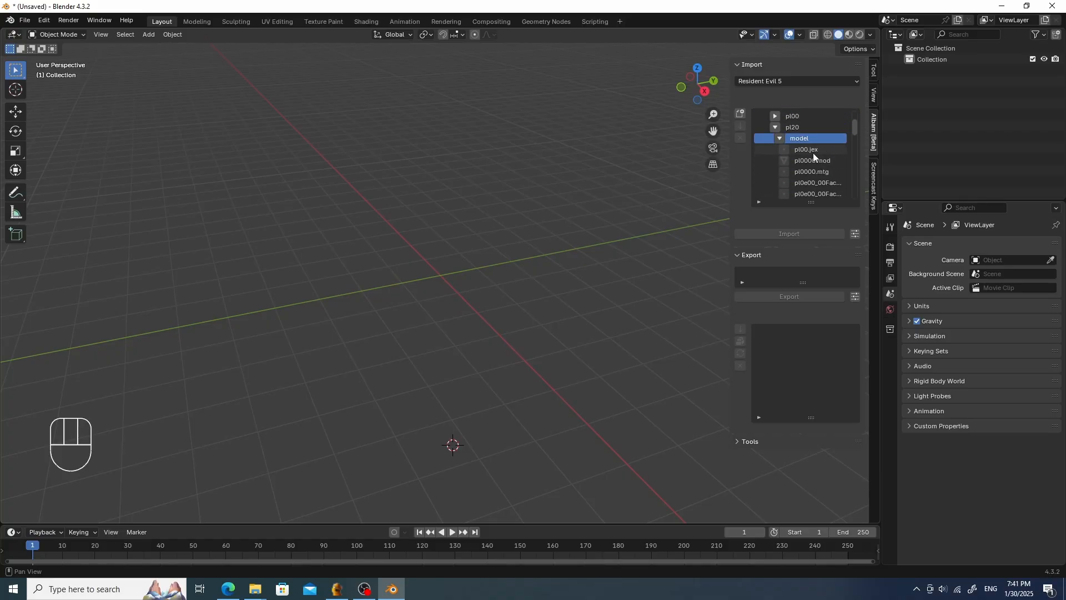
left_click(820, 160)
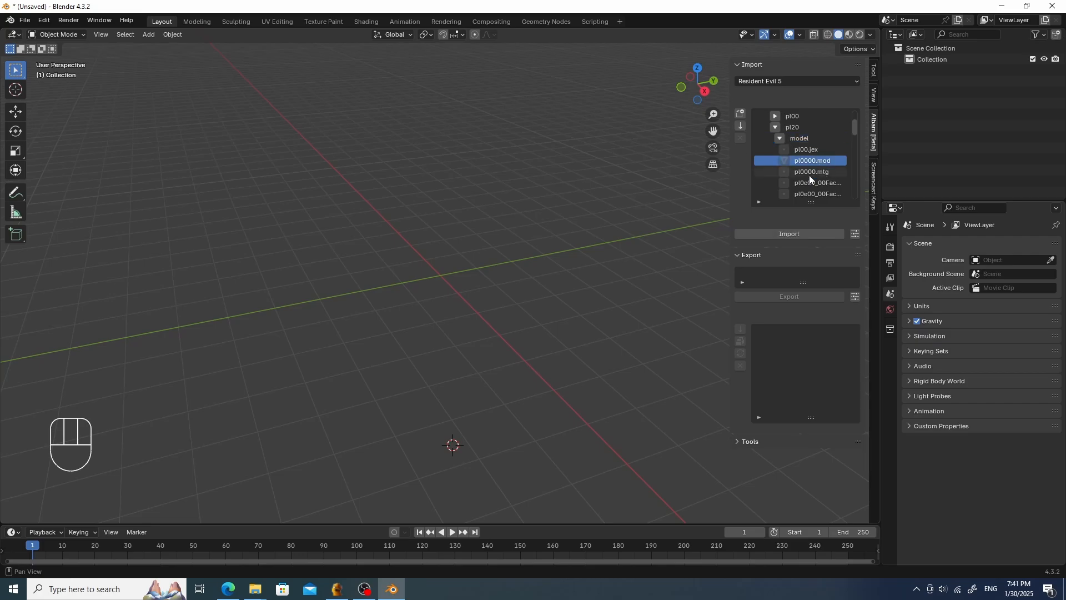
left_click(782, 234)
- Switch the viewport to material preview shading to see the textured model
middle_click_drag(554, 208, 552, 205, "shift")
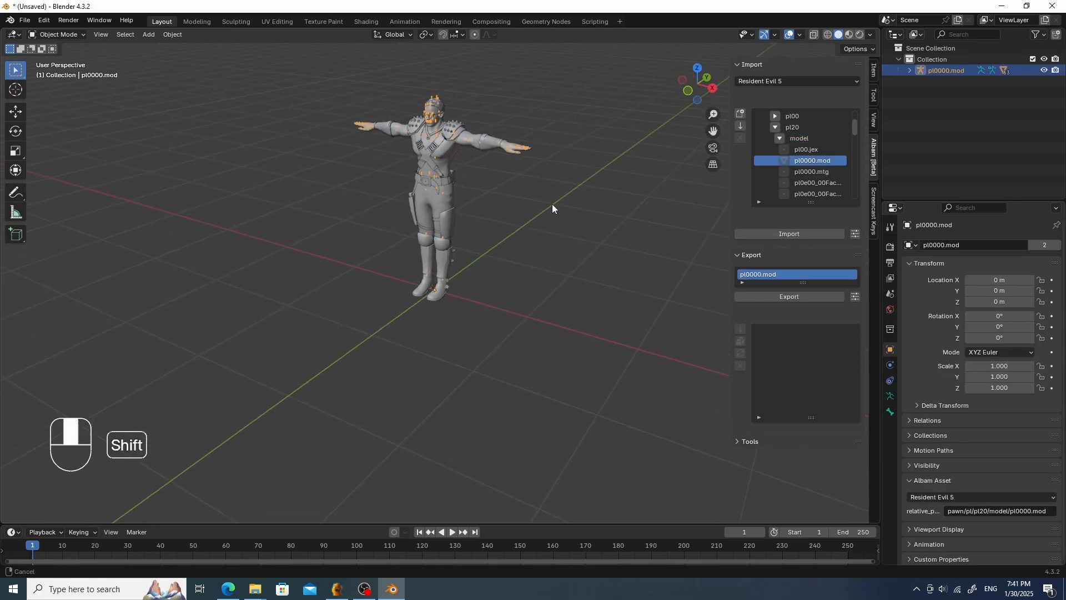
scroll(544, 233, "up", 6)
middle_click_drag(552, 252, 611, 222, "shift")
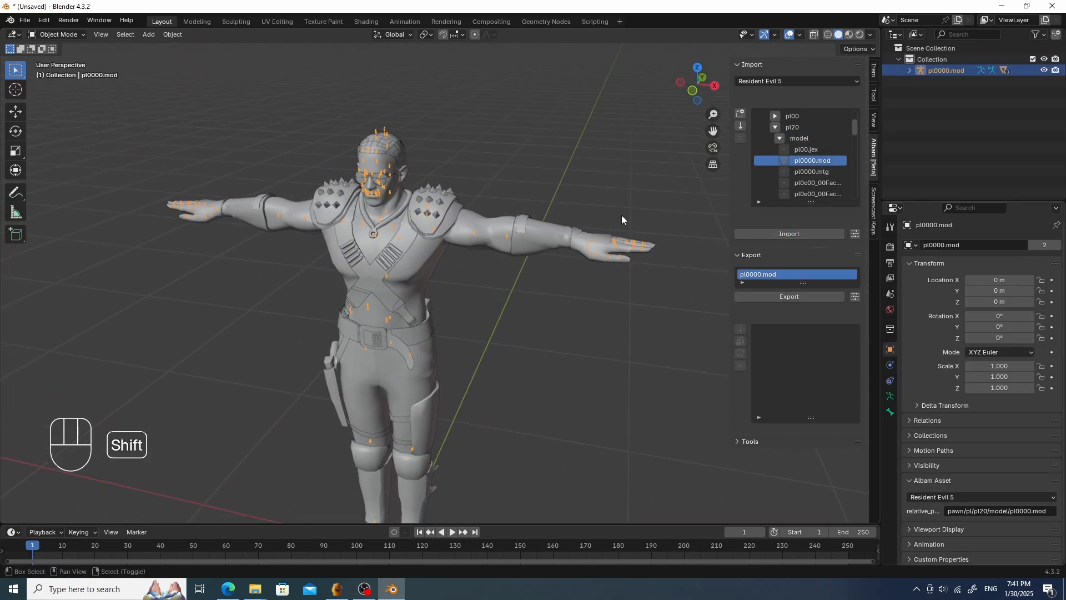
left_click(849, 35)
middle_click_drag(426, 236, 482, 227)
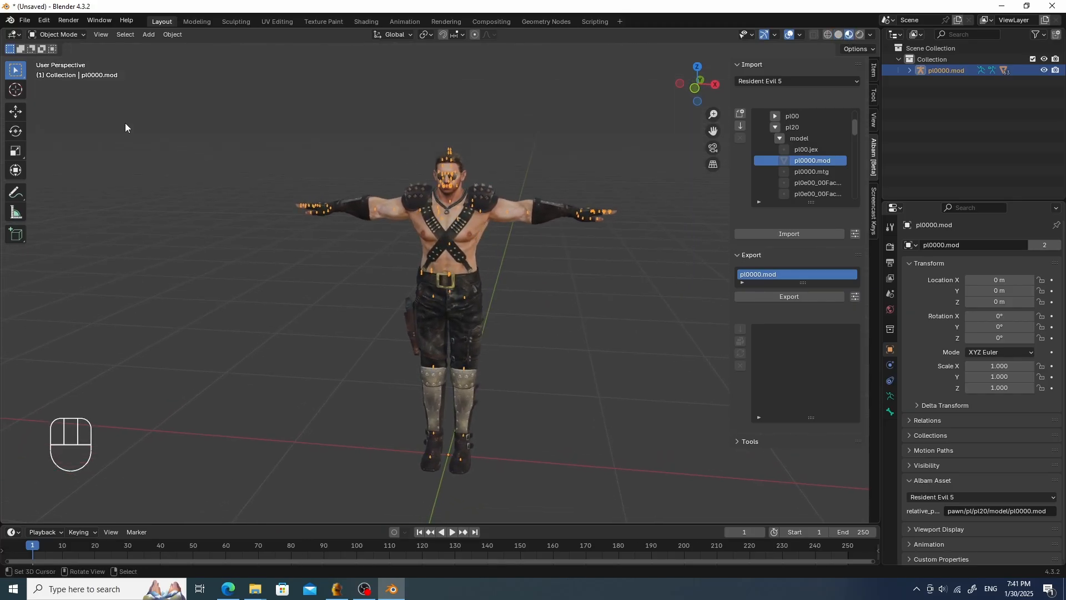
left_click(290, 146)
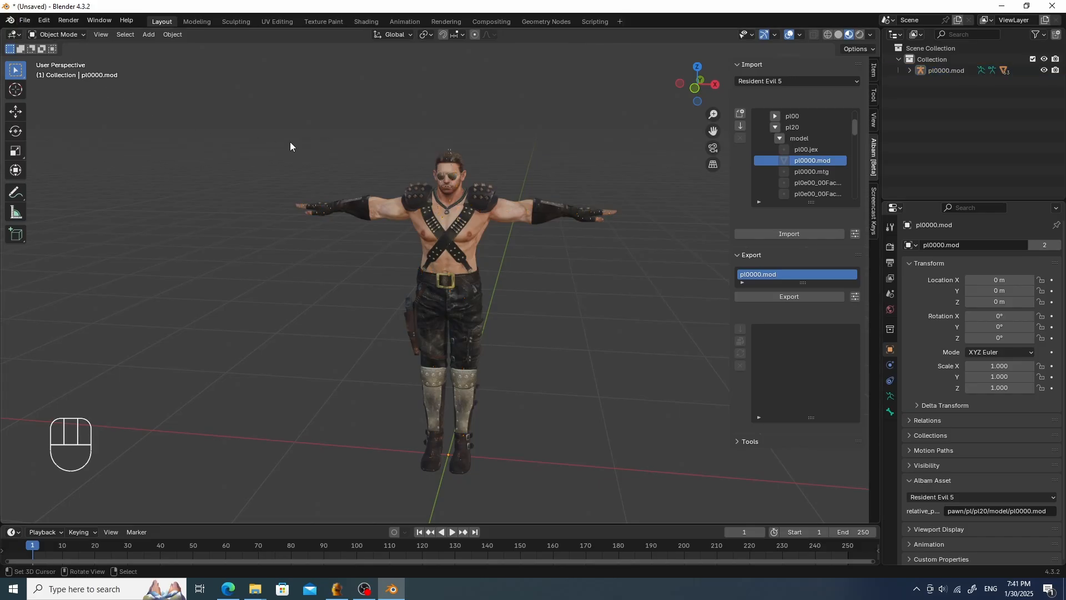
- Expand the pl0000.mod hierarchy in the outliner
left_click(909, 71)
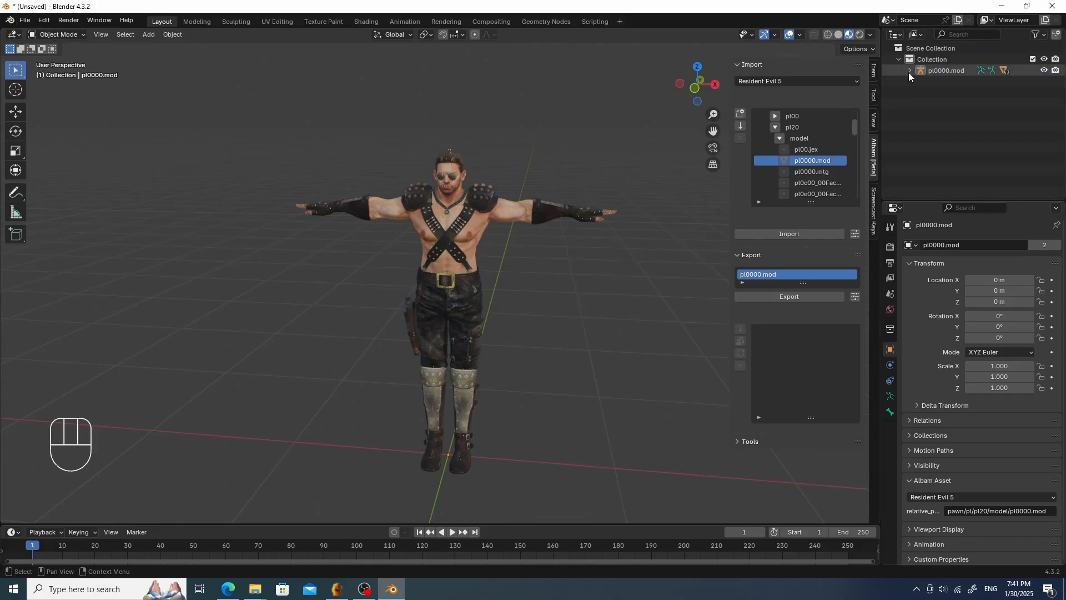
scroll(917, 121, "down", 1)
scroll(917, 122, "up", 1)
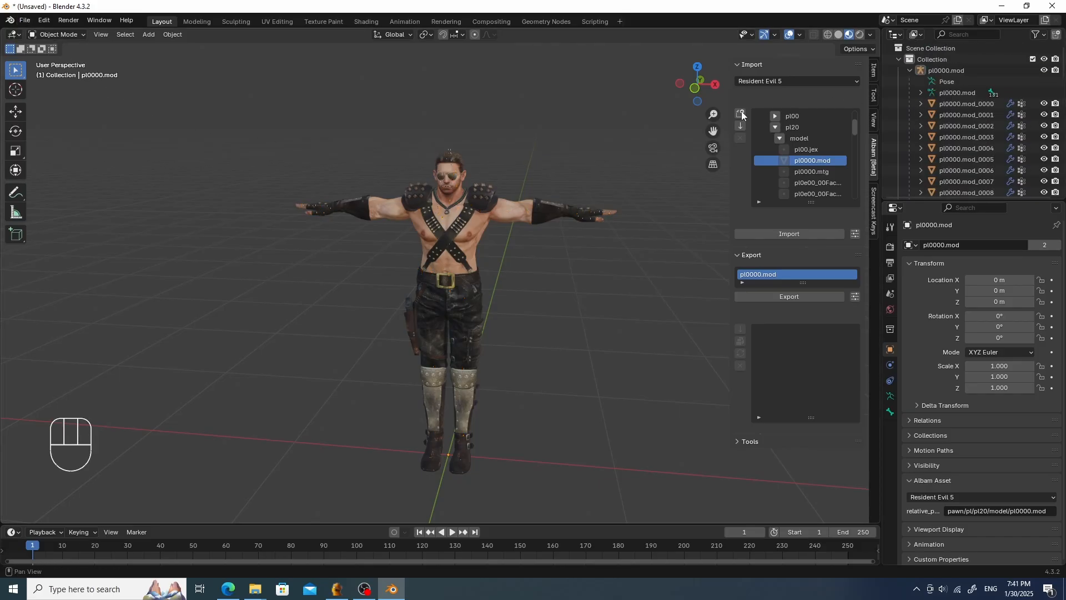
- Import joe_mask.fbx as FBX from the lesson 2 materials folder on the Desktop
left_click(25, 20)
mouse_move(63, 179)
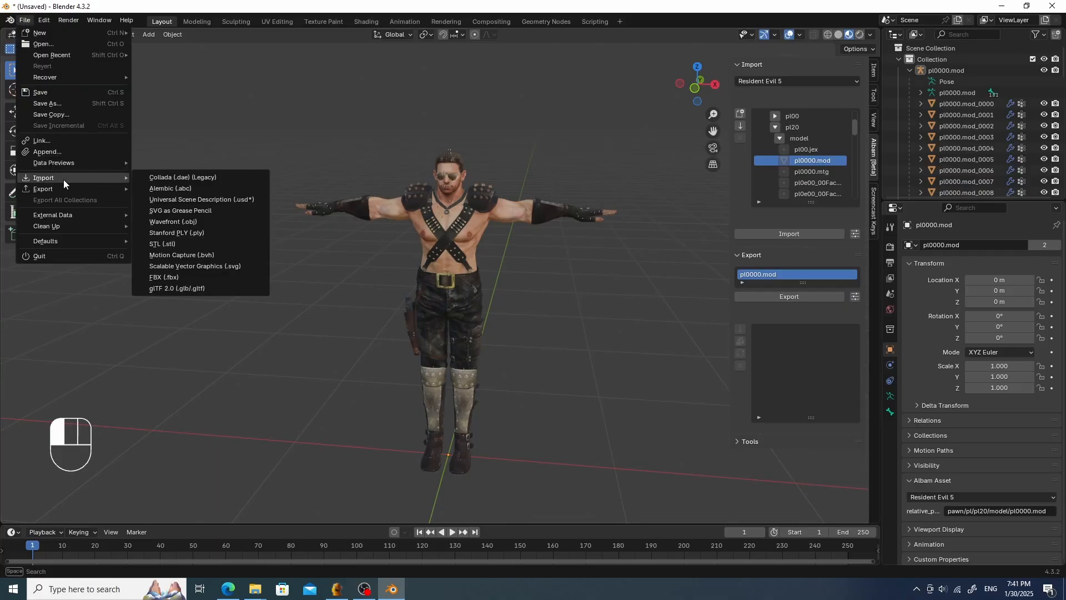
left_click(183, 277)
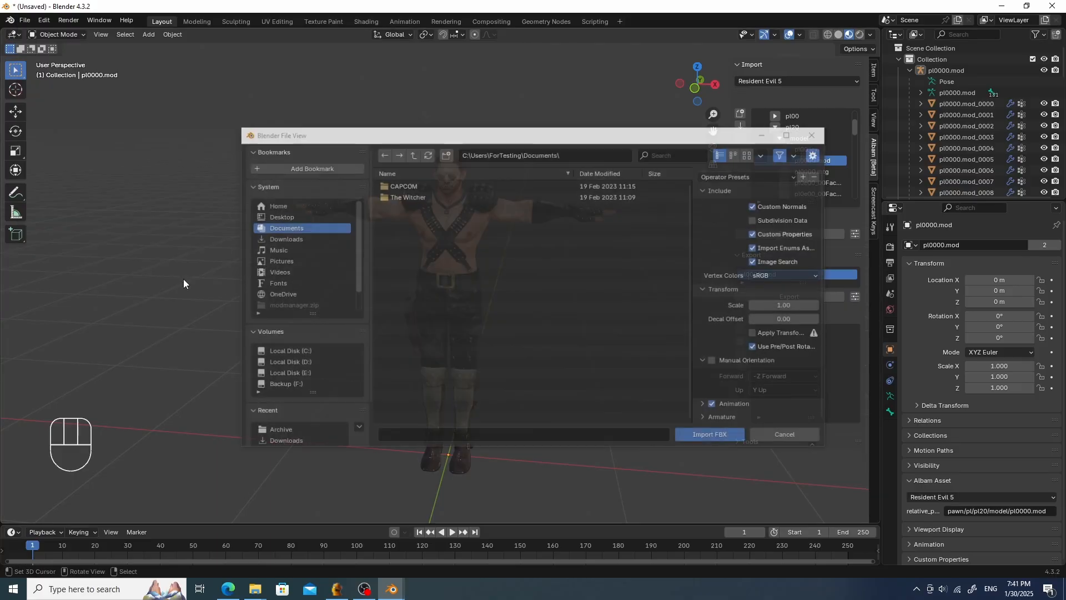
left_click(294, 217)
double_click(441, 189)
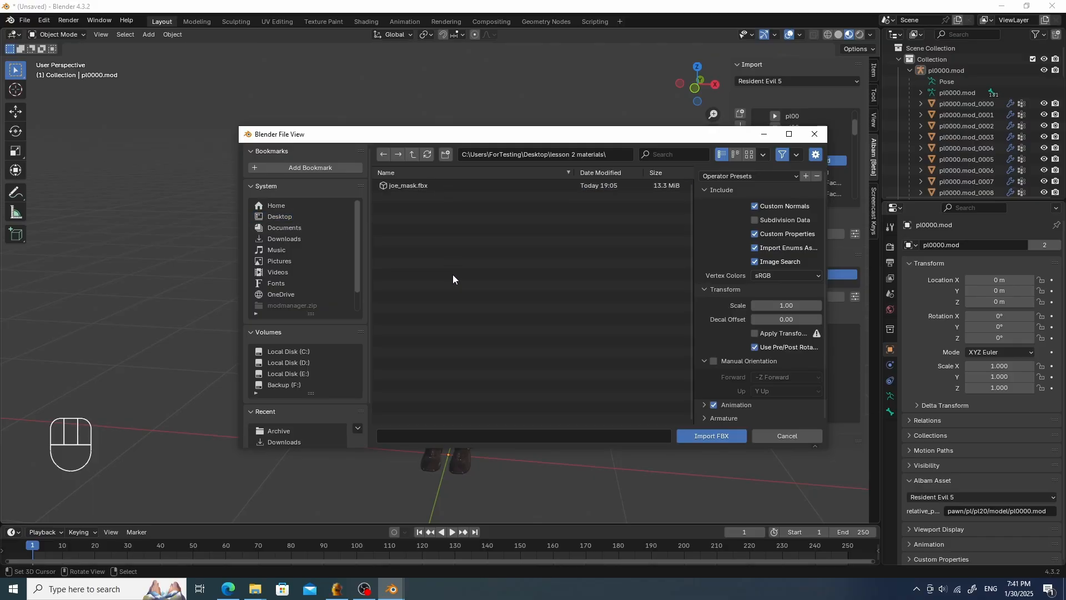
double_click(424, 186)
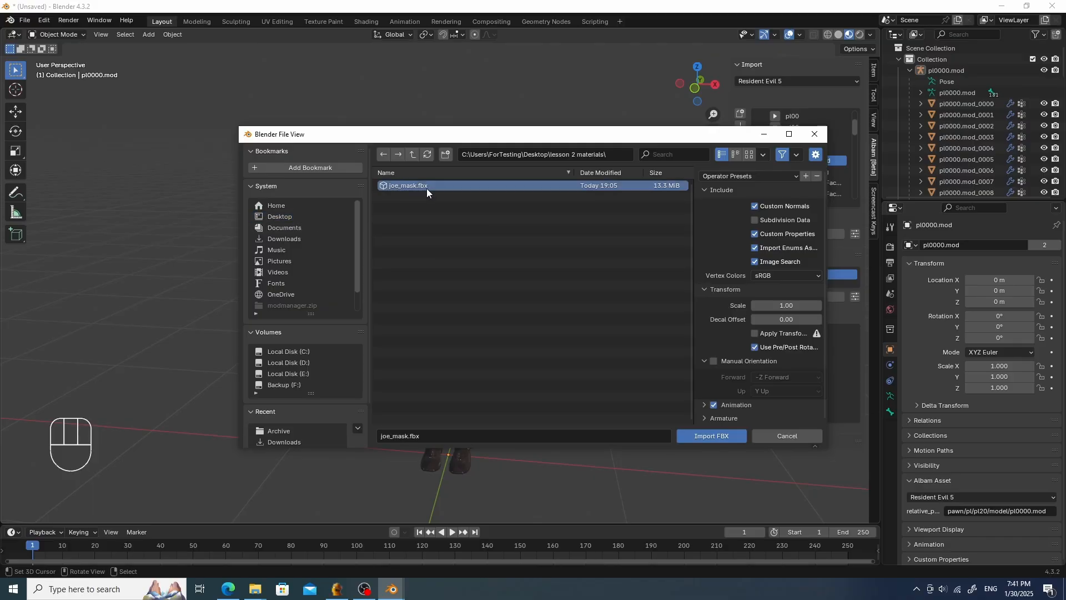
middle_click_drag(506, 208, 491, 229)
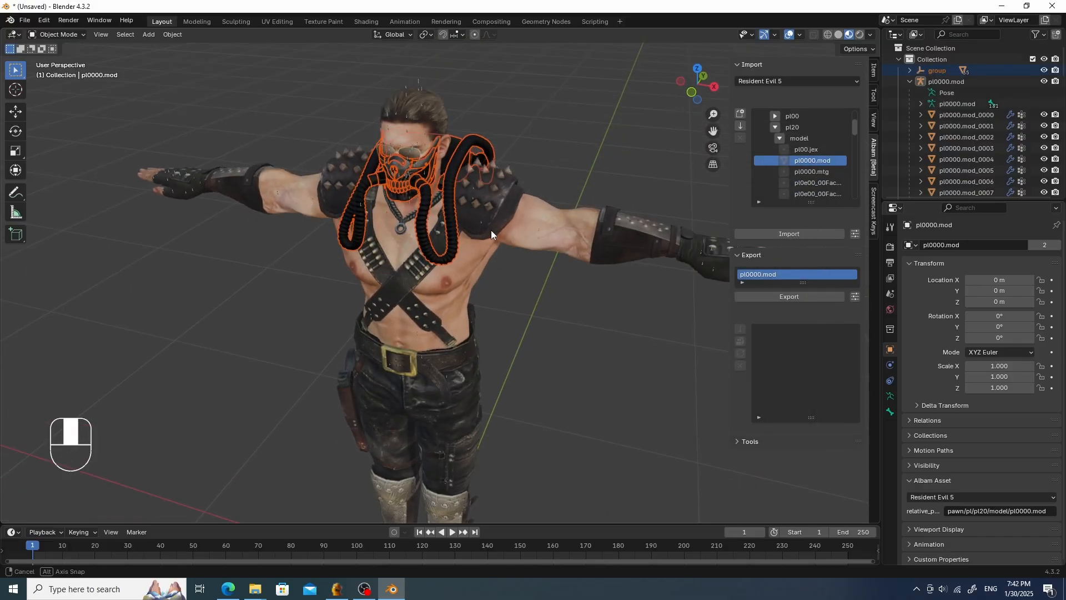
left_click(534, 148)
scroll(528, 138, "up", 4)
middle_click_drag(529, 138, 453, 239, "shift")
scroll(458, 216, "down", 3)
scroll(482, 228, "up", 4)
left_click(450, 228)
scroll(449, 228, "up", 1)
key("s")
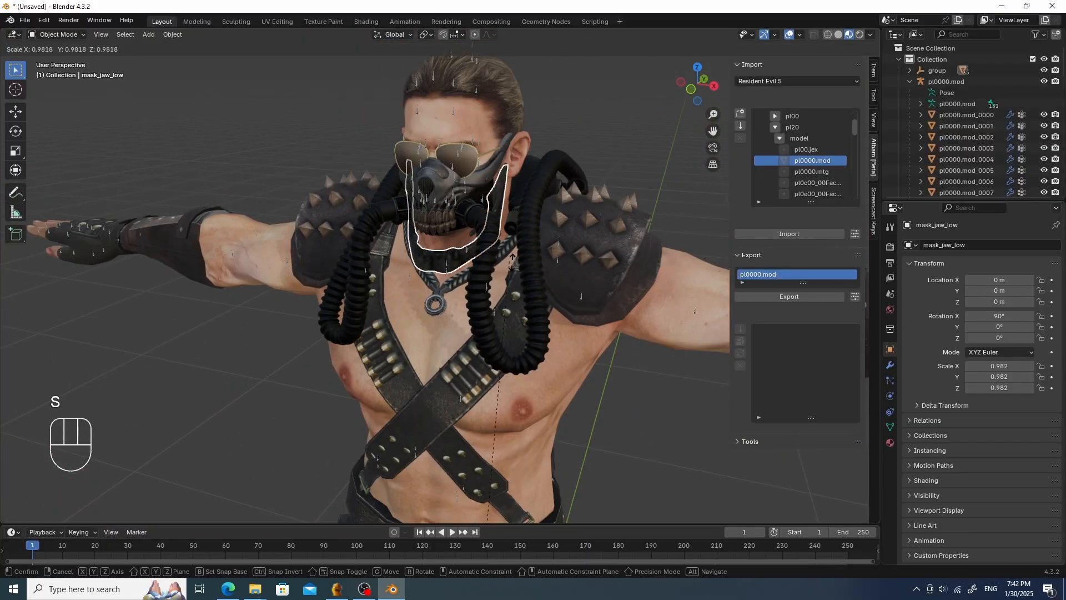
right_click(592, 282)
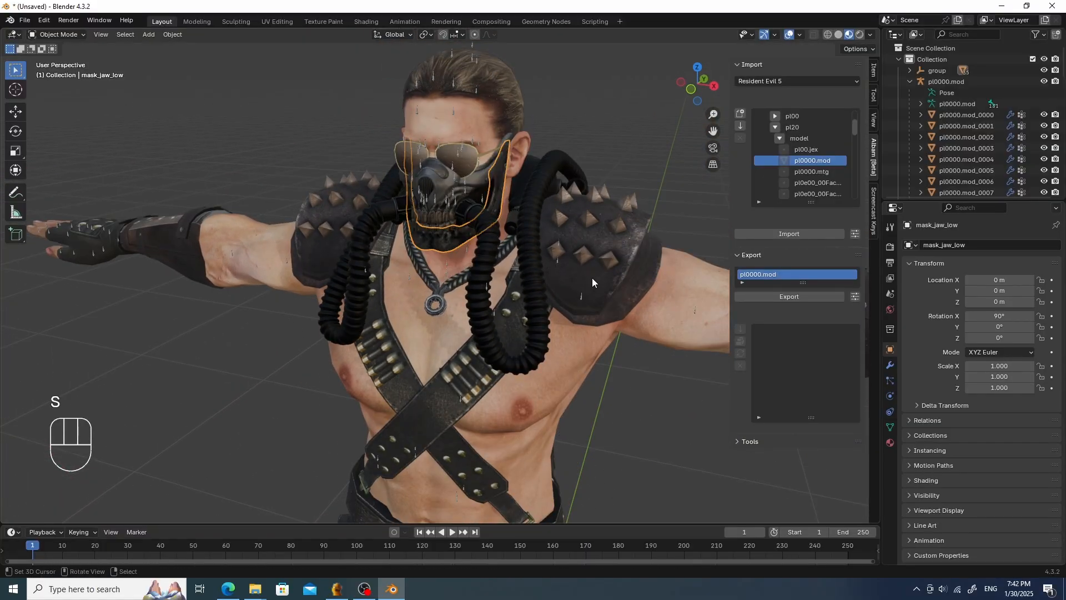
left_click(456, 191)
key("s")
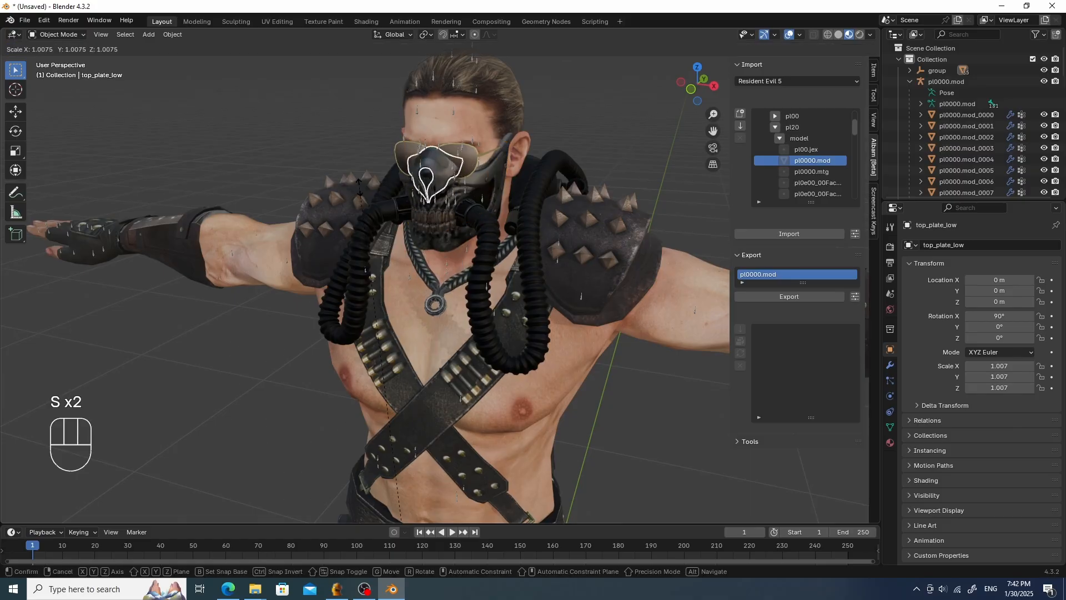
right_click(359, 189)
scroll(461, 210, "down", 2)
middle_click_drag(461, 210, 474, 212)
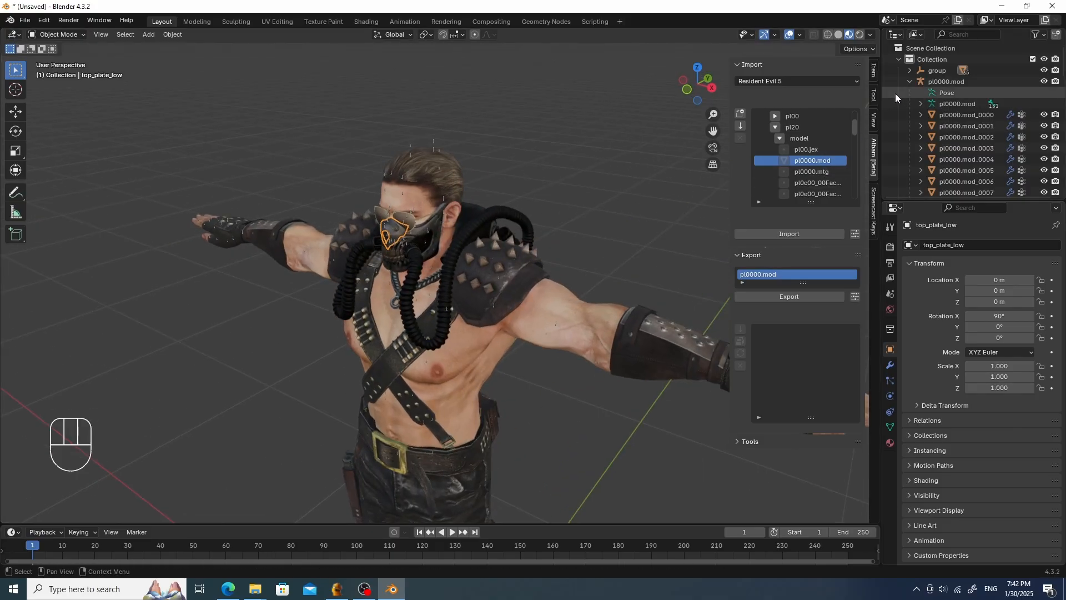
left_click(908, 81)
left_click(909, 71)
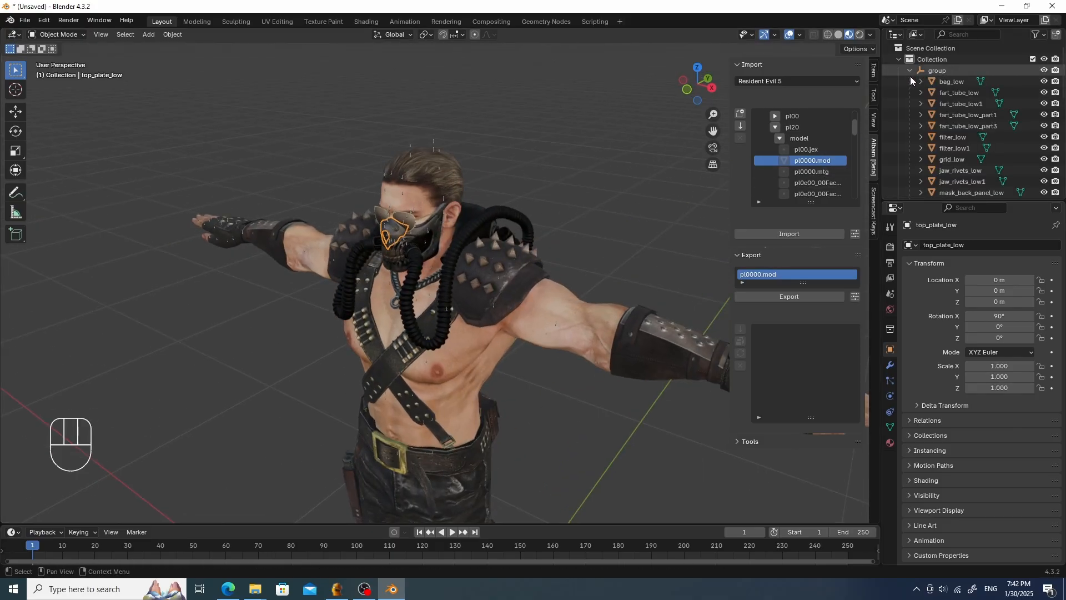
left_click(951, 80)
scroll(952, 98, "down", 10)
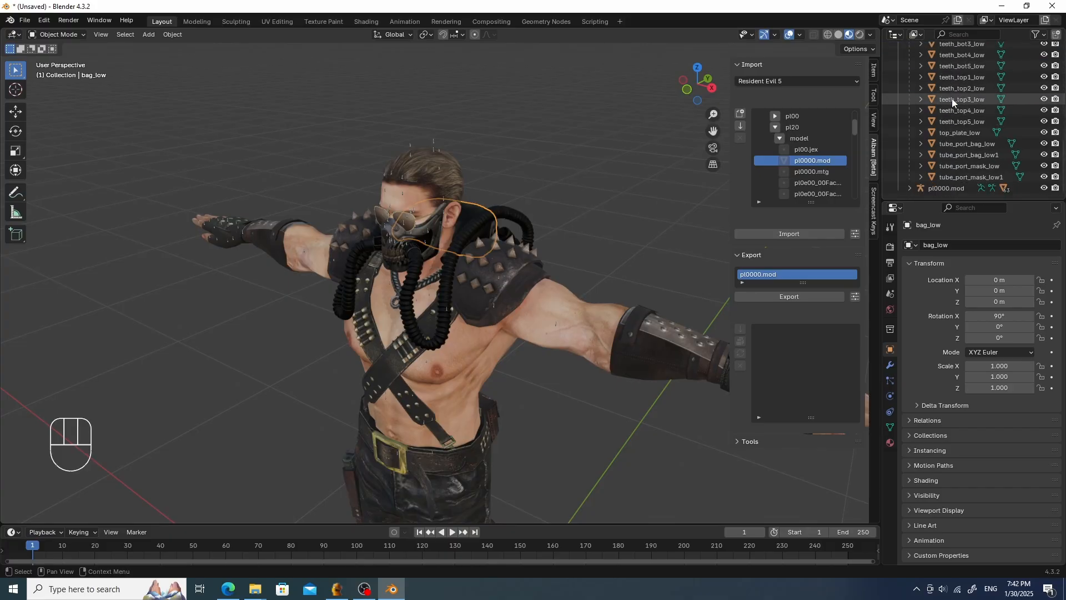
left_click(966, 175, "shift")
middle_click_drag(580, 191, 613, 188)
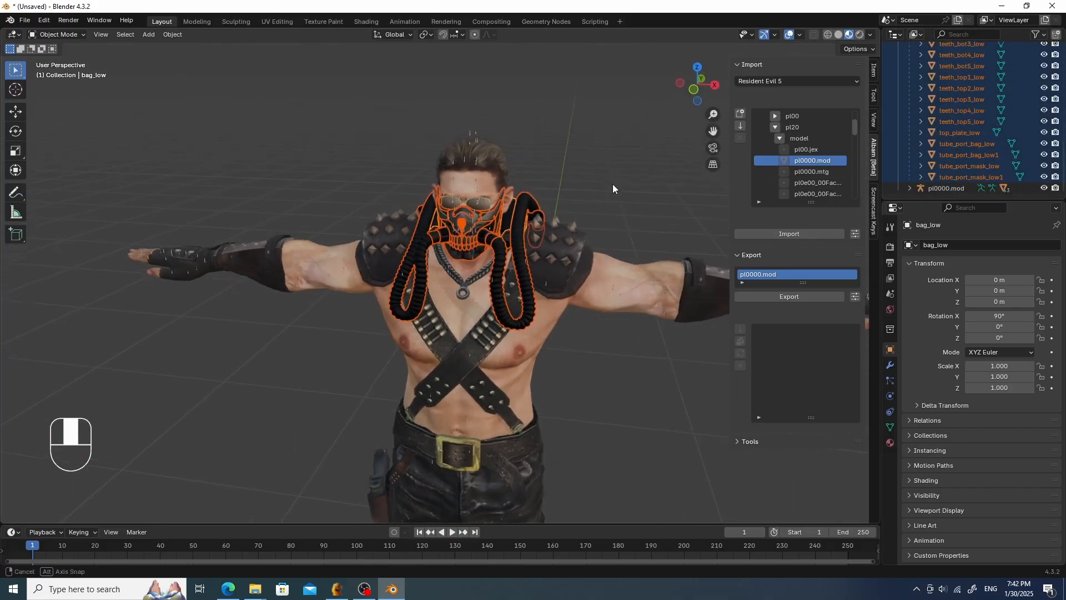
key("g")
right_click(639, 123)
middle_click_drag(658, 145, 629, 156)
scroll(1005, 91, "up", 1)
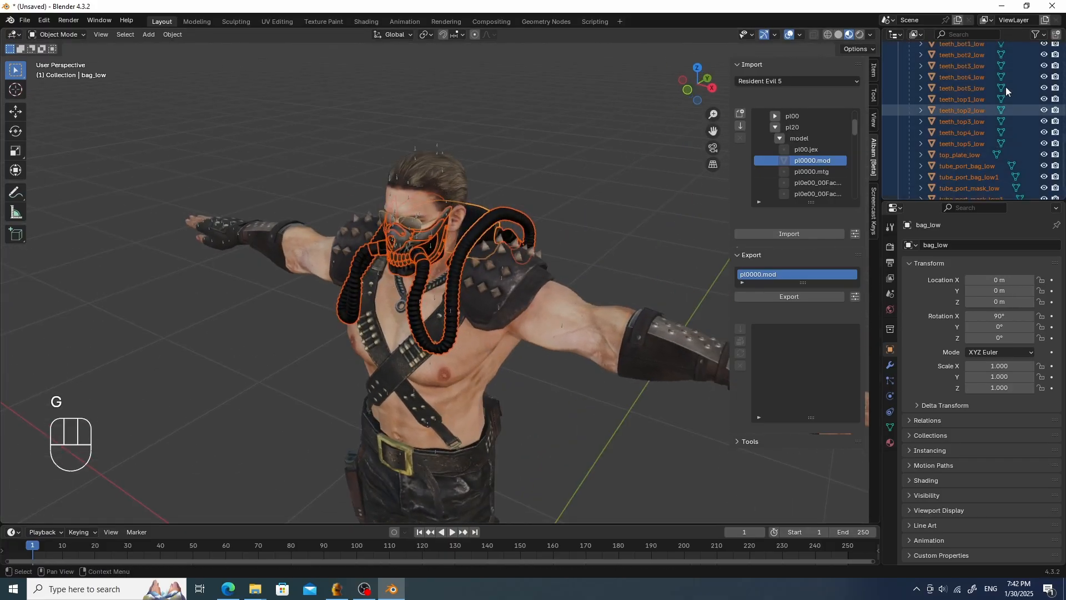
scroll(946, 100, "up", 10)
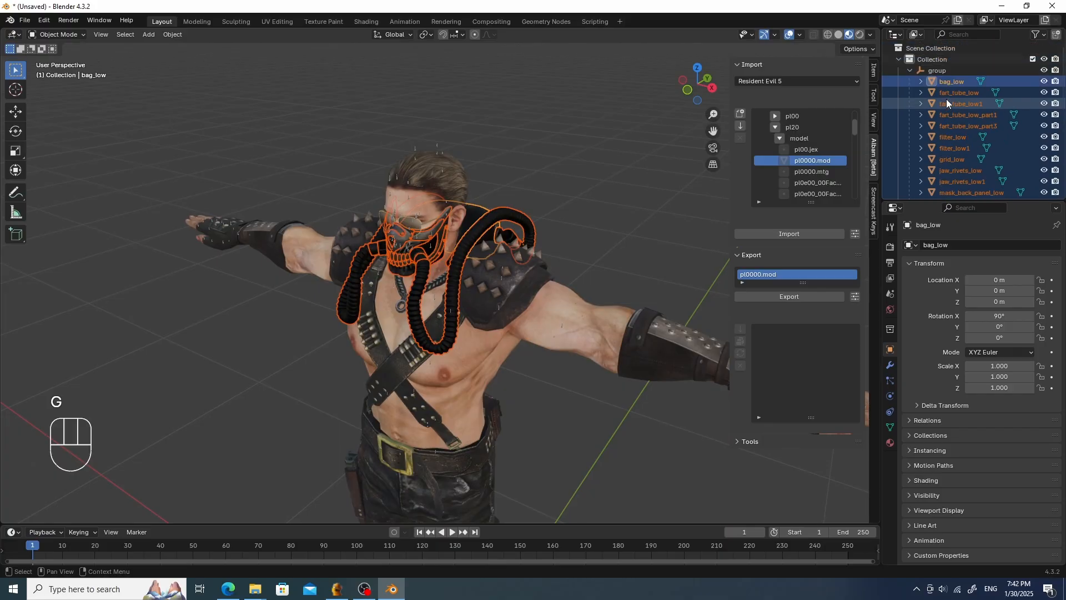
left_click(944, 70)
key("g")
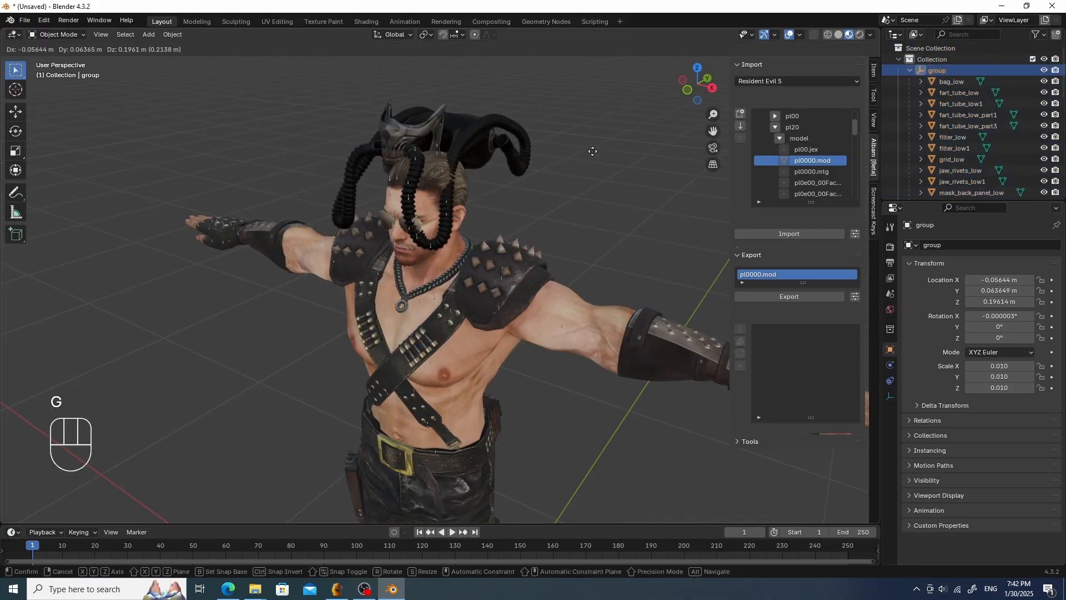
right_click(593, 151)
mouse_move(565, 181)
middle_mouse_down()
mouse_move(601, 172)
mouse_move(579, 182)
middle_mouse_up()
scroll(580, 182, "up", 5)
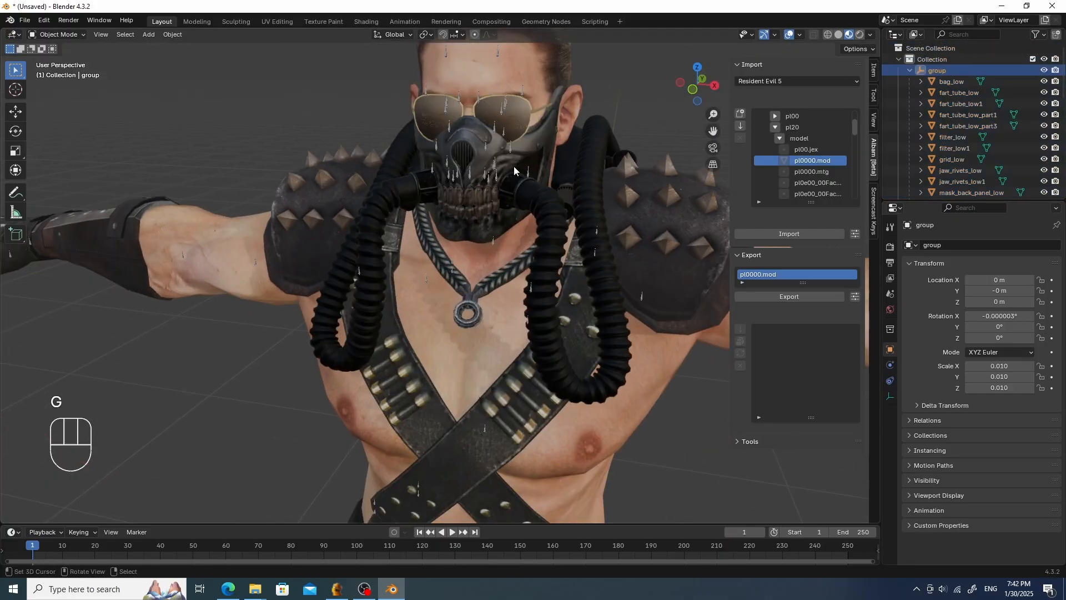
- Hide the sunglasses and the other Chris meshes that overlap the mask around the face
middle_click_drag(515, 165, 512, 135)
left_click(508, 128)
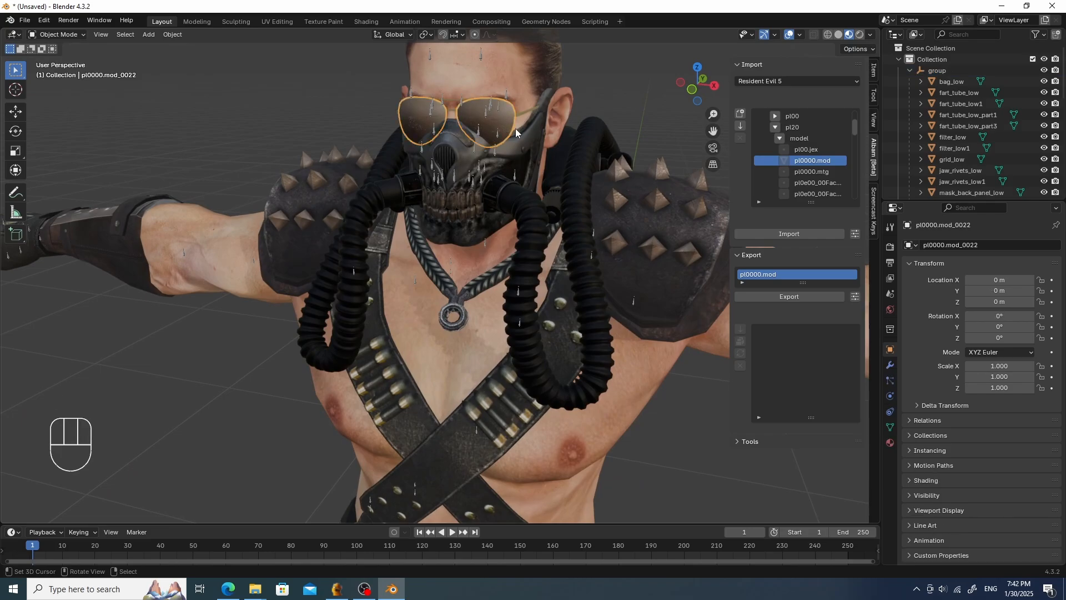
key("h")
key("h")
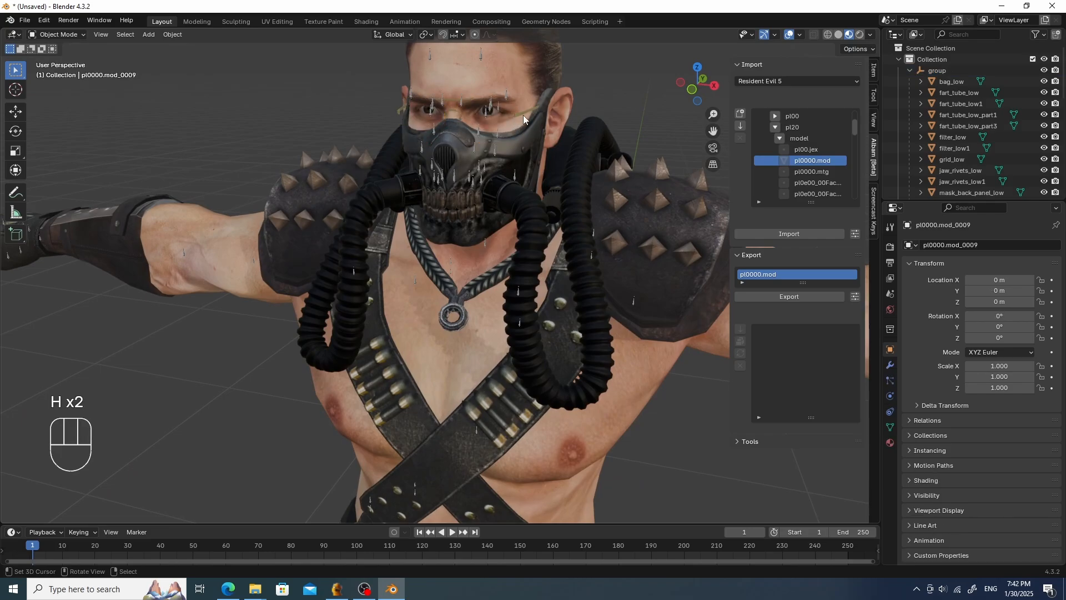
key("h")
middle_click_drag(518, 111, 520, 204)
scroll(588, 145, "down", 3)
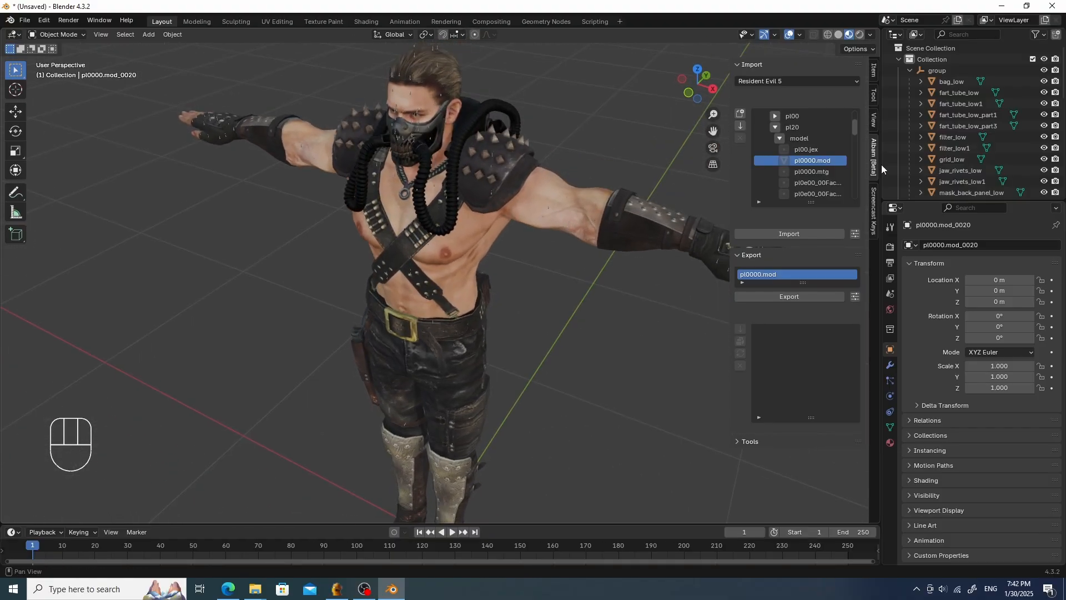
- Select all the teeth_bot and teeth_top pieces of the mask and join them into one object
scroll(938, 114, "down", 2)
scroll(939, 114, "down", 8)
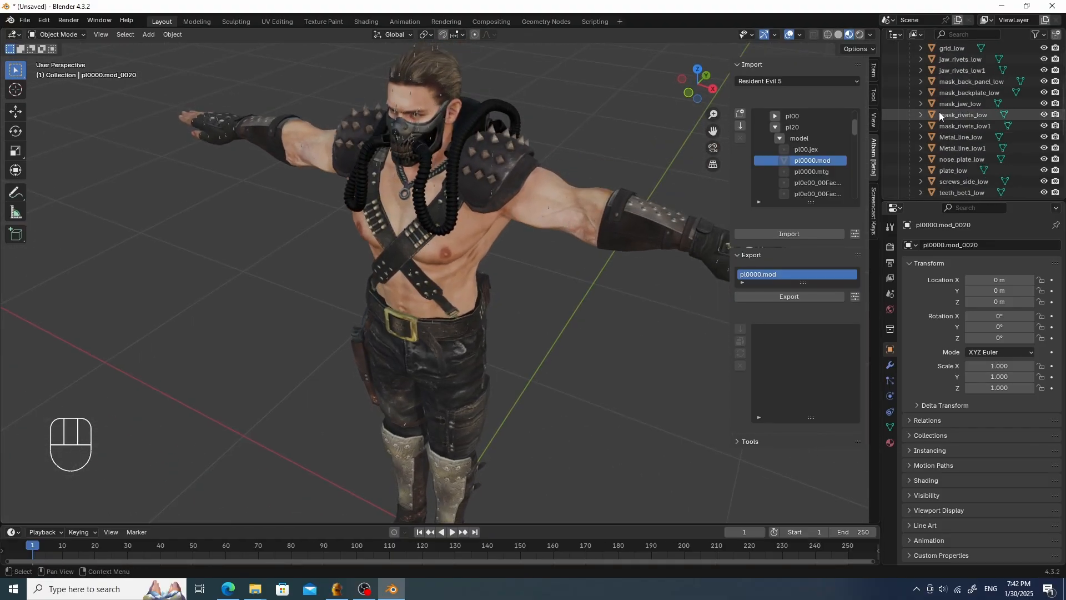
left_click(960, 105)
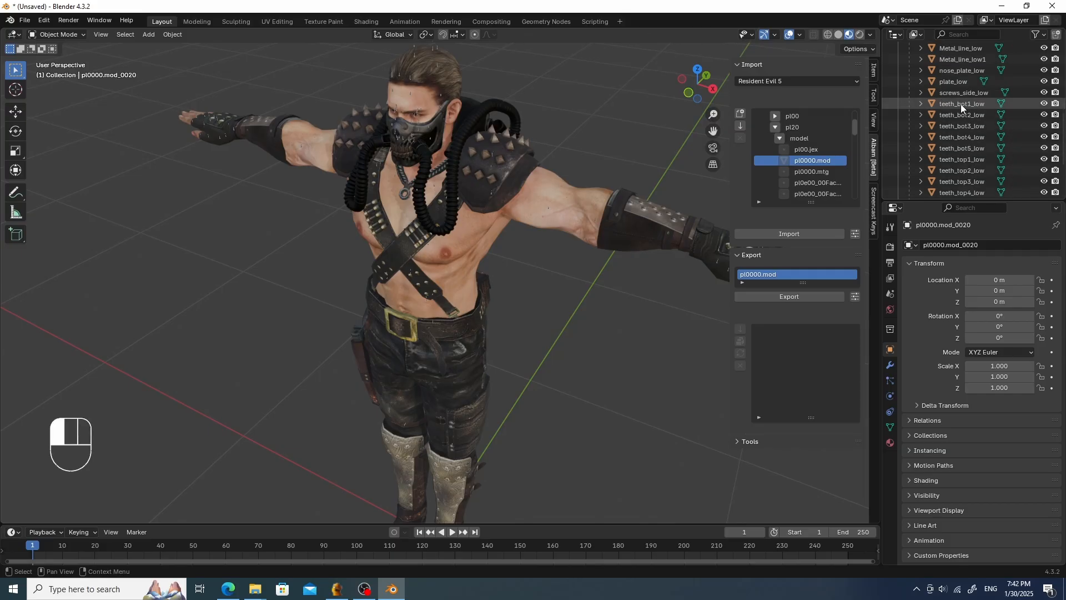
scroll(977, 116, "down", 2)
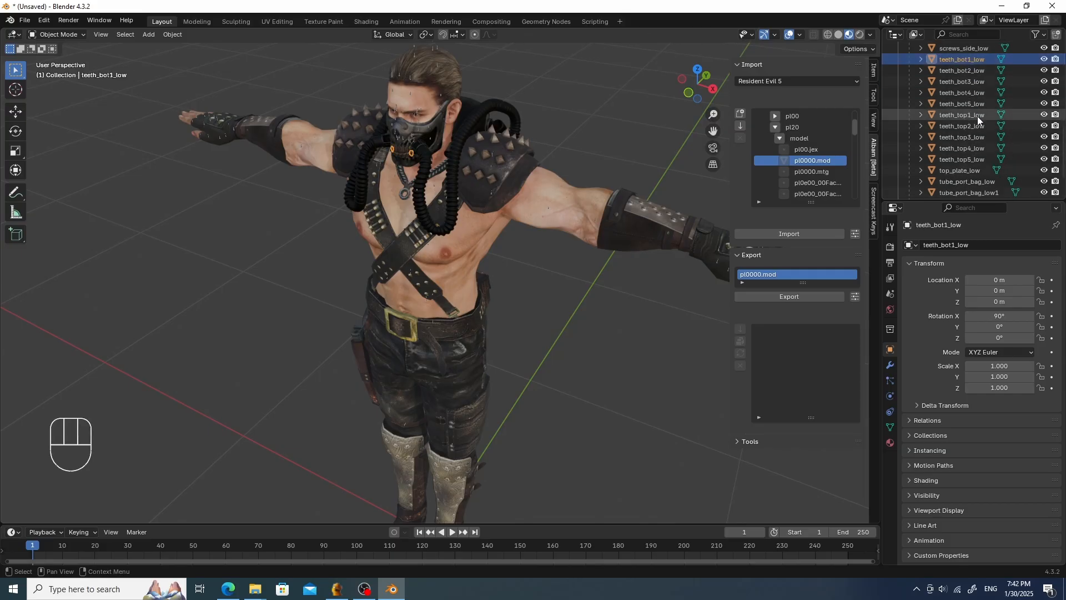
left_click(984, 158, "shift")
middle_click_drag(572, 158, 602, 139)
scroll(567, 181, "up", 5)
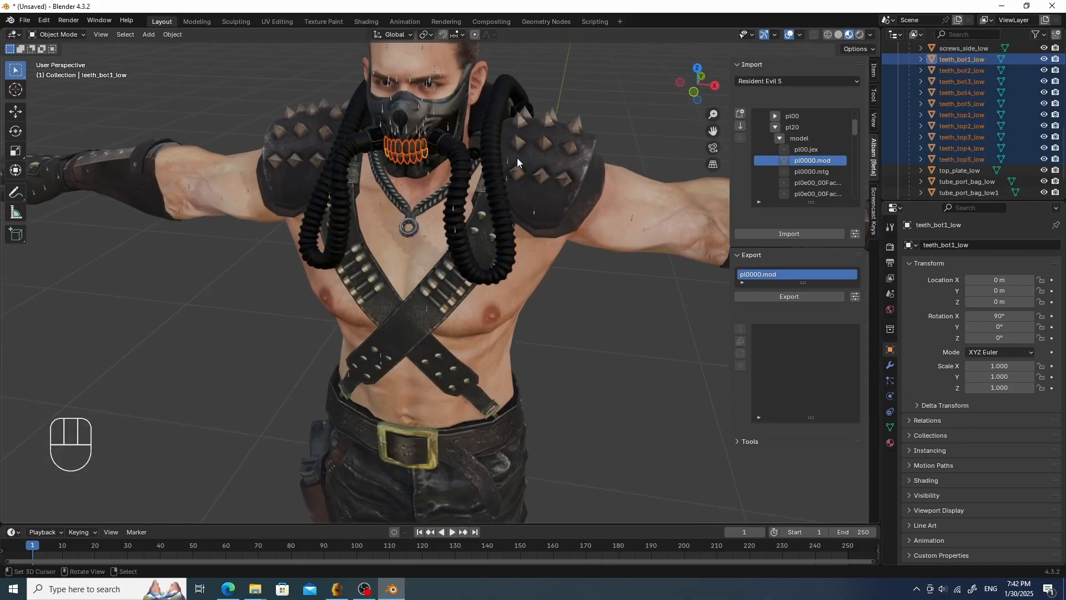
left_click(173, 34)
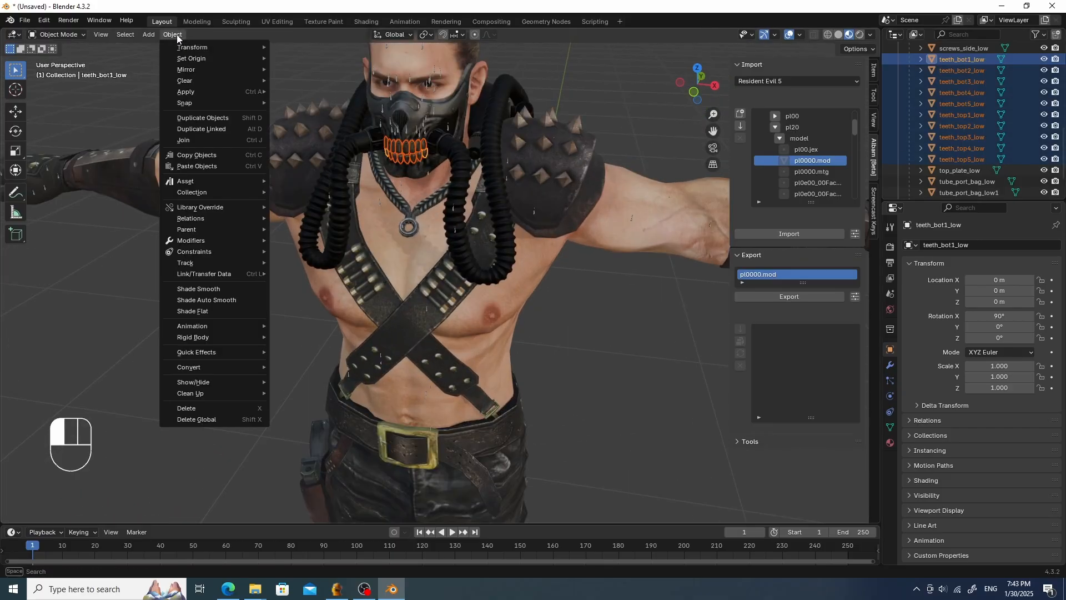
left_click(216, 142)
key("g")
right_click(431, 115)
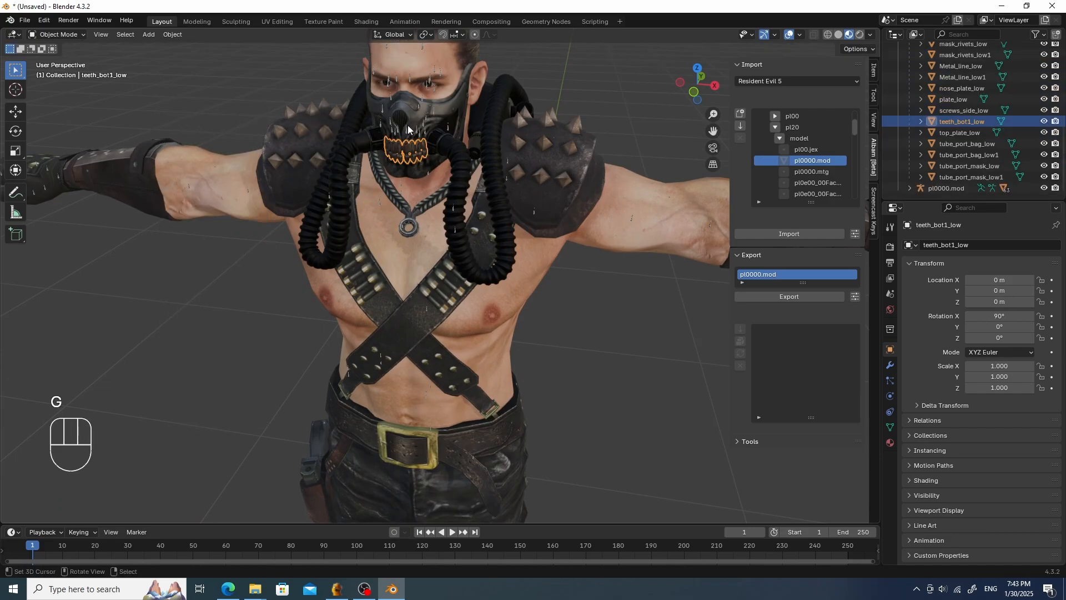
middle_click_drag(430, 110, 422, 165, "shift")
scroll(424, 172, "up", 5)
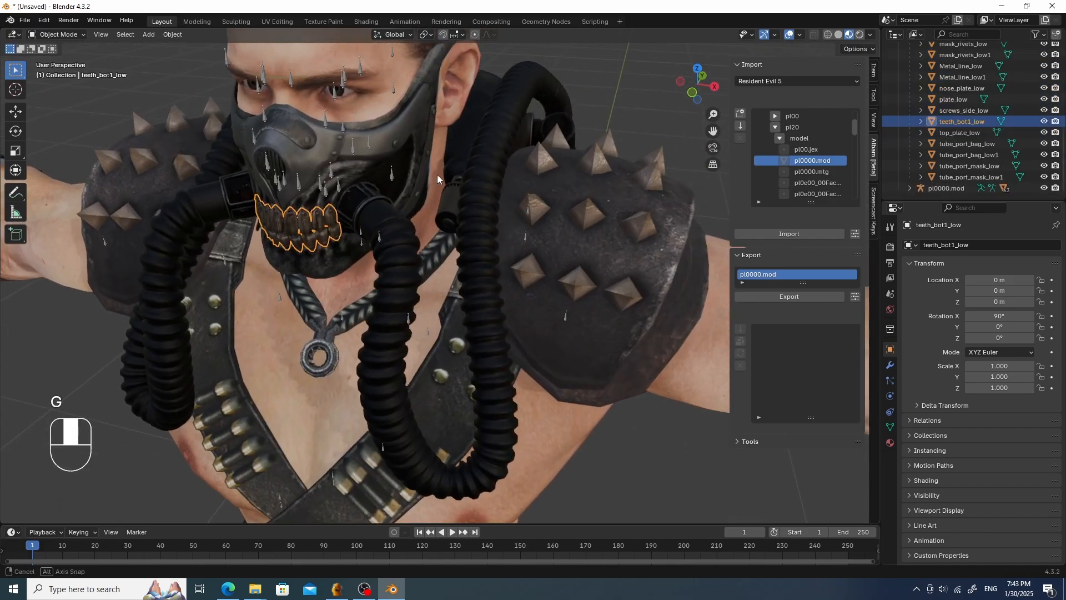
right_click(478, 225)
key("g")
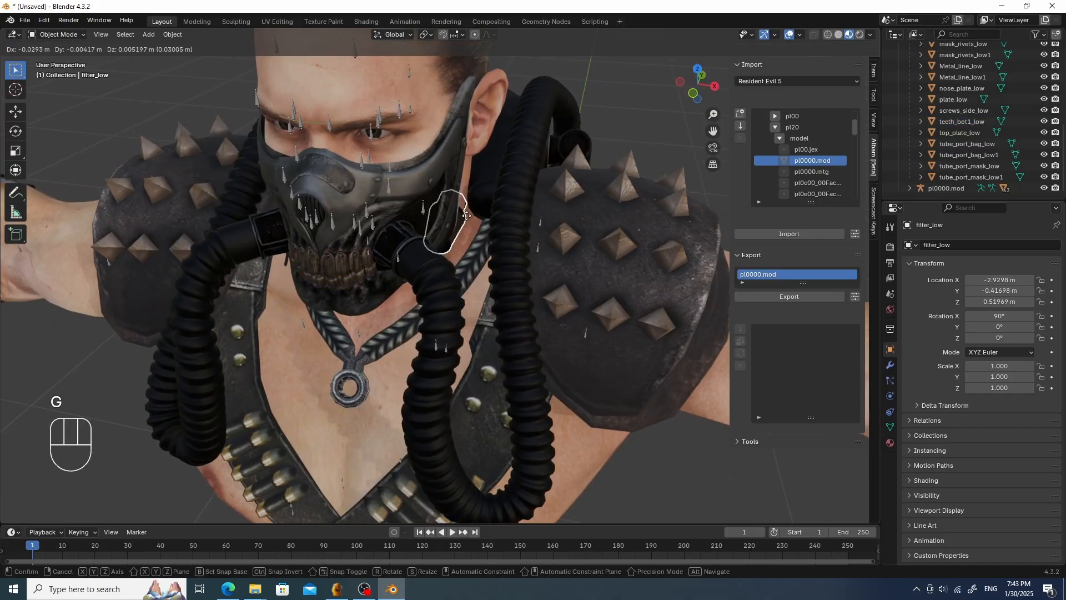
right_click(448, 213)
middle_click_drag(522, 208, 382, 221)
right_click(382, 225)
key("g")
right_click(572, 185)
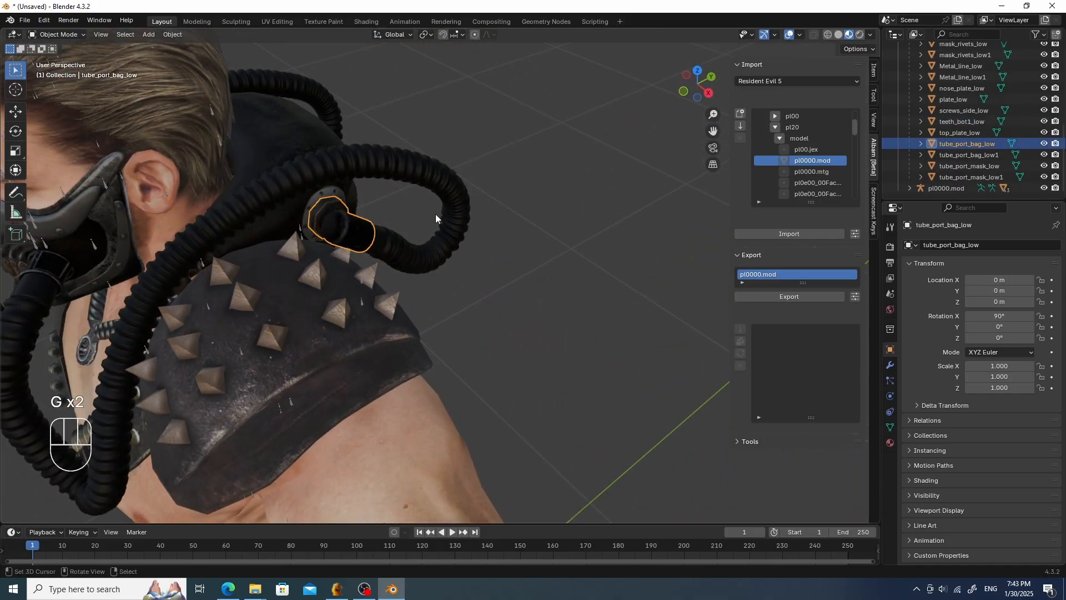
right_click(423, 237)
scroll(422, 237, "down", 1)
key("g")
right_click(513, 203)
scroll(477, 189, "down", 3)
middle_click_drag(423, 186, 488, 162)
scroll(488, 161, "up", 2)
right_click(398, 157)
key("g")
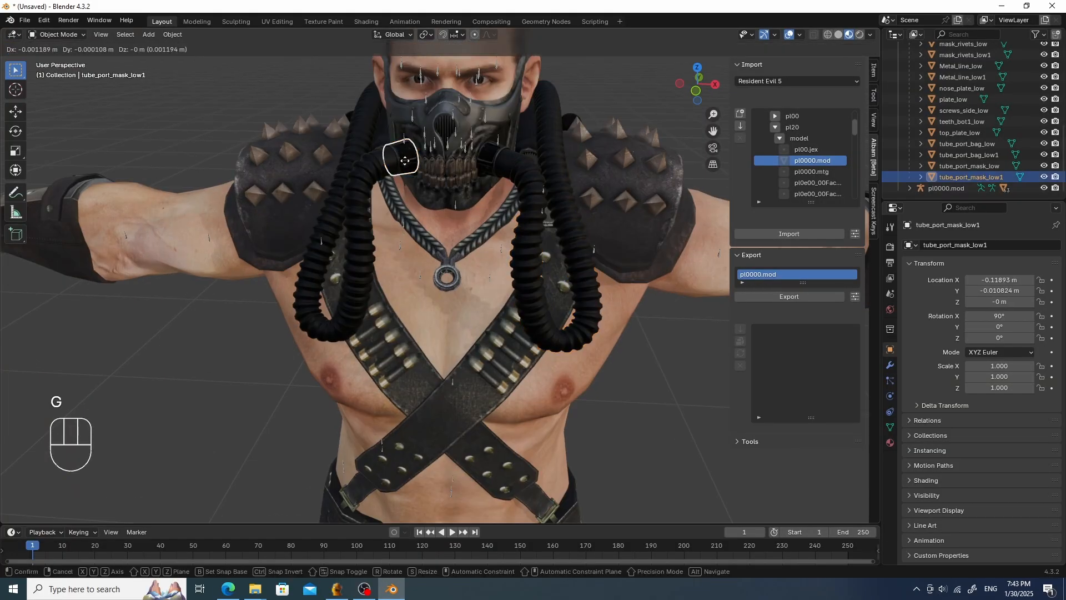
right_click(384, 160)
key("ctrl+z")
key("ctrl+z")
key("ctrl+z")
key("ctrl+z")
key("ctrl+z")
key("ctrl+z")
key("ctrl+z")
key("ctrl+z")
key("ctrl+z")
key("ctrl+z")
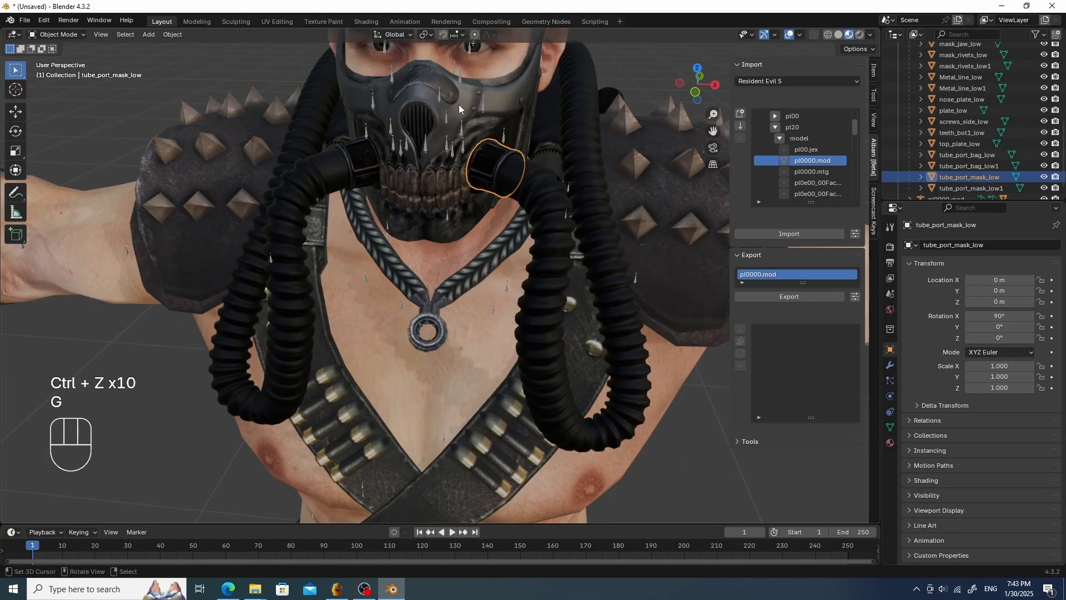
- Open the material properties of the mask's plate_low piece in a front view
left_click(443, 174)
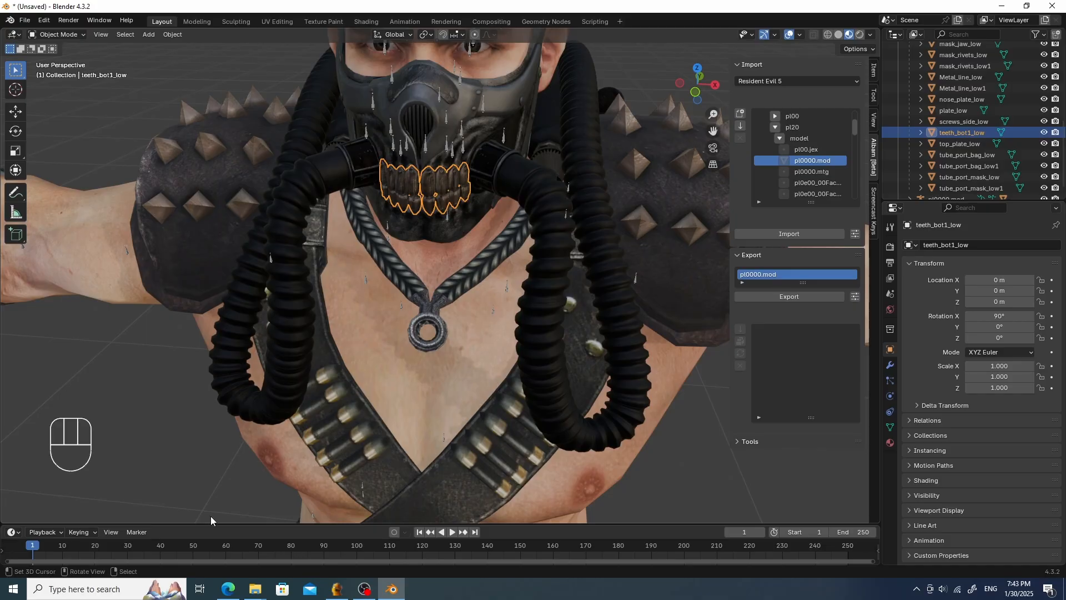
scroll(439, 392, "down", 7)
middle_click_drag(438, 392, 450, 369)
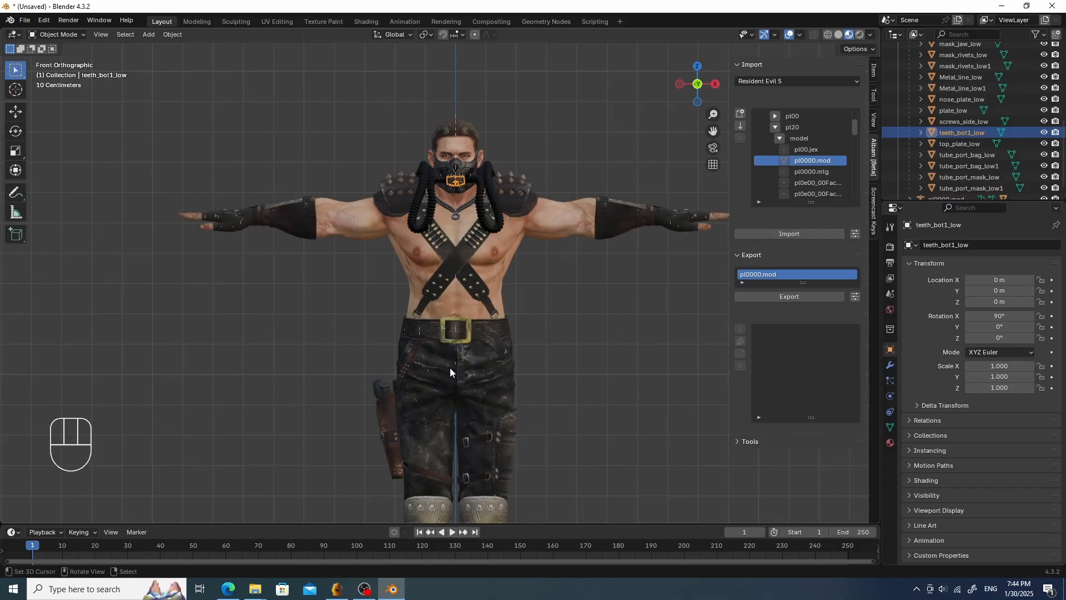
scroll(379, 307, "up", 4)
middle_click_drag(497, 123, 447, 318, "shift")
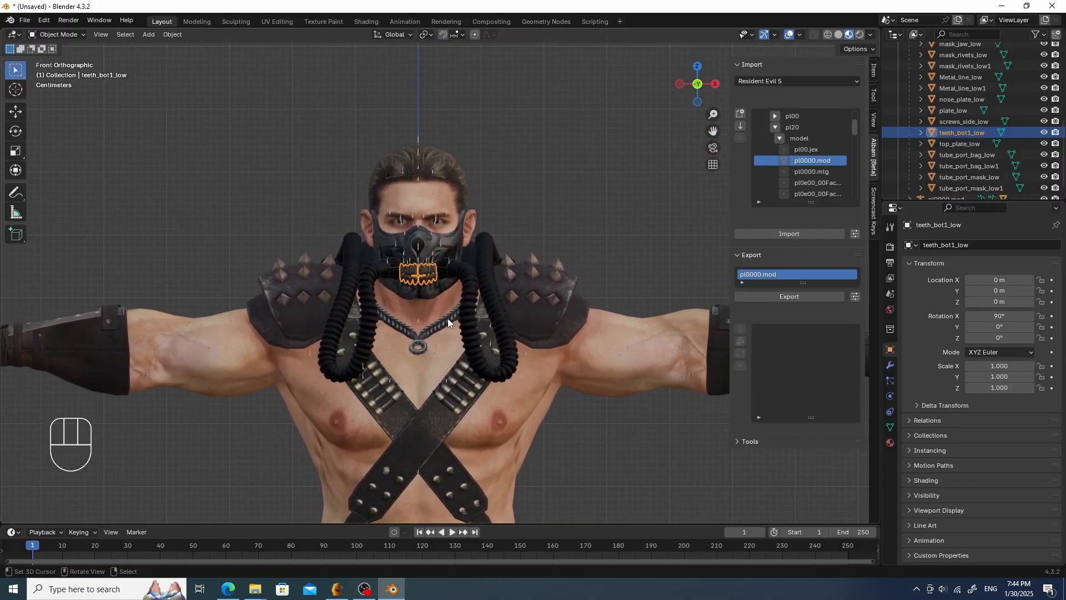
scroll(469, 228, "up", 4)
left_click(470, 212)
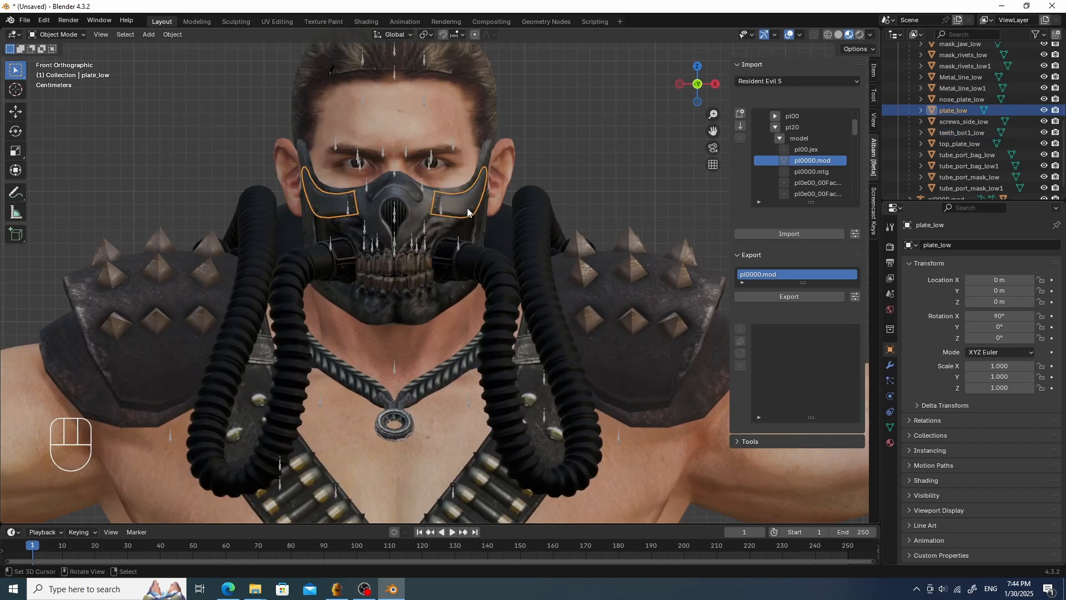
left_click(890, 442)
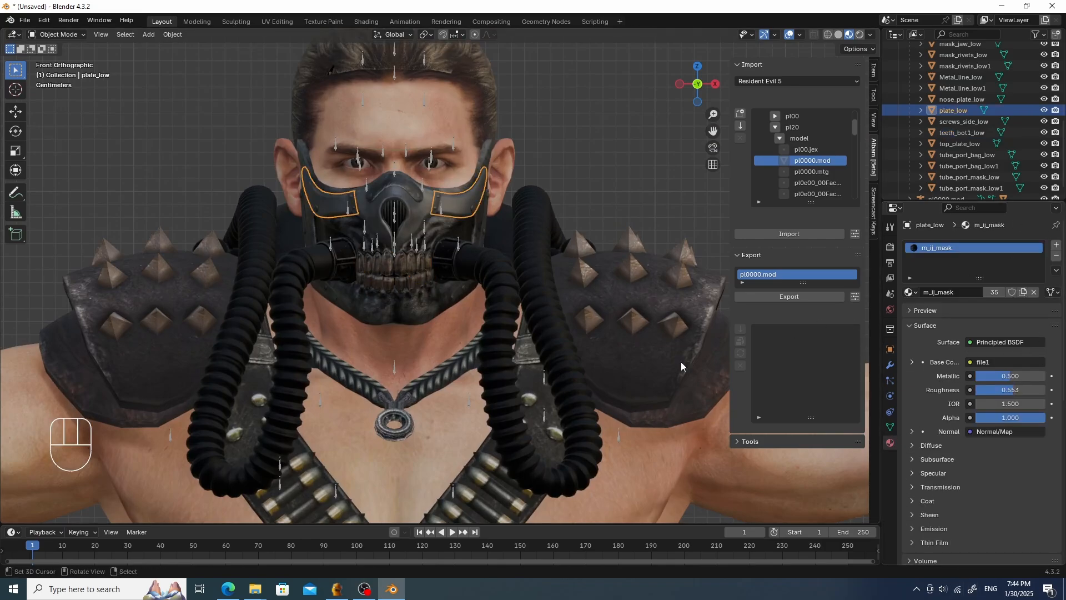
- Inspect the MT Framework shader material on Chris's shoulder pad mesh
scroll(571, 344, "down", 3)
left_click(594, 333)
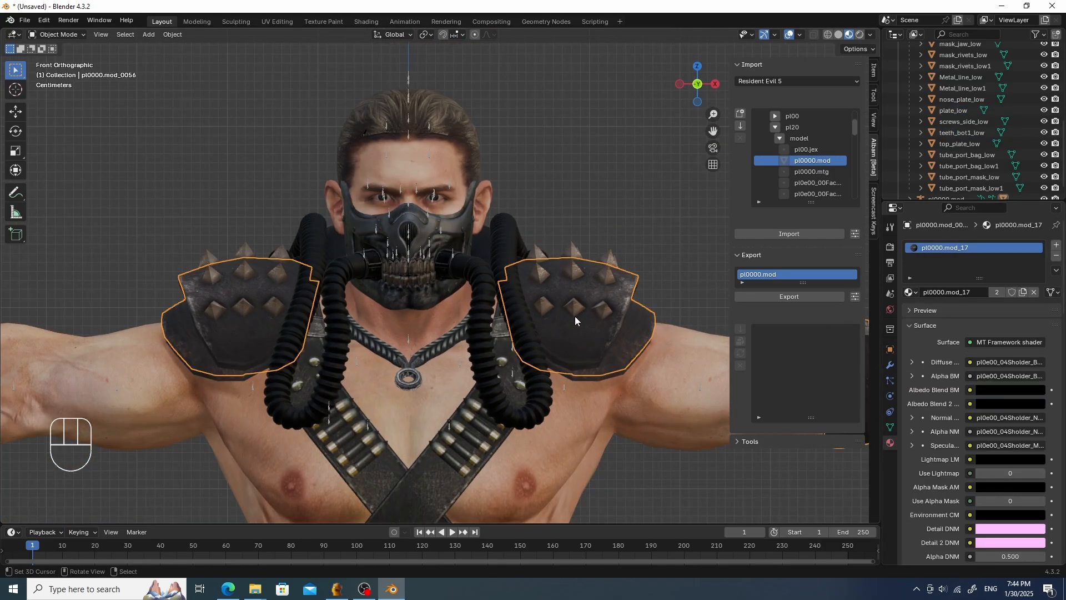
- Parent the mask_jaw_low piece to the pl0000.mod armature as an object parent
left_click(426, 293)
scroll(517, 264, "down", 1)
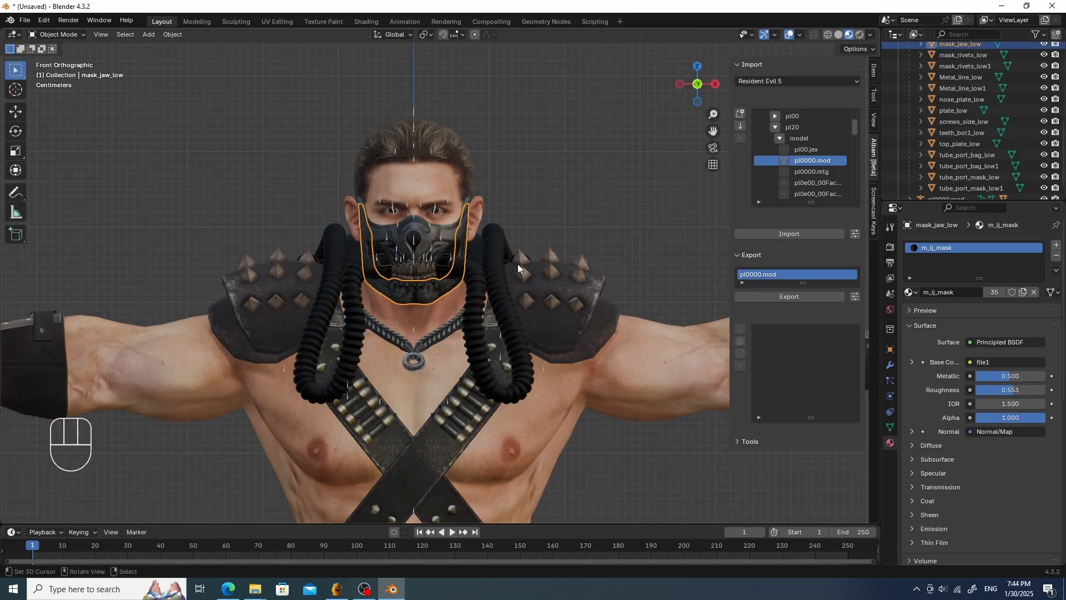
scroll(500, 278, "up", 3)
middle_click_drag(474, 288, 664, 219)
scroll(946, 114, "up", 2)
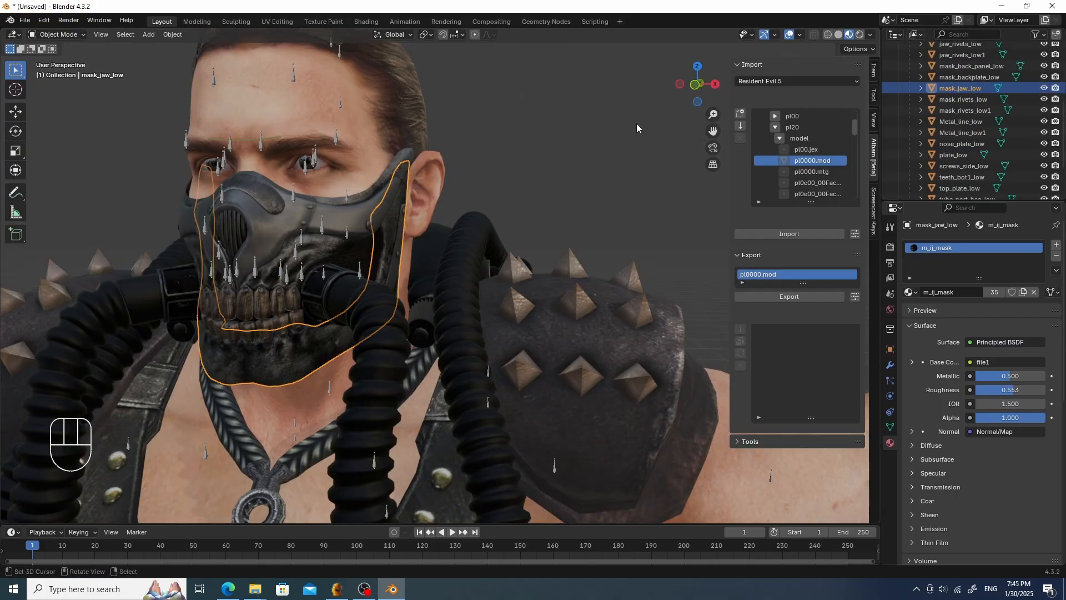
scroll(629, 146, "down", 5)
scroll(619, 164, "up", 2)
middle_click_drag(619, 164, 604, 130)
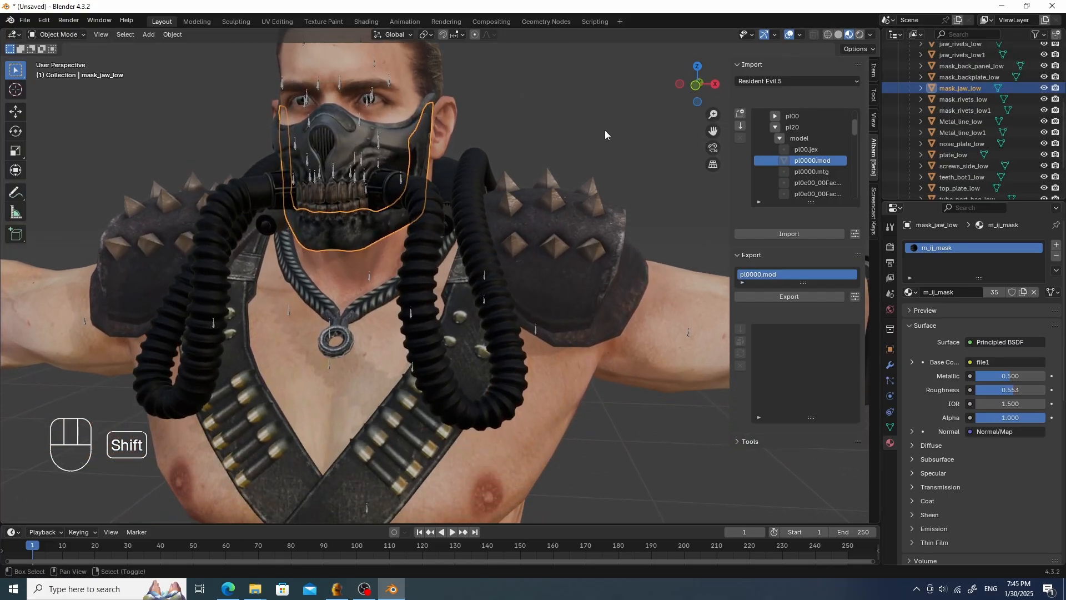
left_click(368, 278, "shift")
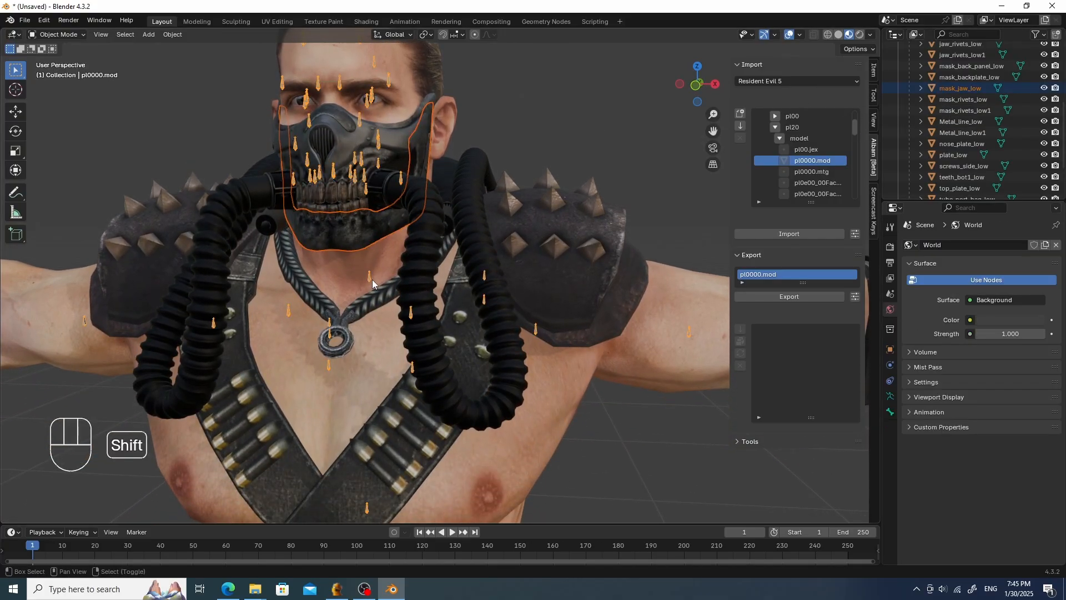
key("ctrl+p")
left_click(463, 275)
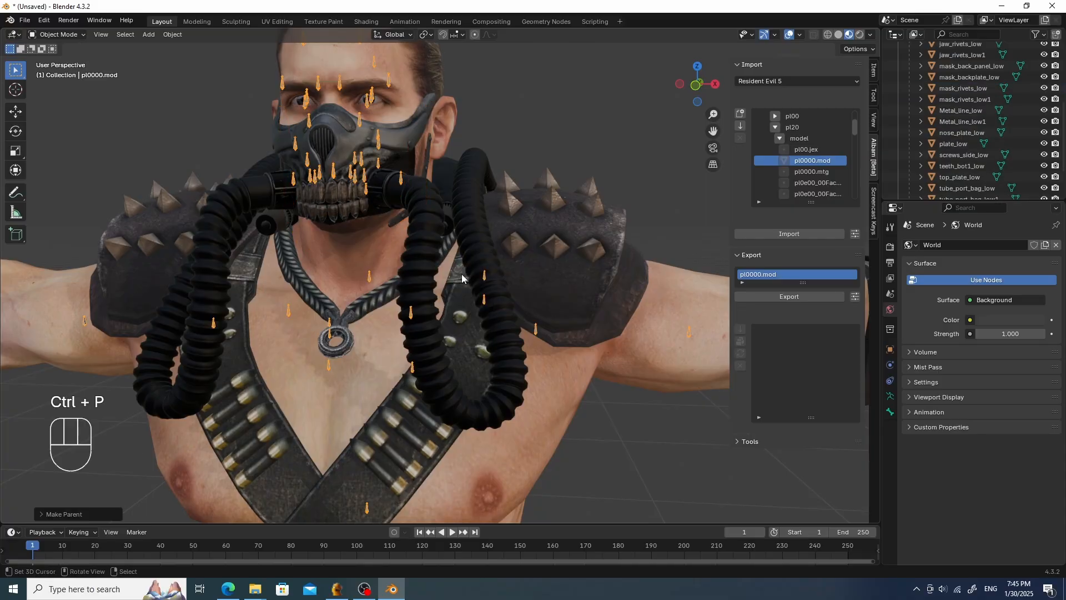
- Expand the pl0000.mod armature in the outliner and browse its child meshes
scroll(926, 109, "down", 4)
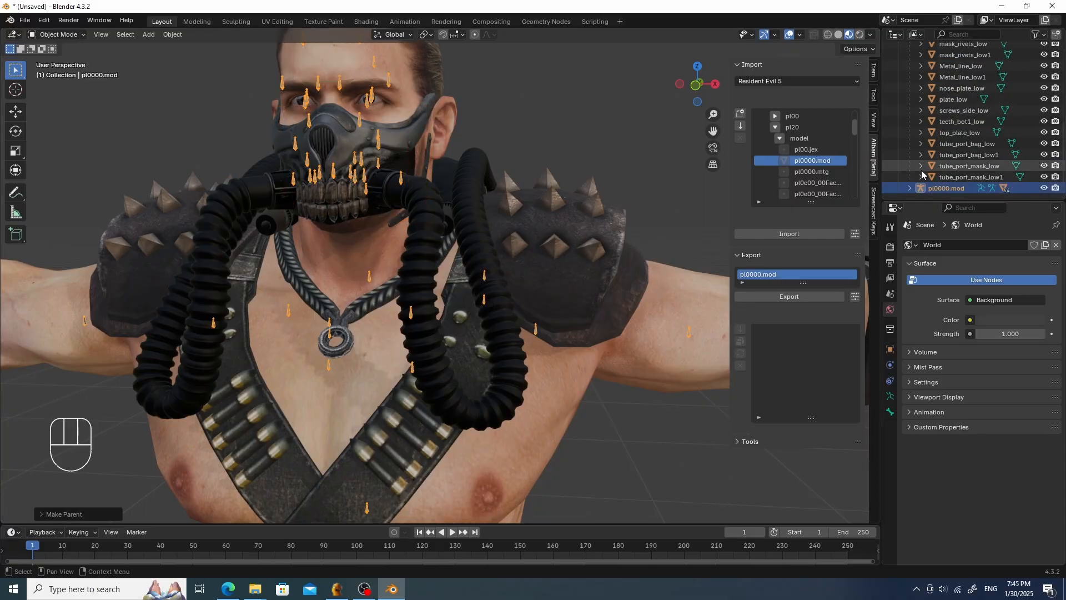
left_click(911, 188)
scroll(944, 166, "down", 5)
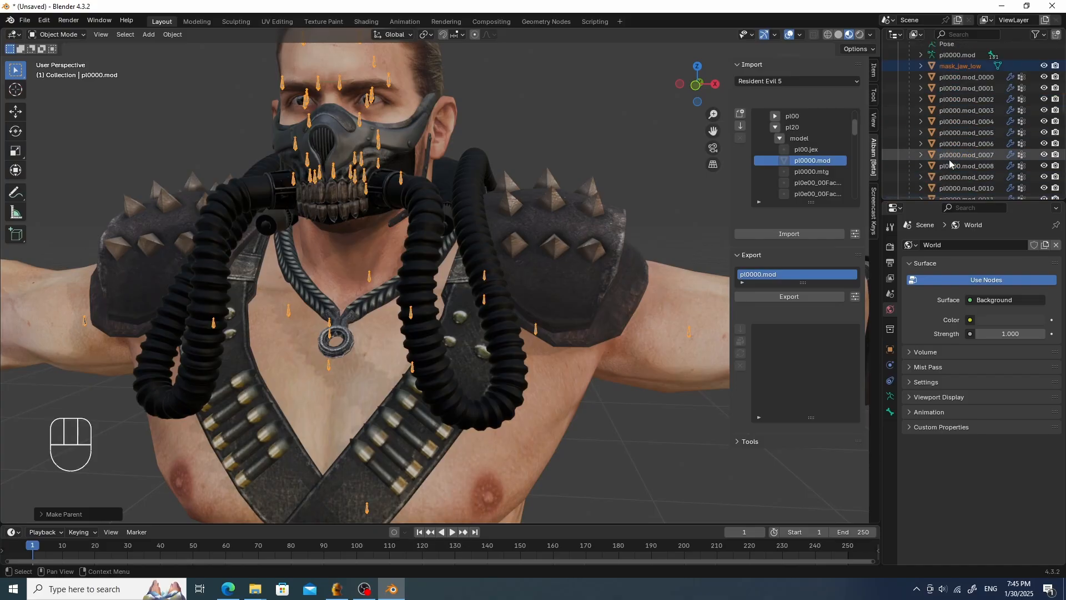
scroll(952, 158, "down", 5)
scroll(424, 319, "down", 8)
middle_click_drag(424, 319, 404, 343)
scroll(998, 158, "down", 15)
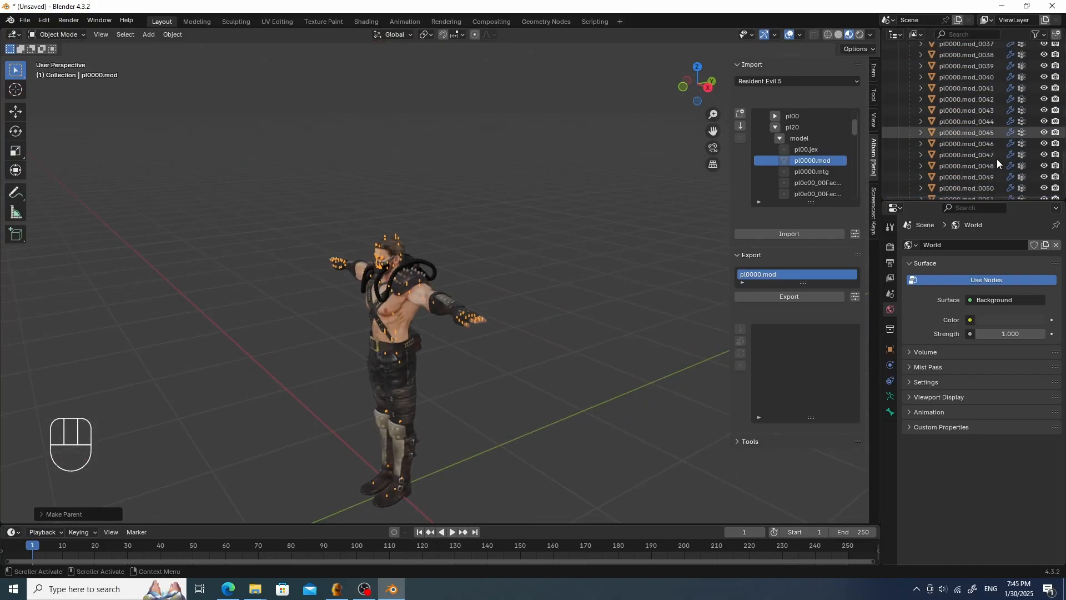
scroll(996, 158, "up", 20)
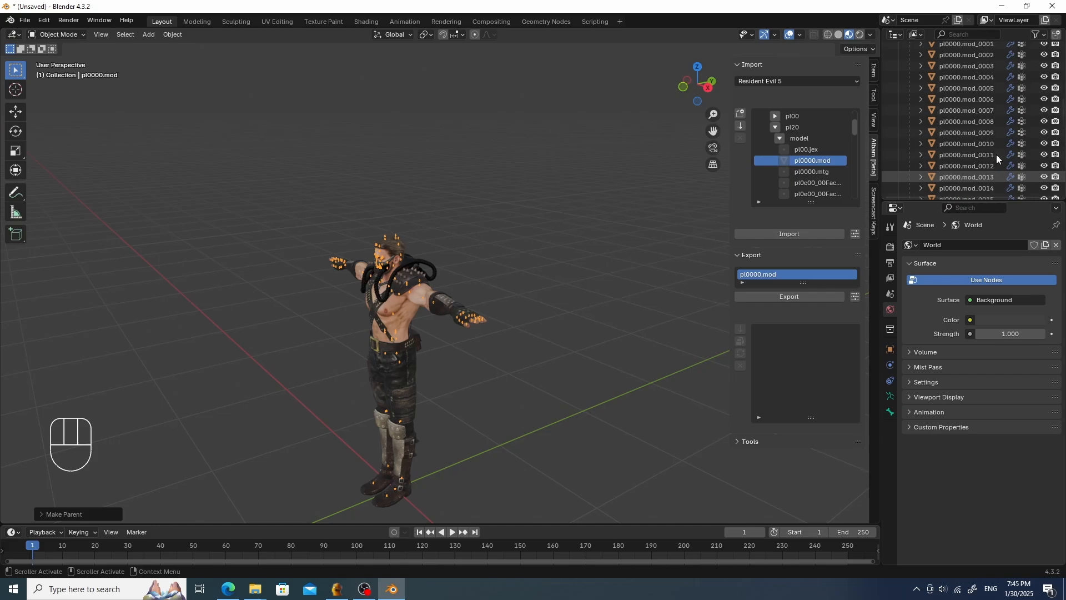
left_click(967, 177)
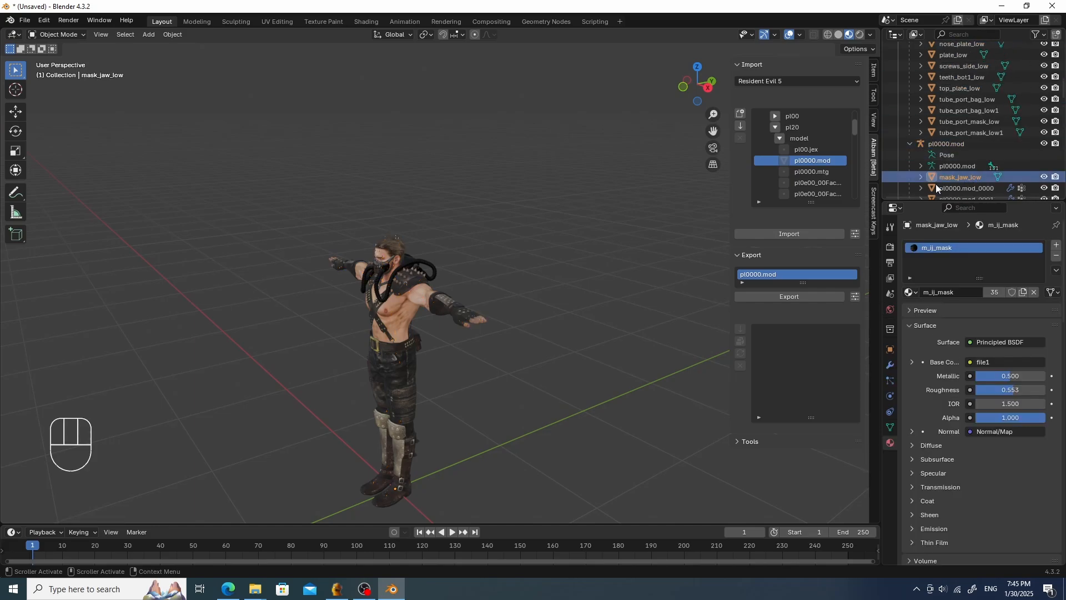
middle_click_drag(627, 356, 500, 294)
key("g")
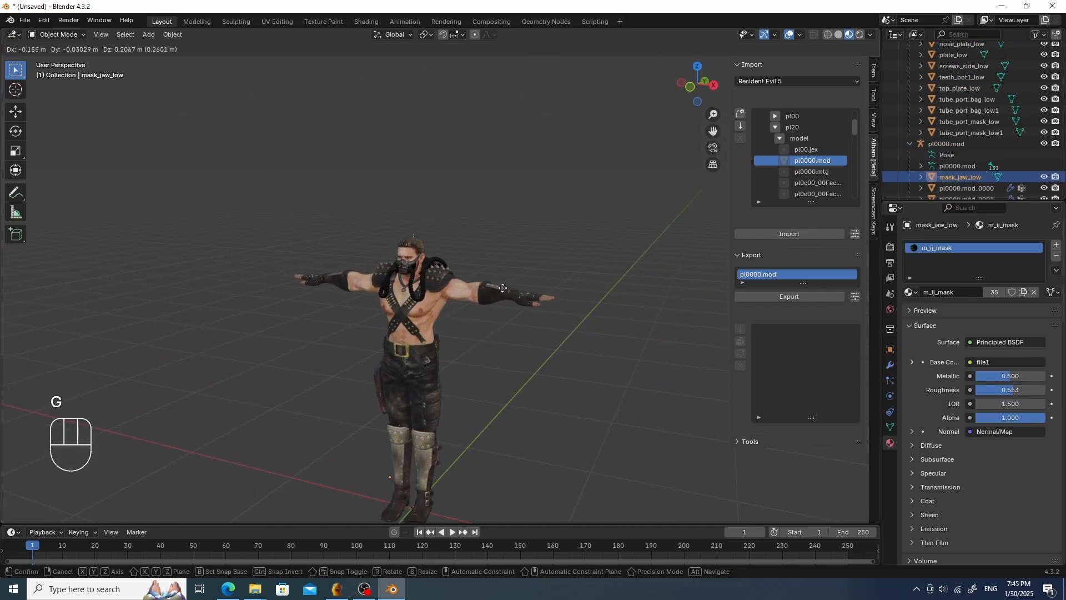
right_click(481, 209)
- Check the mask_jaw_low piece's mesh data and object transform properties
scroll(477, 231, "down", 10)
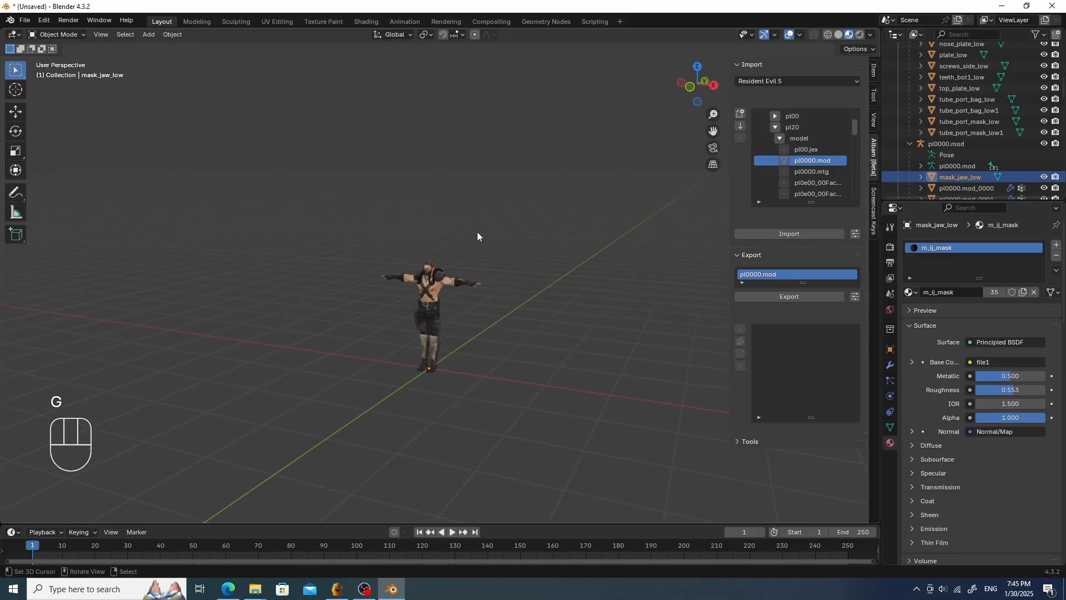
scroll(478, 232, "up", 10)
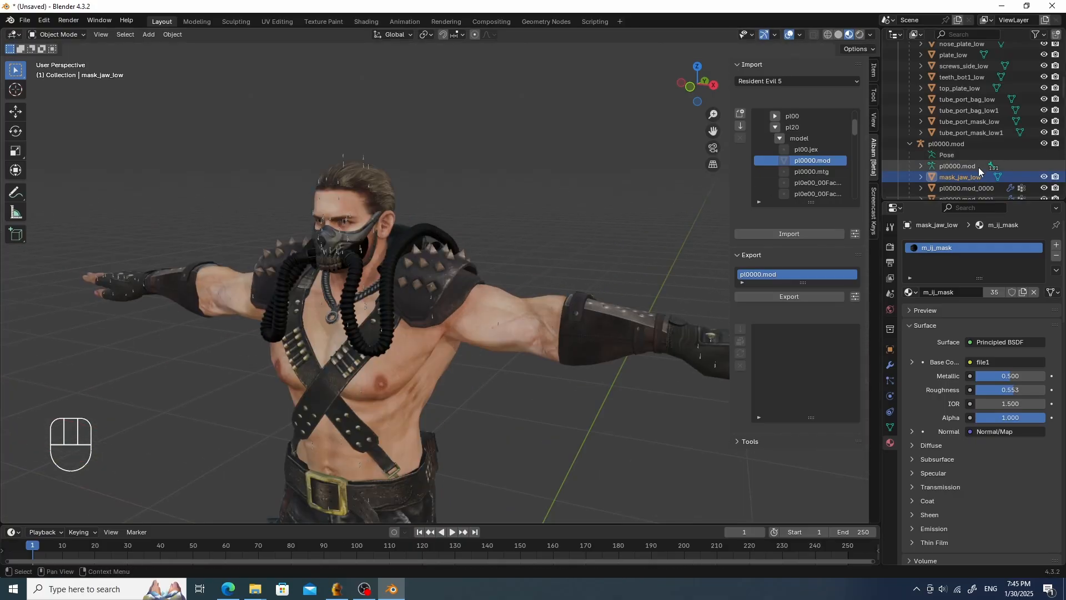
left_click(975, 177)
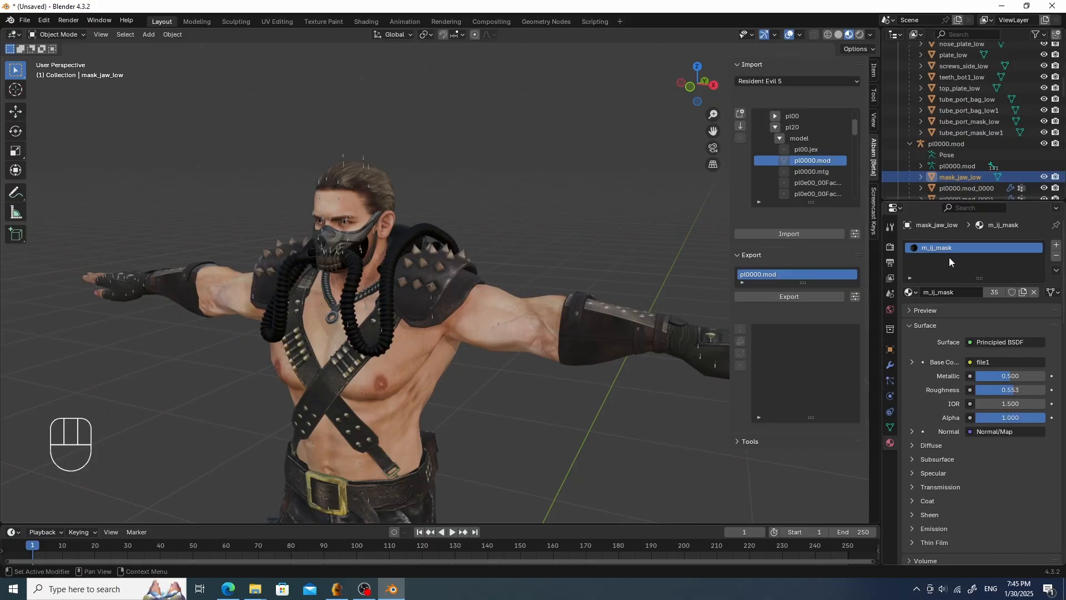
left_click(890, 427)
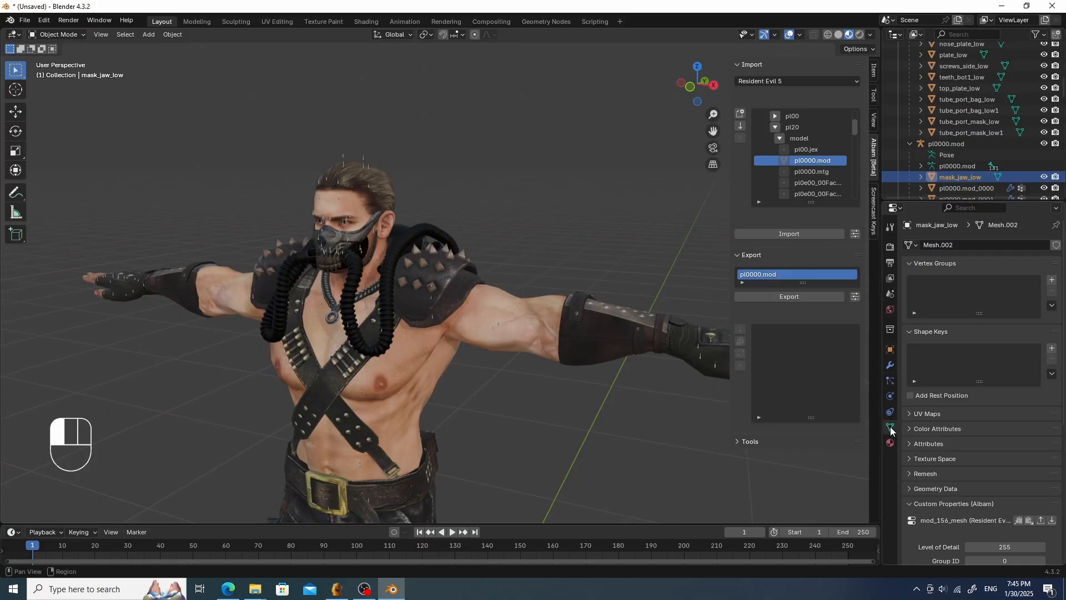
left_click(890, 350)
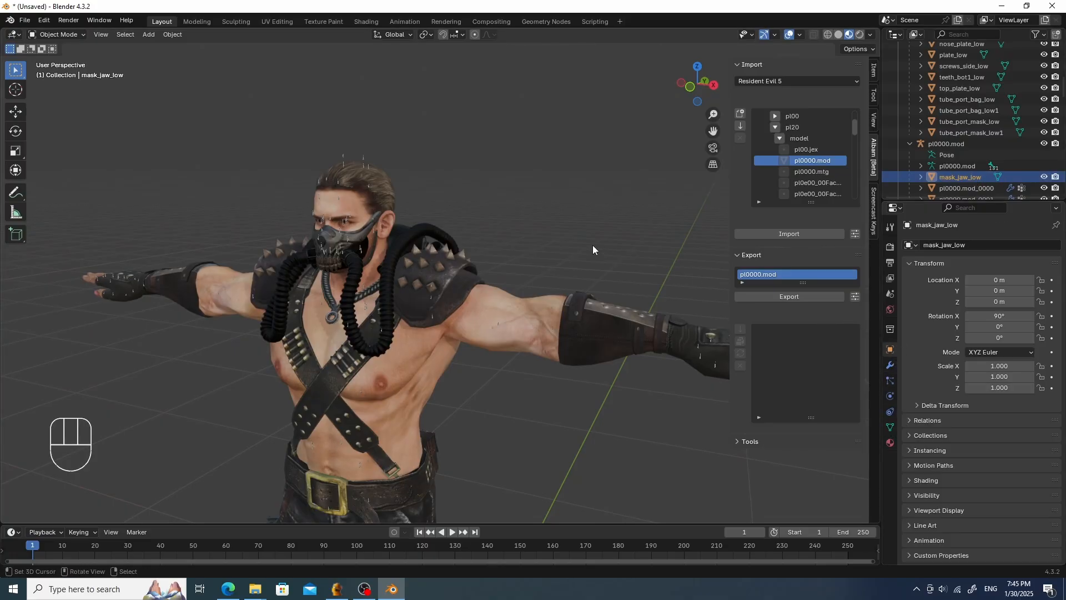
- Switch the viewport to wireframe shading
middle_click_drag(592, 245, 582, 267)
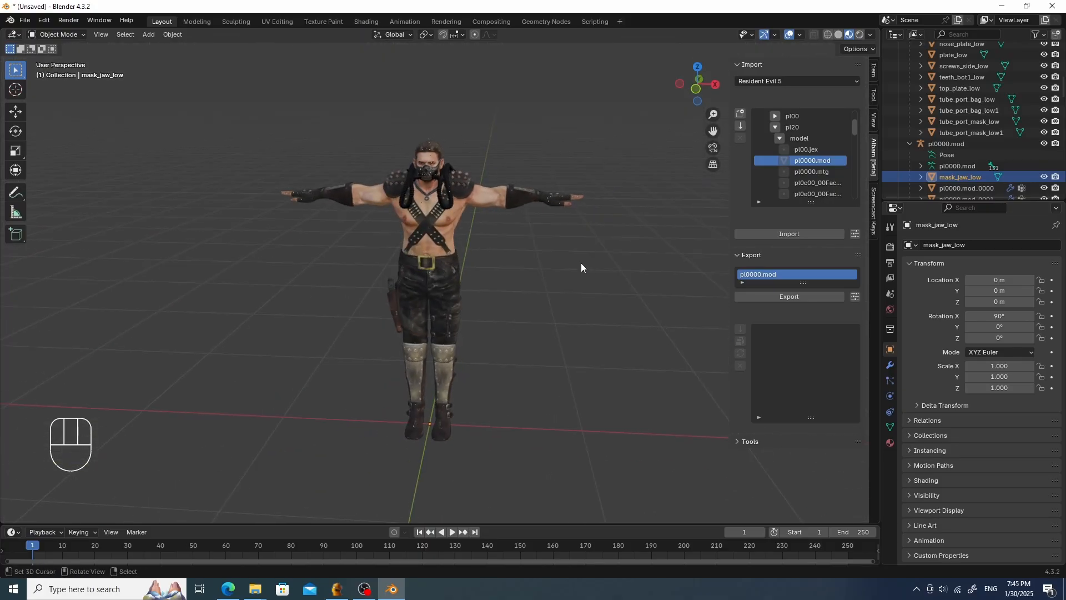
scroll(486, 216, "up", 2)
left_click(826, 35)
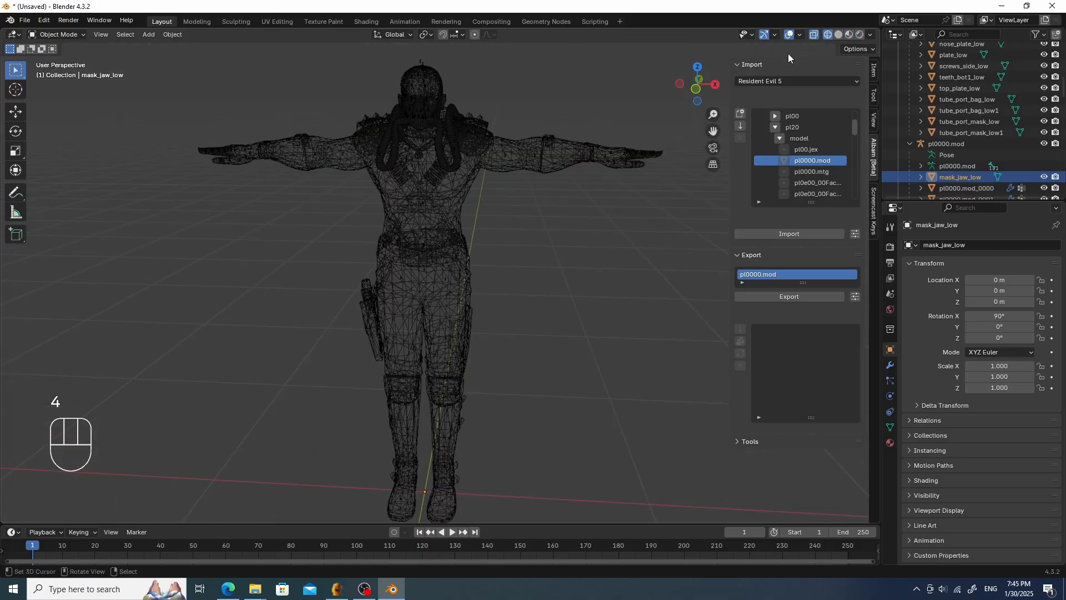
middle_click_drag(577, 161, 538, 176)
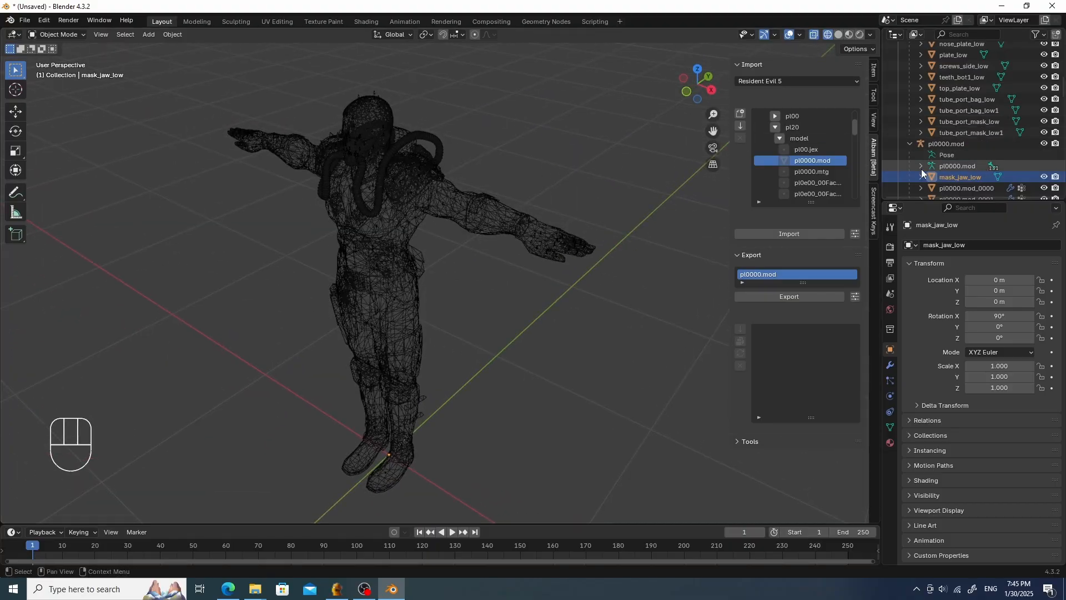
scroll(438, 174, "down", 3)
scroll(469, 180, "up", 5)
key("g")
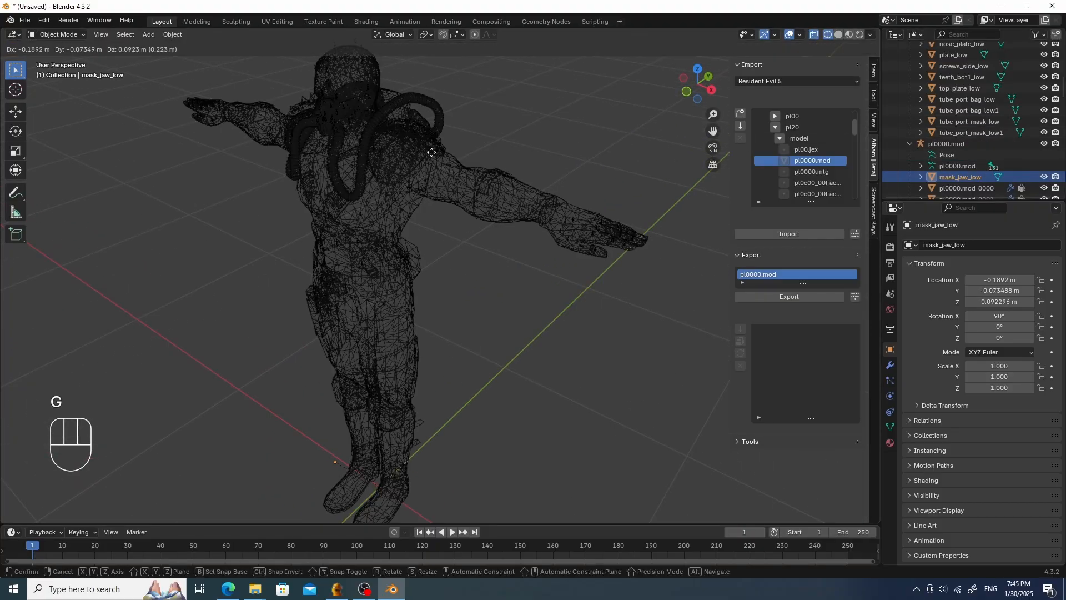
right_click(491, 119)
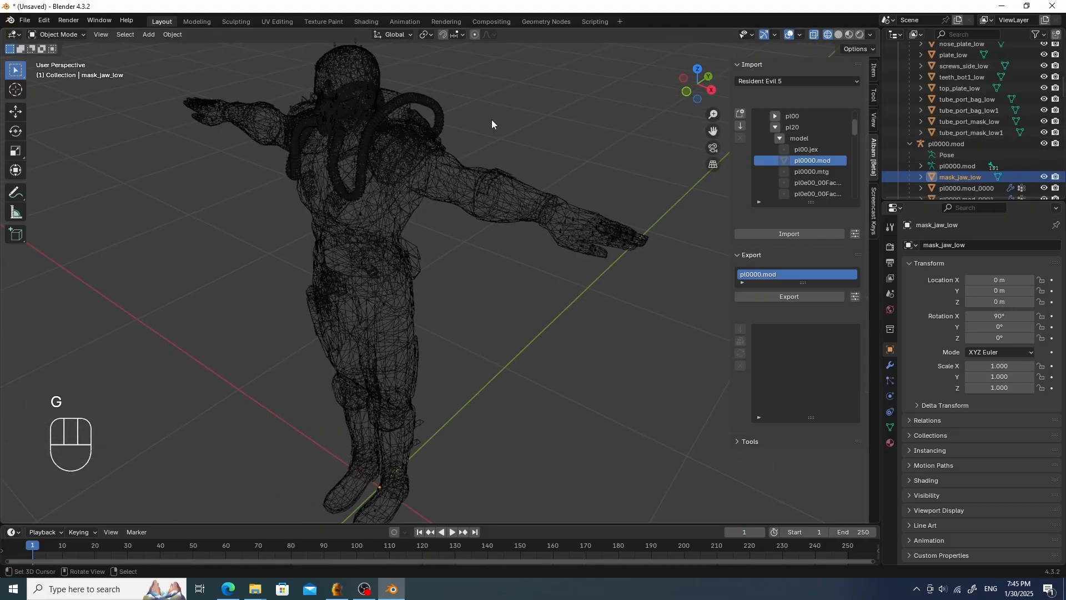
- Undo the recent actions back to before the mask jaw was parented to the armature
scroll(490, 120, "down", 6)
middle_click_drag(488, 122, 519, 111)
scroll(510, 121, "down", 5)
scroll(511, 118, "up", 8)
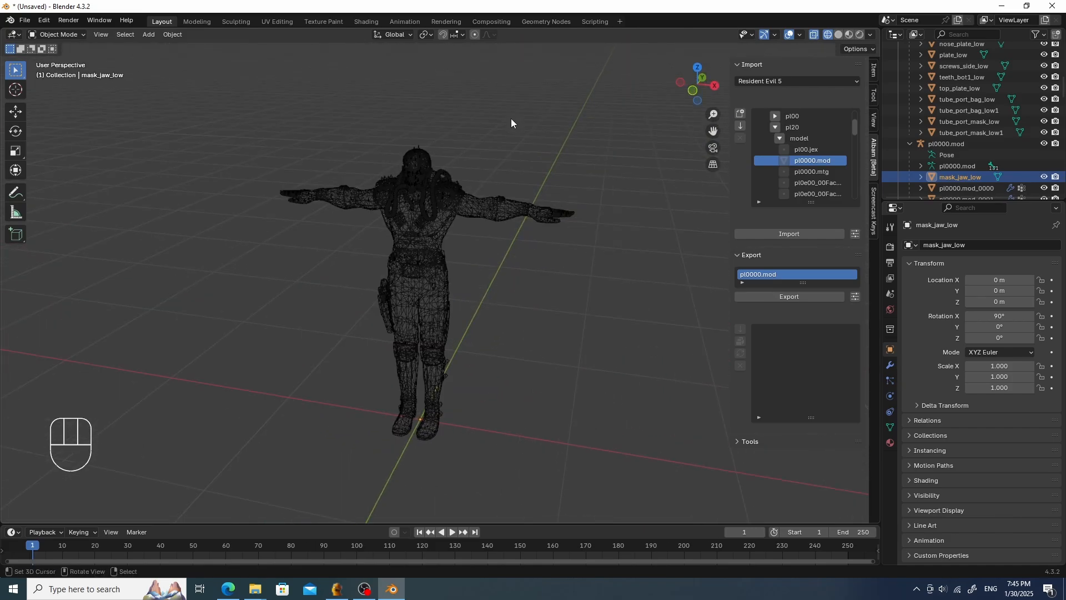
key("ctrl+z")
key("ctrl+z")
key("ctrl+z")
key("ctrl+z")
- Select all mask pieces from bag_low to tube_port_mask_low1 and clear their parent while keeping transformation
scroll(511, 118, "up", 5)
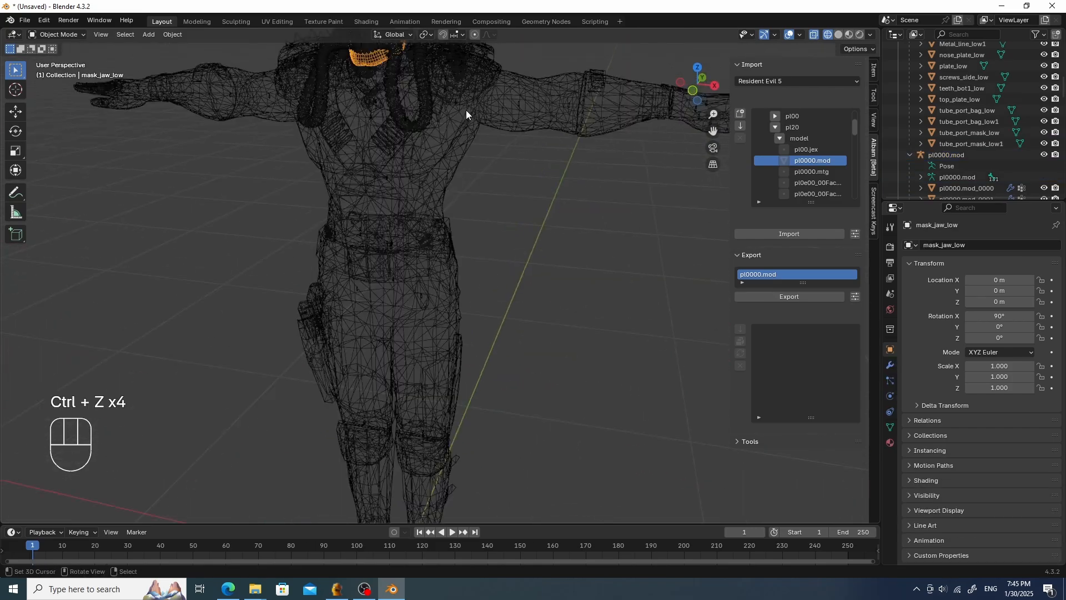
scroll(465, 109, "up", 2)
scroll(468, 109, "down", 3)
middle_click_drag(471, 110, 495, 198, "shift")
scroll(421, 141, "up", 8)
key("6")
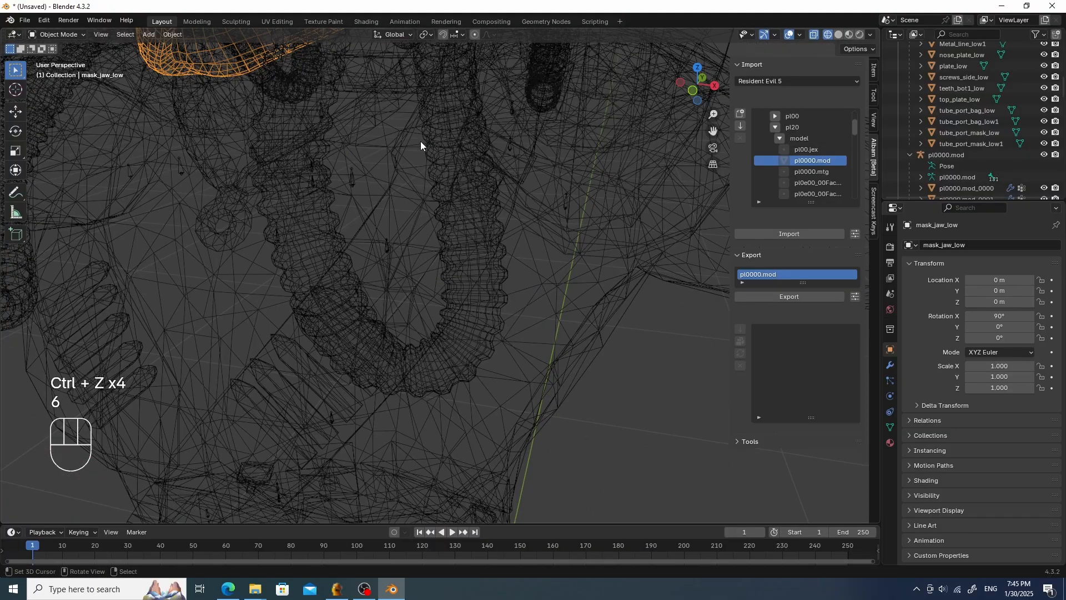
scroll(489, 115, "down", 7)
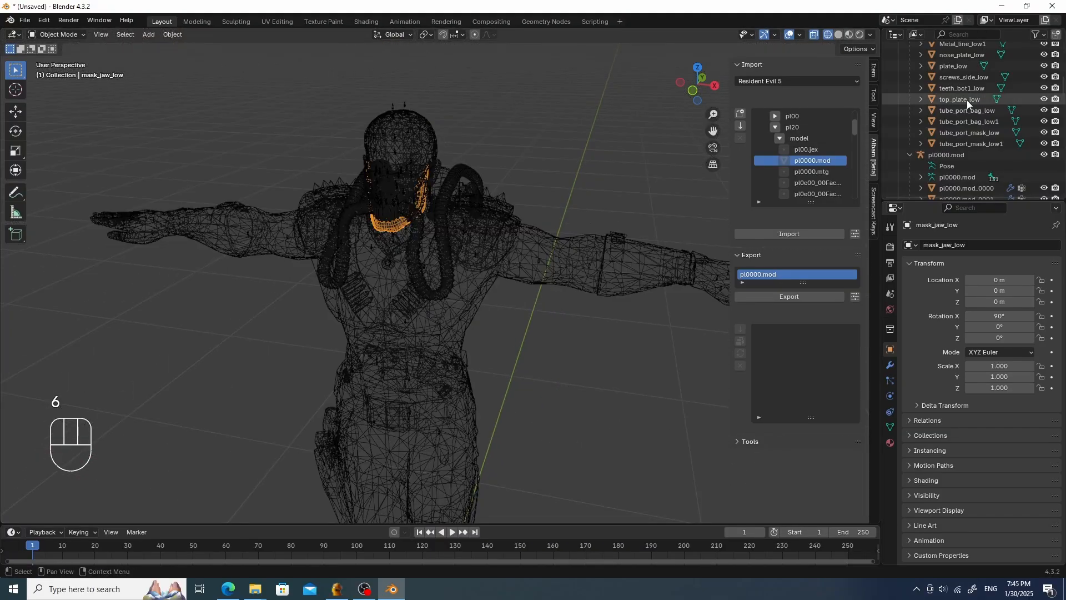
scroll(956, 92, "up", 8)
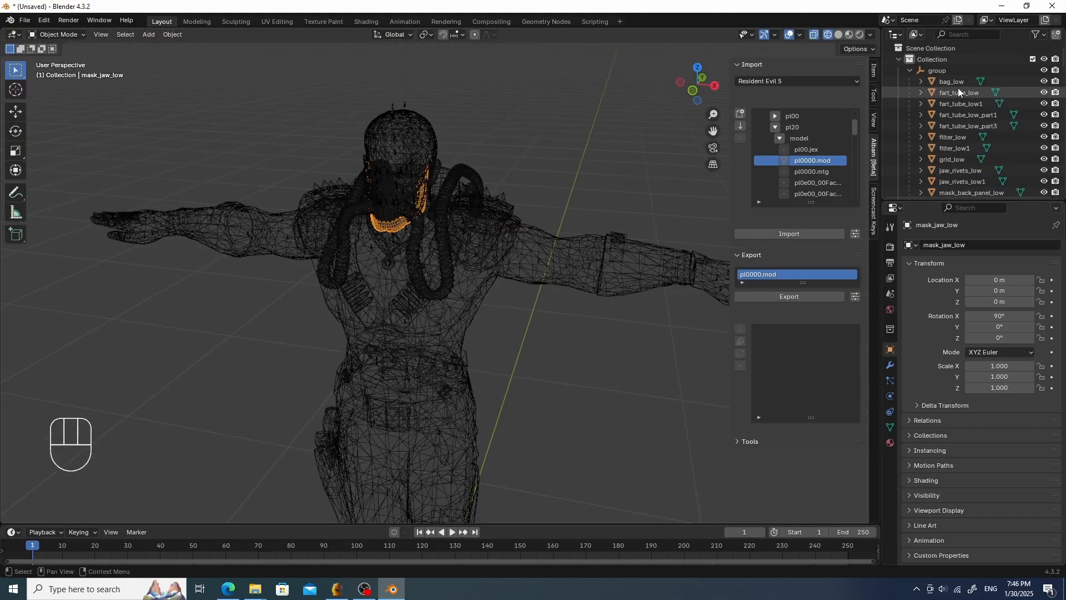
left_click(957, 81)
scroll(958, 86, "down", 5)
scroll(958, 87, "down", 5)
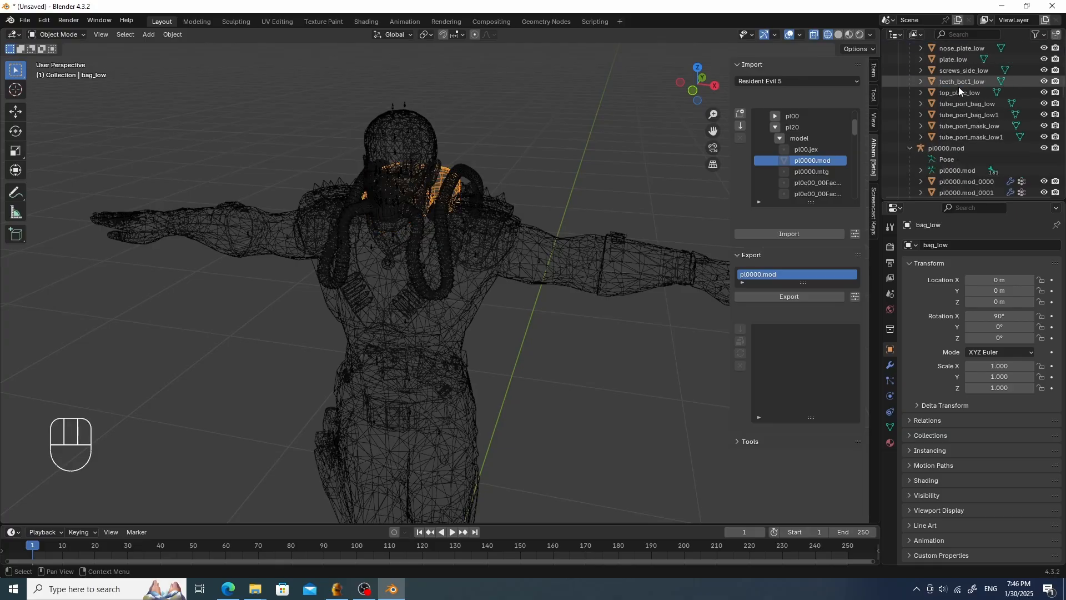
left_click(987, 136, "shift")
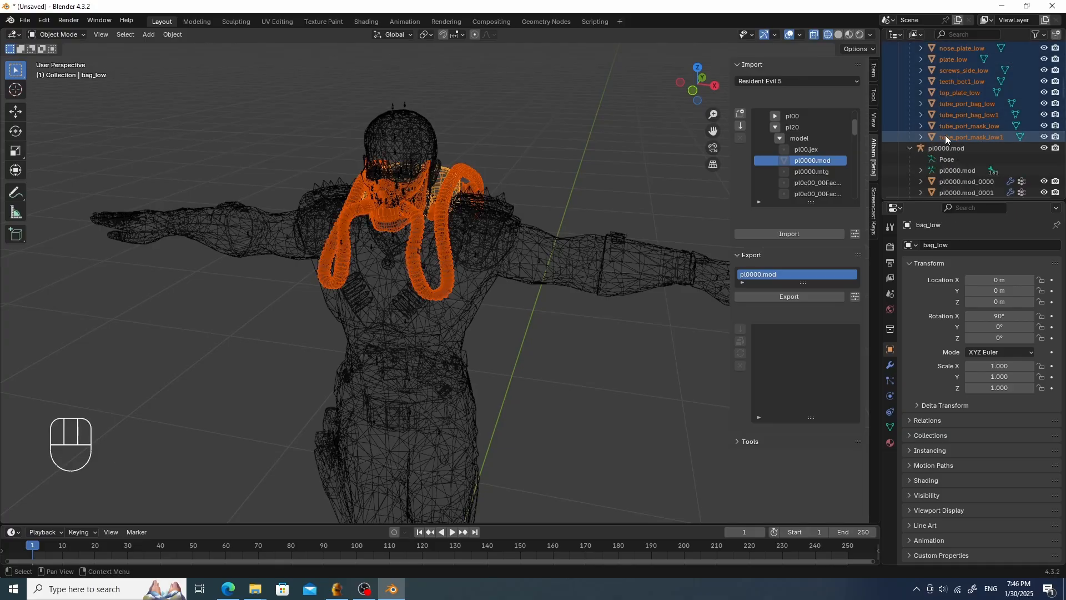
middle_click_drag(467, 139, 475, 140)
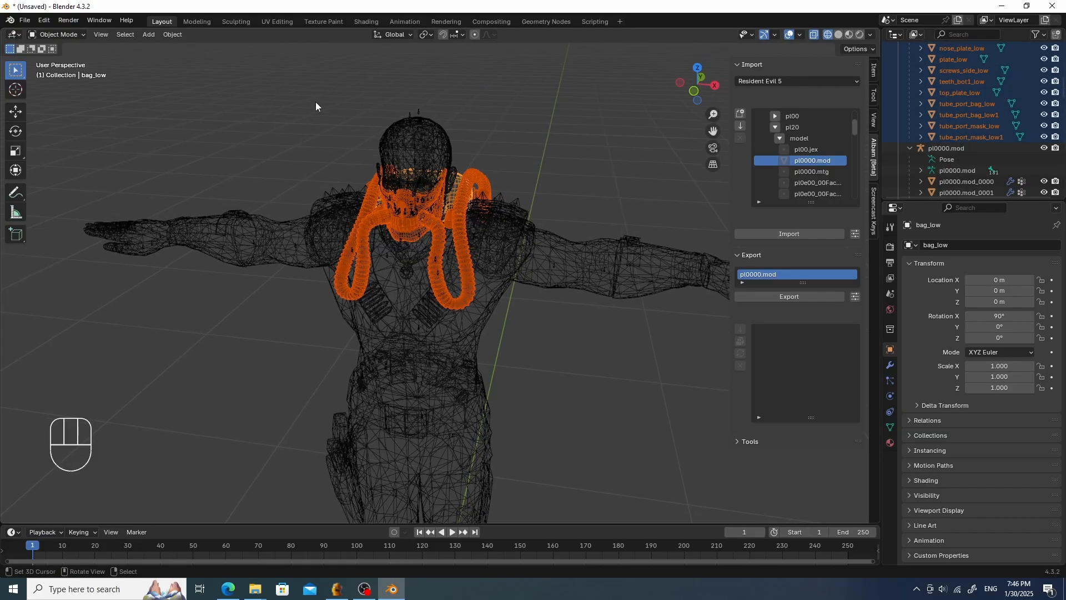
key("alt")
left_click(167, 35)
mouse_move(195, 103)
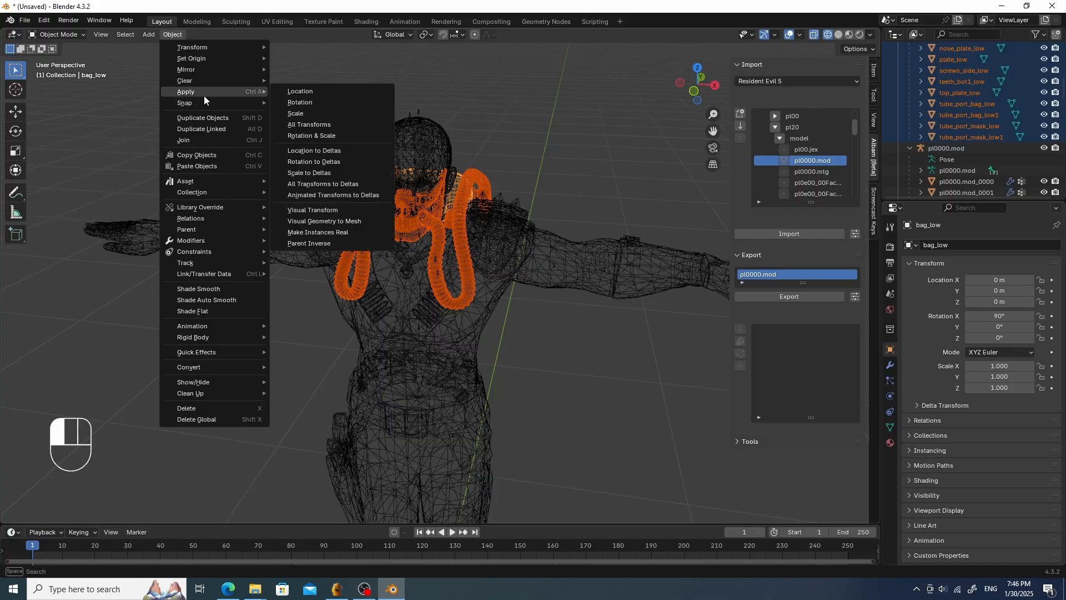
mouse_move(201, 229)
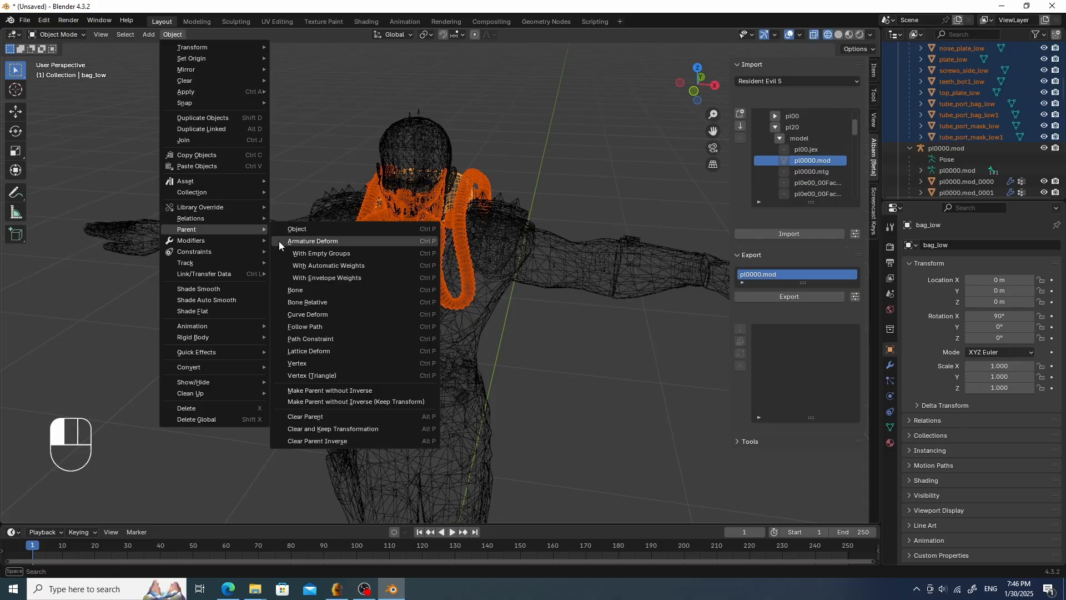
left_click(375, 428)
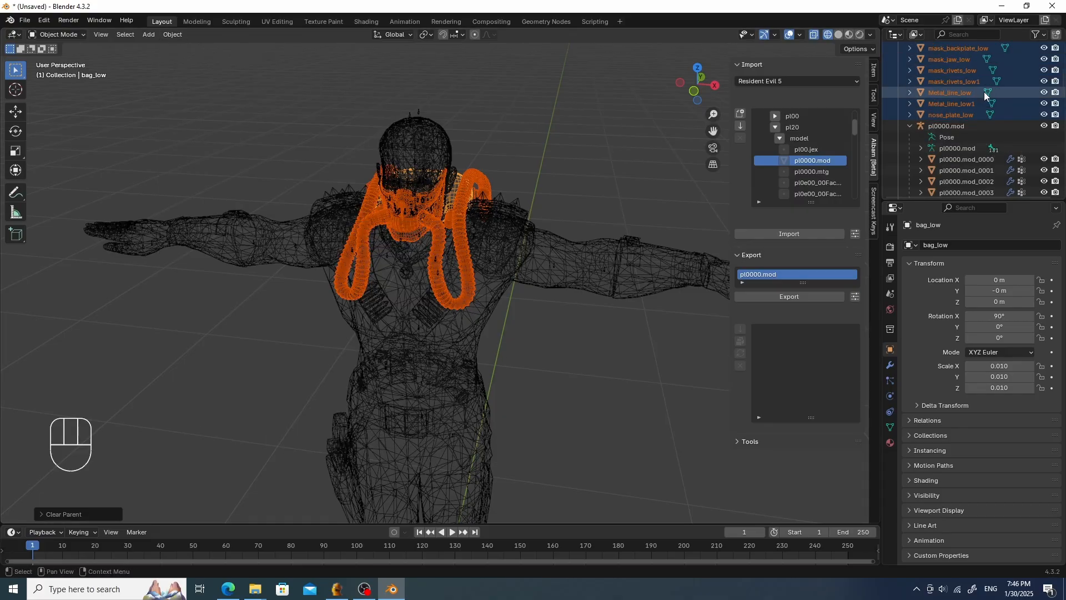
- Delete the group empty that held the mask pieces
scroll(977, 92, "up", 7)
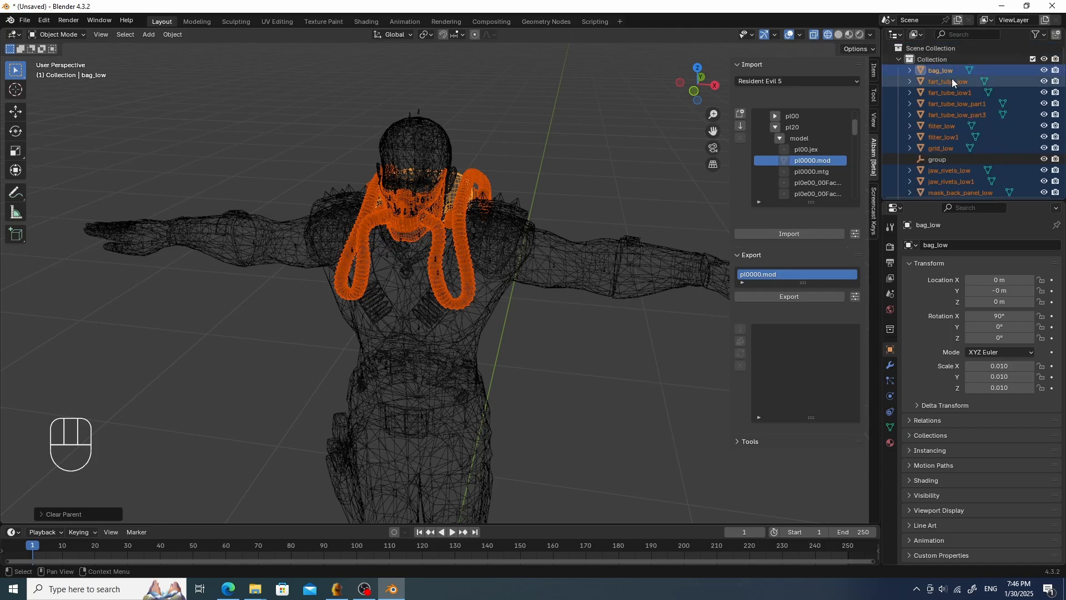
left_click(937, 159)
key("Delete")
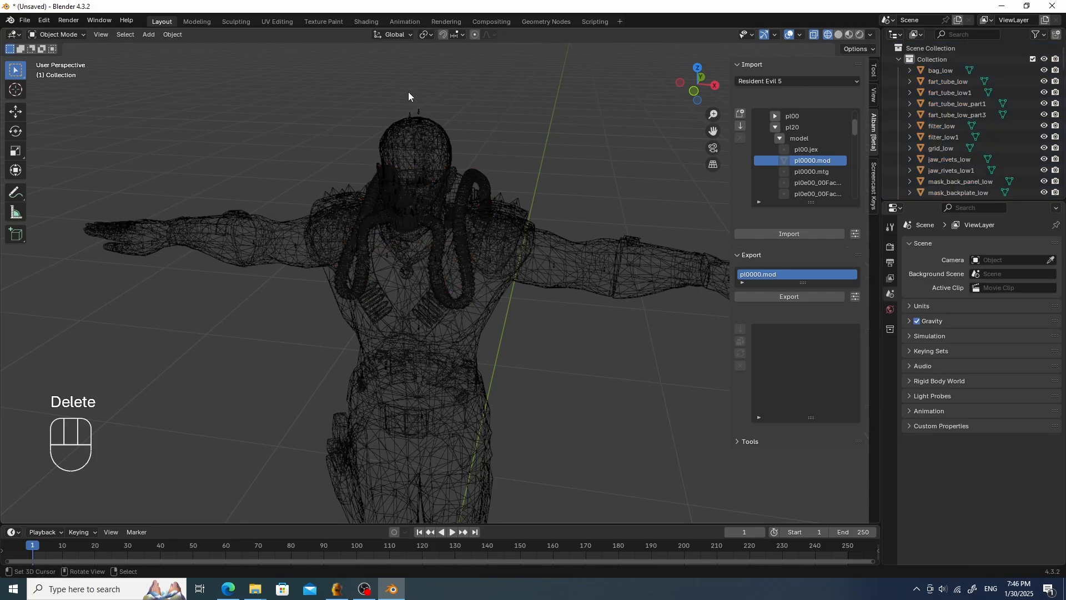
- Inspect the mask pieces one at a time by selecting each in the outliner
left_click(949, 82)
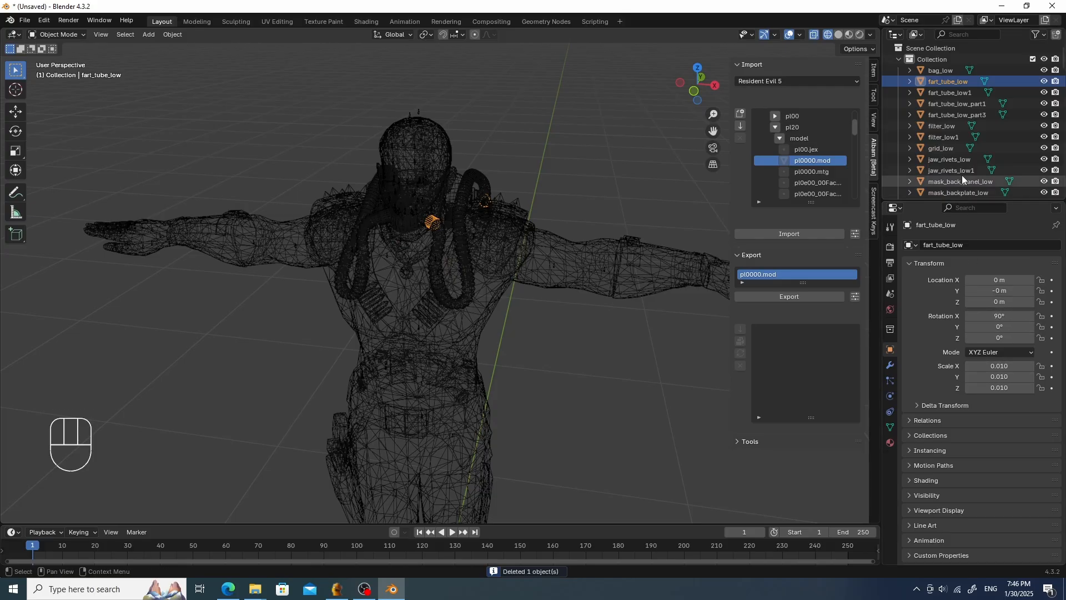
left_click(944, 104)
left_click(942, 124)
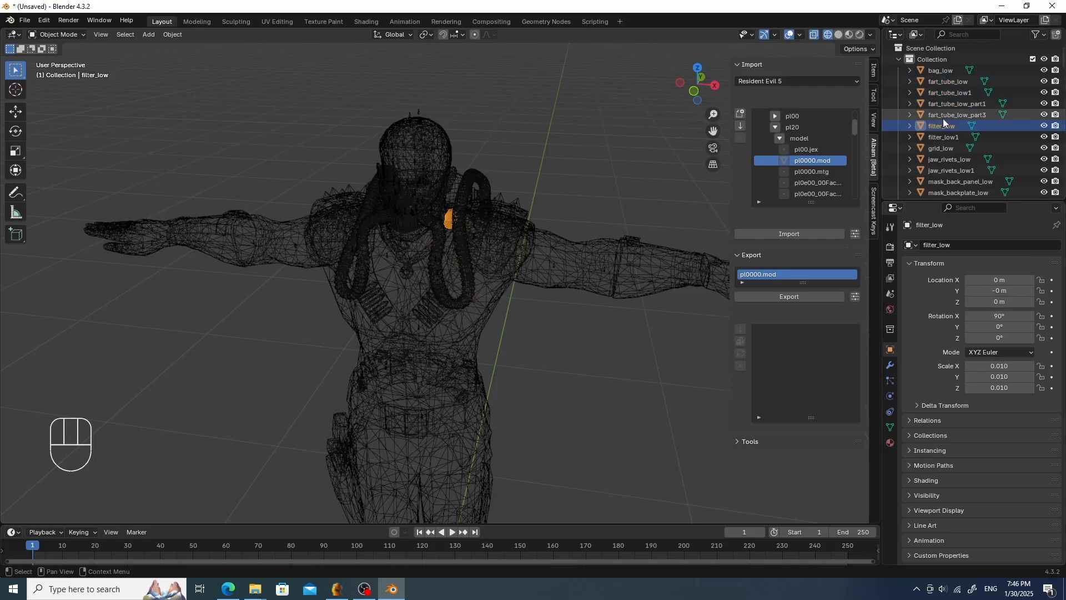
scroll(944, 117, "down", 2)
left_click(937, 126)
scroll(944, 123, "down", 2)
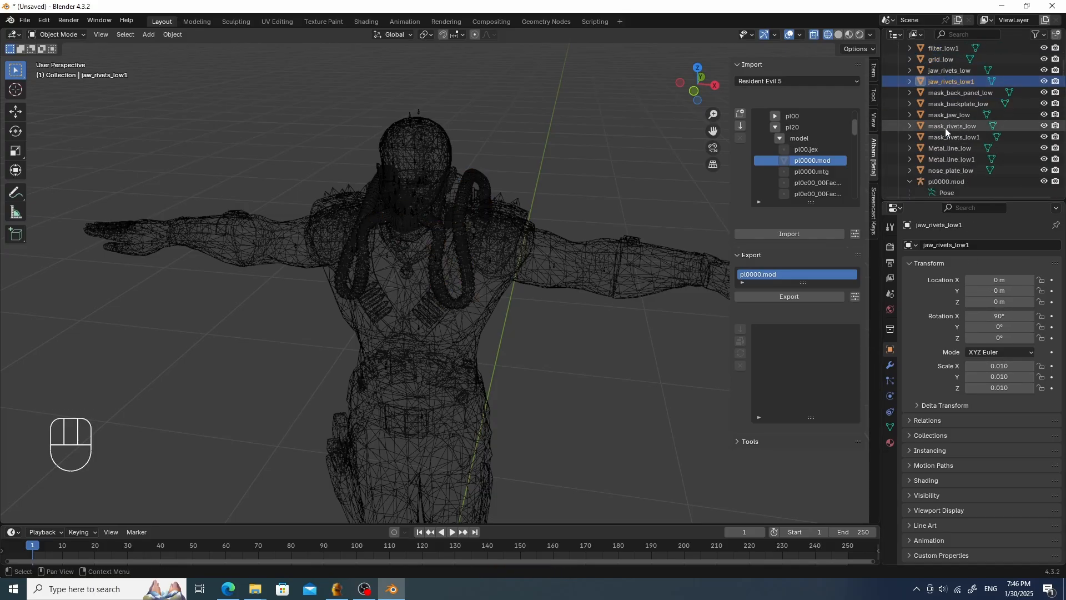
left_click(944, 137)
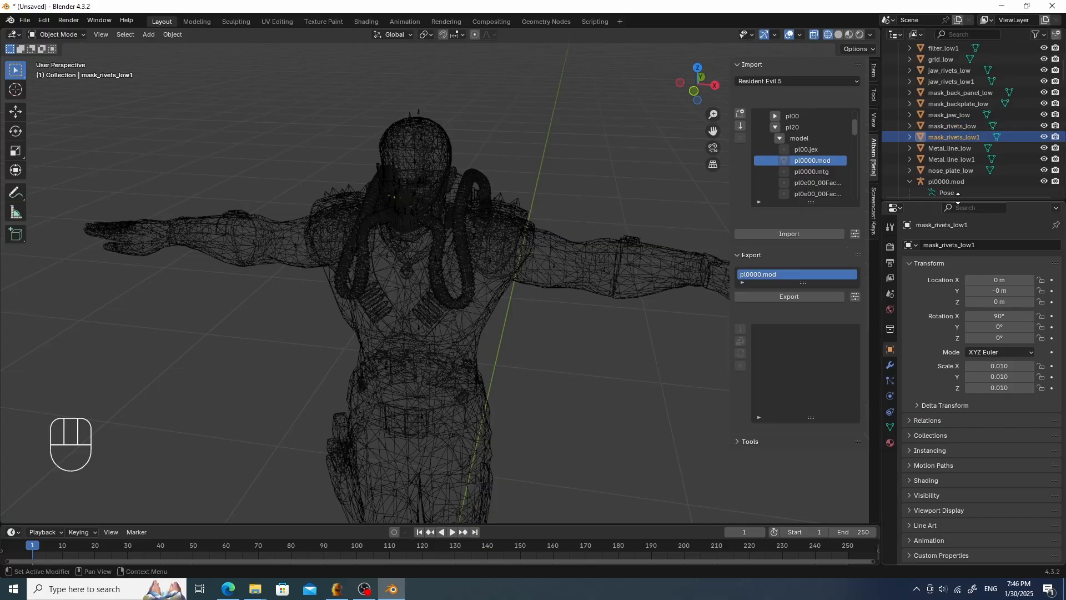
left_click(968, 169)
scroll(957, 150, "up", 5)
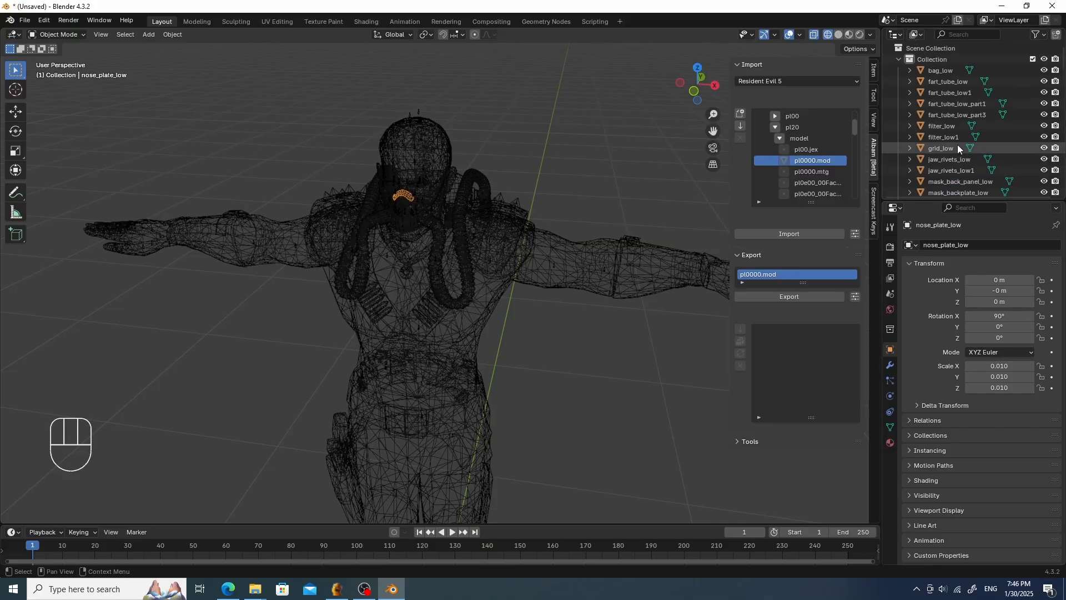
- Select all the mask pieces and switch the viewport to material preview shading
left_click(947, 72, "shift")
middle_click_drag(450, 158, 621, 131)
left_click(838, 34)
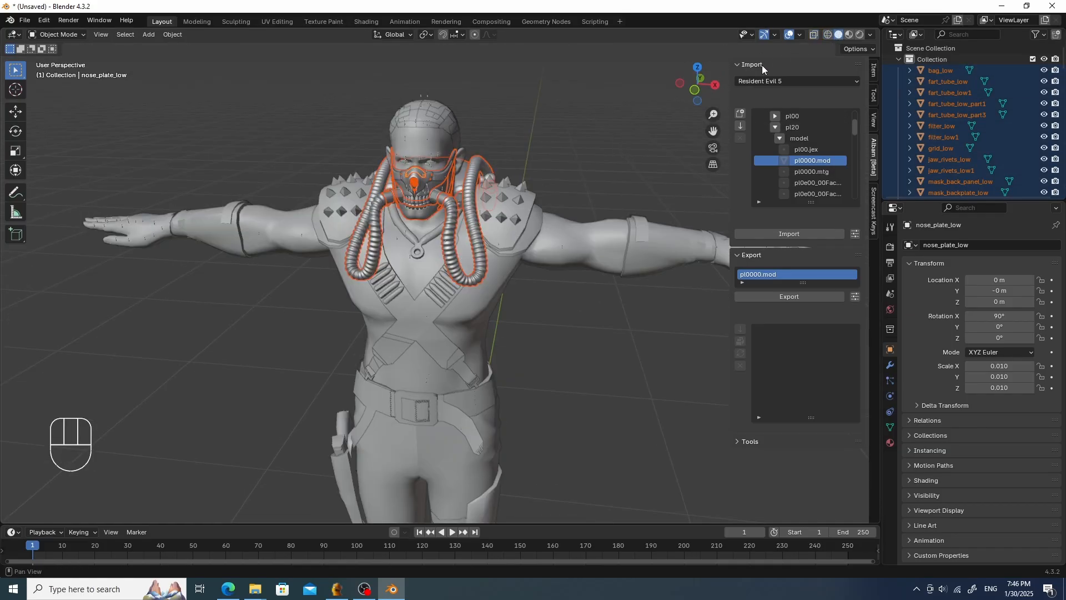
left_click(849, 35)
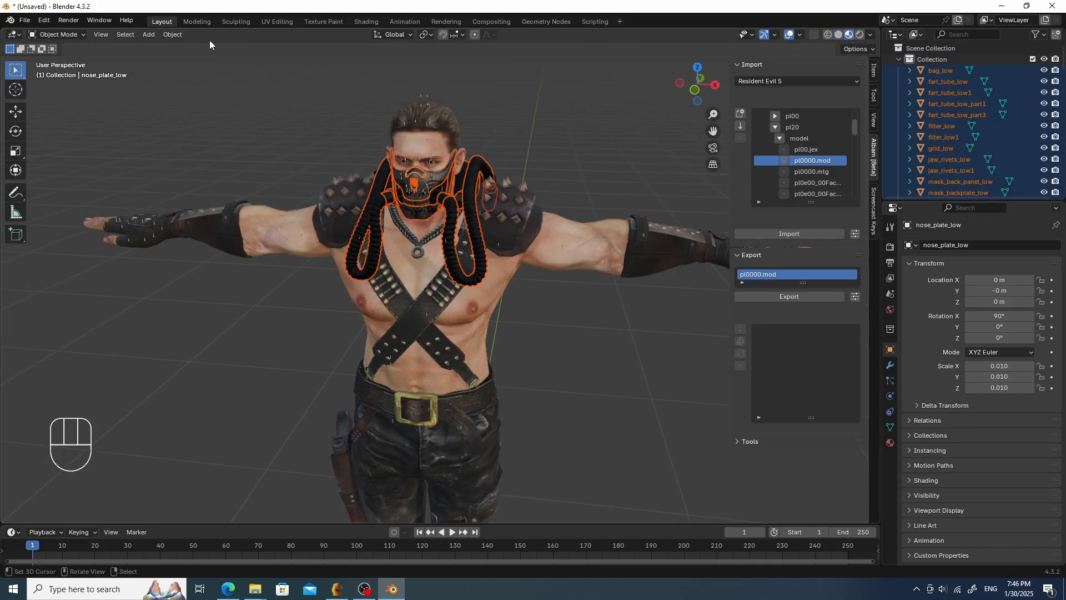
- Apply all transforms to the selected mask pieces
left_click(178, 34)
mouse_move(192, 49)
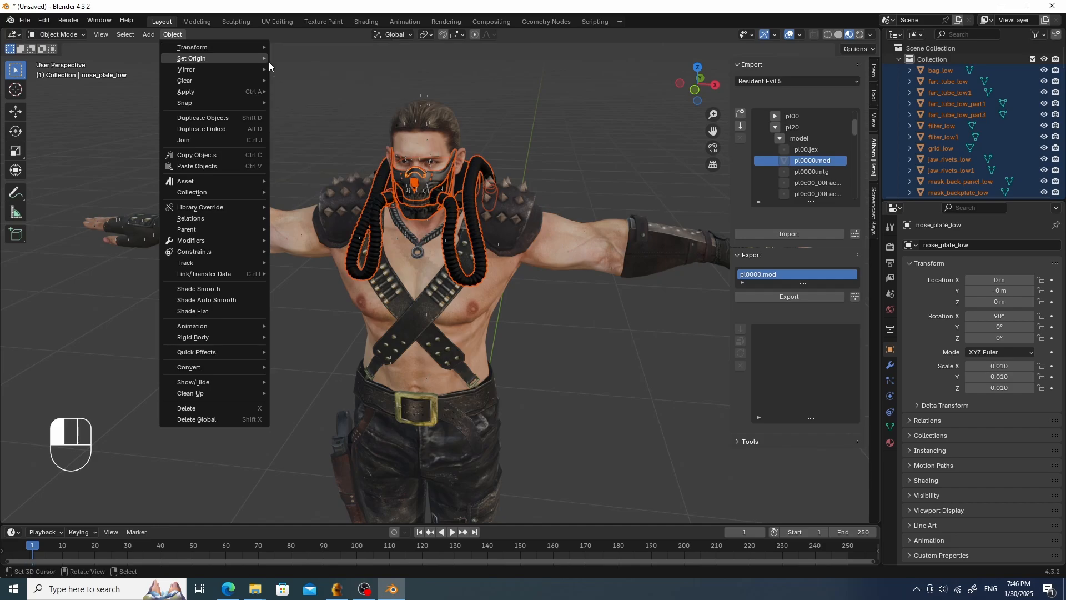
mouse_move(238, 48)
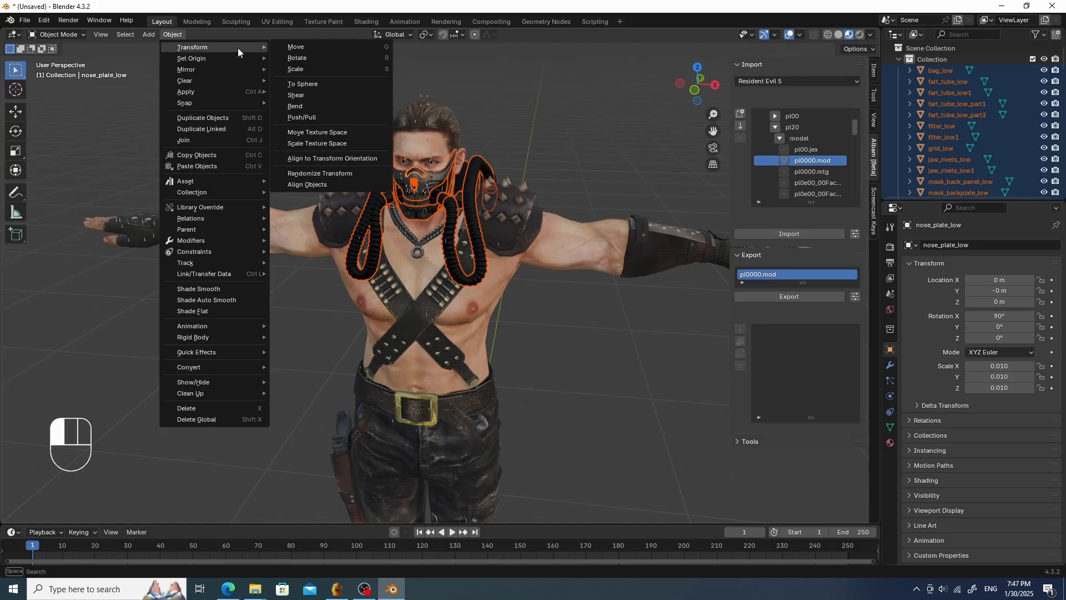
mouse_move(232, 91)
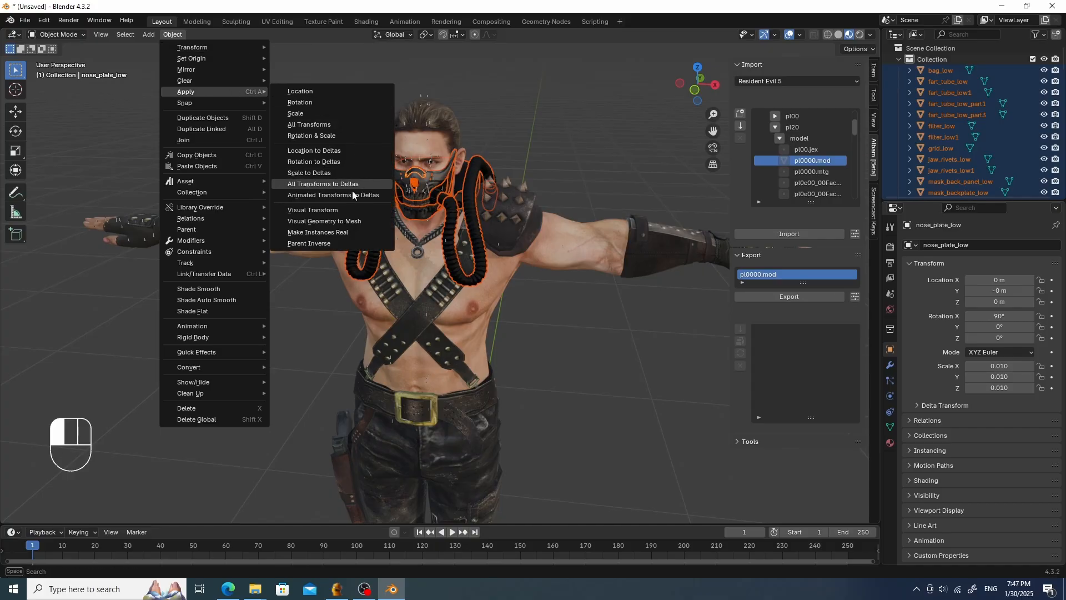
left_click(330, 124)
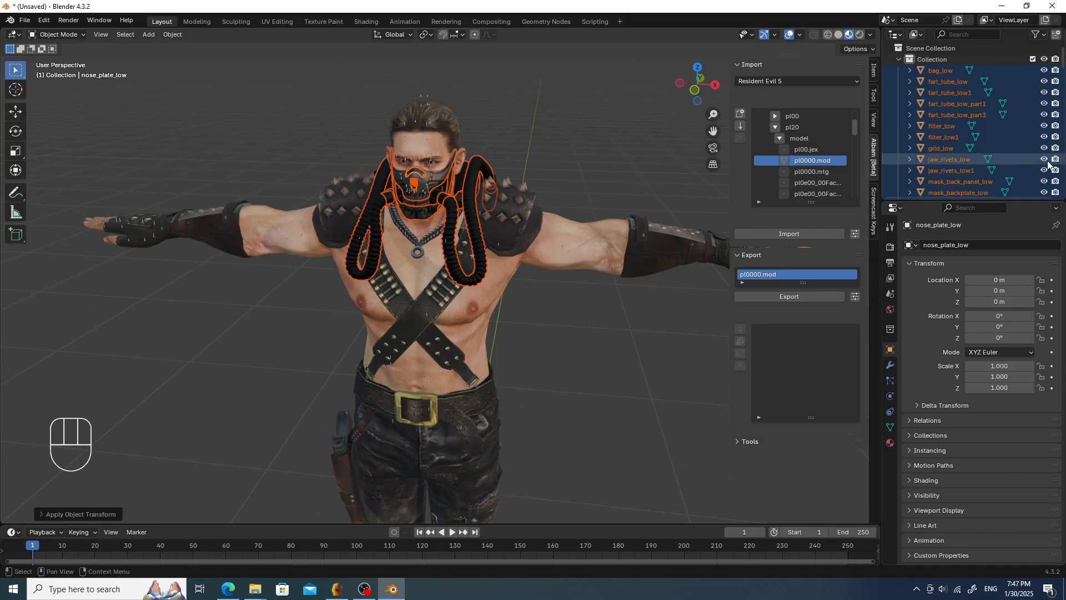
- Review individual mask pieces again by selecting them in the outliner
left_click(949, 103)
left_click(947, 149)
scroll(948, 147, "down", 4)
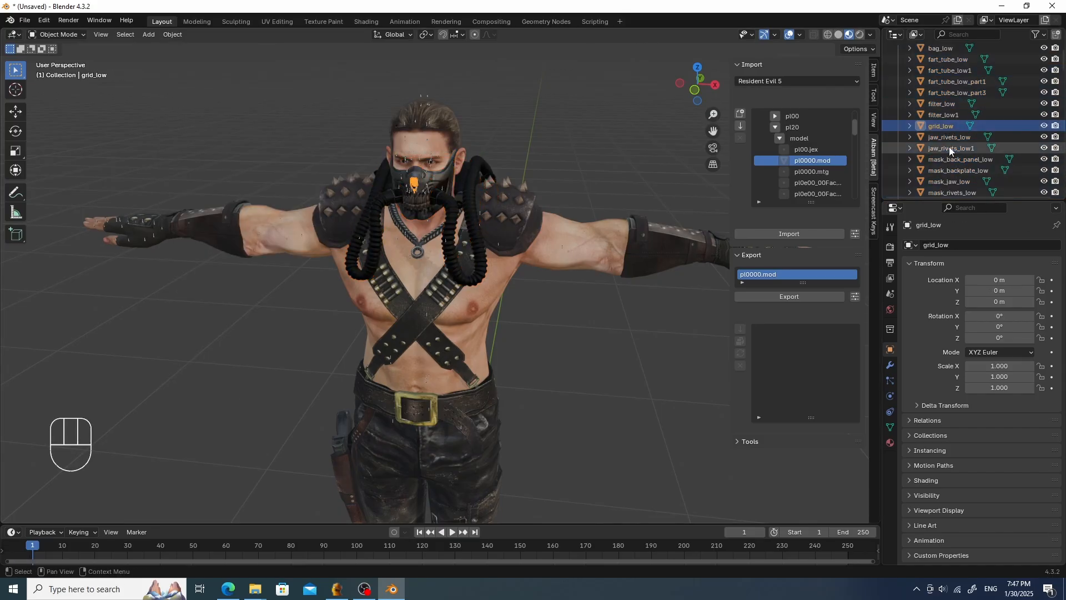
left_click(945, 159)
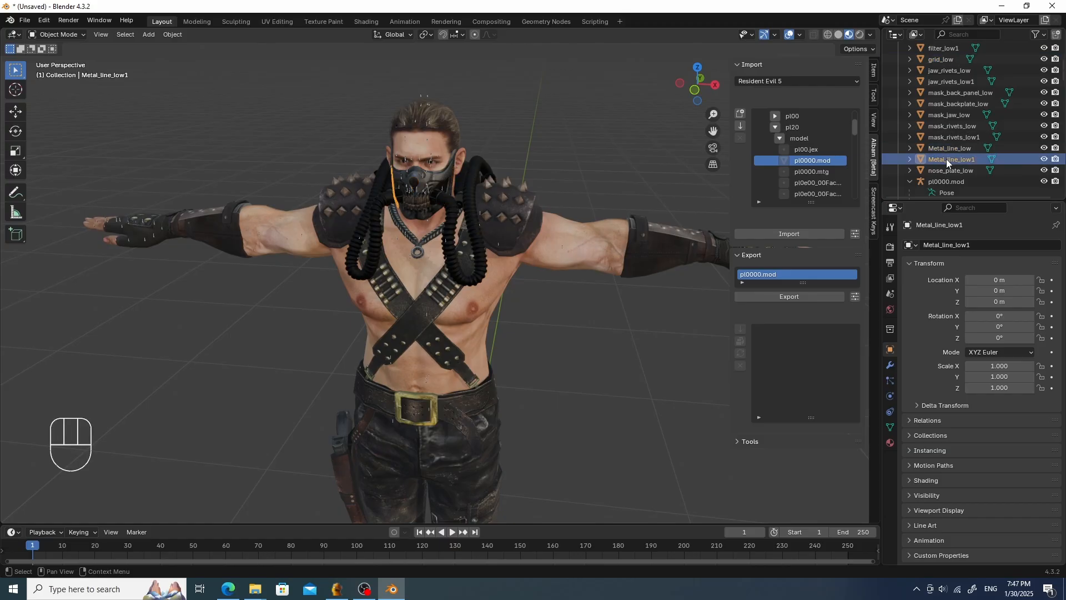
left_click(955, 137)
scroll(955, 128, "down", 2)
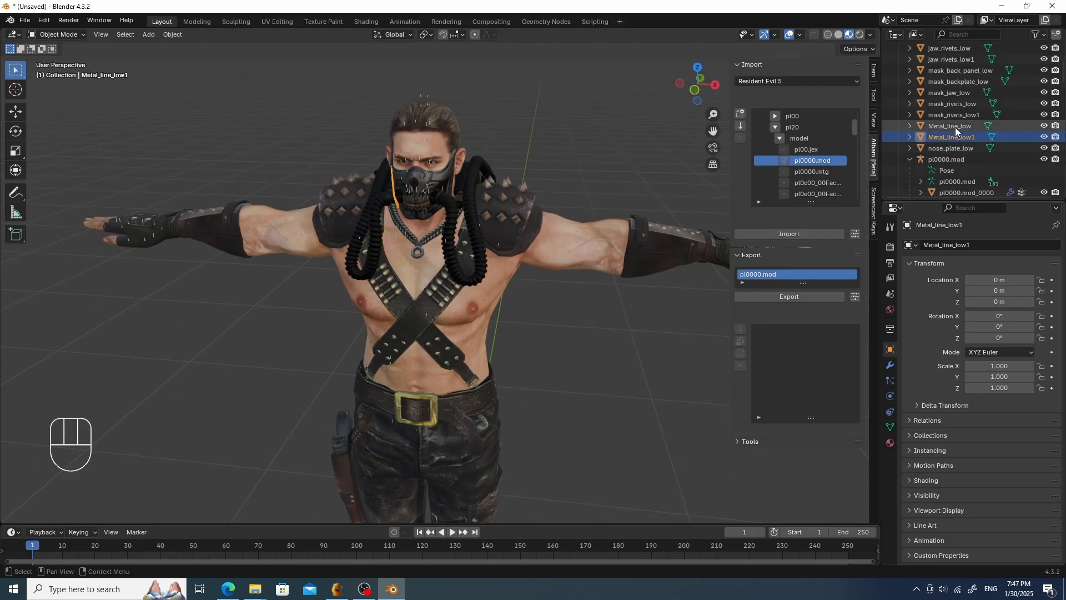
- Parent mask_jaw_low to the pl0000.mod armature as a plain Object parent
left_click(957, 92)
middle_click_drag(517, 195, 525, 271, "ctrl")
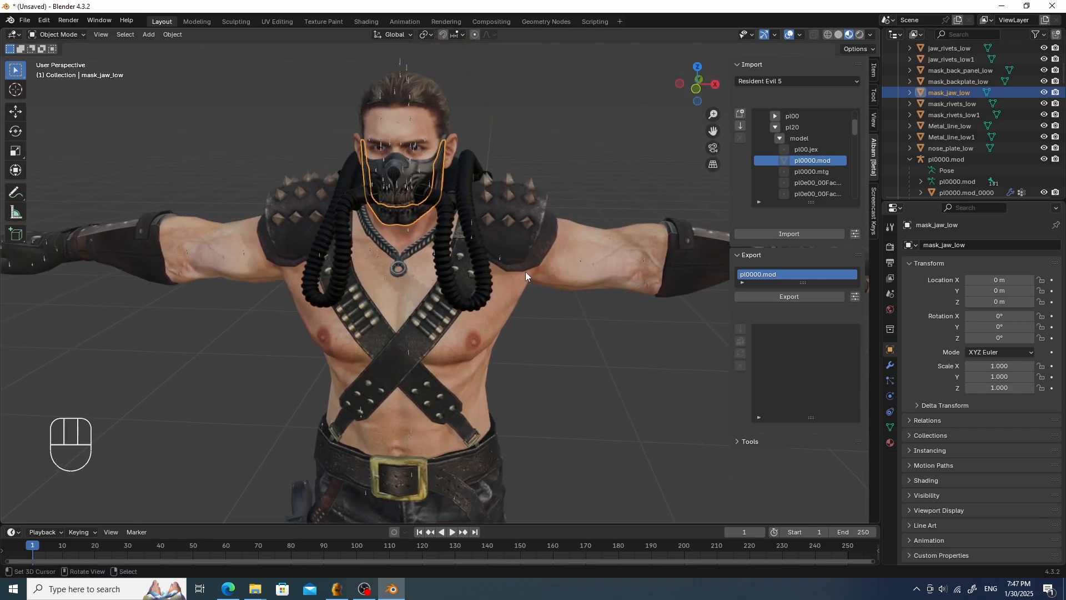
right_click(511, 169)
right_click(412, 212)
middle_click_drag(413, 216, 483, 273)
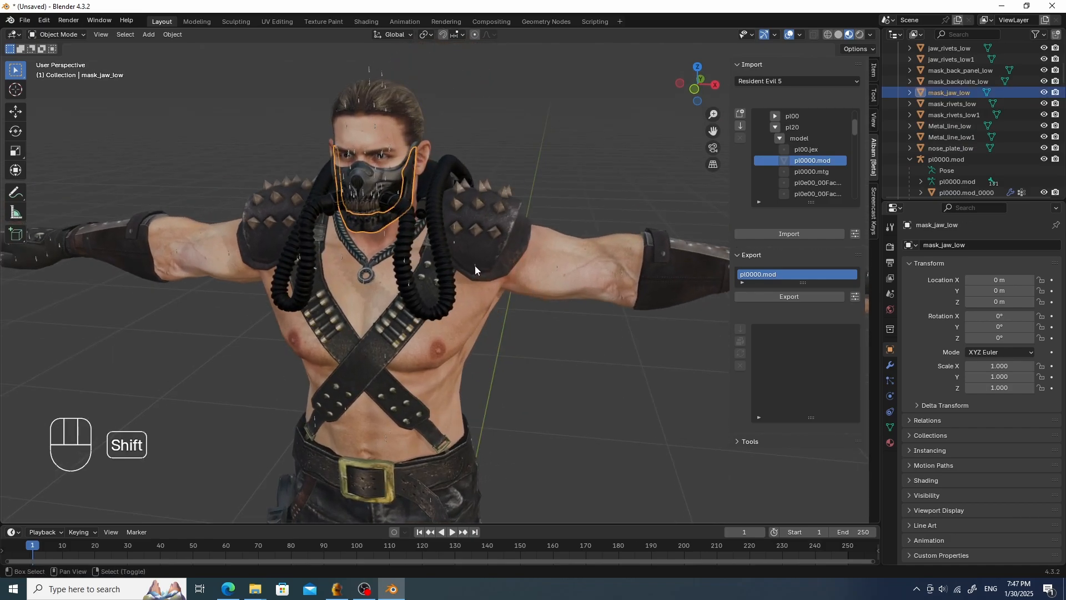
right_click(475, 265, "shift")
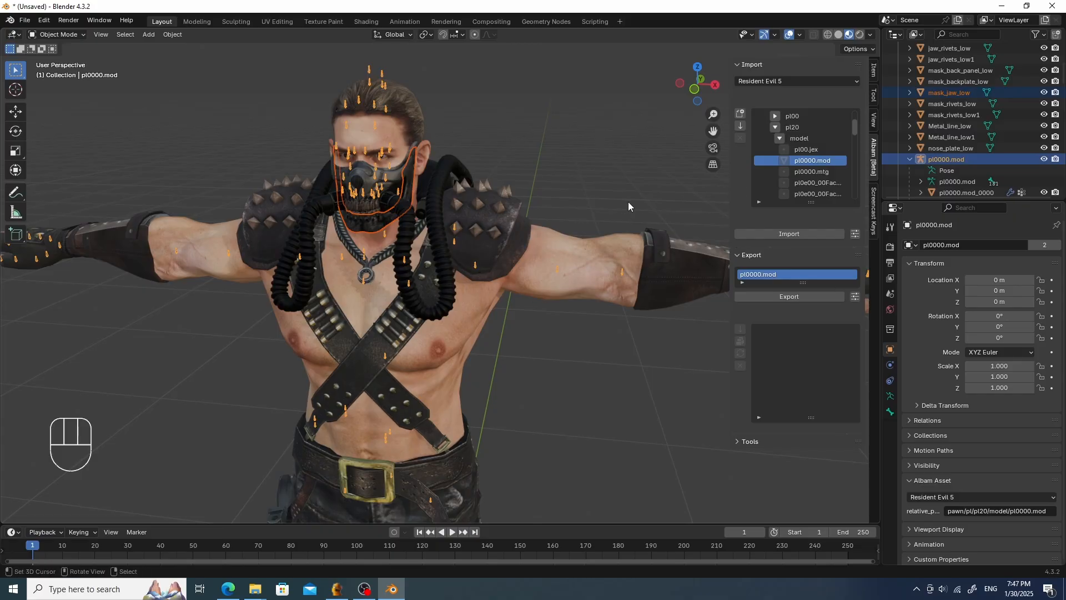
key("ctrl+p")
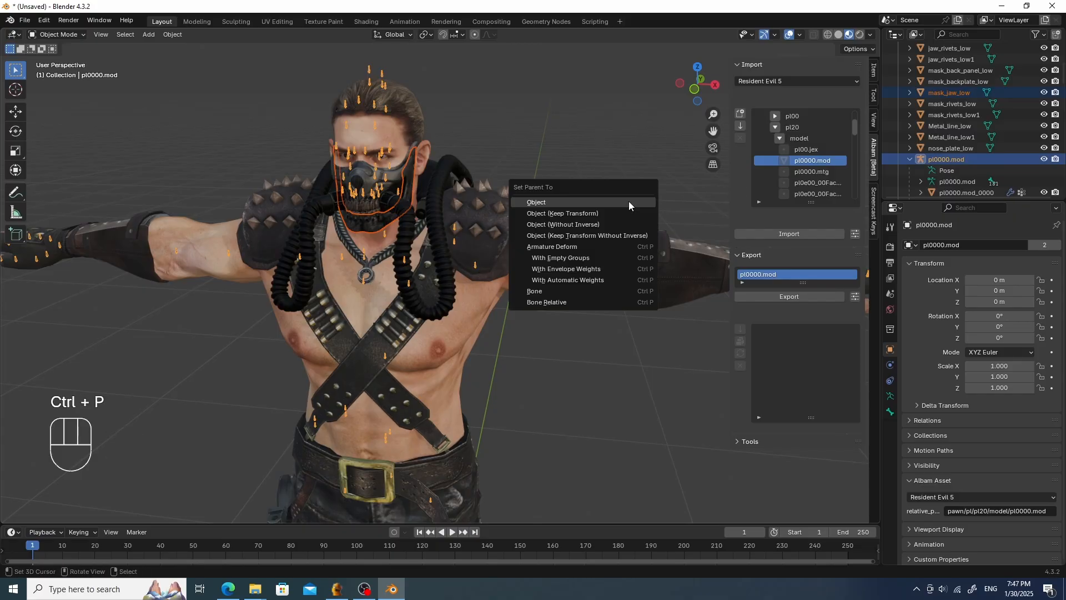
left_click(628, 202)
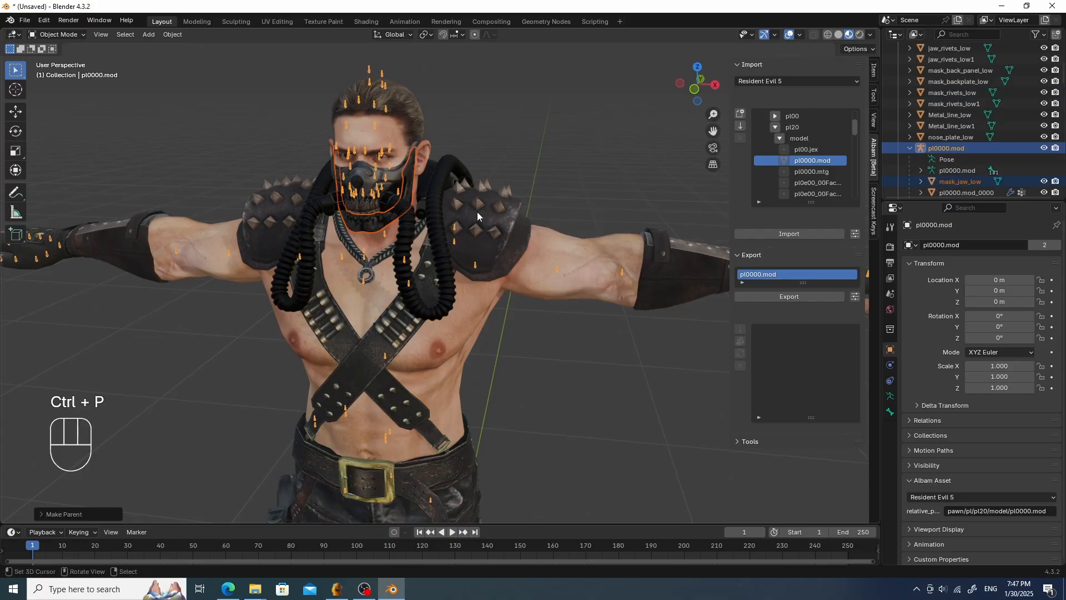
- Check the mask jaw's place under the armature and test moving the armature without keeping the move
scroll(972, 139, "down", 3)
left_click(971, 158)
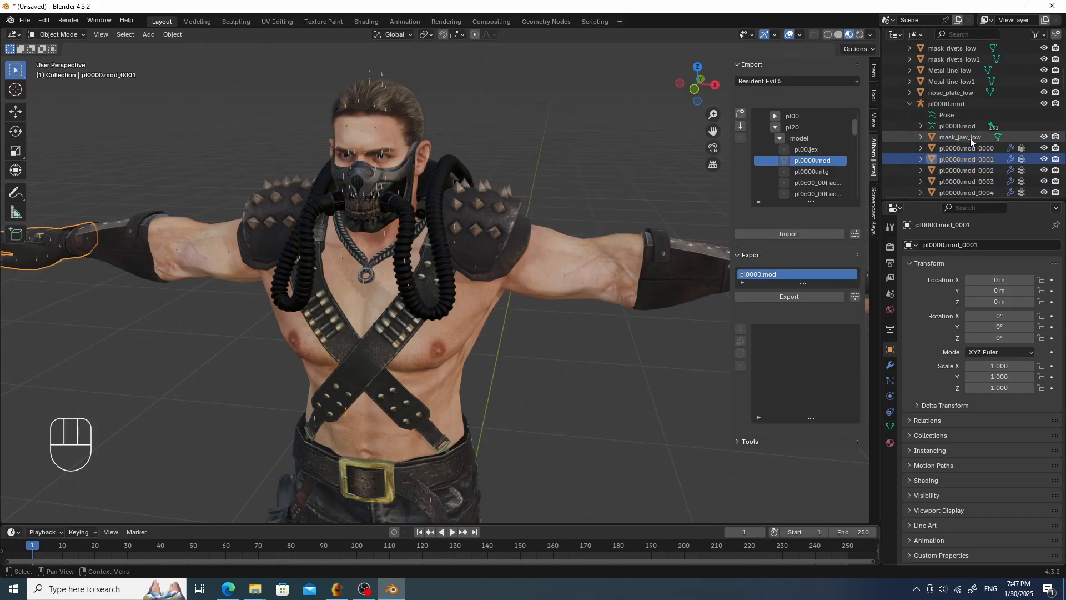
left_click(971, 137)
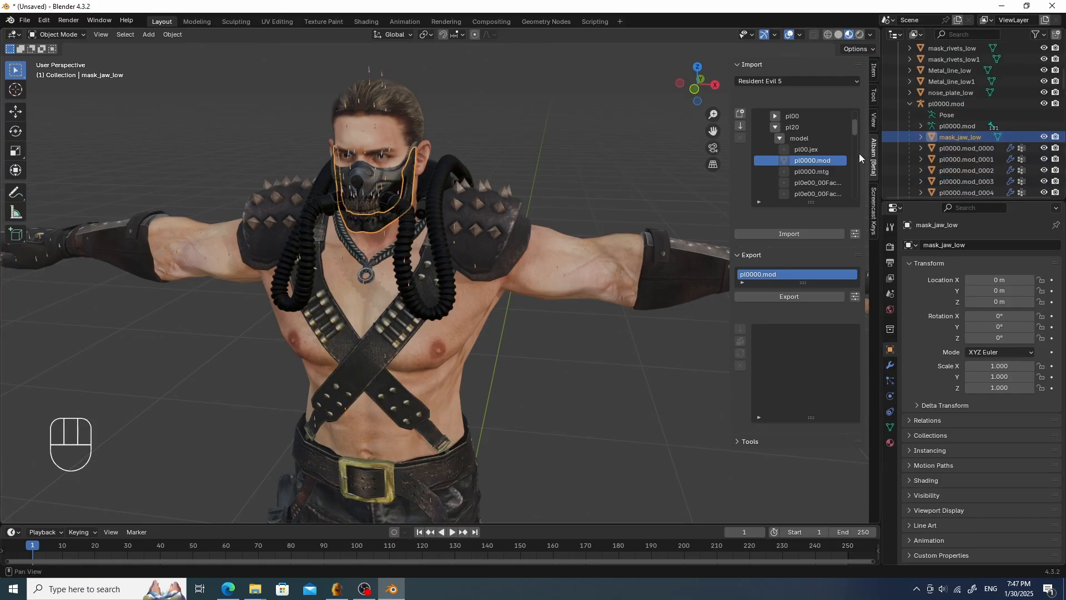
scroll(355, 303, "down", 3)
scroll(413, 279, "up", 4)
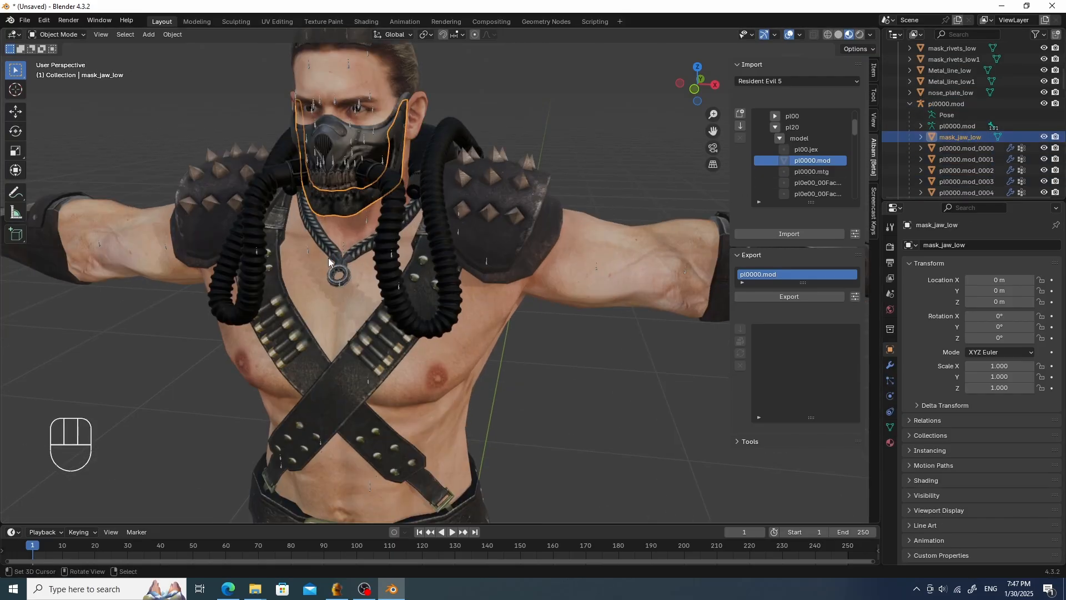
right_click(310, 250)
key("g")
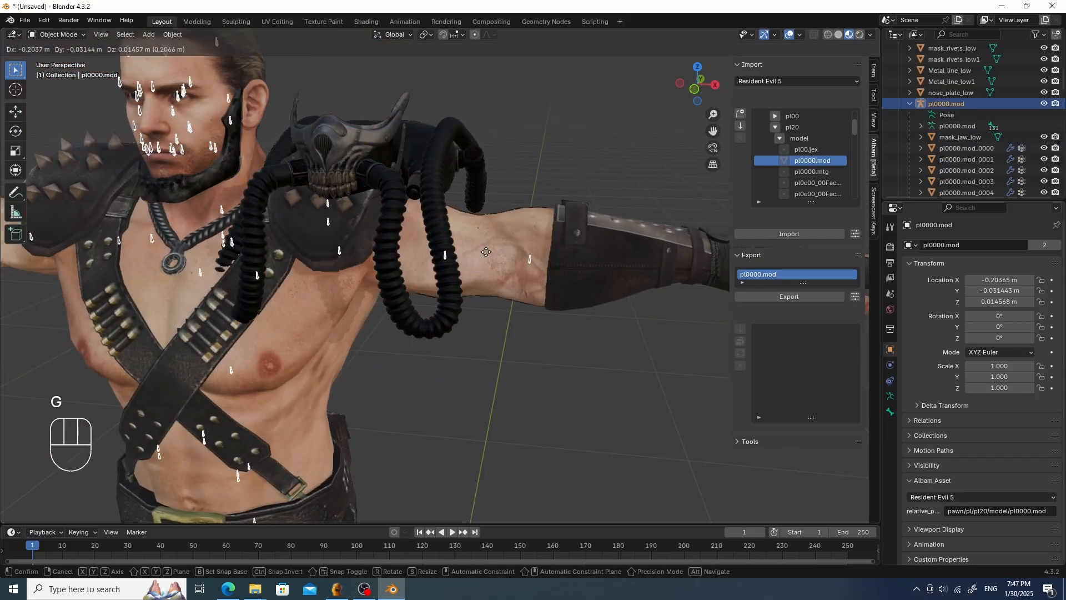
right_click(509, 251)
- Select the armature and turn on bone name display in its viewport display settings
right_click(629, 368)
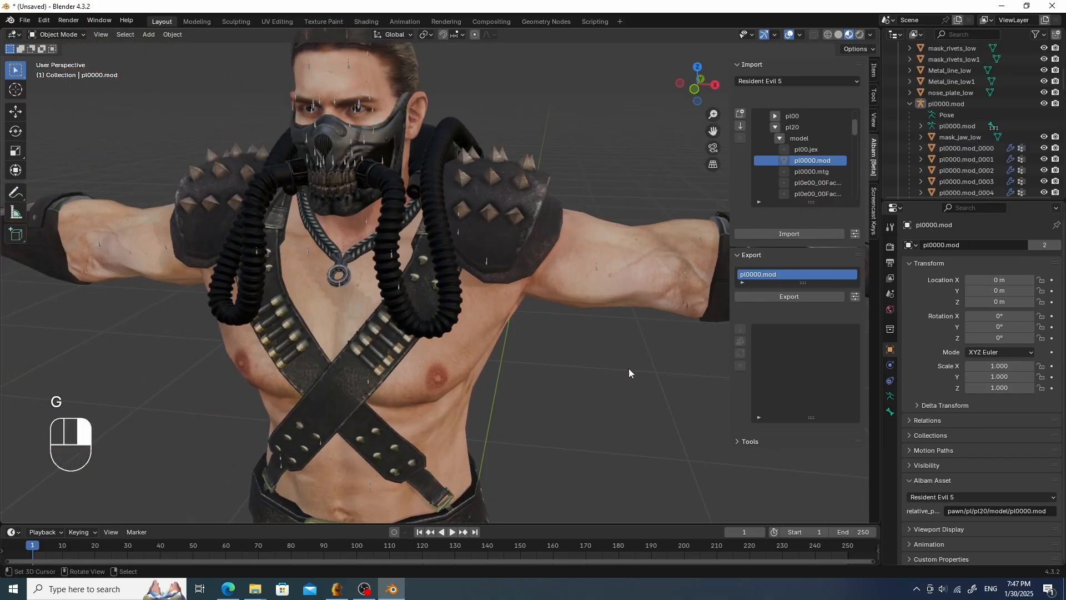
right_click(601, 268)
right_click(597, 264)
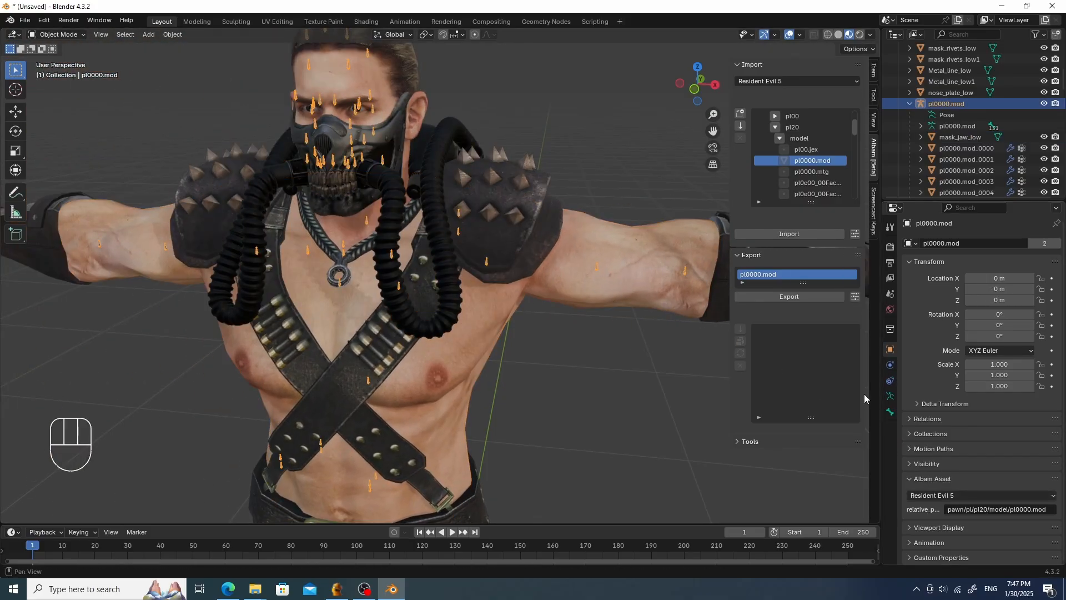
left_click(889, 397)
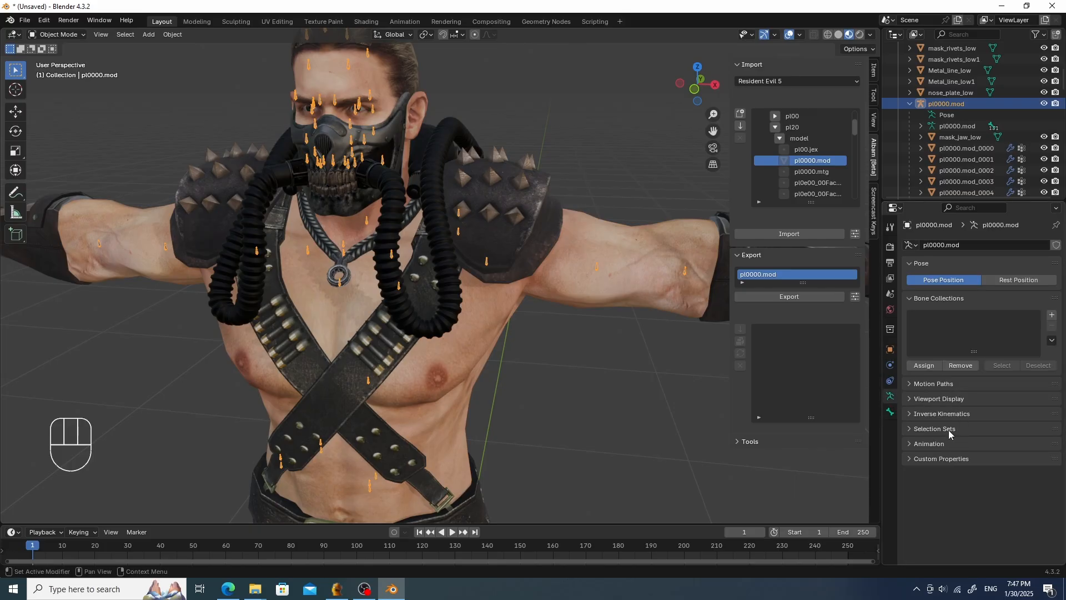
left_click(966, 400)
left_click(968, 429)
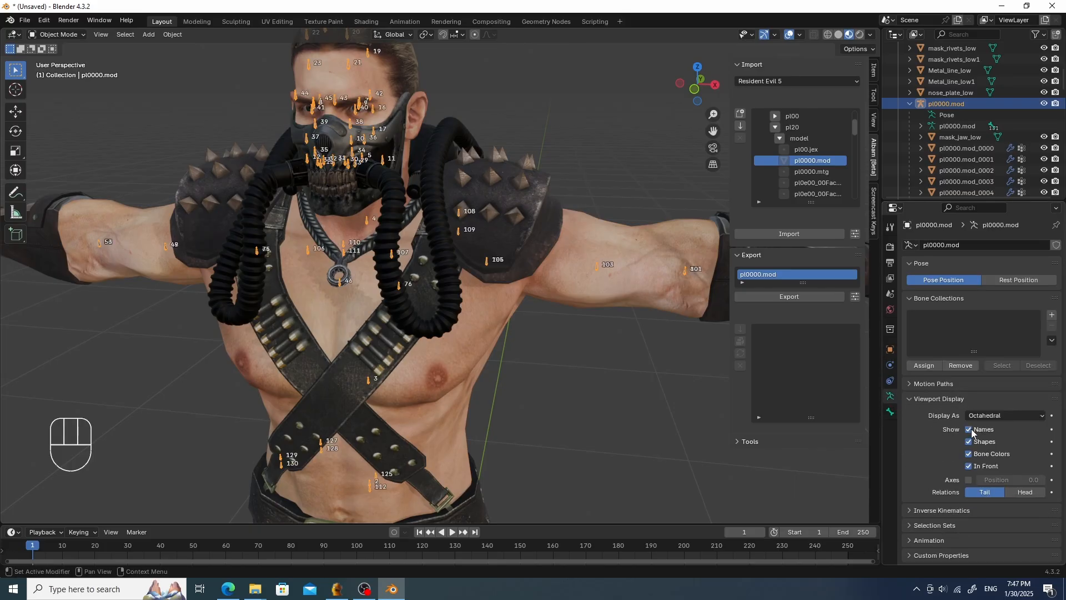
- Enter pose mode and test moving a shoulder bone, cancelling the move
left_click(489, 263)
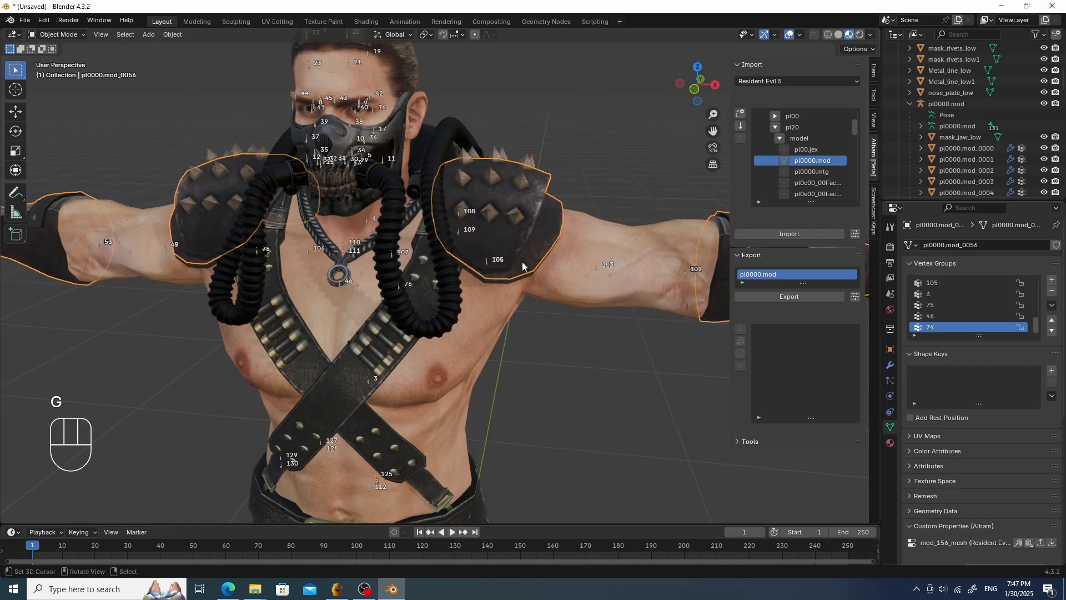
key("Tab")
left_click(491, 262)
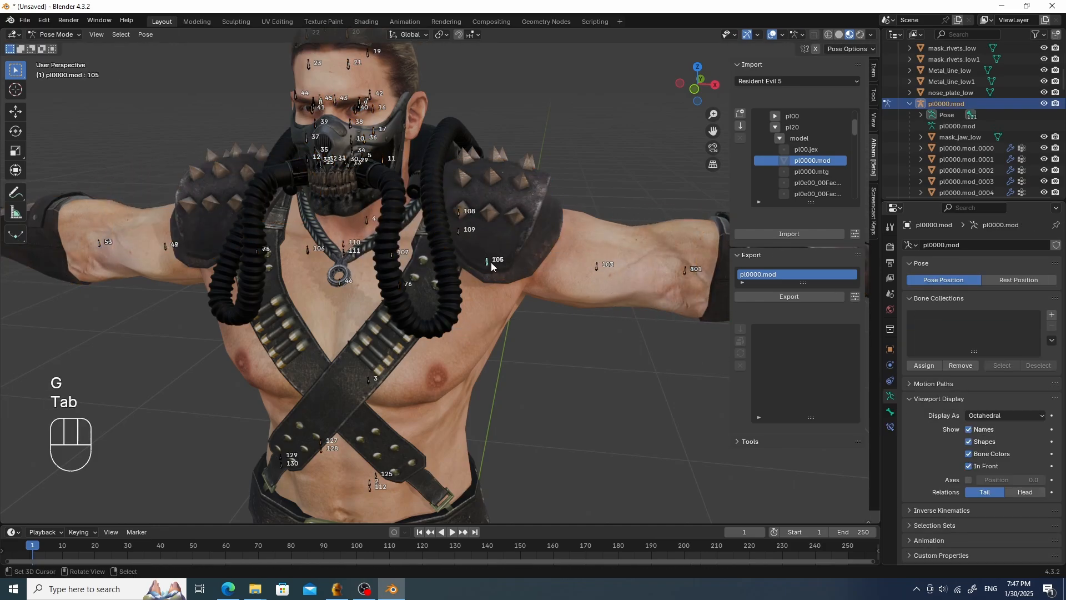
key("g")
right_click(606, 260)
scroll(627, 300, "down", 4)
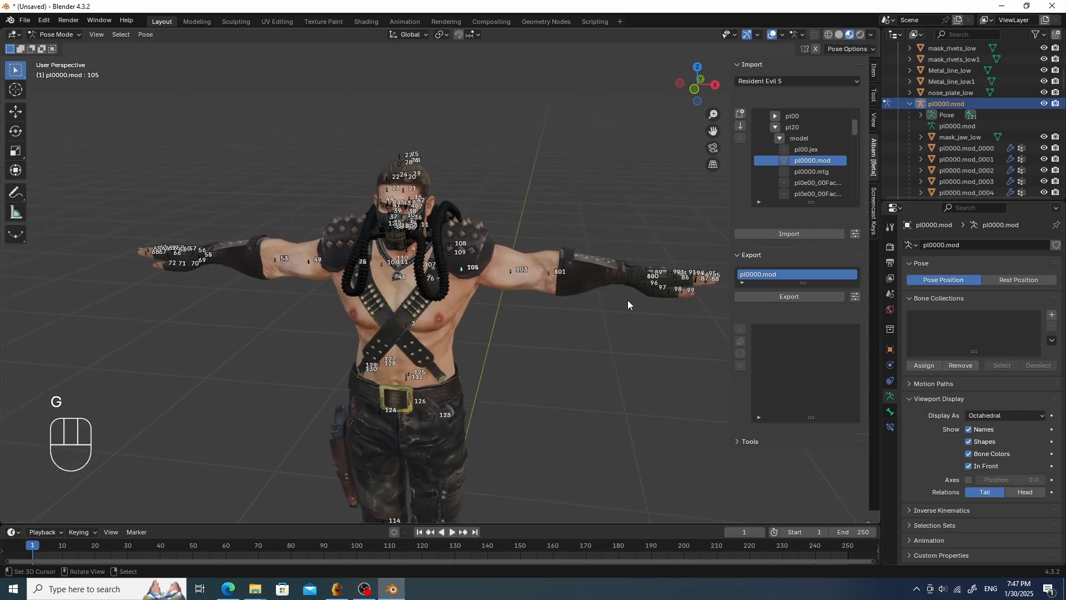
middle_click_drag(441, 240, 458, 225)
scroll(458, 225, "up", 4)
- Auto-rename the armature's bones using the Body preset from the Albam tools
left_click(768, 441)
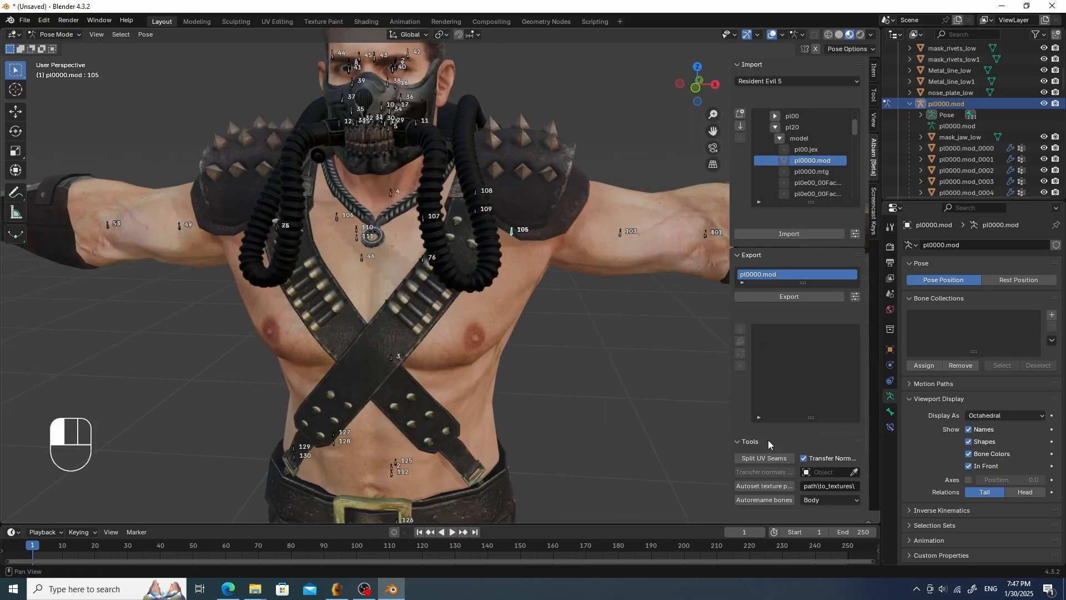
left_click(821, 500)
left_click(820, 502)
left_click(774, 500)
scroll(574, 345, "up", 5)
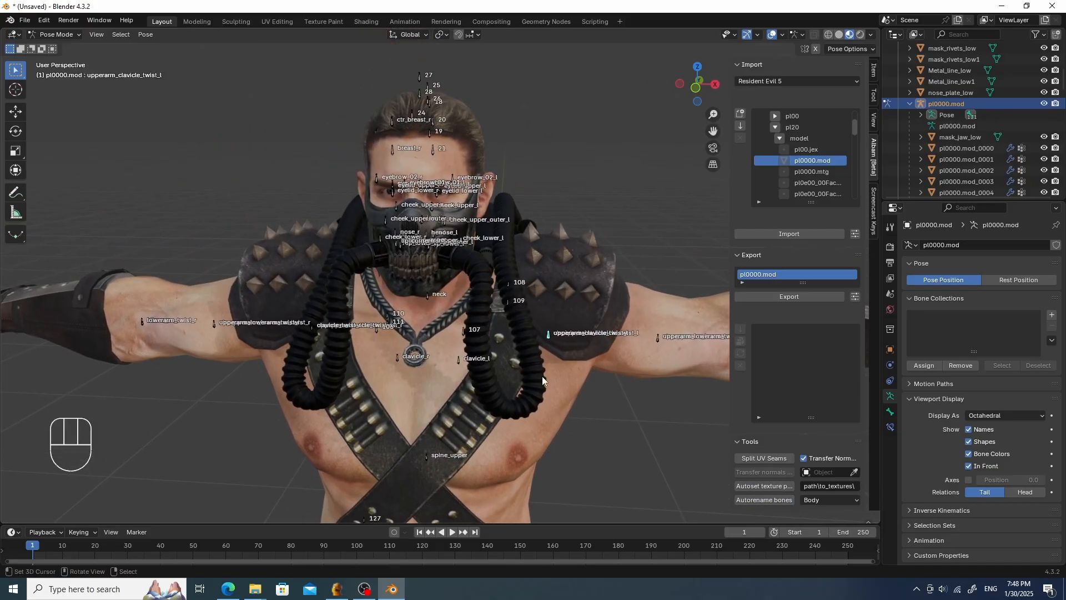
- Select the neck bone and test moving it
left_click(415, 316)
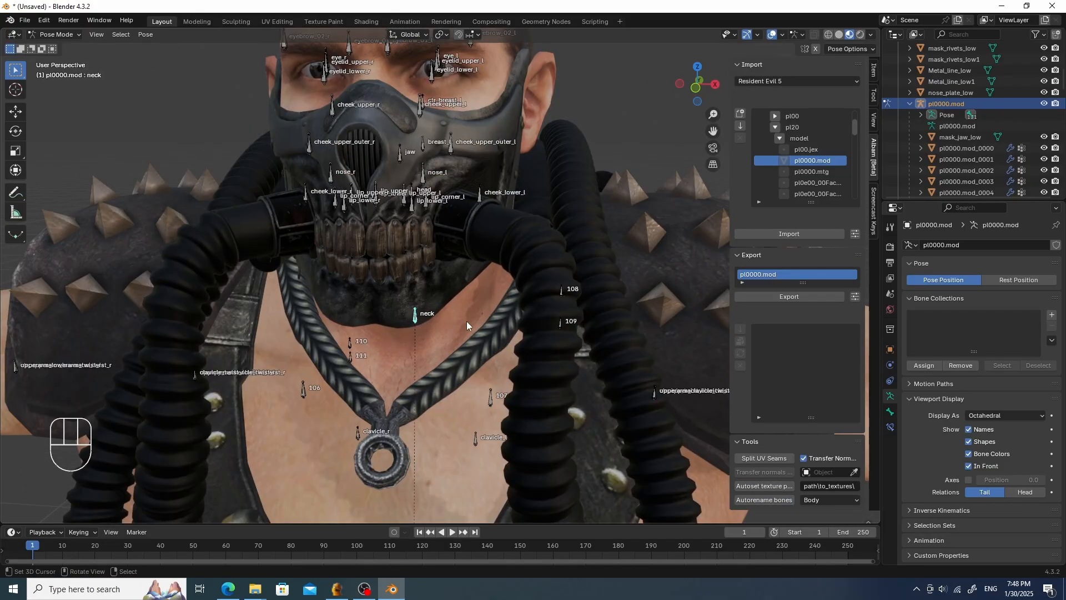
key("g")
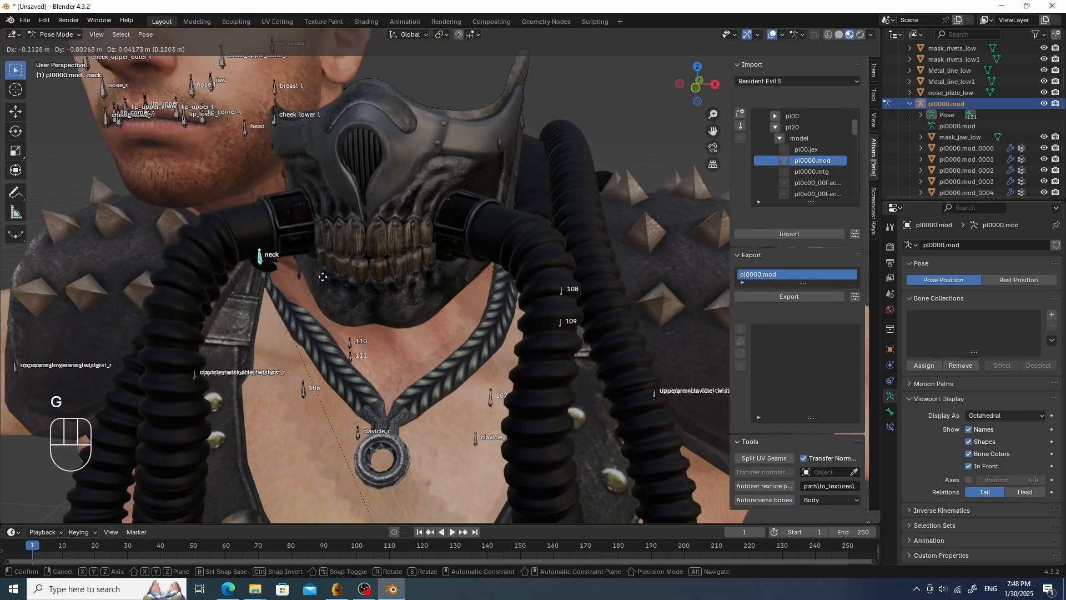
scroll(336, 299, "down", 6, "alt")
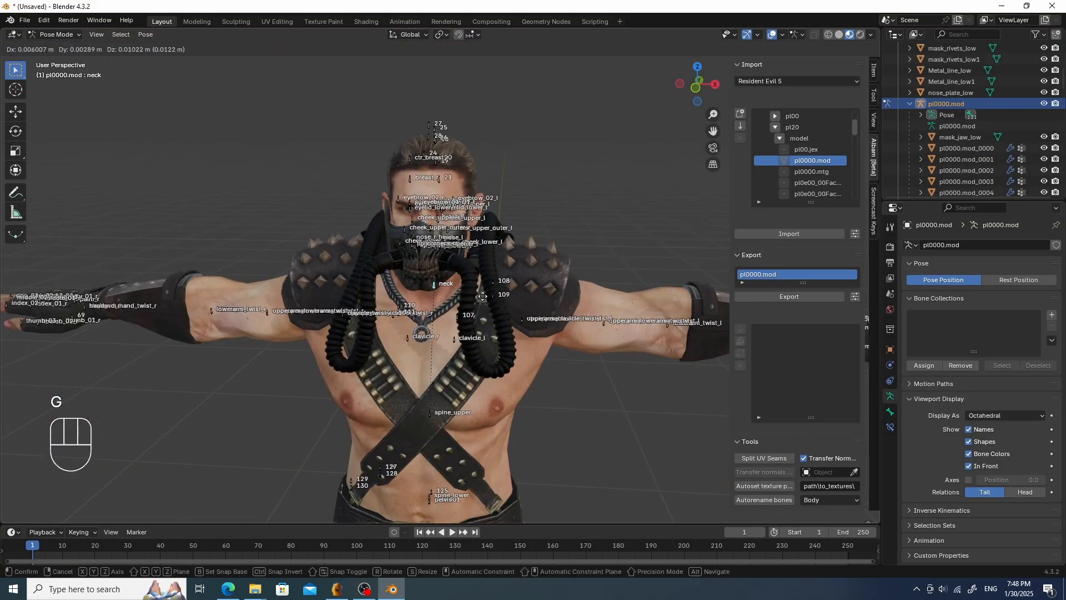
- Test rotating the selected neck bone in pose mode and cancel the rotation
left_click(487, 250)
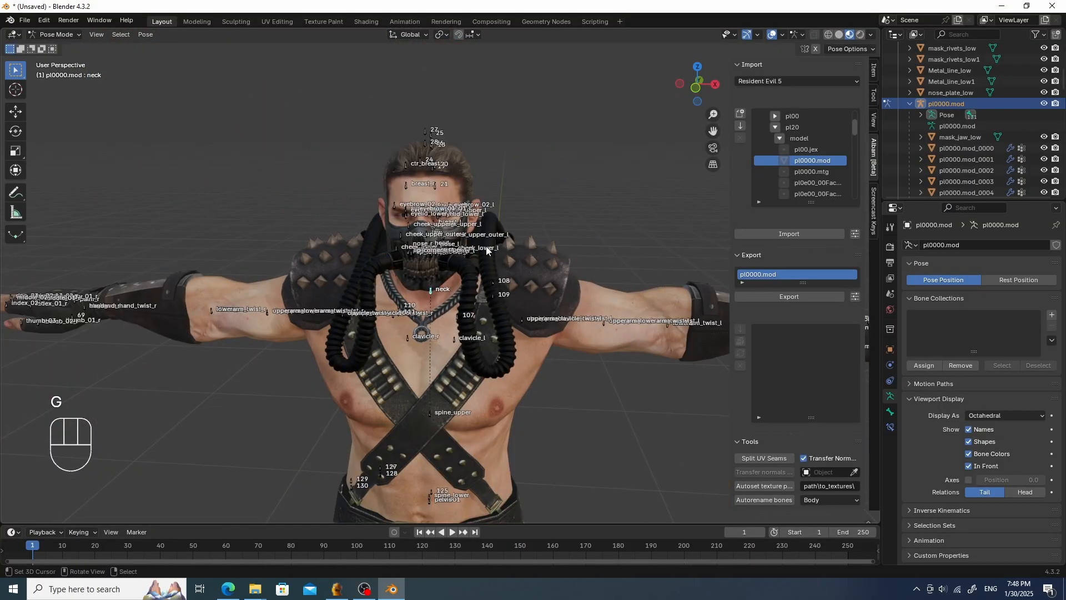
key("r")
right_click(485, 255)
- Select the jaw mask in object mode and add an Armature modifier with pl0000.mod as its object
scroll(475, 271, "up", 3)
key("Tab")
left_click(401, 288)
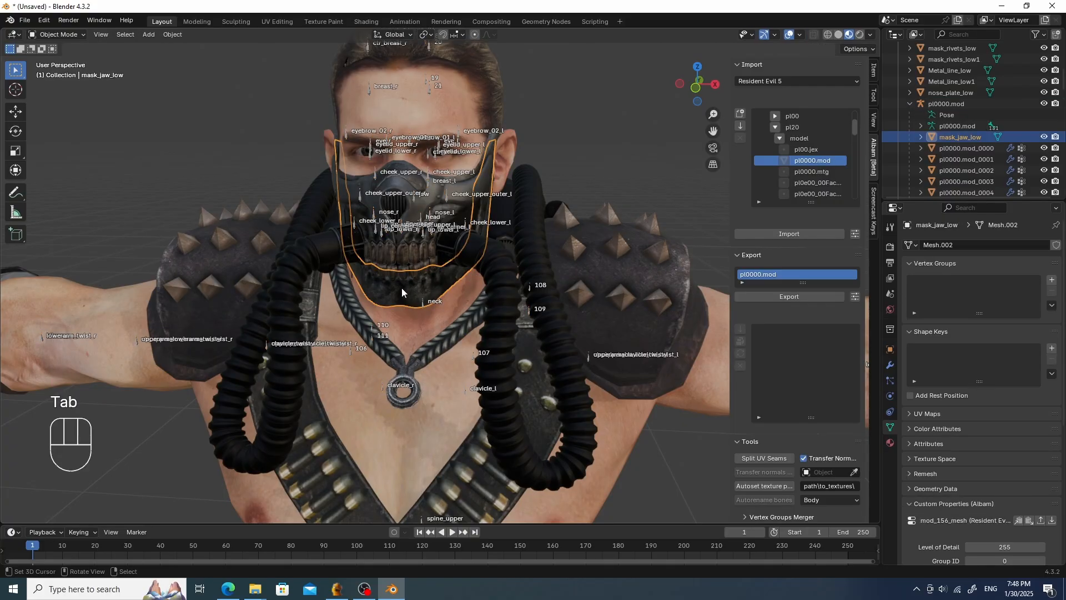
left_click(889, 365)
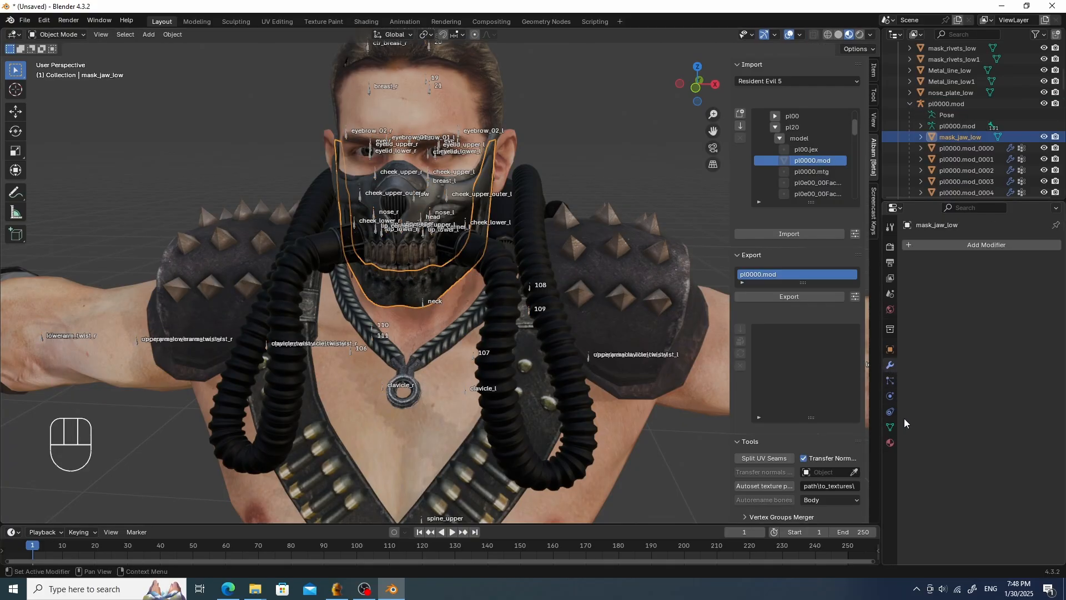
left_click(986, 247)
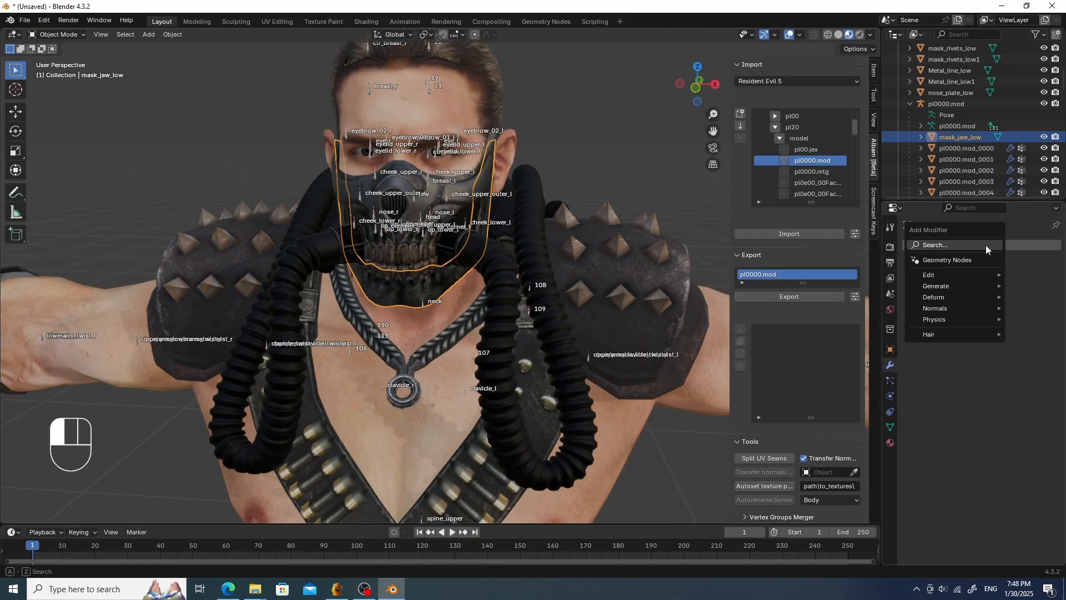
left_click(949, 244)
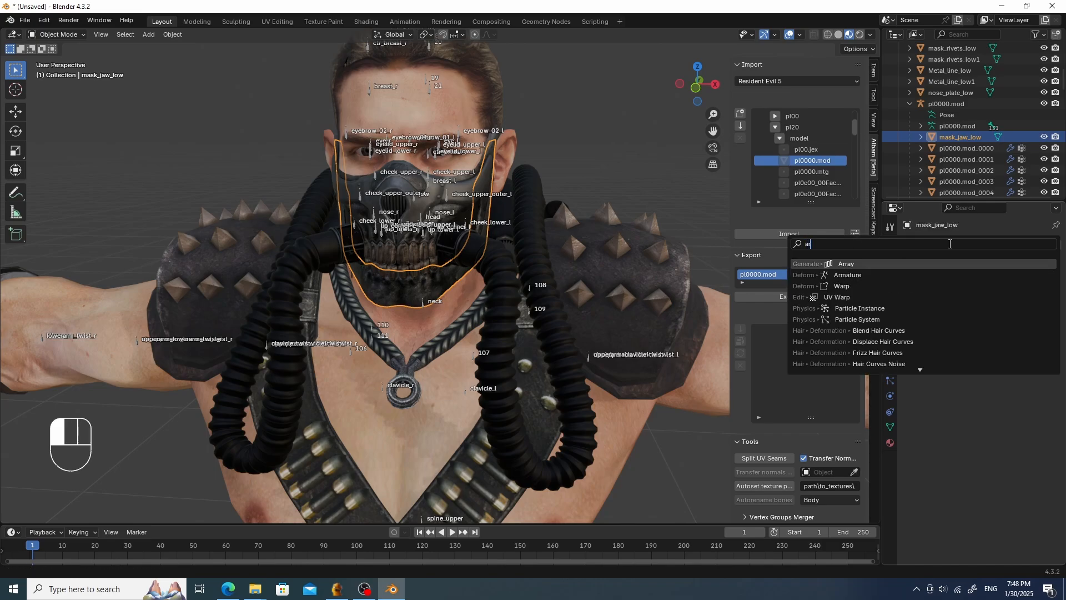
left_click(883, 275)
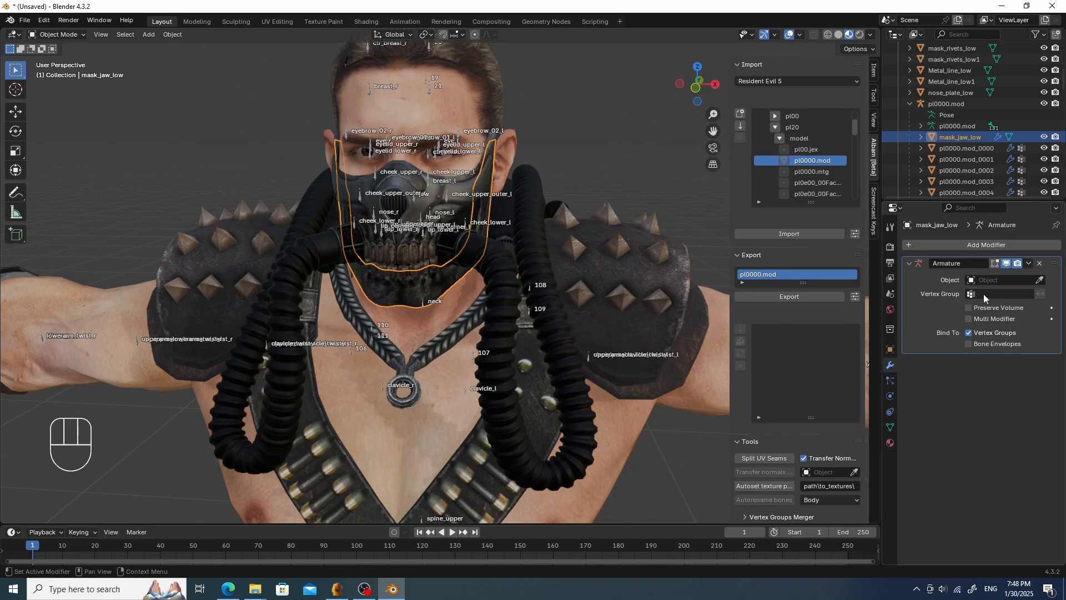
left_click(998, 281)
left_click(910, 298)
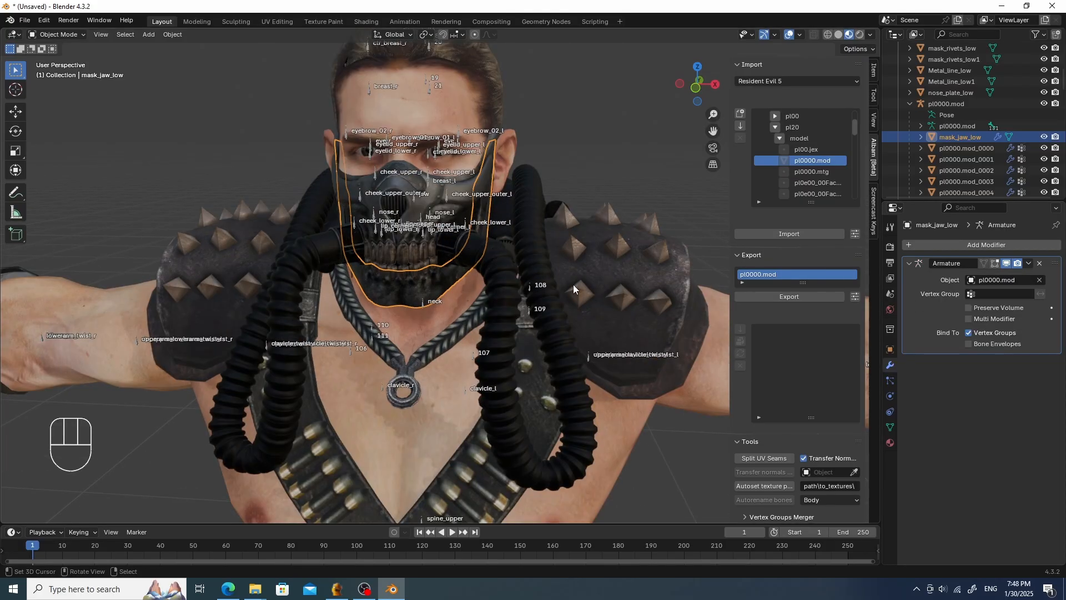
- Select the armature and test moving the neck bone in pose mode, cancelling the move
left_click(424, 301)
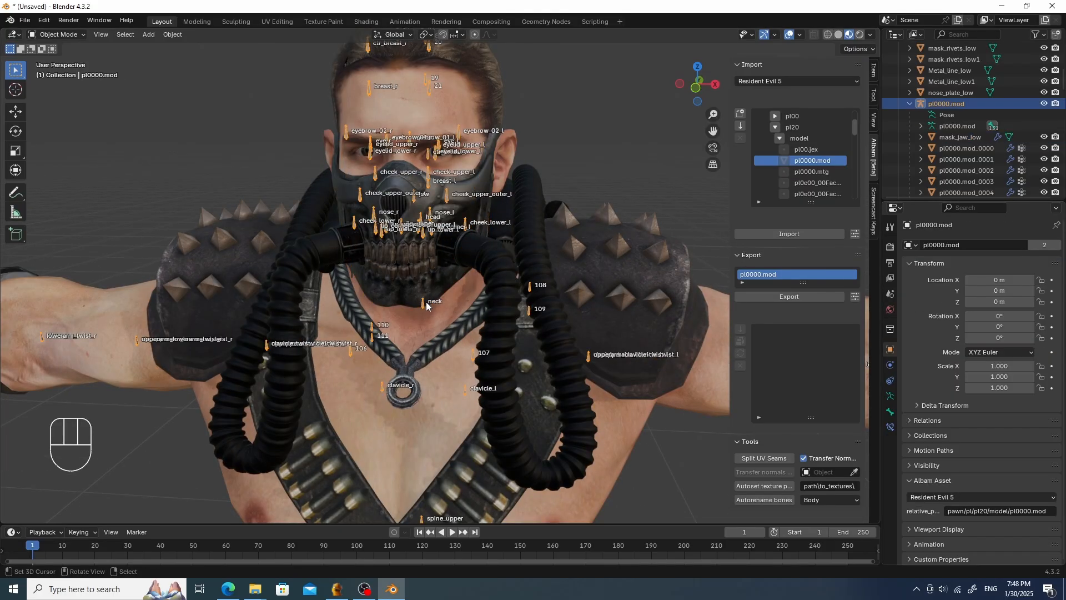
key("Tab")
key("g")
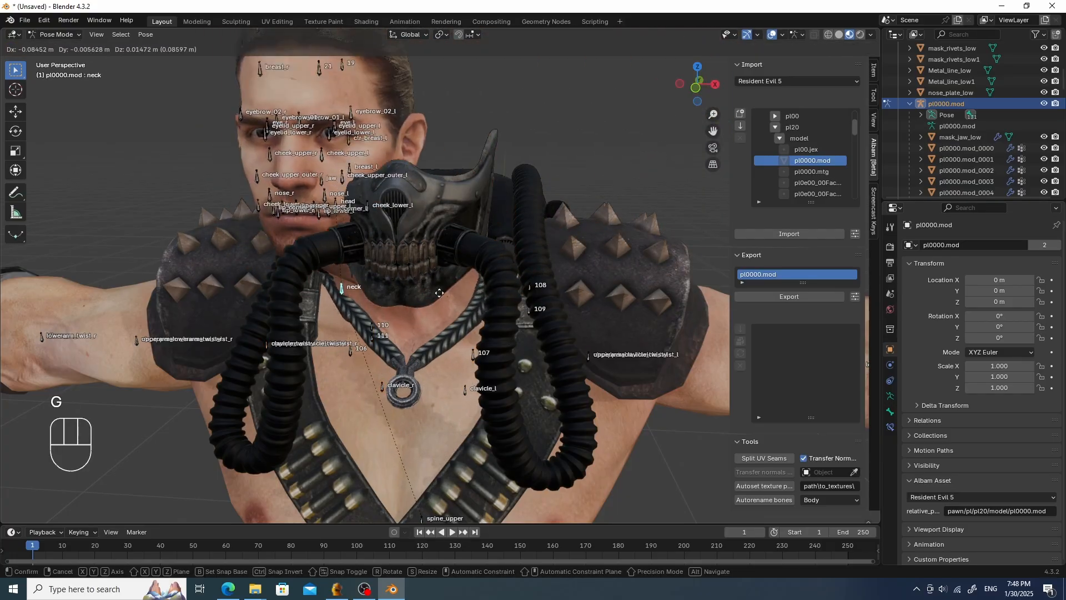
right_click(509, 234)
- Return to object mode, select the jaw mask and add a vertex group named head
key("Tab")
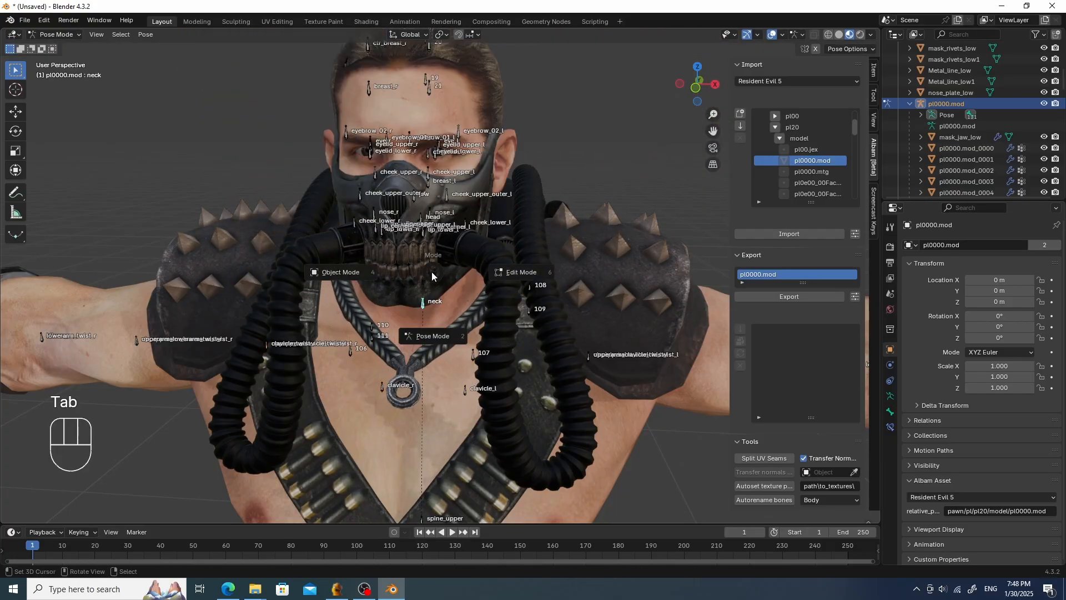
left_click(388, 285)
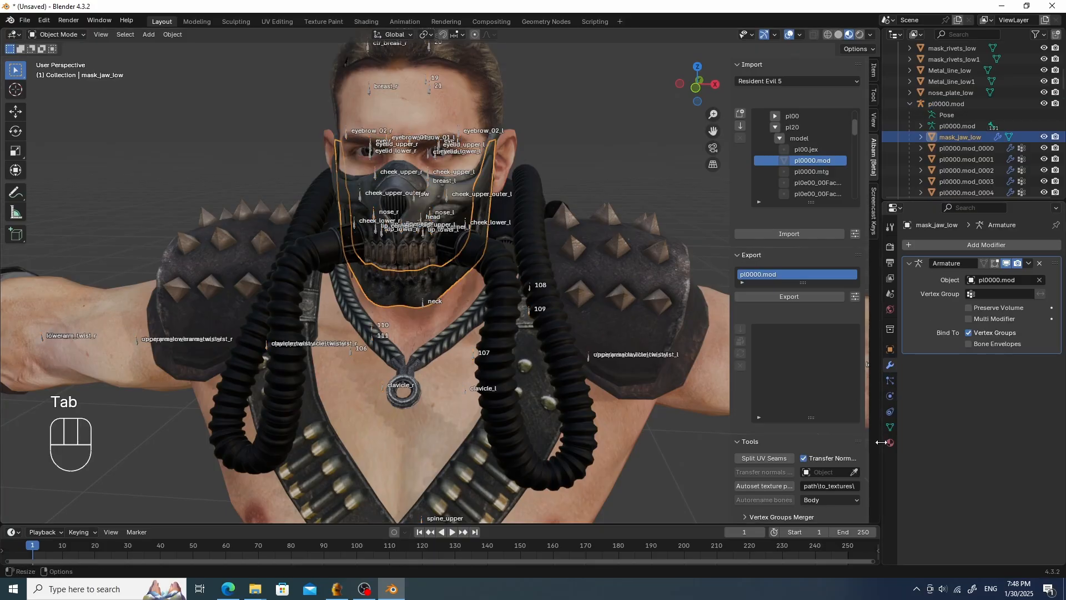
left_click(890, 427)
left_click(1051, 280)
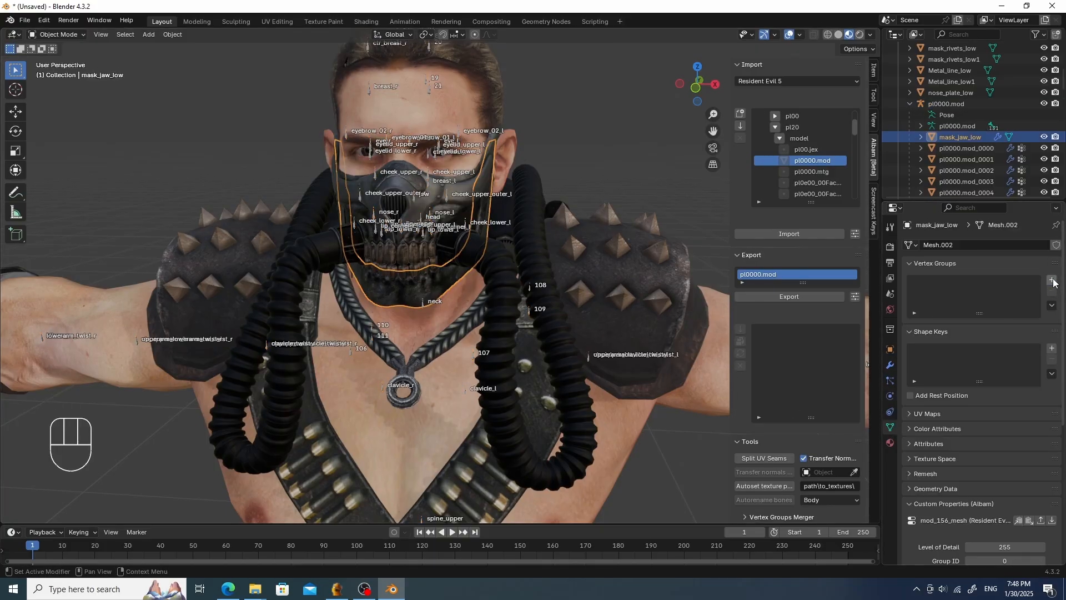
double_click(942, 282)
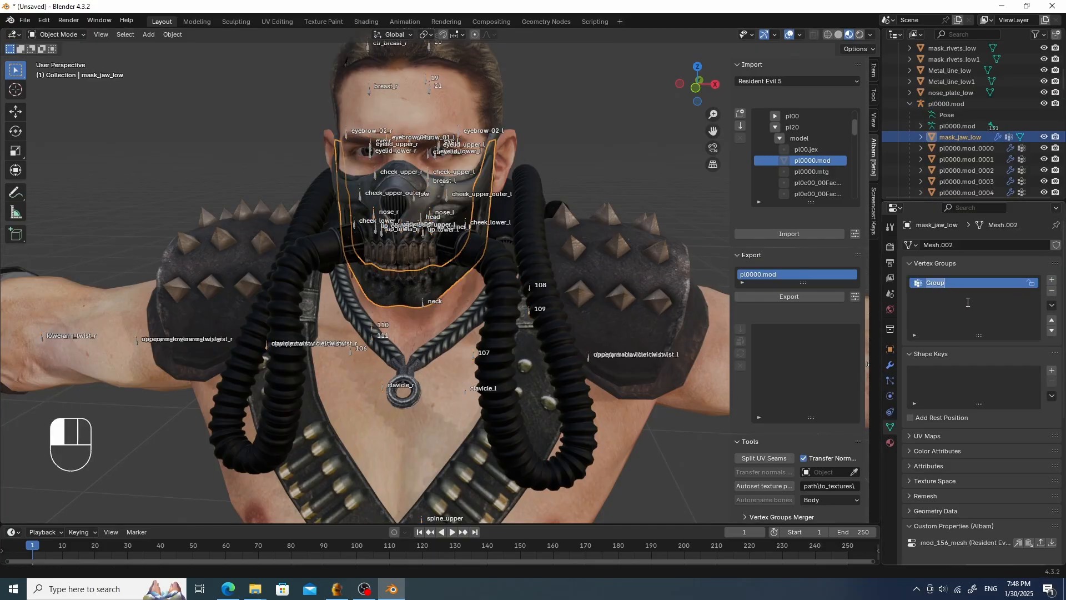
type("je")
key("BackSpace")
key("BackSpace")
left_click(968, 302)
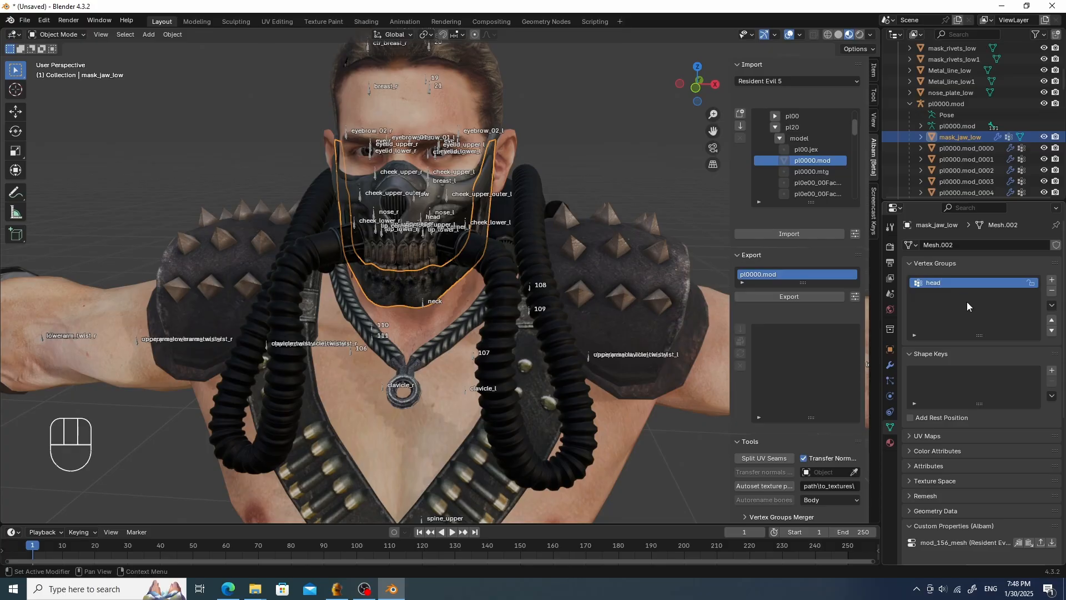
- Select the jaw mask and switch it to weight paint mode
mouse_move(483, 183)
middle_mouse_down()
mouse_move(488, 205)
mouse_move(495, 195)
middle_mouse_up()
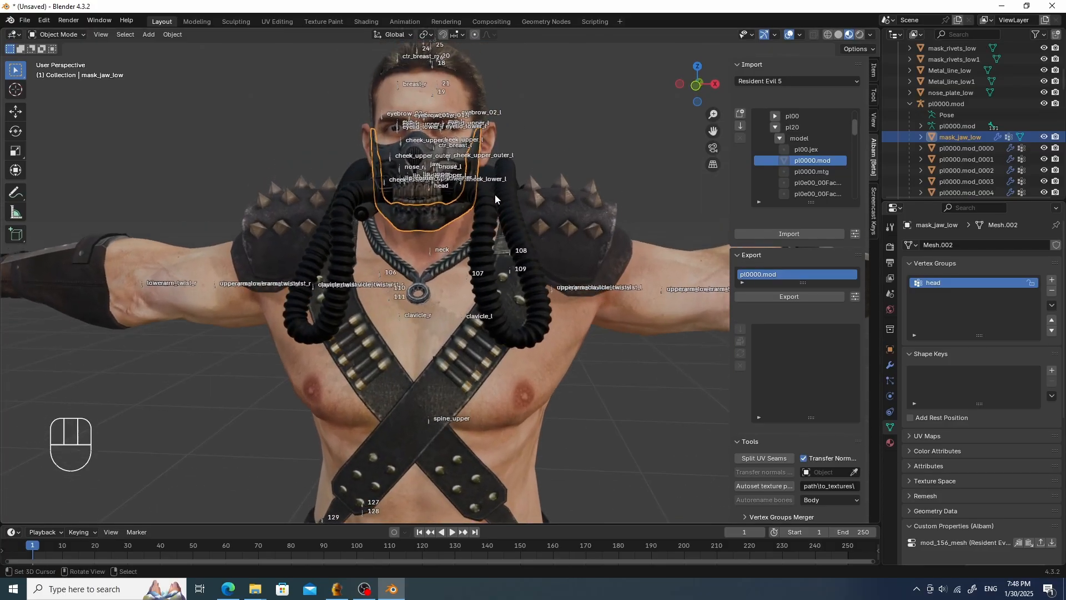
scroll(483, 205, "up", 2)
middle_click_drag(436, 237, 404, 235)
scroll(404, 236, "down", 1)
scroll(409, 237, "up", 3)
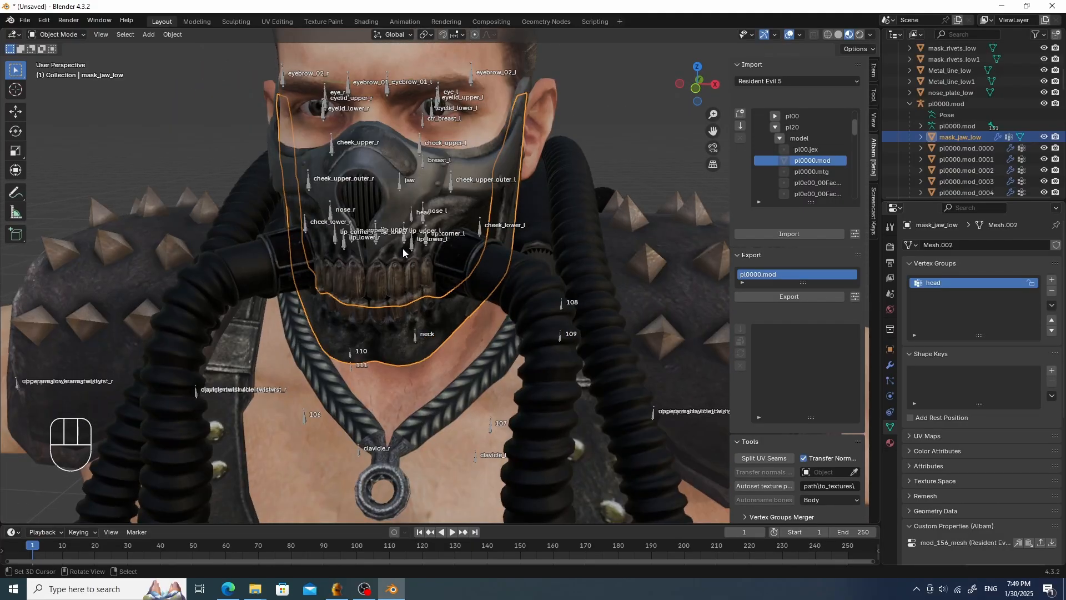
scroll(388, 255, "down", 3)
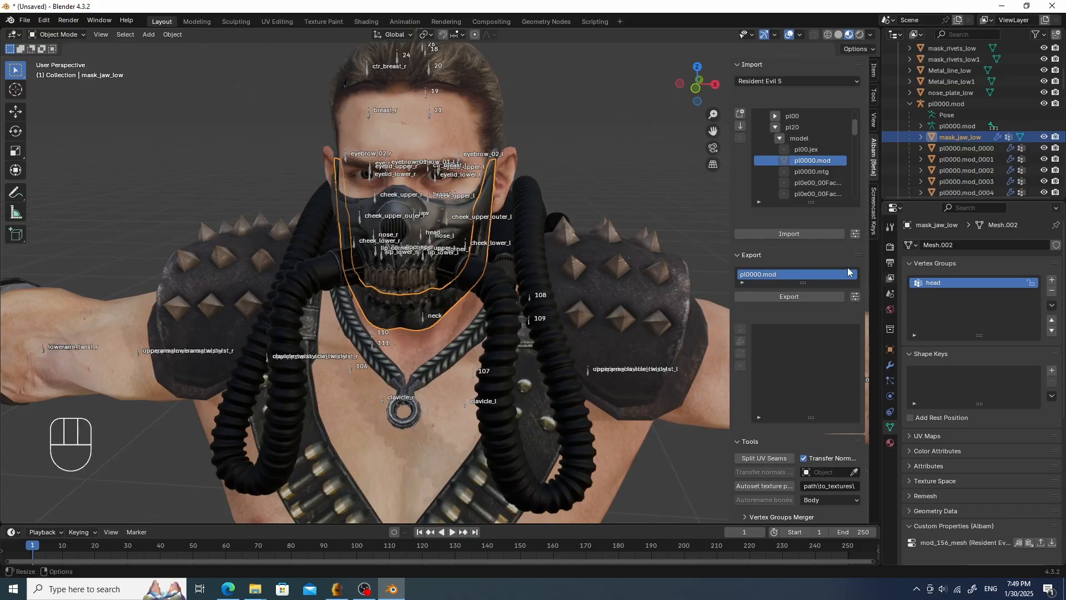
left_click(447, 301)
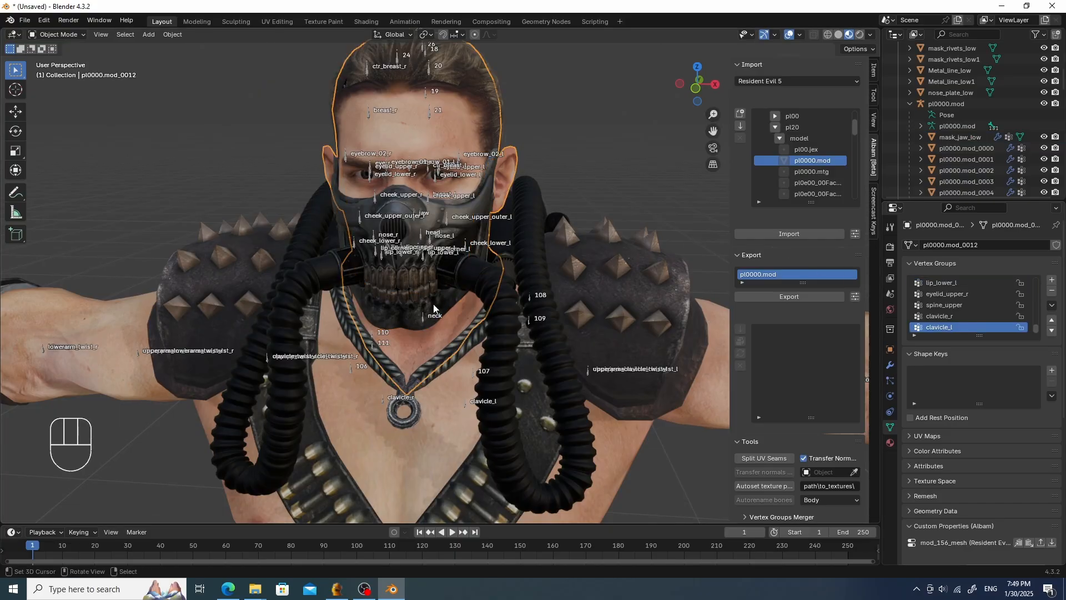
left_click(433, 308)
key("Tab")
left_click(334, 271)
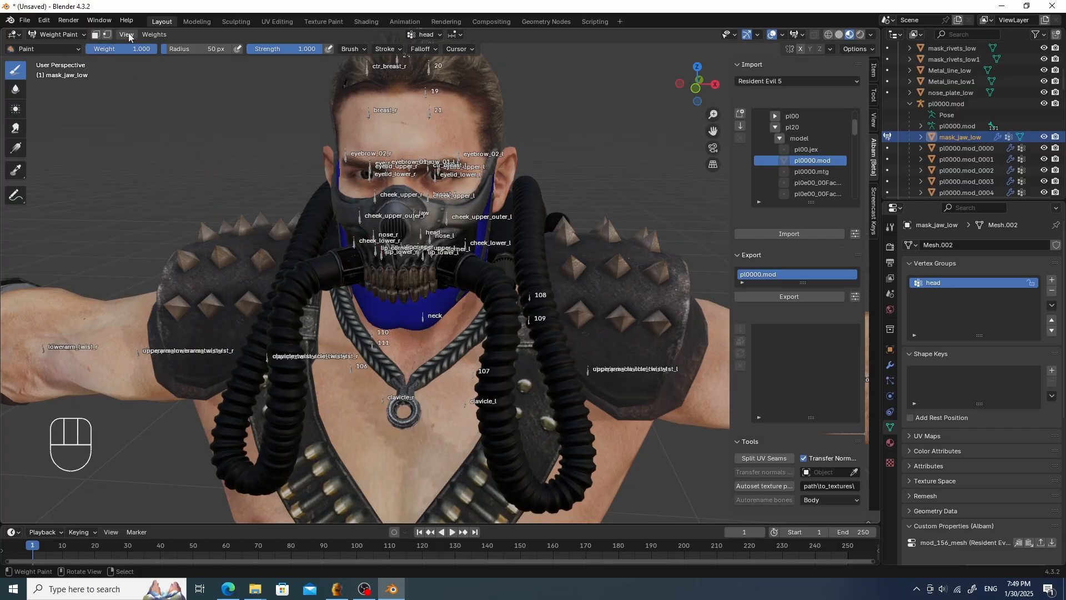
- Enable vertex selection masking, select all vertices and assign them to the head group at weight 1.000
left_click(108, 33)
left_click(148, 35)
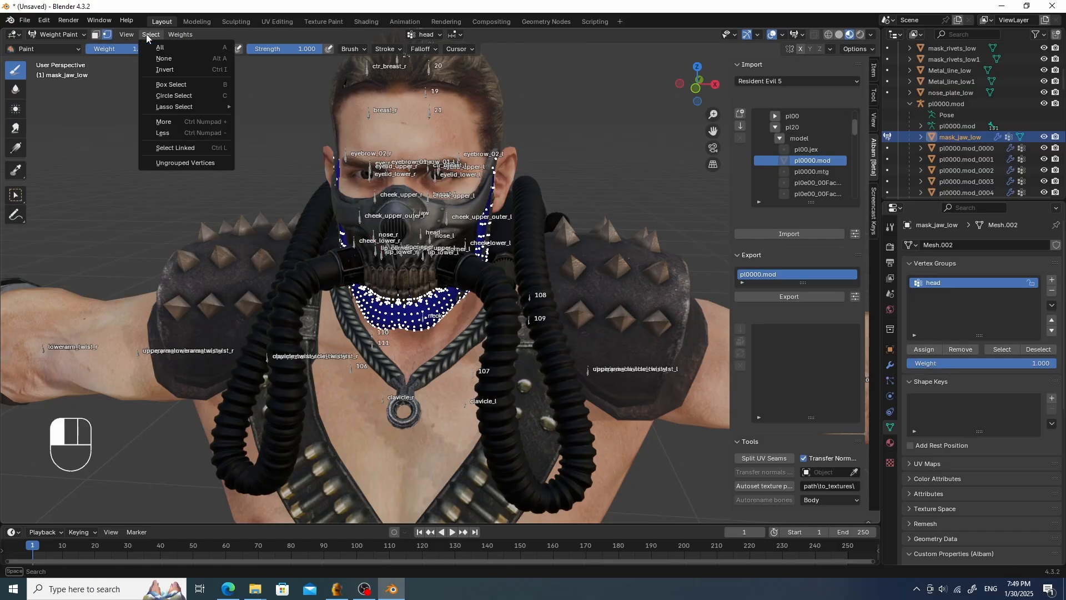
left_click(175, 47)
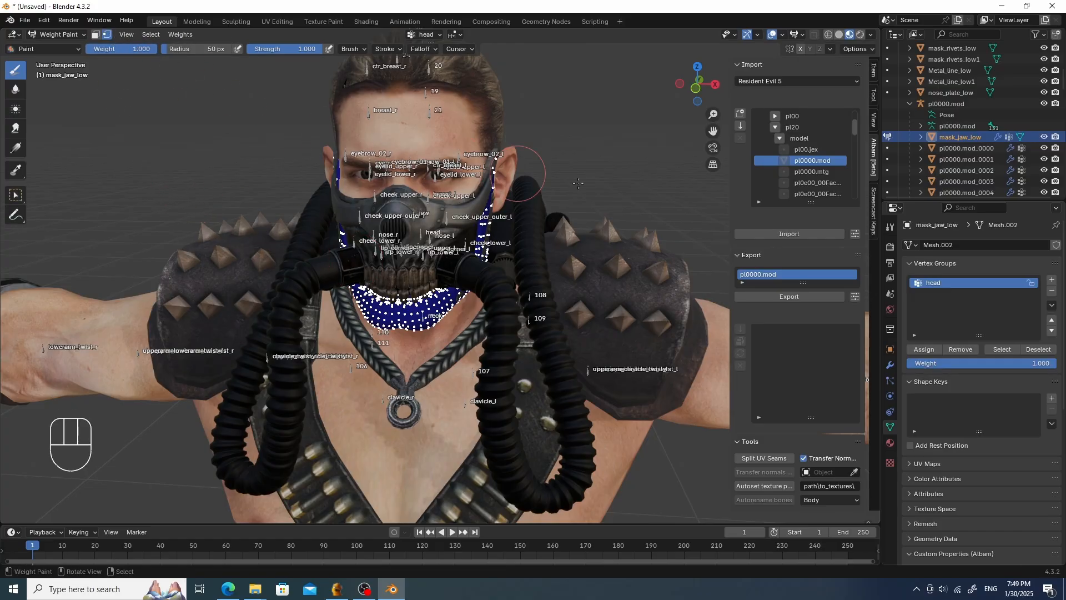
mouse_move(931, 363)
left_mouse_down()
mouse_move(867, 363)
mouse_move(929, 364)
left_mouse_up()
left_click(930, 351)
- Select the armature and test rotating and moving the neck bone, then clear the bone's location
mouse_move(568, 293)
middle_mouse_down()
mouse_move(567, 282)
mouse_move(503, 244)
middle_mouse_up()
key("Tab")
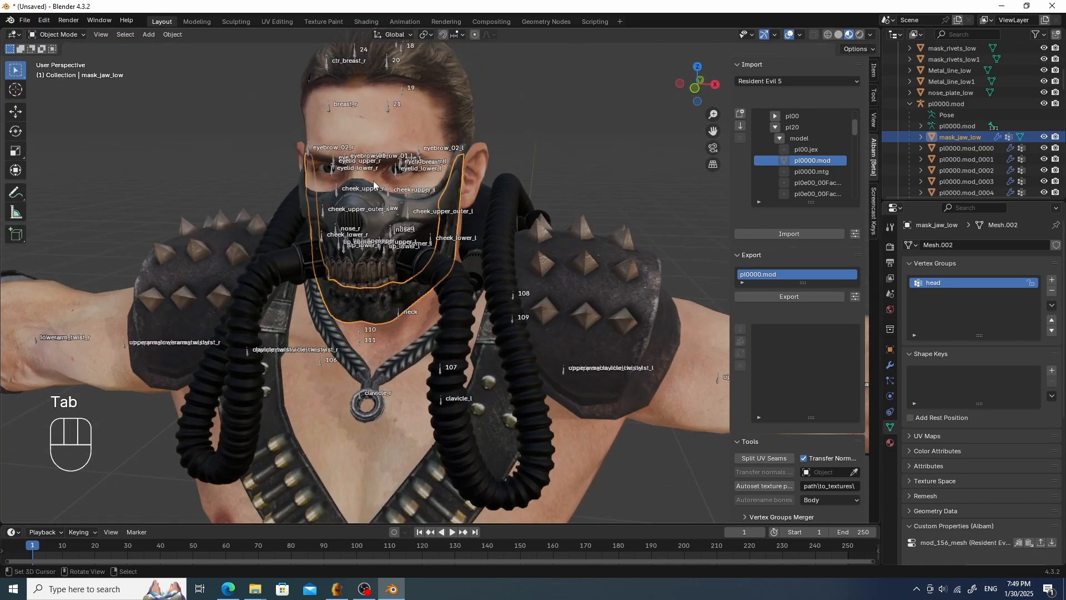
right_click(398, 309)
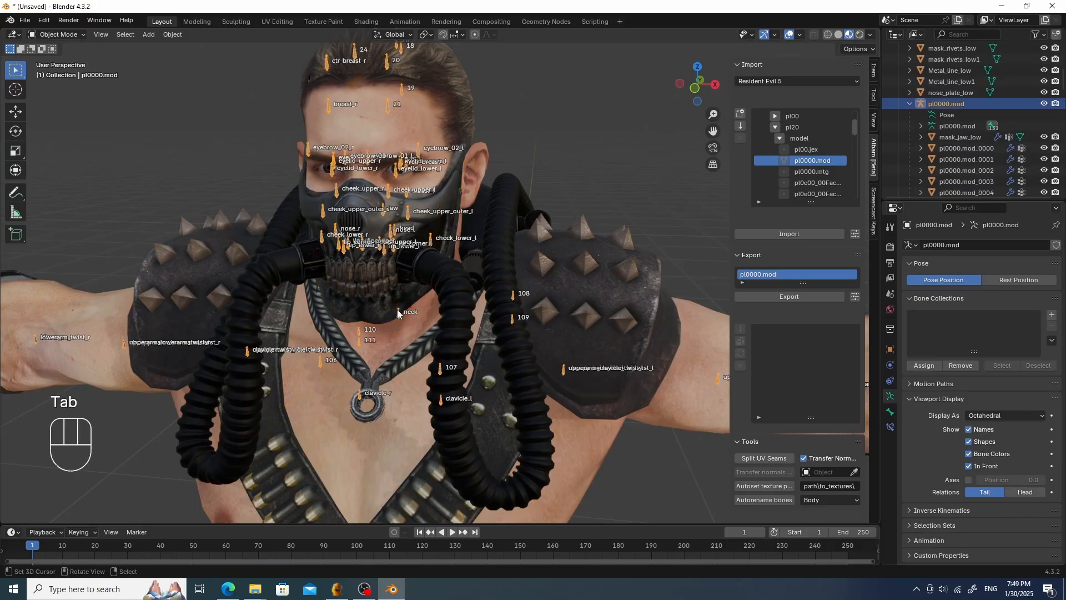
key("r")
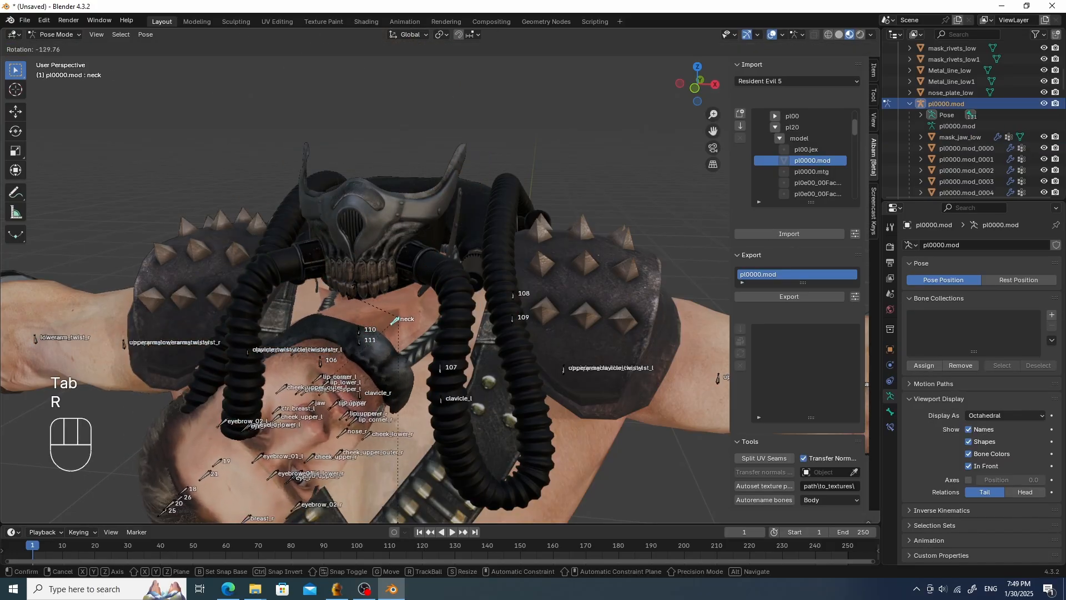
key("g")
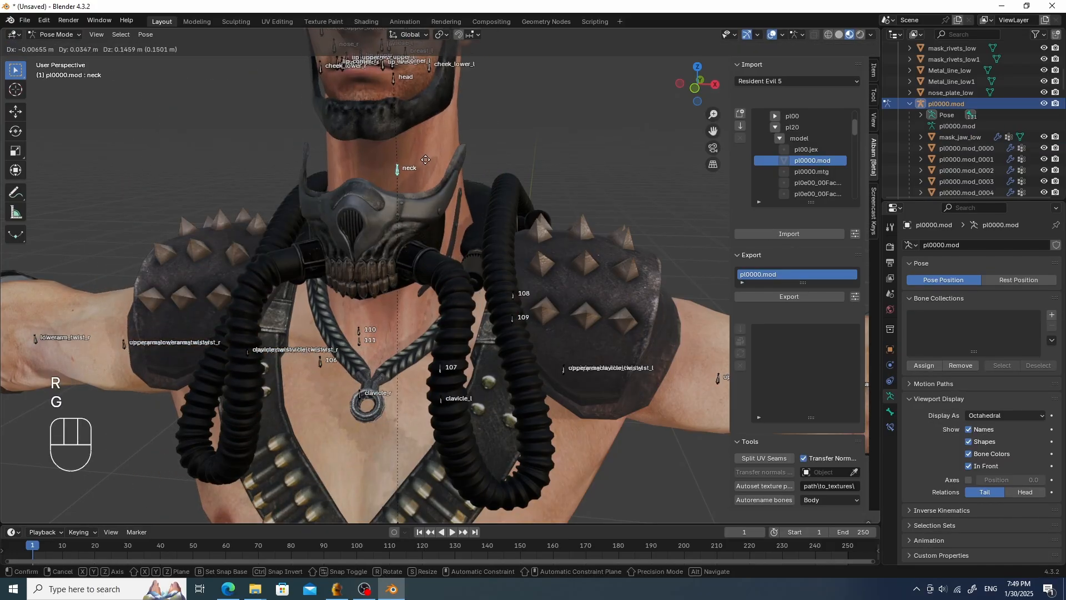
left_click(419, 159)
scroll(417, 161, "down", 5)
middle_click_drag(414, 166, 465, 191)
scroll(431, 175, "up", 3)
key("alt+g")
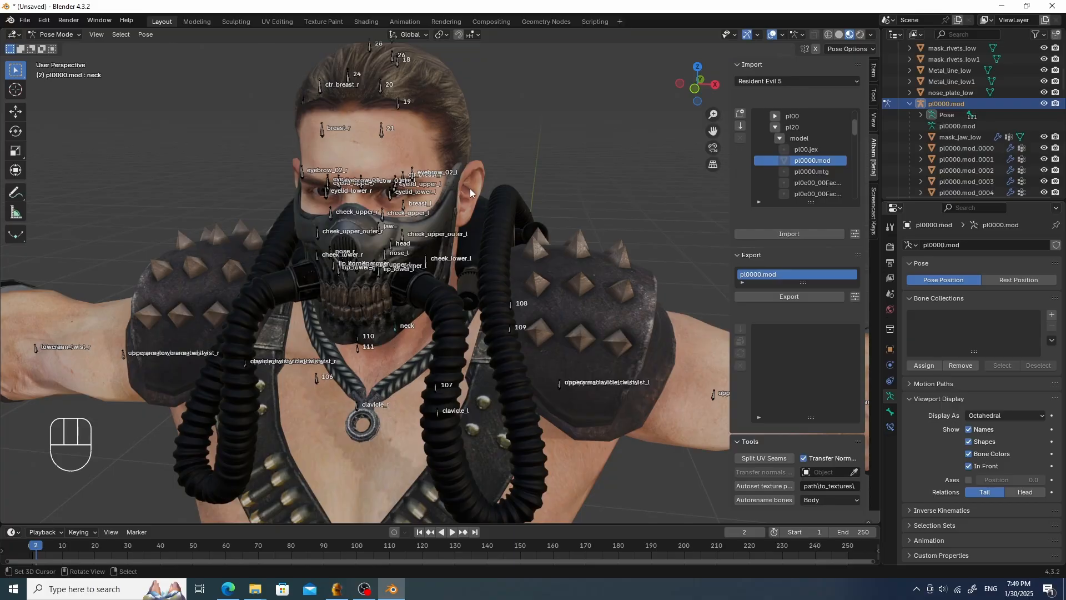
- Select the mask backplate together with the pl0000.mod armature and parent the backplate to it
key("Tab")
middle_click_drag(470, 188, 358, 236)
left_click(376, 230)
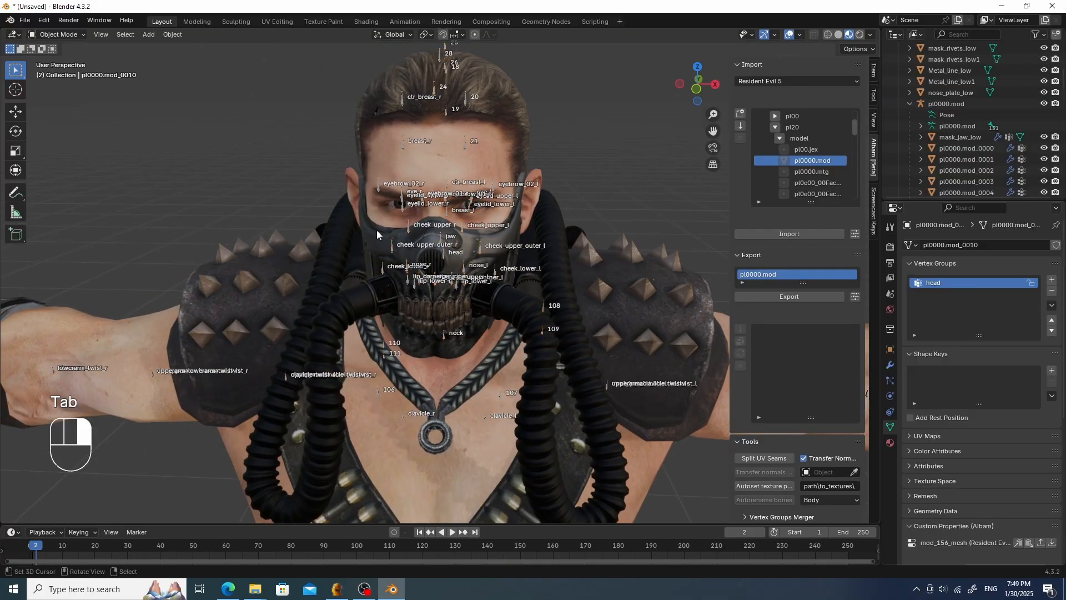
left_click(381, 225)
key("g")
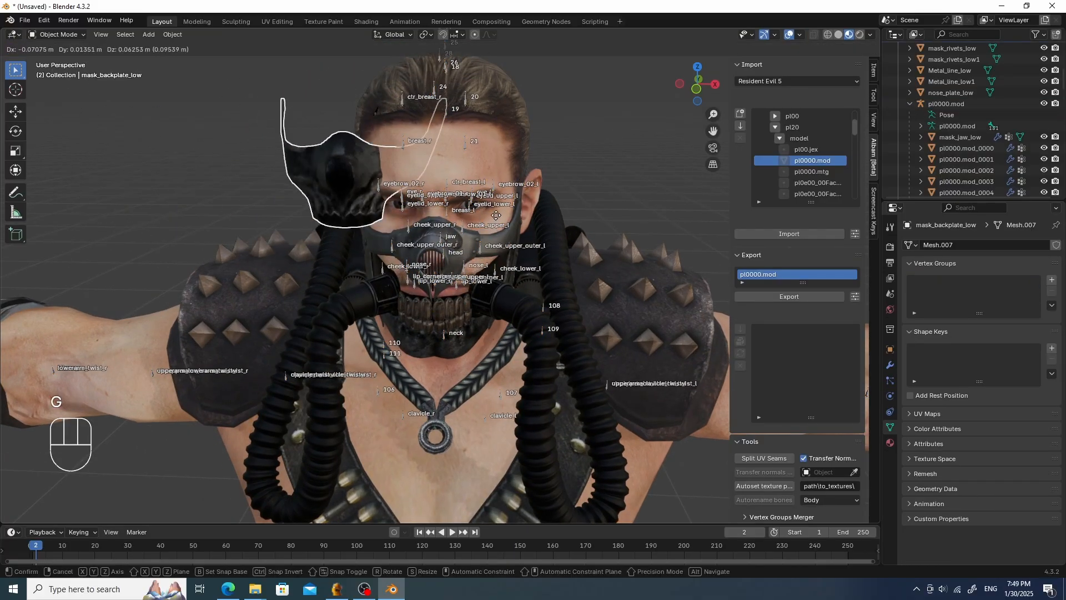
right_click(542, 239)
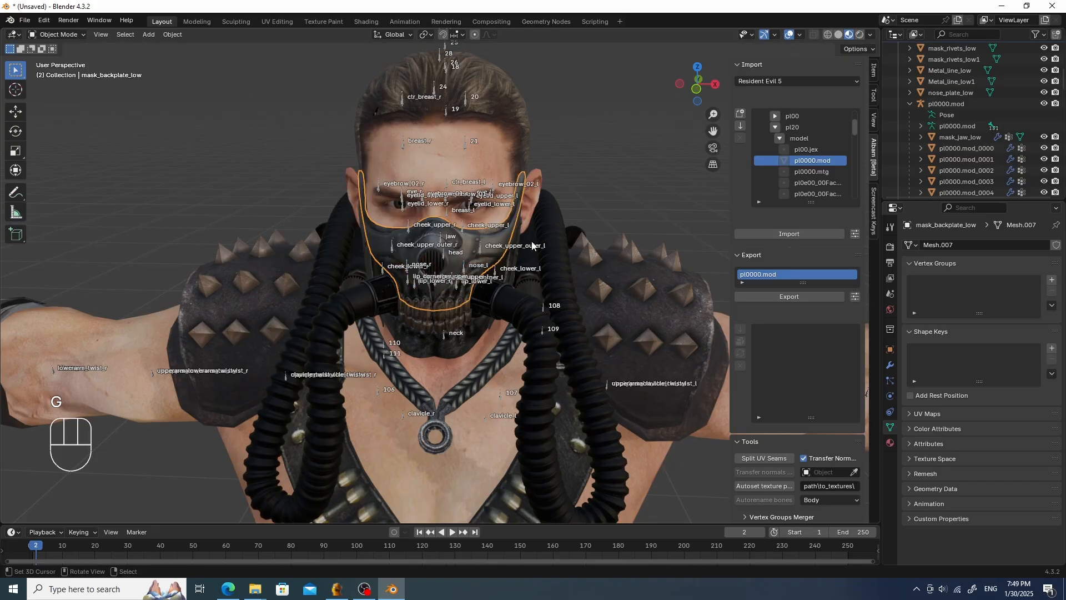
key("shift")
left_click(501, 395, "shift")
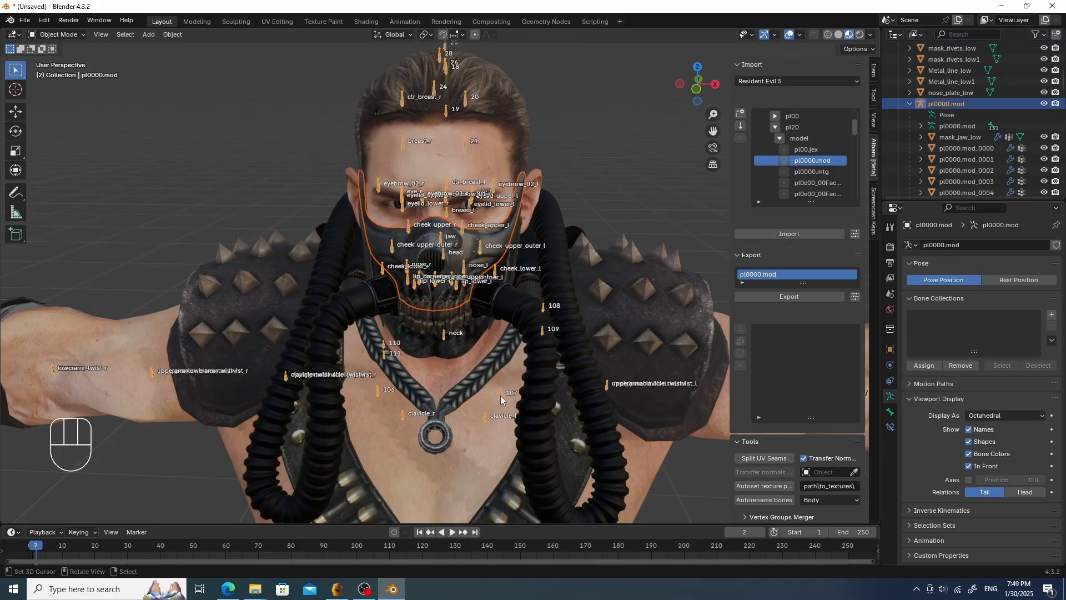
key("ctrl")
key("ctrl+p")
left_click(501, 394)
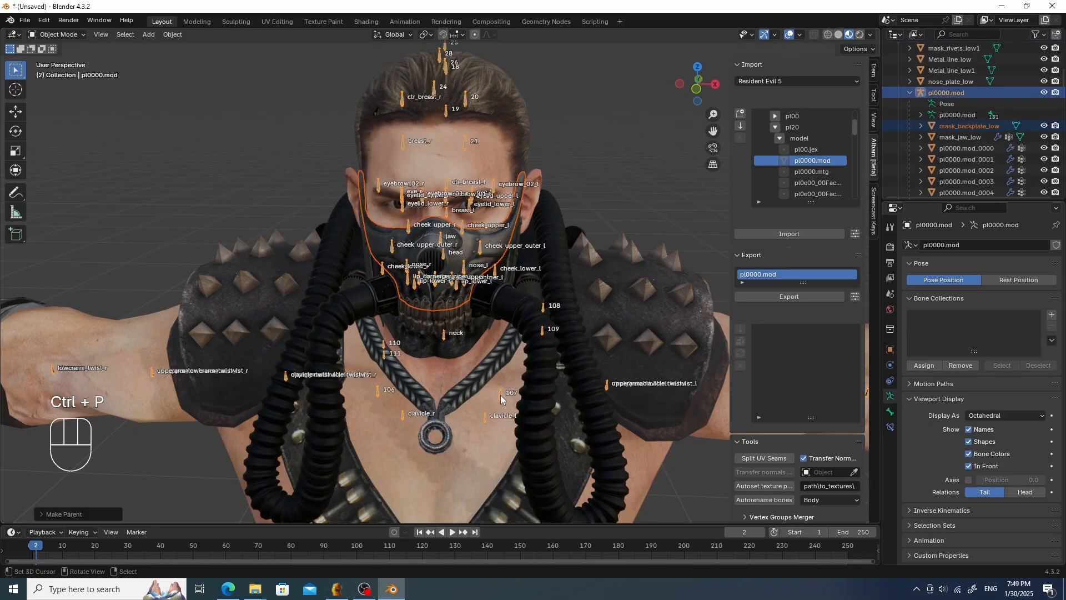
- Add an Armature modifier to the mask backplate with pl0000.mod as its object
left_click(967, 126)
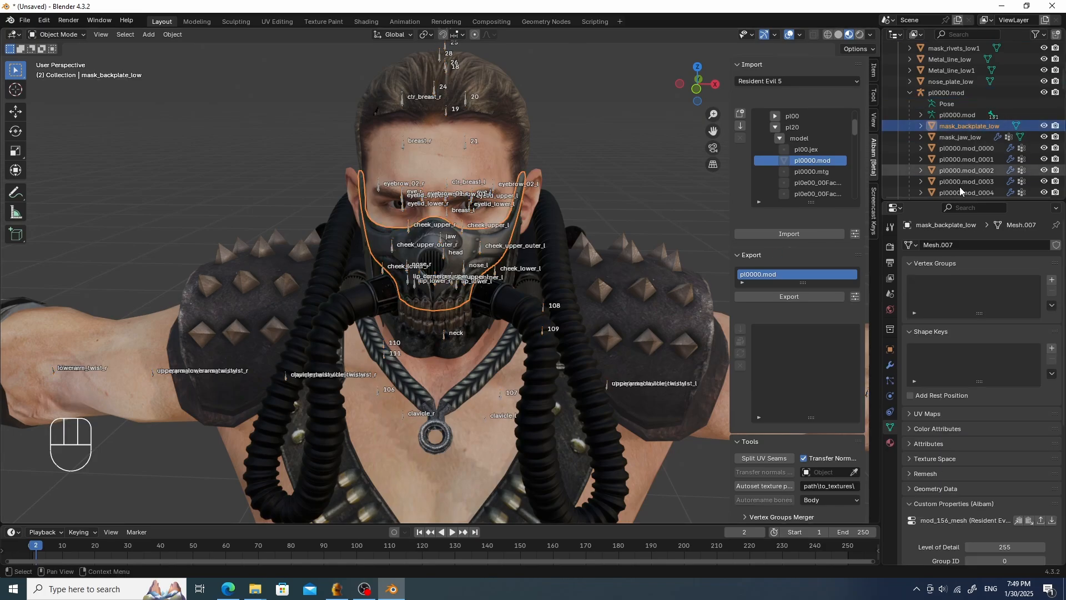
left_click(890, 365)
left_click(1003, 244)
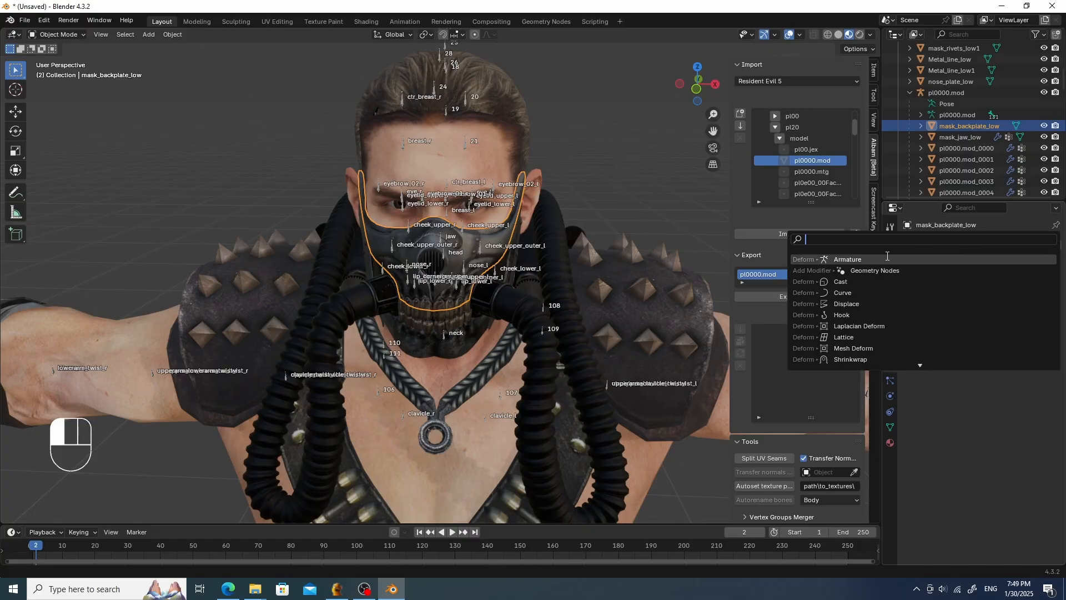
left_click(886, 260)
left_click(978, 281)
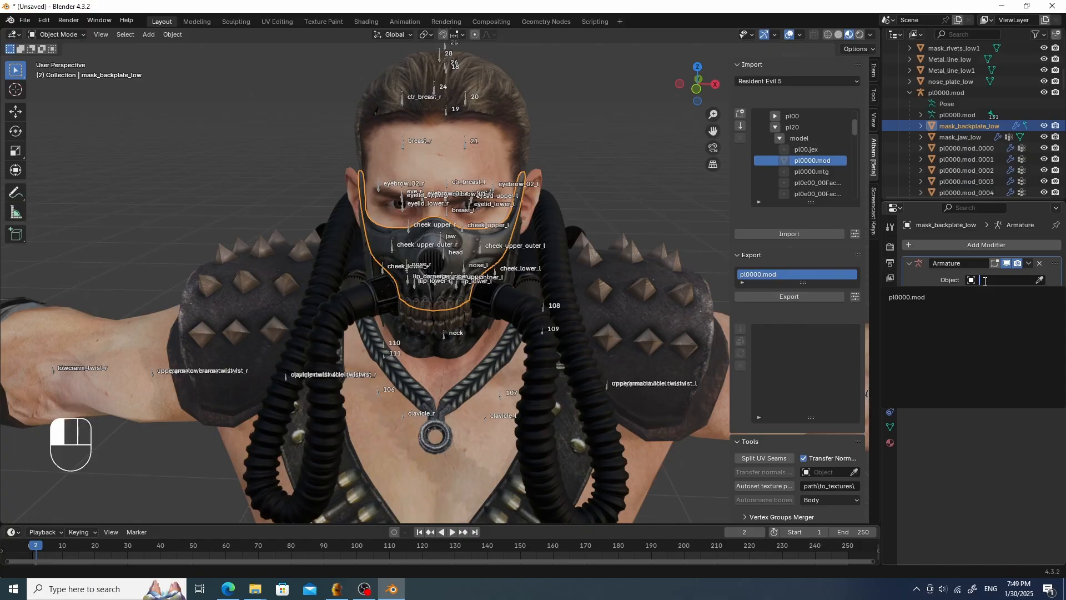
left_click(957, 296)
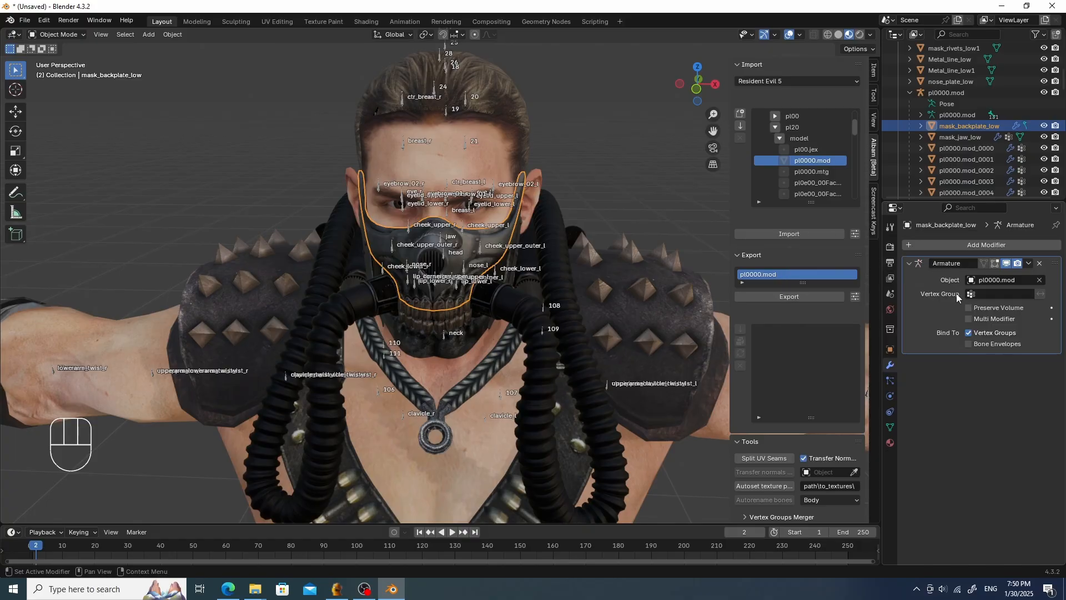
- Create a vertex group named head on the mask backplate
left_click(890, 427)
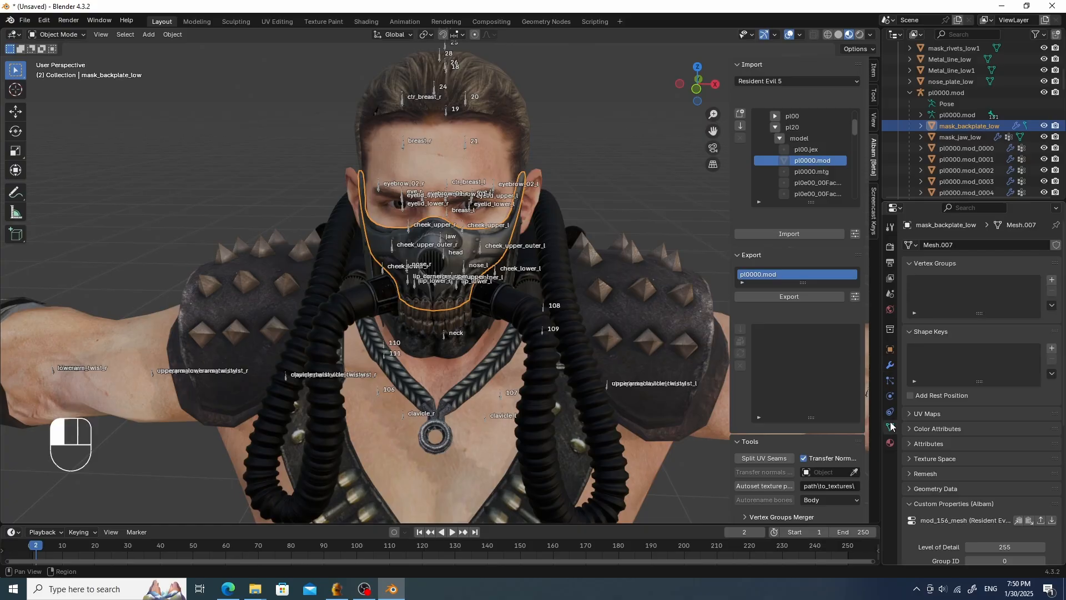
left_click(1051, 280)
left_click(940, 284)
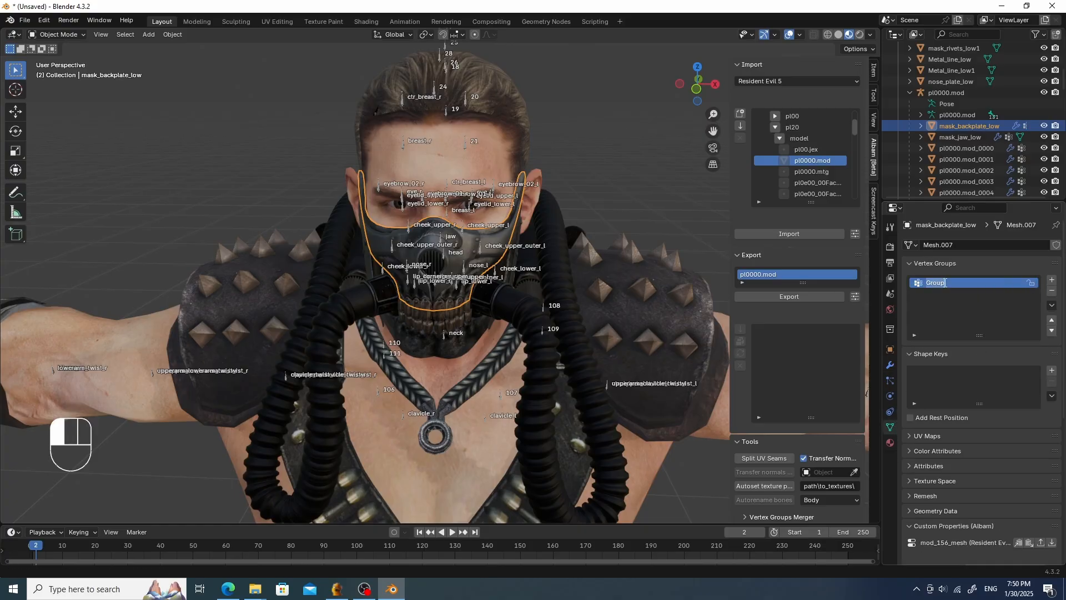
double_click(942, 283)
key("Return")
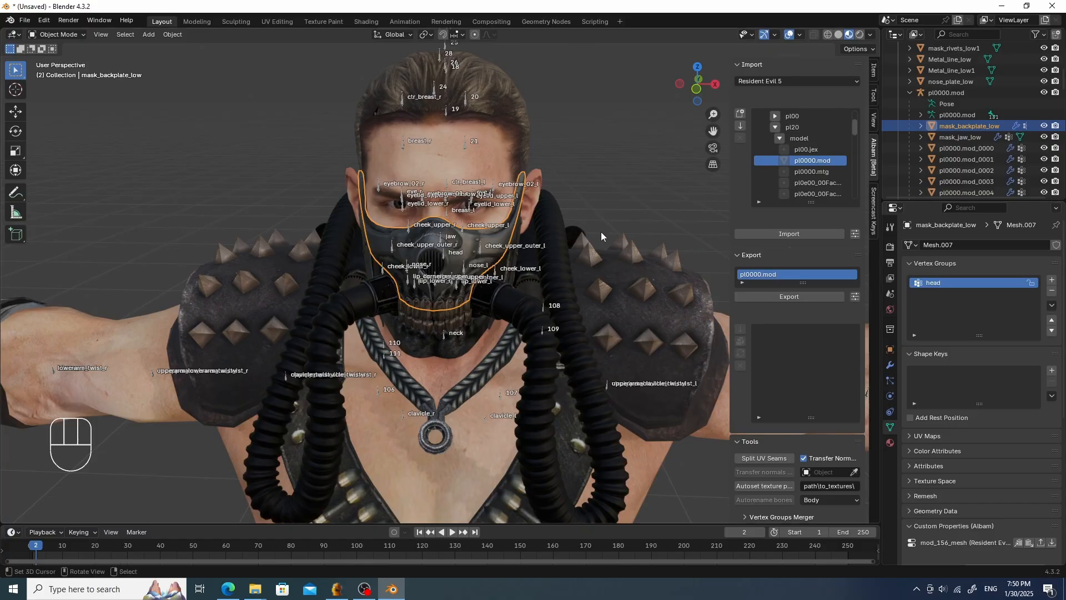
- In Weight Paint with vertex selection masking, select all backplate vertices and assign them to the head group at weight 1.000
middle_click_drag(601, 231, 610, 225)
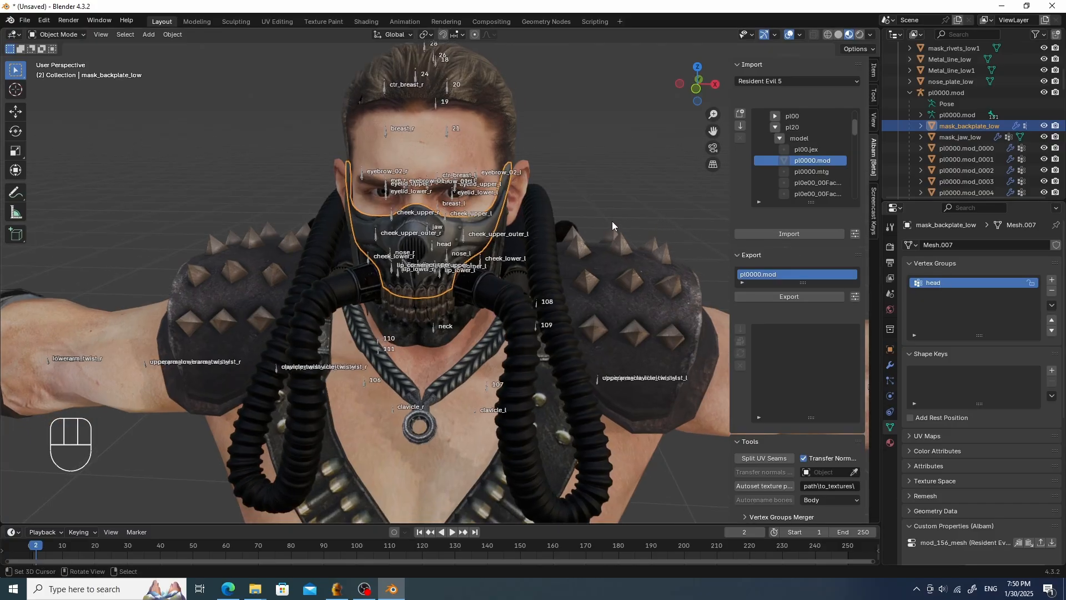
key("Tab")
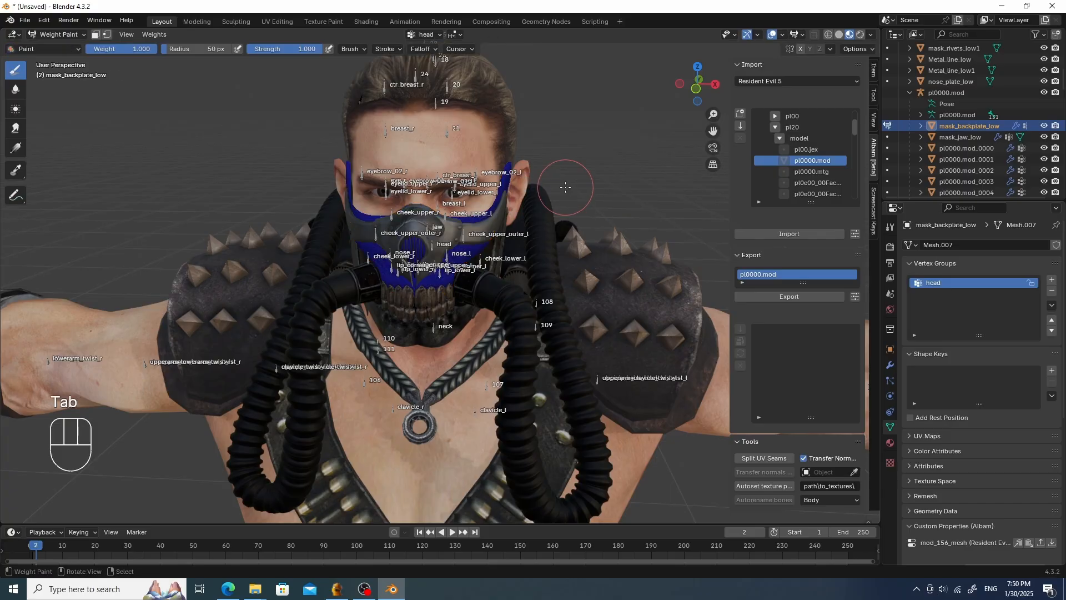
left_click(107, 35)
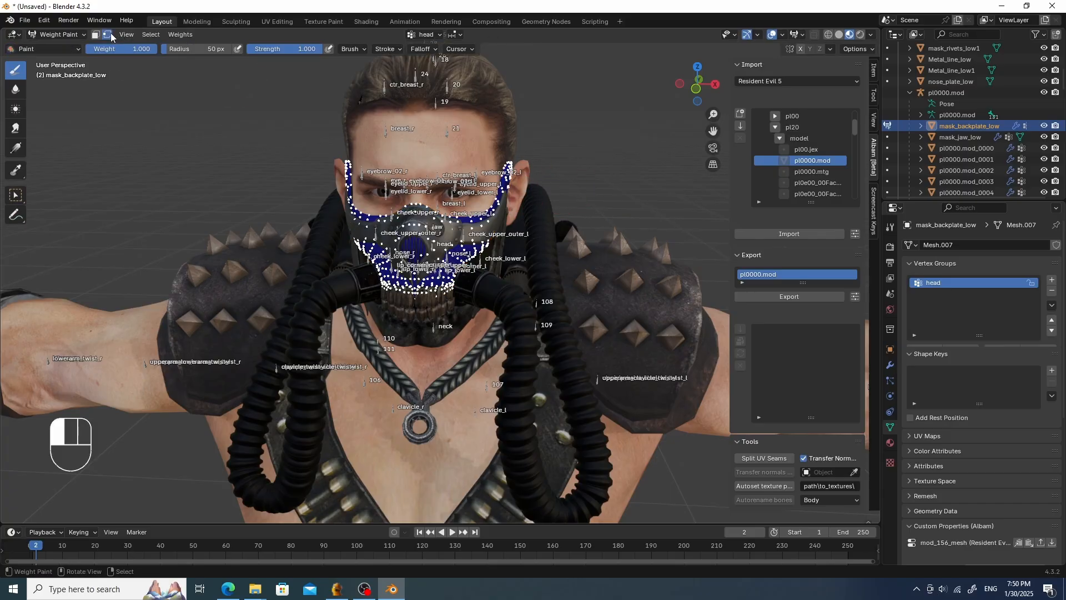
key("a")
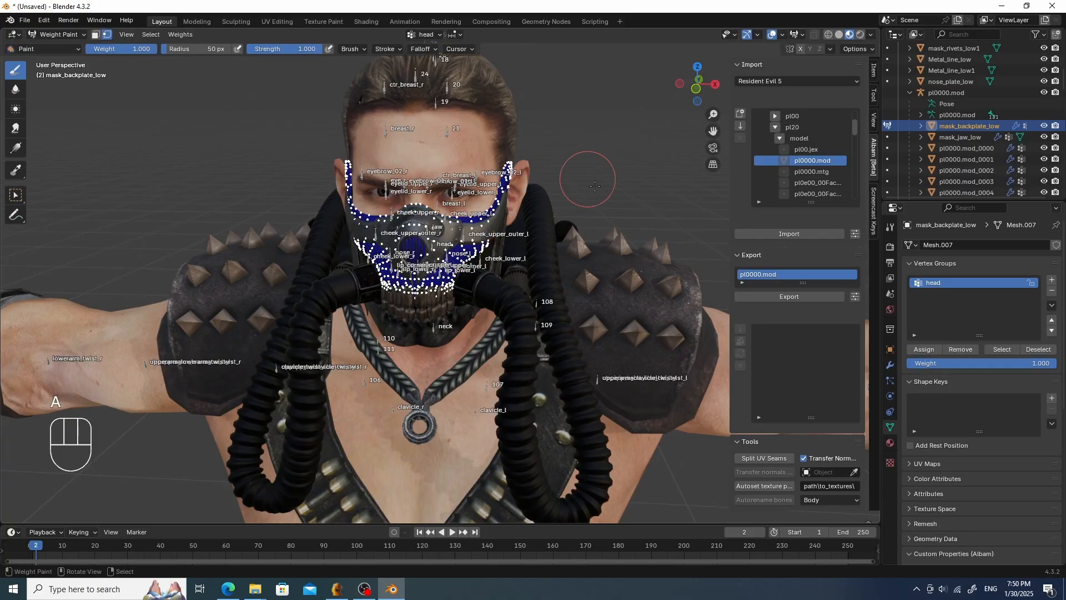
left_click(922, 349)
key("Tab")
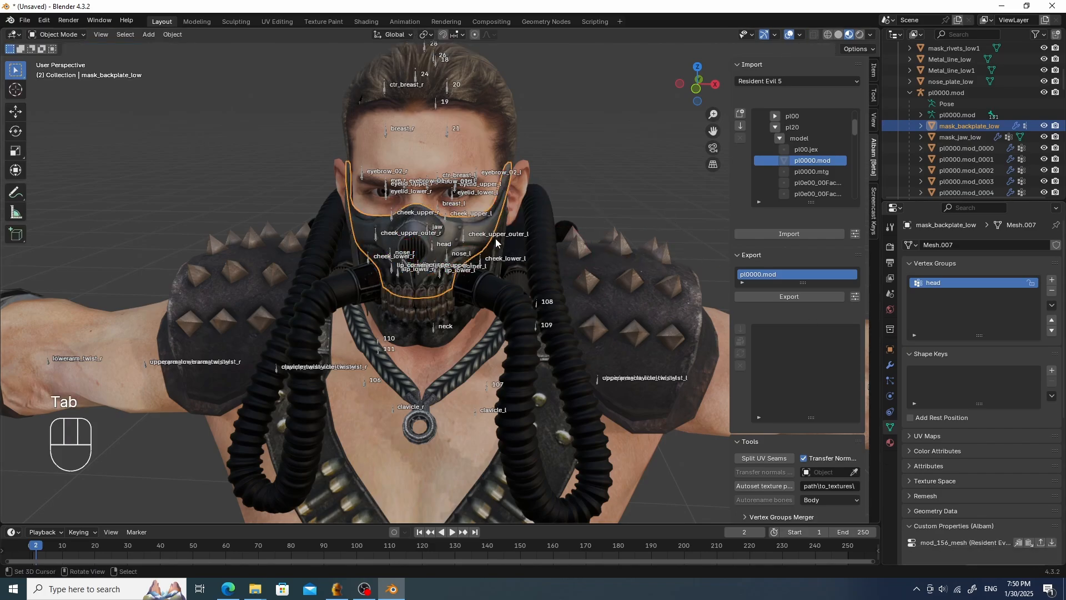
- Select the teeth_bot1_low mesh together with the pl0000.mod armature and parent the teeth to it
scroll(928, 140, "up", 3)
scroll(928, 140, "up", 4)
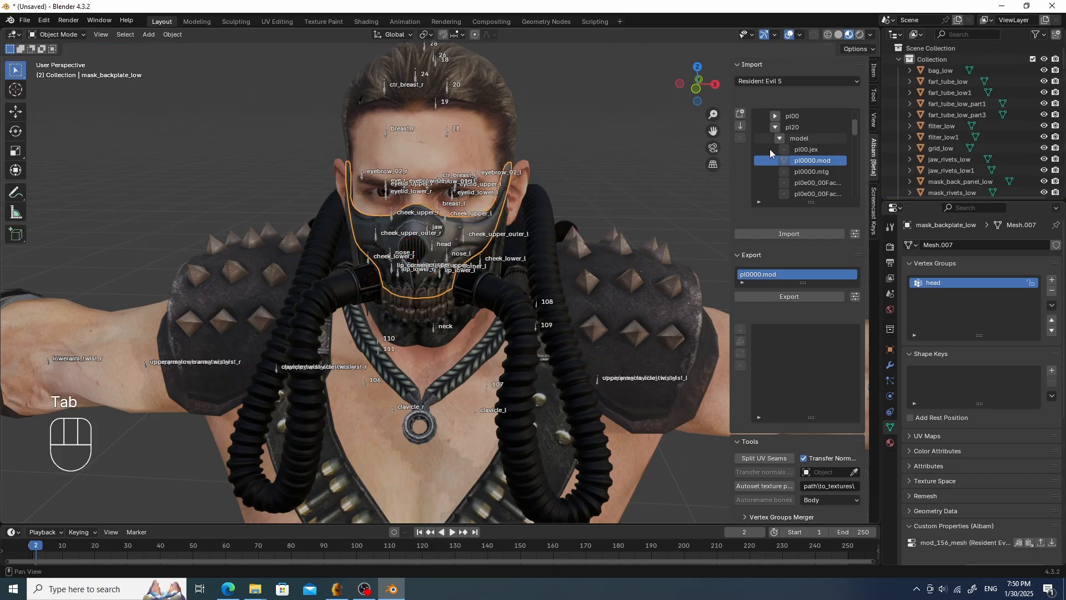
left_click(446, 308)
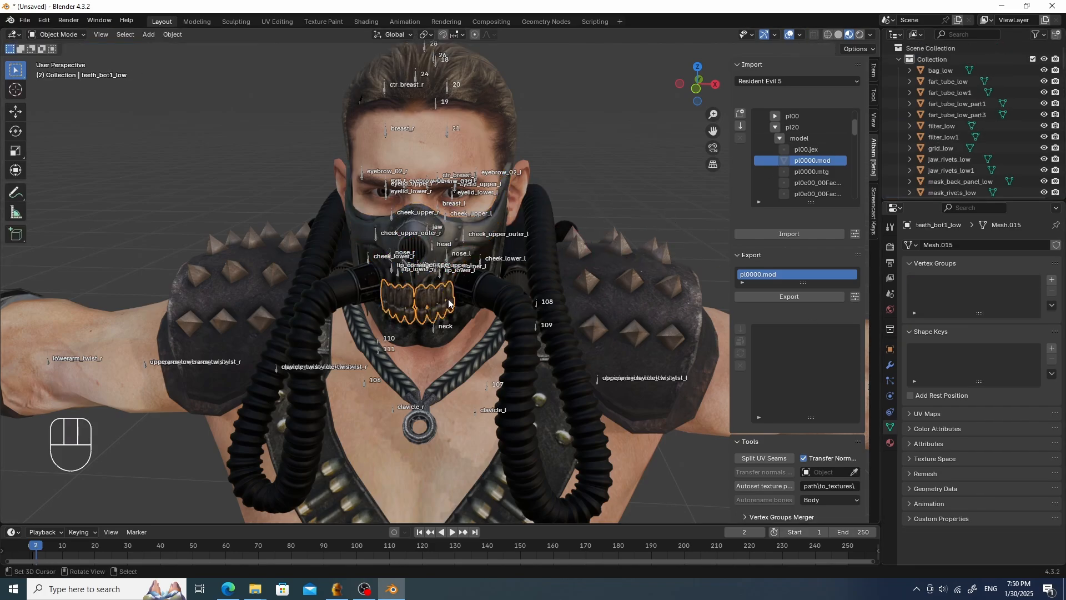
middle_click_drag(471, 270, 502, 267)
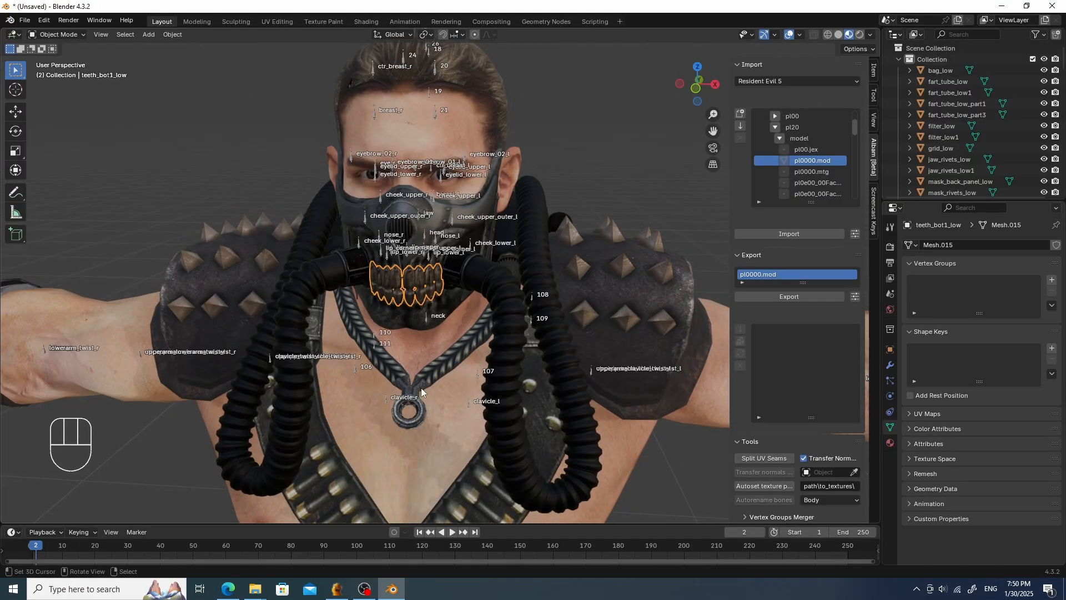
left_click(386, 399, "shift")
key("ctrl+p")
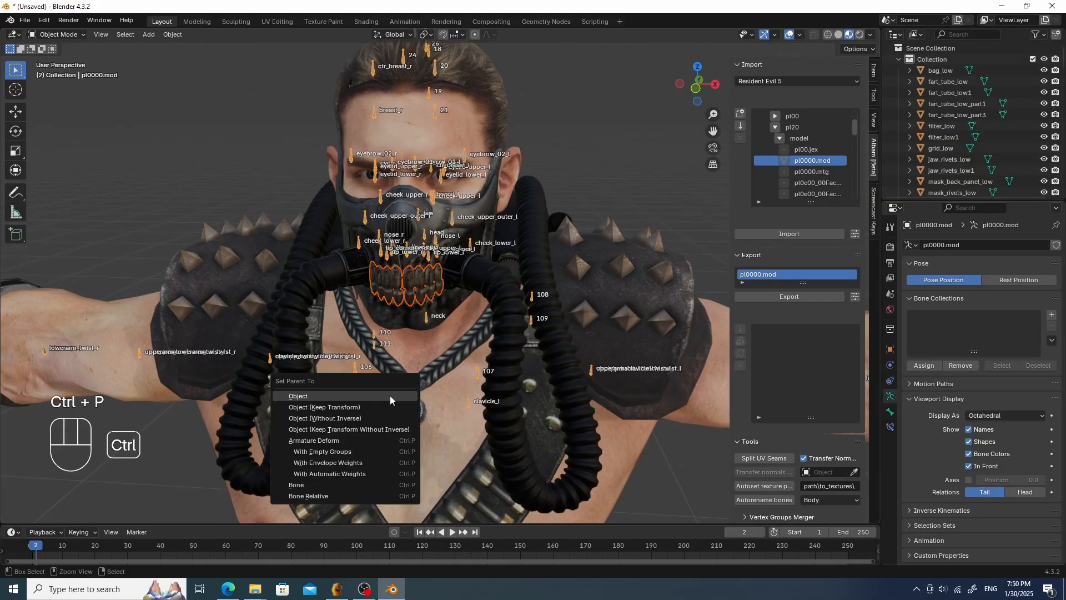
left_click(390, 395)
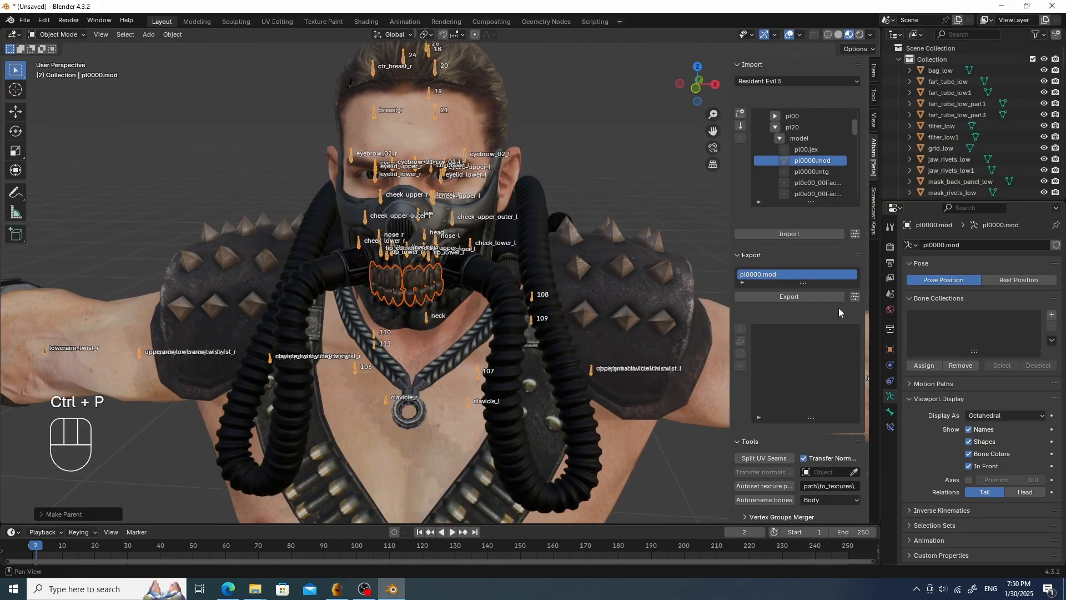
- Rename the teeth_bot1_low object to _teeth_bot1_low
left_click(630, 166)
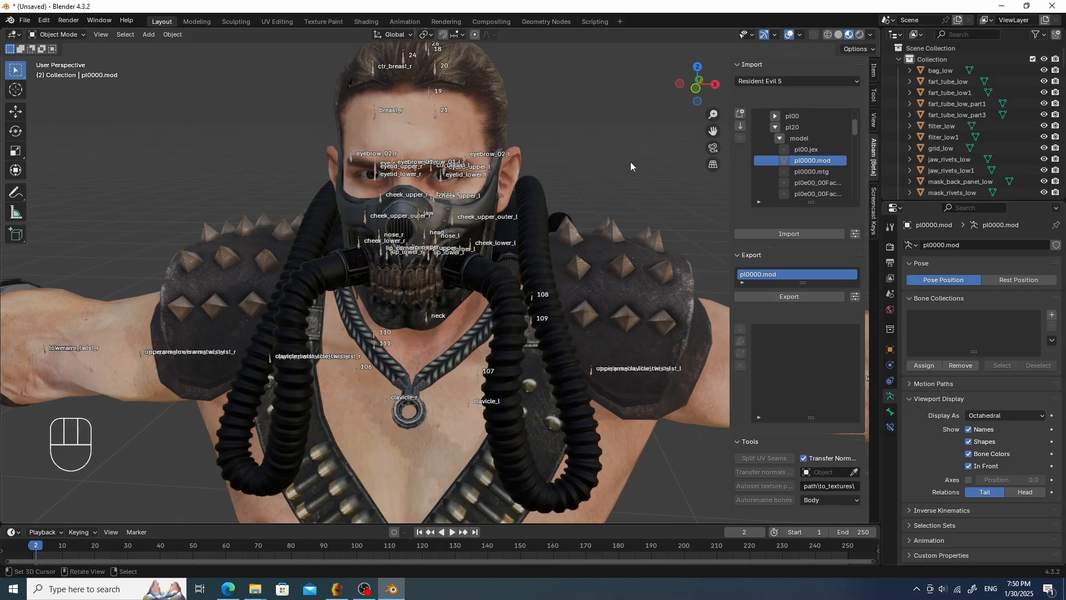
left_click(435, 275)
scroll(1021, 78, "down", 5)
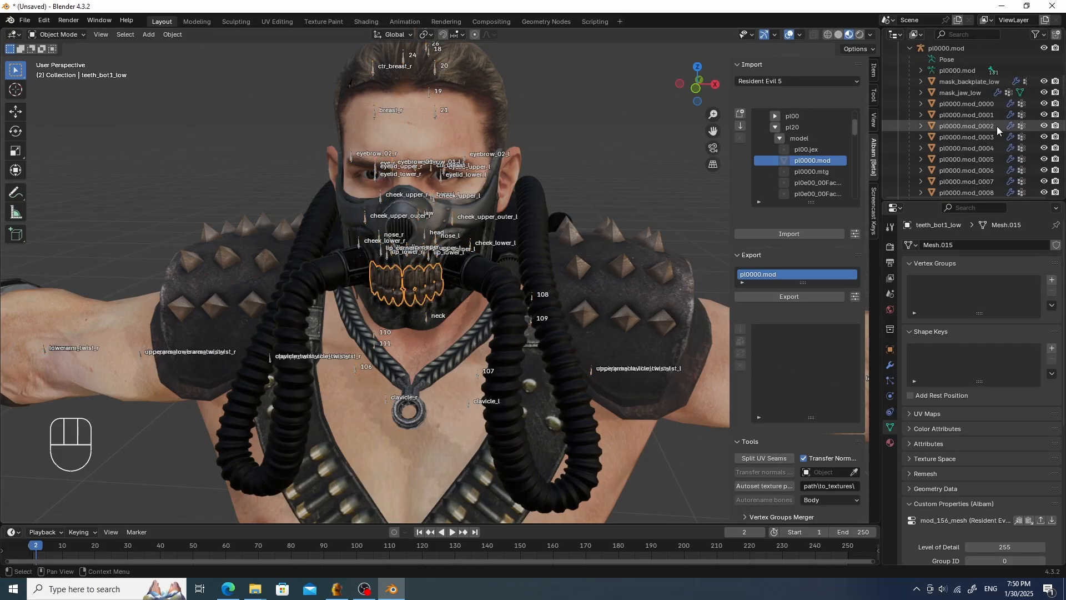
left_click(977, 92)
scroll(980, 102, "down", 6)
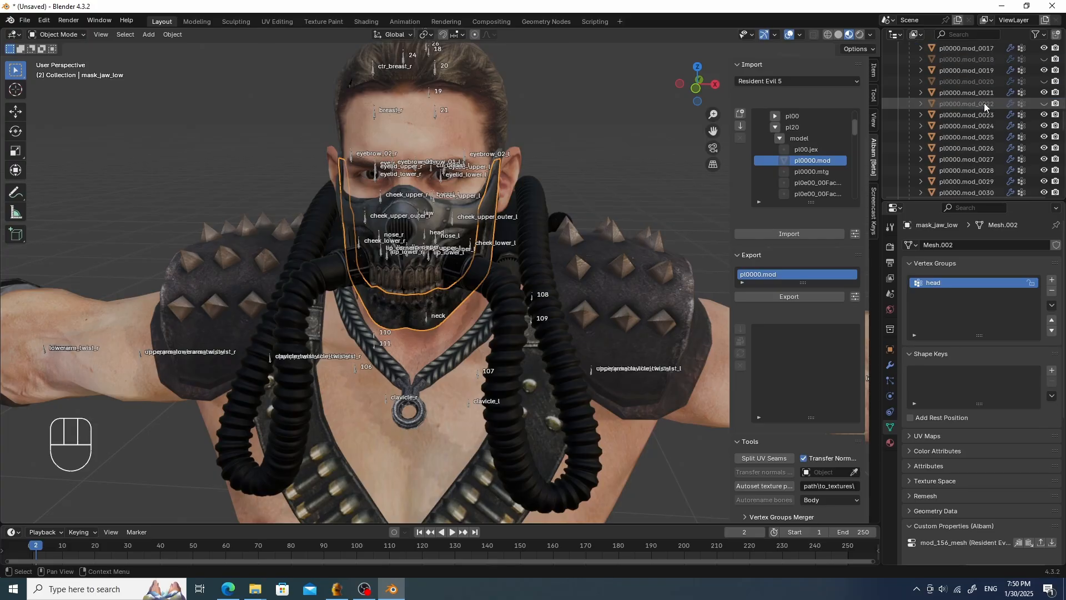
scroll(985, 101, "down", 10)
left_click(962, 115)
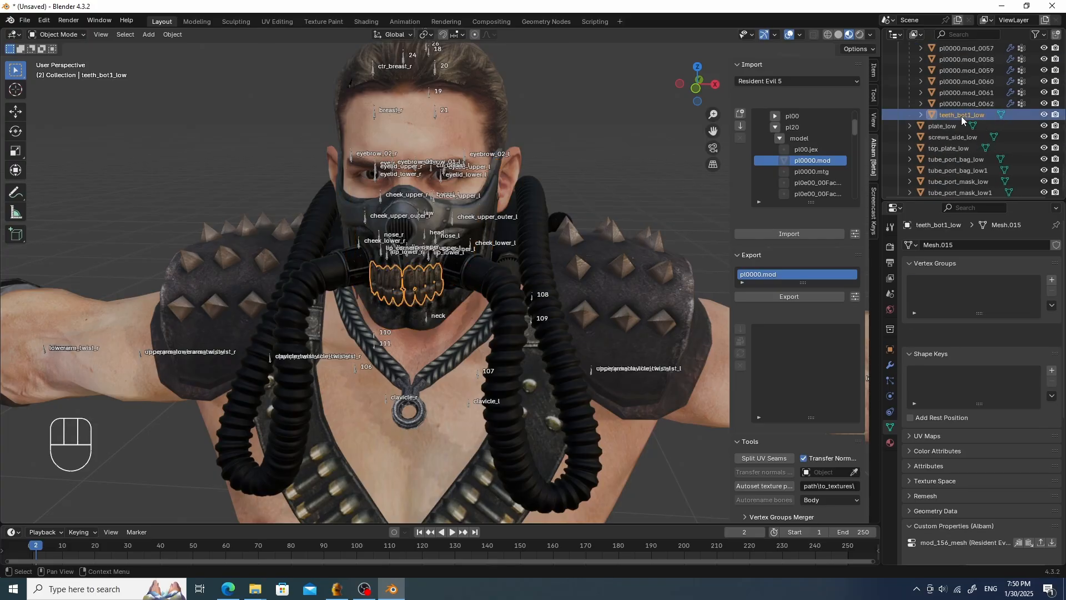
double_click(961, 115)
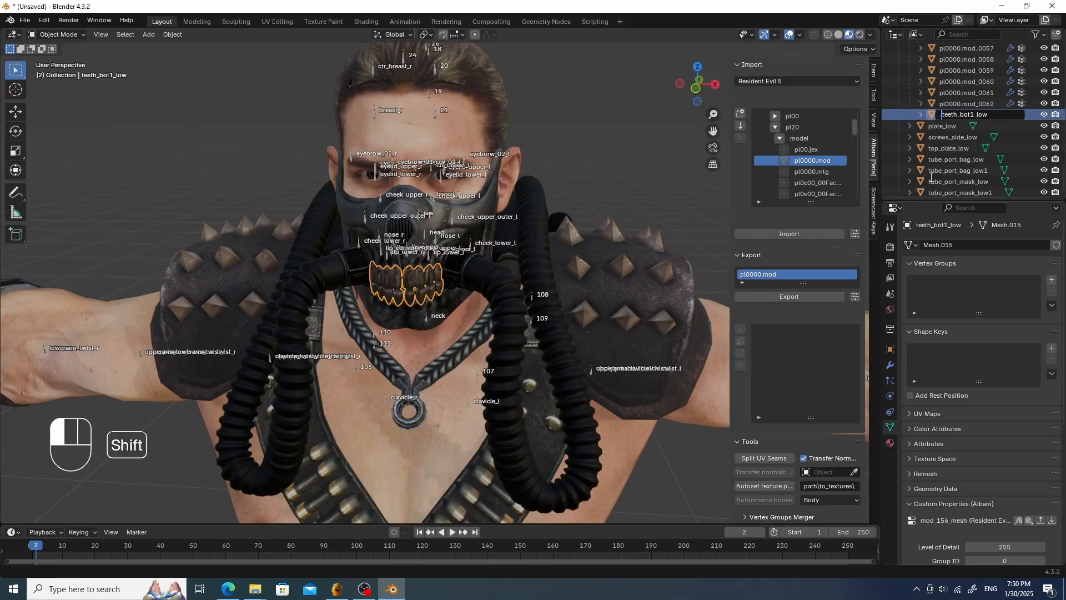
type("_")
key("Return")
- Create a vertex group named head on the _teeth_bot1_low mesh
scroll(986, 108, "up", 9)
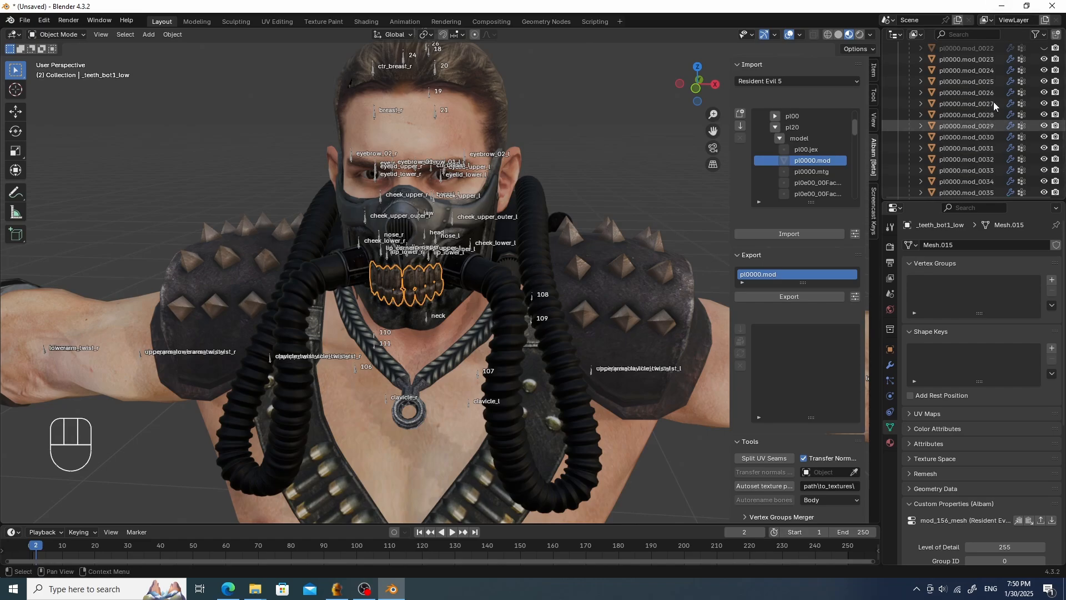
scroll(994, 102, "up", 8)
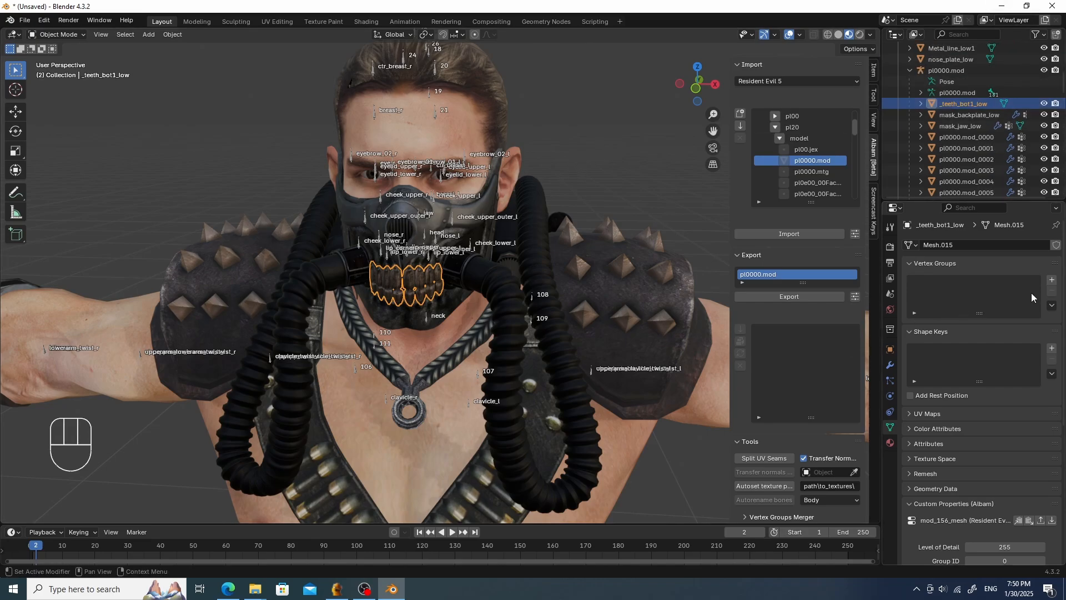
left_click(1052, 280)
double_click(962, 284)
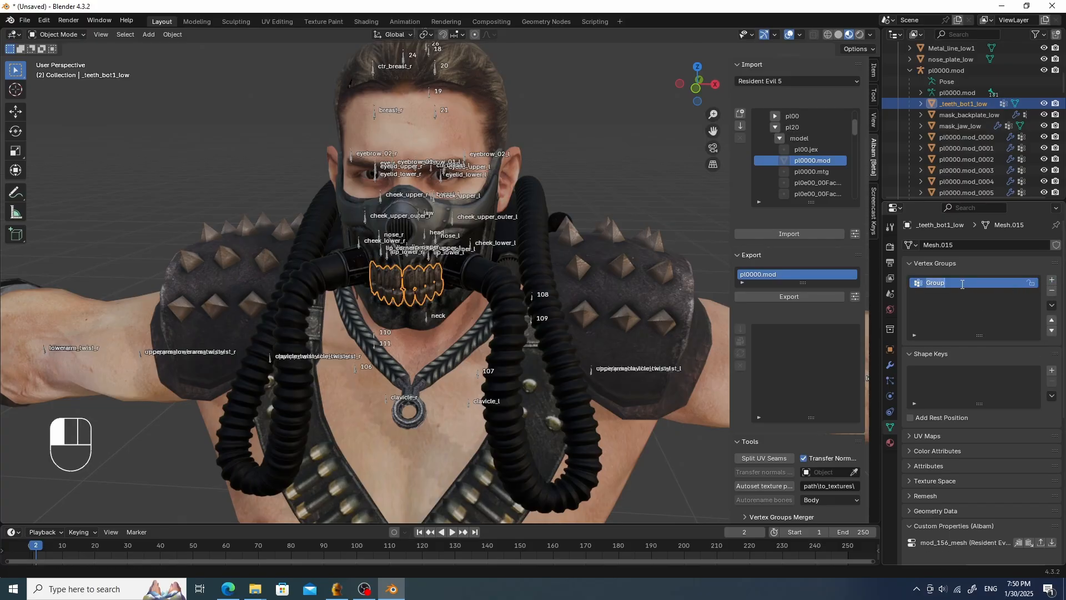
type("head")
key("Return")
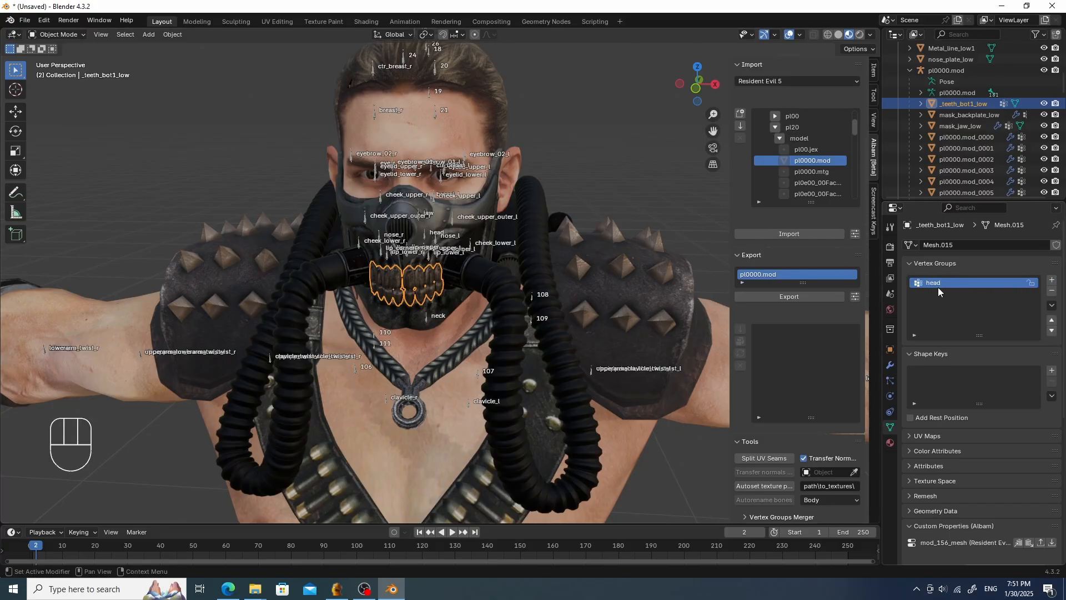
- In Weight Paint with vertex selection masking, select all teeth vertices and assign them to the head group at weight 1.000
key("Tab")
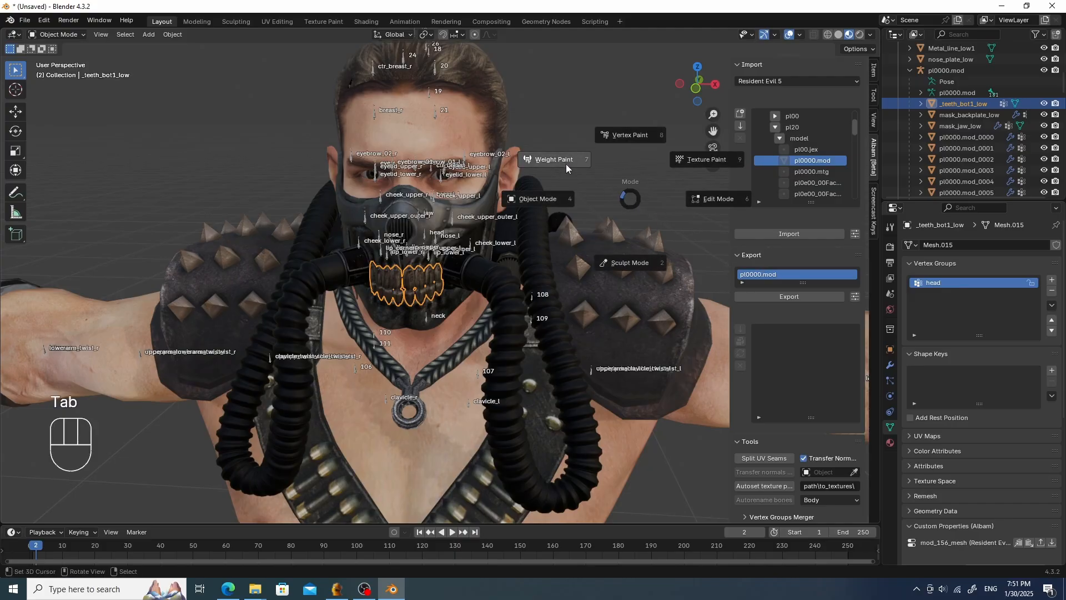
left_click(565, 161)
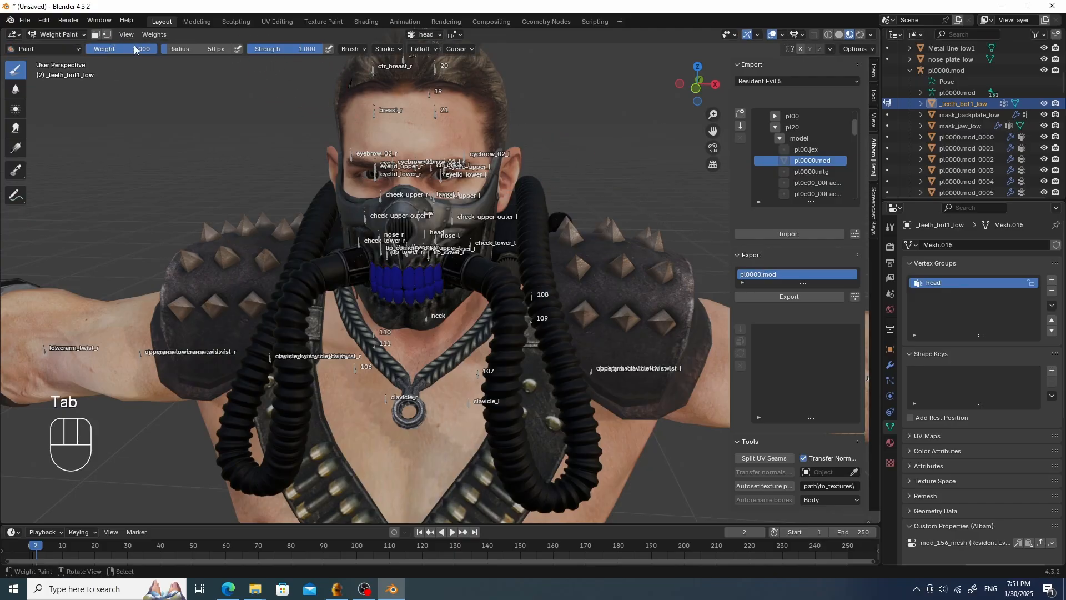
left_click(107, 35)
left_click(146, 34)
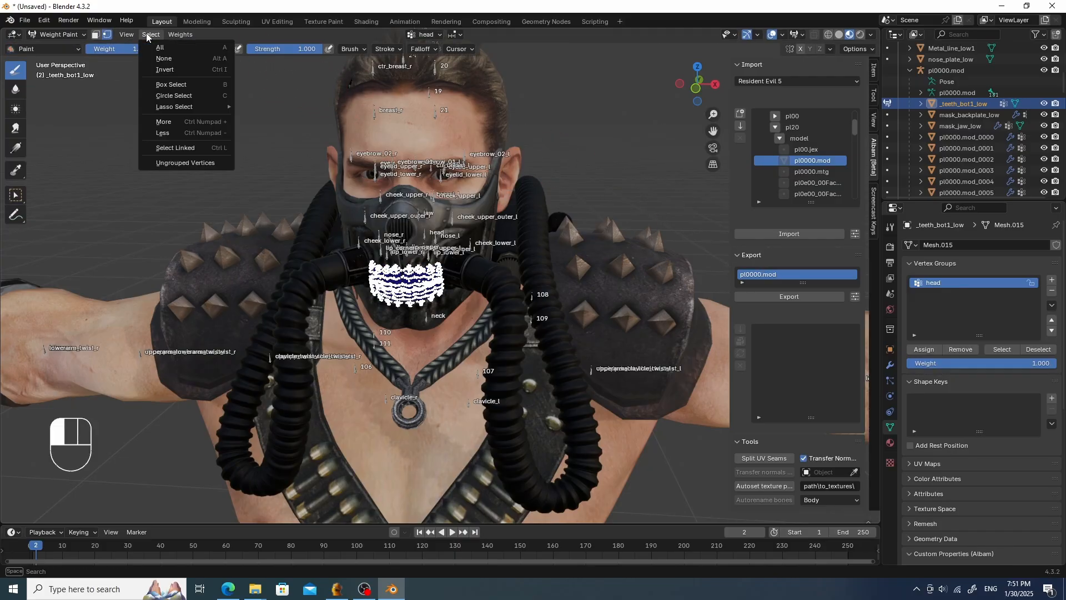
left_click(179, 47)
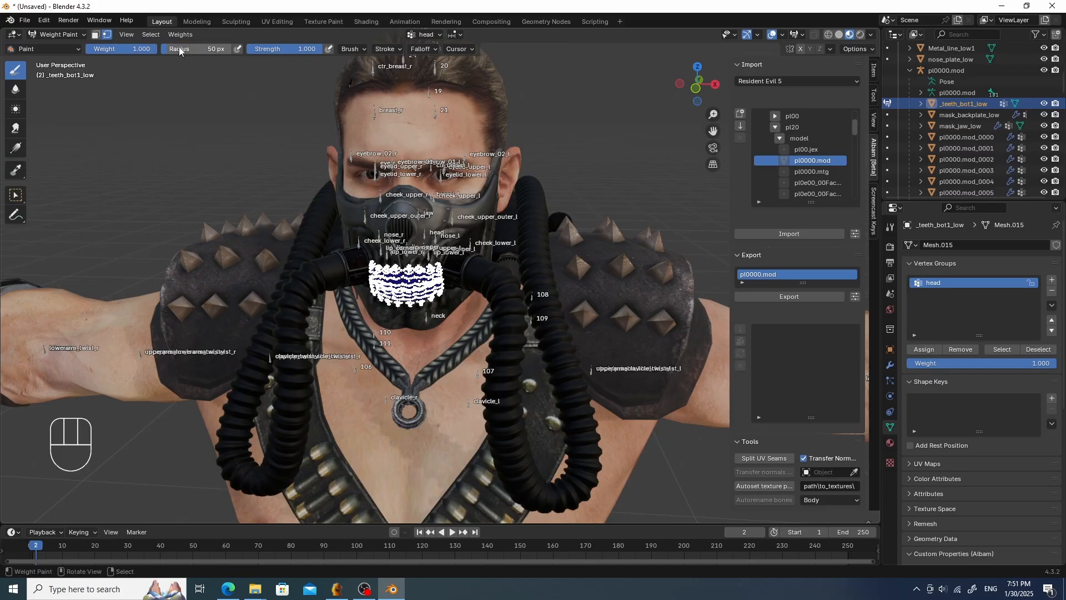
left_click(924, 349)
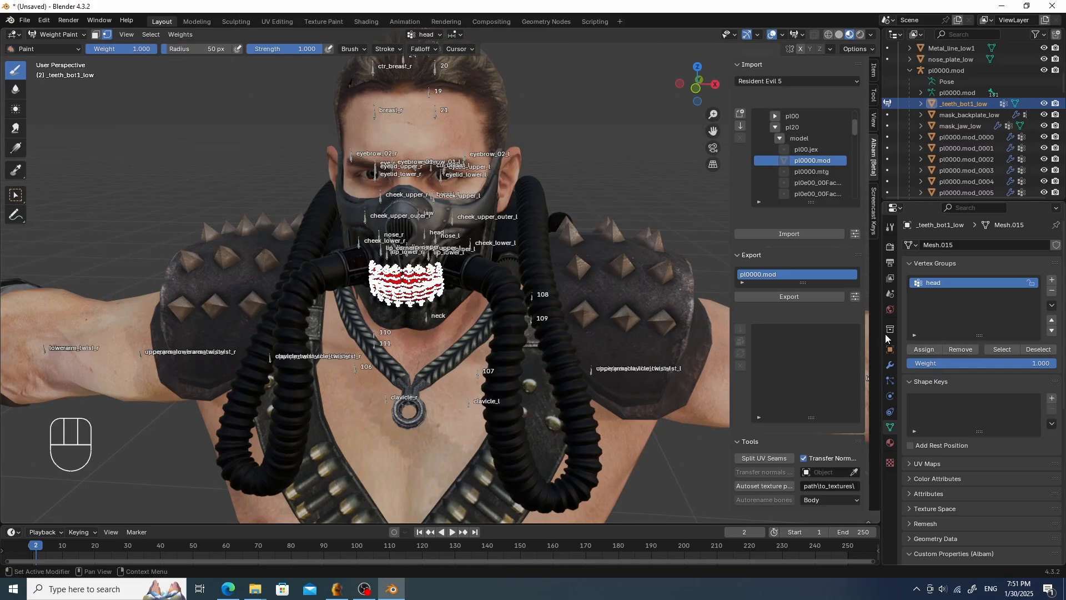
key("Tab")
- Test moving the armature's neck bone in Pose Mode, cancelling the move
left_click(468, 206)
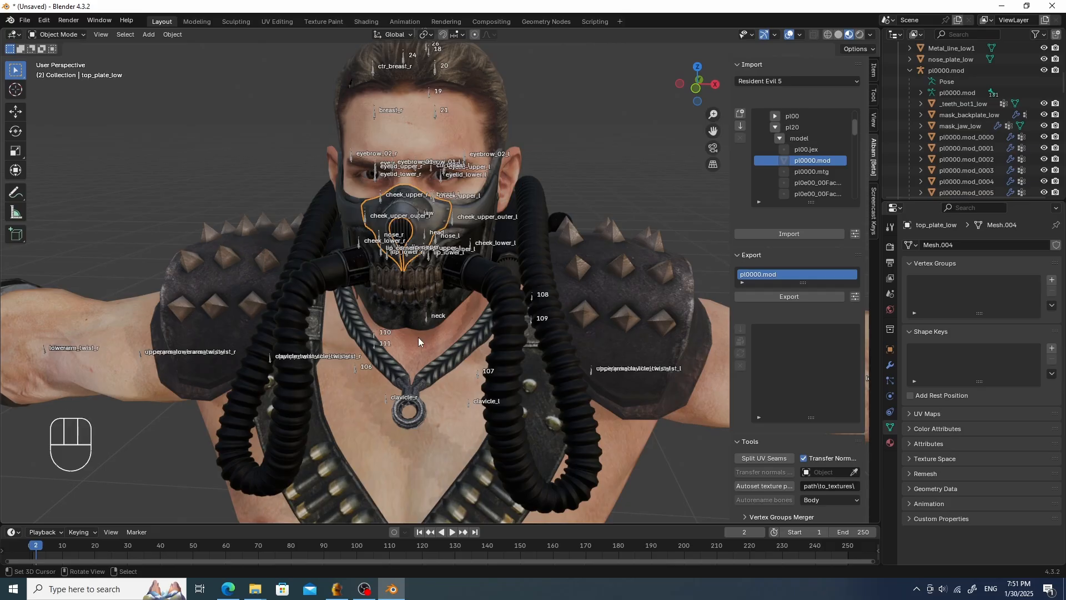
left_click(425, 321)
key("Tab")
left_click(430, 319)
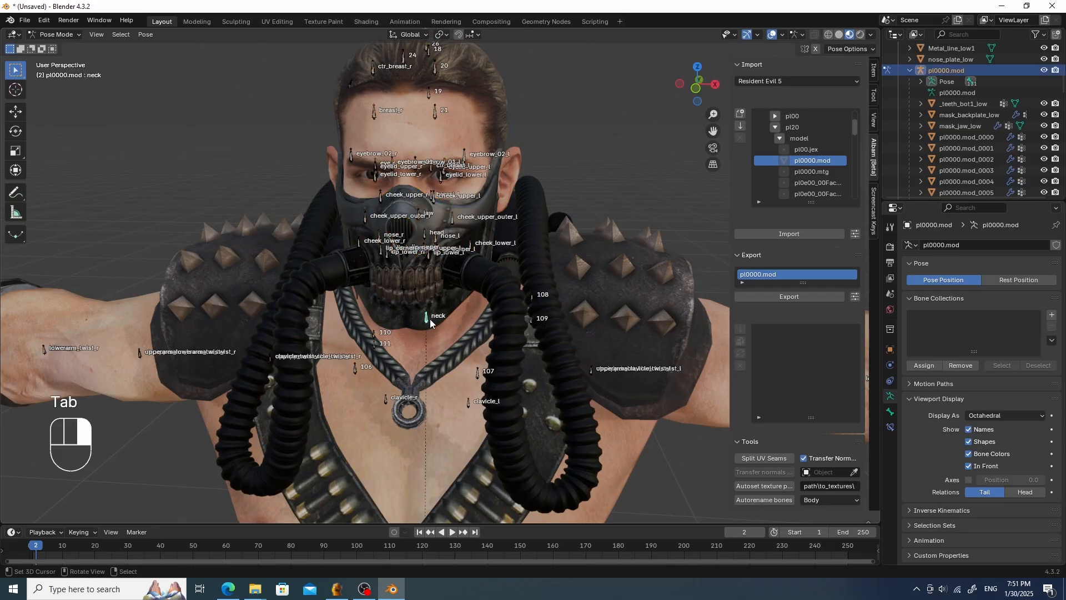
key("g")
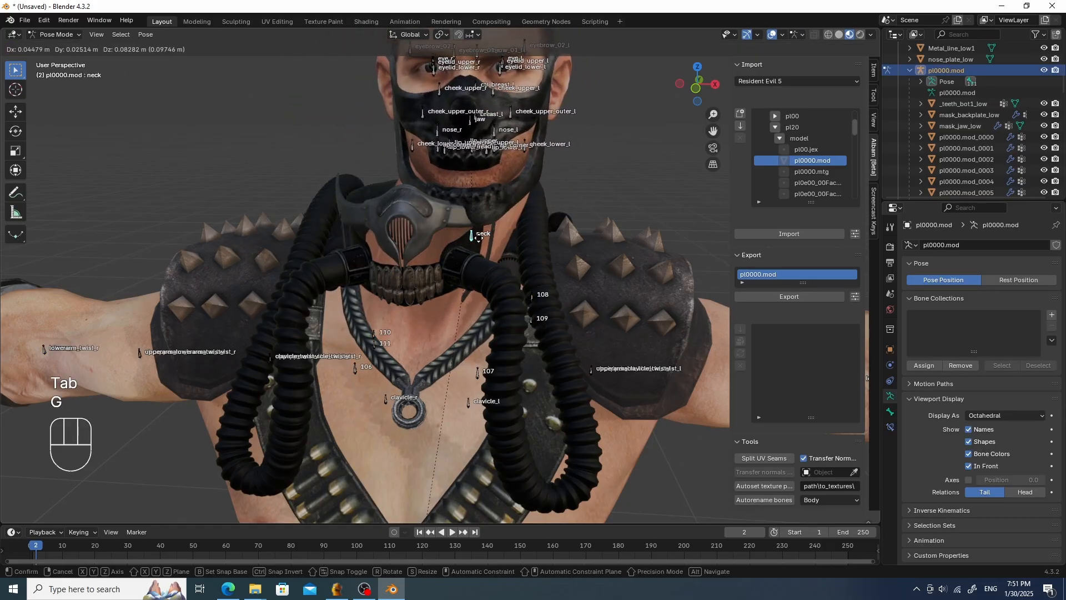
right_click(479, 239)
key("Tab")
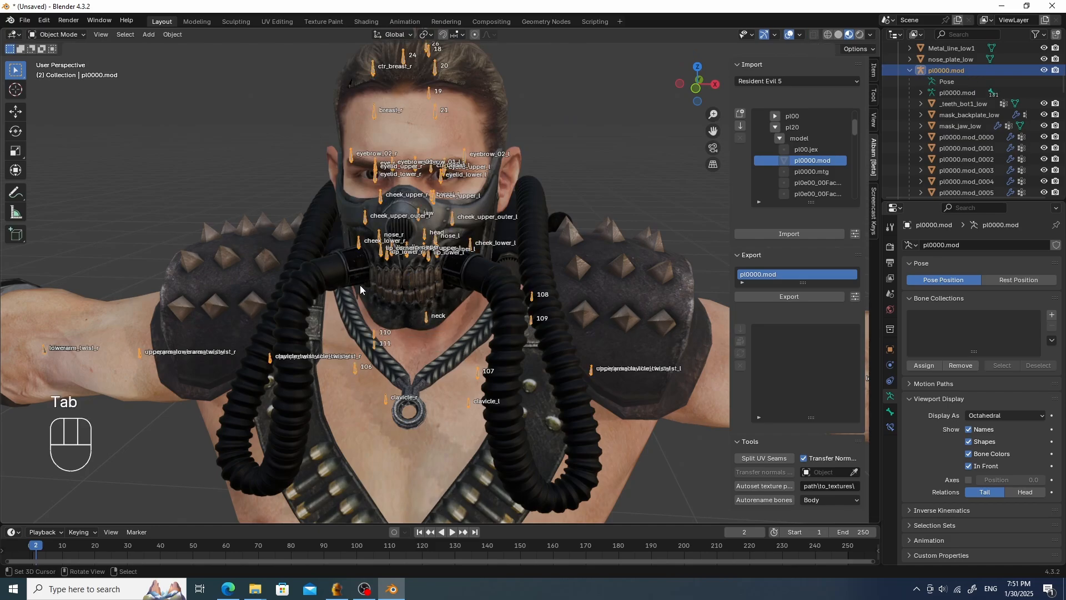
- Add an Armature modifier to the _teeth_bot1_low mesh with pl0000.mod as its object
left_click(403, 285)
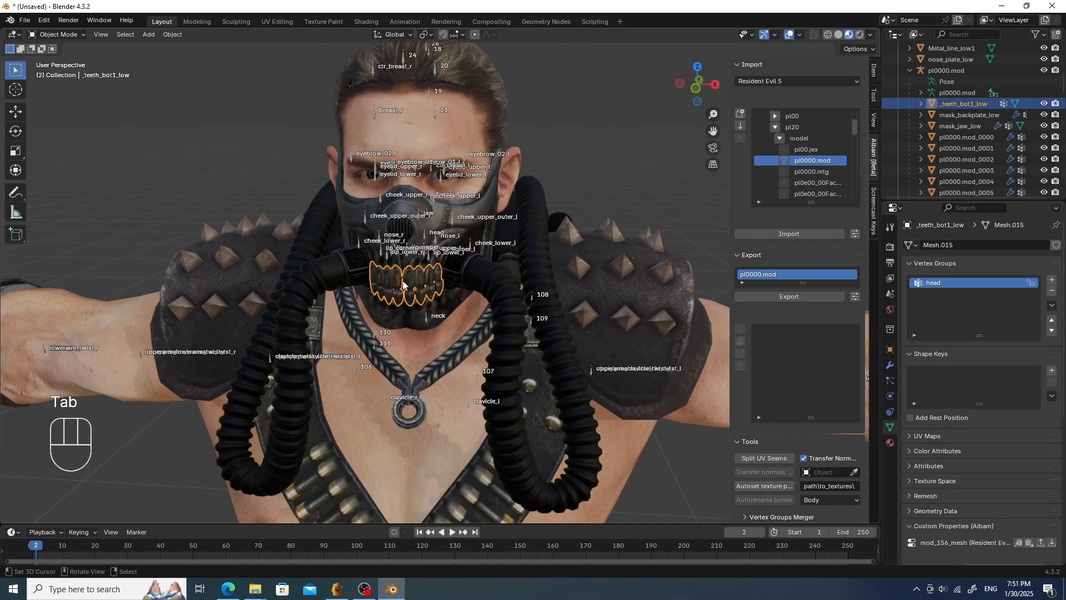
left_click(890, 364)
left_click(998, 245)
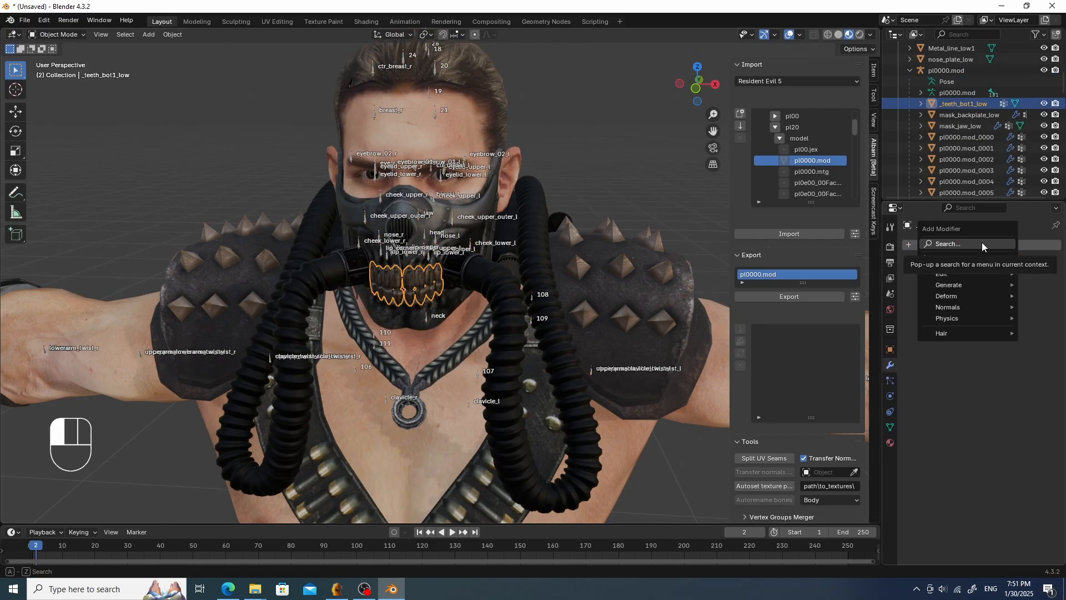
left_click(981, 243)
left_click(909, 266)
left_click(988, 280)
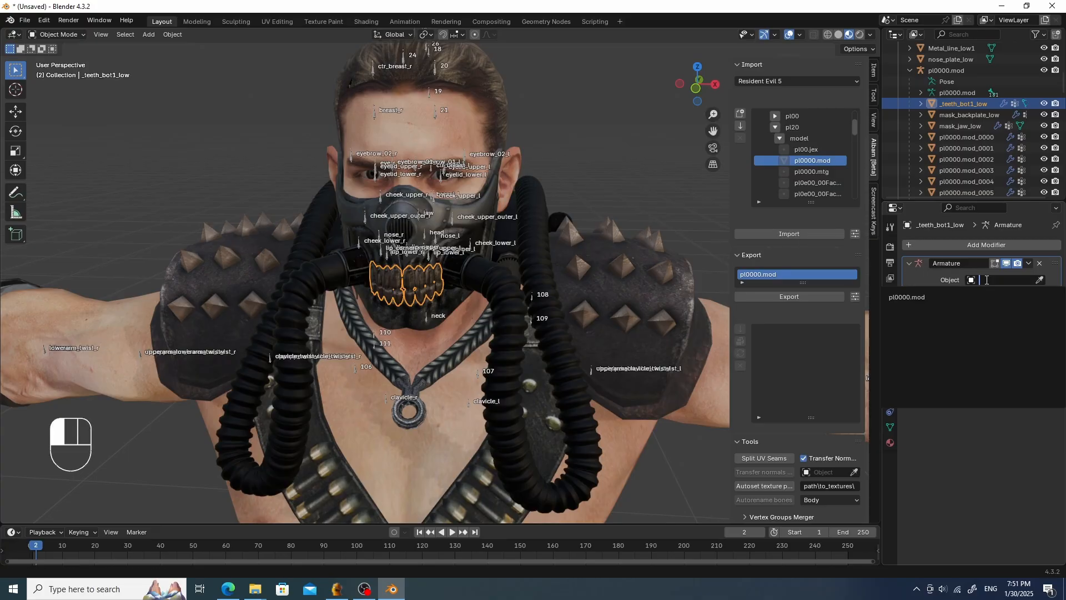
left_click(952, 294)
left_click(427, 322)
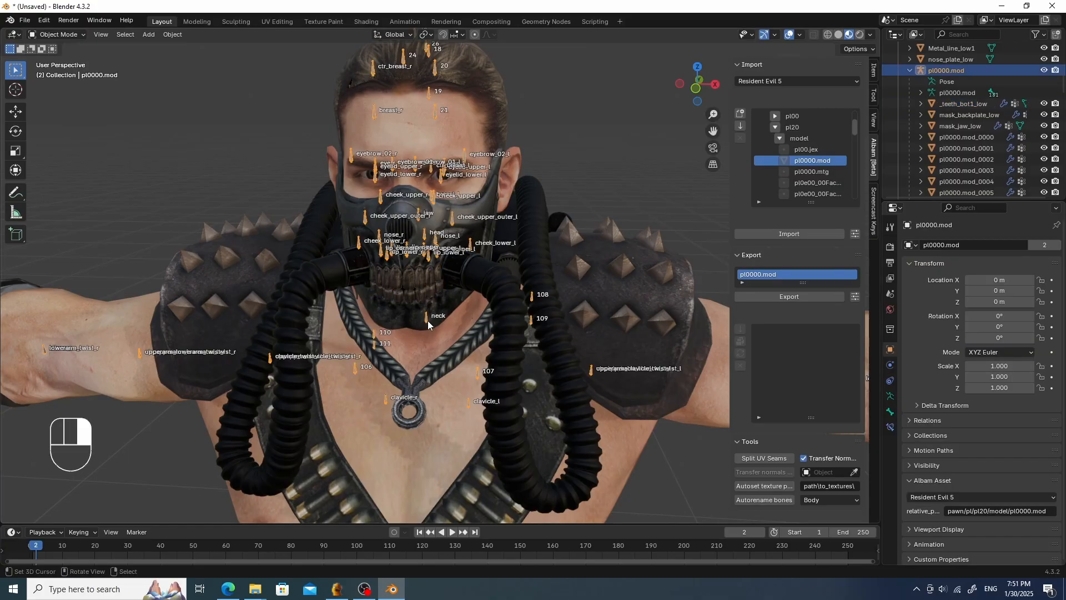
key("Tab")
key("g")
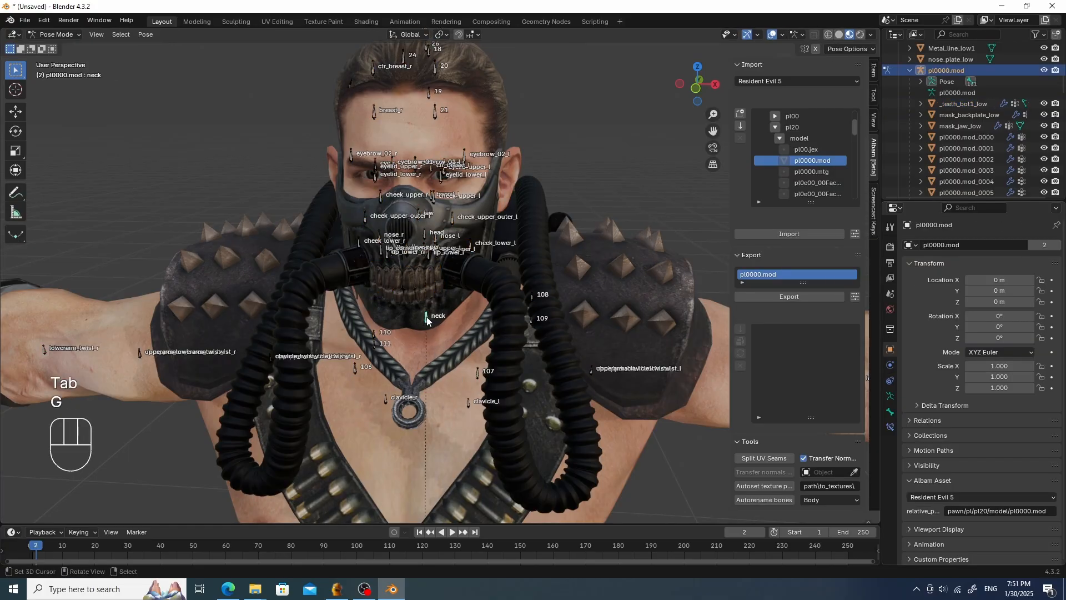
key("g")
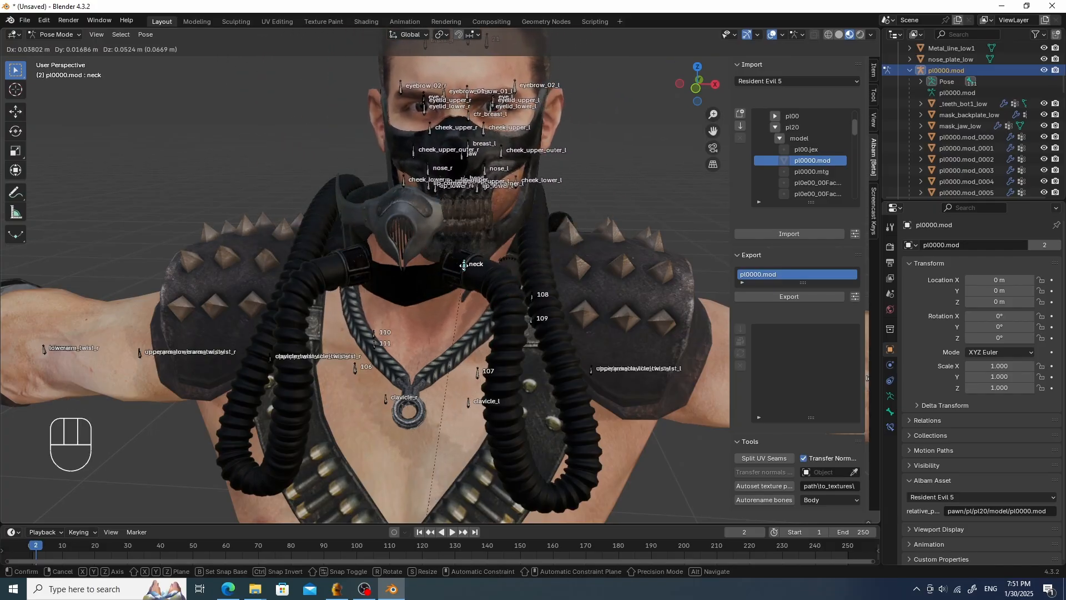
right_click(470, 258)
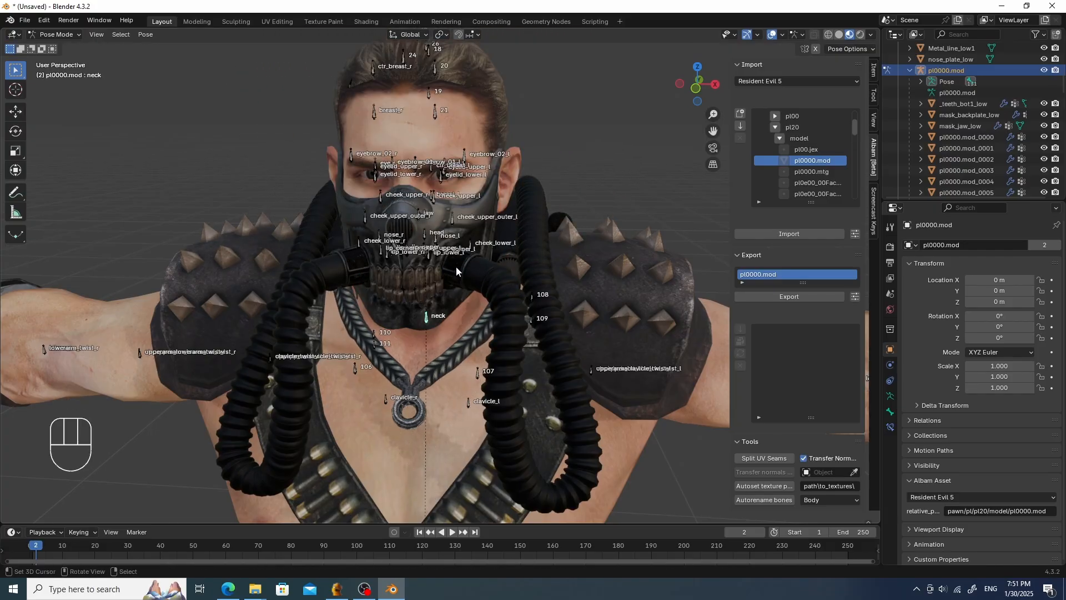
key("Tab")
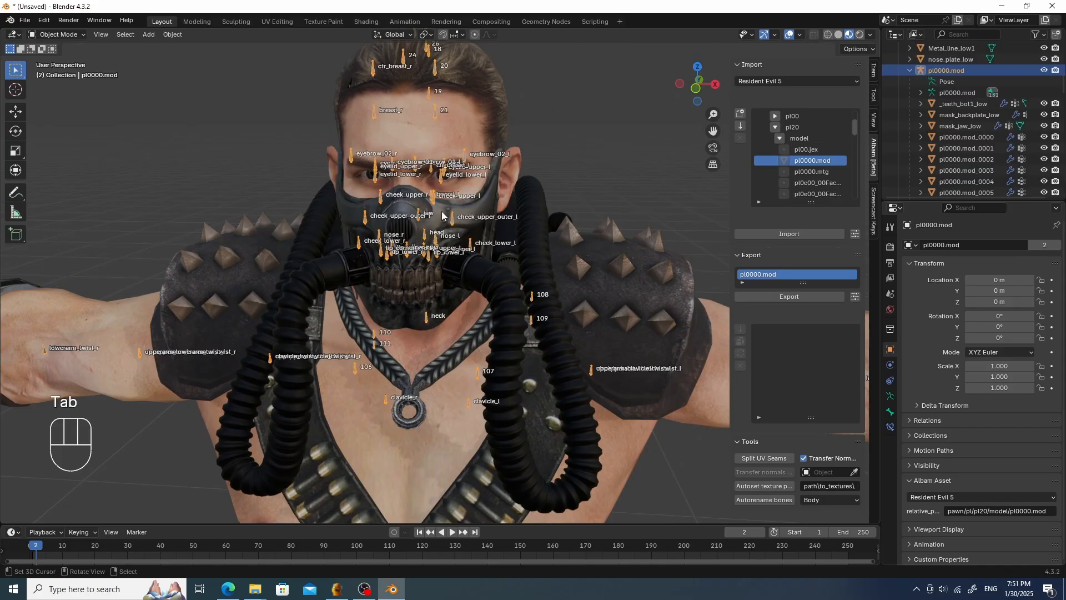
- Select the armature, enter Pose Mode and move the neck bone upward to check the bottom teeth follow it
left_click(466, 217)
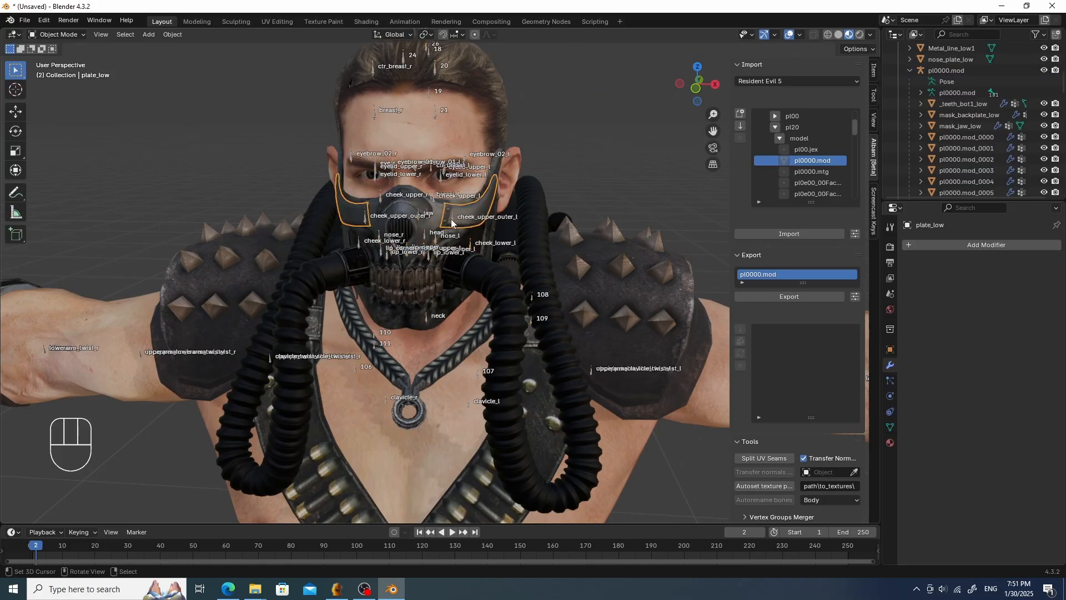
scroll(433, 216, "up", 3)
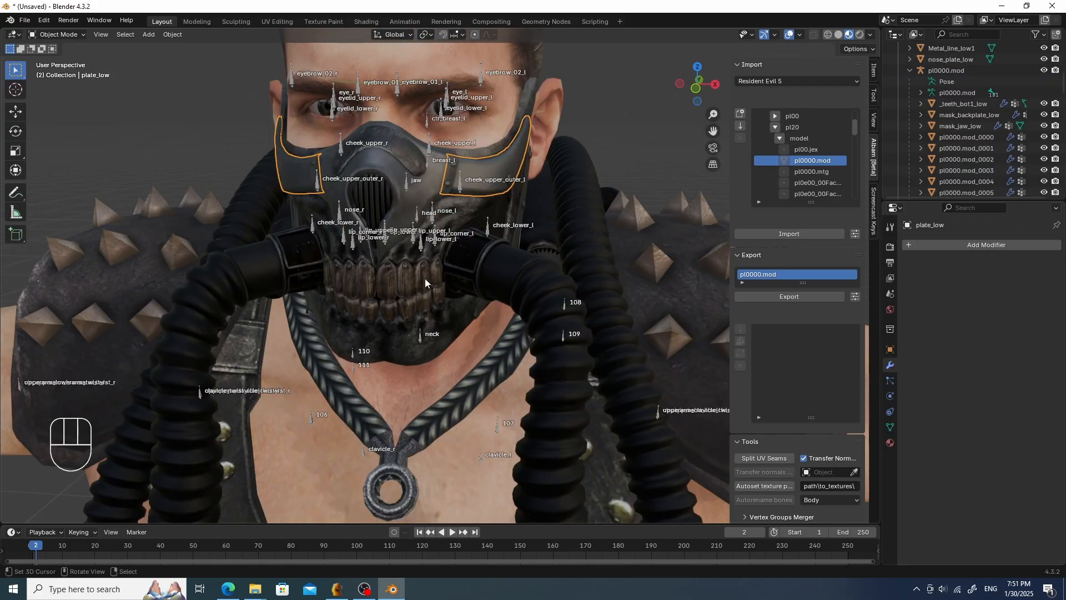
left_click(429, 336)
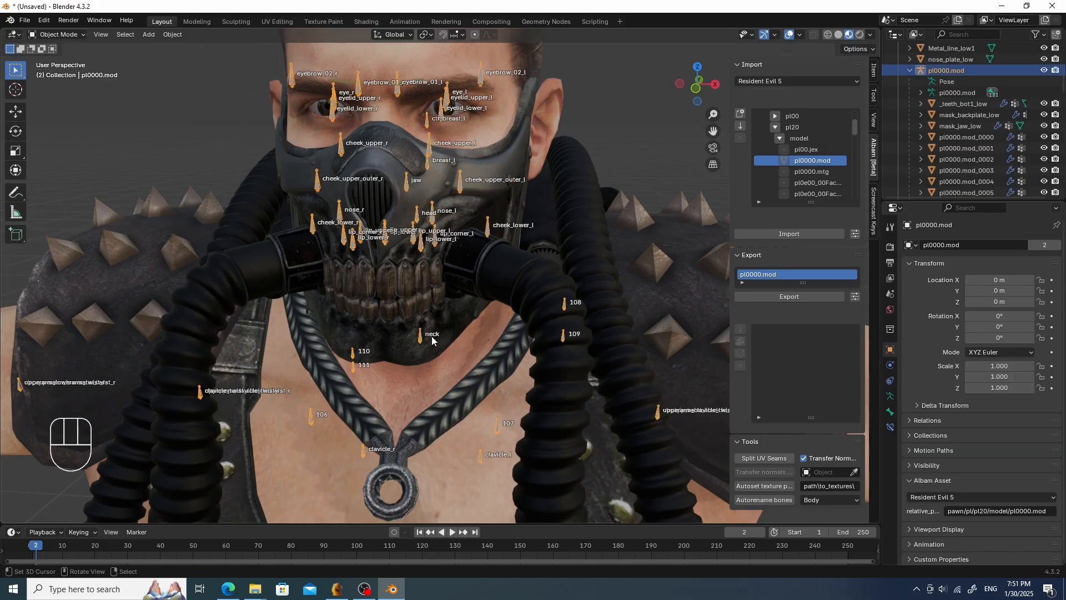
key("Tab")
left_click(421, 333)
key("g")
left_click(350, 286)
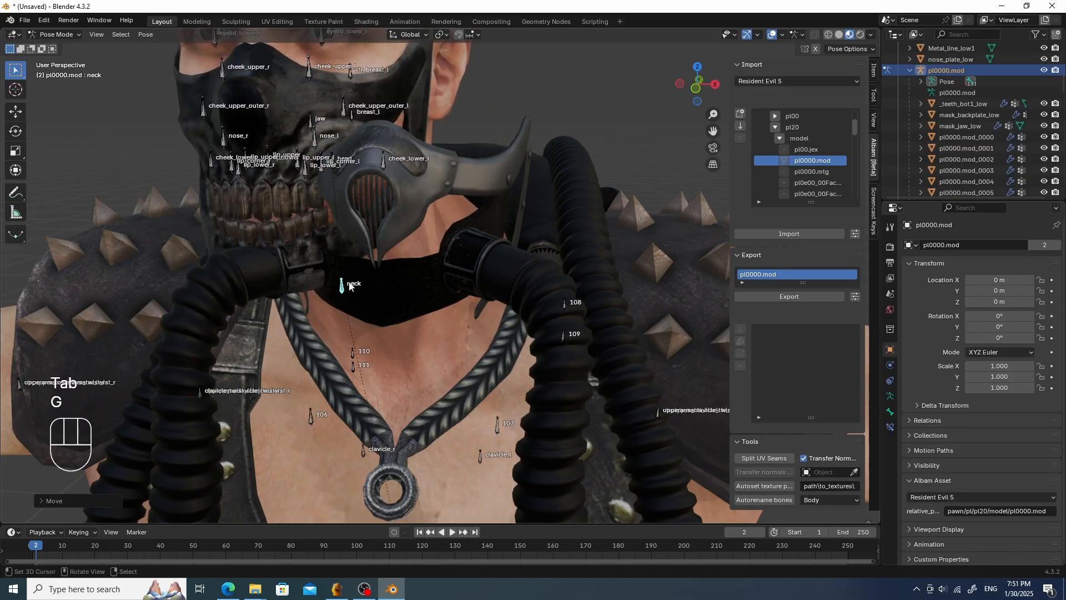
- Parent the top_plate_low mesh to the pl0000.mod armature using Object parenting
key("Tab")
left_click(407, 196)
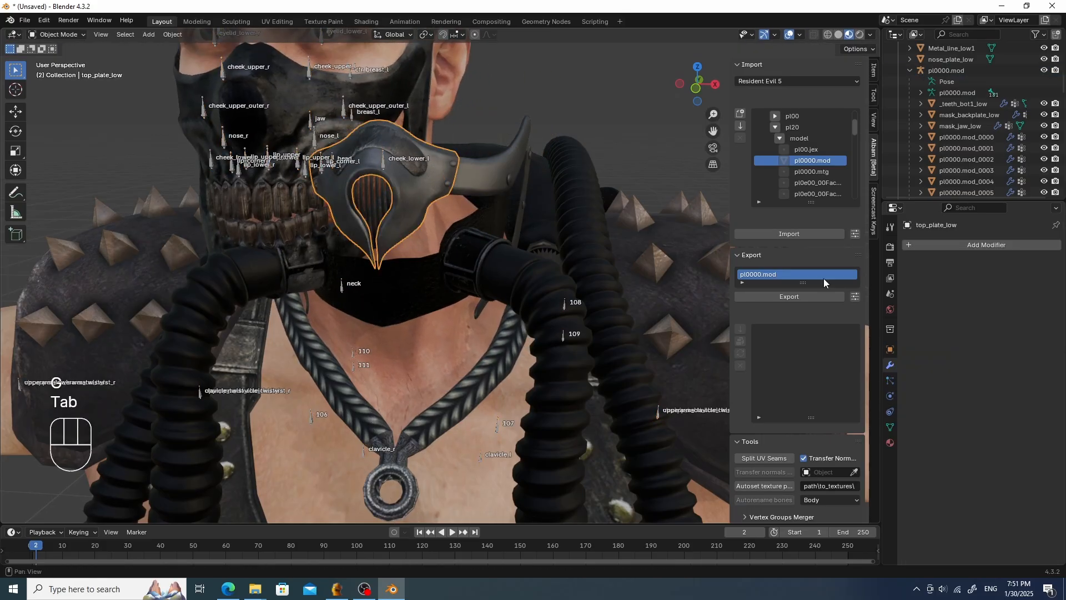
scroll(538, 340, "down", 3)
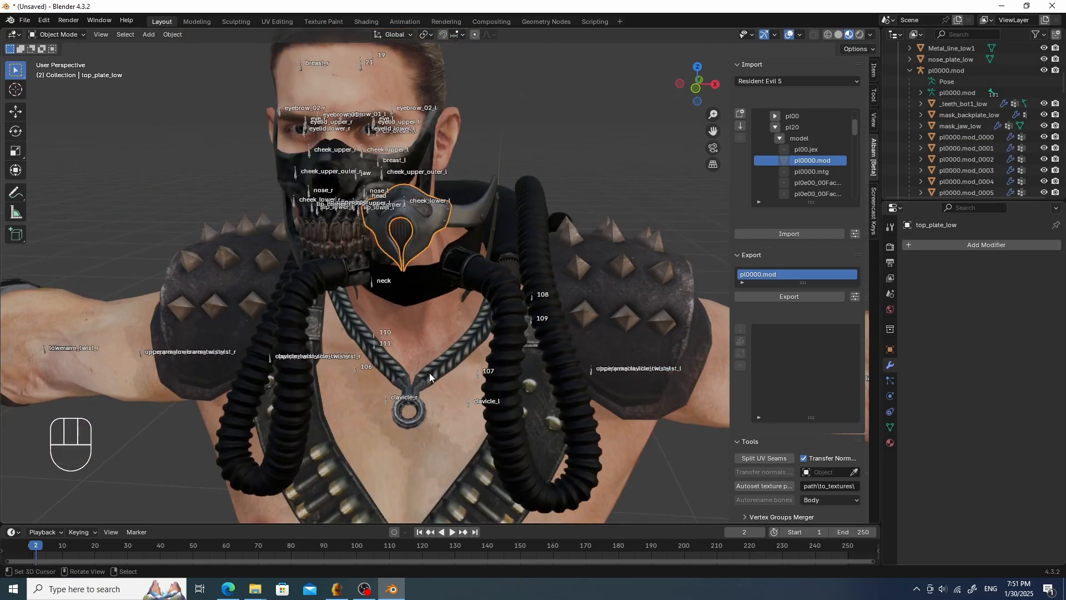
left_click(430, 227)
left_click(431, 228)
left_click(385, 401, "shift")
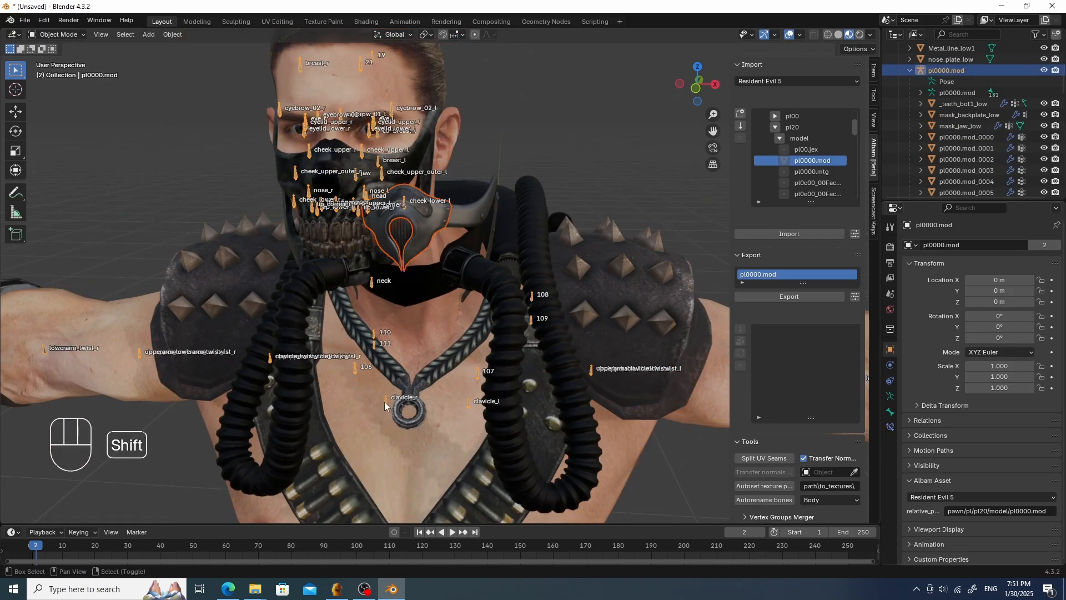
key("ctrl+p")
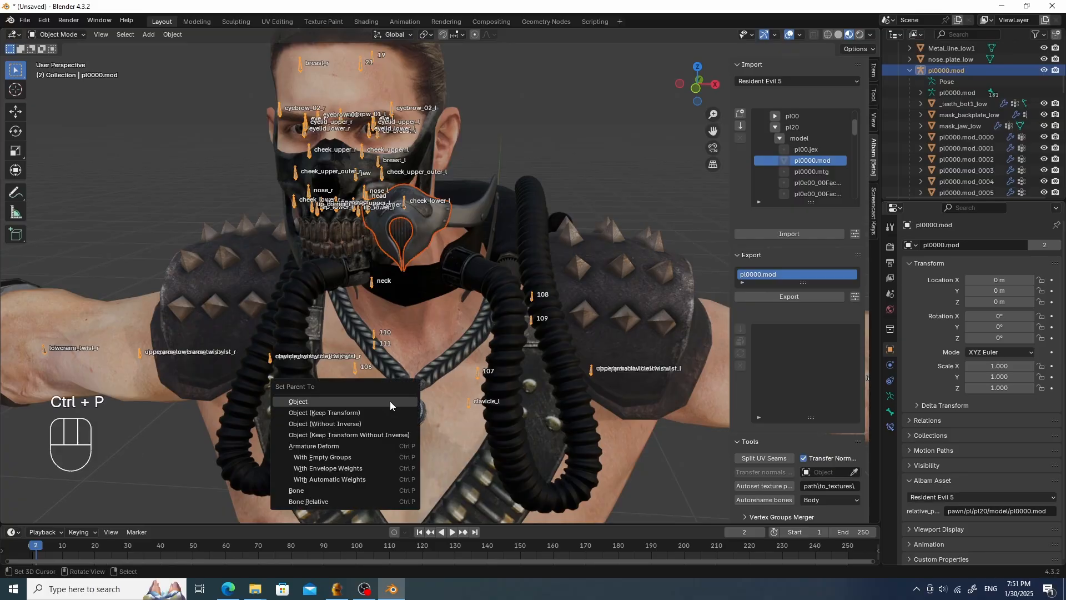
left_click(390, 401)
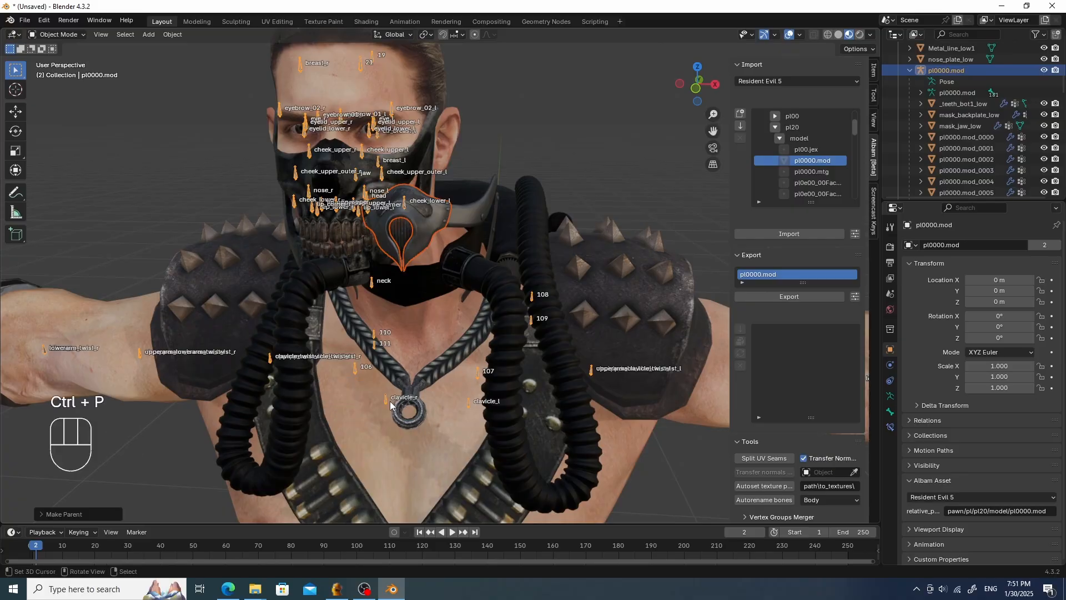
- Add an Armature modifier to the top_plate_low mesh with pl0000.mod as its object
left_click(890, 395)
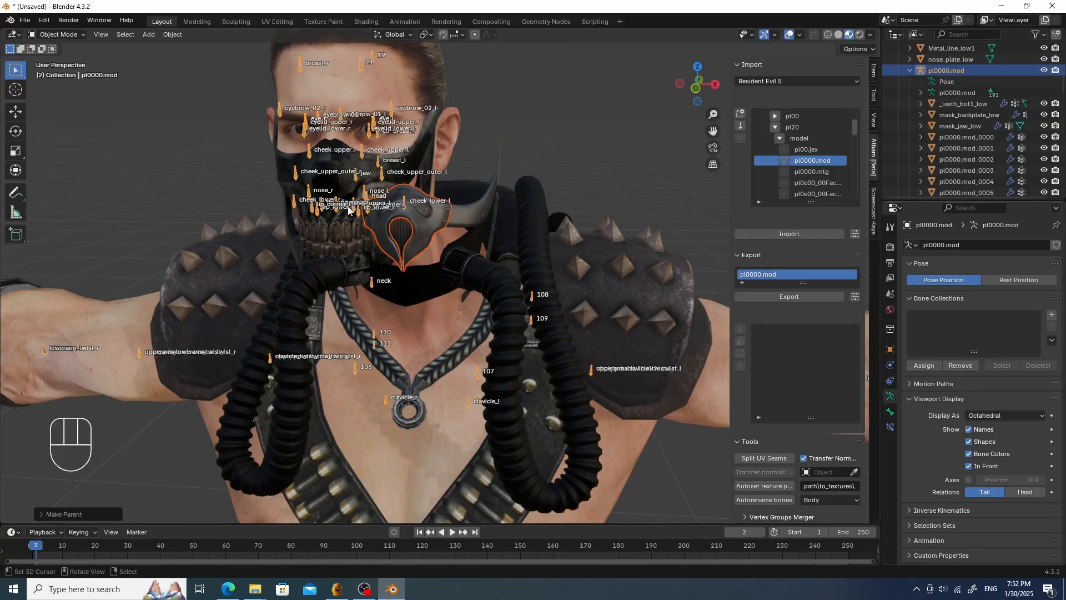
left_click(417, 224)
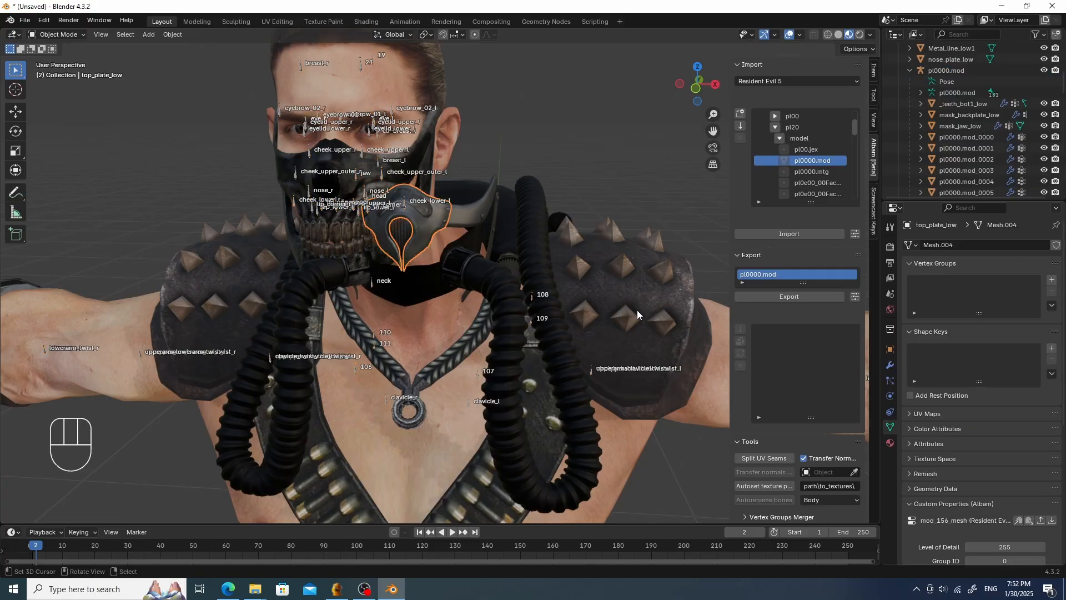
left_click(890, 365)
left_click(963, 246)
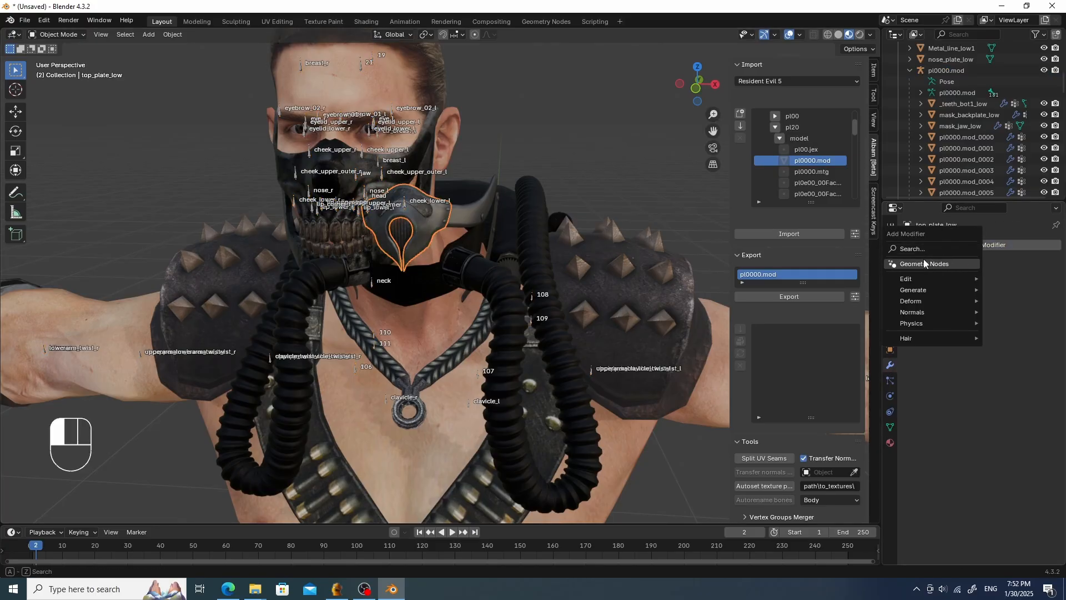
left_click(925, 249)
left_click(890, 270)
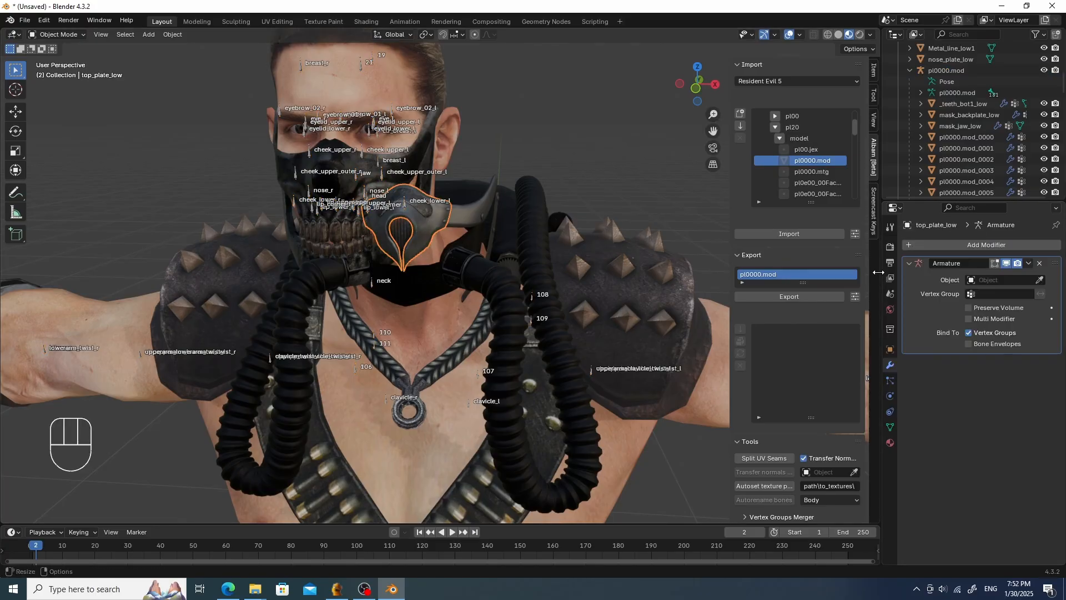
left_click(985, 280)
left_click(939, 295)
left_click(890, 425)
- Create a vertex group named head on the top_plate_low mesh
left_click(1052, 280)
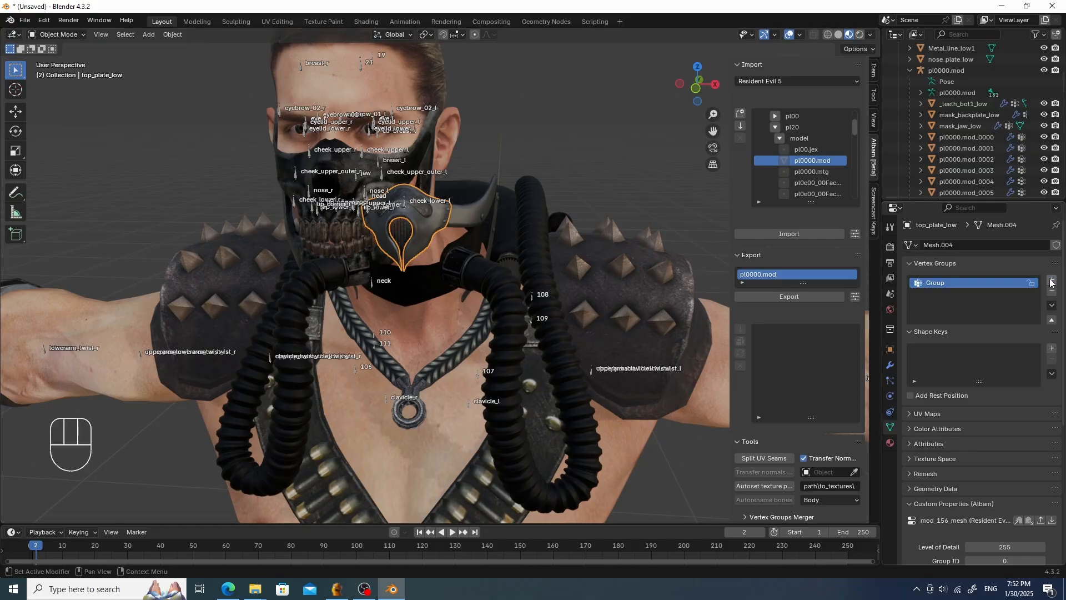
double_click(955, 284)
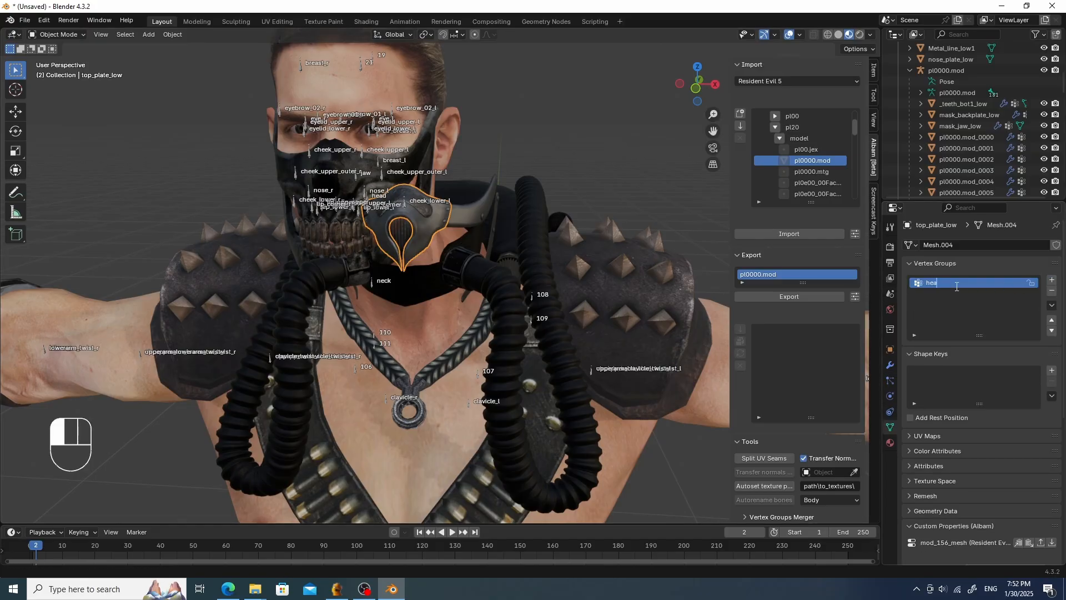
type("head")
left_click(957, 286)
- In Weight Paint with vertex selection masking, select all top plate vertices and assign them to the head group
key("Tab")
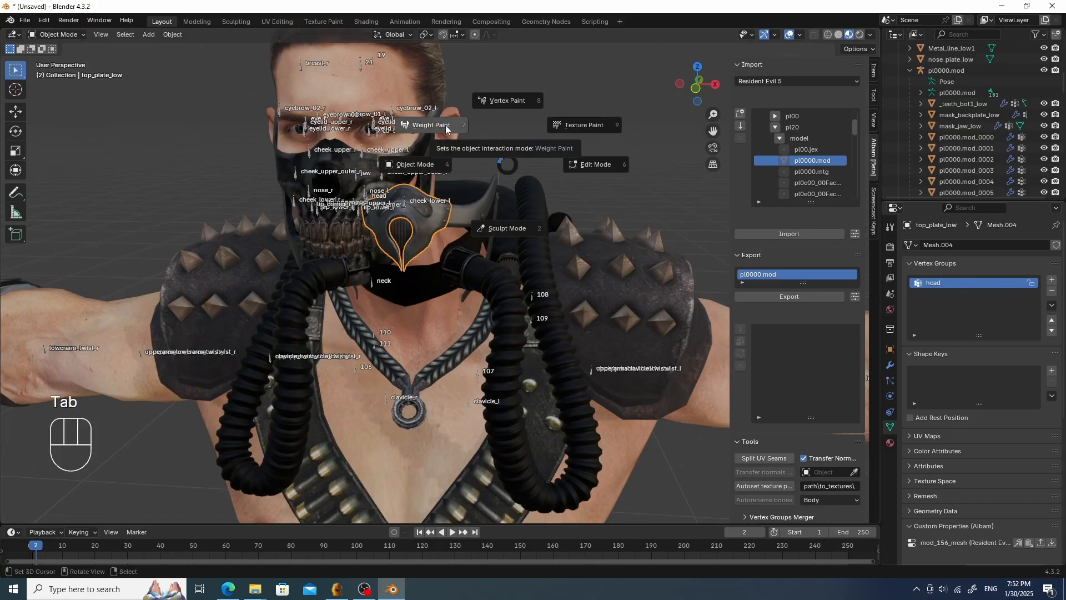
left_click(416, 127)
left_click(108, 36)
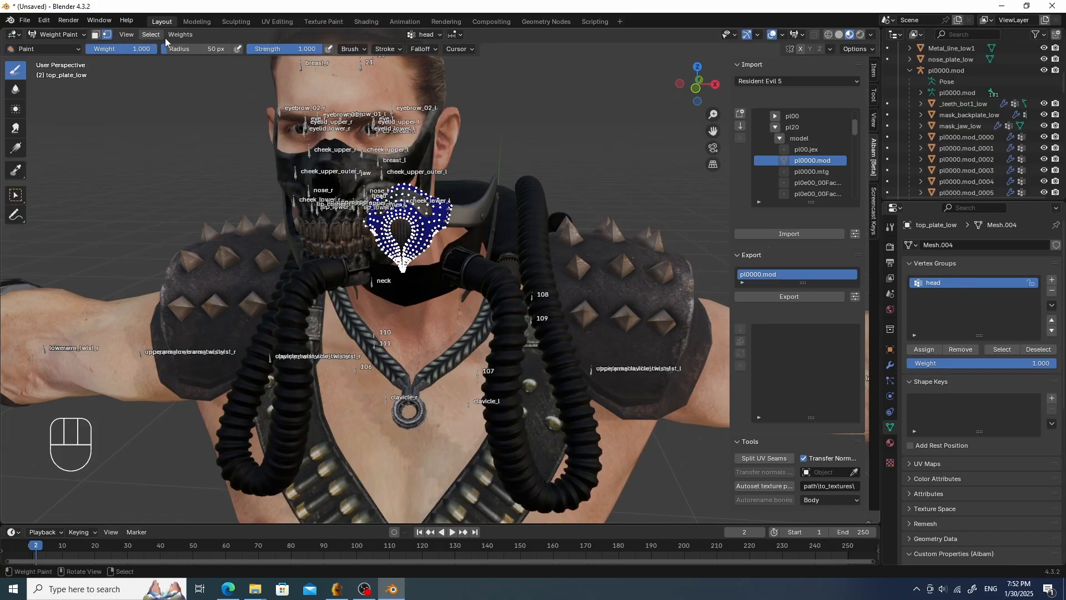
left_click(152, 34)
left_click(161, 49)
left_click(925, 350)
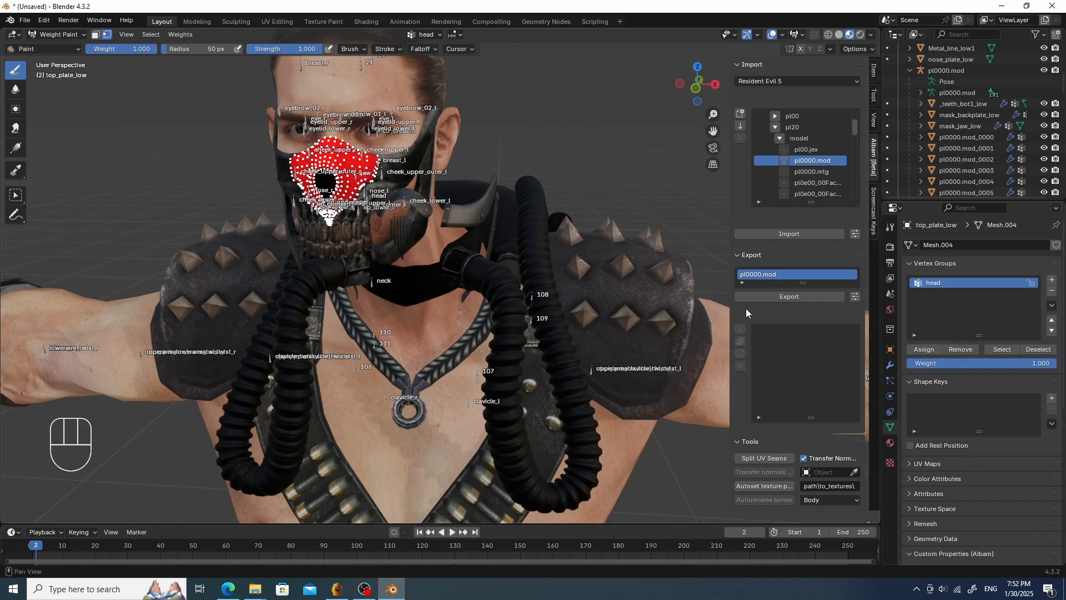
- Parent the grid_low mesh to the pl0000.mod armature using Object parenting
key("Tab")
left_click(500, 250)
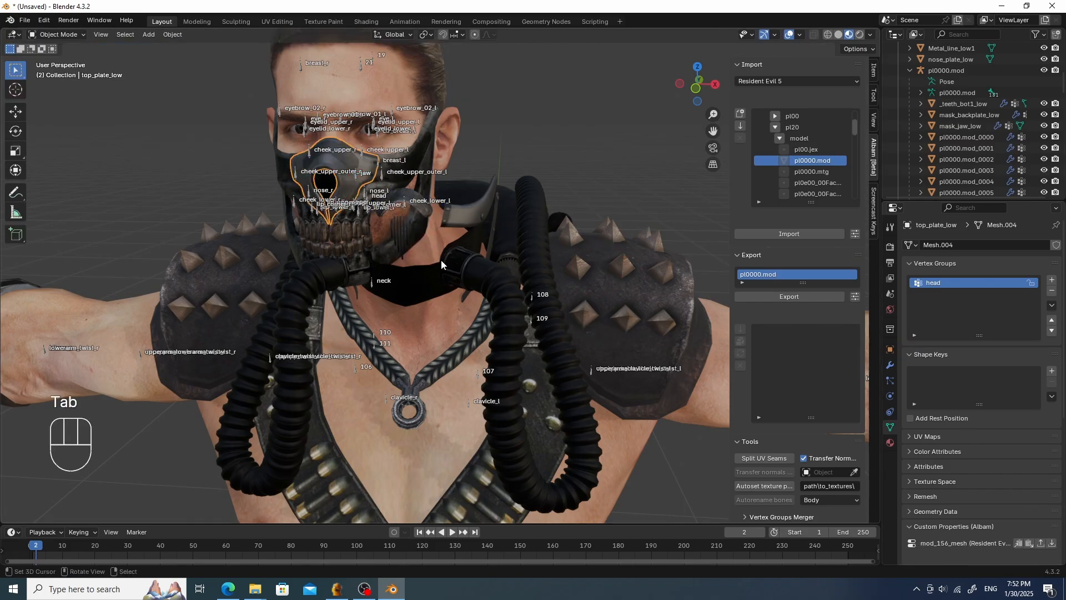
left_click(458, 219)
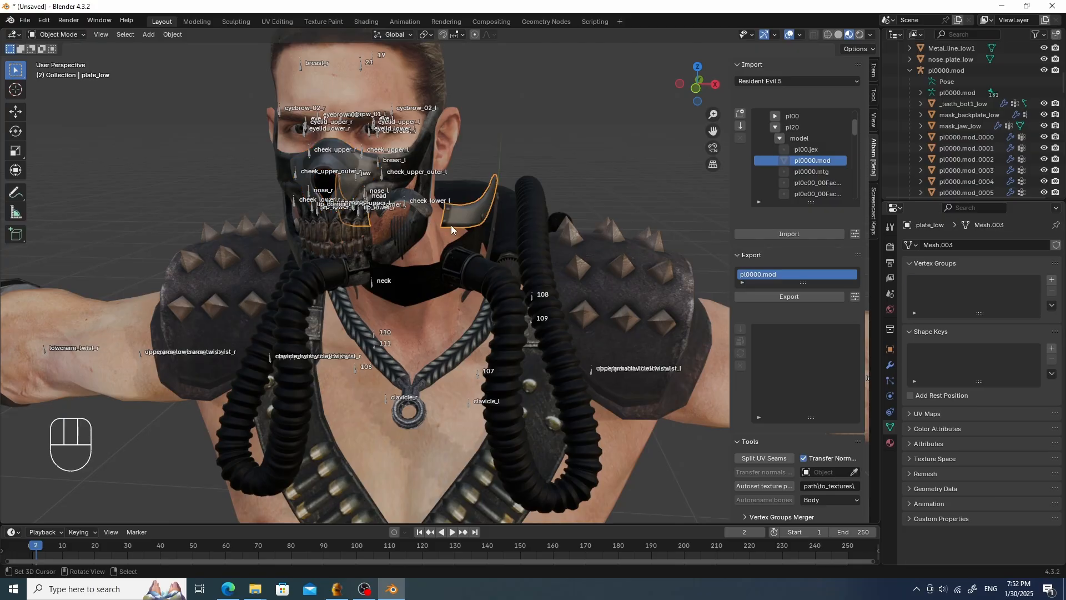
scroll(451, 225, "up", 3)
middle_click_drag(451, 225, 477, 254, "shift")
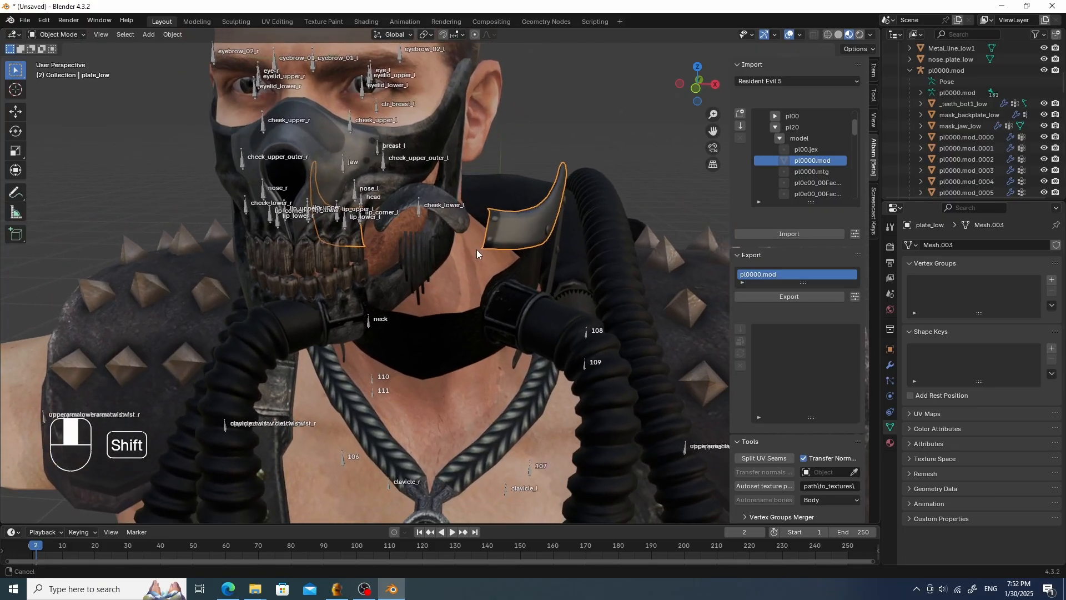
left_click(432, 255)
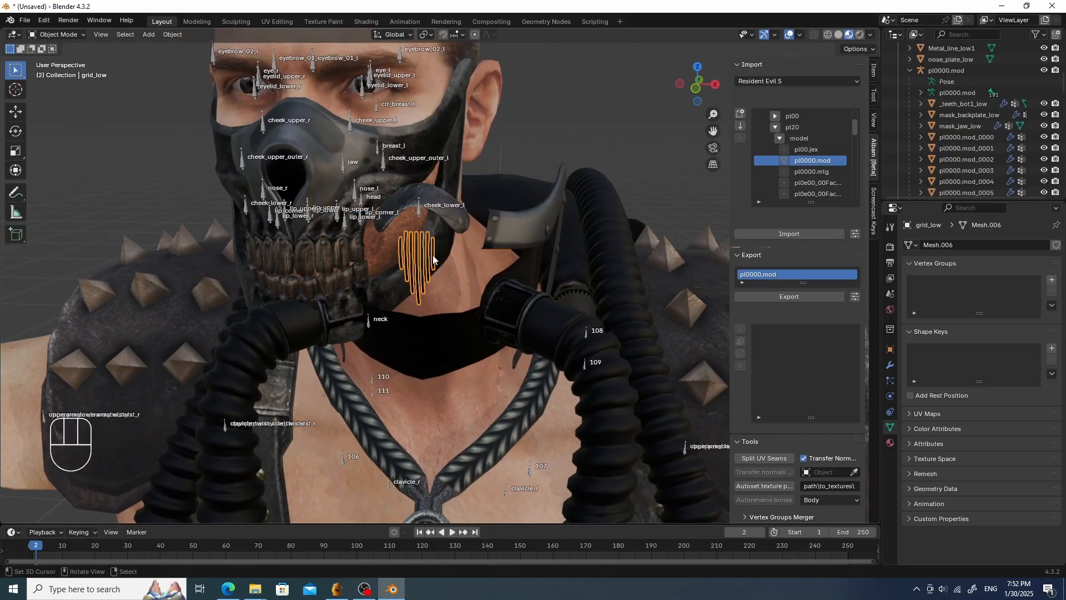
left_click(372, 378, "shift")
key("ctrl+p")
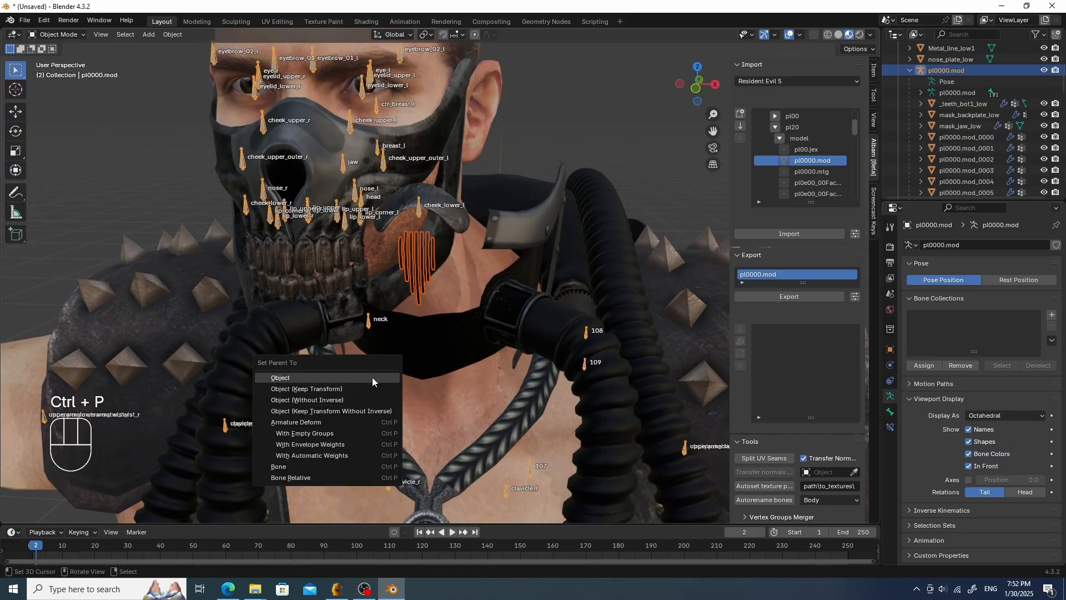
left_click(371, 378)
- Create a vertex group named head on the grid_low mesh
scroll(439, 318, "down", 3)
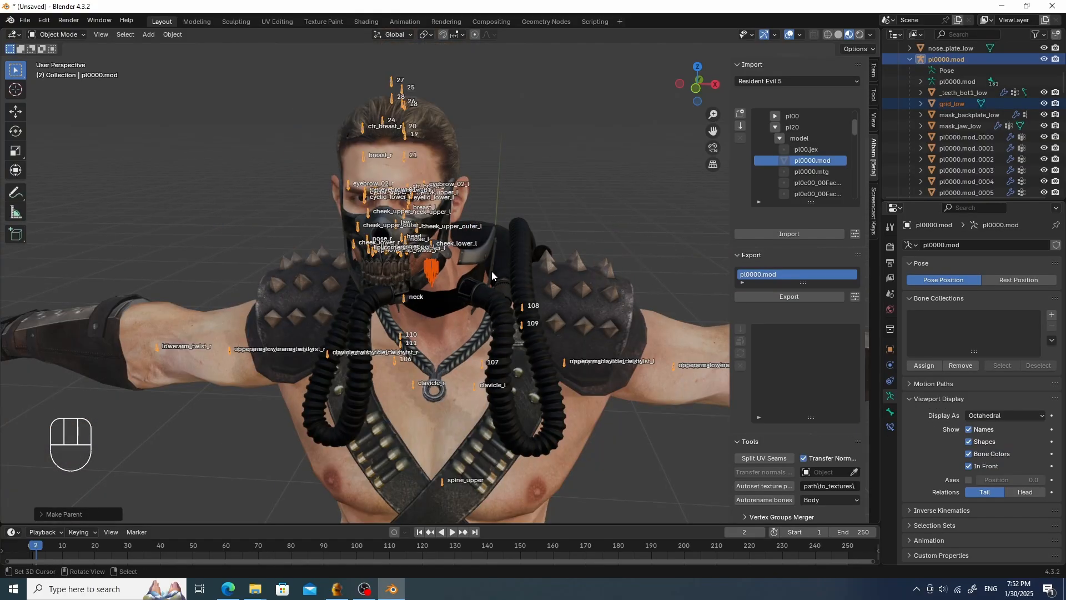
scroll(492, 271, "up", 2)
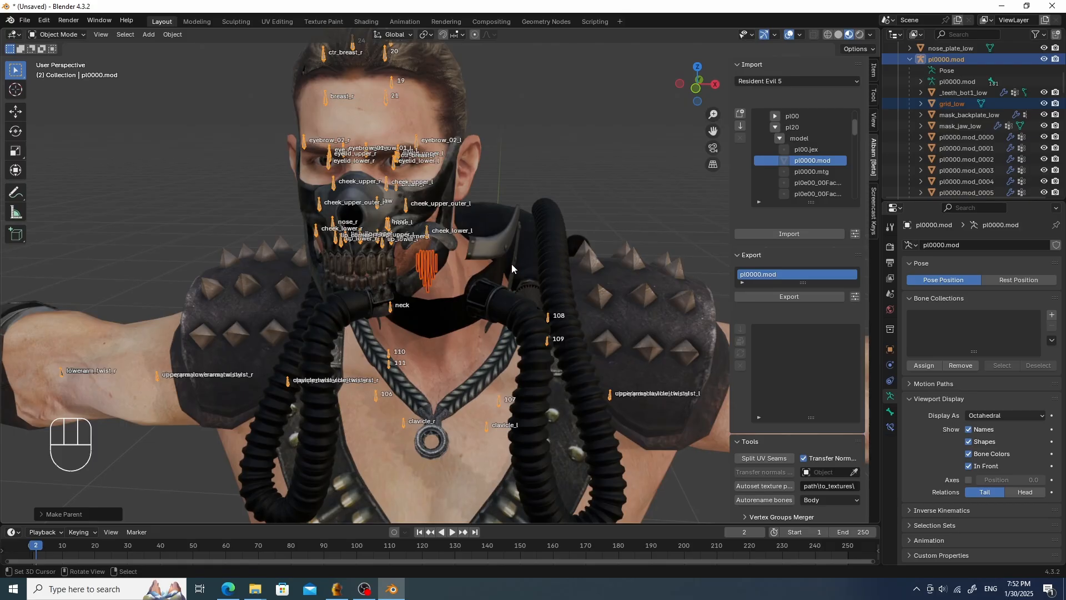
left_click(888, 399)
left_click(638, 239)
left_click(435, 267)
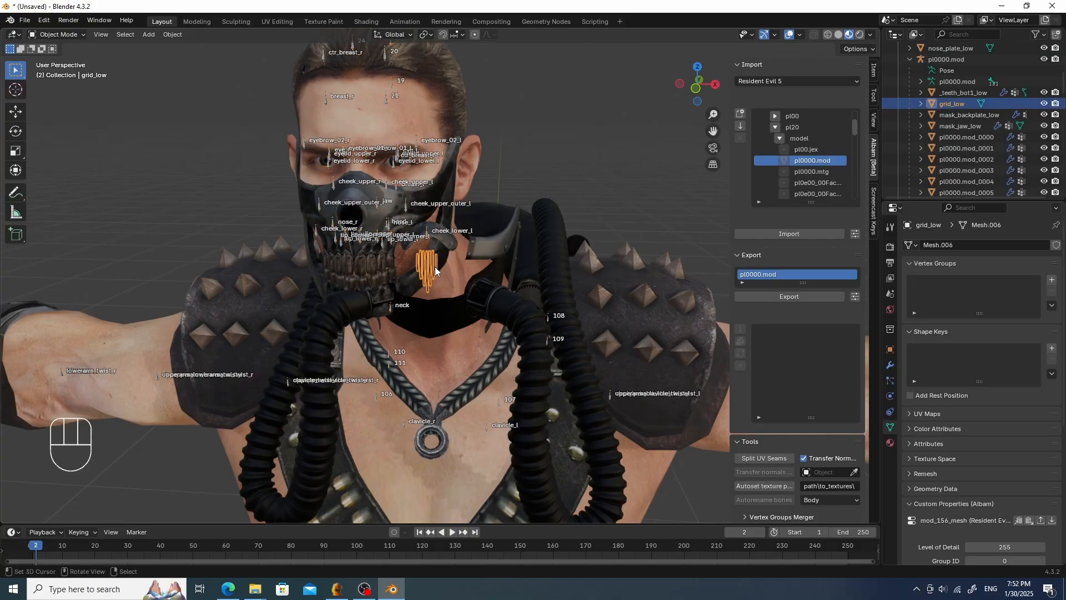
left_click(1052, 280)
double_click(949, 283)
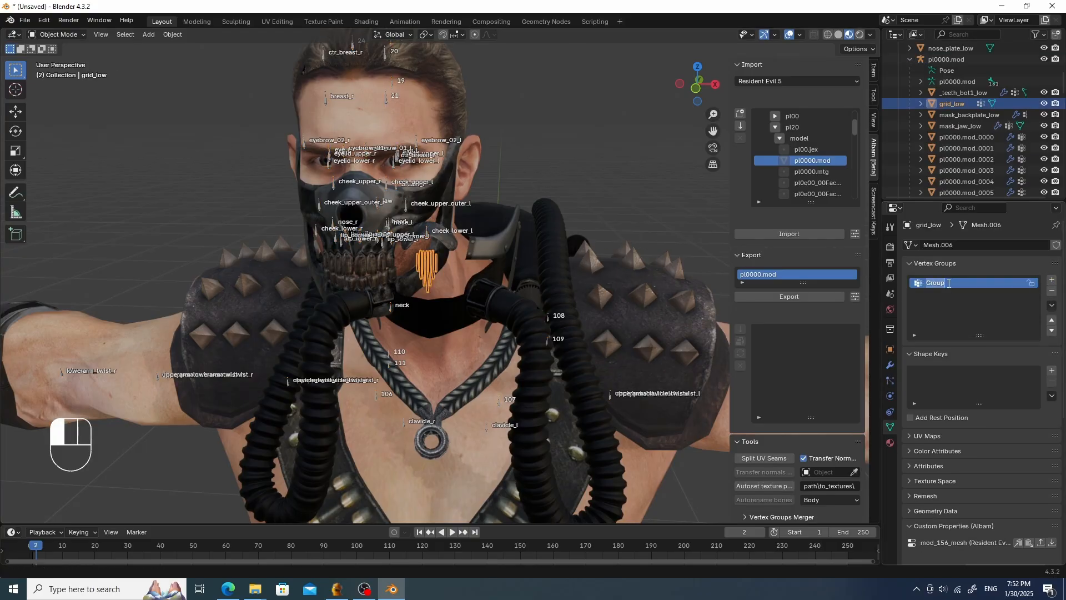
type("head")
key("Return")
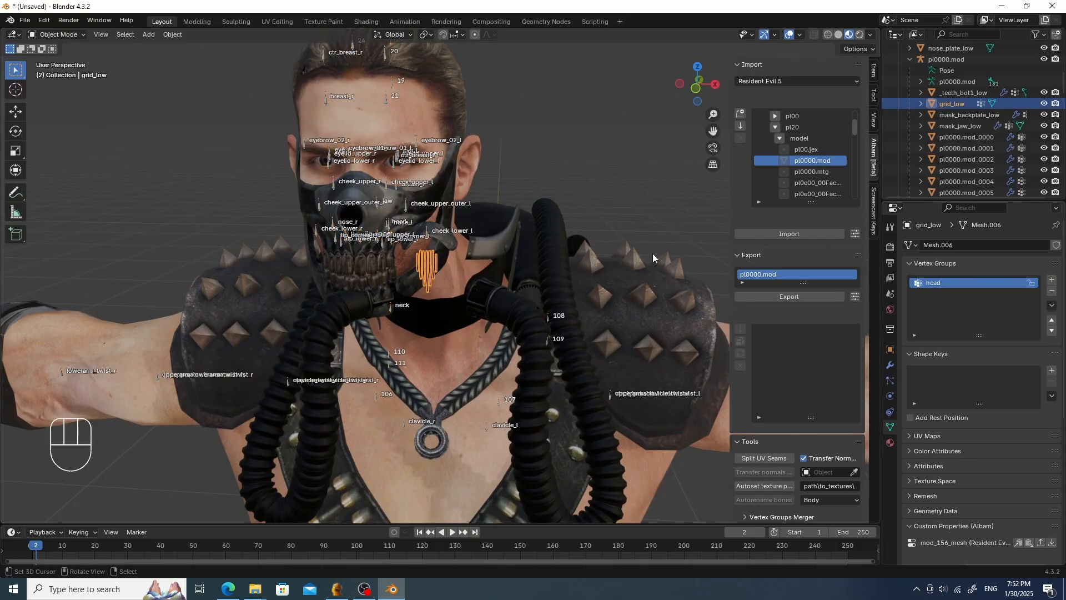
- Switch the grid_low mesh to Weight Paint and select all its vertices for the head group
key("Tab")
left_click(603, 222)
key("a")
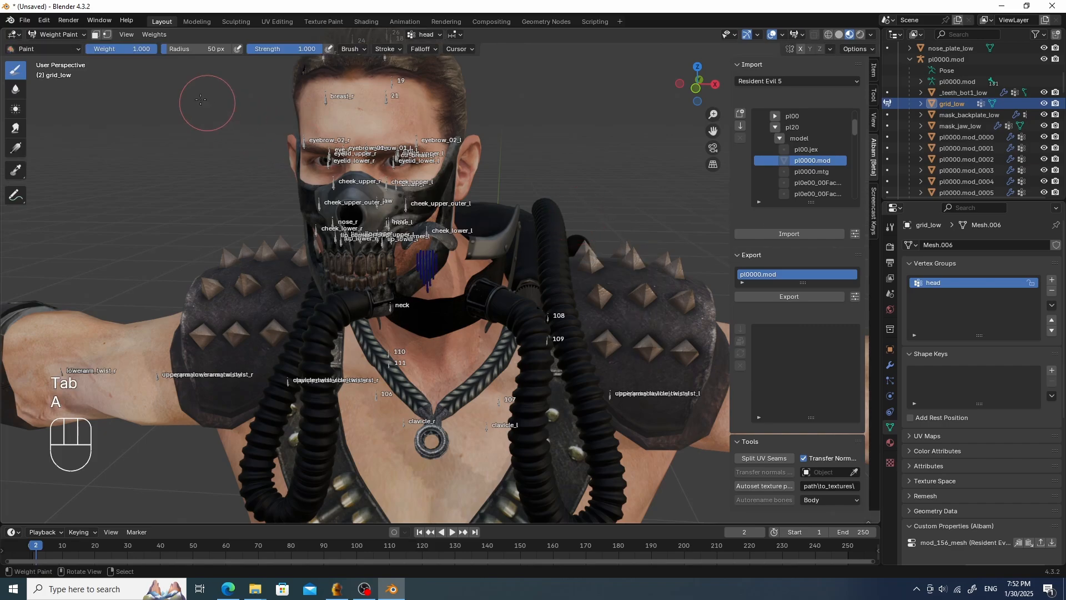
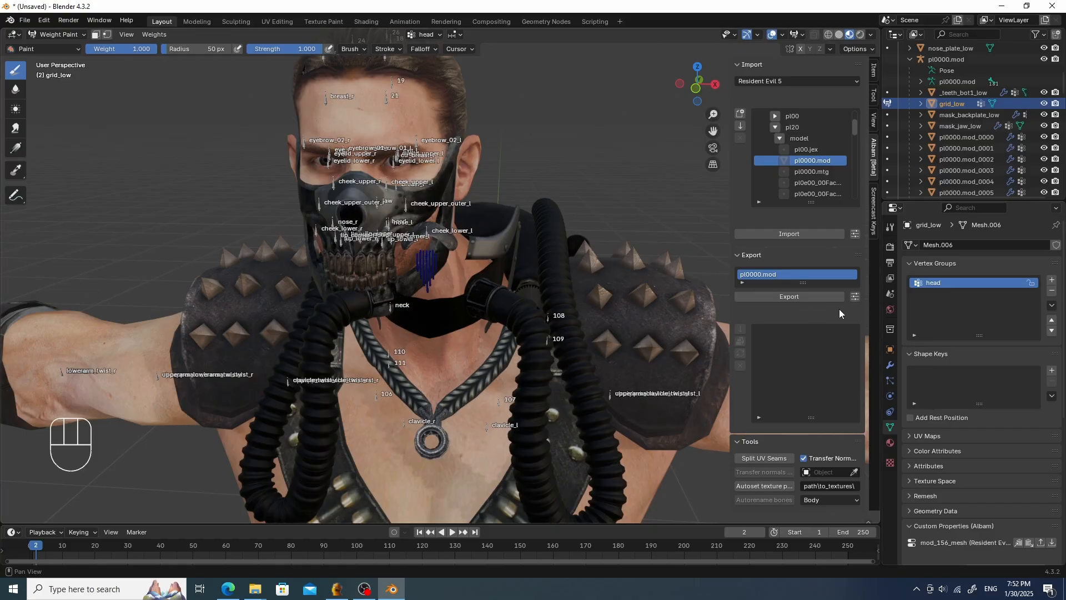
- Assign all grid_low vertices to the head vertex group using vertex selection masking
left_click(107, 34)
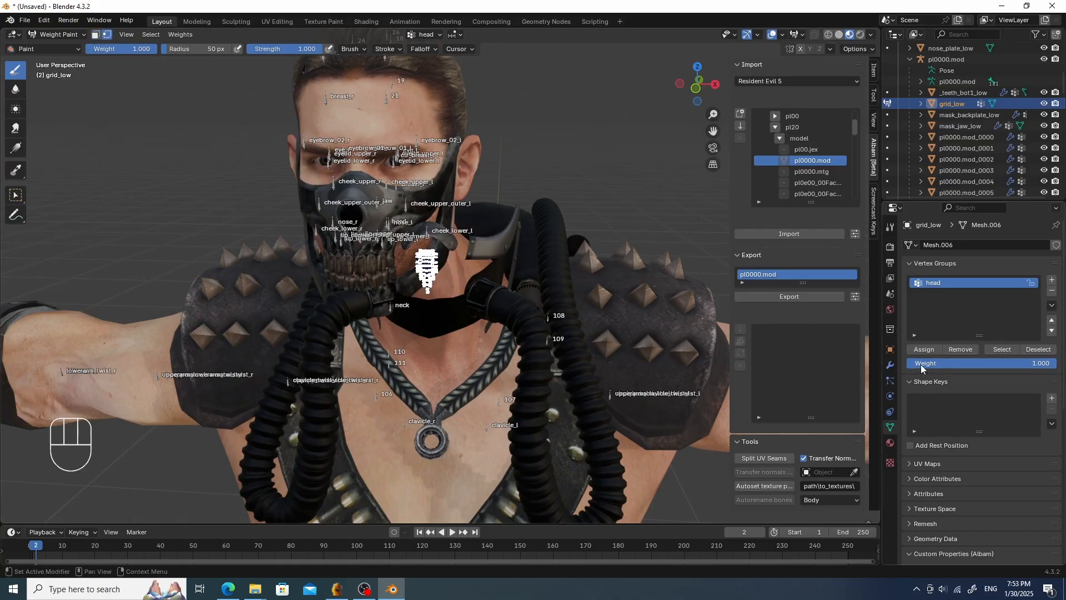
left_click(927, 350)
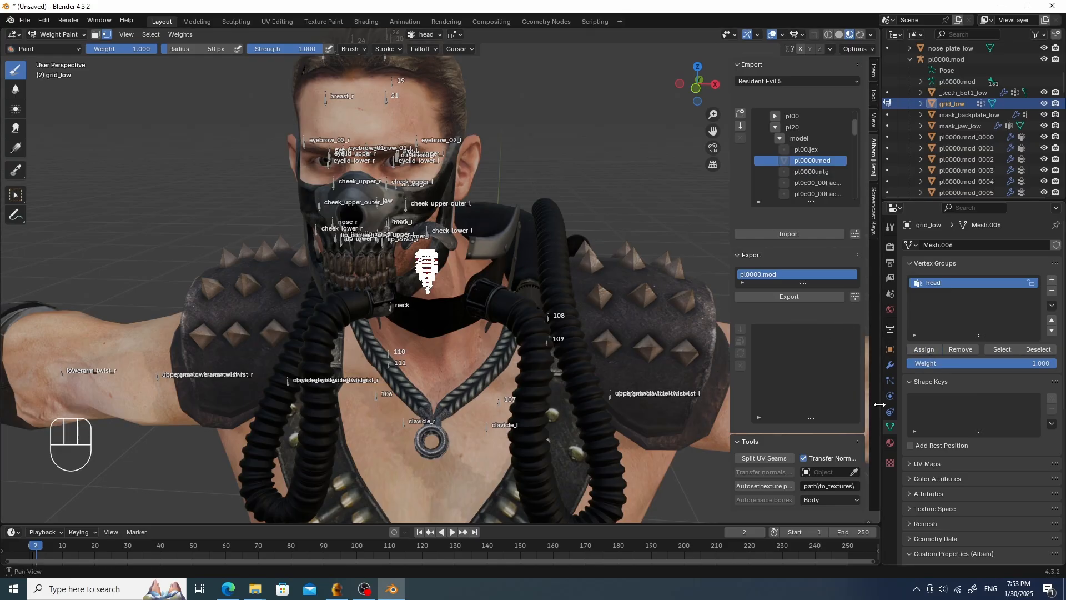
- Add an Armature modifier to grid_low and set its object to pl0000.mod
left_click(890, 365)
left_click(975, 249)
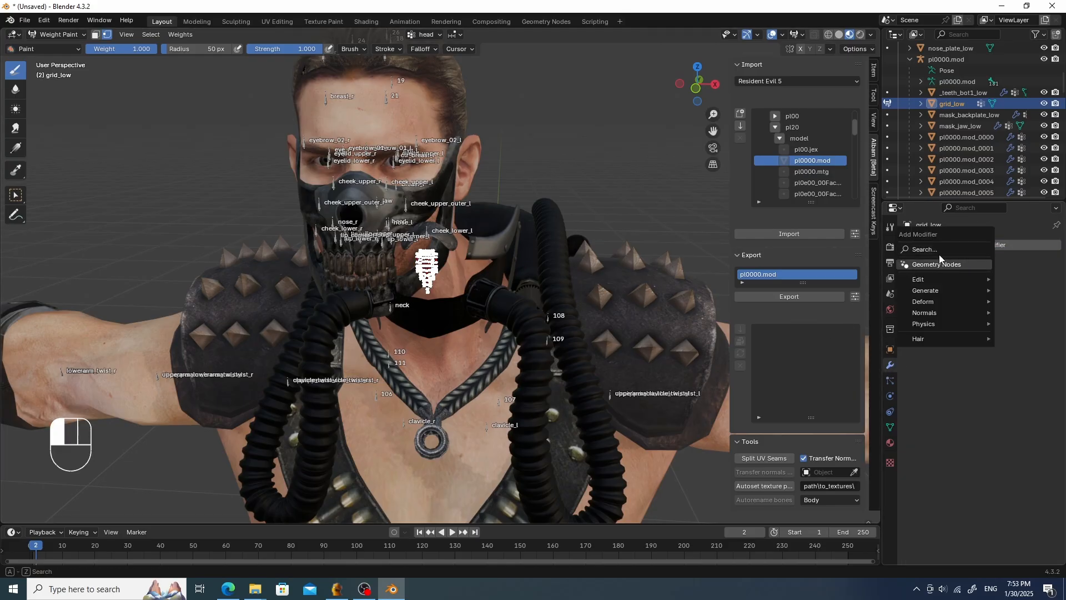
key("space")
type("a")
key("Return")
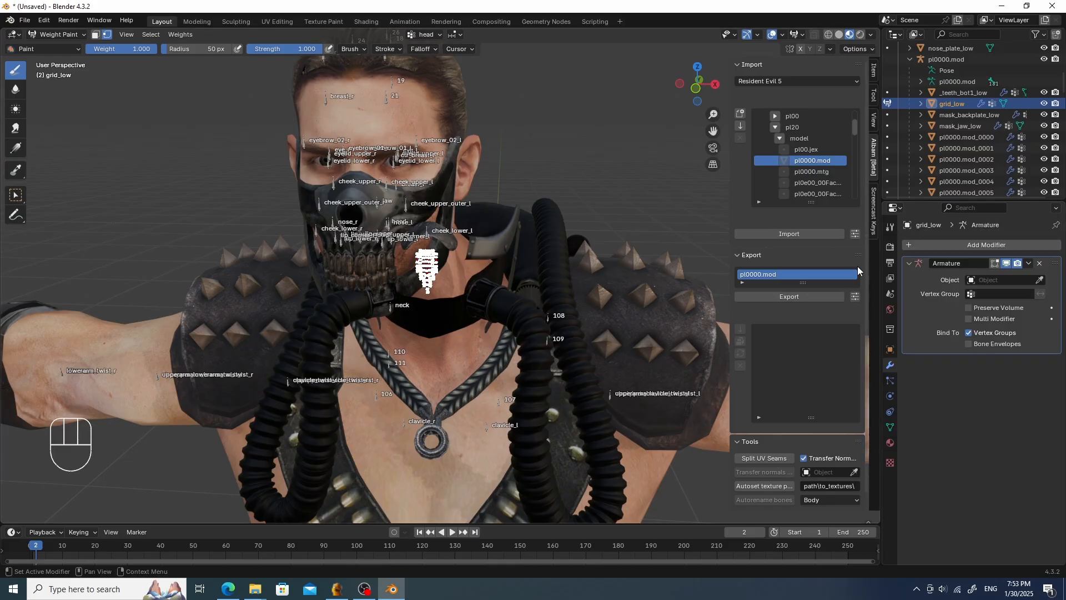
left_click(966, 282)
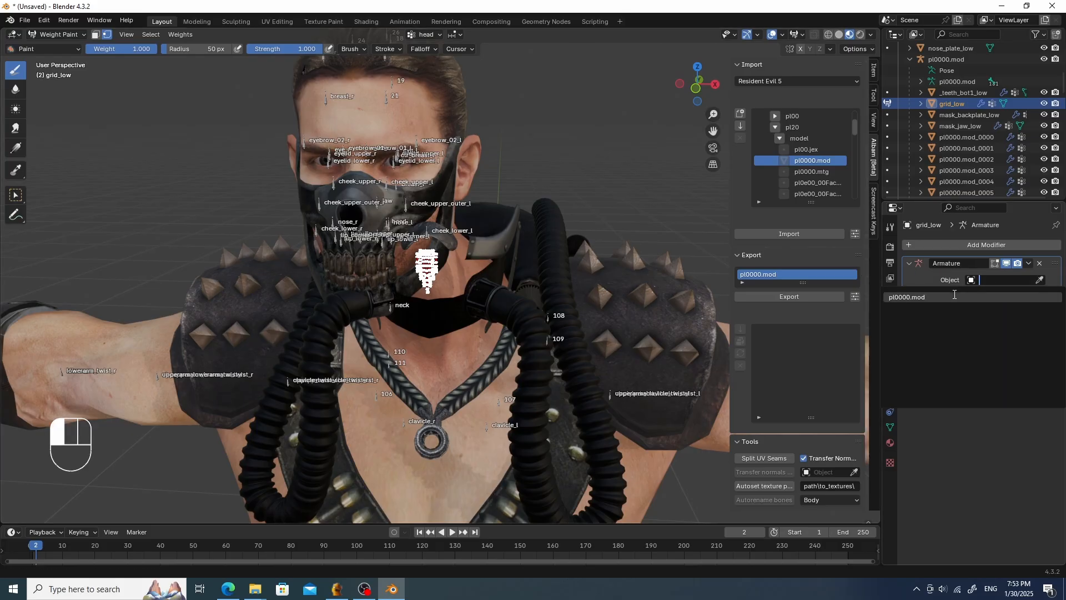
left_click(943, 297)
- In Object Mode, parent the mask_back_panel_low mesh to the pl0000.mod armature using Object parenting
key("Tab")
left_click(501, 240)
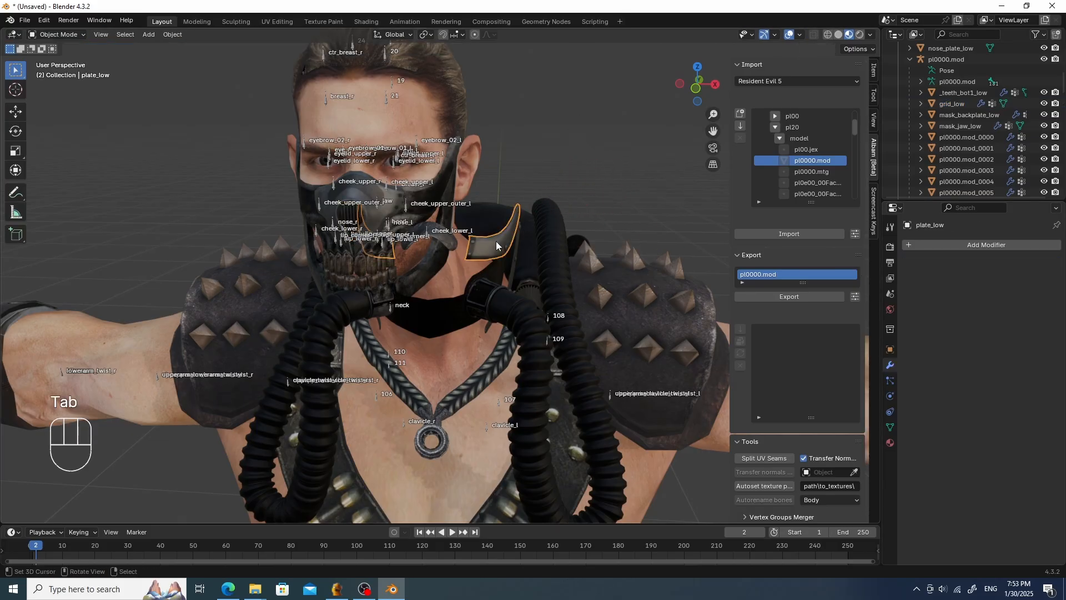
mouse_move(501, 242)
middle_mouse_down()
mouse_move(514, 242)
mouse_move(500, 250)
middle_mouse_up()
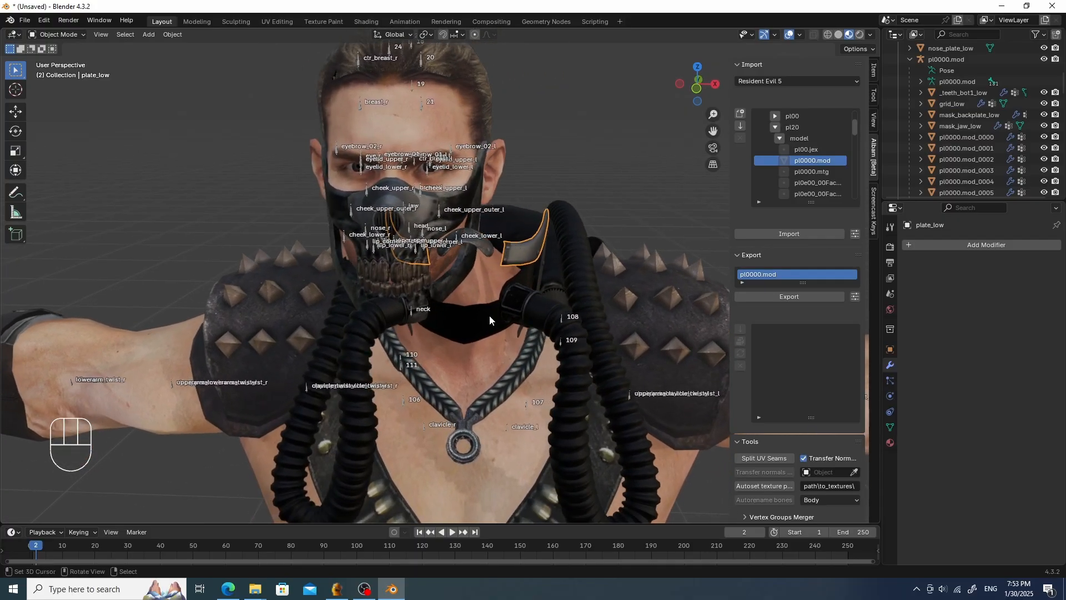
left_click(488, 316)
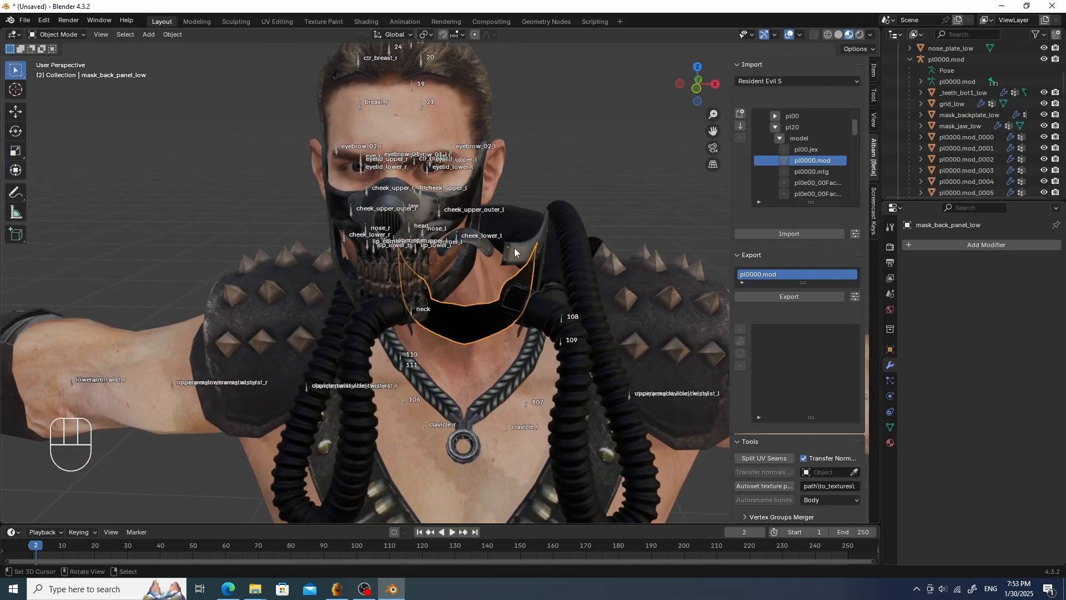
left_click(526, 402, "shift")
key("ctrl+p")
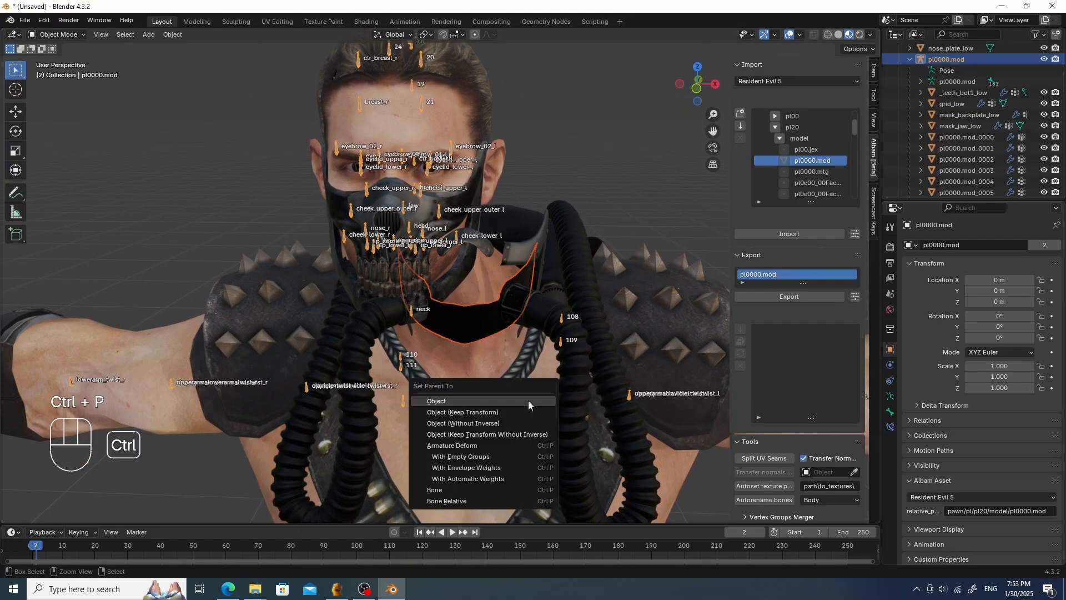
left_click(528, 401)
- Select mask_back_panel_low and add an Armature modifier with pl0000.mod as its object
left_click(483, 333)
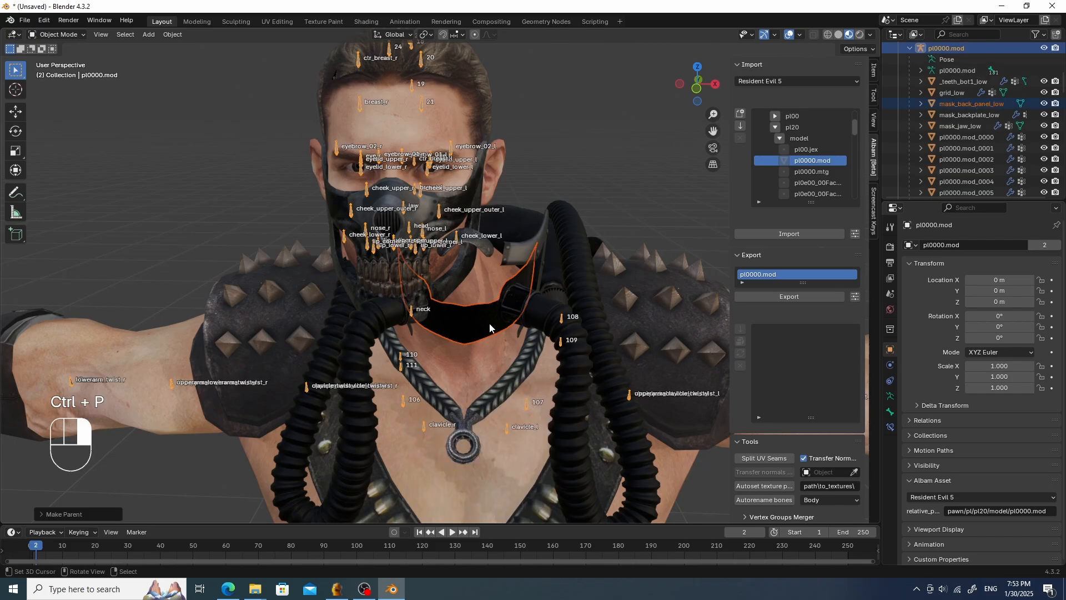
left_click(481, 321)
right_click(480, 321)
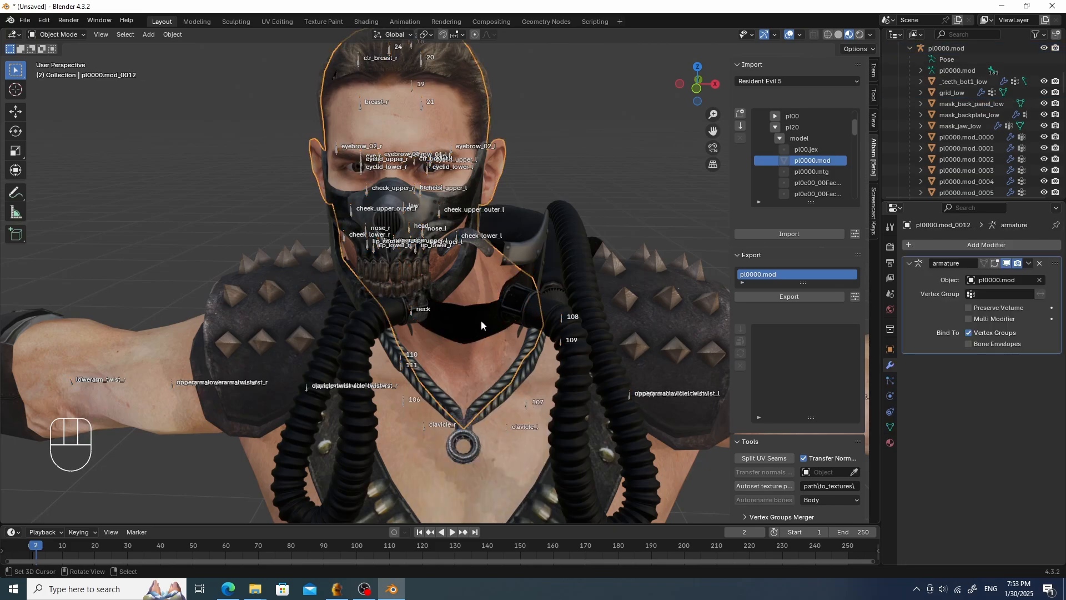
right_click(480, 319)
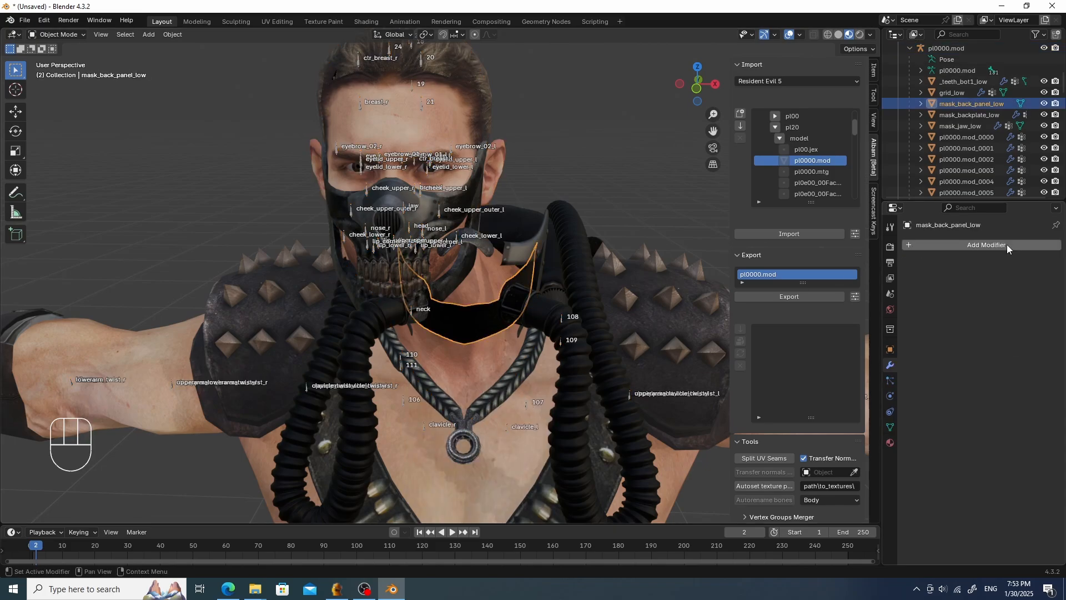
left_click(986, 245)
key("space")
left_click(869, 266)
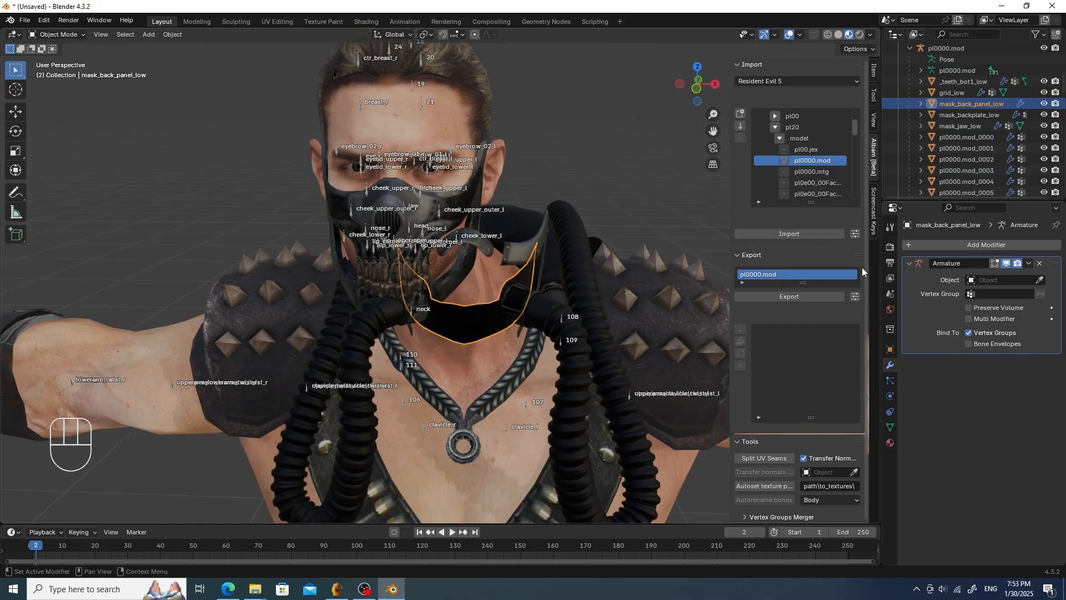
left_click(980, 279)
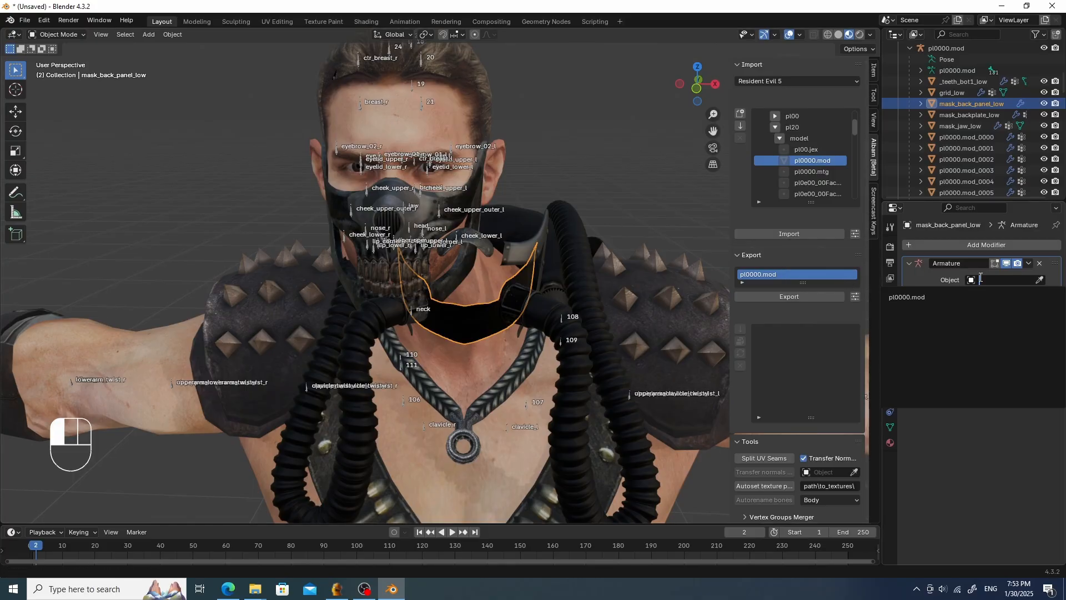
left_click(932, 297)
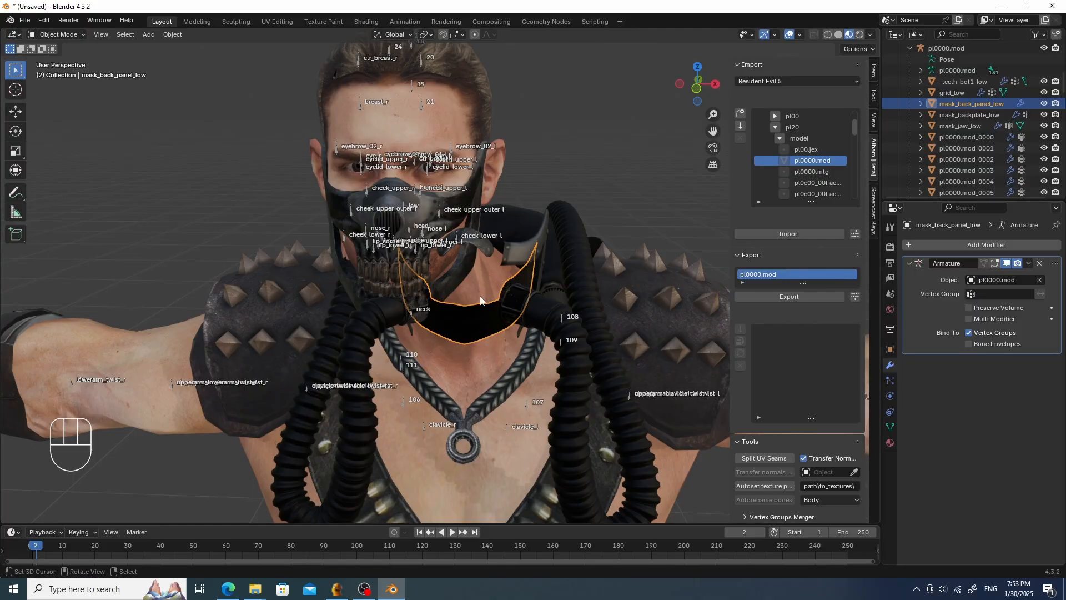
- Switch mask_back_panel_low to Weight Paint and choose the Paint brush
key("Tab")
left_click(390, 250)
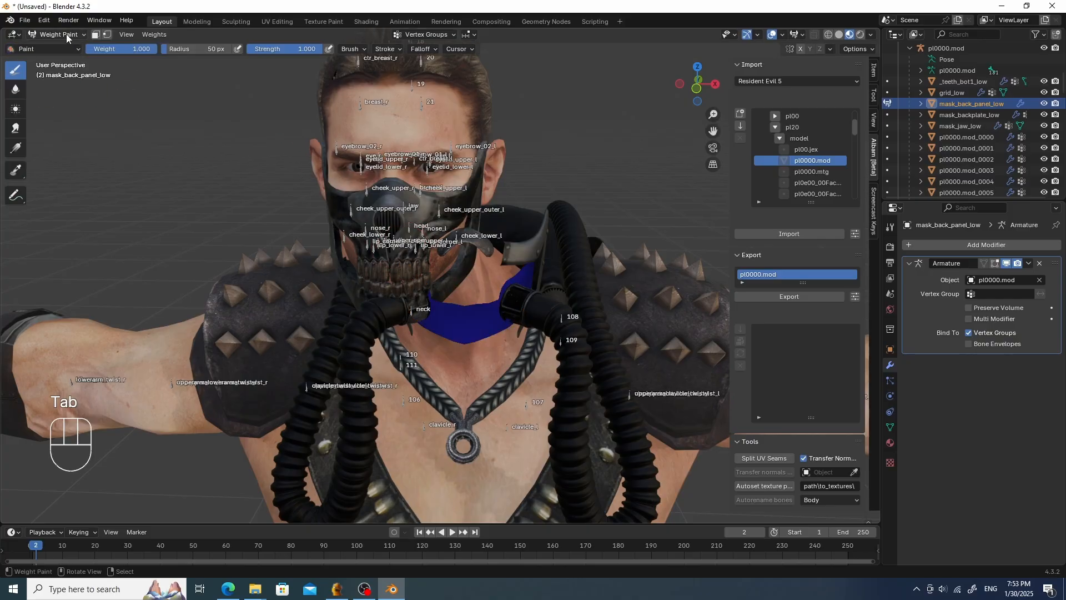
left_click(36, 50)
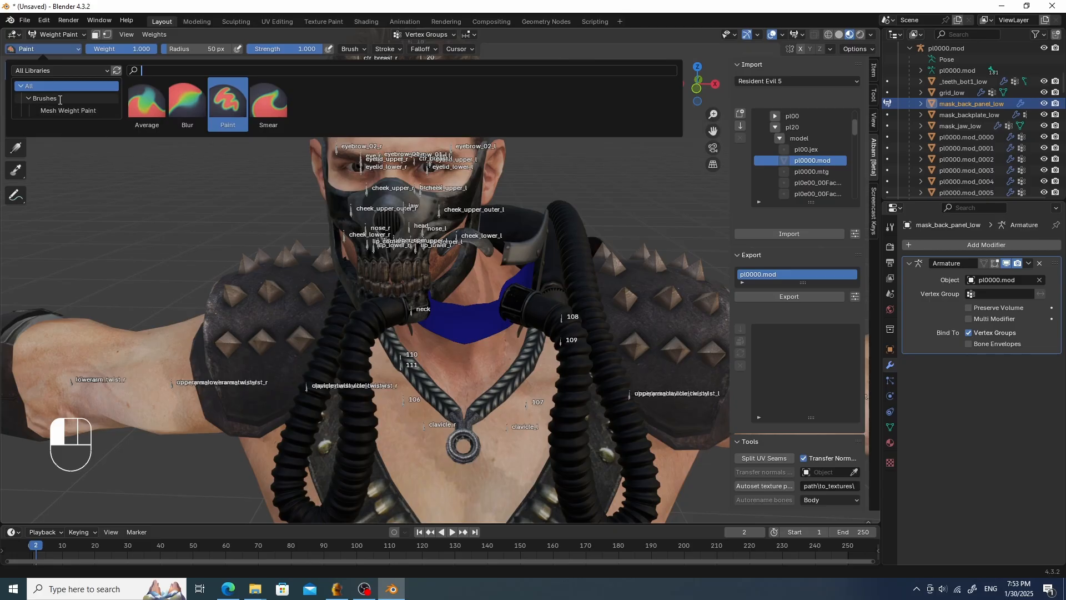
left_click(32, 98)
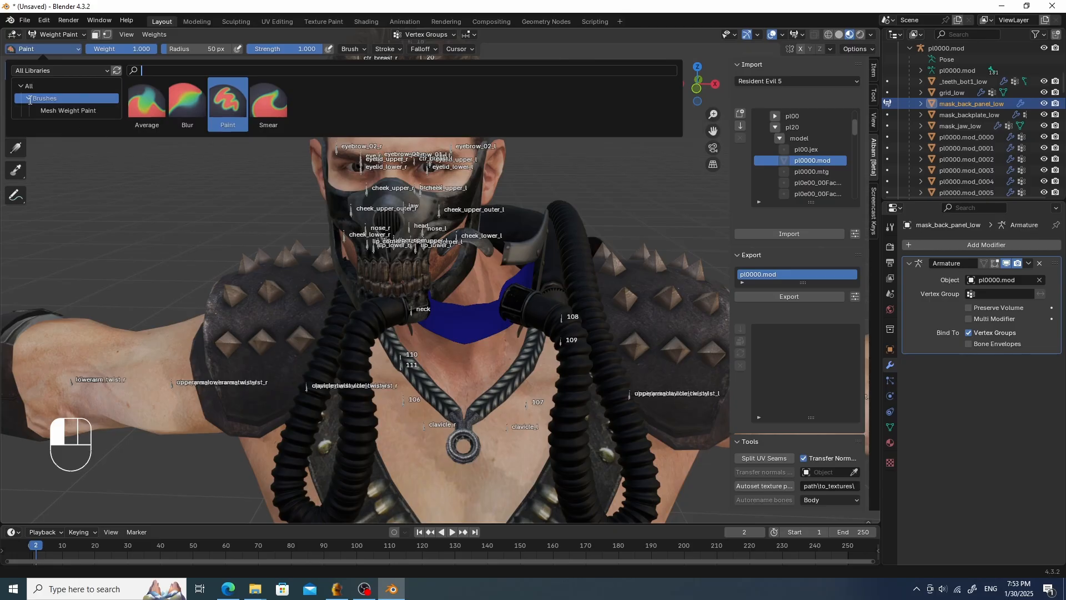
type("add")
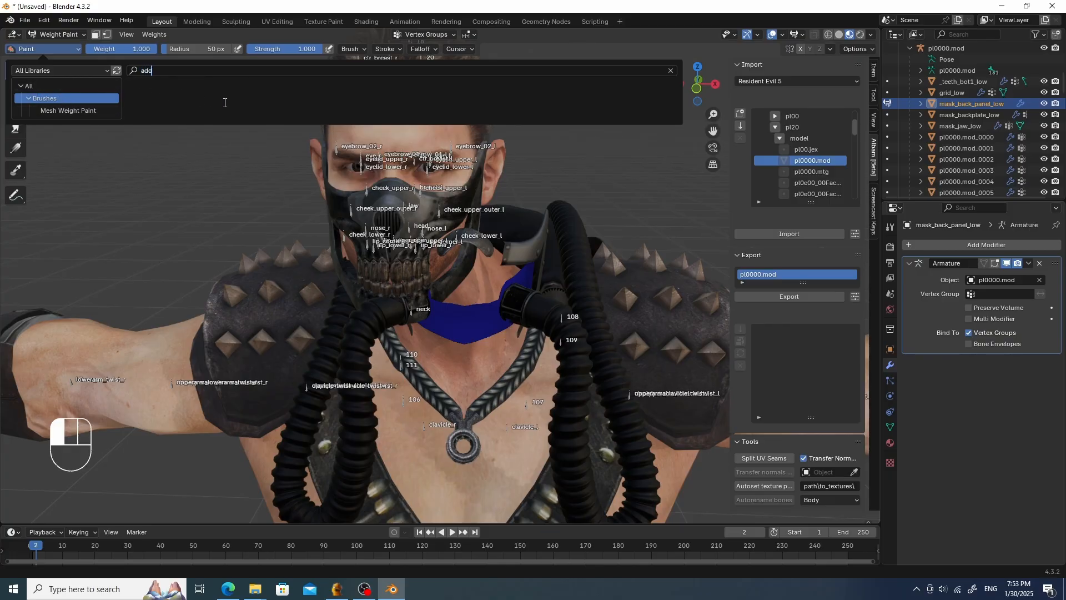
key("BackSpace")
key("BackSpace")
key("BackSpace")
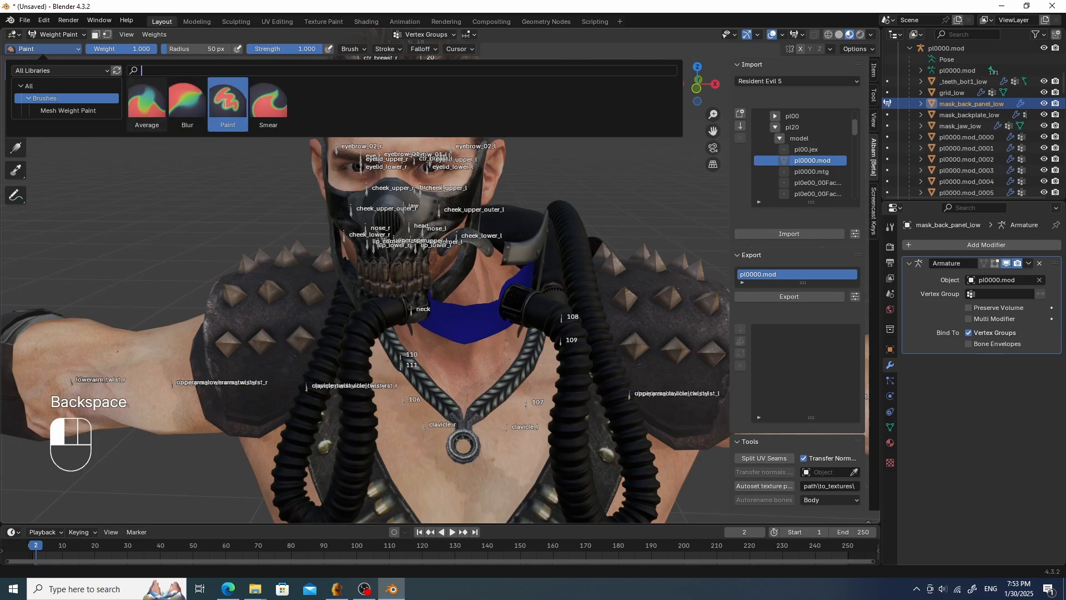
left_click(227, 101)
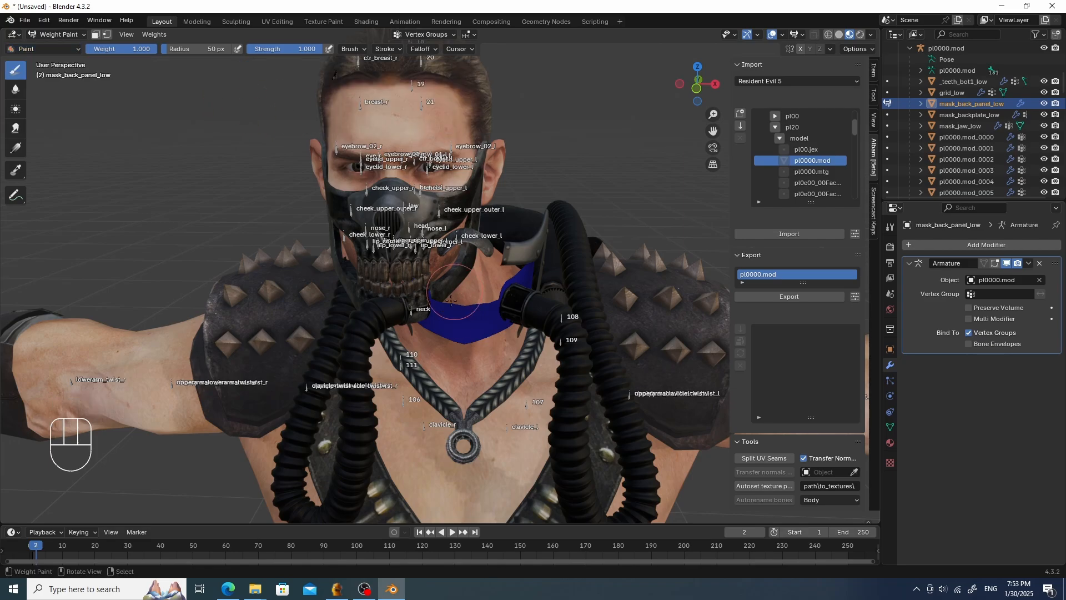
- Assign all mask_back_panel_low vertices to the neck vertex group at weight 1.000
left_click(445, 322, "ctrl")
mouse_move(441, 291)
left_mouse_down()
mouse_move(463, 275)
mouse_move(450, 275)
mouse_move(499, 279)
mouse_move(438, 267)
left_mouse_up()
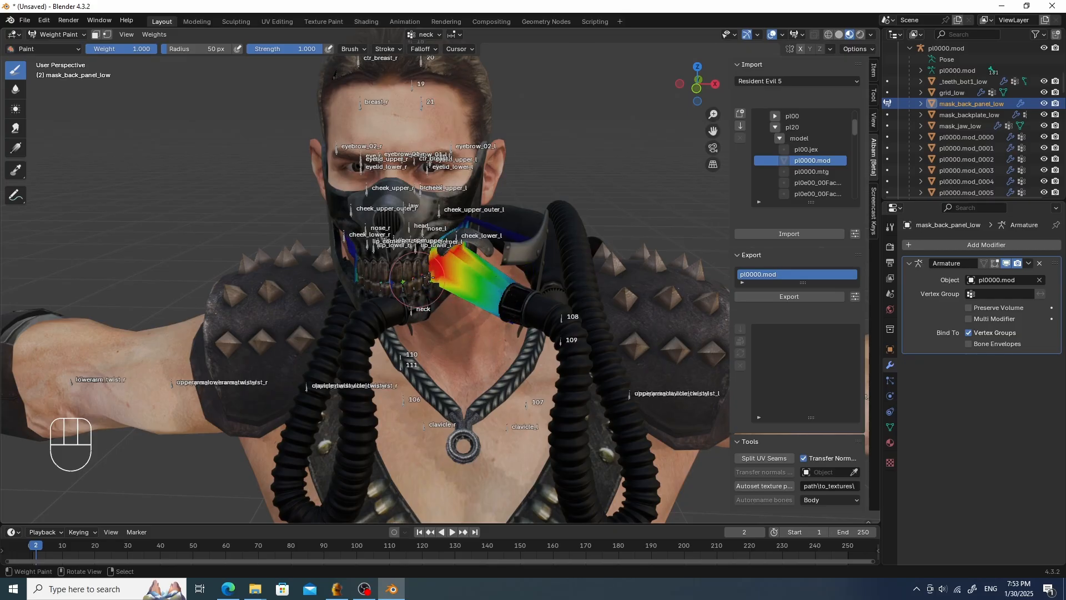
left_click(107, 35)
key("a")
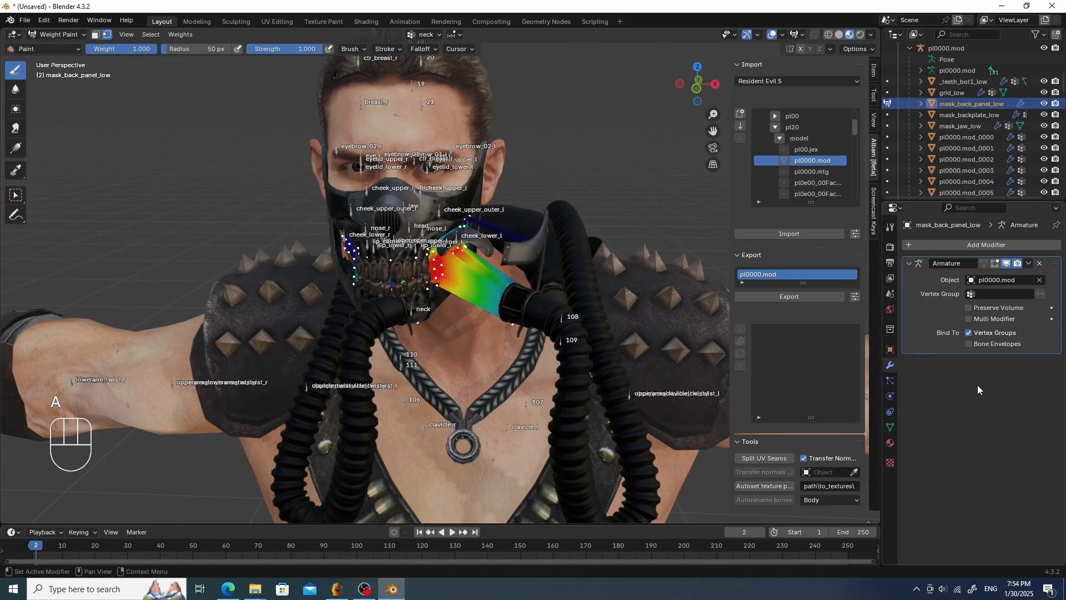
left_click(890, 428)
left_click(924, 349)
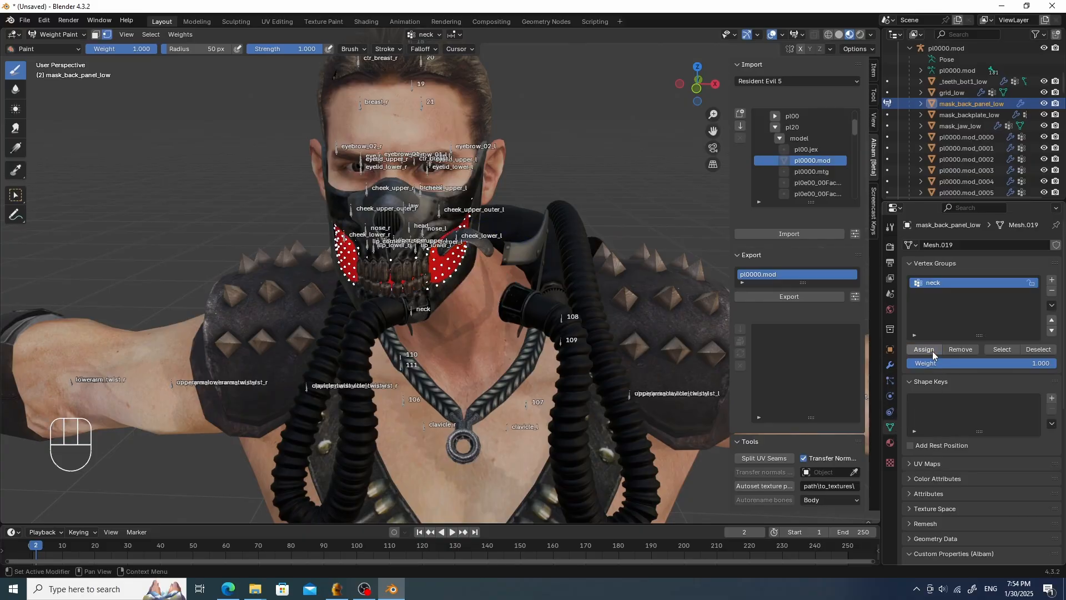
- Parent the nose_plate_low mesh to the pl0000.mod armature using Object parenting
middle_click_drag(604, 306, 571, 293)
key("Tab")
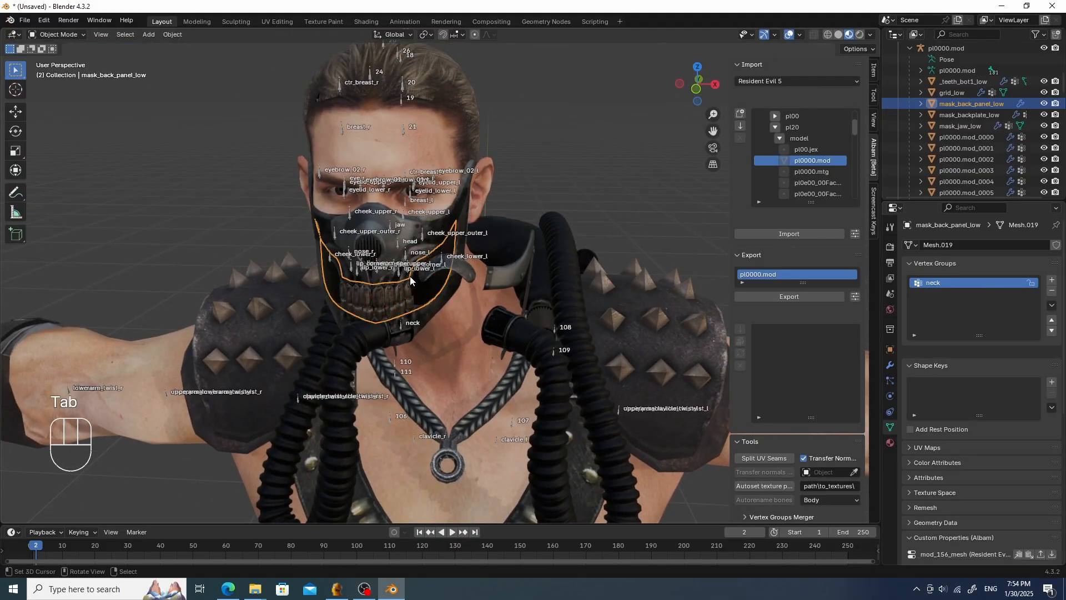
left_click(460, 270)
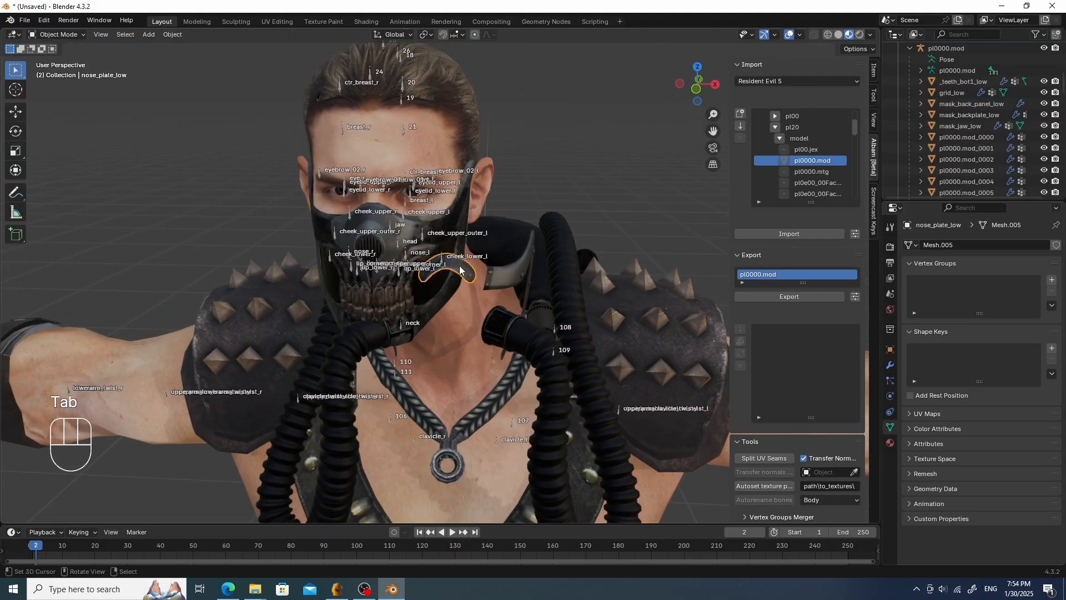
left_click(391, 416, "shift")
key("ctrl+p")
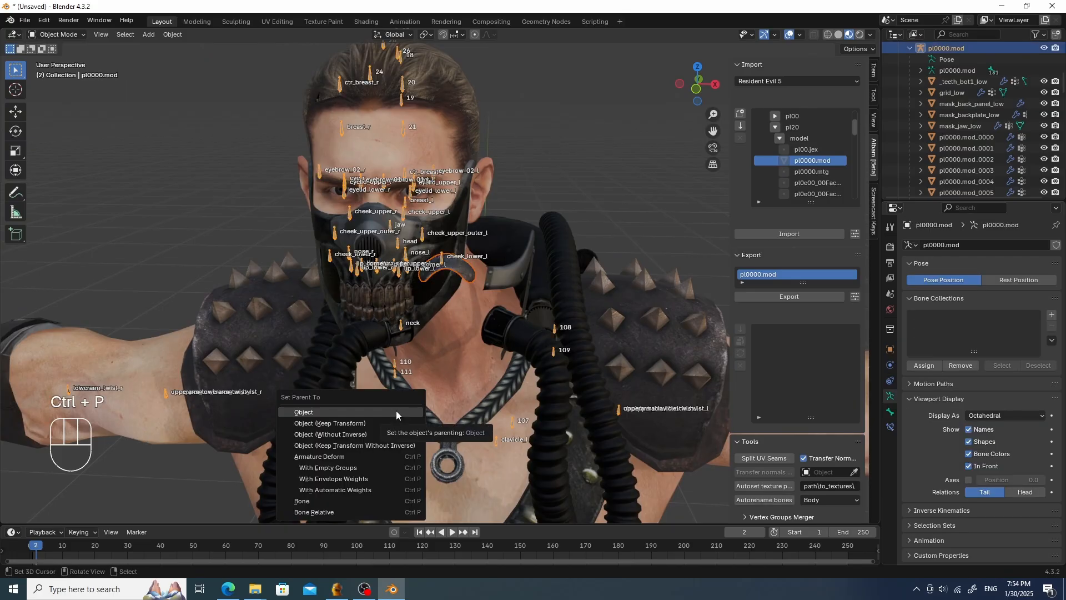
left_click(395, 410)
- Create a vertex group named head on the nose_plate_low mesh
scroll(1028, 79, "down", 1)
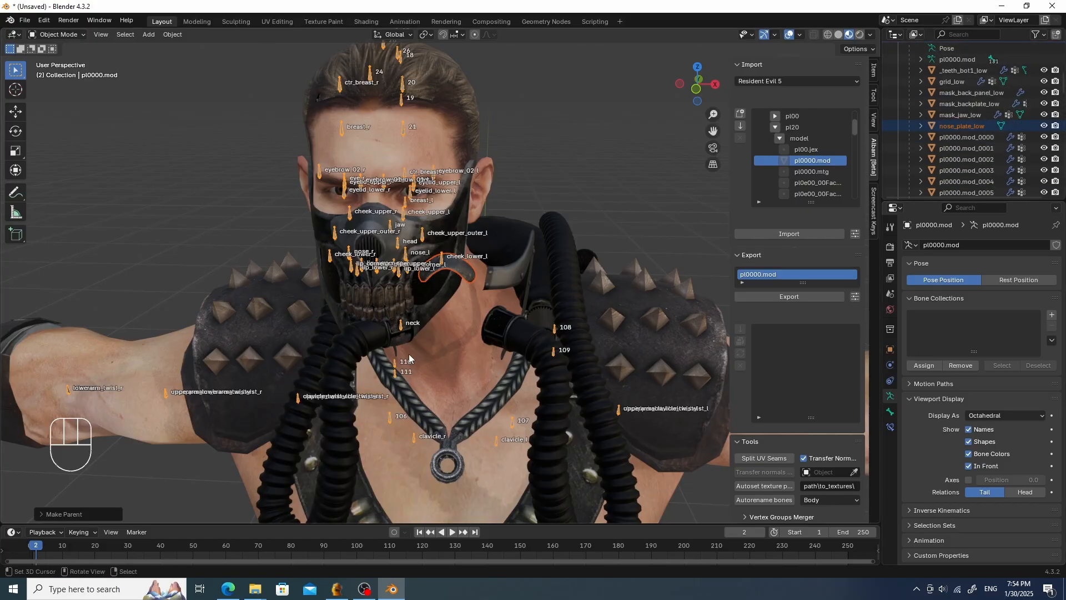
right_click(447, 275)
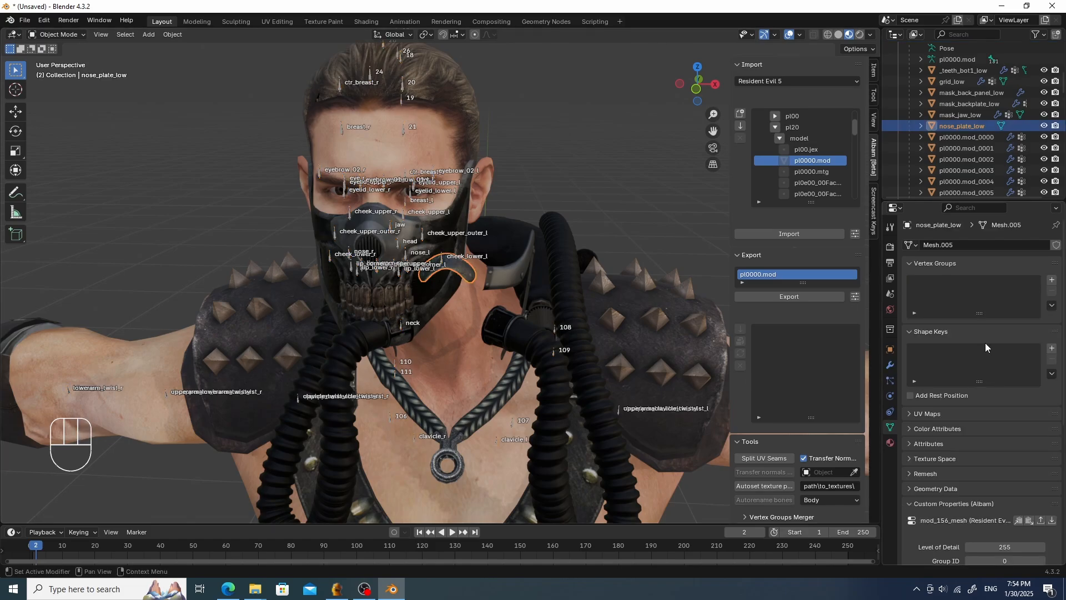
left_click(1052, 280)
double_click(953, 282)
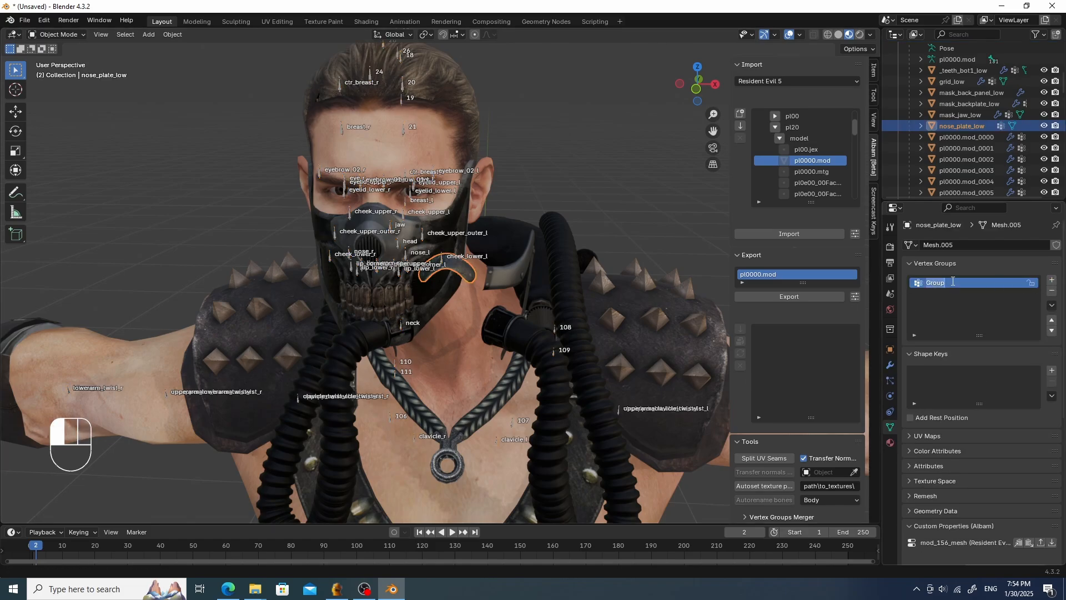
type("head")
key("Return")
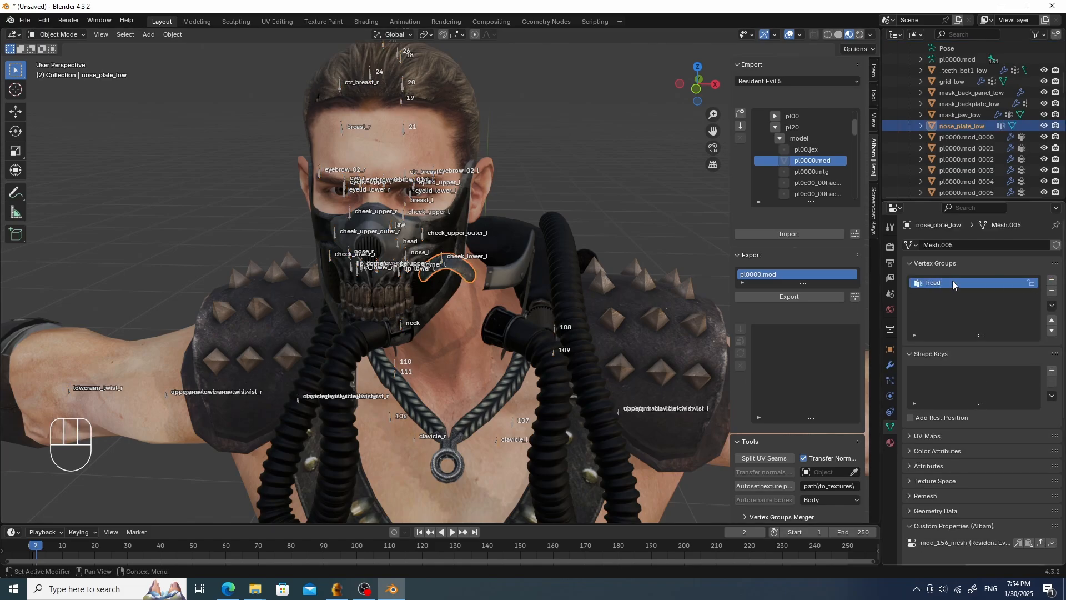
- Switch nose_plate_low to Weight Paint with vertex selection masking and select all its vertices
key("ctrl+Tab")
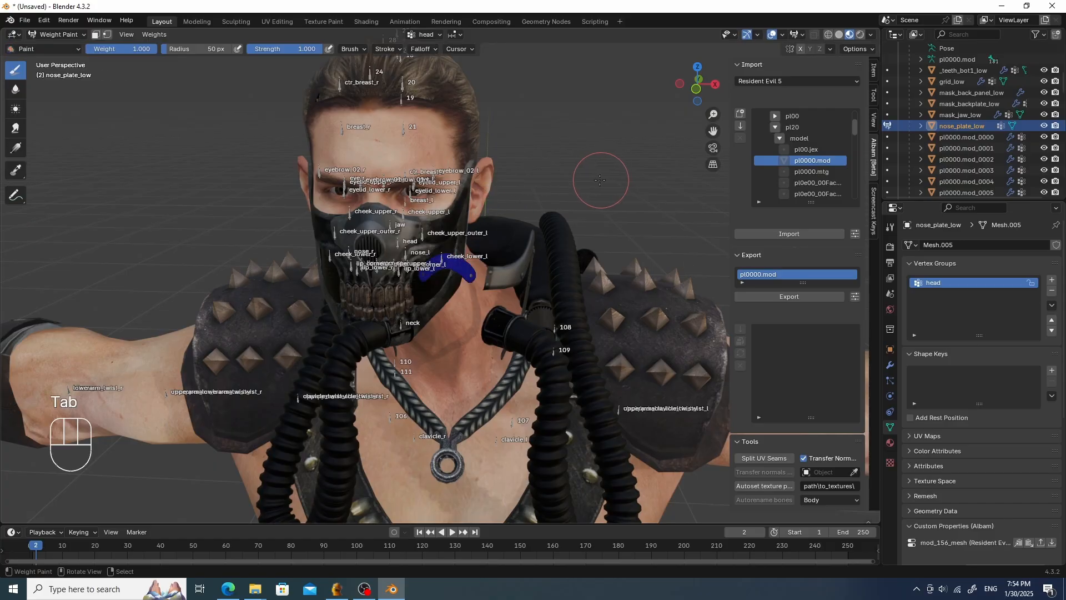
left_click(153, 34)
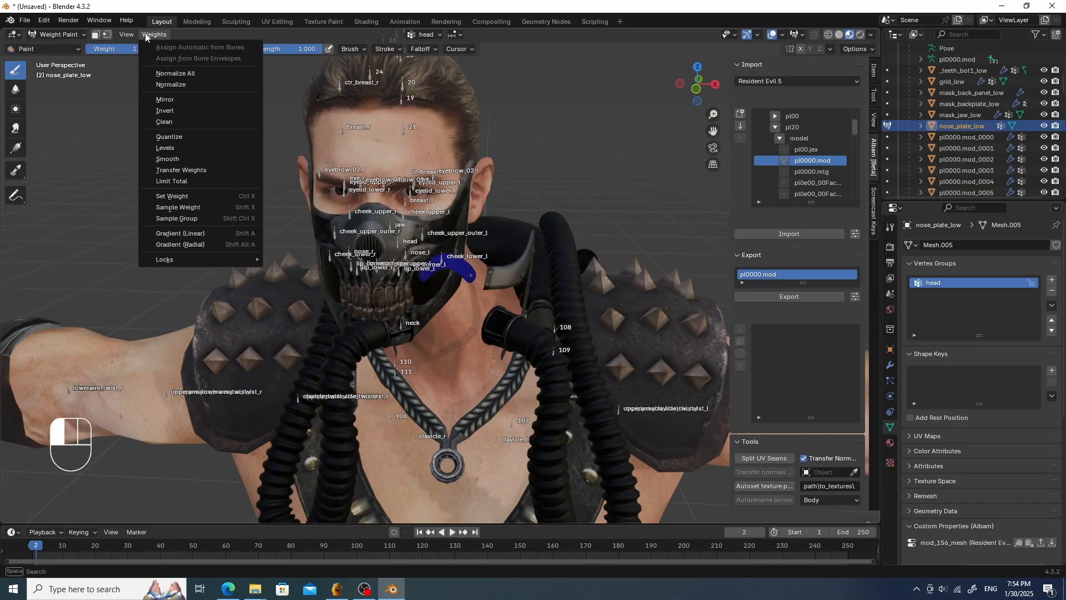
left_click(108, 34)
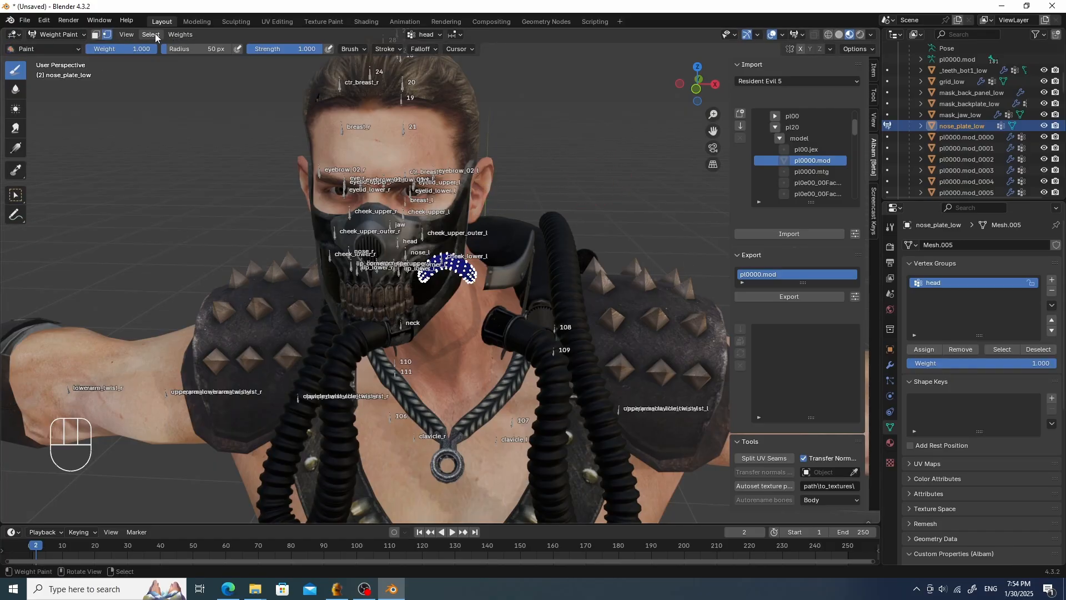
left_click(150, 35)
left_click(163, 49)
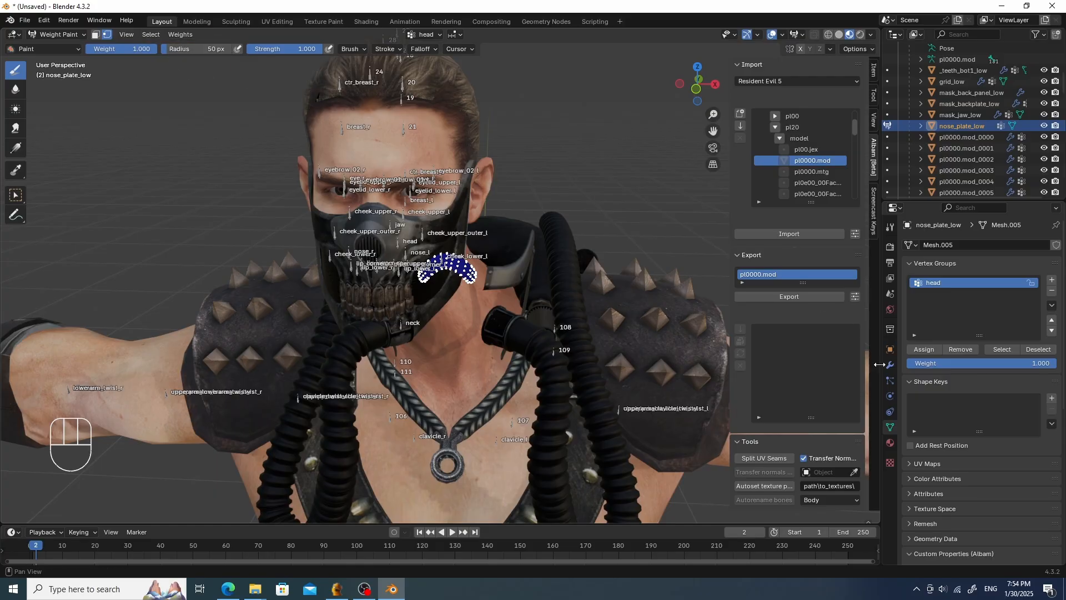
- Assign the selected nose_plate_low vertices to the head group and add an Armature modifier targeting pl0000.mod
left_click(930, 349)
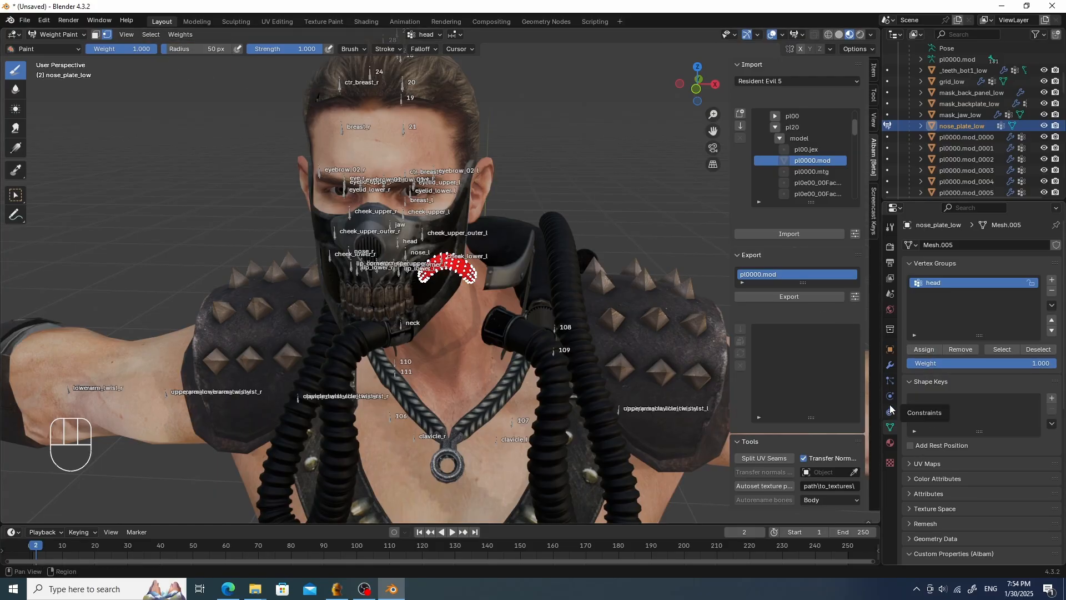
left_click(890, 365)
left_click(973, 246)
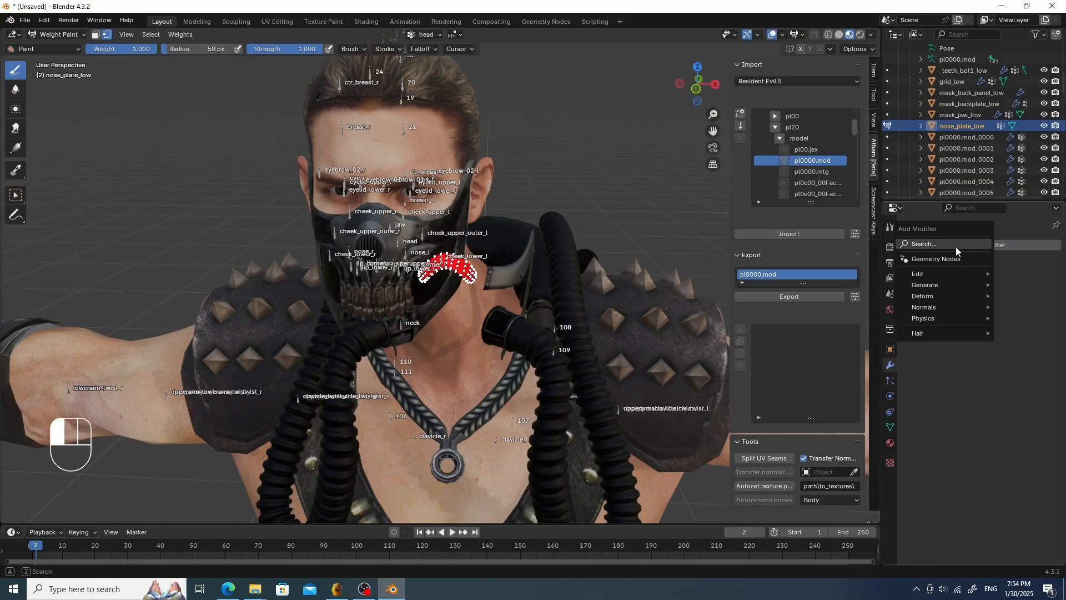
mouse_move(923, 296)
left_click(914, 263)
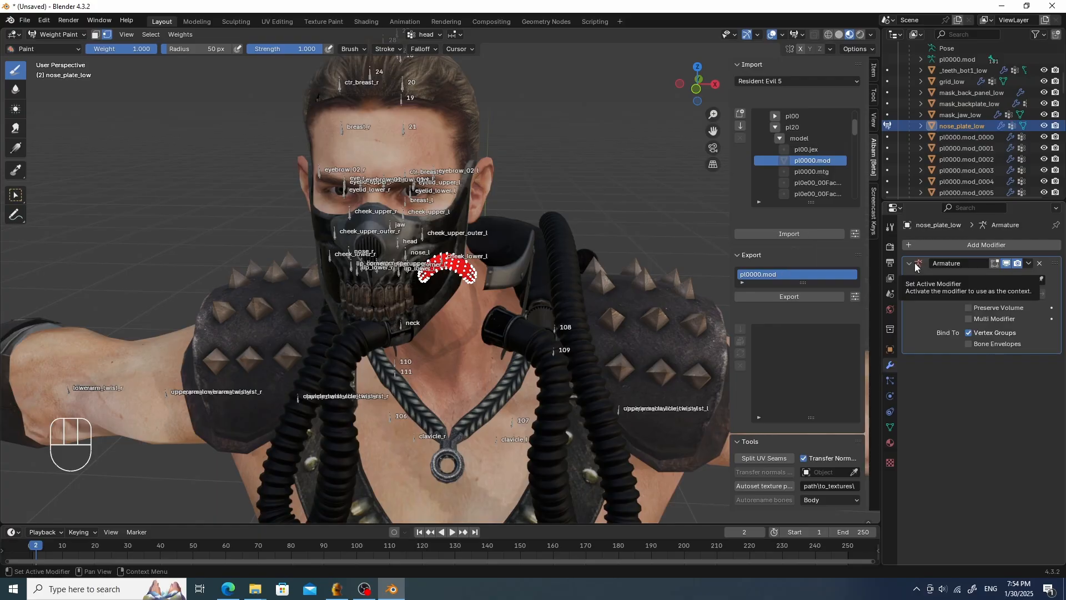
left_click(1000, 280)
left_click(952, 298)
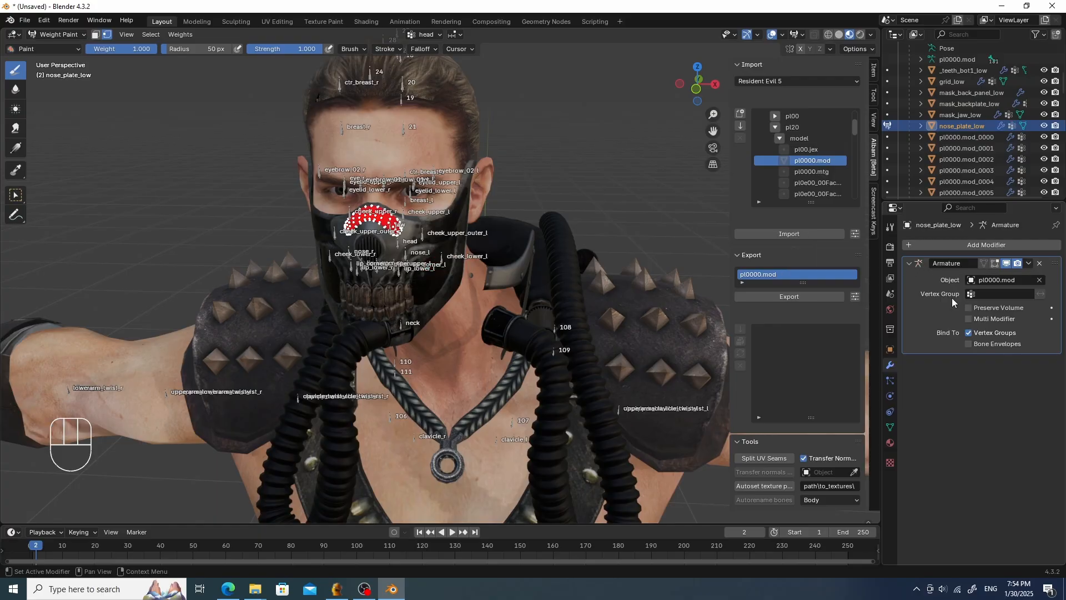
- Parent the tube_port_mask_low mesh to the pl0000.mod armature using Object parenting
key("Tab")
left_click(505, 268)
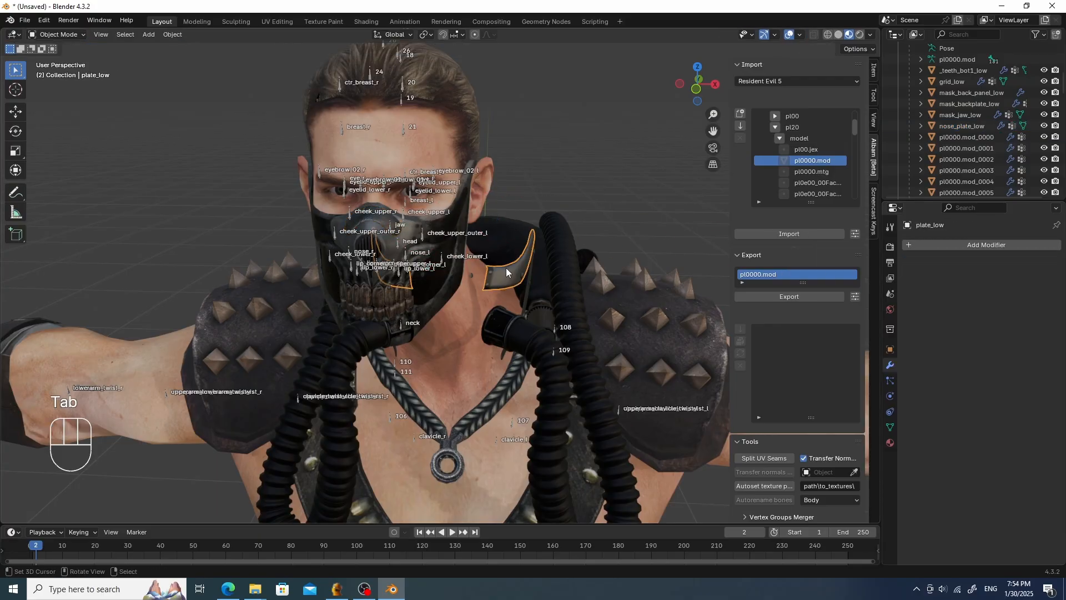
middle_click_drag(506, 267, 525, 271)
left_click(503, 324)
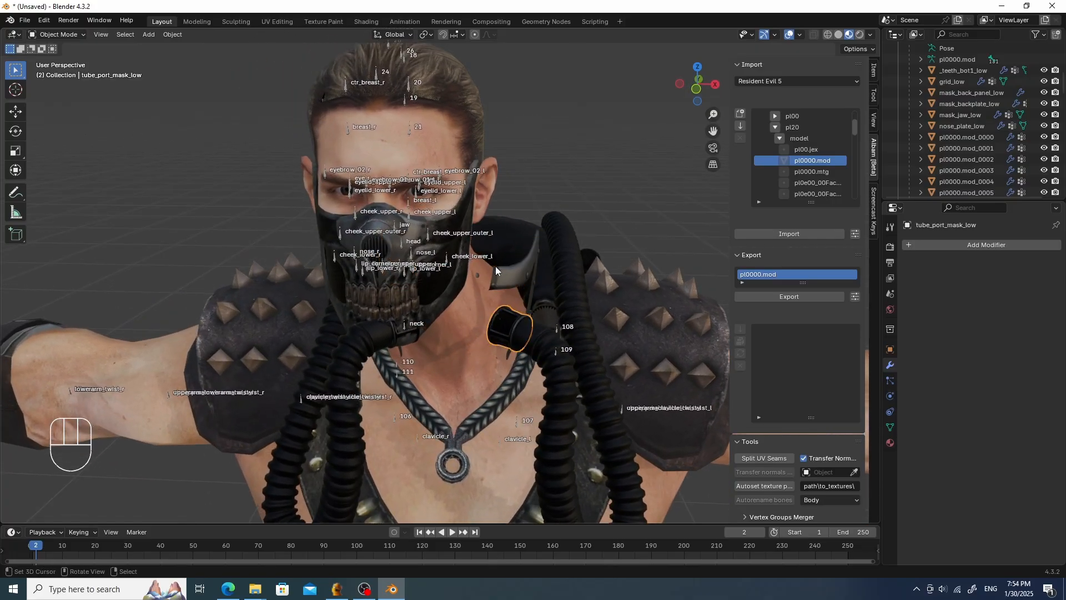
left_click(958, 245)
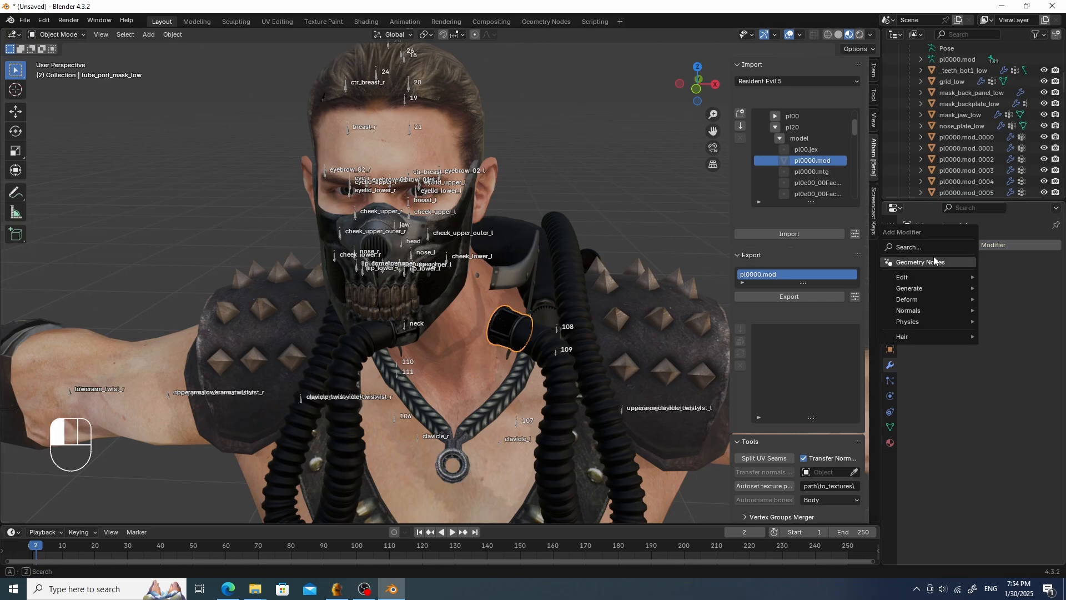
left_click(419, 435, "shift")
key("ctrl+p")
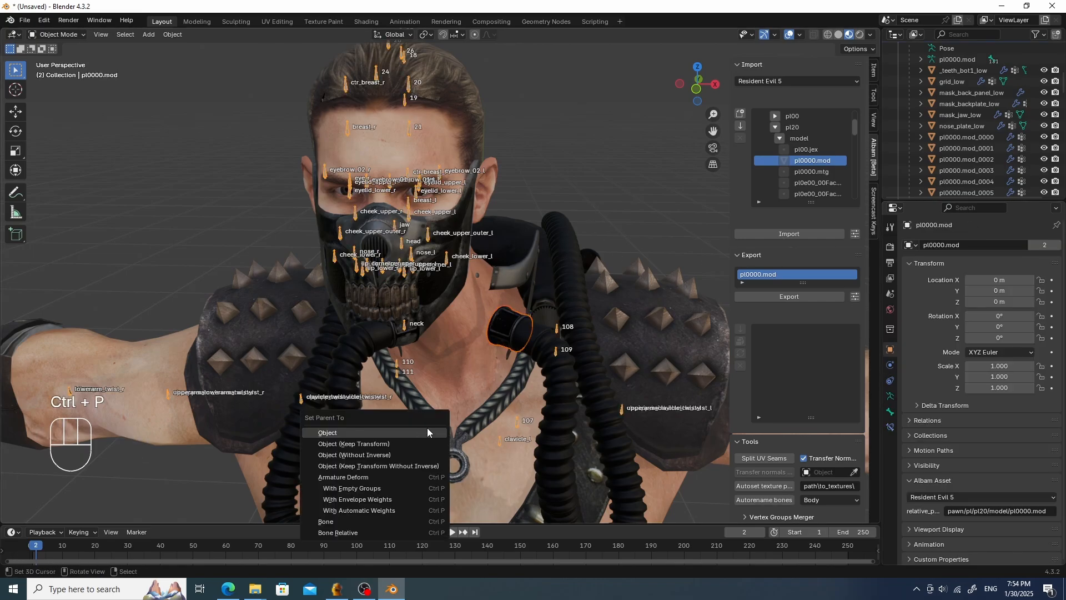
left_click(427, 429)
- Add an Armature modifier to tube_port_mask_low with pl0000.mod as its object
right_click(501, 333)
right_click(512, 326)
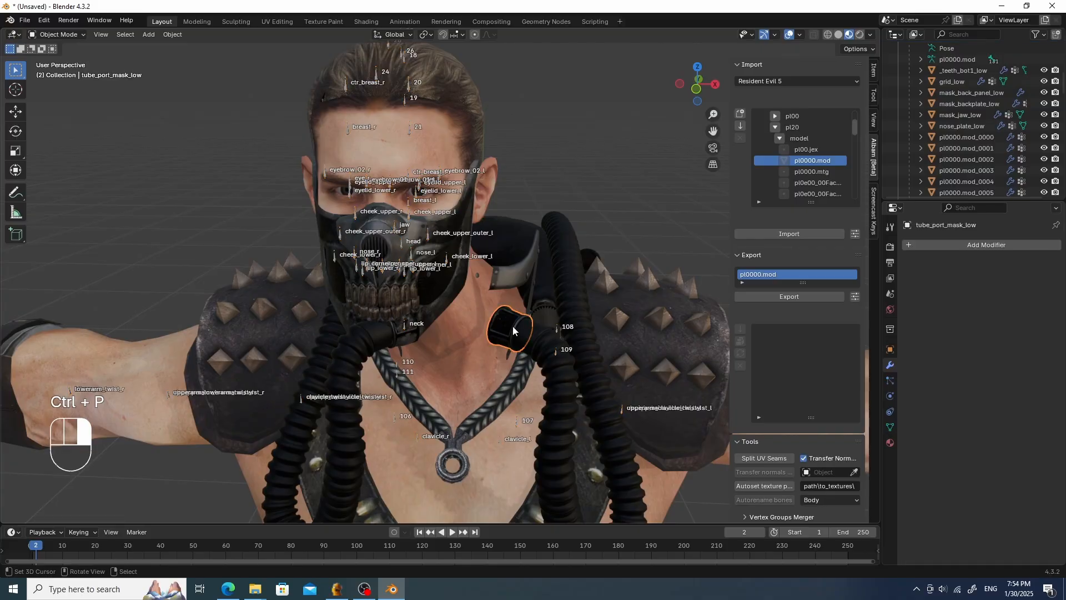
right_click(505, 328)
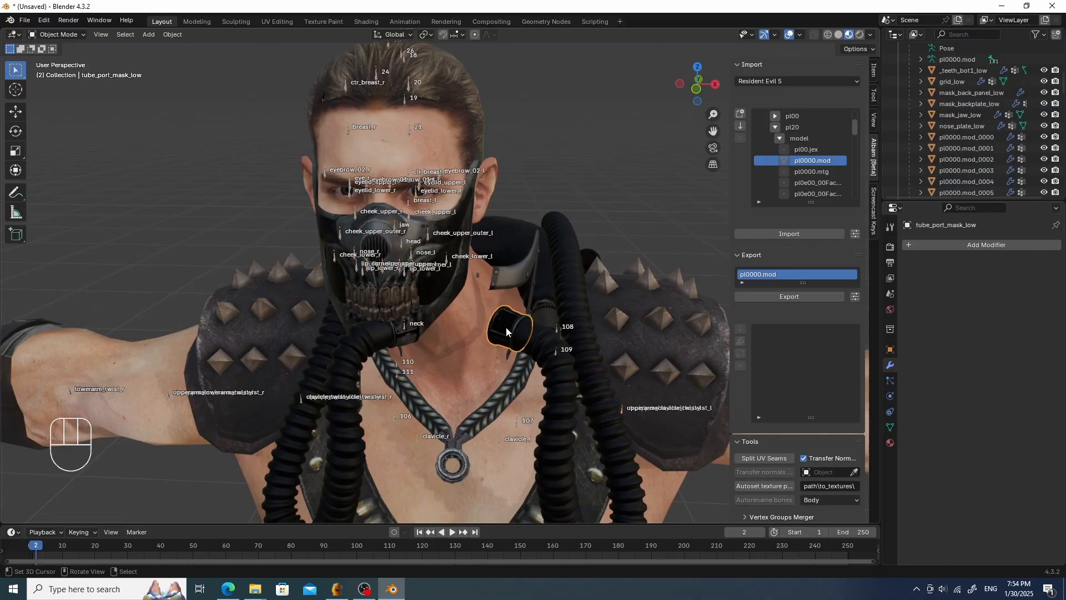
left_click(921, 245)
left_click(901, 247)
left_click(880, 267)
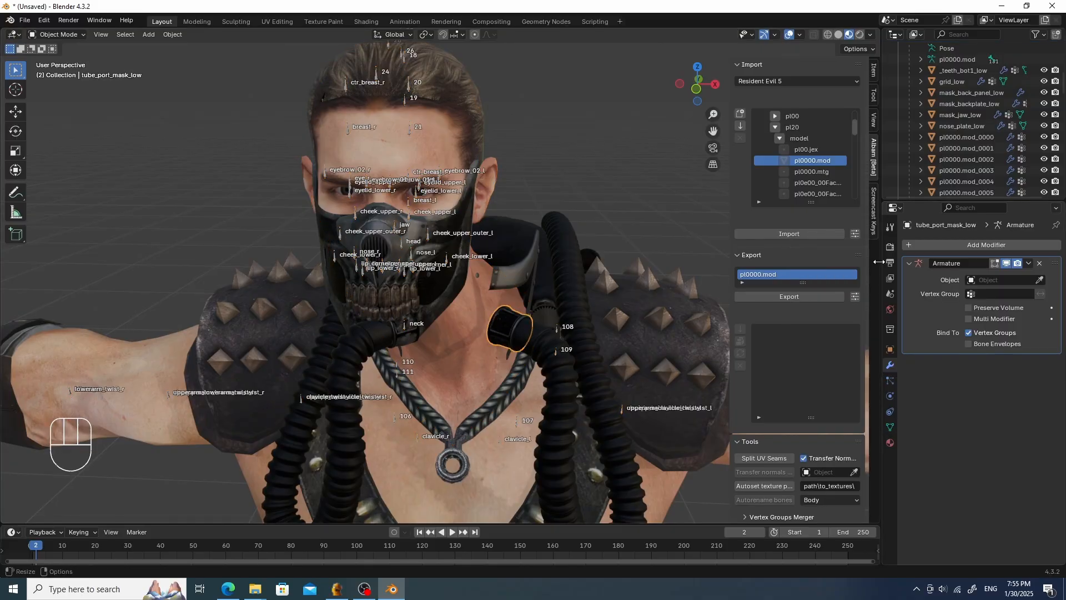
left_click(999, 279)
left_click(956, 295)
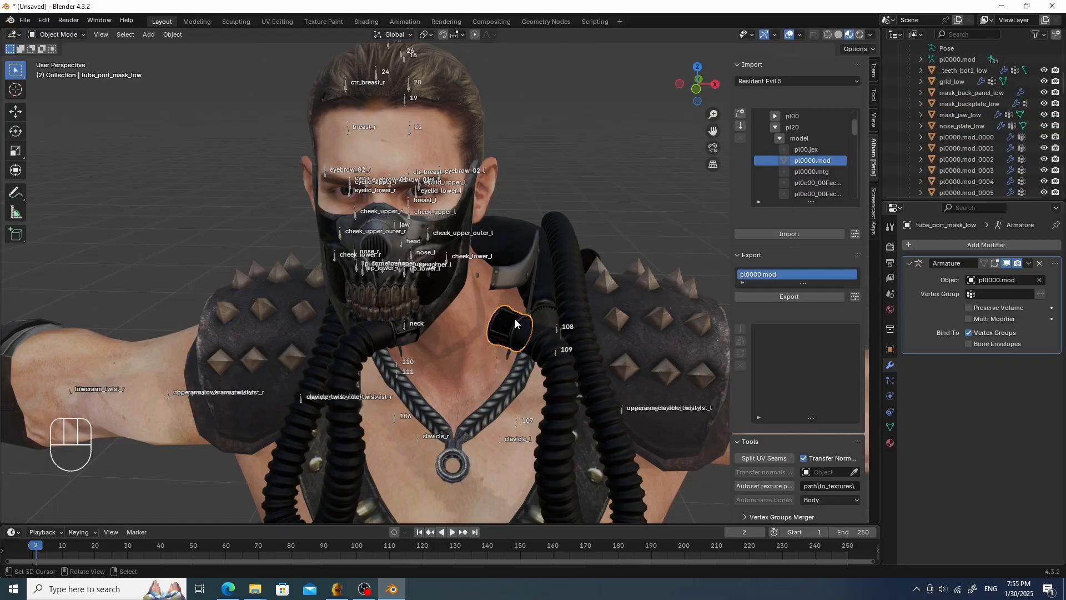
- Switch tube_port_mask_low to Weight Paint with vertex selection masking and select all its vertices
right_click(515, 325)
key("Tab")
right_click(519, 326)
key("Tab")
left_click(444, 285)
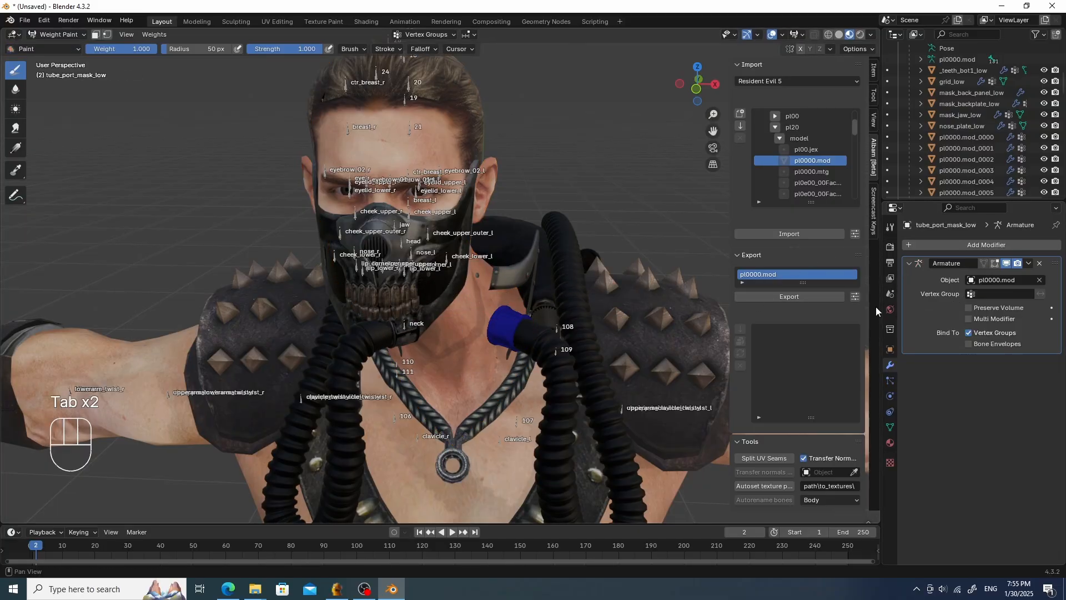
left_click(107, 34)
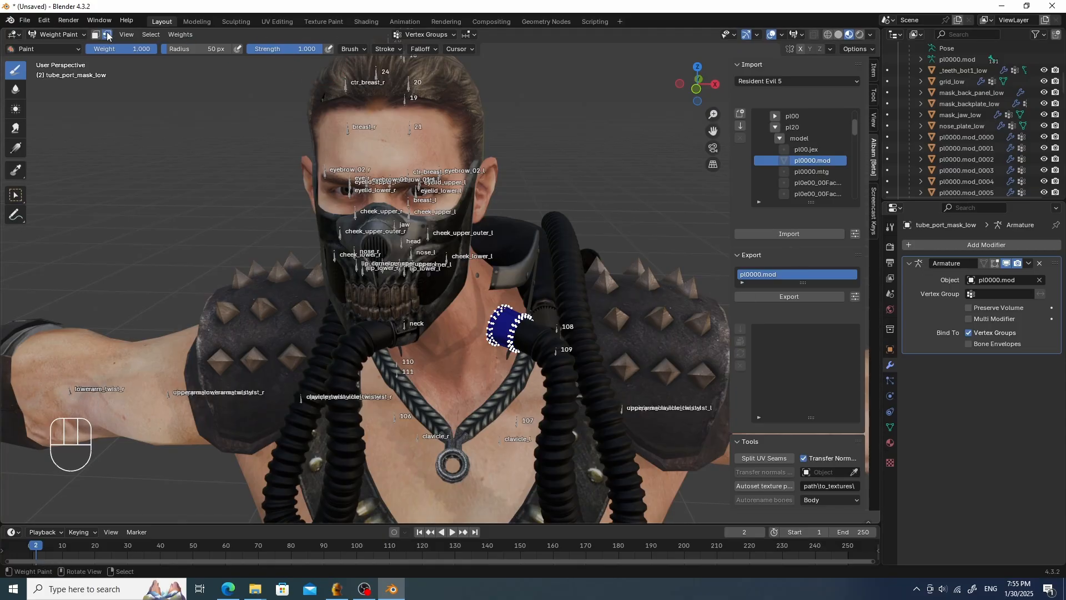
key("a")
key("a")
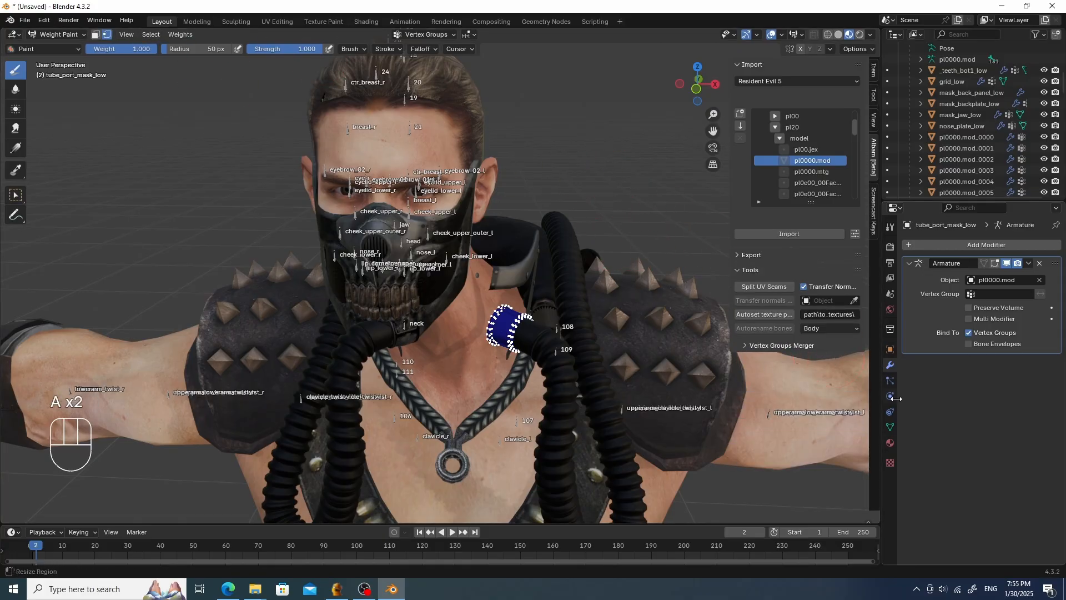
- Create a vertex group named head on tube_port_mask_low and assign all its vertices at weight 1.000
left_click(890, 425)
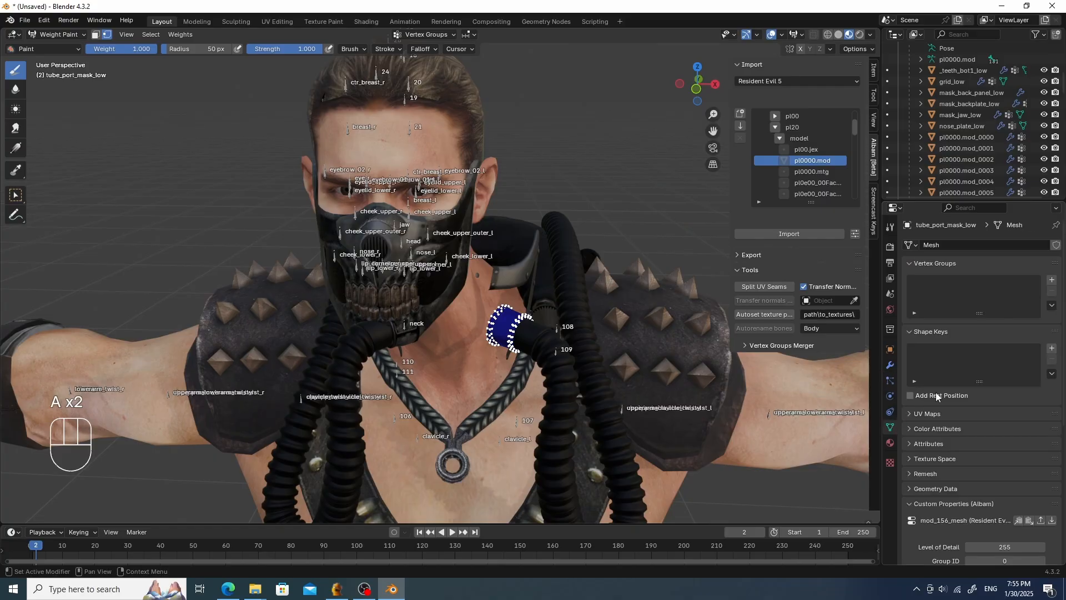
left_click(1051, 280)
double_click(947, 283)
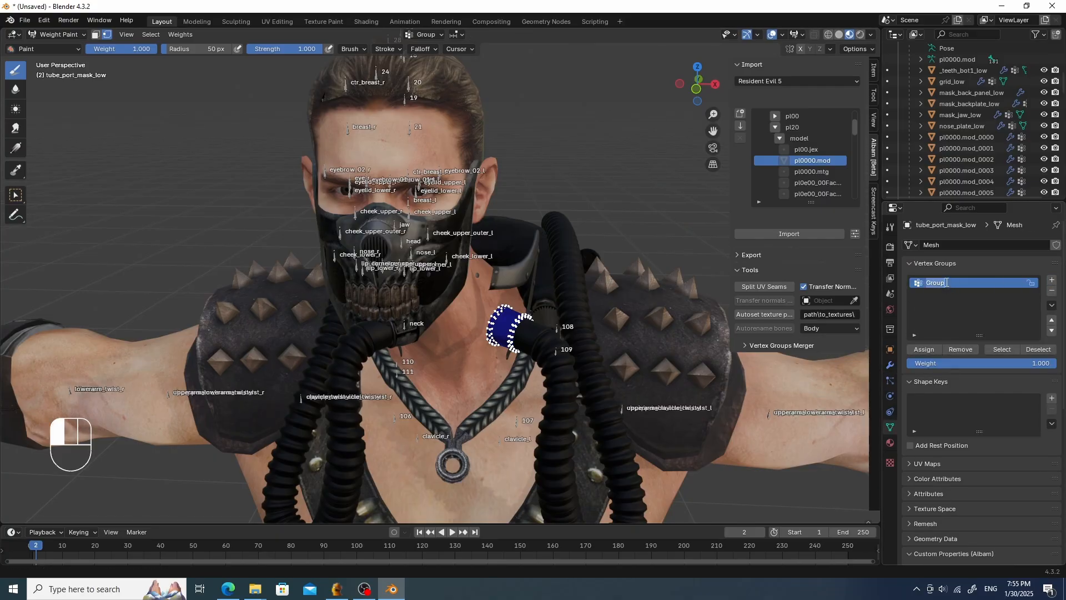
key("Return")
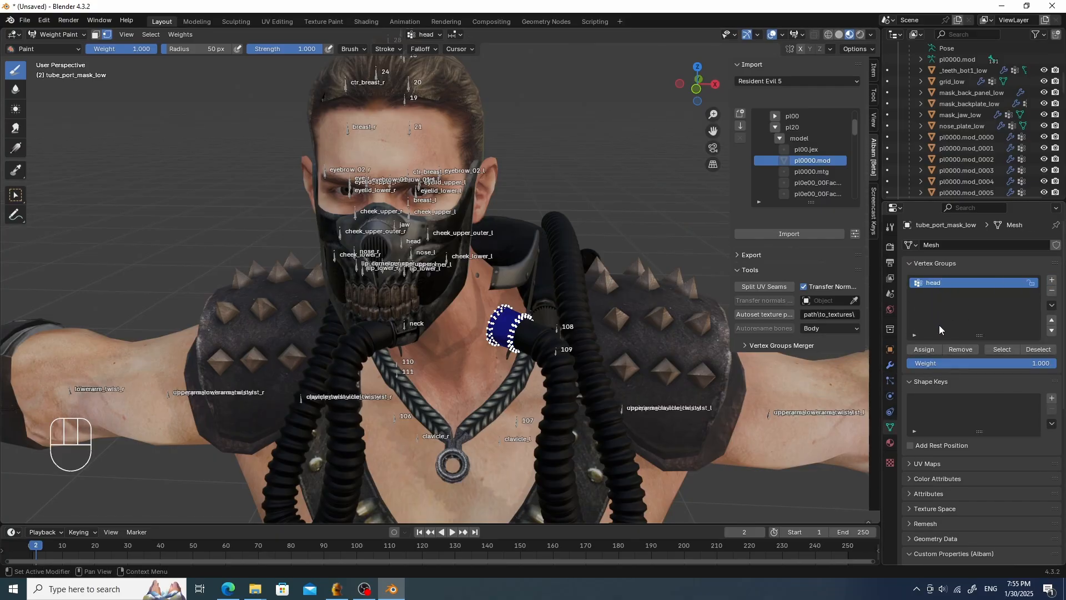
left_click(930, 349)
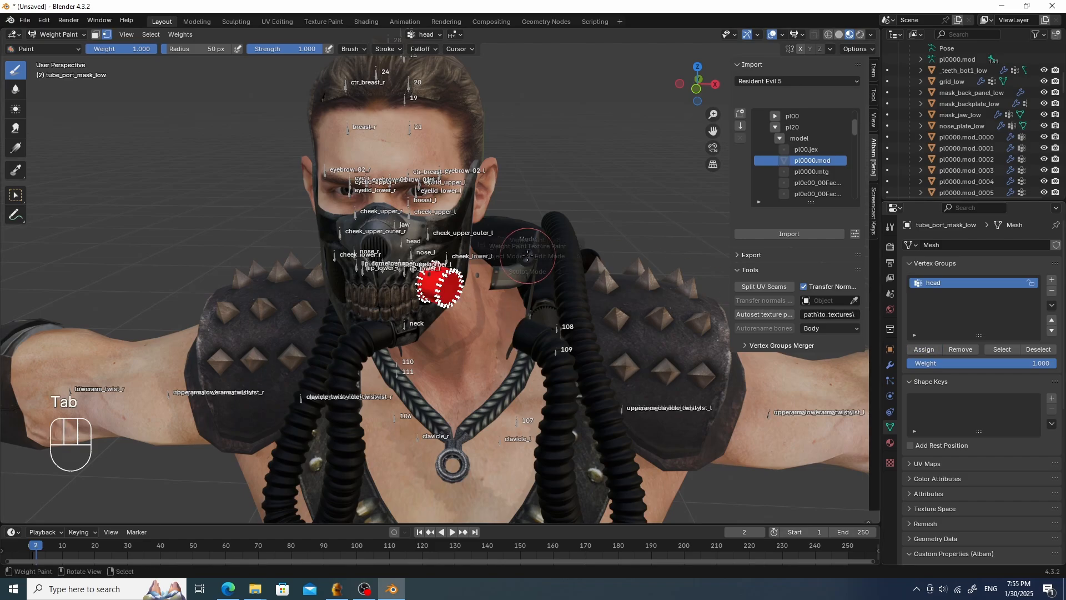
- Switch plate_low to Weight Paint with vertex selection masking and select all its vertices
key("Tab")
left_click(440, 255)
mouse_move(504, 267)
middle_mouse_down()
mouse_move(541, 262)
mouse_move(507, 264)
middle_mouse_up()
key("Tab")
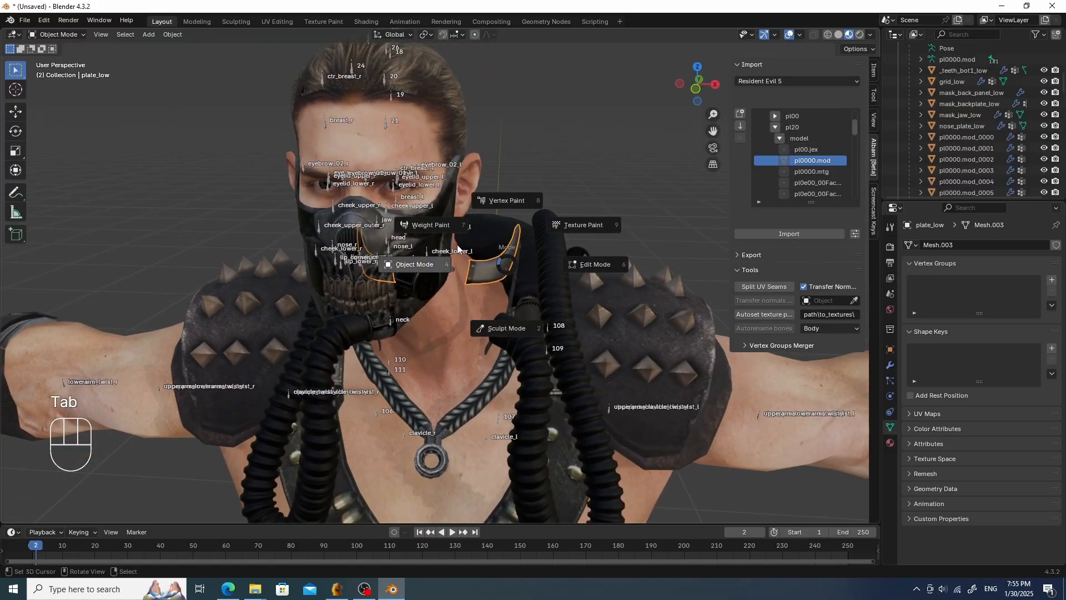
left_click(445, 230)
key("a")
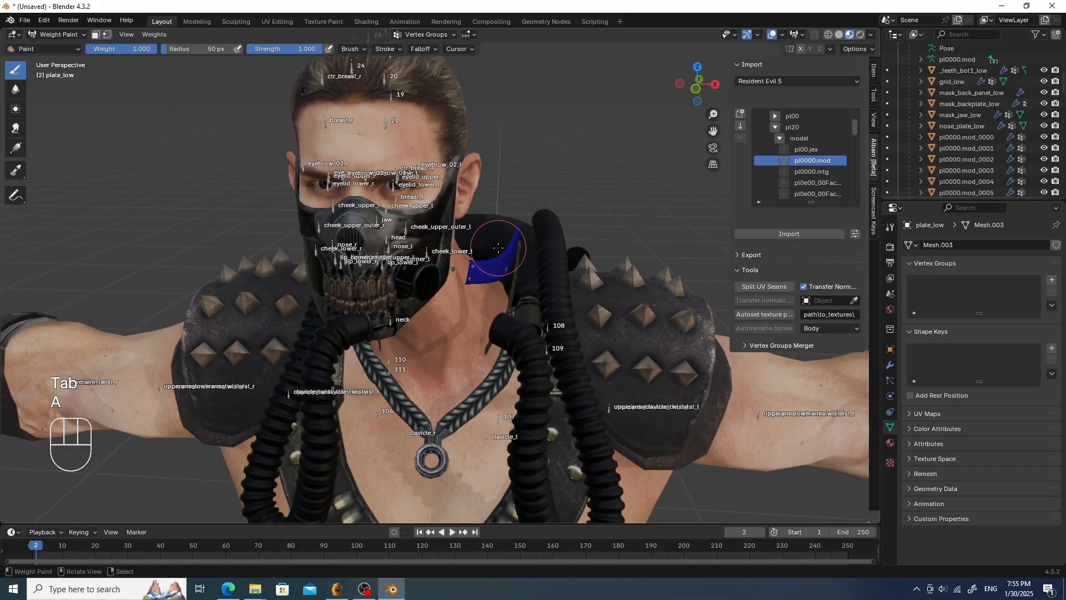
left_click(107, 34)
key("a")
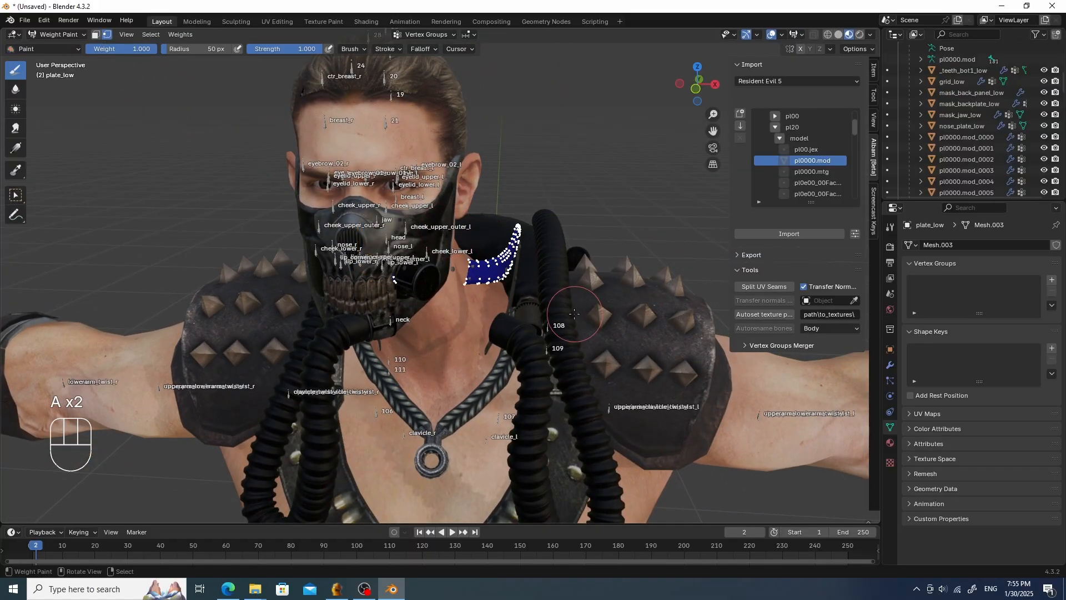
- Create a vertex group named head on plate_low and assign all its vertices at weight 1.000
scroll(644, 289, "down", 3)
scroll(644, 290, "up", 6)
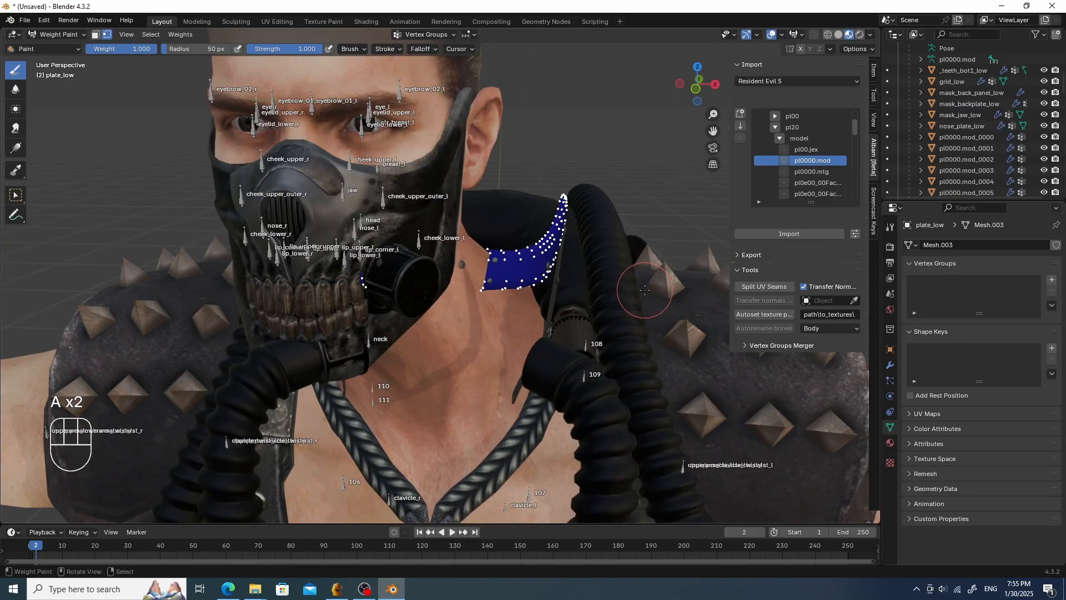
scroll(644, 289, "down", 2)
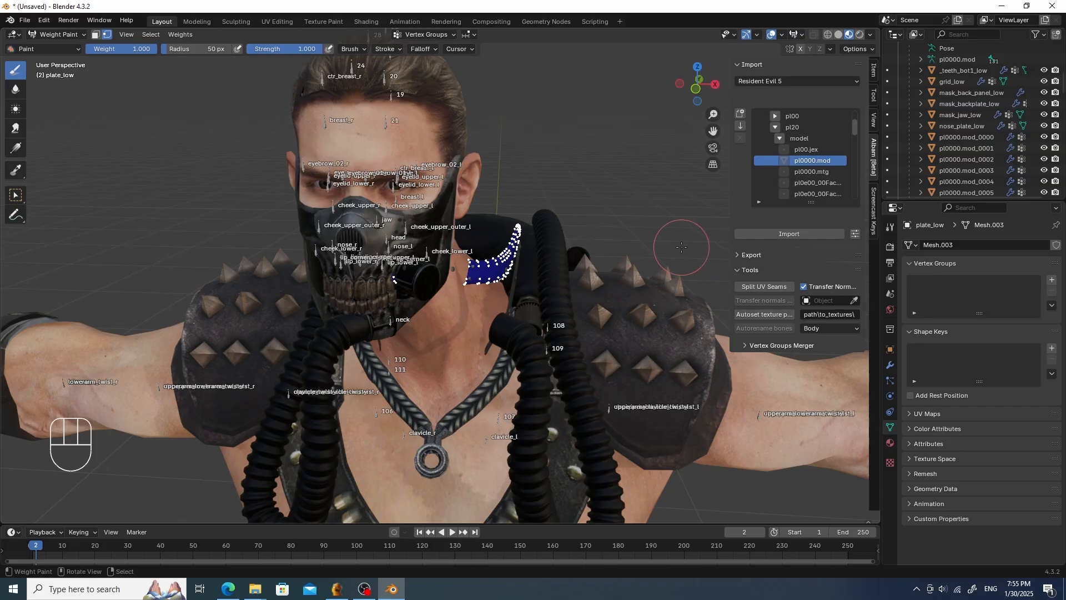
left_click(1052, 281)
double_click(938, 283)
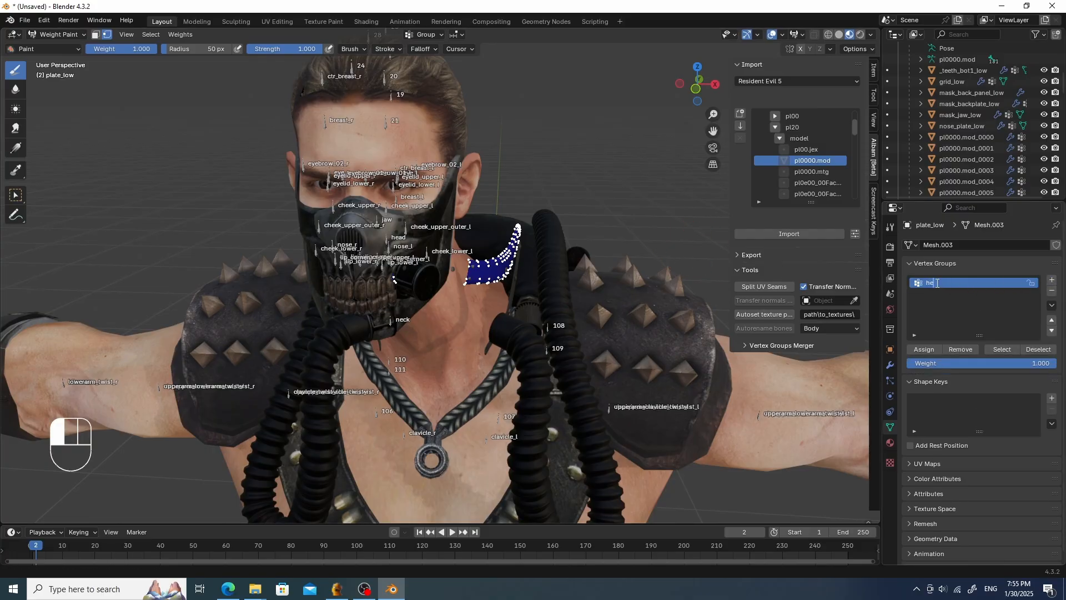
key("Return")
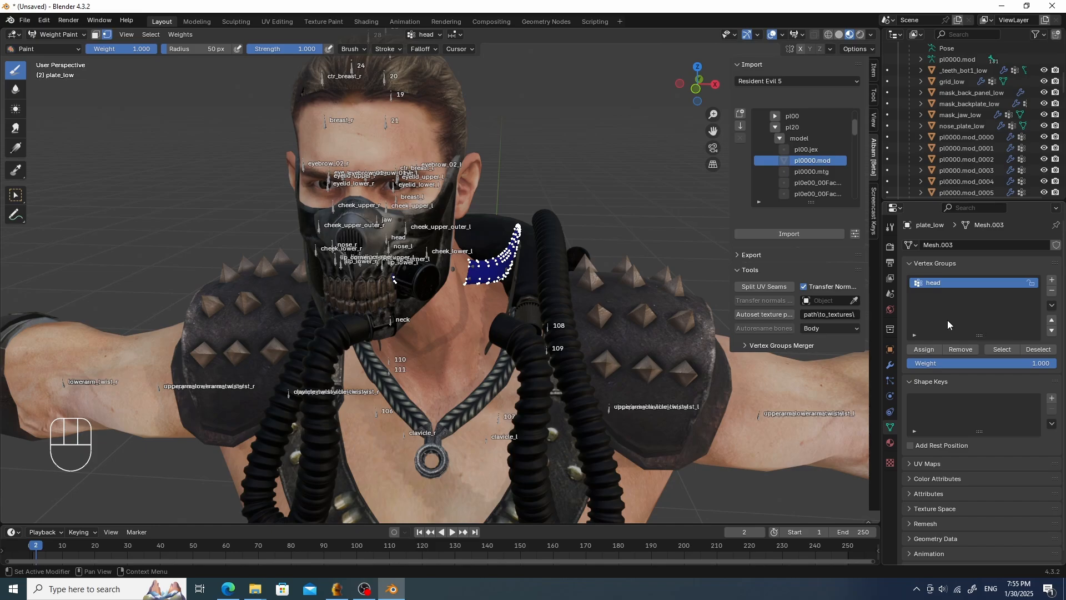
left_click(923, 350)
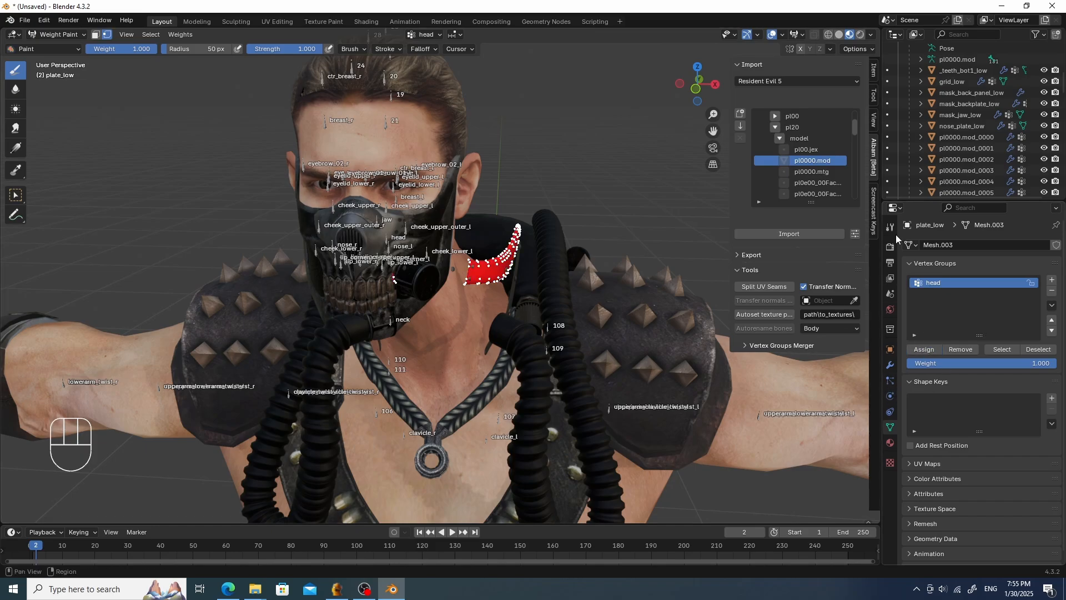
- Parent bag_low to the pl0000.mod armature with Object parenting, then undo the parenting
scroll(957, 158, "up", 6)
scroll(958, 159, "down", 6)
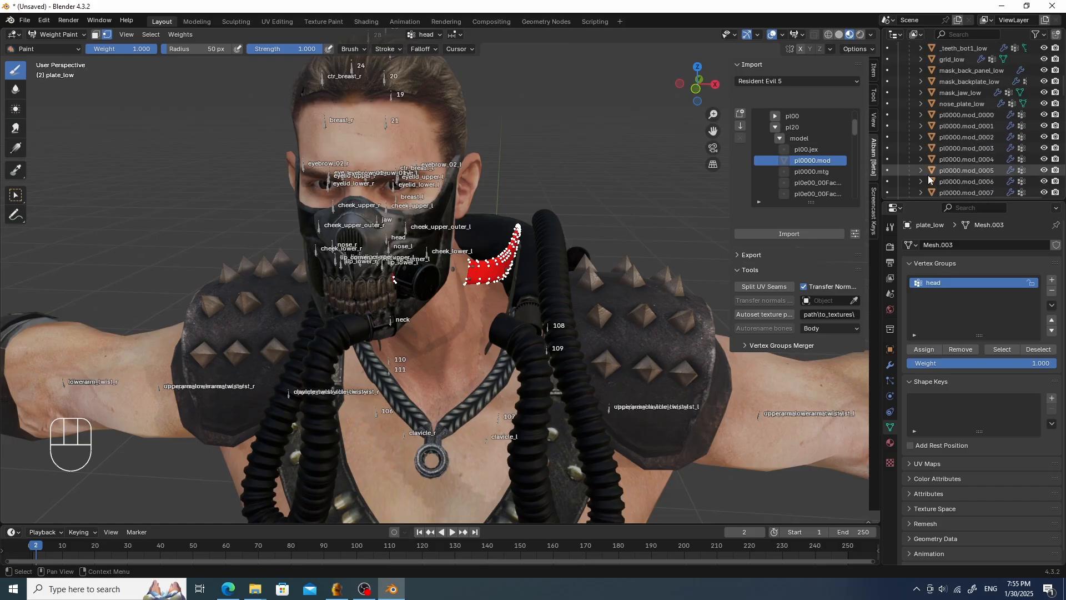
scroll(928, 171, "down", 1)
key("Tab")
left_click(526, 158)
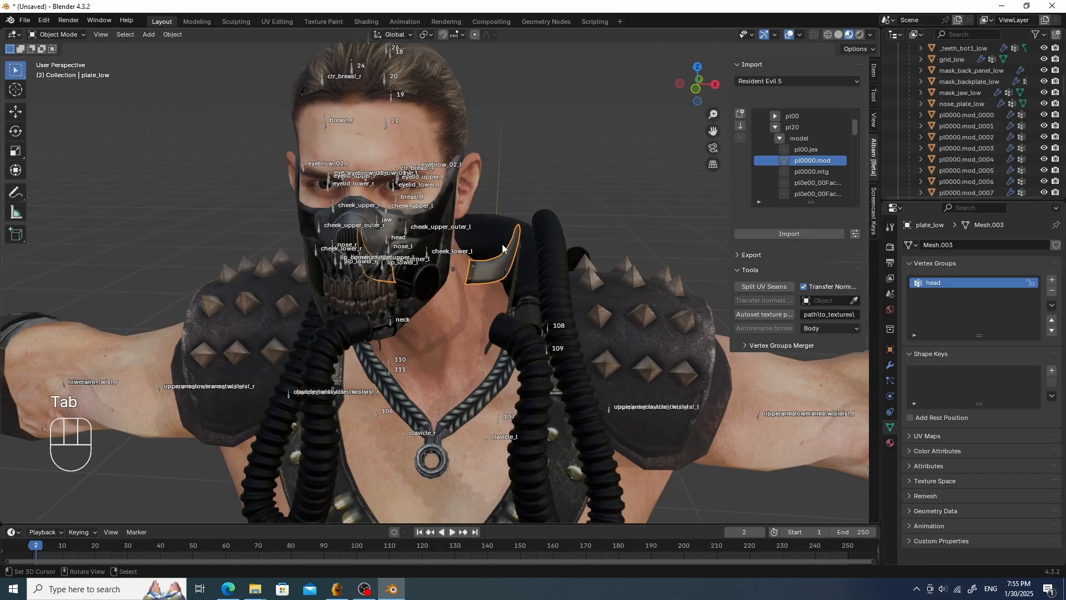
right_click(499, 257)
scroll(1023, 123, "up", 8)
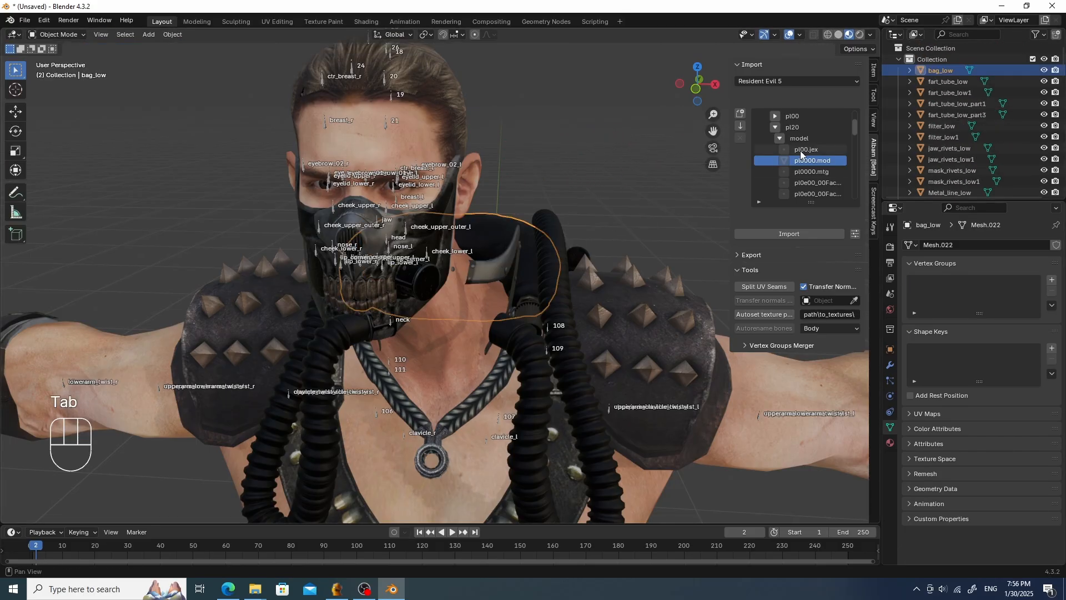
right_click(416, 428, "shift")
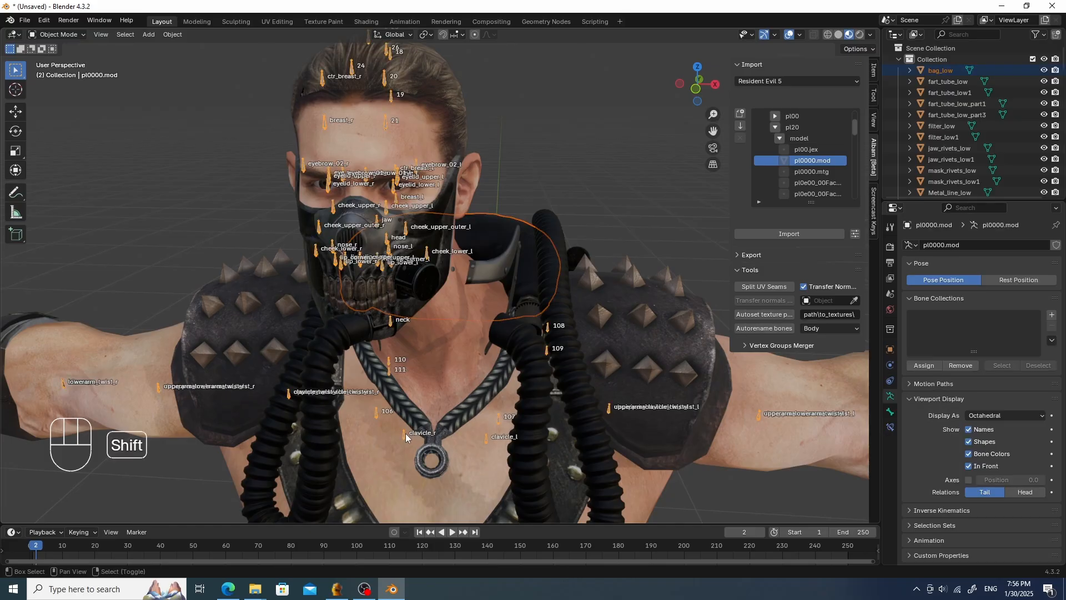
key("ctrl+p")
left_click(414, 427)
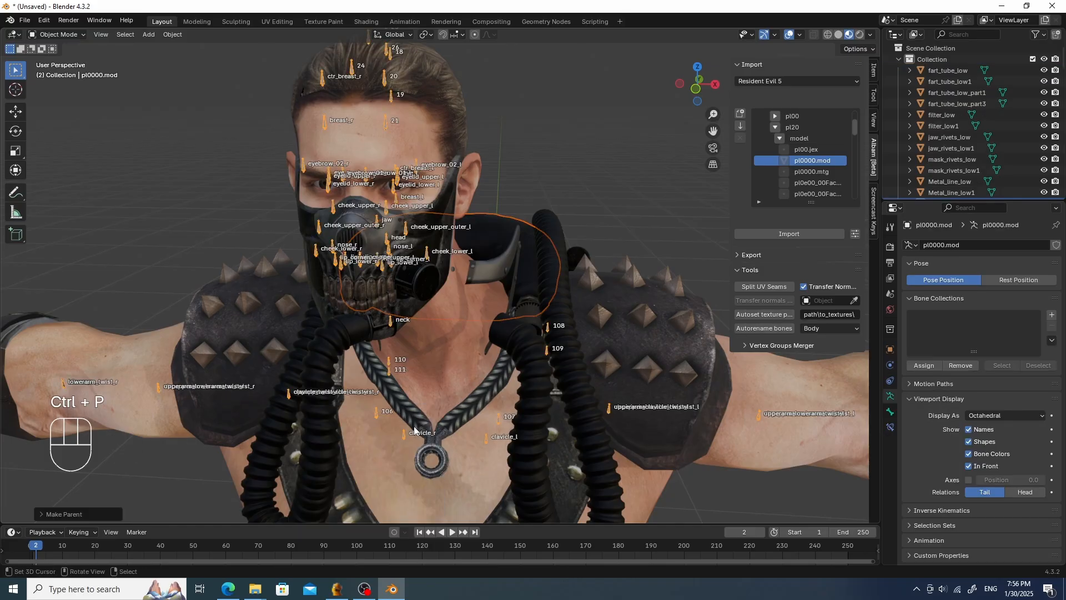
scroll(1000, 96, "down", 5)
scroll(1000, 96, "up", 2)
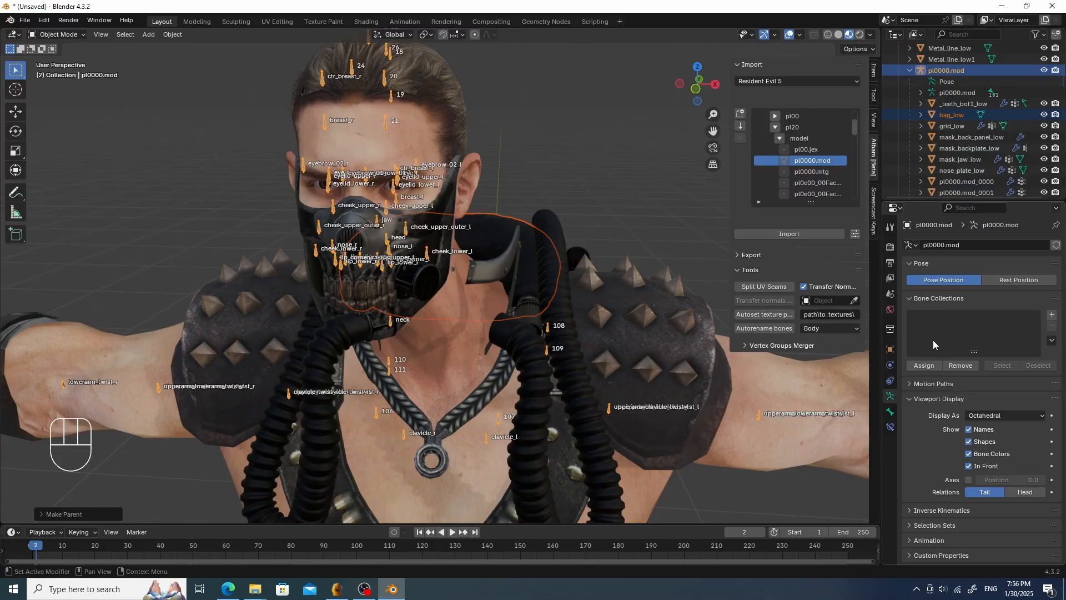
key("ctrl+z")
key("ctrl+z")
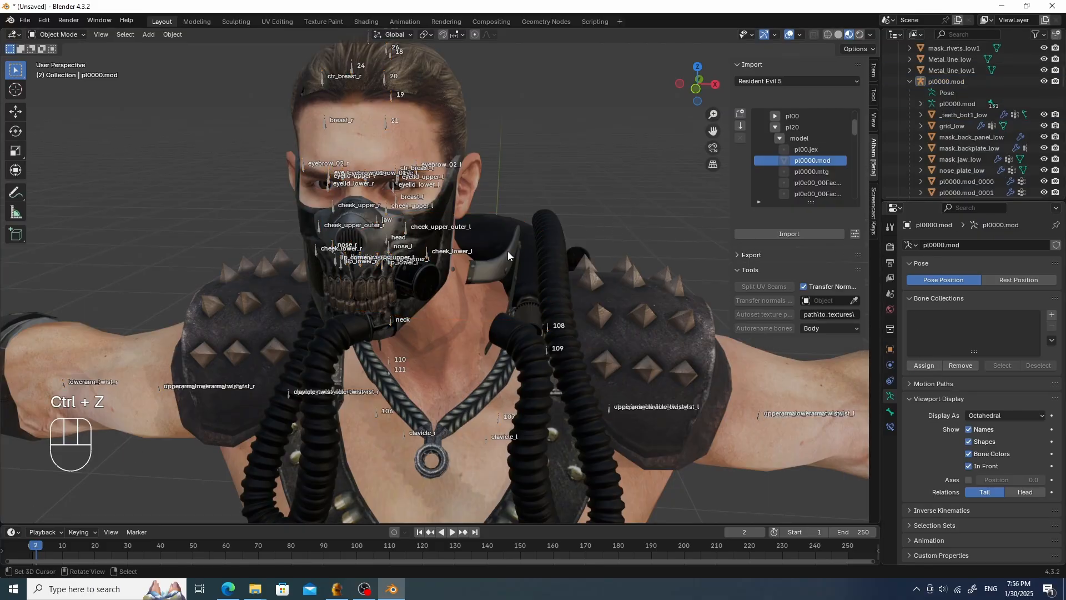
- Parent plate_low to the pl0000.mod armature using Object parenting
left_click(508, 255)
scroll(971, 169, "up", 4)
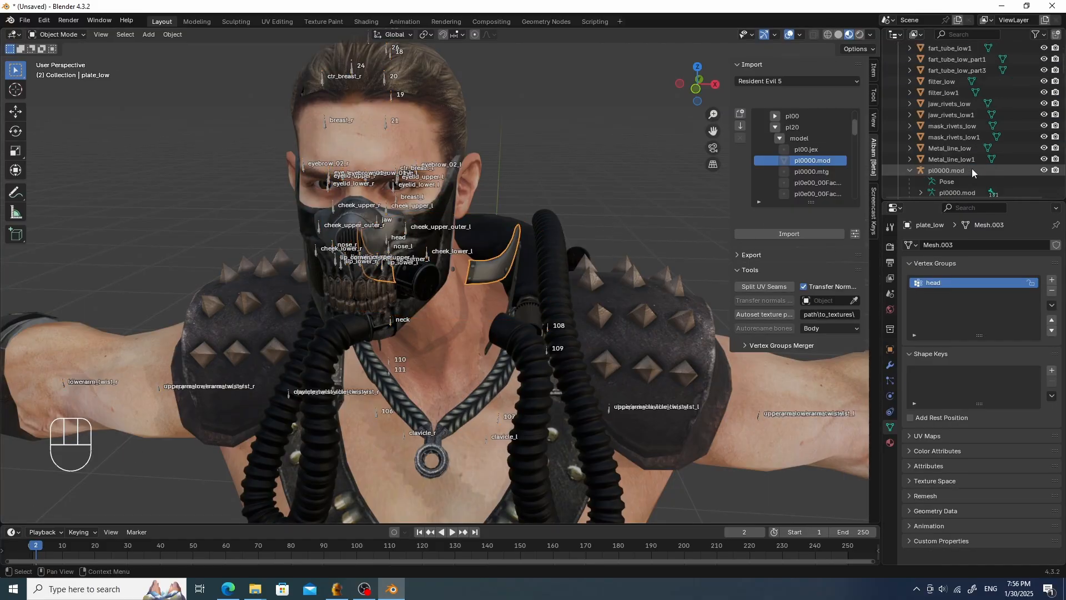
scroll(972, 169, "down", 20)
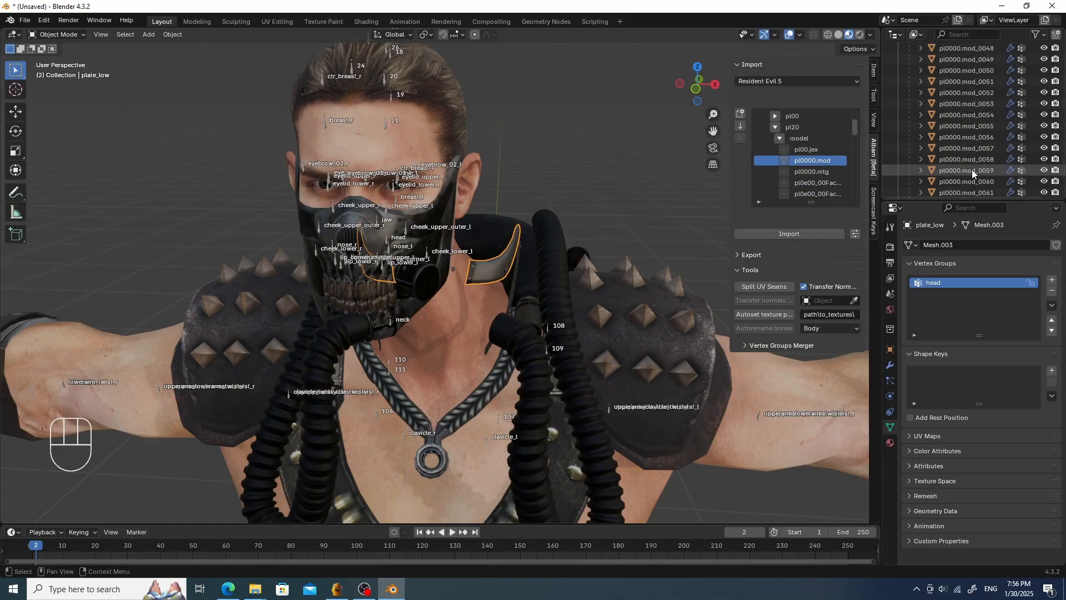
scroll(972, 168, "down", 8)
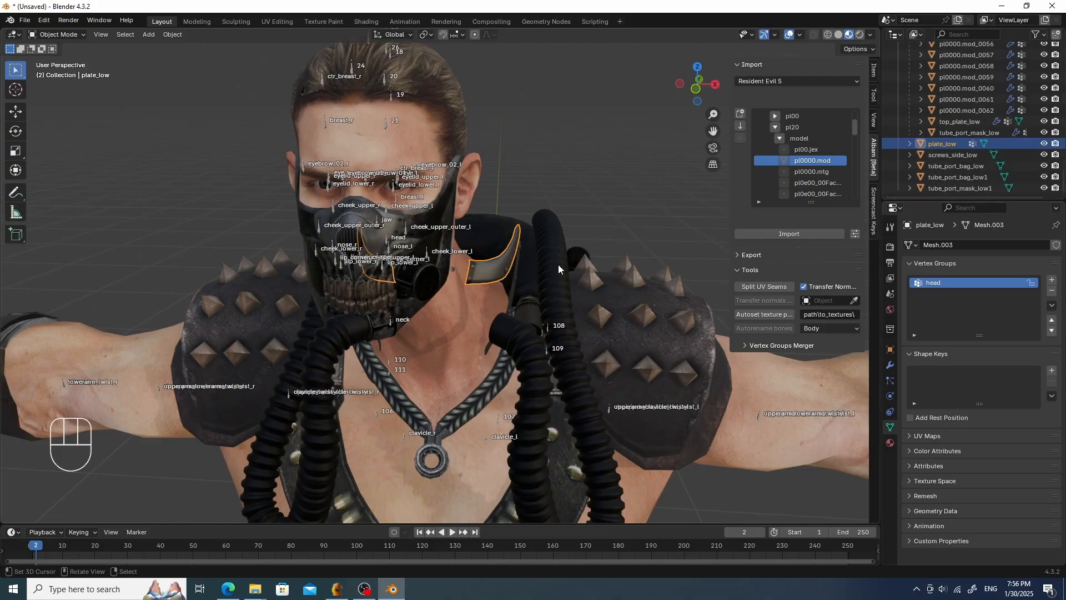
left_click(406, 434, "shift")
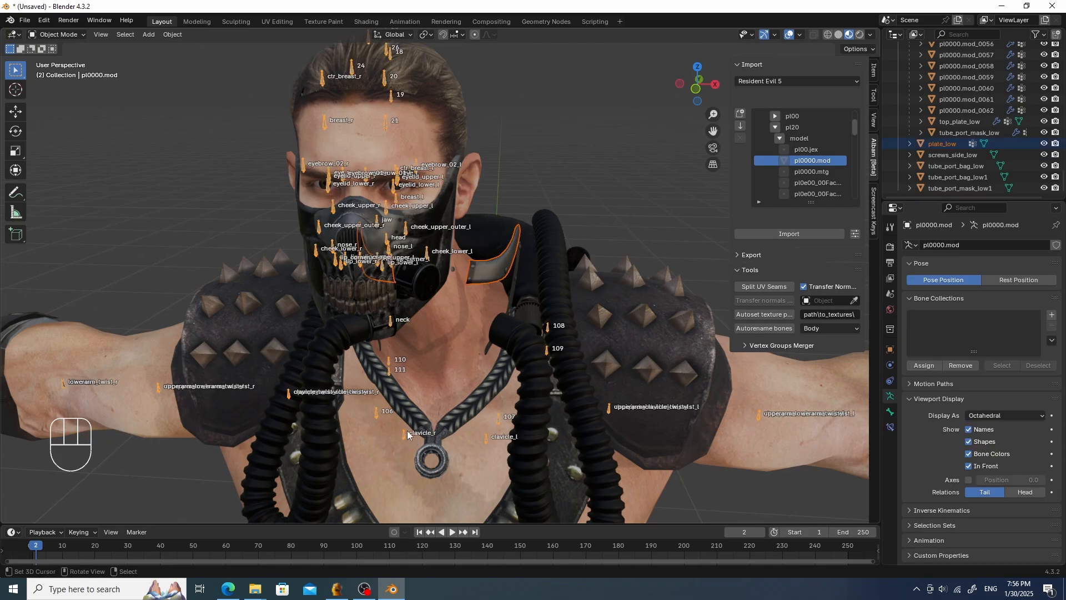
key("ctrl+p")
left_click(408, 431)
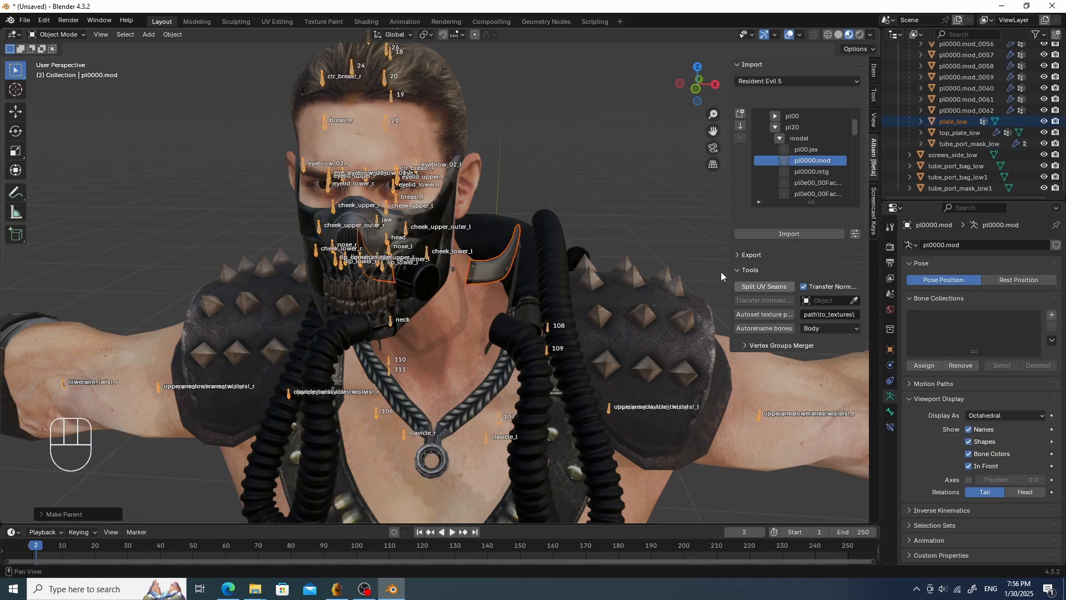
- Add an Armature modifier to plate_low and set its object to pl0000.mod
left_click(517, 248)
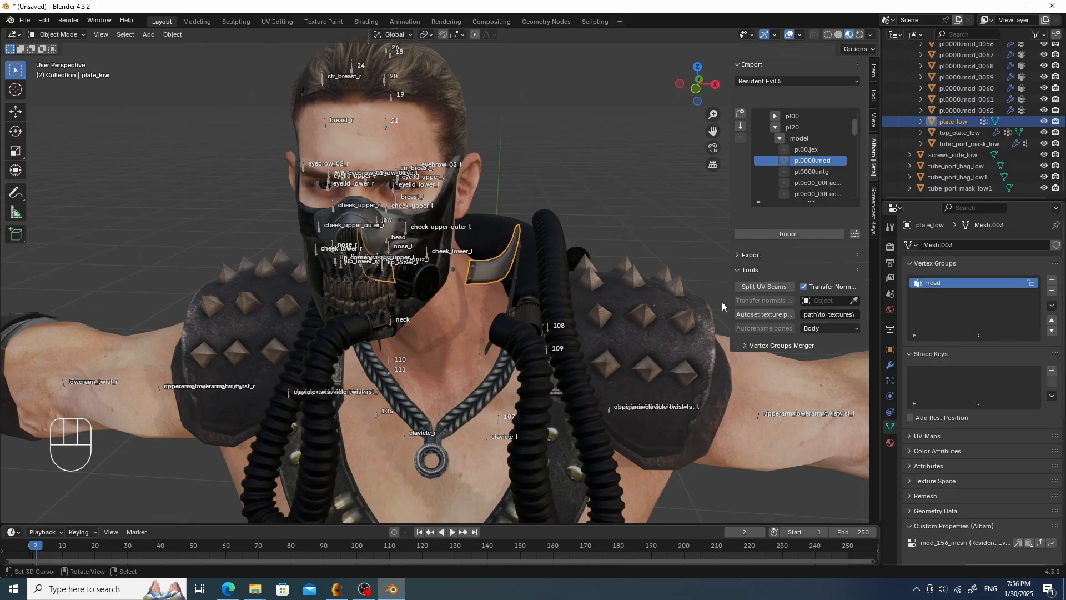
left_click(890, 366)
left_click(978, 247)
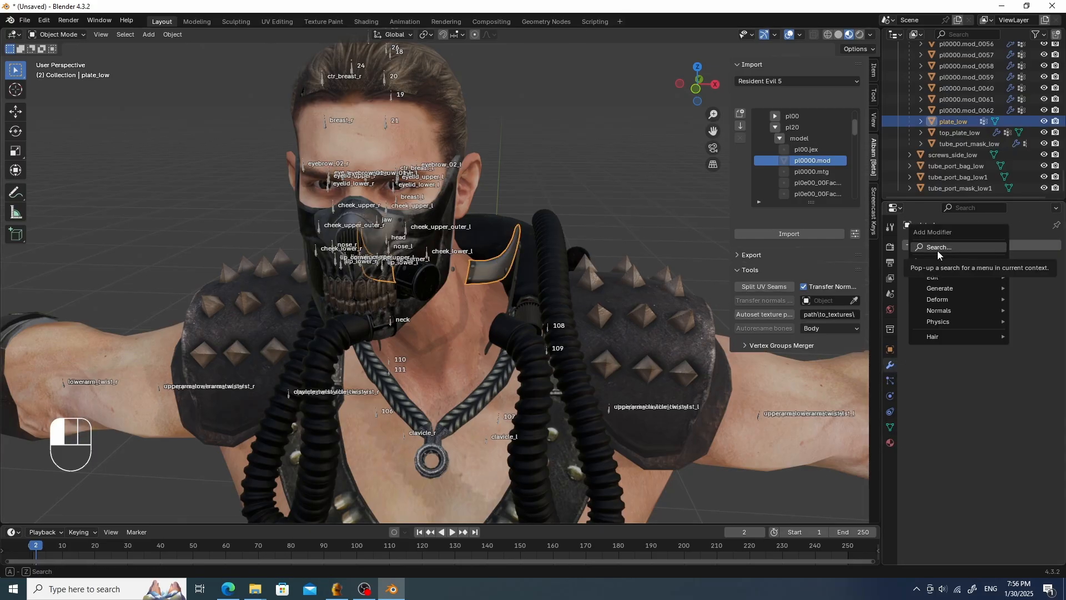
mouse_move(947, 278)
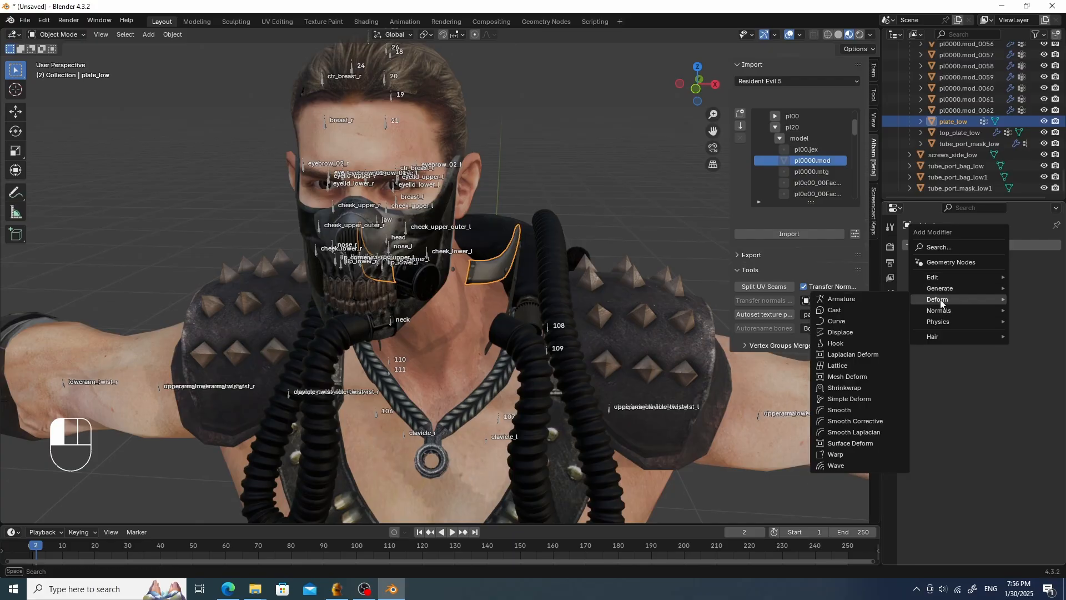
left_click(867, 298)
left_click(1012, 282)
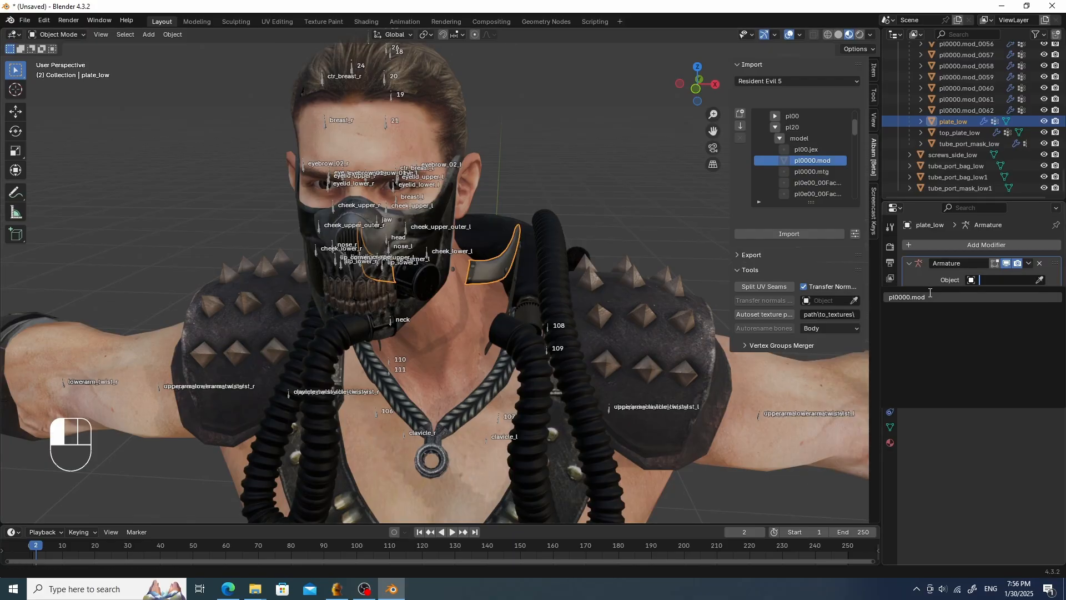
left_click(926, 298)
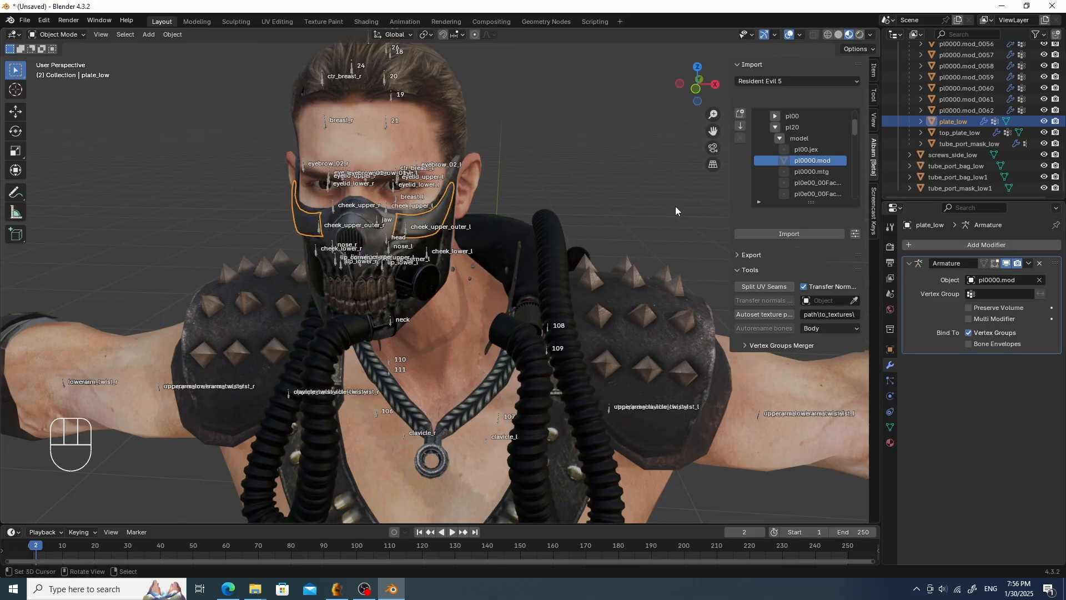
- Parent mask_rivets_low to the pl0000.mod armature using Object parenting
left_click(469, 269)
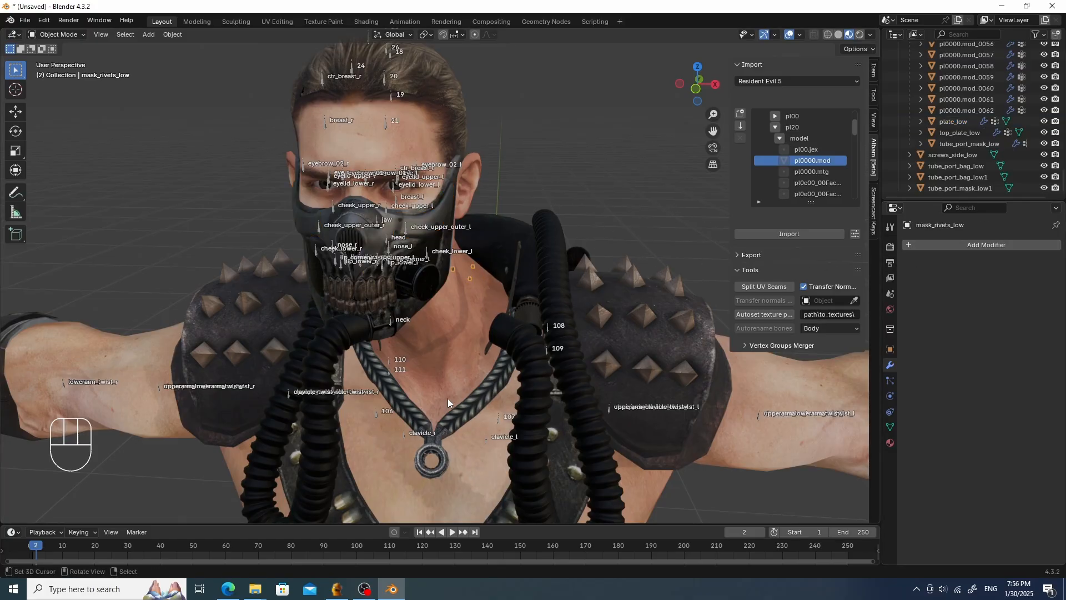
left_click(405, 434, "shift")
key("ctrl+p")
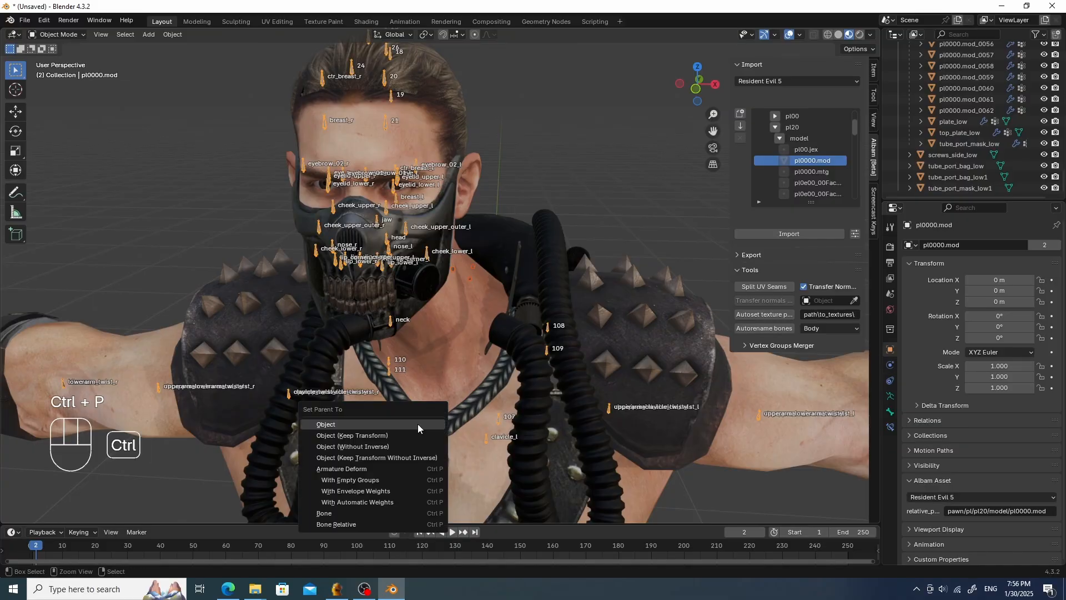
left_click(418, 423)
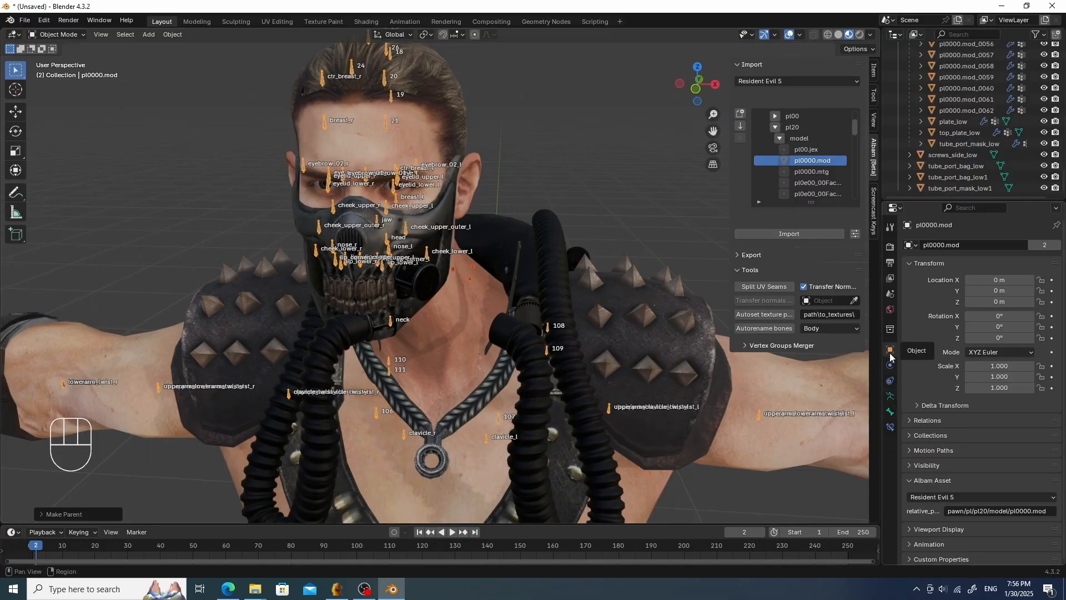
- Create a vertex group named head on mask_rivets_low
scroll(384, 238, "up", 5)
scroll(433, 242, "down", 3)
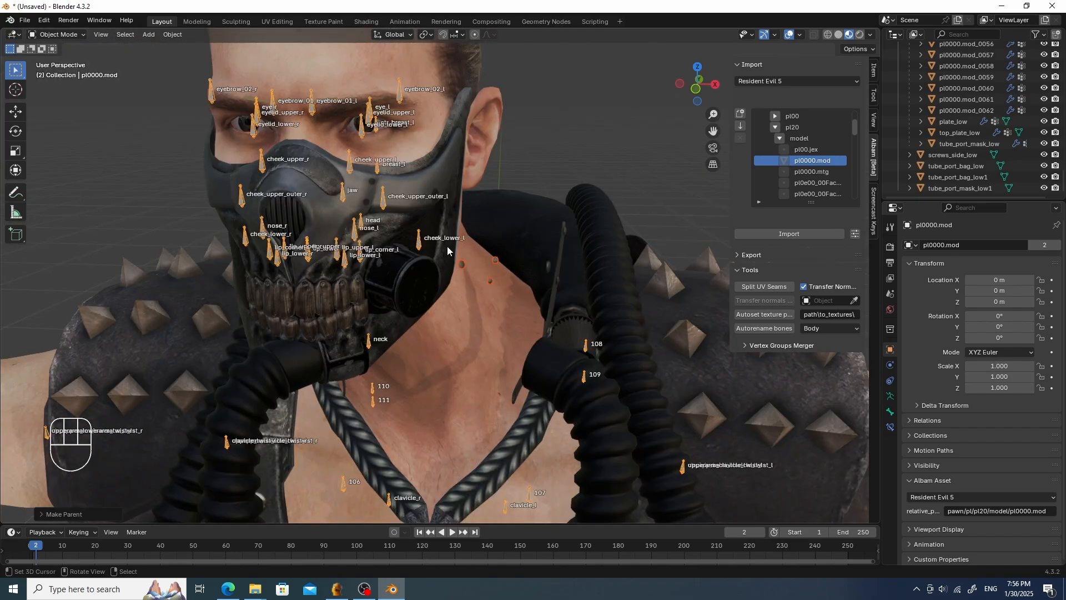
left_click(890, 397)
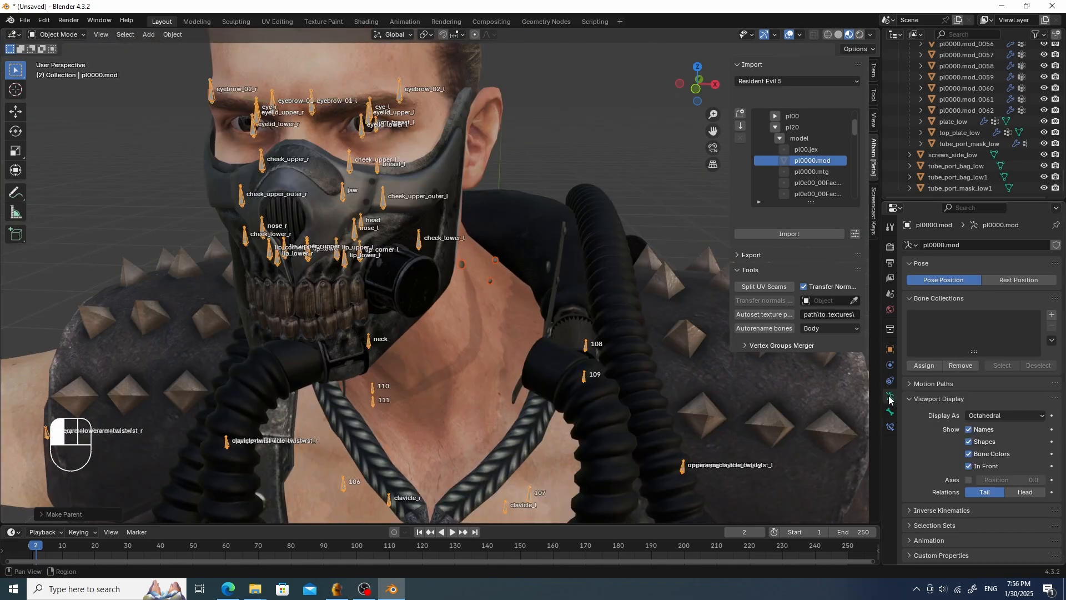
left_click(462, 264)
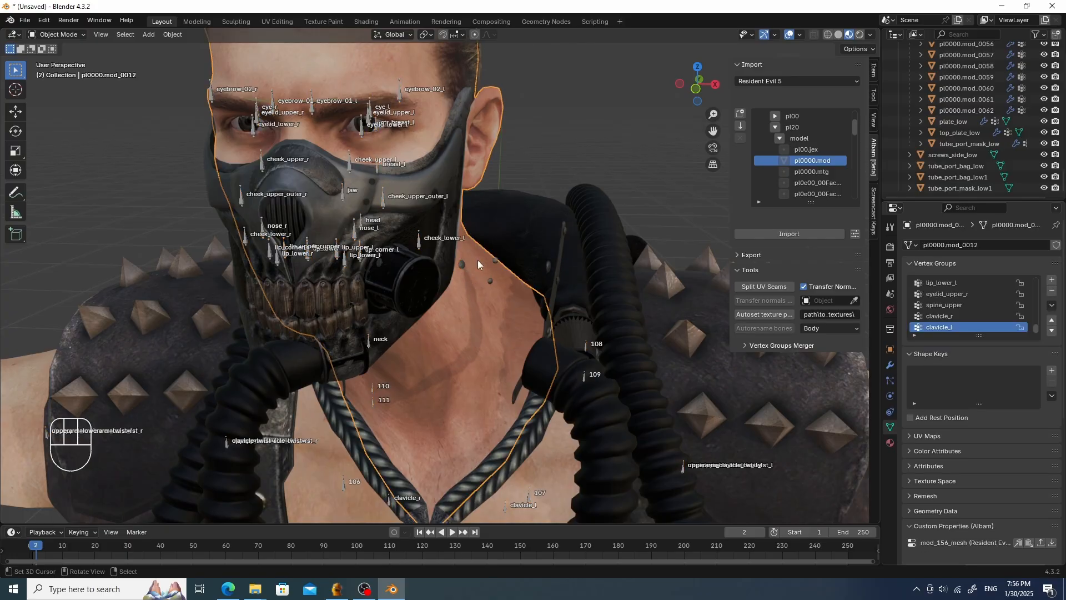
left_click(1051, 280)
double_click(936, 284)
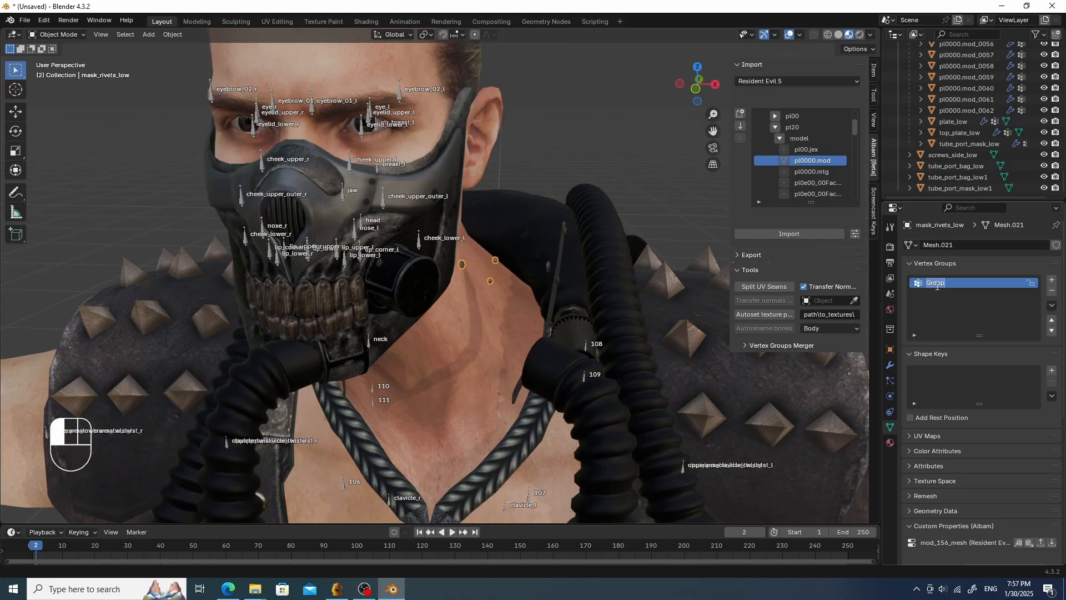
type("head")
key("Return")
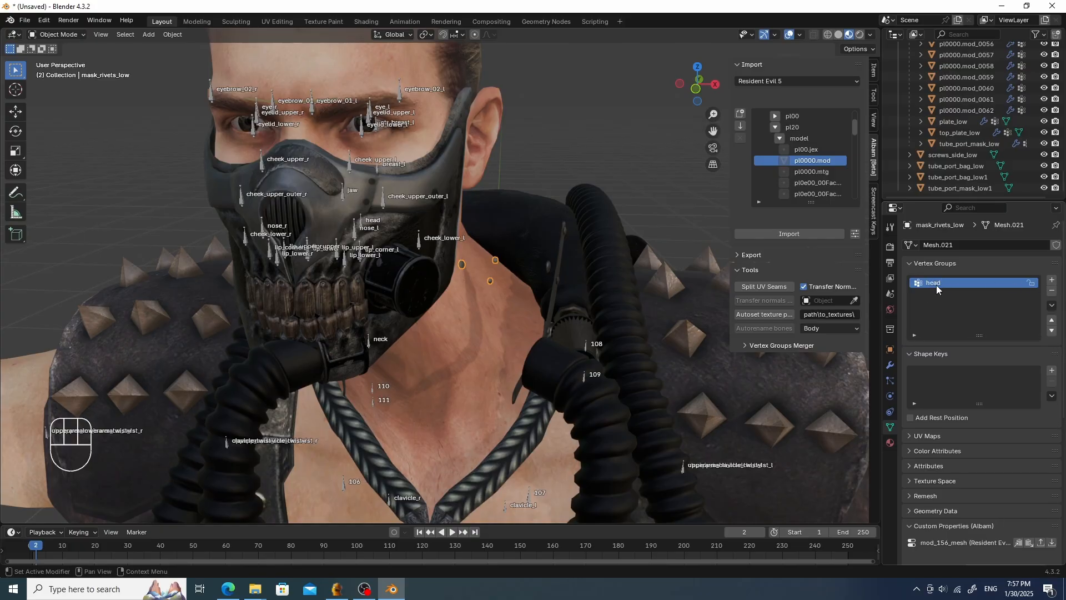
- Switch mask_rivets_low to Weight Paint with vertex selection masking, select all its vertices and assign them to head
key("Tab")
left_click(527, 172)
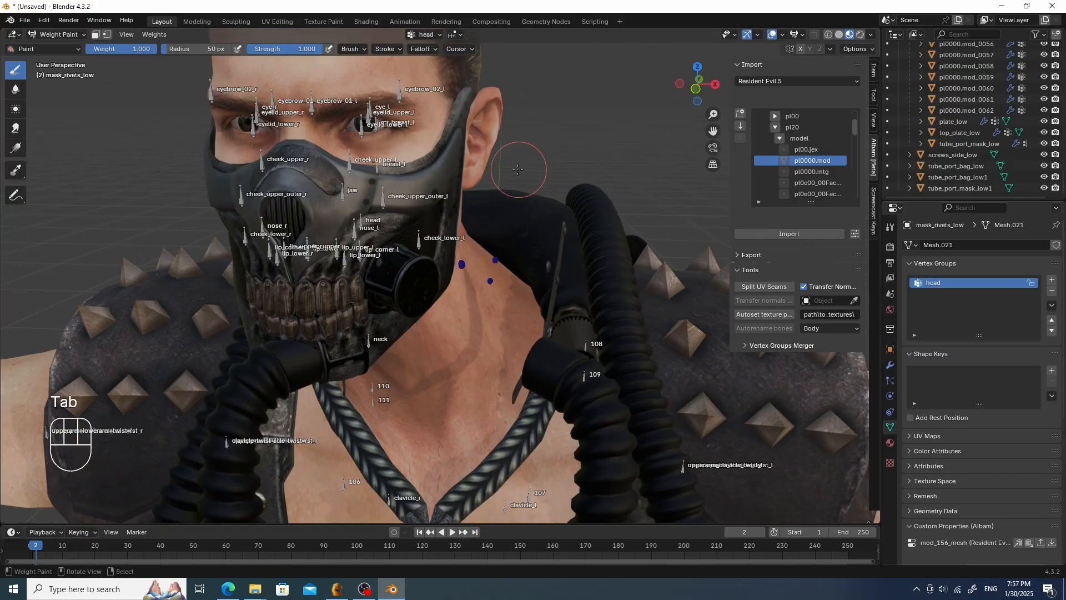
left_click(108, 35)
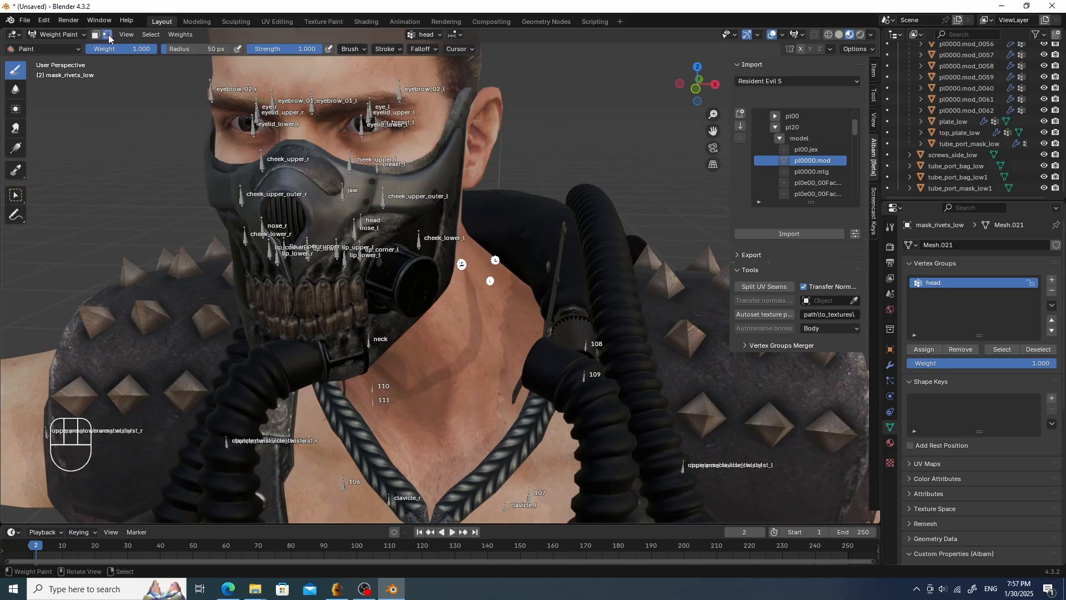
left_click(151, 35)
left_click(161, 49)
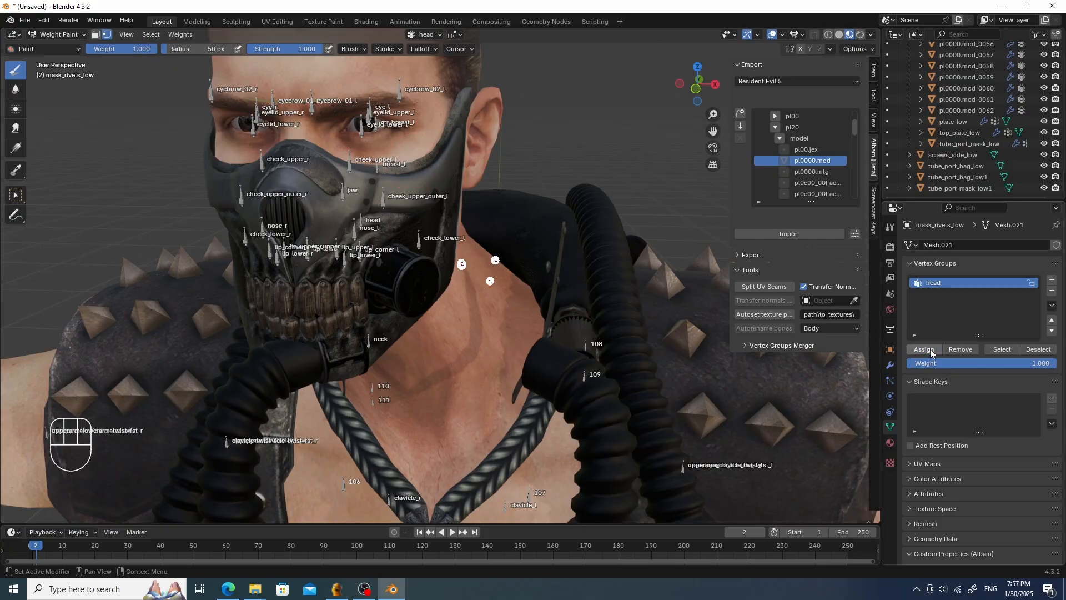
- Add an Armature modifier to mask_rivets_low set to pl0000.mod, then return to Object Mode
left_click(890, 365)
left_click(983, 249)
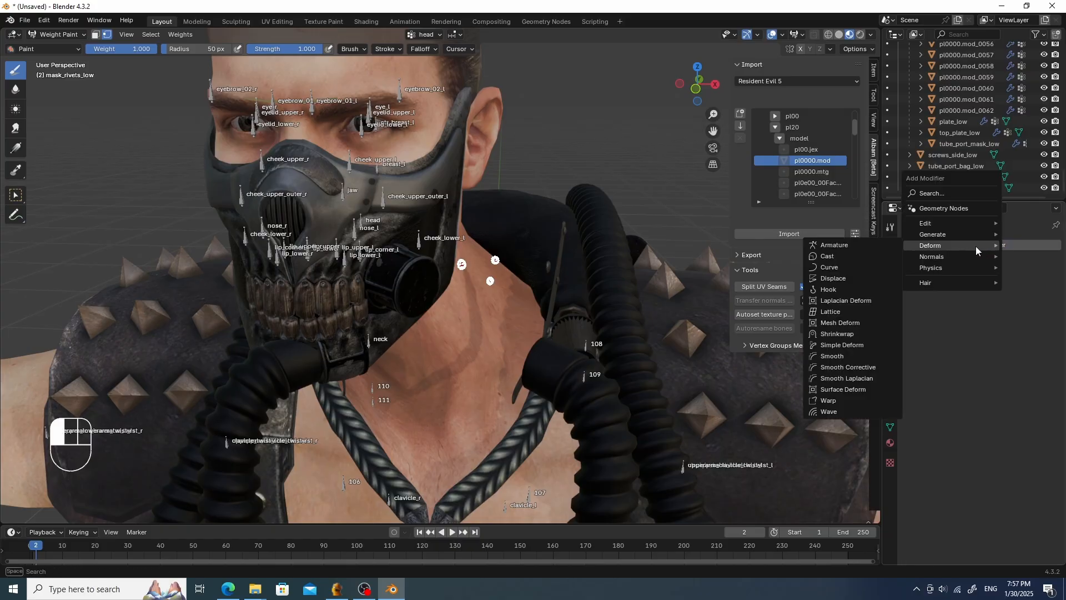
mouse_move(939, 246)
left_click(872, 246)
left_click(970, 280)
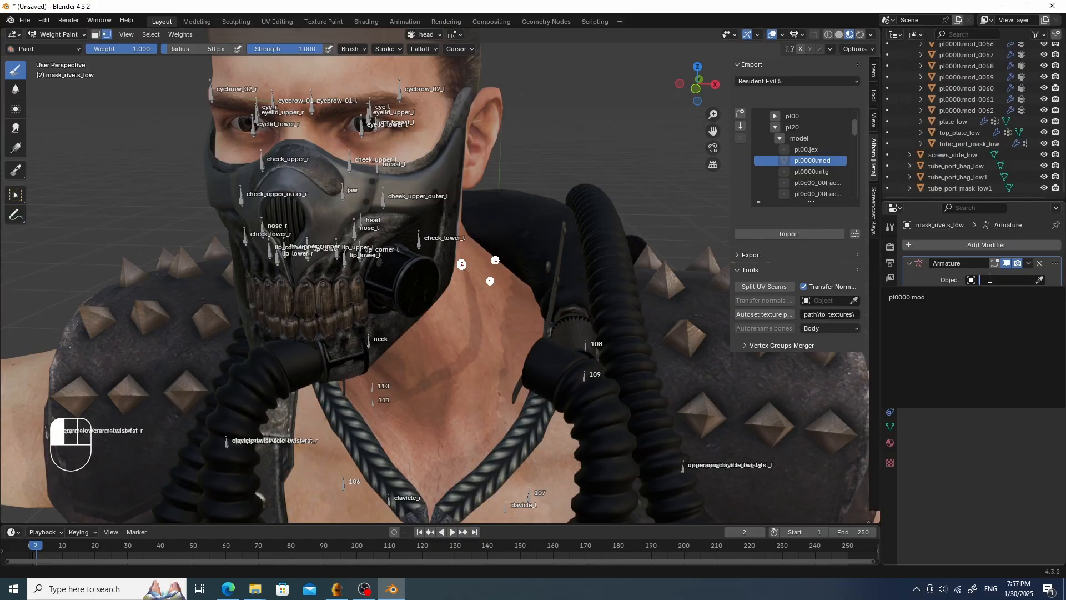
left_click(978, 297)
key("Tab")
- Add an Armature modifier to Metal_line_low and set its object to pl0000.mod
left_click(477, 192)
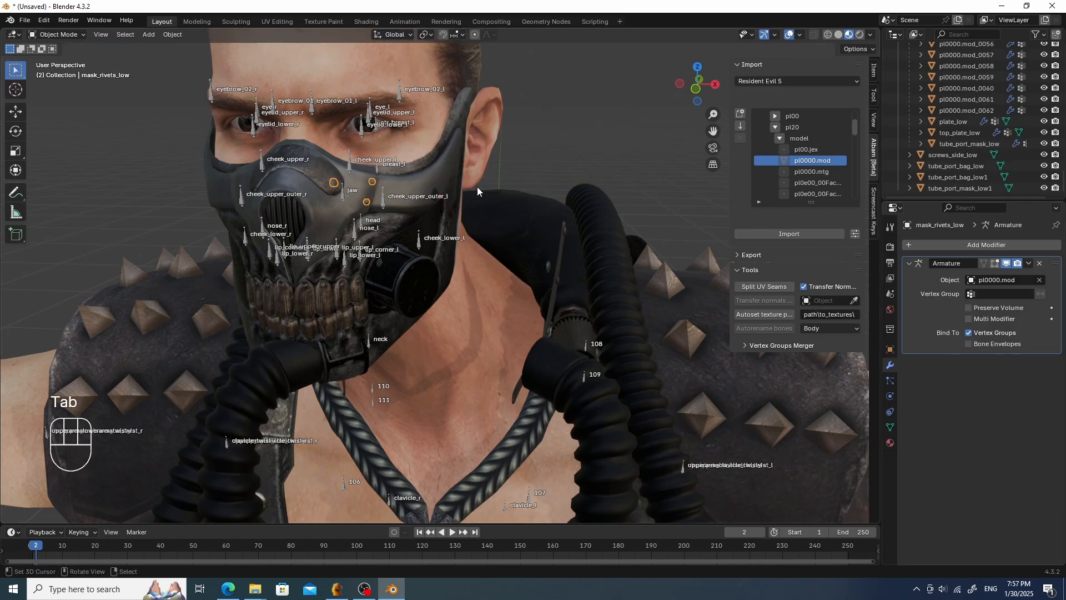
middle_click_drag(568, 256, 537, 259)
left_click(525, 266)
scroll(535, 261, "down", 3)
left_click(1028, 241)
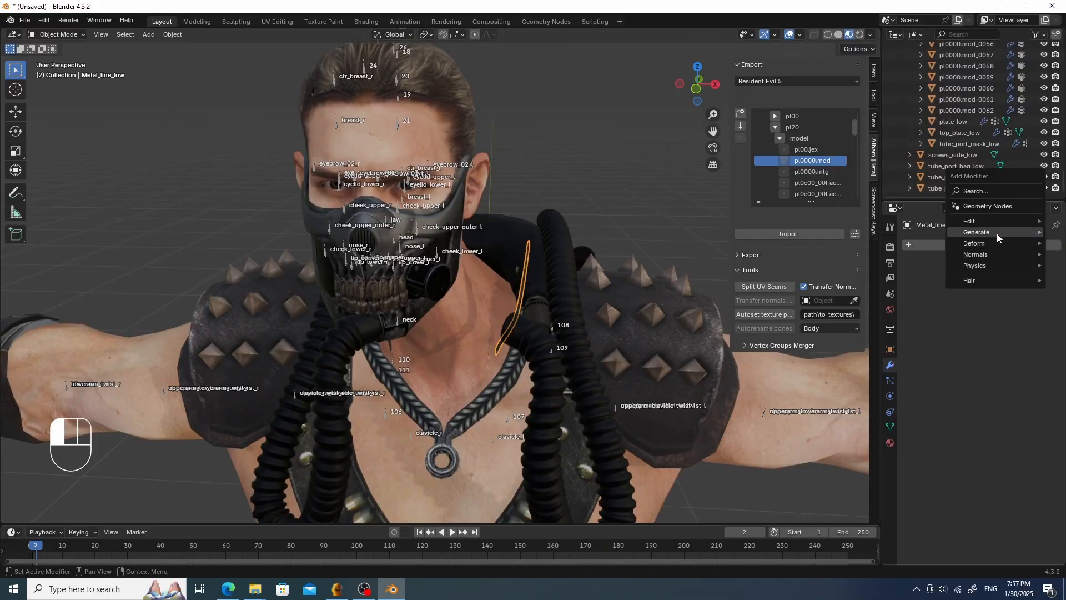
mouse_move(960, 243)
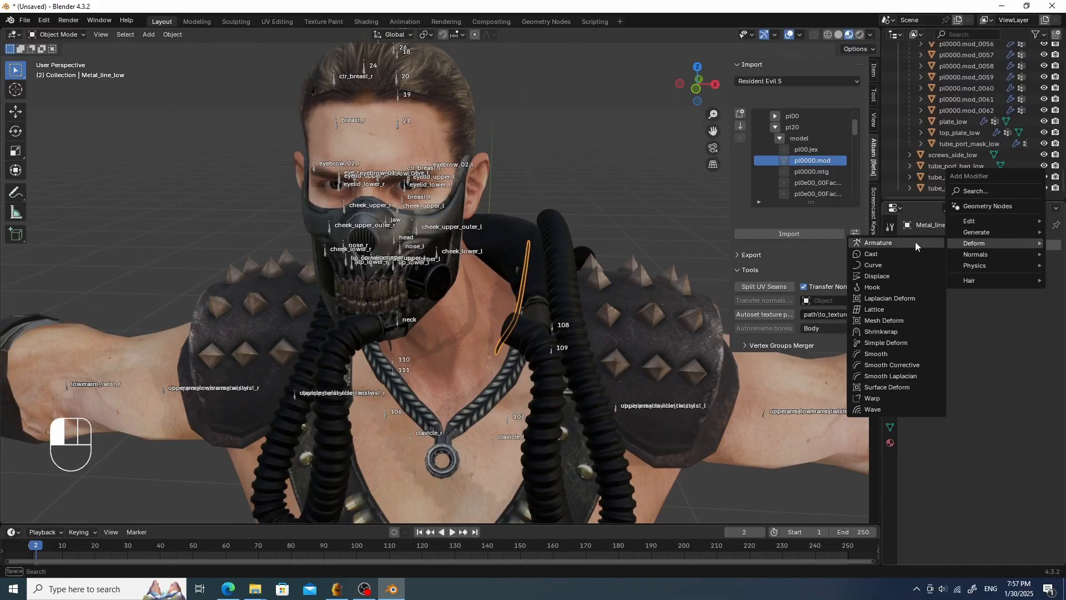
left_click(915, 243)
left_click(997, 279)
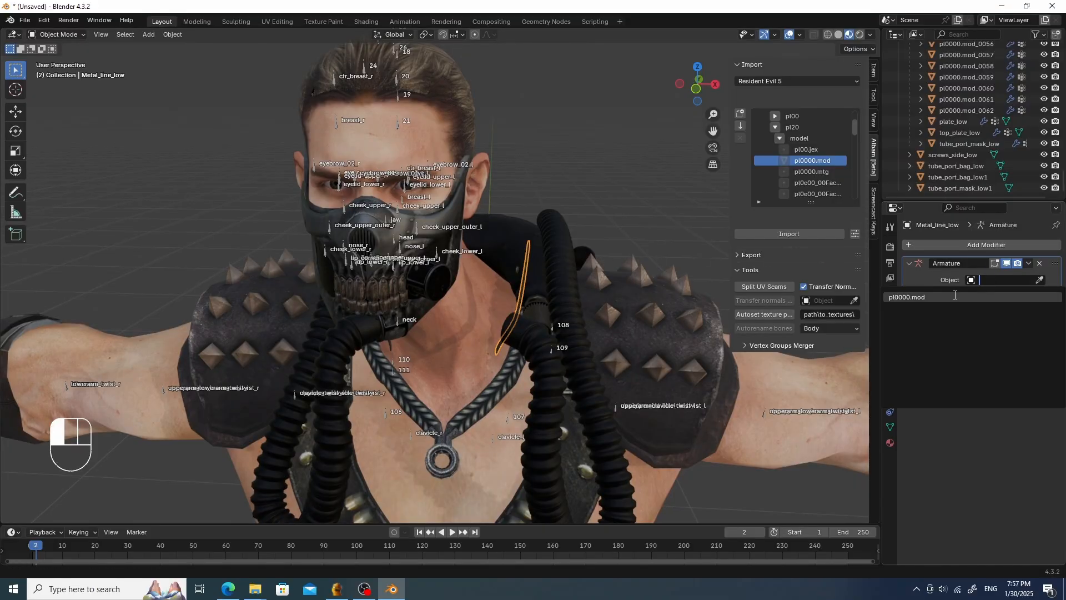
left_click(954, 297)
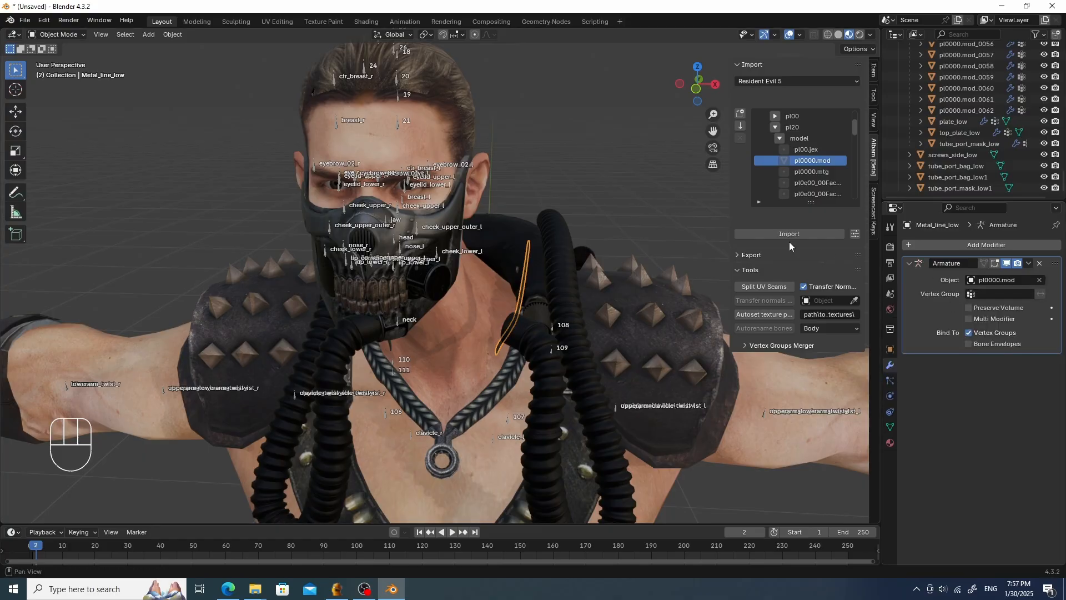
- Parent Metal_line_low to the pl0000.mod armature using Object parenting
left_click(415, 435, "shift")
key("ctrl+p")
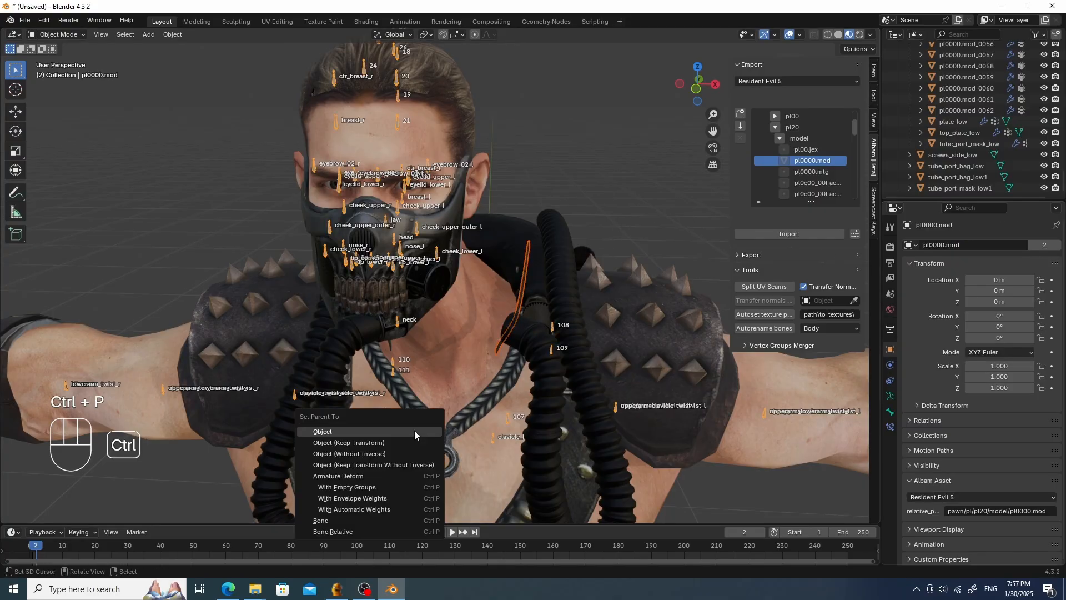
left_click(414, 431)
middle_click_drag(526, 270, 521, 265)
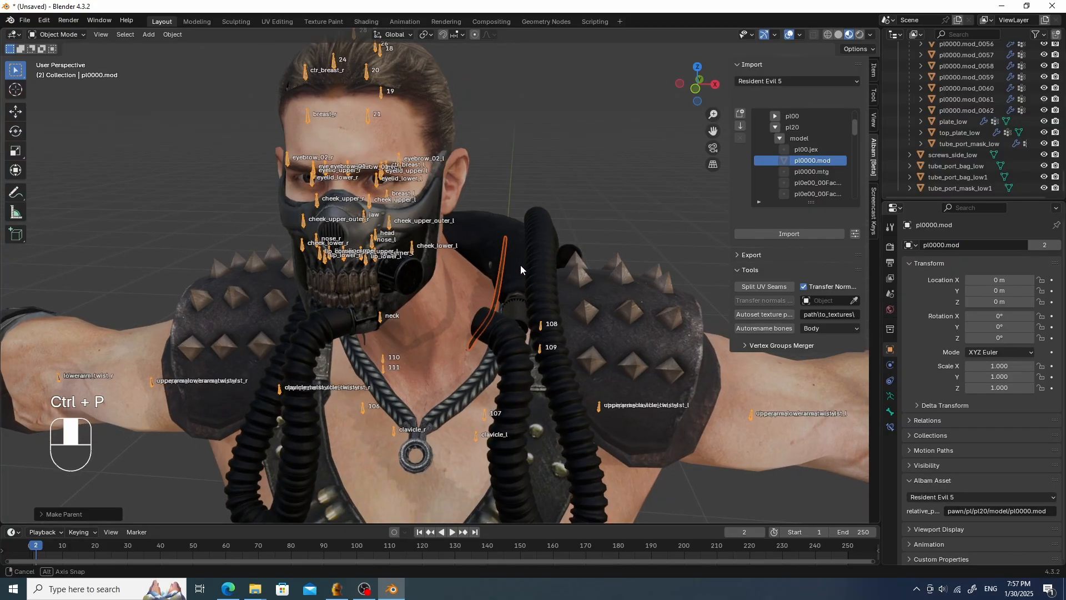
- Switch Metal_line_low to Weight Paint with vertex selection masking and select all its vertices
right_click(499, 279)
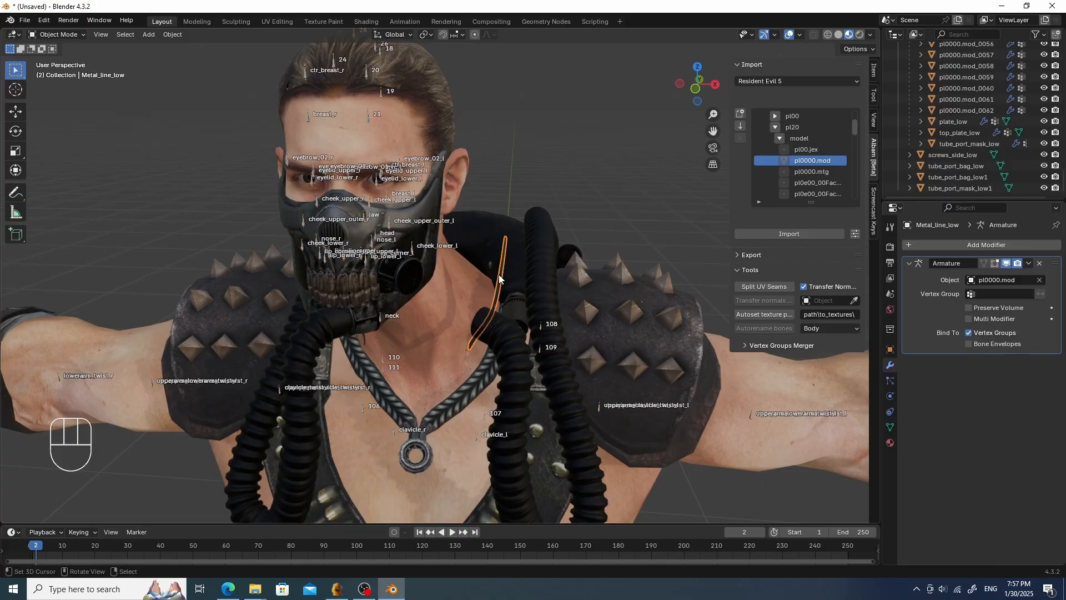
right_click(499, 281)
right_click(499, 280)
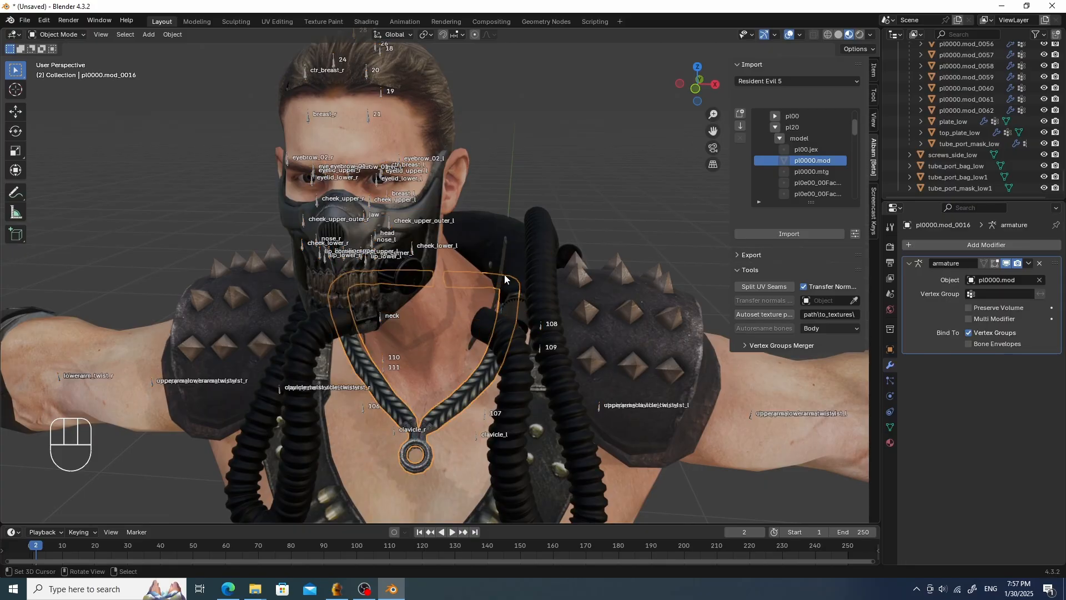
right_click(504, 274)
key("Tab")
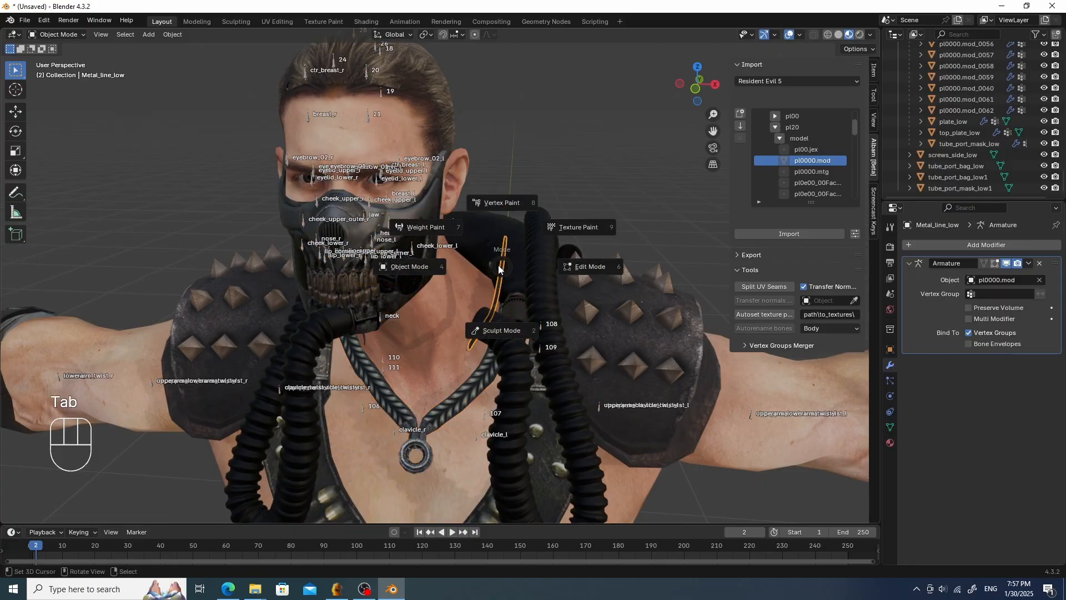
left_click(439, 229)
left_click(108, 34)
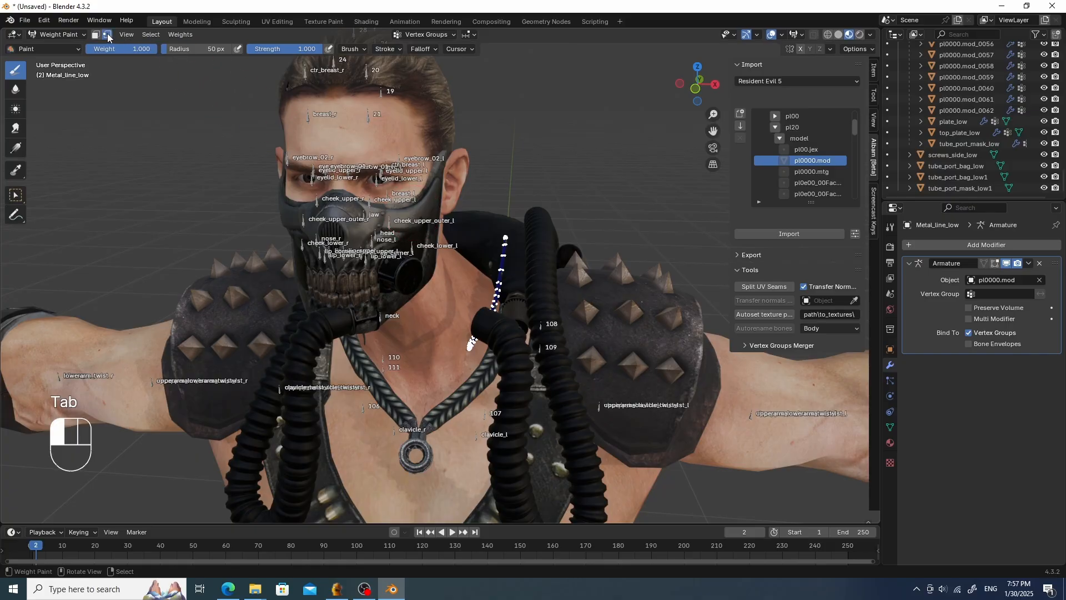
left_click(150, 34)
left_click(164, 47)
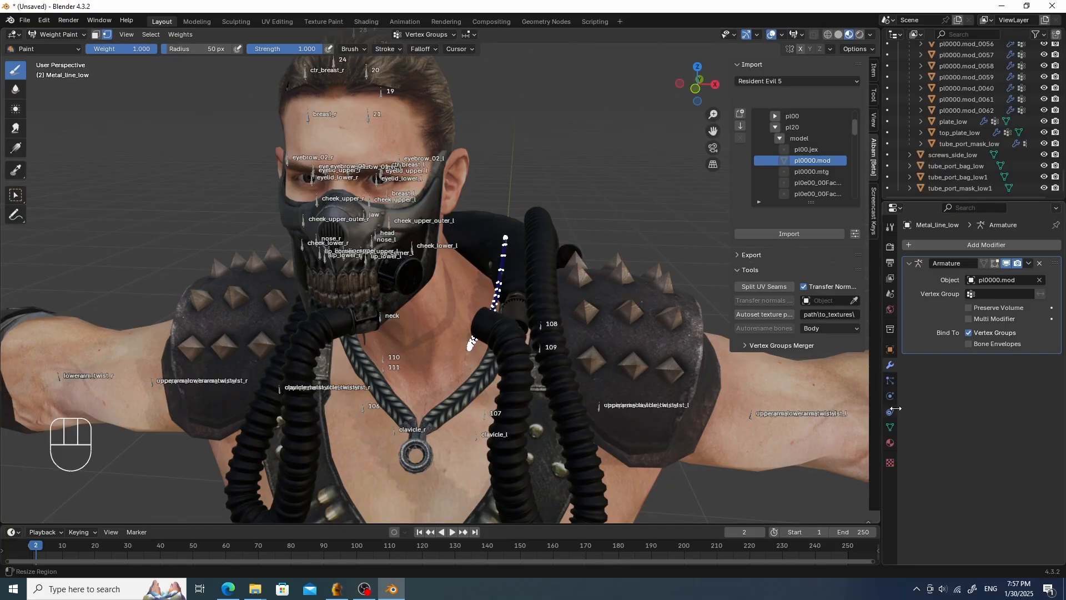
- Create a vertex group named head on Metal_line_low, assign the selected vertices to it, and return to Object Mode
left_click(890, 427)
left_click(1051, 280)
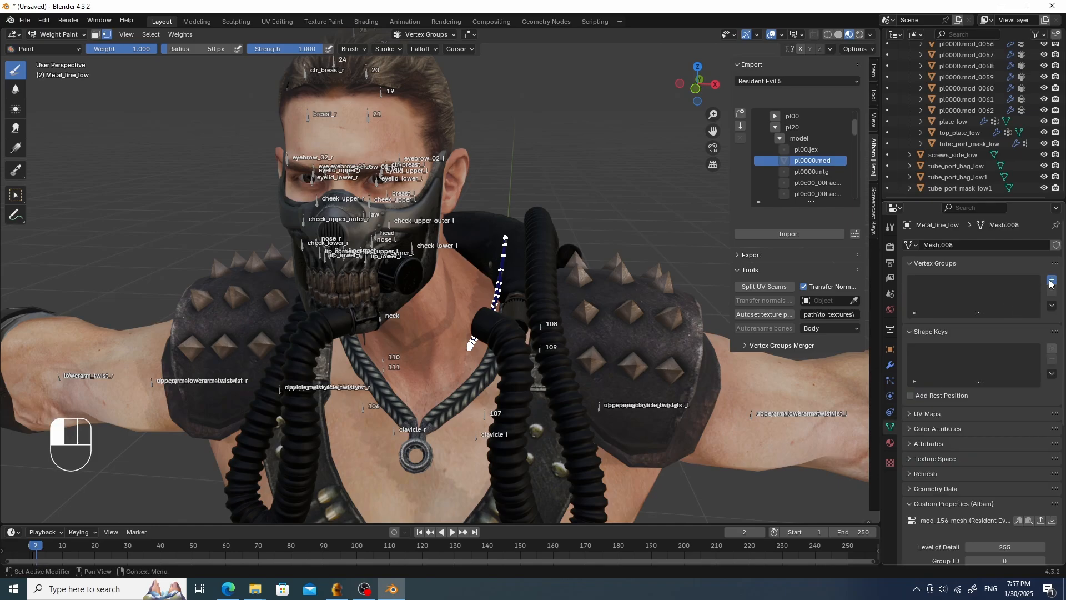
double_click(945, 283)
type("hea")
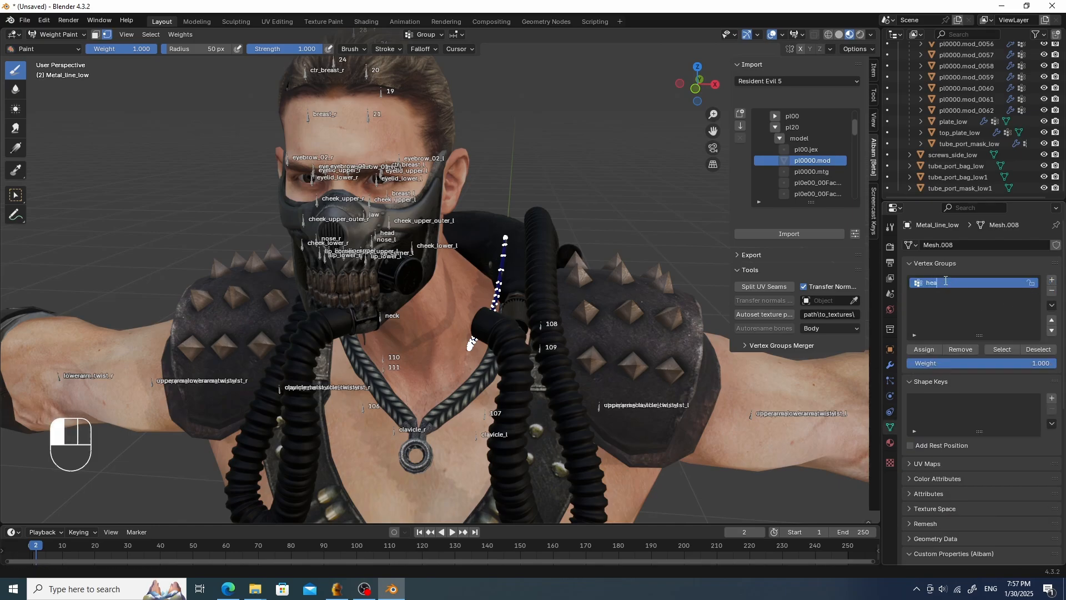
type("d")
key("Return")
left_click(924, 350)
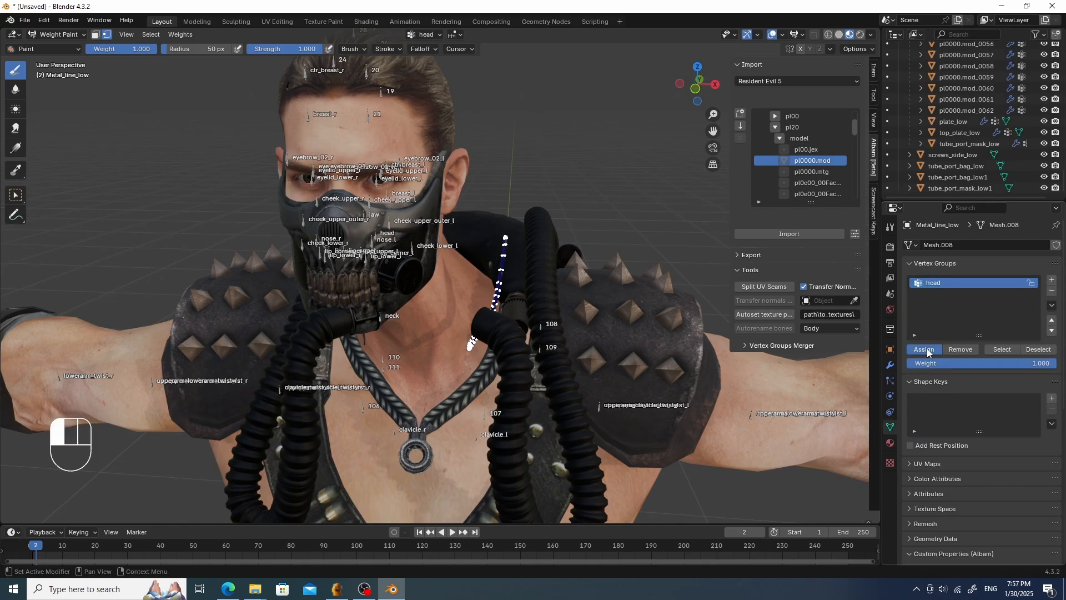
key("Tab")
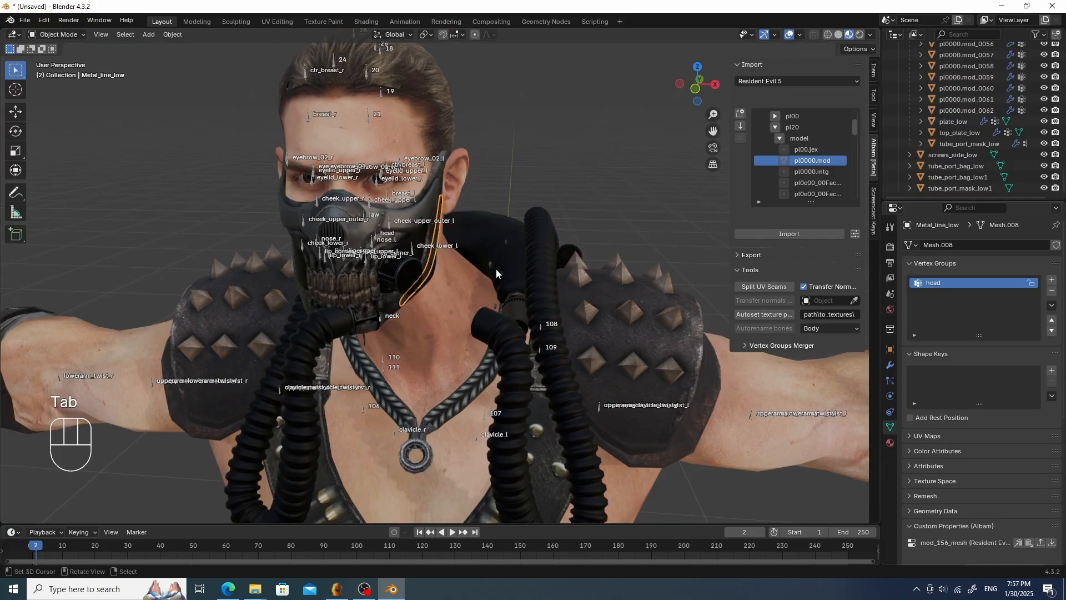
- Select screws_side_low and switch it to Weight Paint mode
left_click(491, 267)
scroll(513, 264, "up", 3)
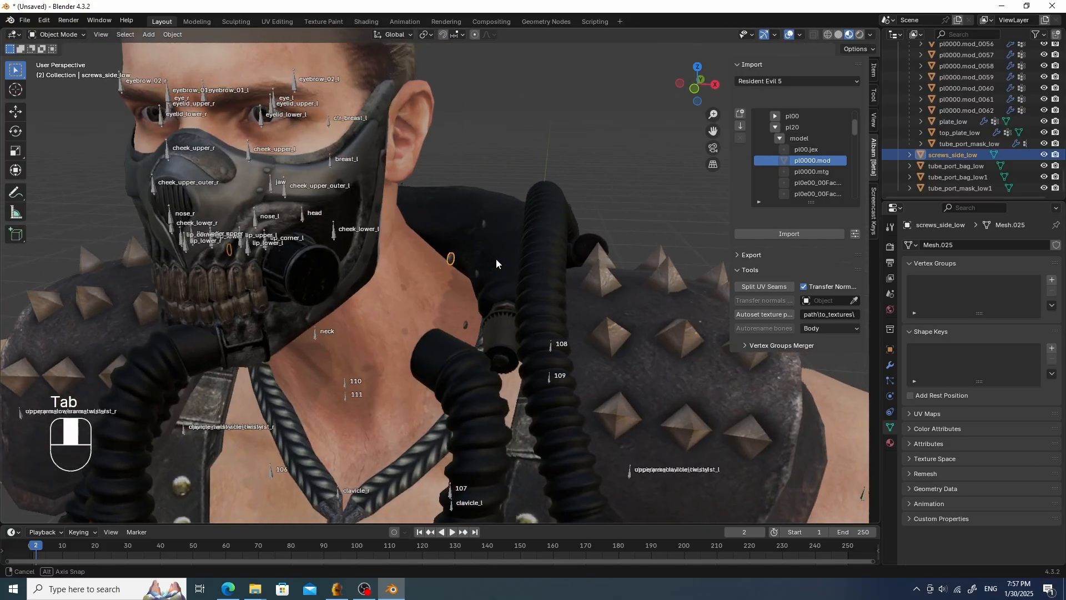
key("Tab")
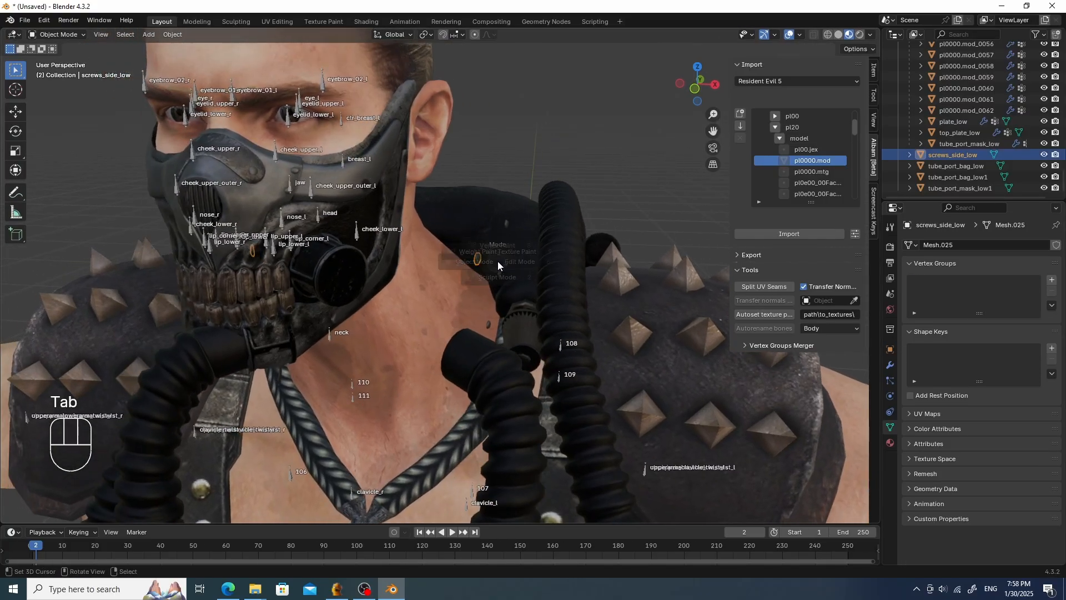
left_click(427, 223)
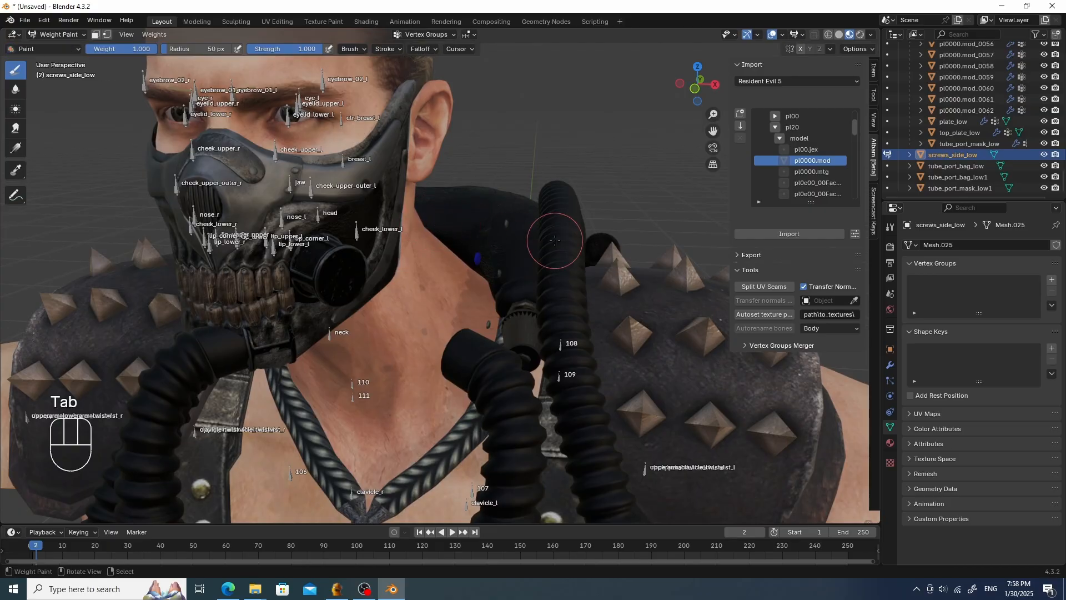
- Add a vertex group named head to screws_side_low and assign its vertices with vertex selection masking on
left_click(1052, 279)
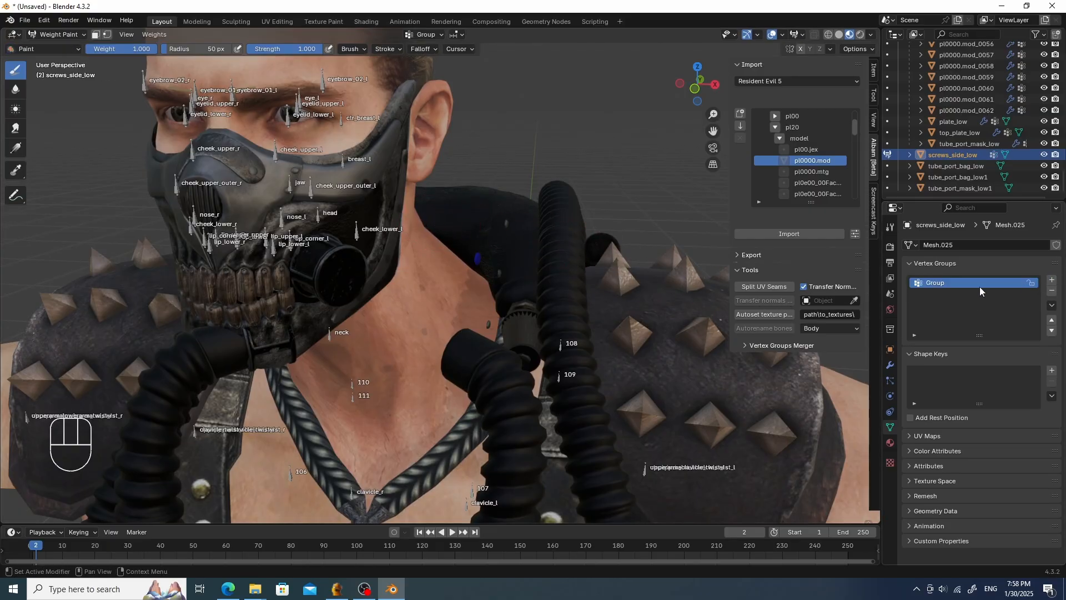
double_click(964, 284)
type("head")
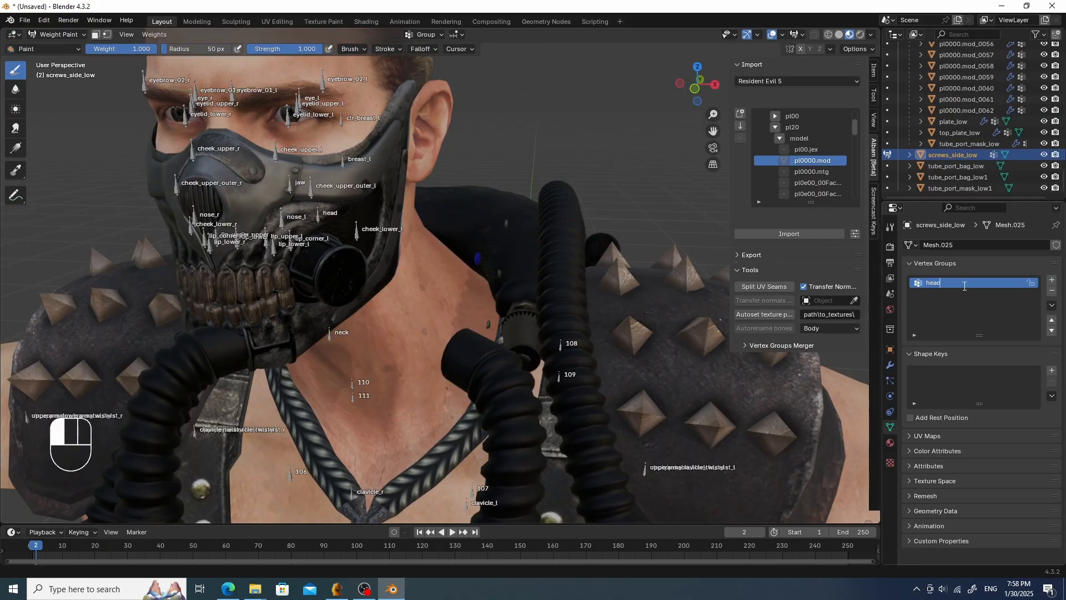
key("Return")
left_click(107, 35)
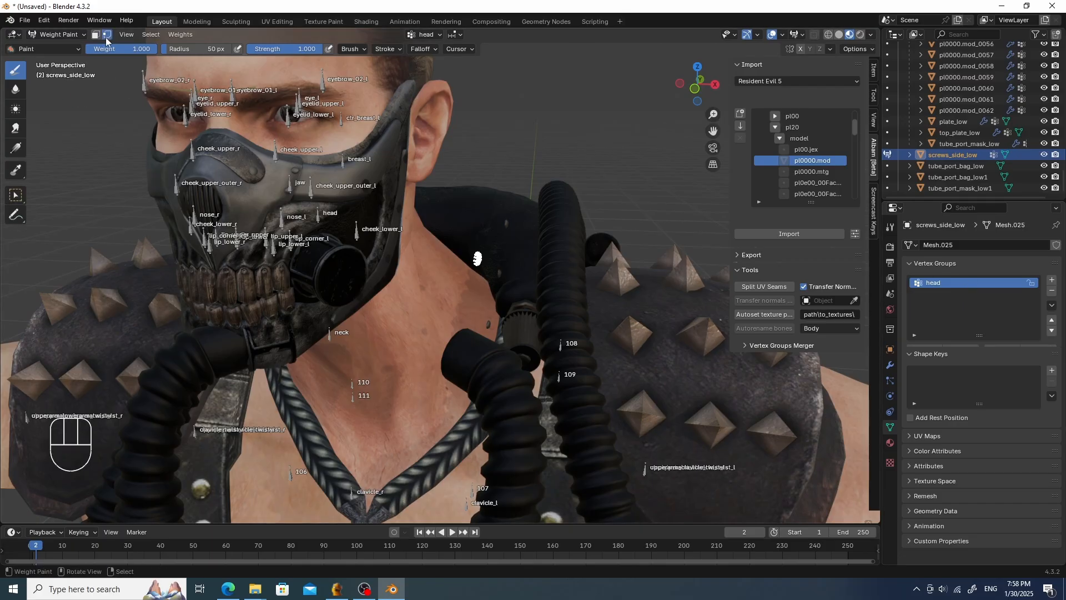
left_click(932, 350)
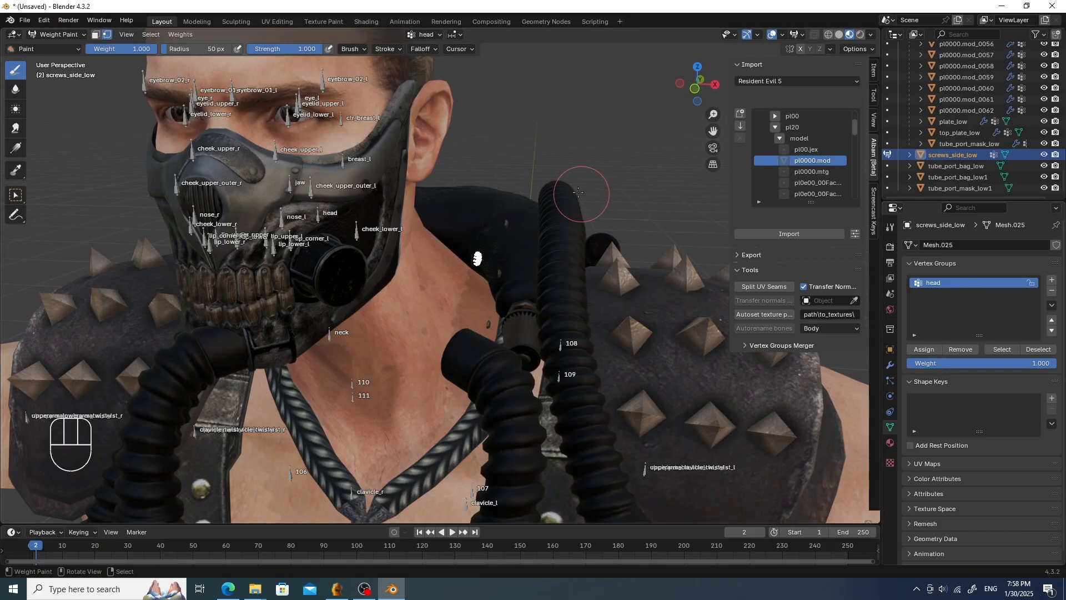
- Parent screws_side_low to the pl0000.mod armature using Object parenting
key("Tab")
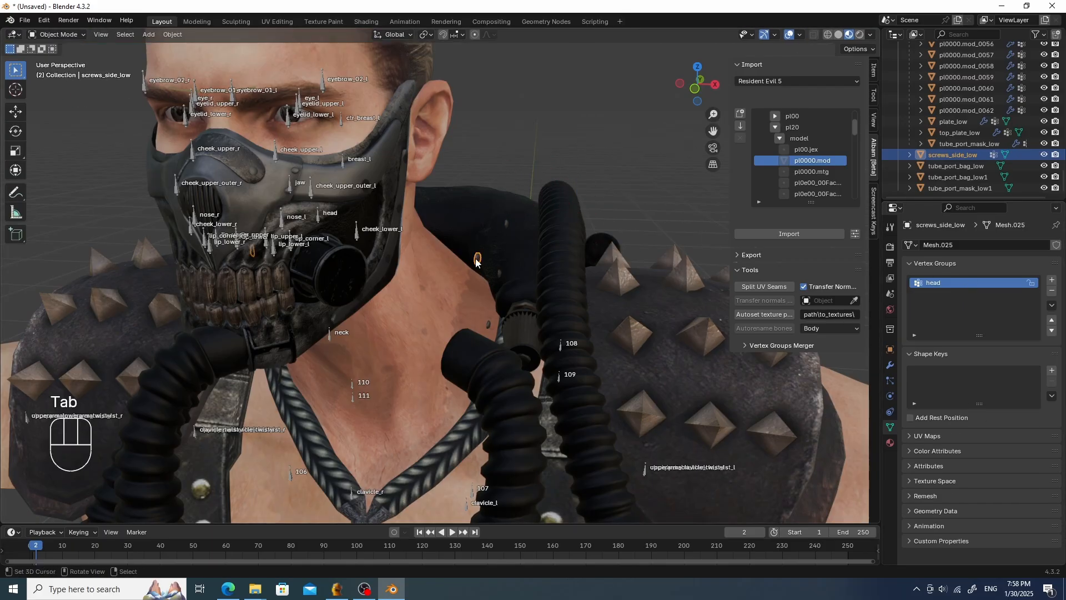
left_click(477, 260)
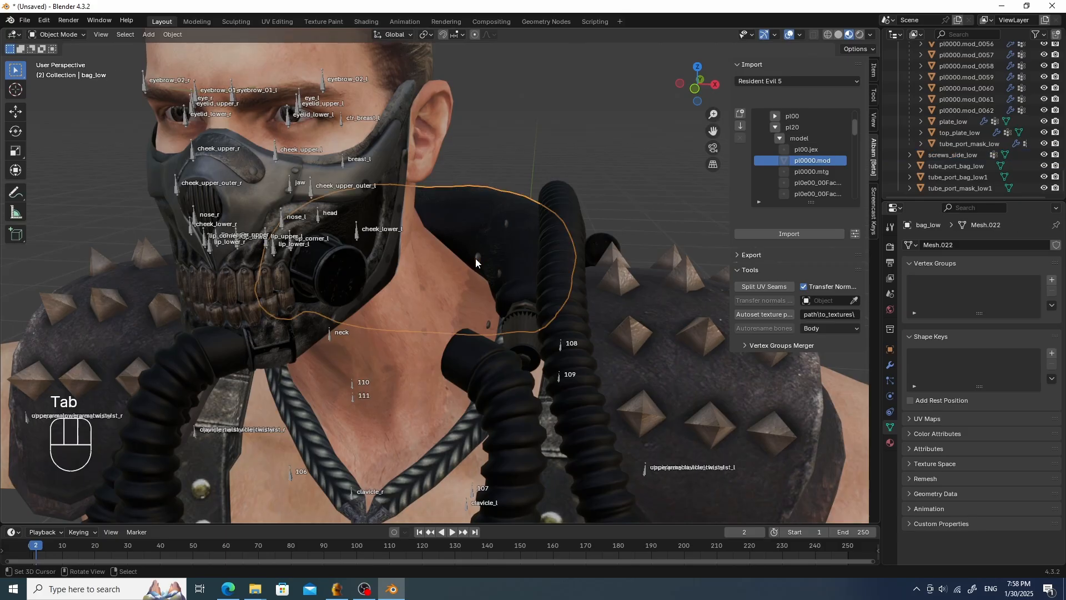
left_click(351, 383, "shift")
key("ctrl+p")
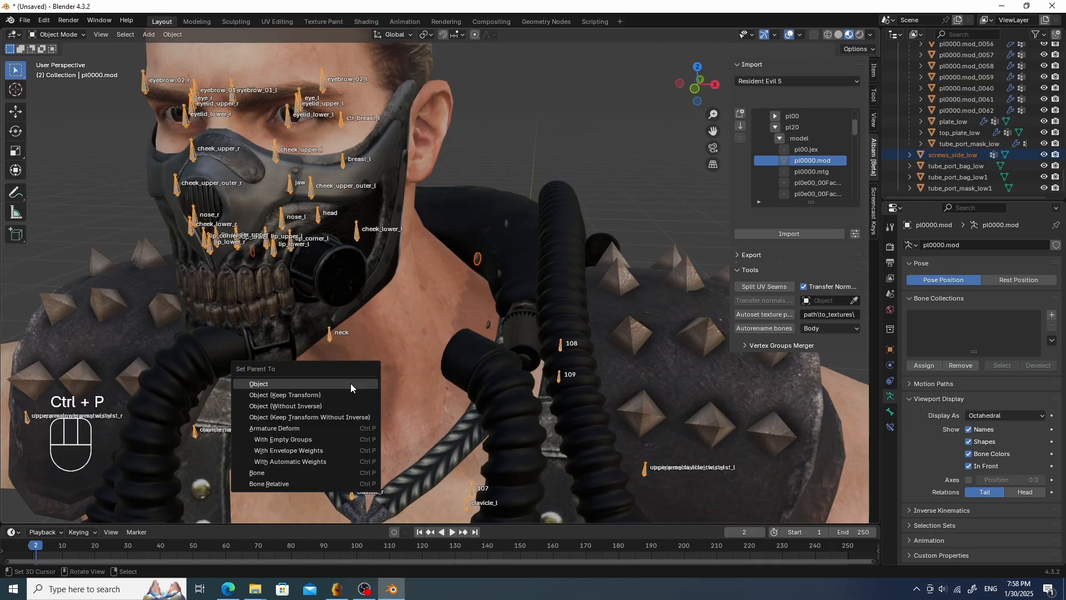
left_click(351, 383)
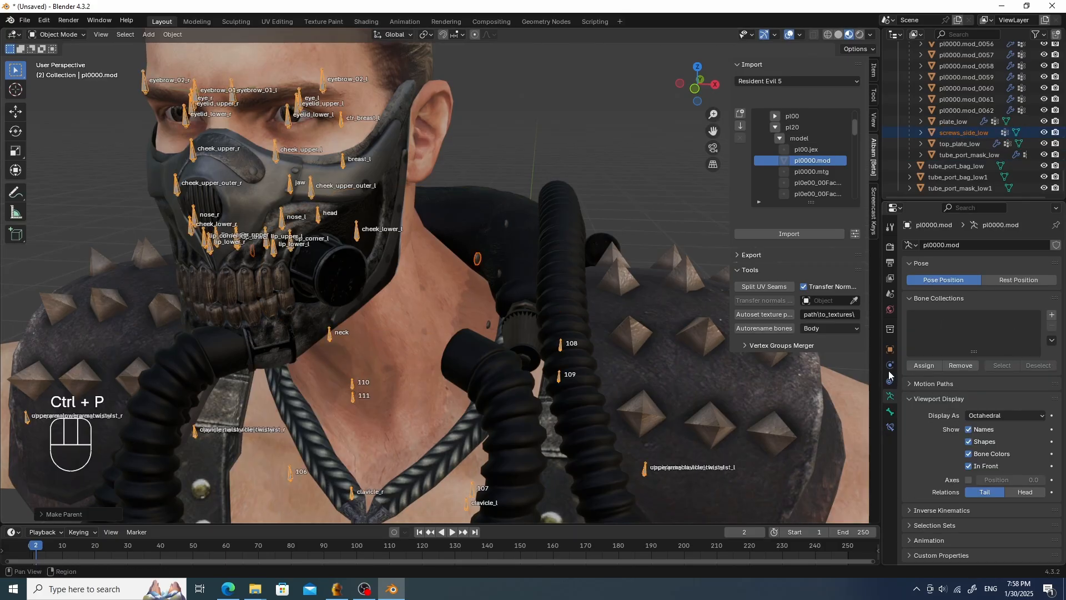
- Add an Armature modifier to screws_side_low and set its object to pl0000.mod
left_click(890, 349)
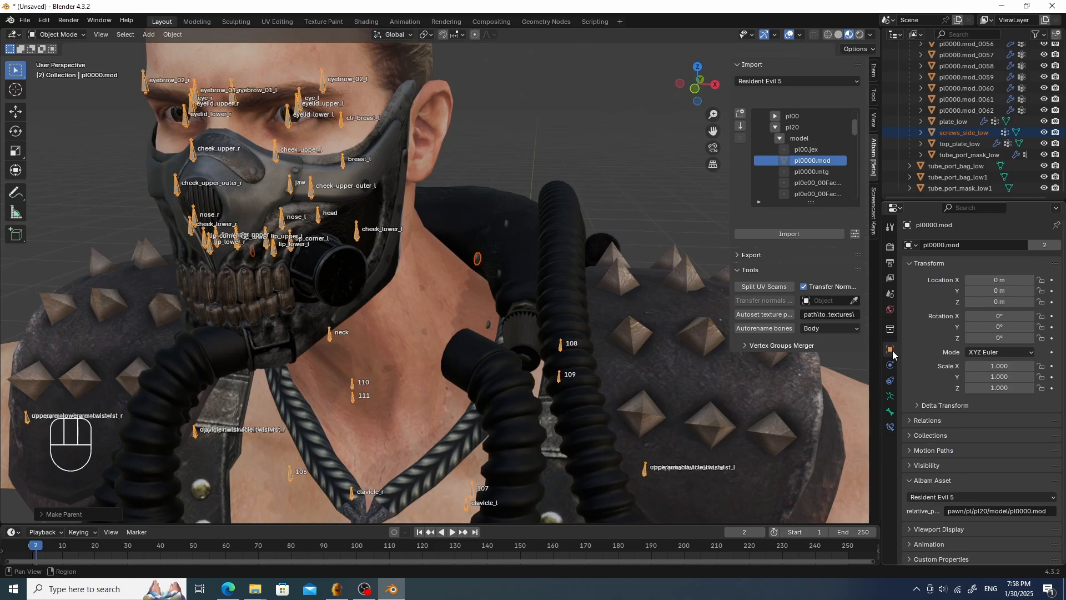
left_click(890, 395)
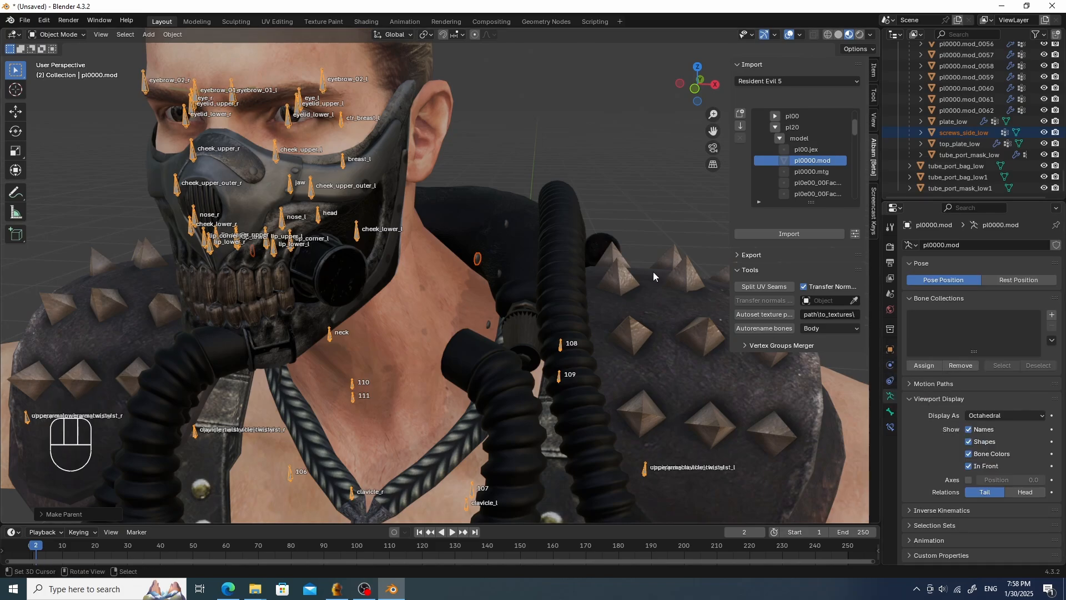
left_click(600, 221)
left_click(478, 257)
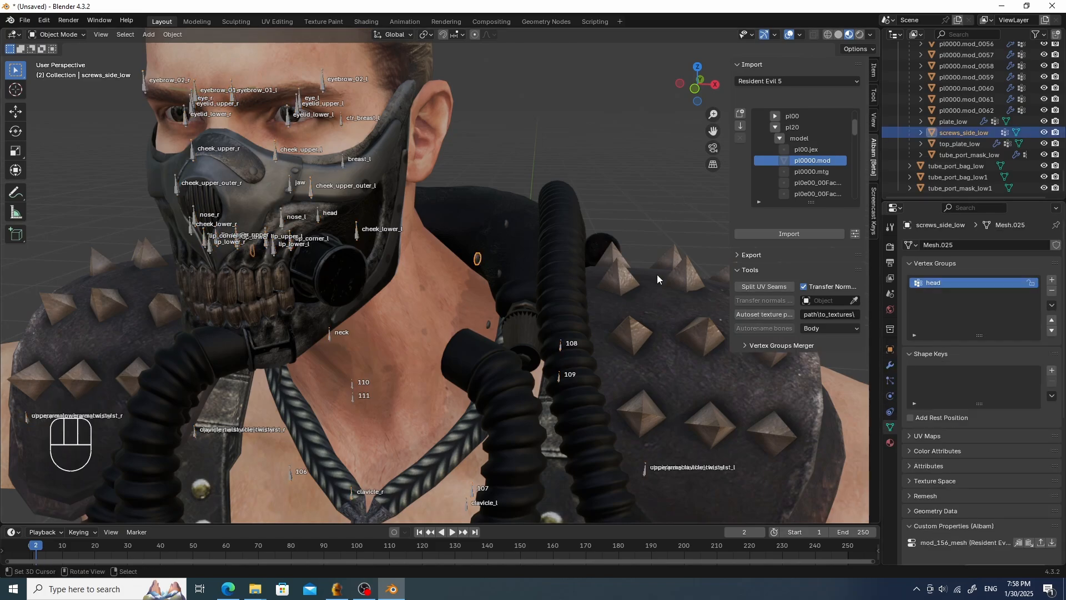
left_click(890, 365)
left_click(962, 245)
mouse_move(916, 252)
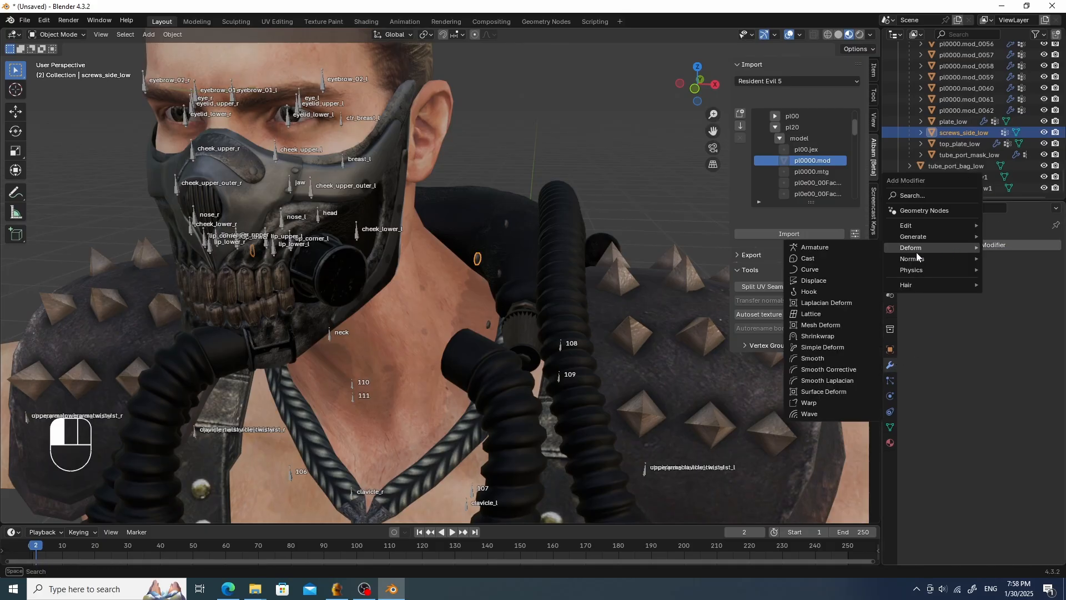
left_click(840, 248)
left_click(973, 279)
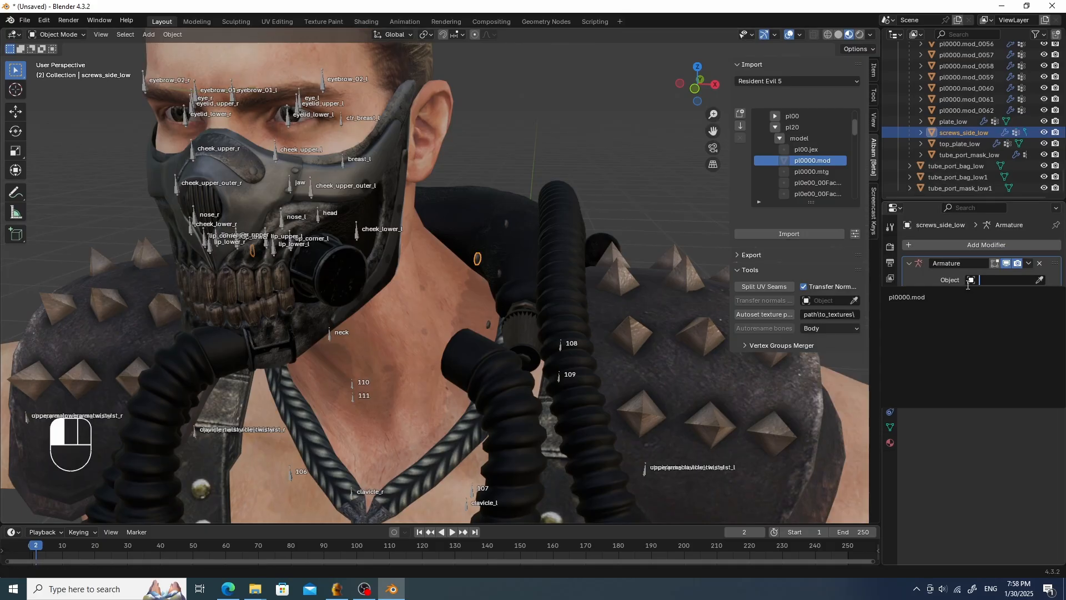
left_click(913, 295)
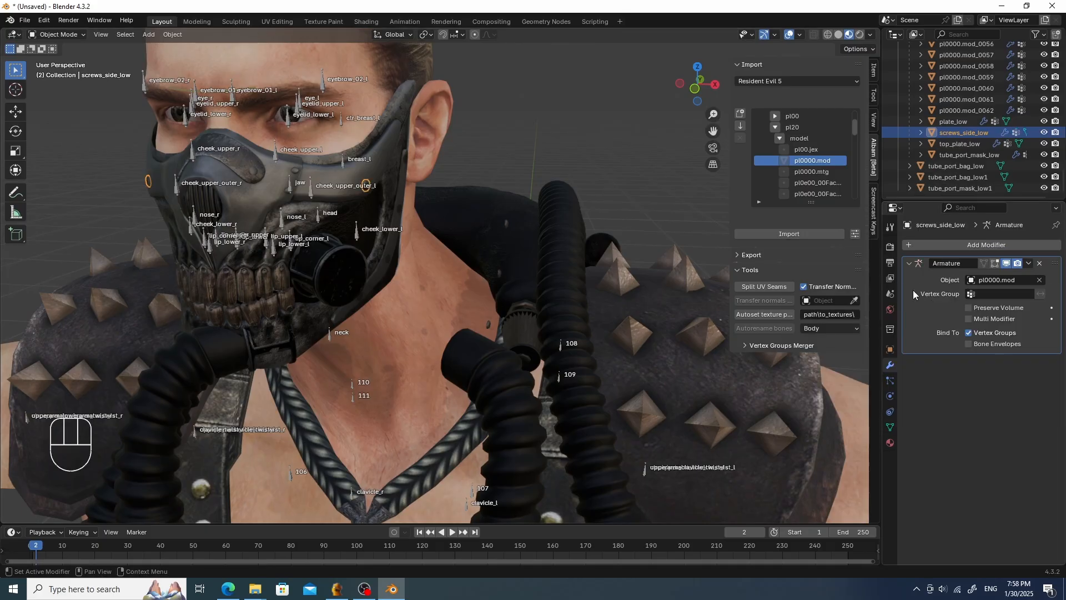
- Select jaw_rivets_low in Weight Paint and add an Armature modifier with pl0000.mod as its object
left_click(499, 271)
mouse_move(500, 270)
middle_mouse_down()
mouse_move(534, 269)
mouse_move(492, 252)
mouse_move(501, 261)
middle_mouse_up()
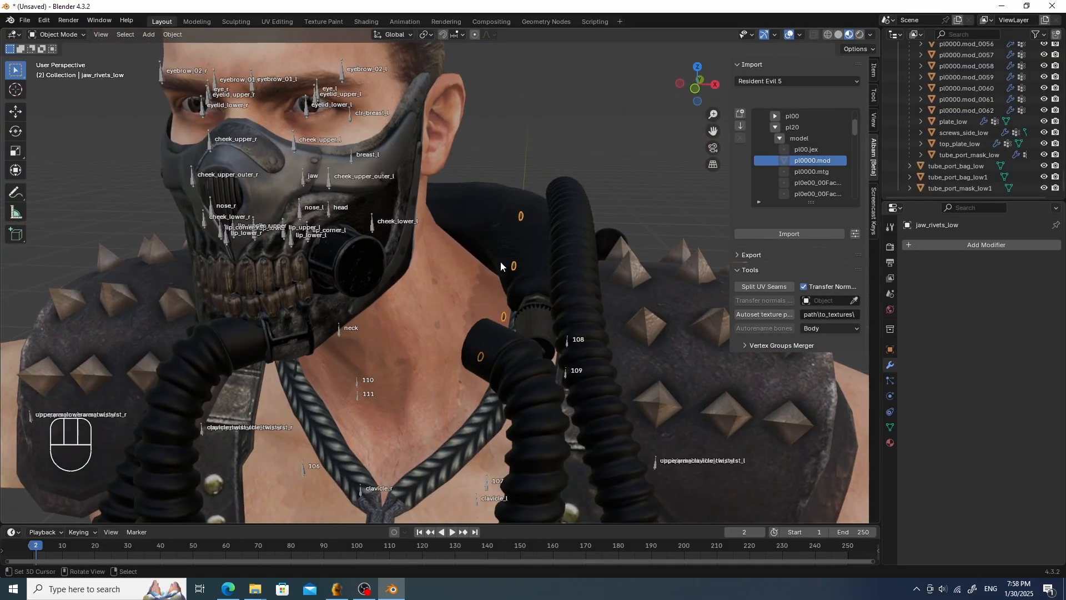
key("Tab")
left_click(464, 234)
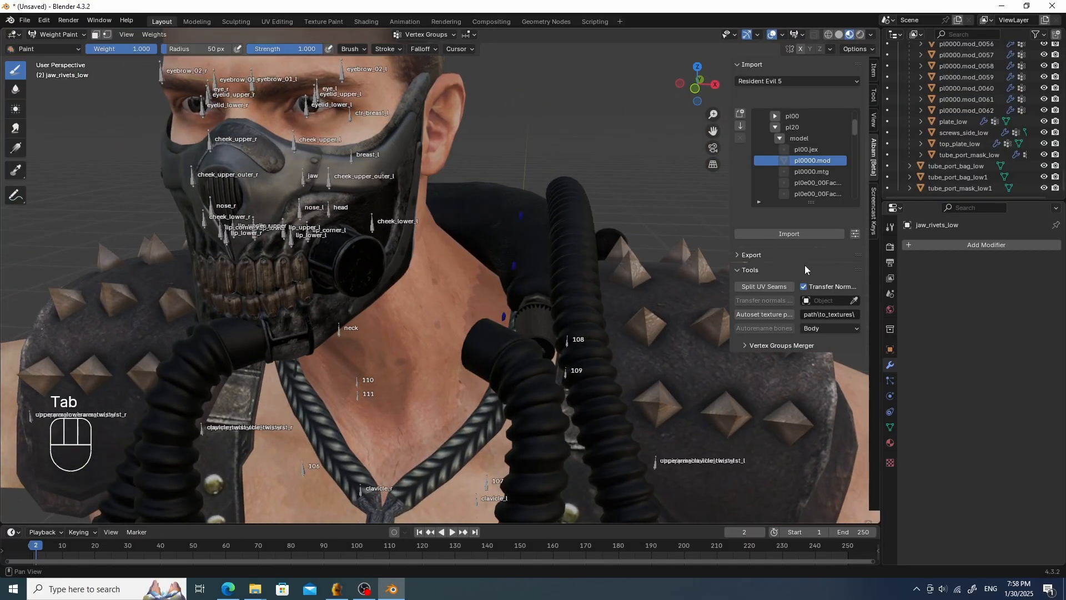
left_click(958, 245)
mouse_move(952, 246)
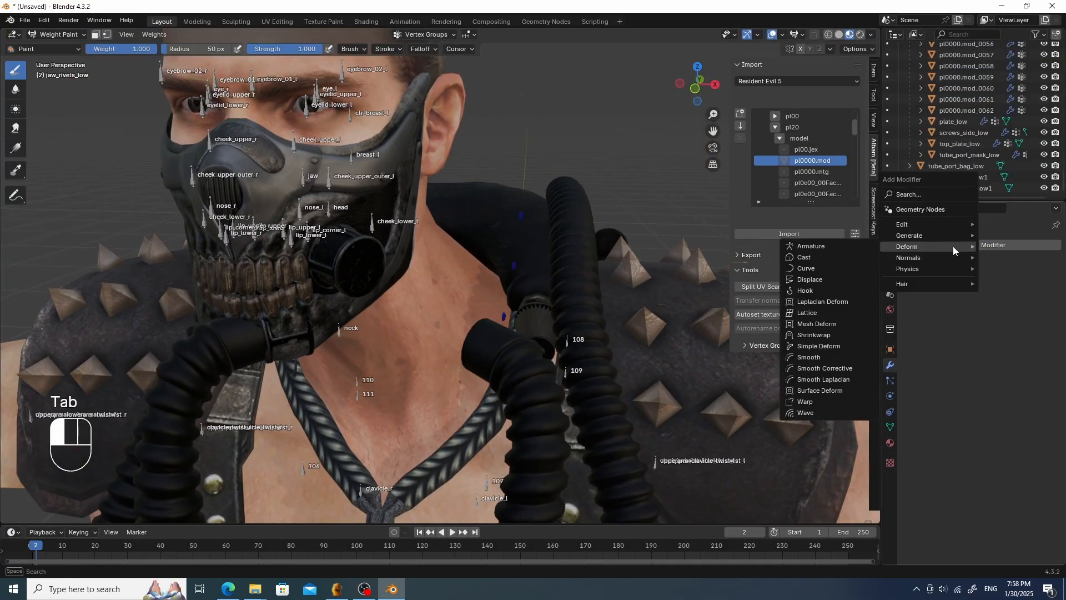
left_click(831, 249)
left_click(1002, 280)
left_click(941, 296)
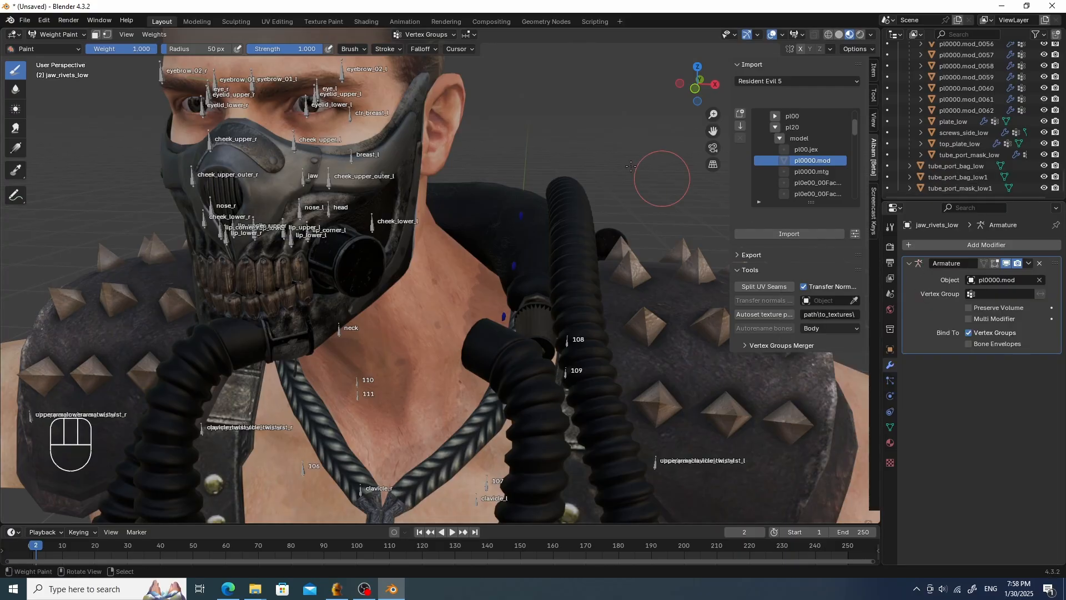
- Parent jaw_rivets_low to the pl0000.mod armature using Object parenting
key("Tab")
left_click(521, 209)
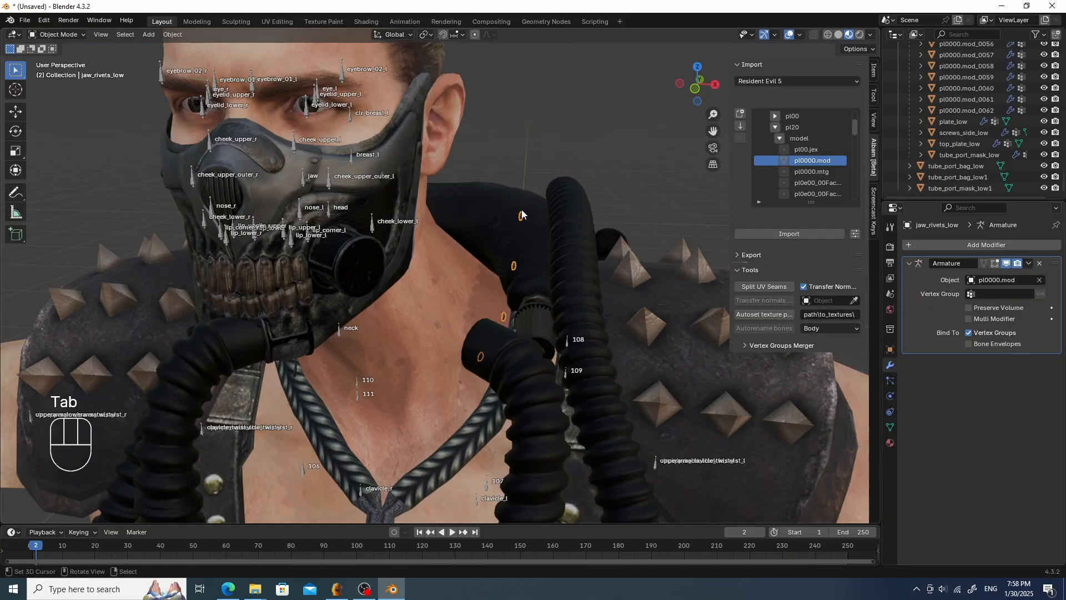
left_click(358, 382, "shift")
key("ctrl+p")
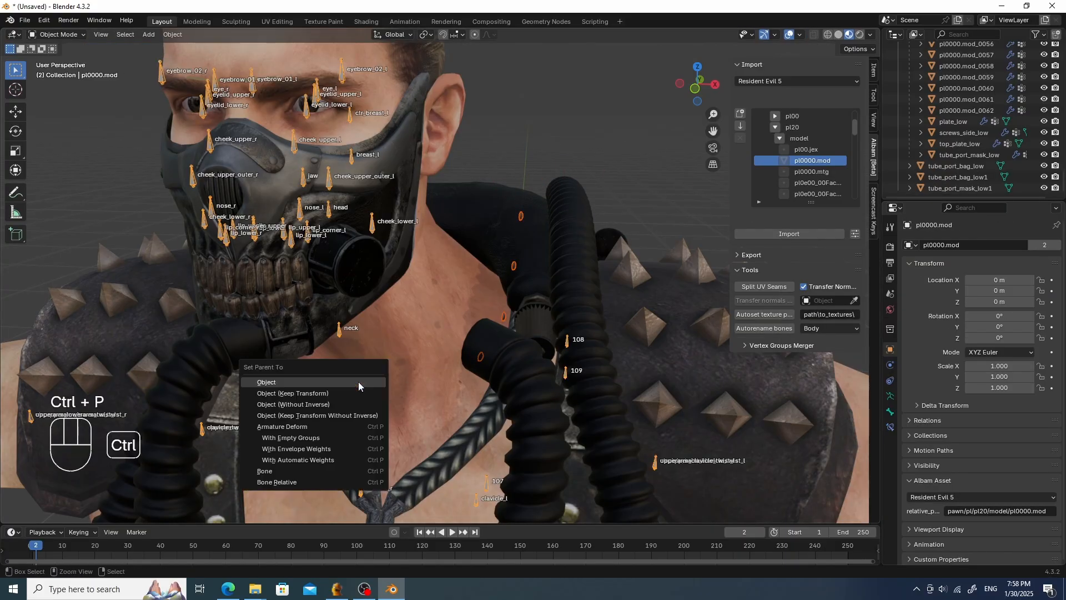
left_click(359, 382)
- Switch jaw_rivets_low to Weight Paint with vertex selection masking and select all its vertices
key("Tab")
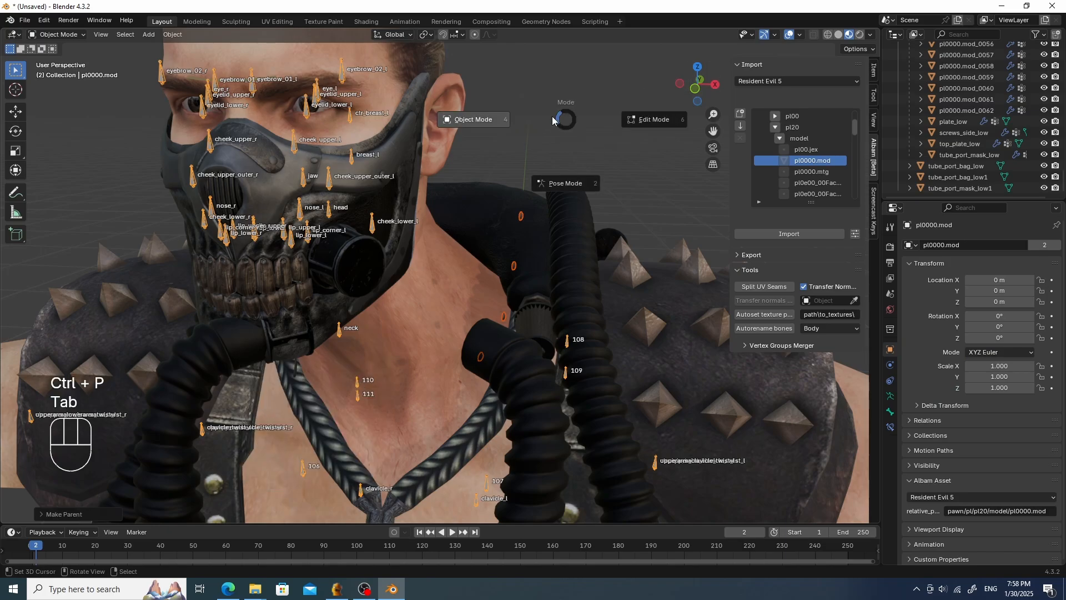
left_click(593, 128)
key("Tab")
left_click(464, 195)
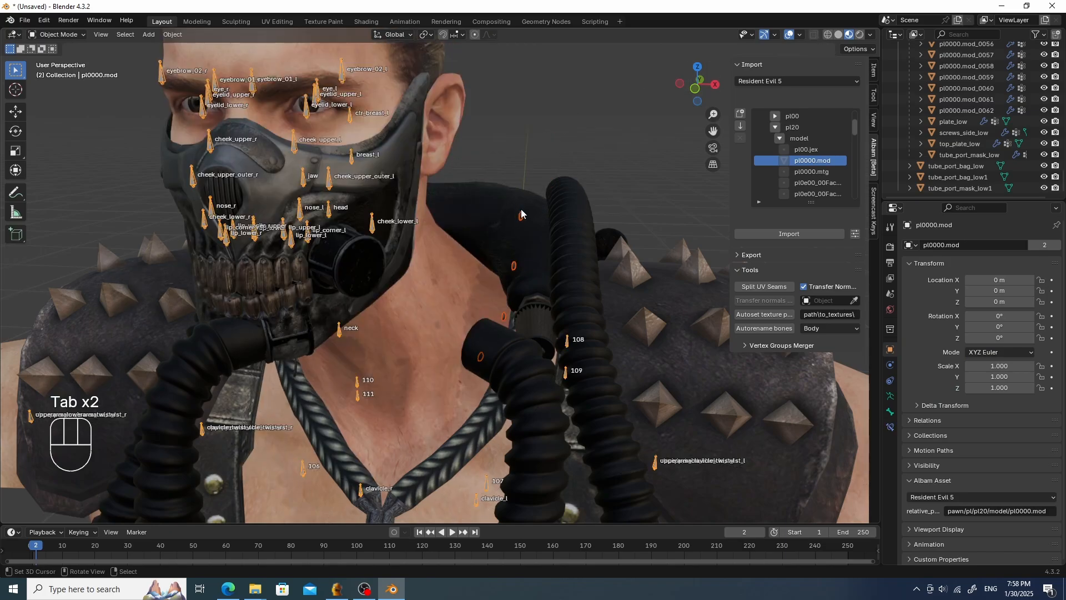
left_click(522, 215)
key("Tab")
left_click(449, 172)
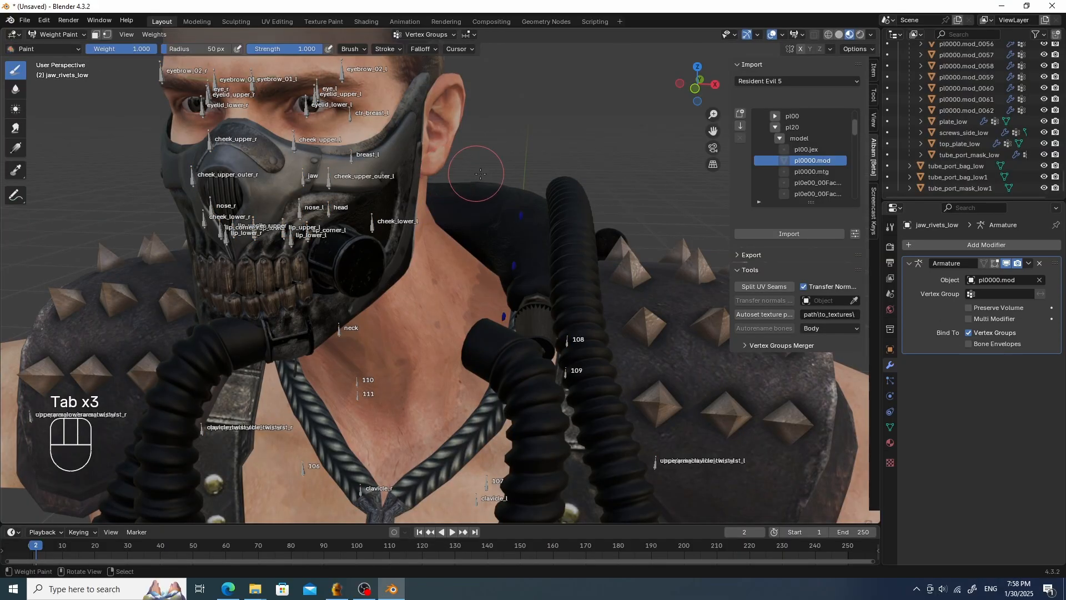
left_click(107, 34)
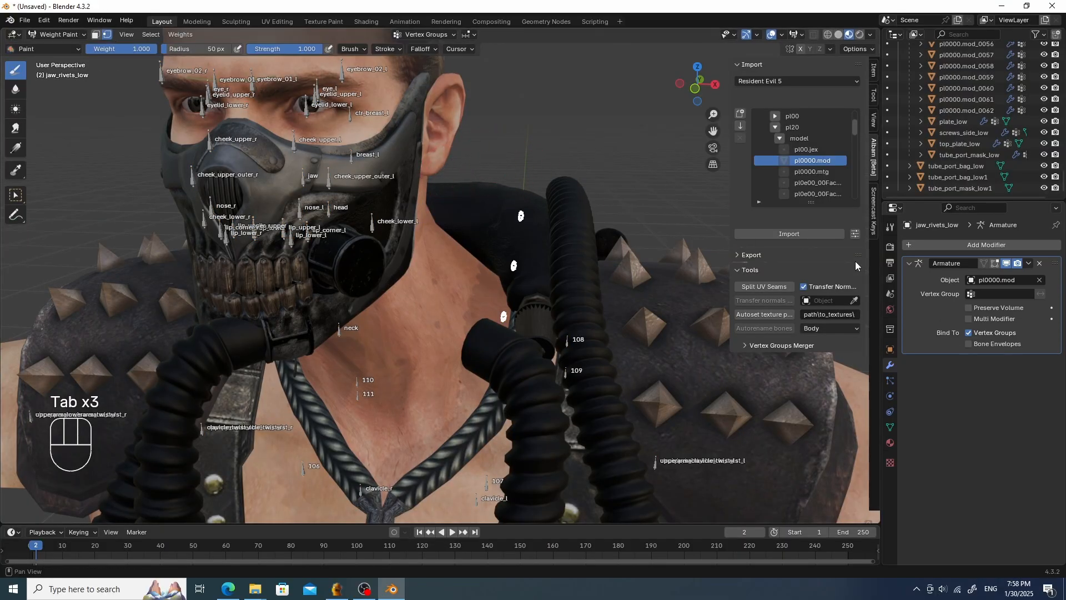
key("a")
left_click(909, 264)
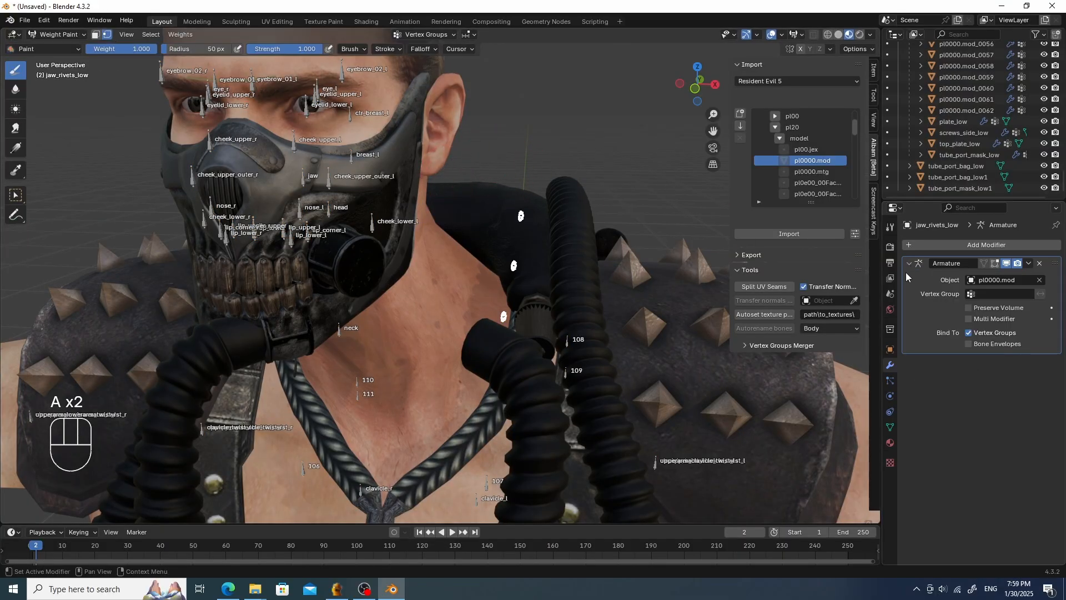
- Add a vertex group named head to jaw_rivets_low
left_click(890, 426)
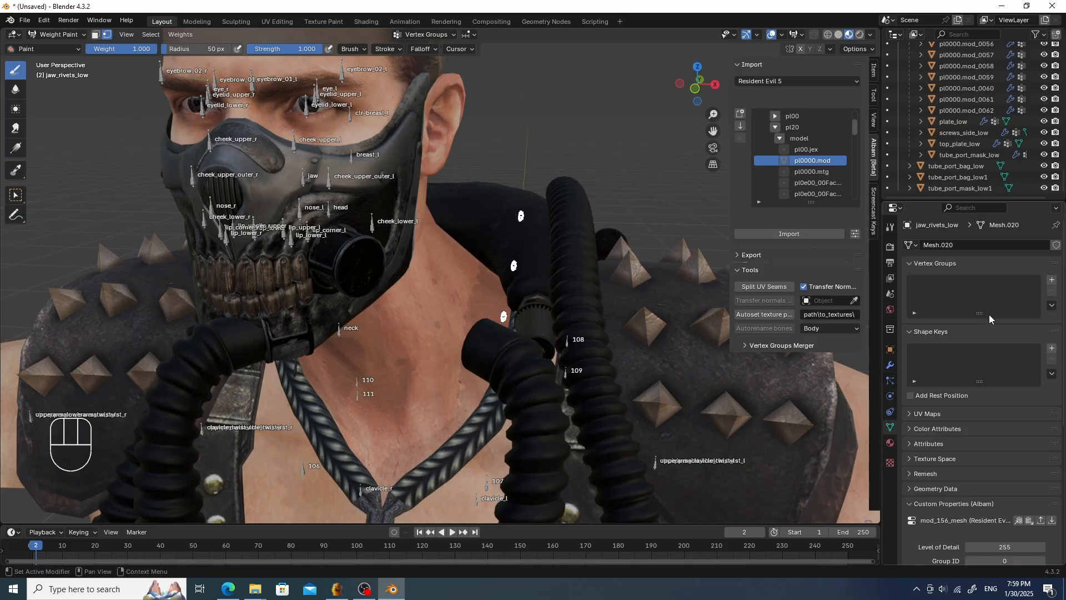
left_click(1052, 280)
double_click(944, 282)
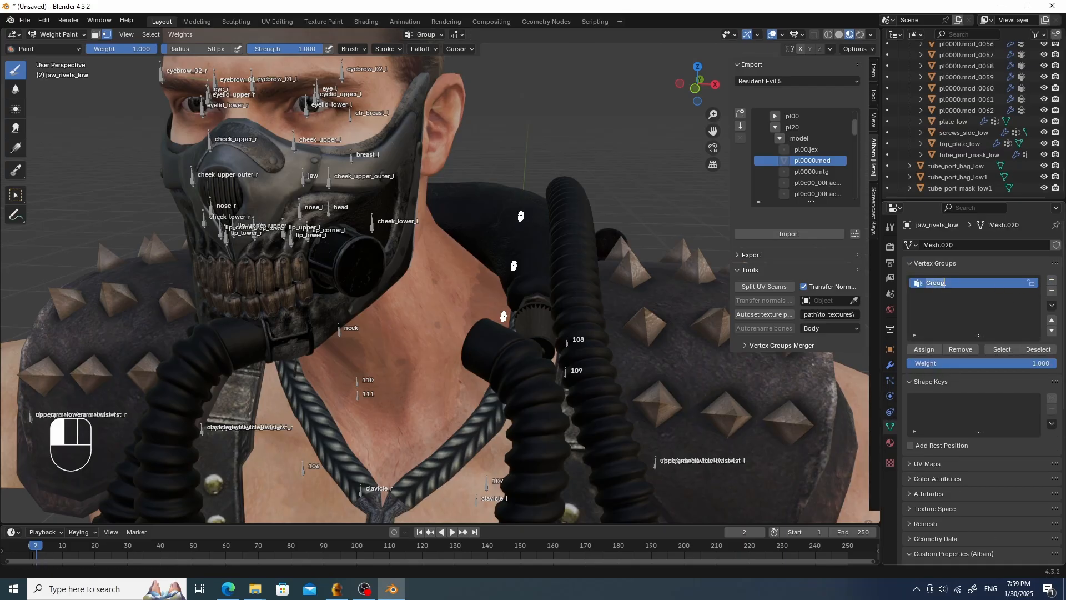
type("head")
key("Return")
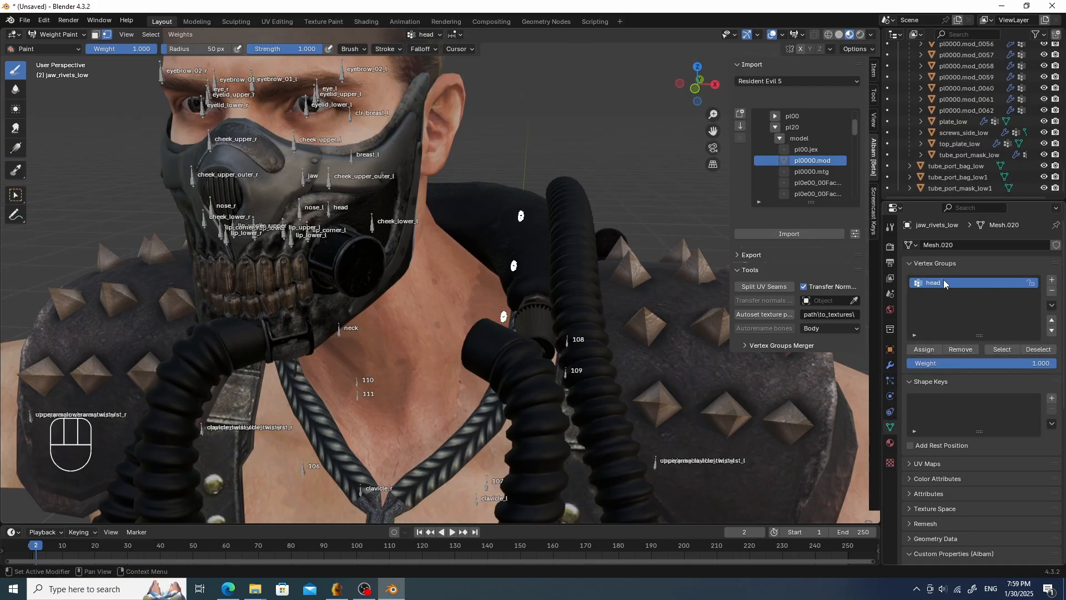
- Assign the selected jaw_rivets_low vertices to the head vertex group and return to Object Mode
left_click(923, 349)
key("Tab")
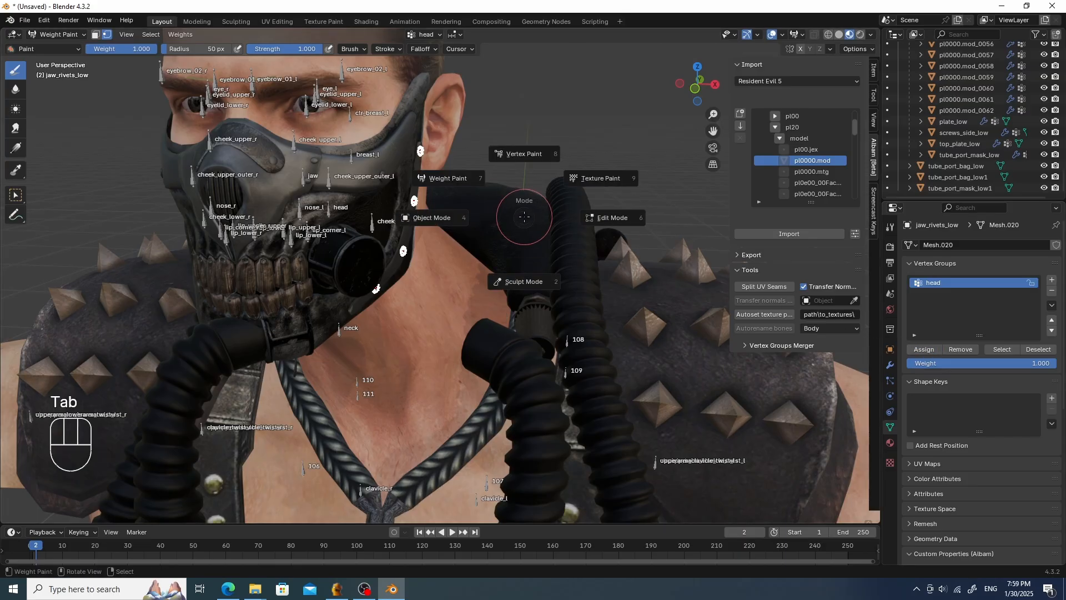
left_click(435, 219)
- Select the pl0000.mod armature, enter Pose Mode and move the neck bone to test the rivets' deformation
middle_click_drag(501, 215, 508, 209)
scroll(507, 210, "down", 2)
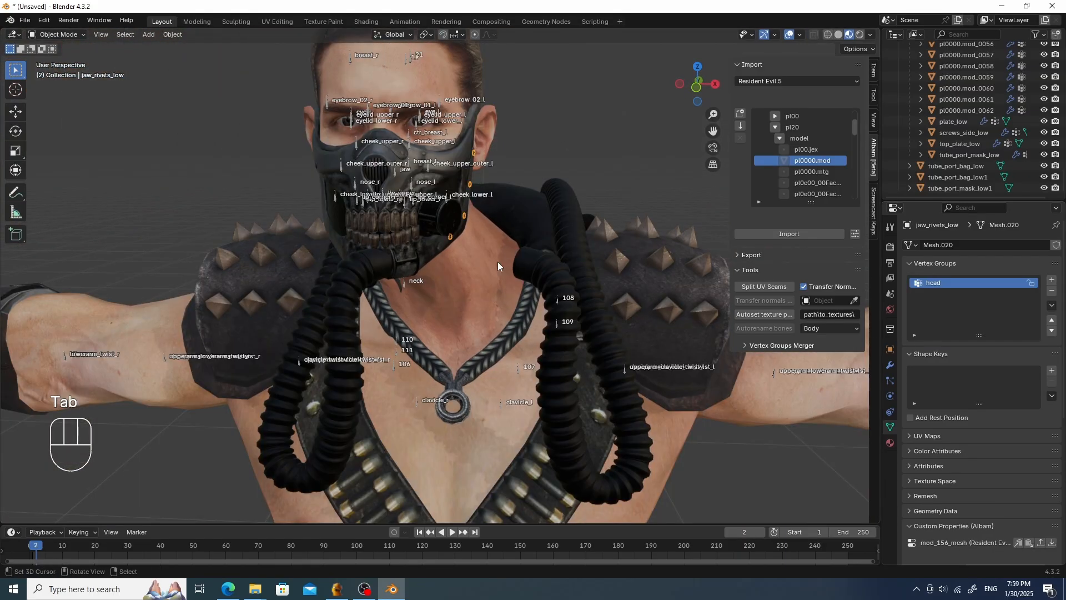
left_click(406, 284)
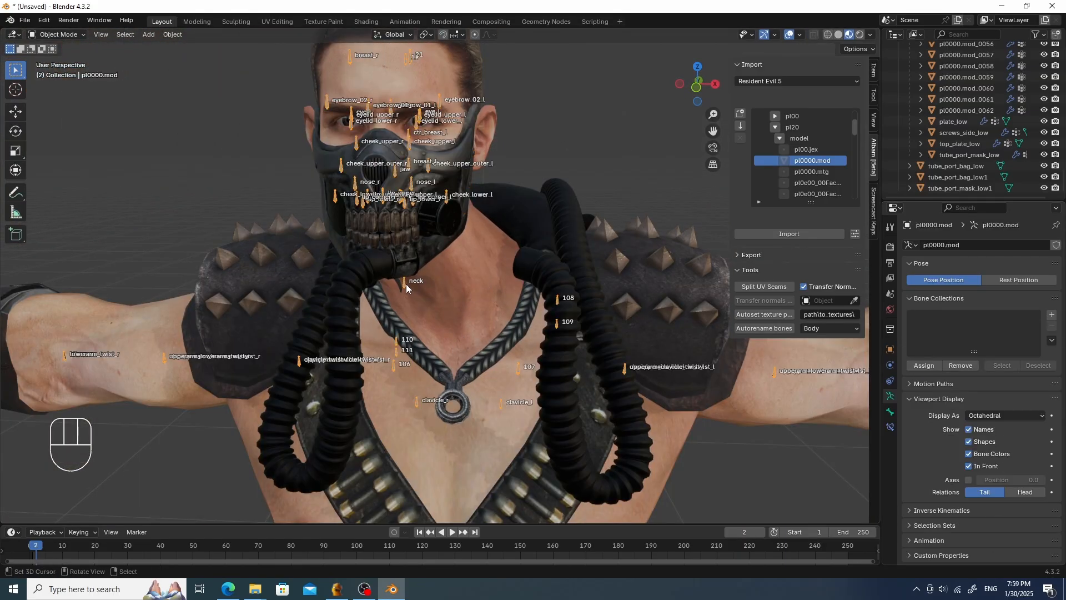
key("Tab")
key("g")
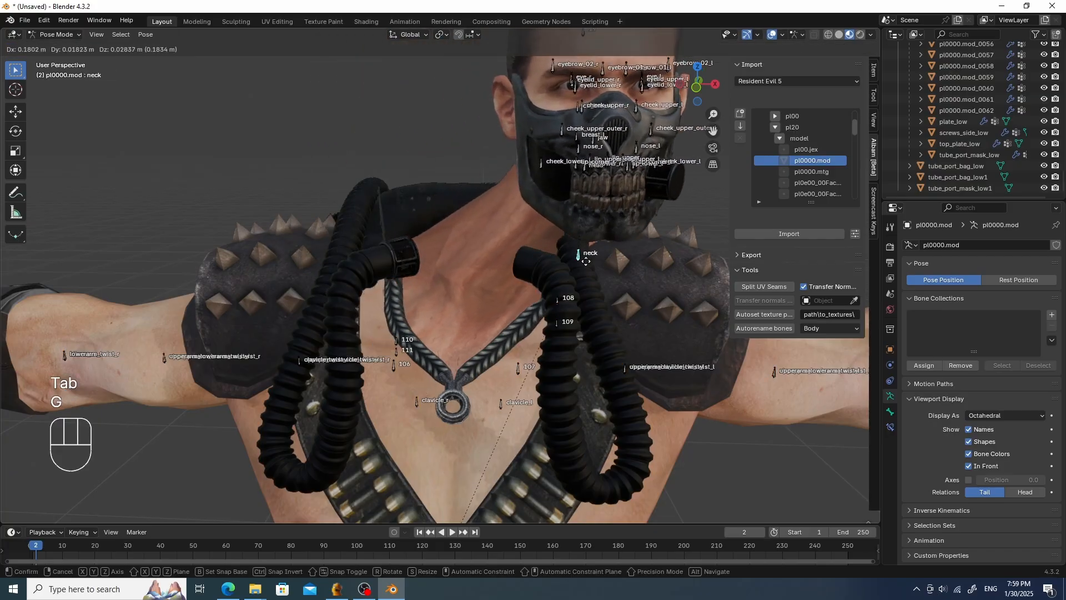
left_click(537, 256)
mouse_move(494, 261)
middle_mouse_down()
mouse_move(548, 271)
mouse_move(482, 252)
middle_mouse_up()
middle_click_drag(482, 252, 464, 262, "shift")
scroll(457, 236, "up", 2)
scroll(458, 238, "up", 2)
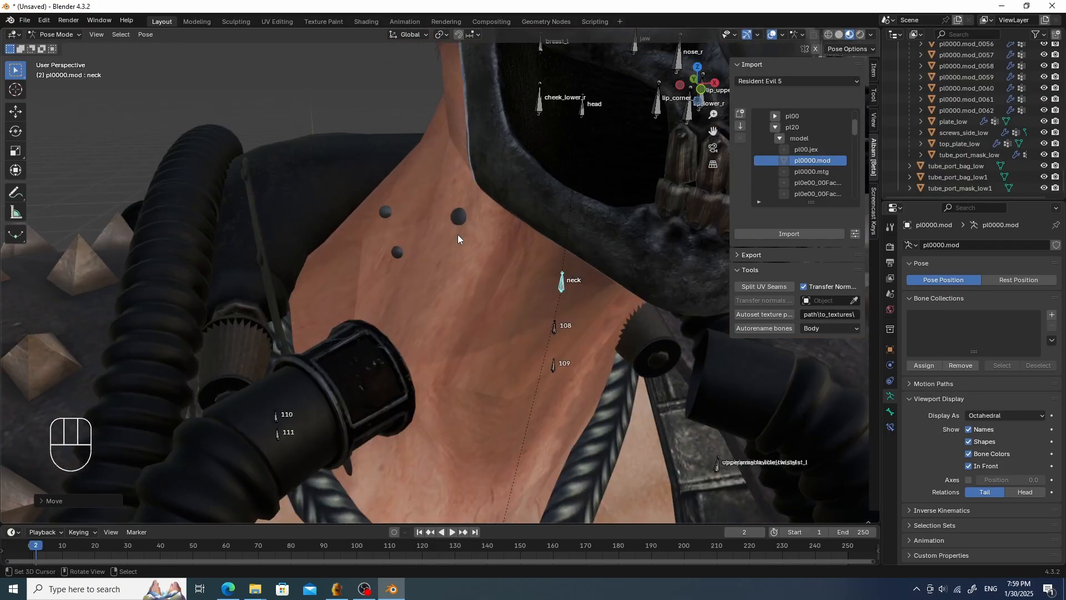
left_click(460, 220)
left_click(389, 230)
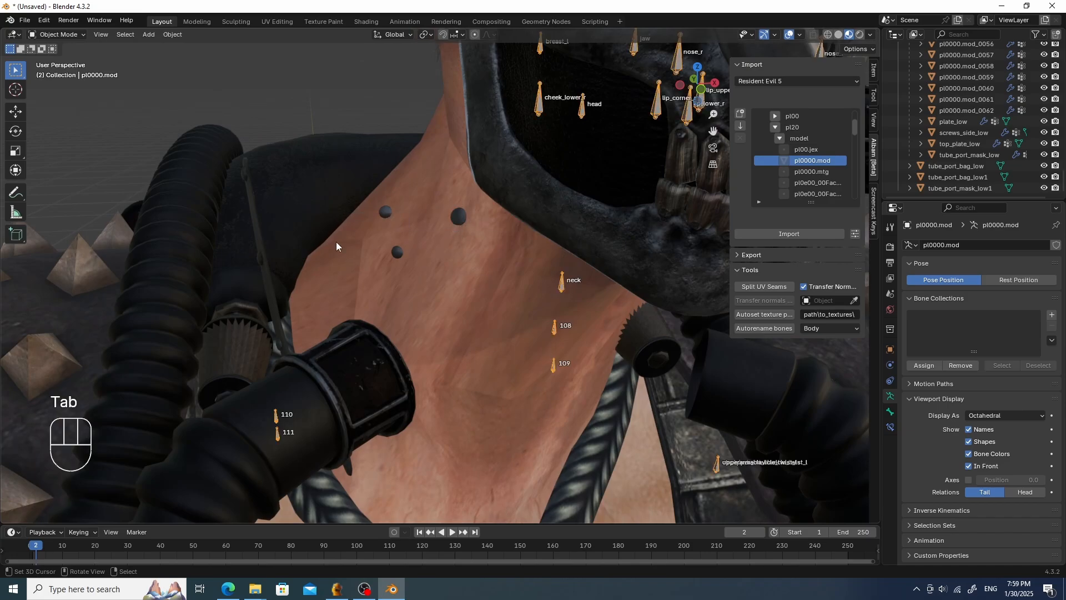
- Add a vertex group named head to mask_rivets_low1
left_click(265, 262)
scroll(331, 262, "down", 2)
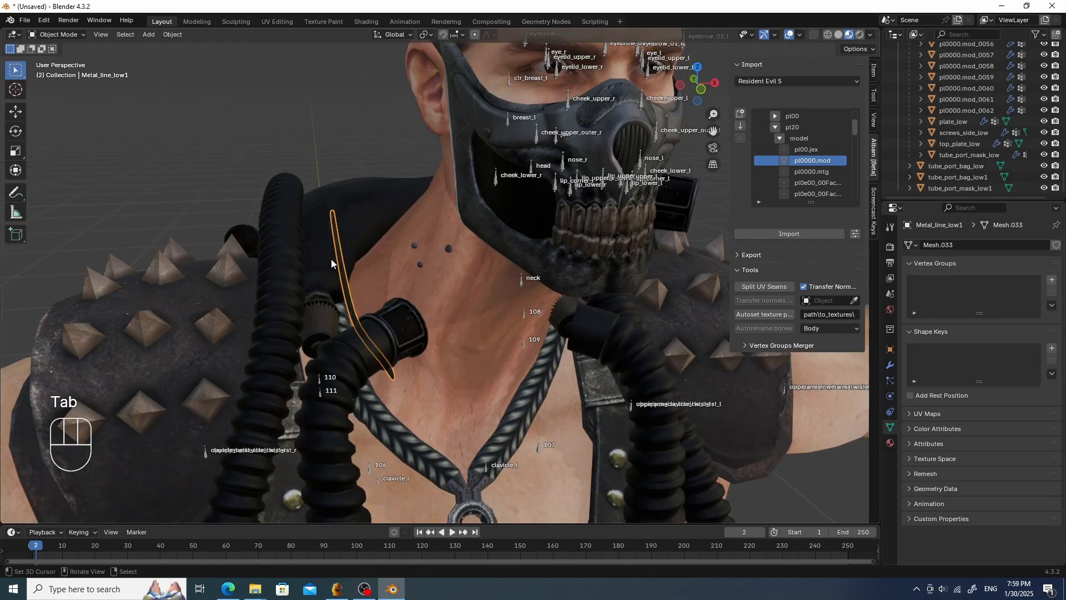
left_click(450, 250)
scroll(468, 258, "down", 2)
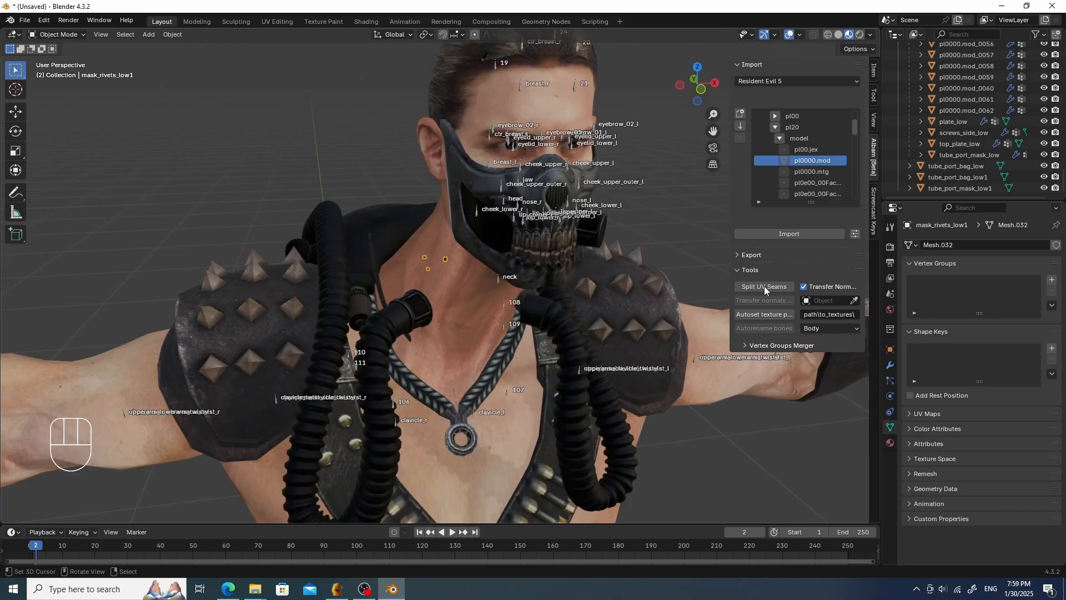
left_click(1051, 281)
double_click(957, 287)
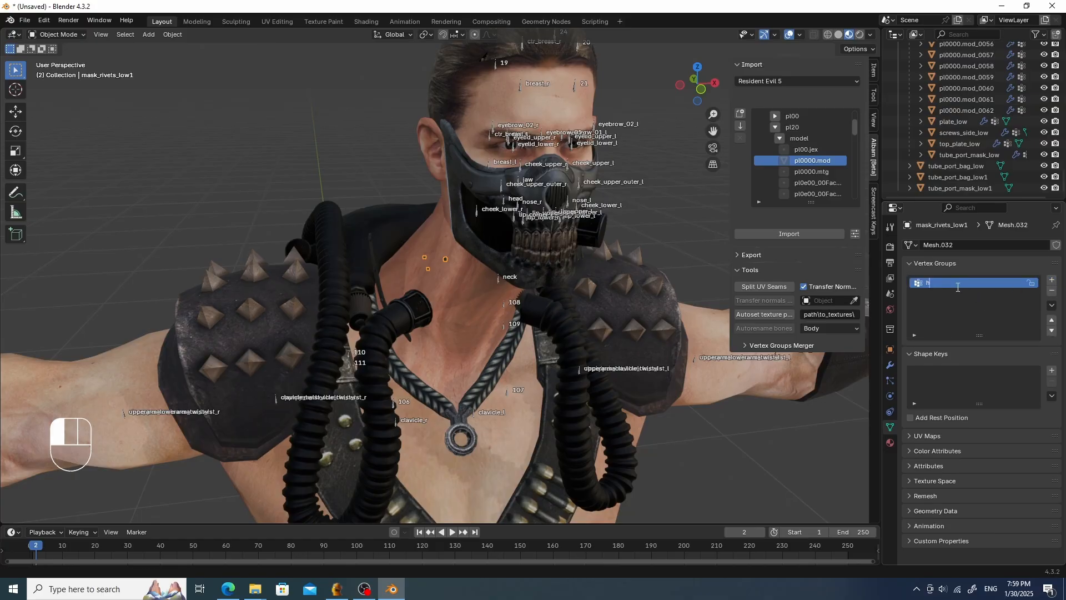
key("Return")
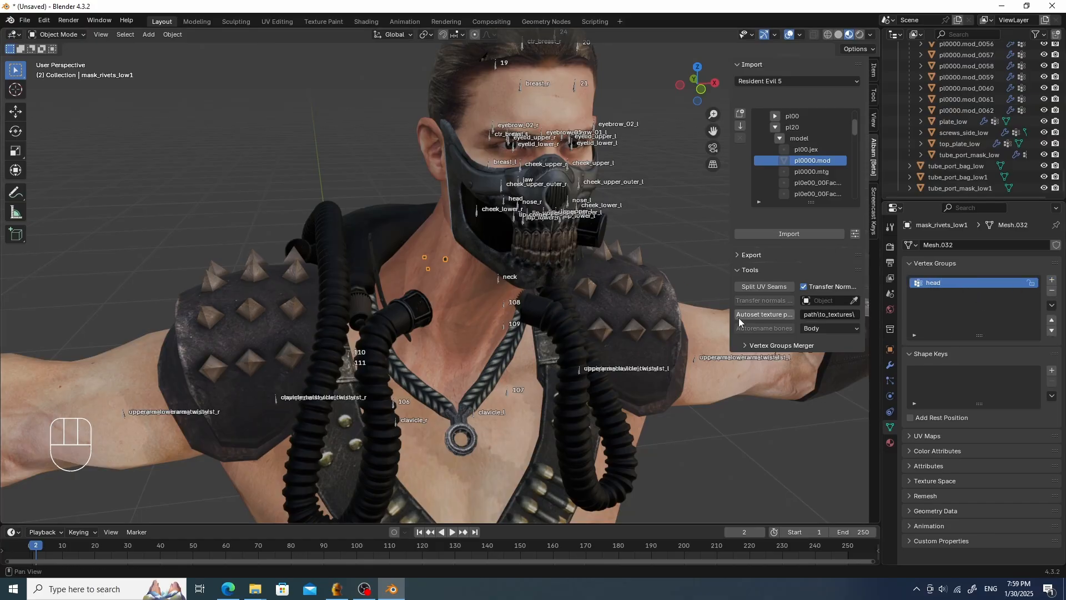
left_click(508, 392, "shift")
key("Tab")
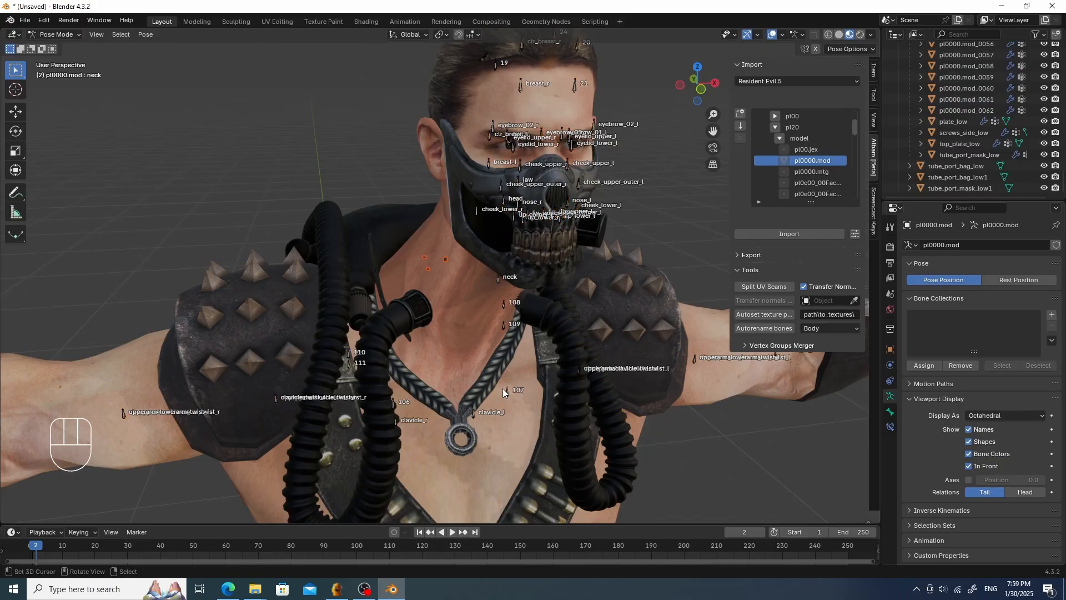
key("ctrl+z")
- Parent mask_rivets_low1 to the pl0000.mod armature using Object parenting
left_click(445, 257, "shift")
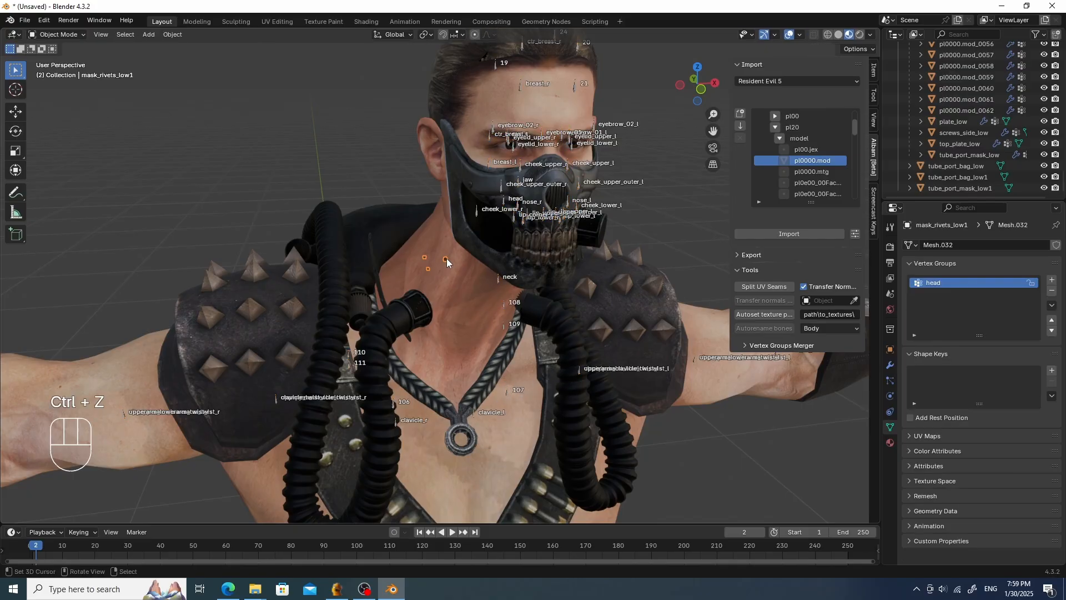
left_click(505, 391, "shift")
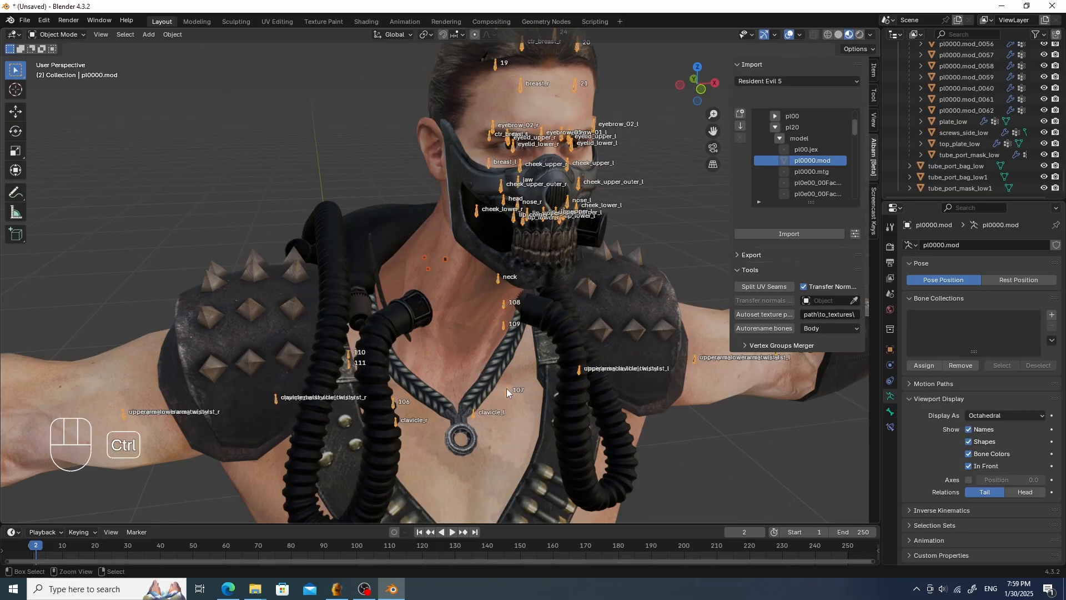
key("ctrl+p")
left_click(506, 388)
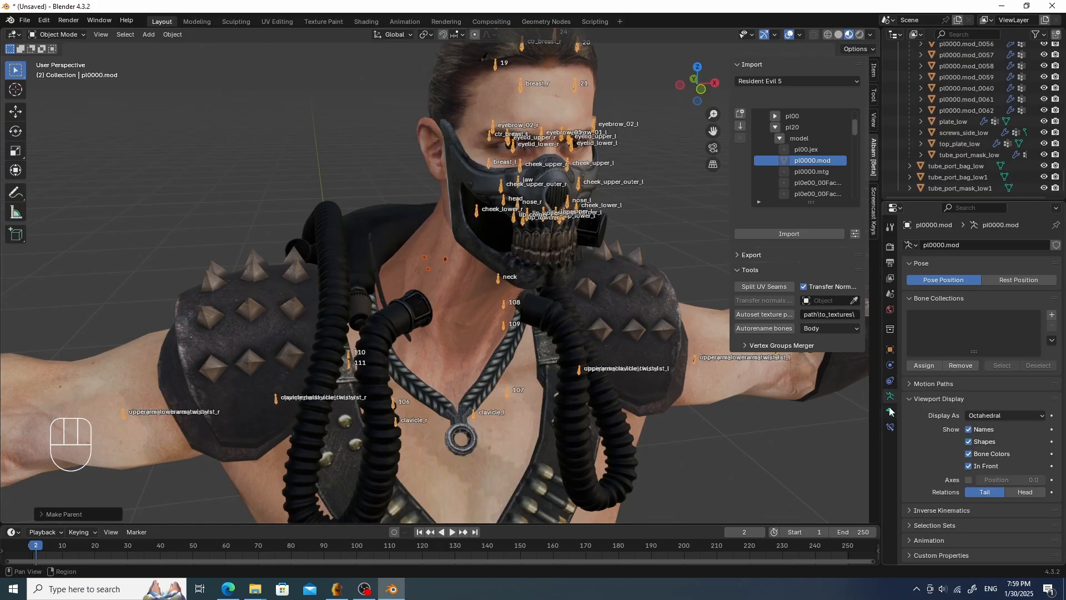
- Select mask_rivets_low1 and add an Armature modifier with pl0000.mod as its object
left_click(424, 258)
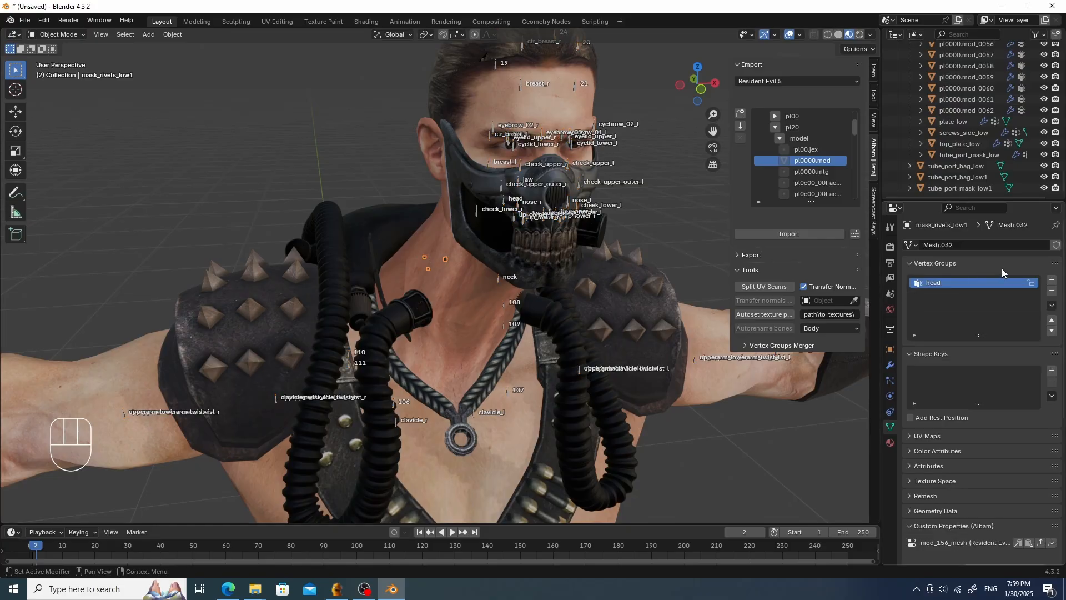
left_click(891, 365)
left_click(961, 245)
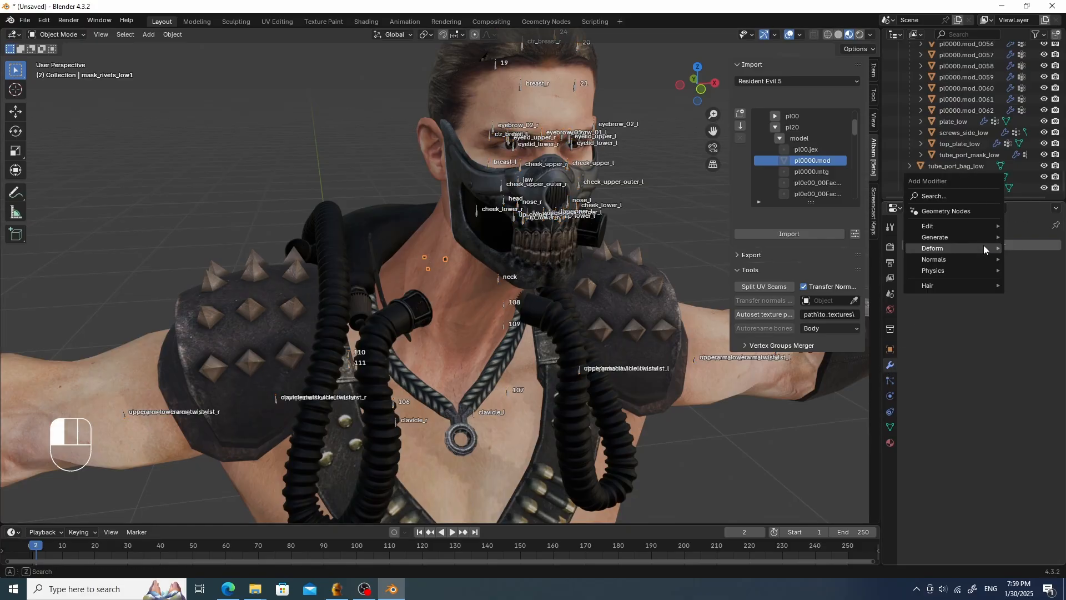
mouse_move(966, 251)
left_click(836, 247)
left_click(1002, 280)
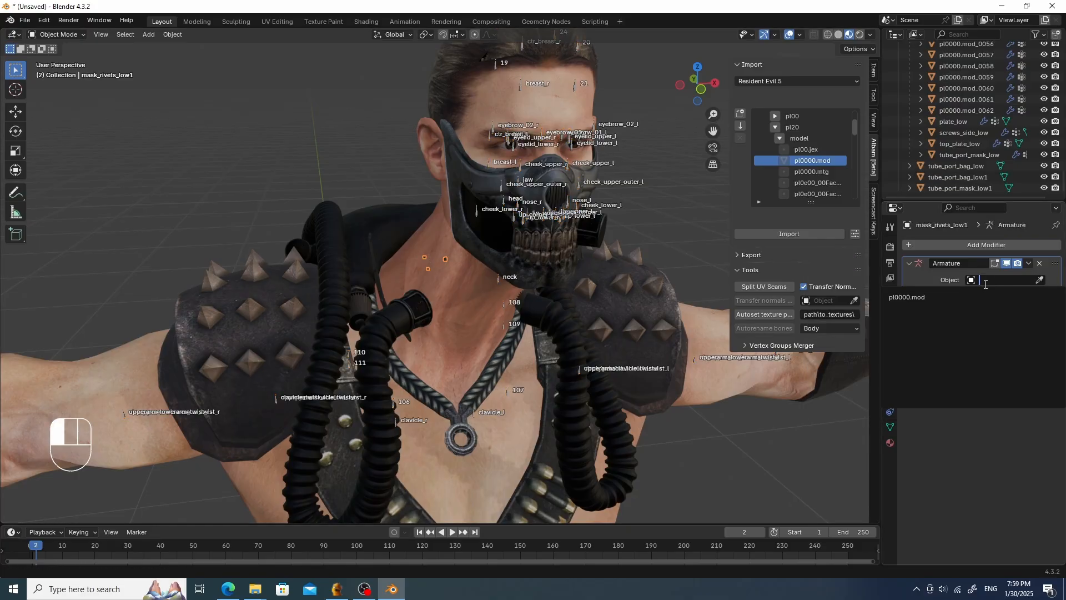
left_click(968, 298)
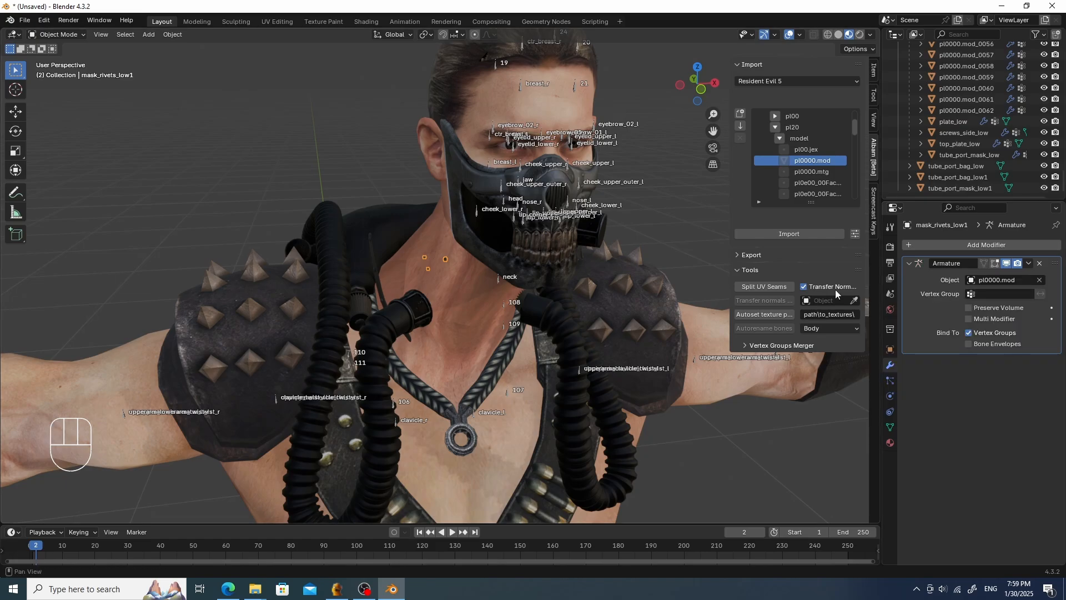
- Switch mask_rivets_low1 to Weight Paint with vertex selection masking and select all its vertices
right_click(443, 259)
right_click(444, 259)
key("Tab")
left_click(373, 227)
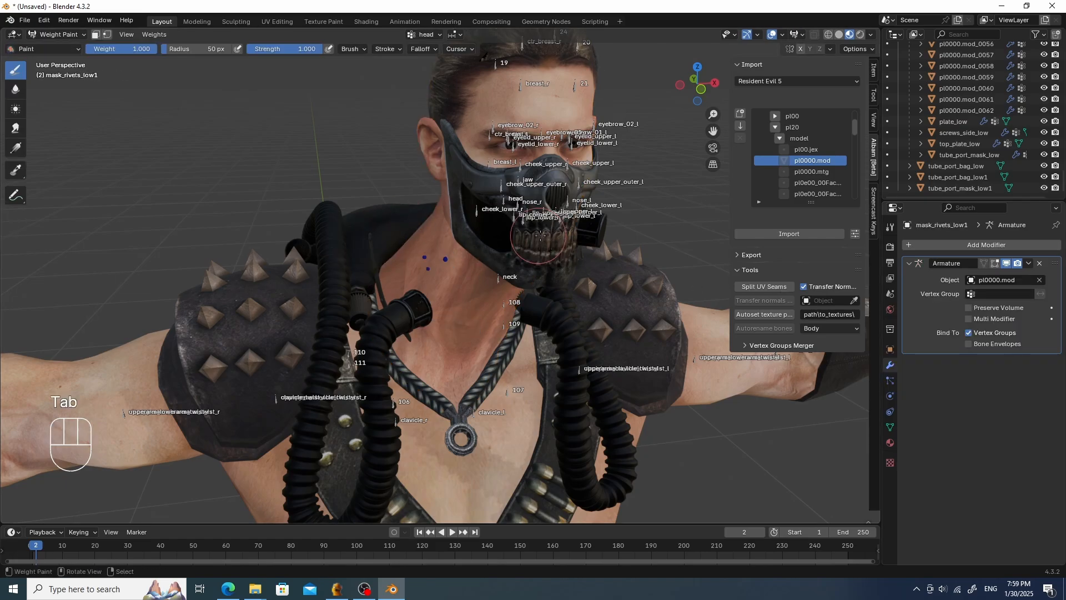
key("3")
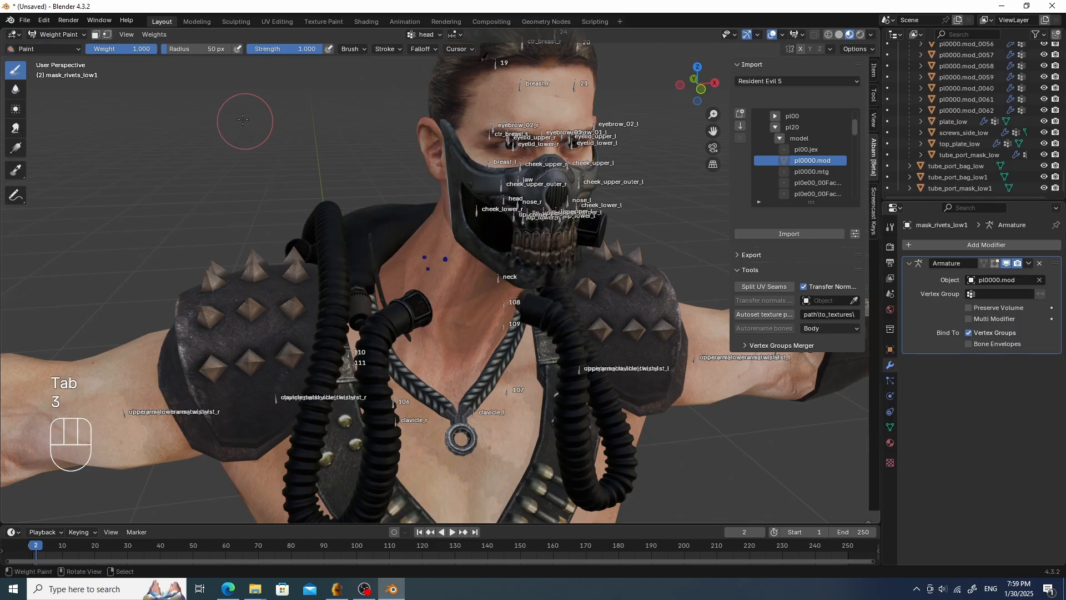
key("3")
key("2")
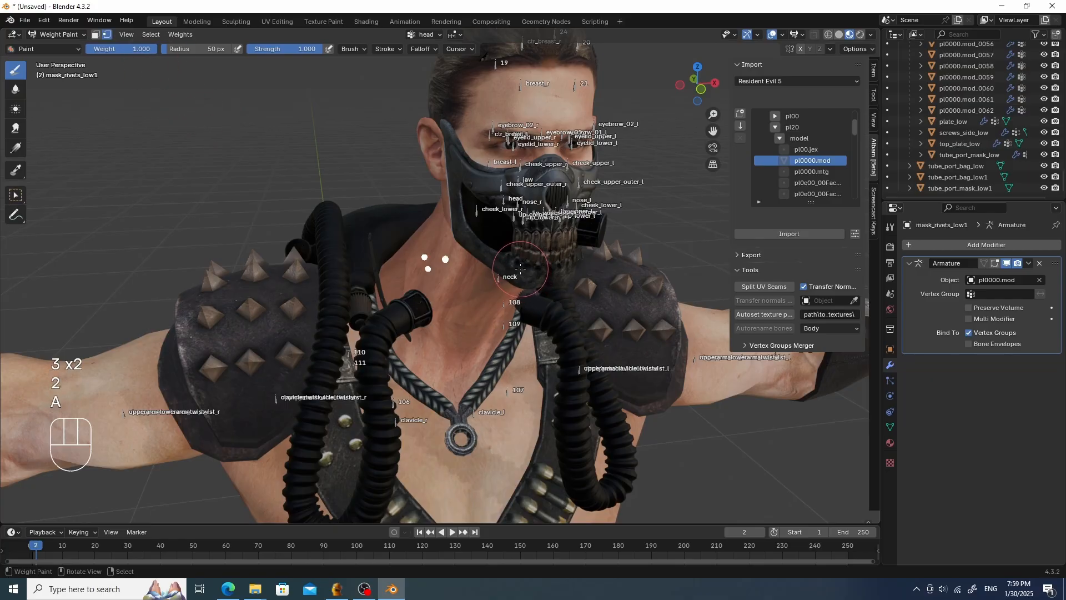
- Assign the selected mask_rivets_low1 vertices to the head vertex group and return to Object Mode
left_click(890, 427)
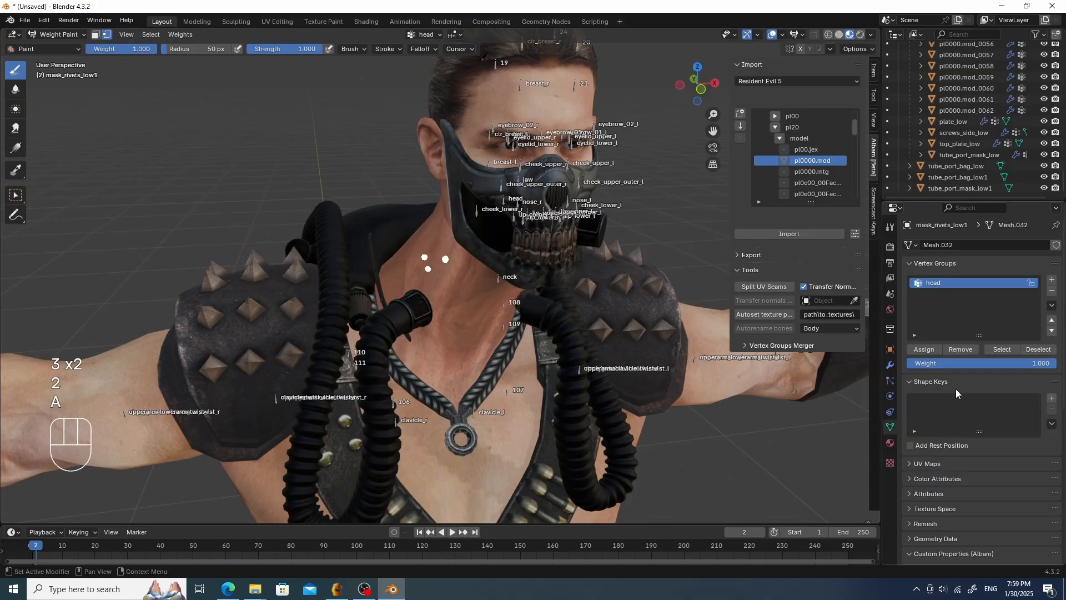
left_click(925, 353)
key("Tab")
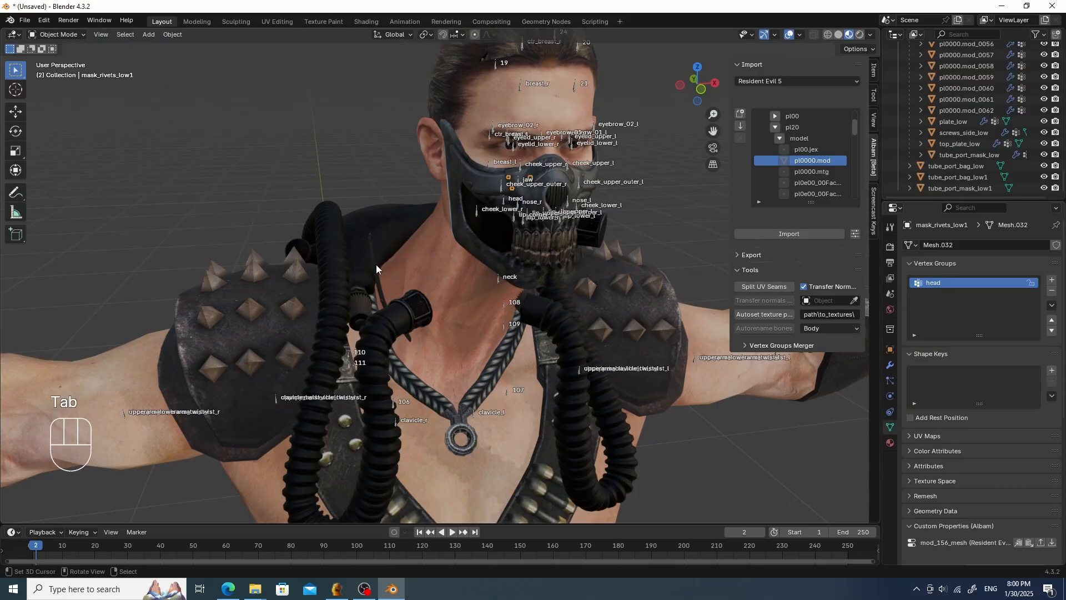
- Select Metal_line_low1 and add a vertex group named head to it
left_click(375, 265)
left_click(1053, 282)
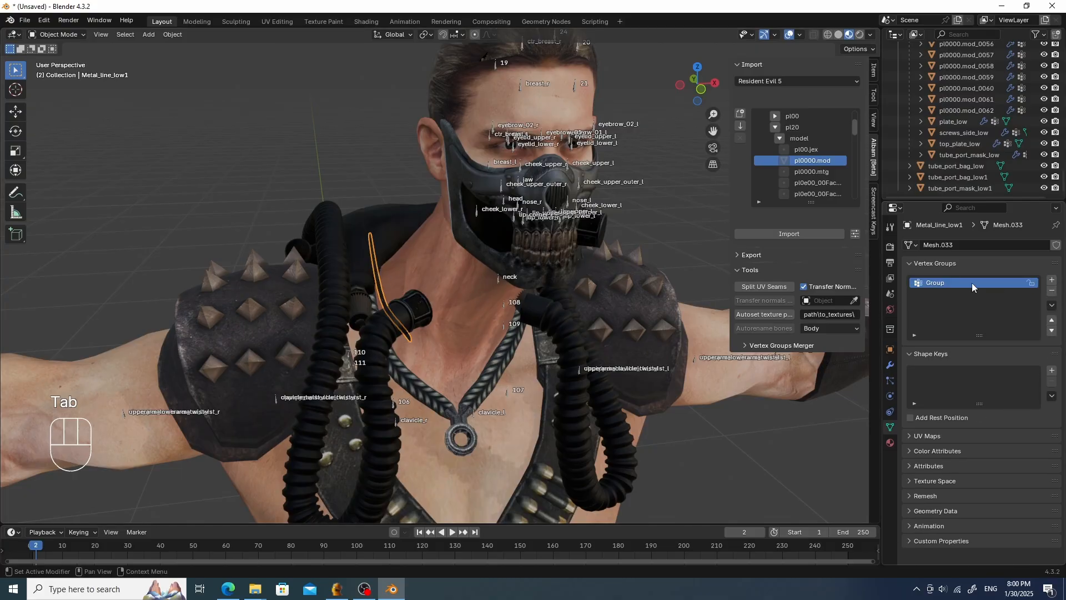
double_click(959, 283)
type("head")
key("Return")
- Switch Metal_line_low1 to Weight Paint with vertex masking, select all vertices and assign them to head
key("Tab")
key("Tab")
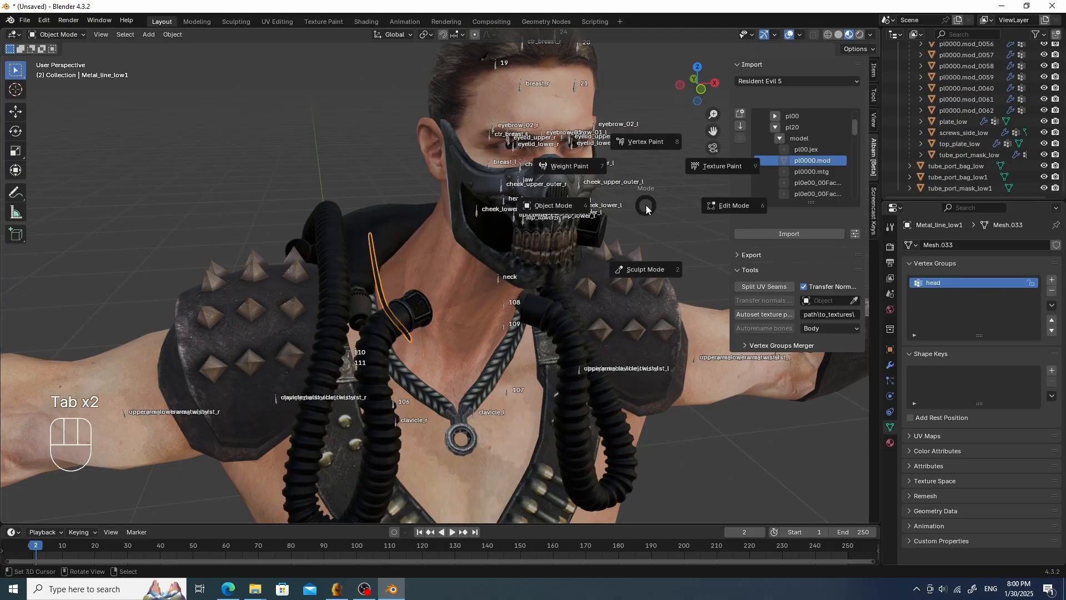
left_click(570, 171)
key("a")
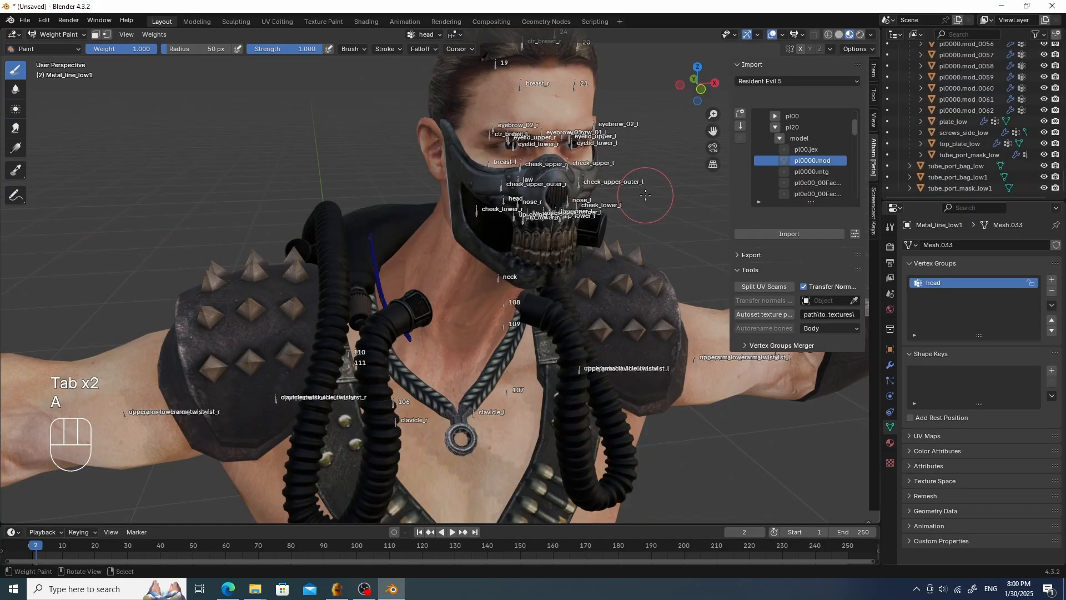
left_click(108, 35)
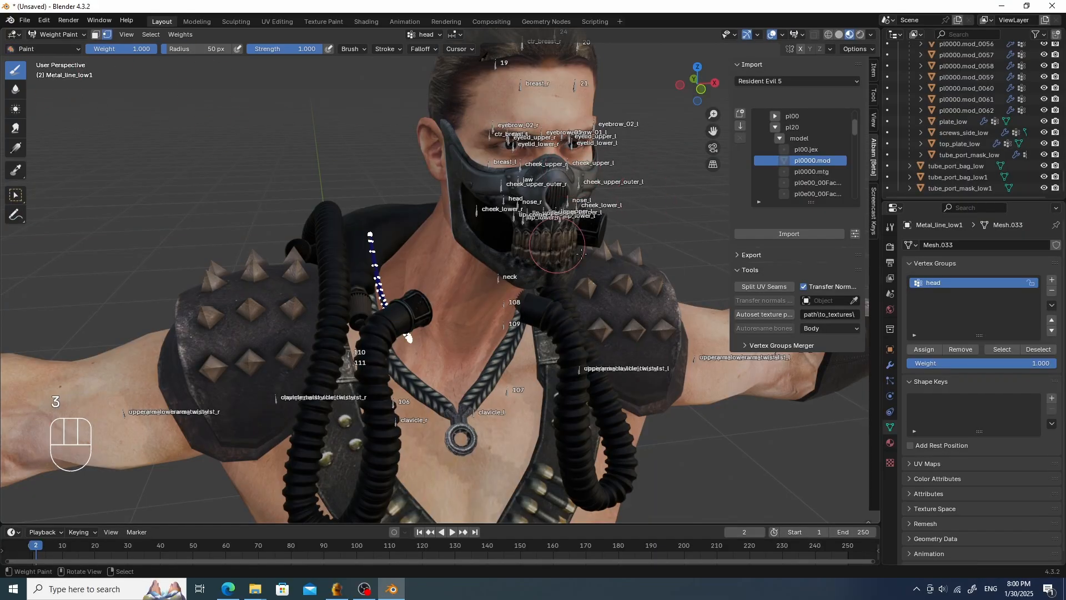
left_click(924, 349)
- Add an Armature modifier to Metal_line_low1 with pl0000.mod as its object, then return to Object Mode
middle_click_drag(422, 311, 523, 275)
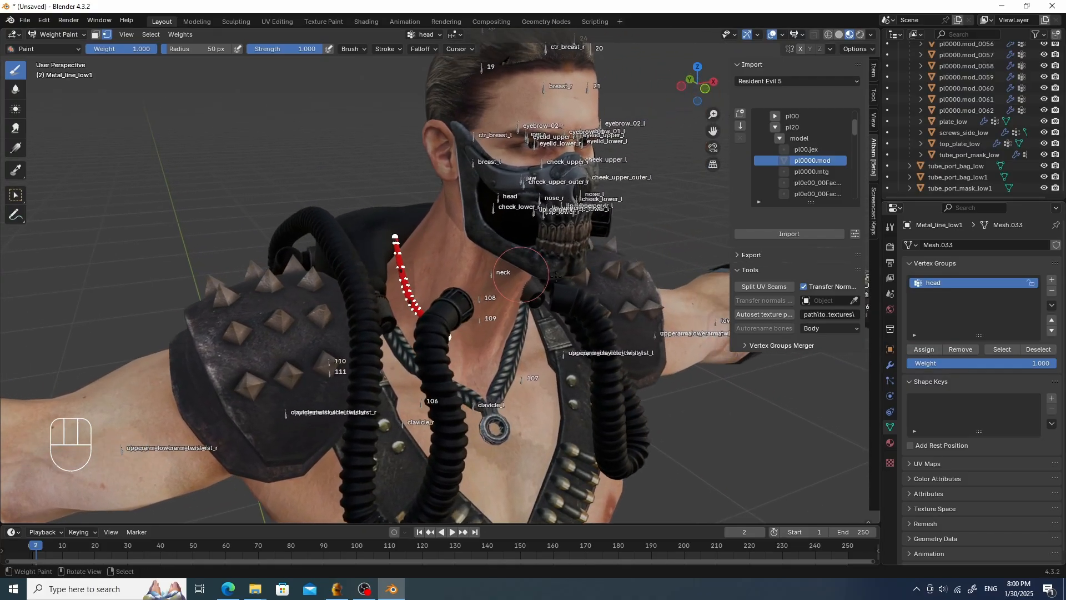
middle_click_drag(628, 277, 595, 279, "shift")
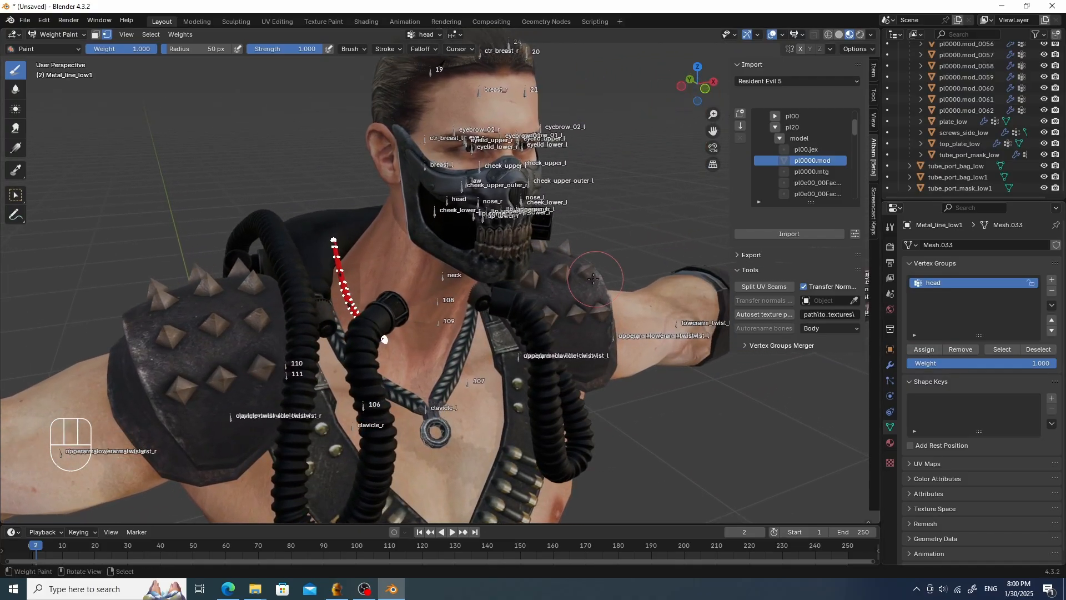
scroll(491, 259, "up", 1)
scroll(492, 259, "up", 1)
scroll(491, 259, "down", 1)
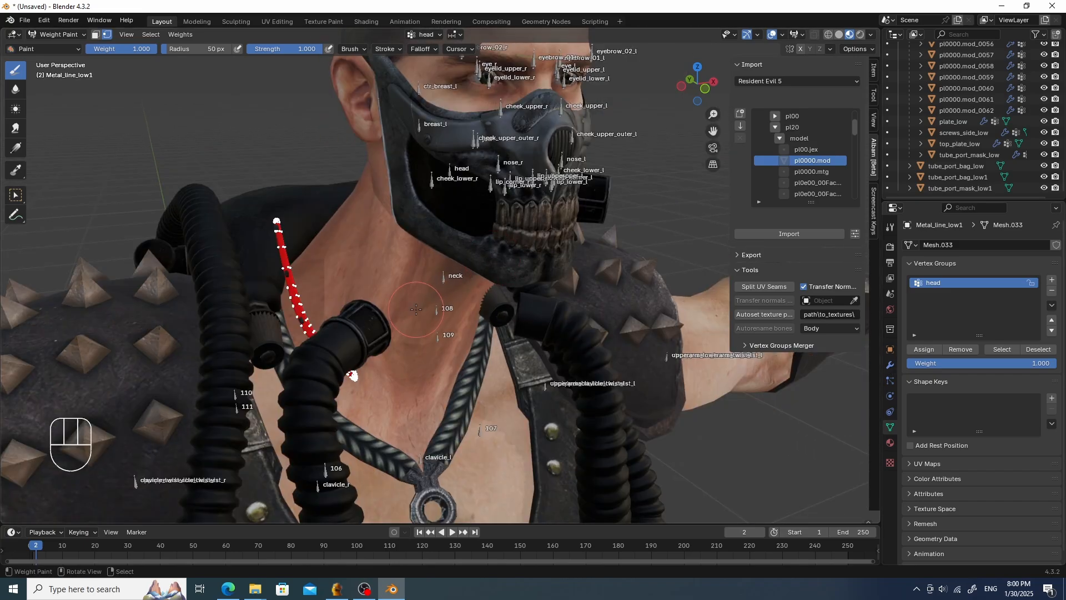
scroll(416, 308, "down", 3)
scroll(416, 308, "up", 3)
left_click(890, 368)
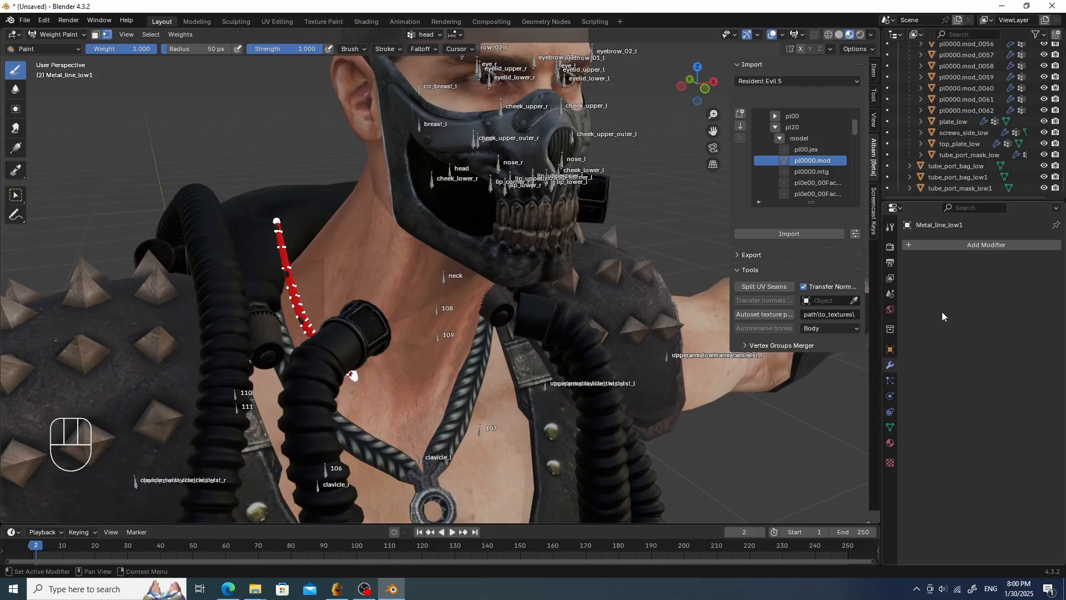
left_click(982, 248)
mouse_move(941, 251)
left_click(855, 247)
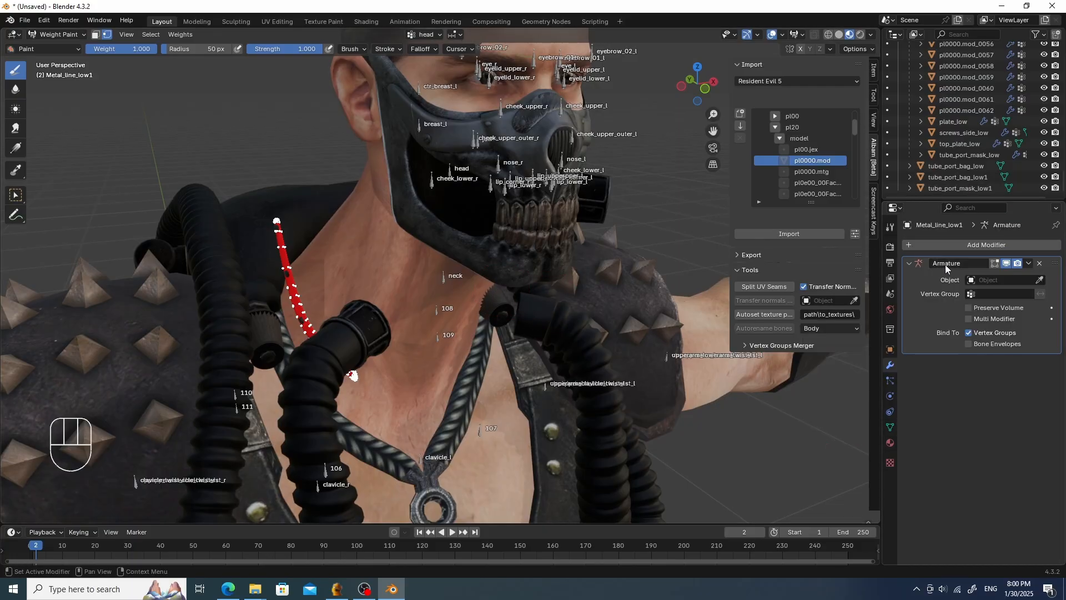
left_click(975, 282)
left_click(983, 295)
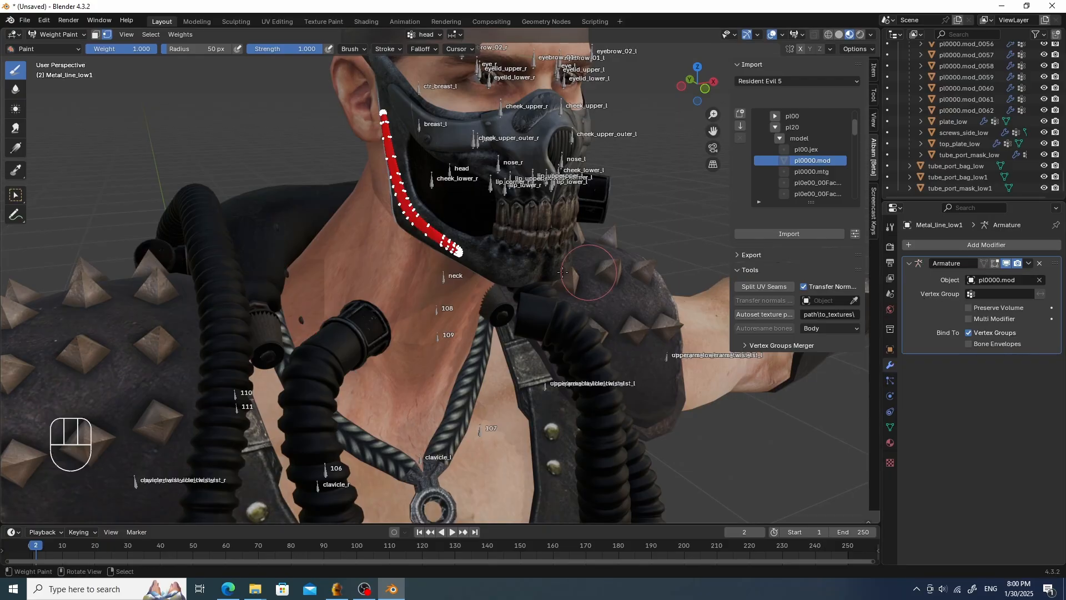
middle_click_drag(583, 273, 502, 278)
key("Tab")
- Select jaw_rivets_low1 and switch it to Weight Paint mode with vertex selection masking
left_click(433, 266)
scroll(434, 266, "up", 1)
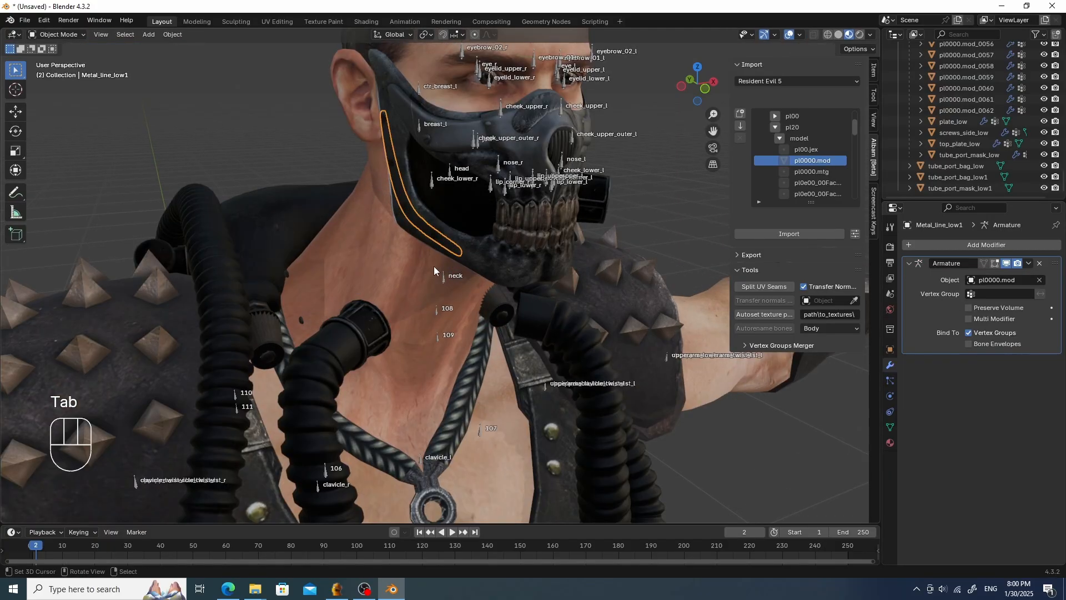
left_click(303, 315)
scroll(303, 315, "down", 2)
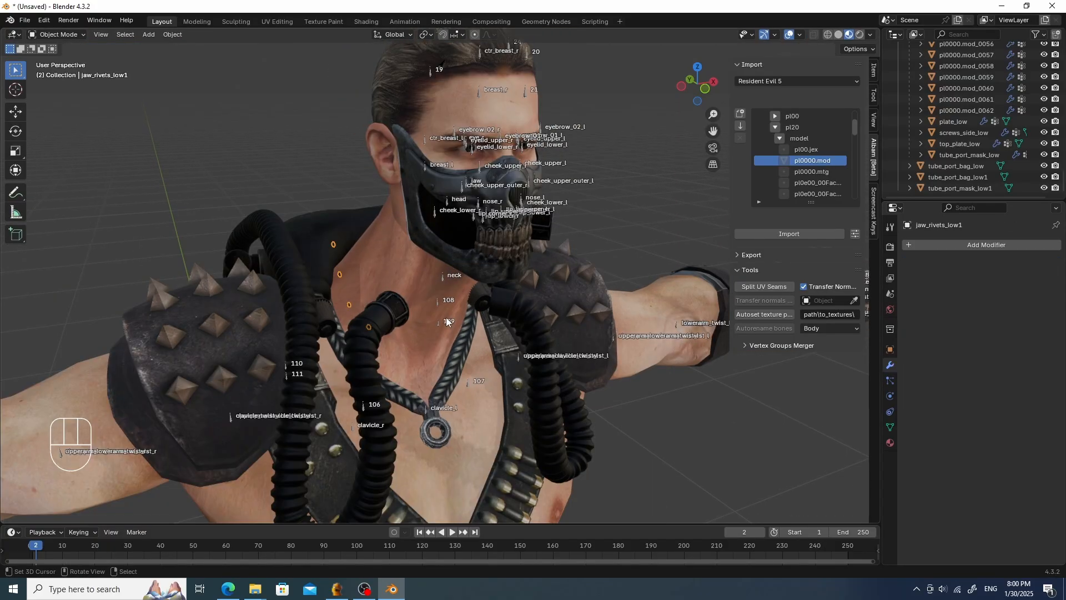
middle_click_drag(445, 318, 494, 317)
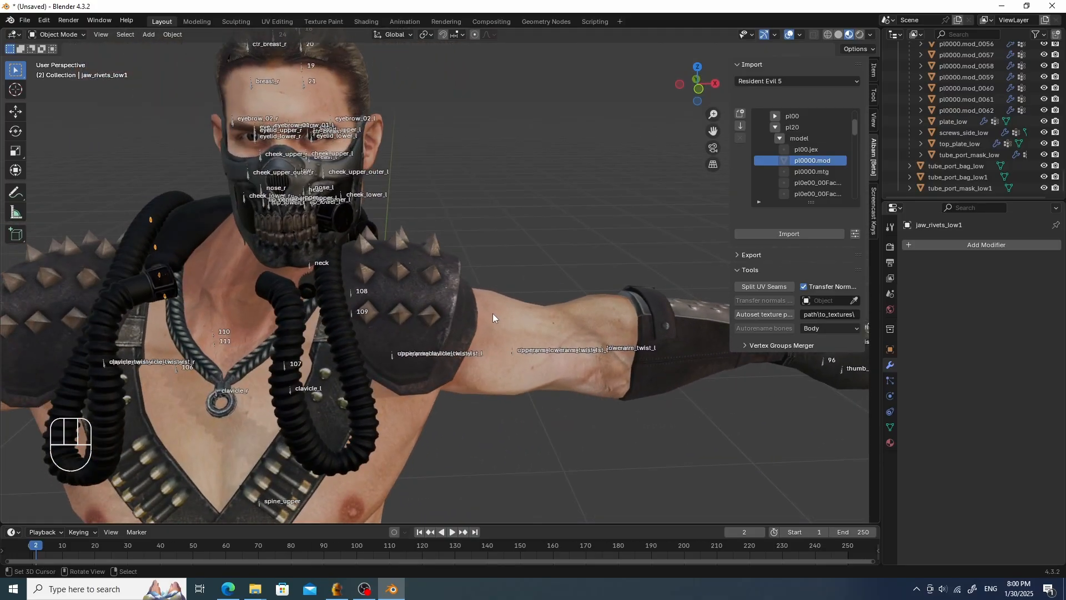
middle_click_drag(490, 312, 405, 251)
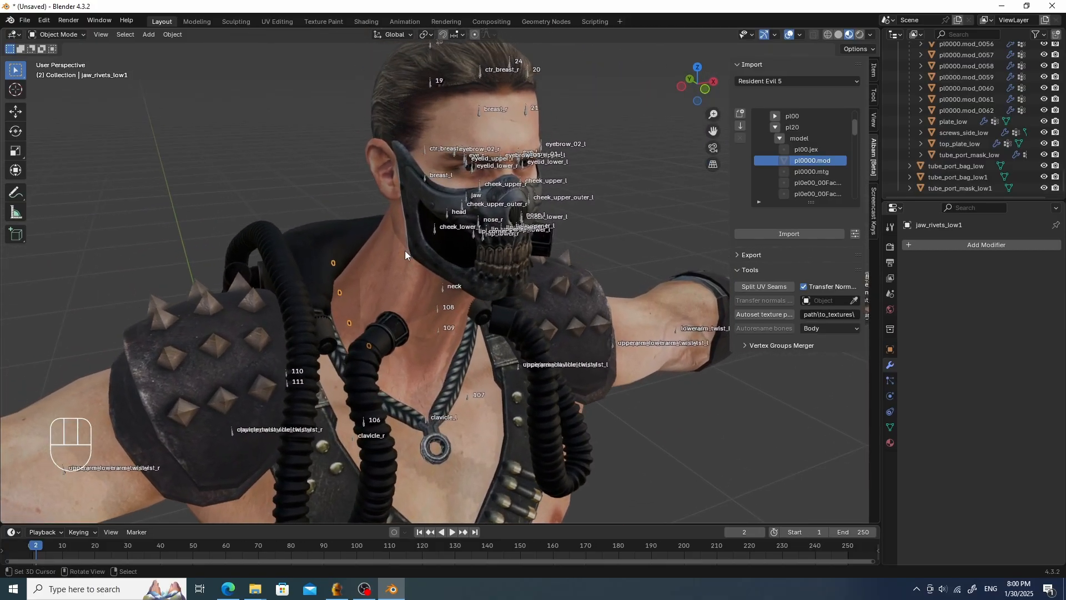
key("Tab")
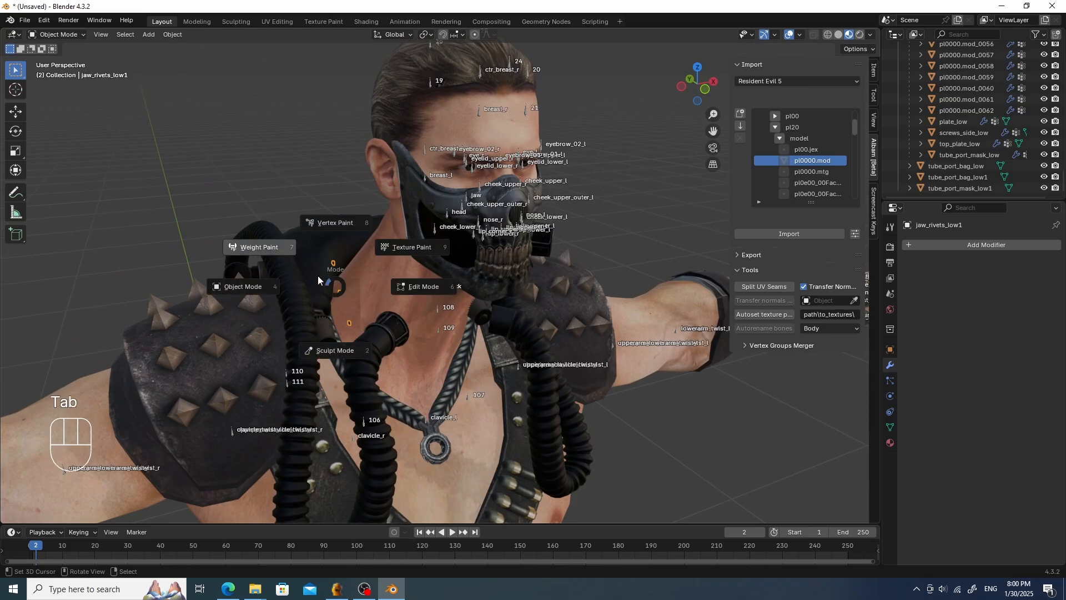
left_click(296, 247)
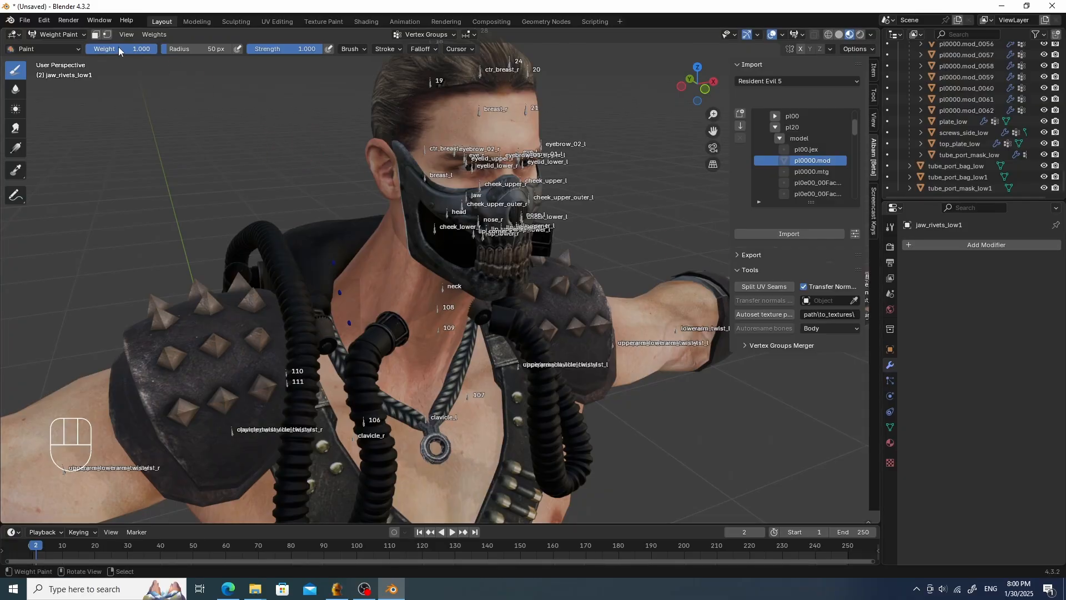
left_click(108, 35)
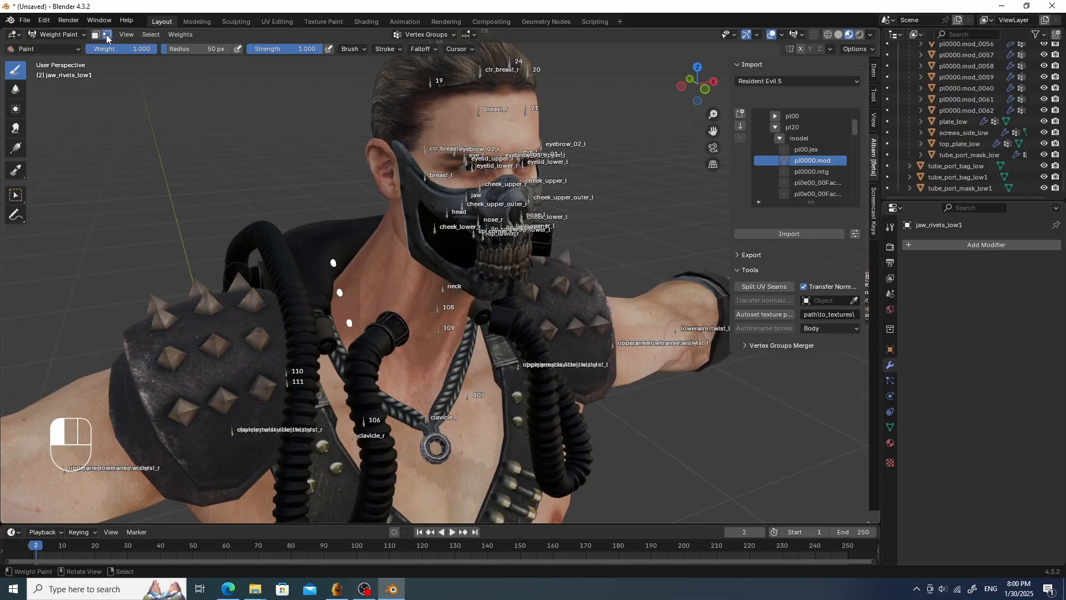
- Add a vertex group named head to jaw_rivets_low1, assign its vertices to it, and return to Object Mode
left_click(890, 427)
left_click(1053, 281)
double_click(942, 282)
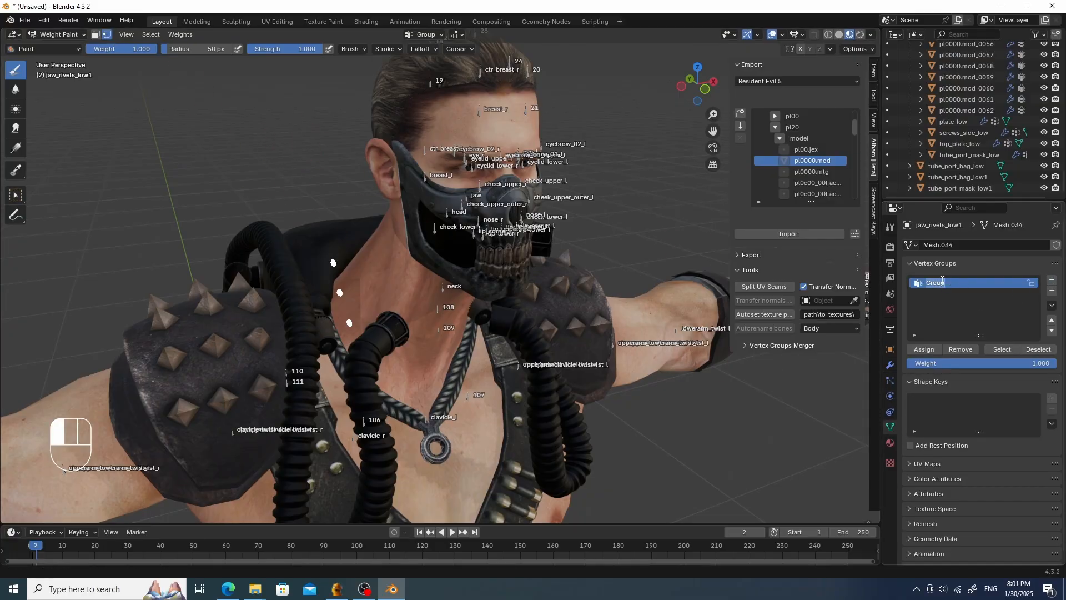
type("head")
key("Return")
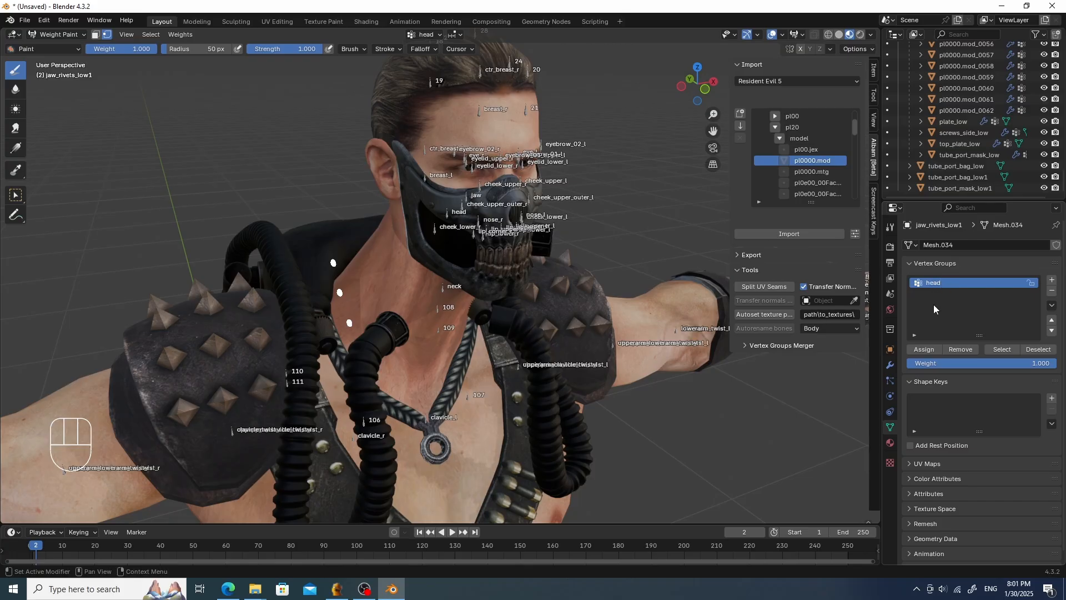
left_click(924, 349)
key("Tab")
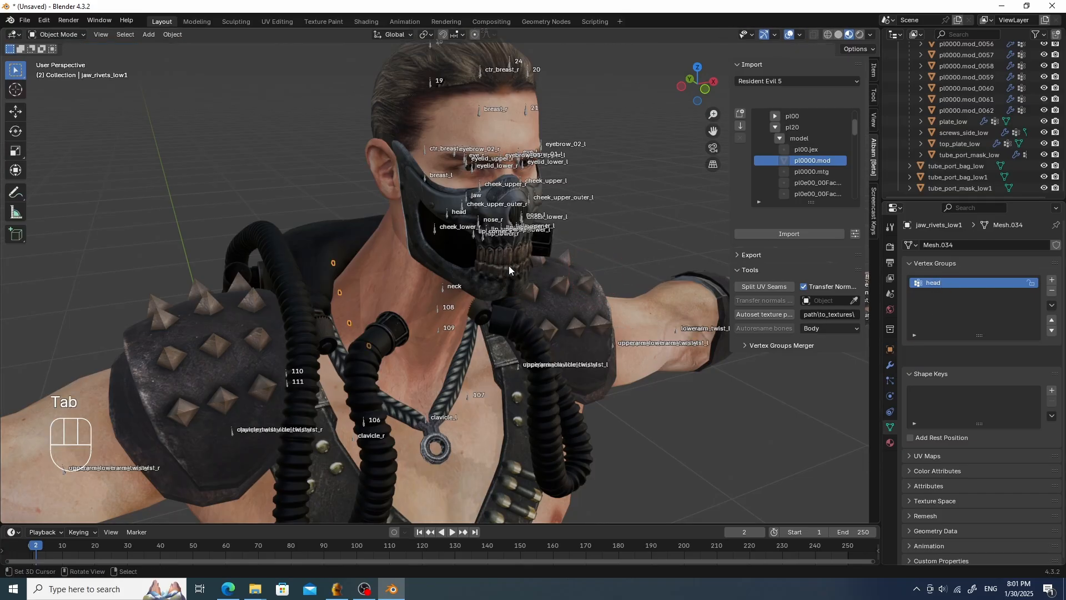
- Parent jaw_rivets_low1 to the pl0000.mod armature as Object
left_click(438, 308, "shift")
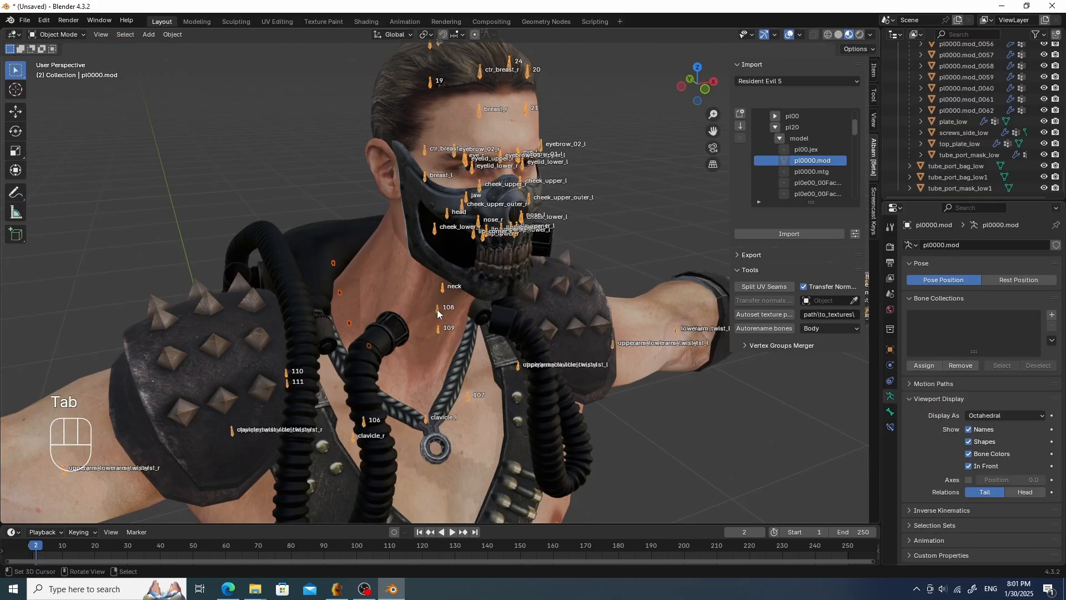
key("ctrl+p")
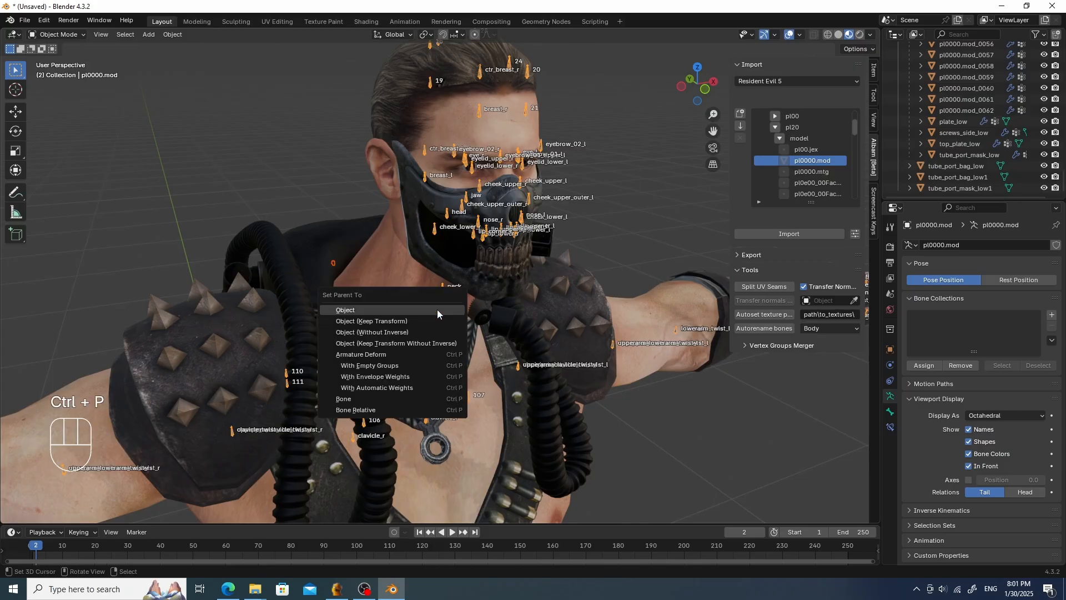
left_click(437, 311)
- Add an Armature modifier to jaw_rivets_low1 using pl0000.mod as its object
left_click(334, 264)
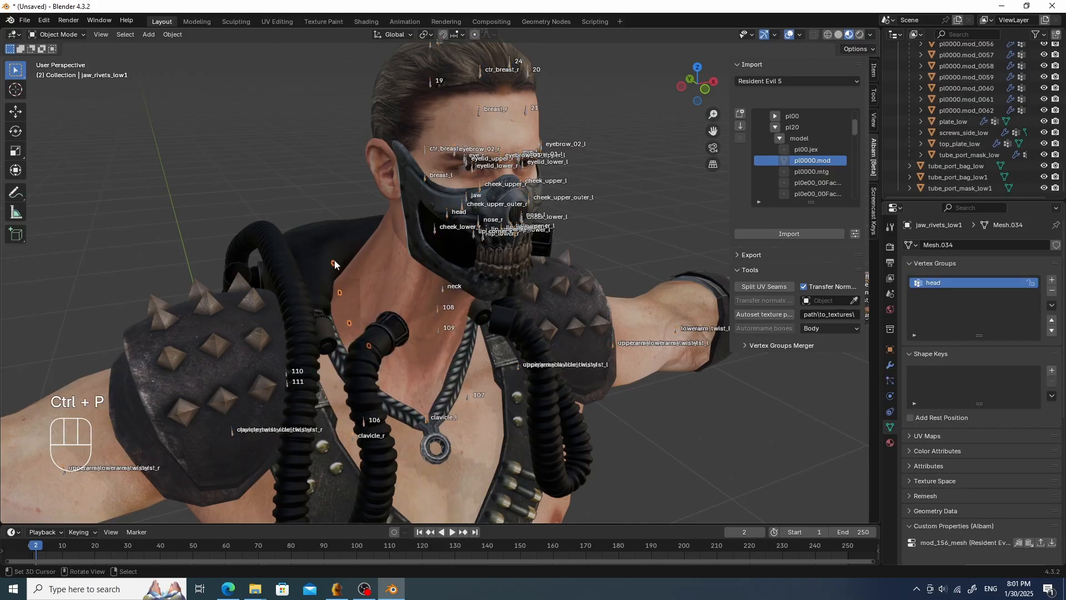
left_click(890, 365)
left_click(983, 248)
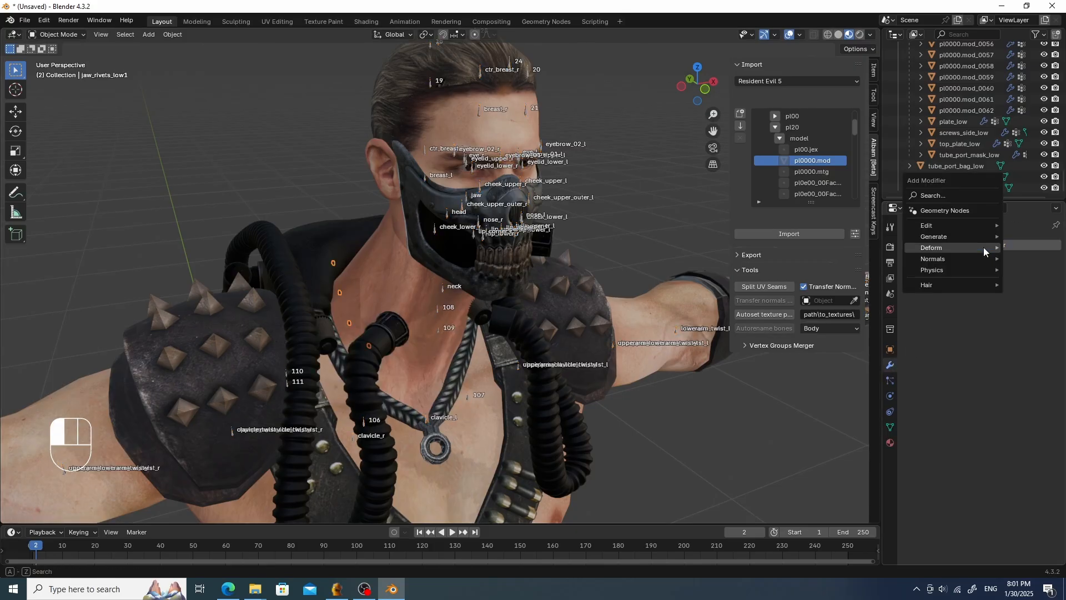
mouse_move(937, 250)
left_click(855, 248)
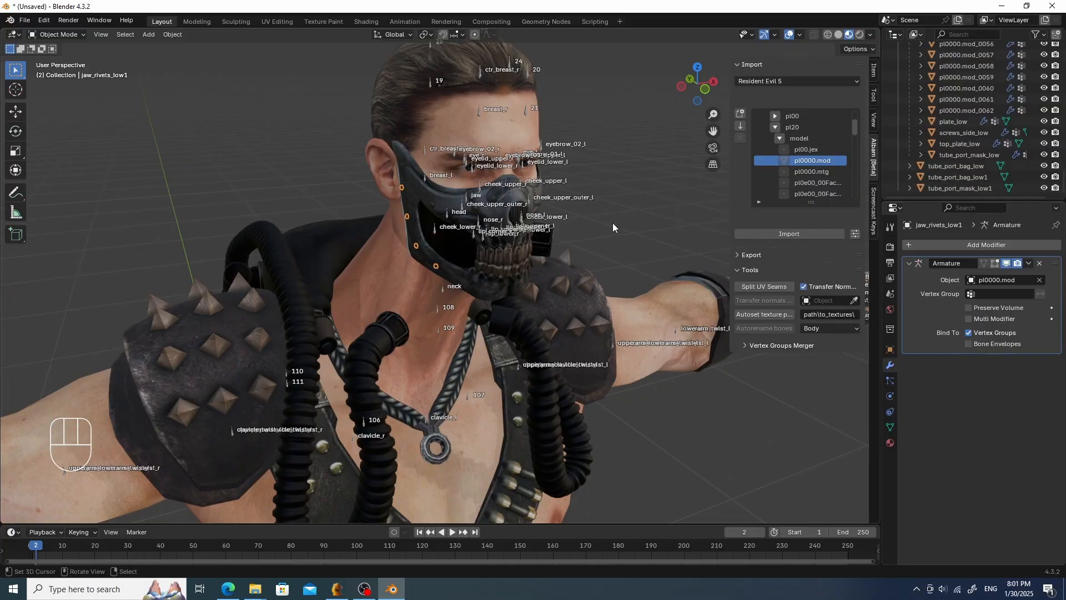
key("Tab")
- Put the armature into Pose Mode and test-move the neck bone without confirming
scroll(465, 245, "up", 3)
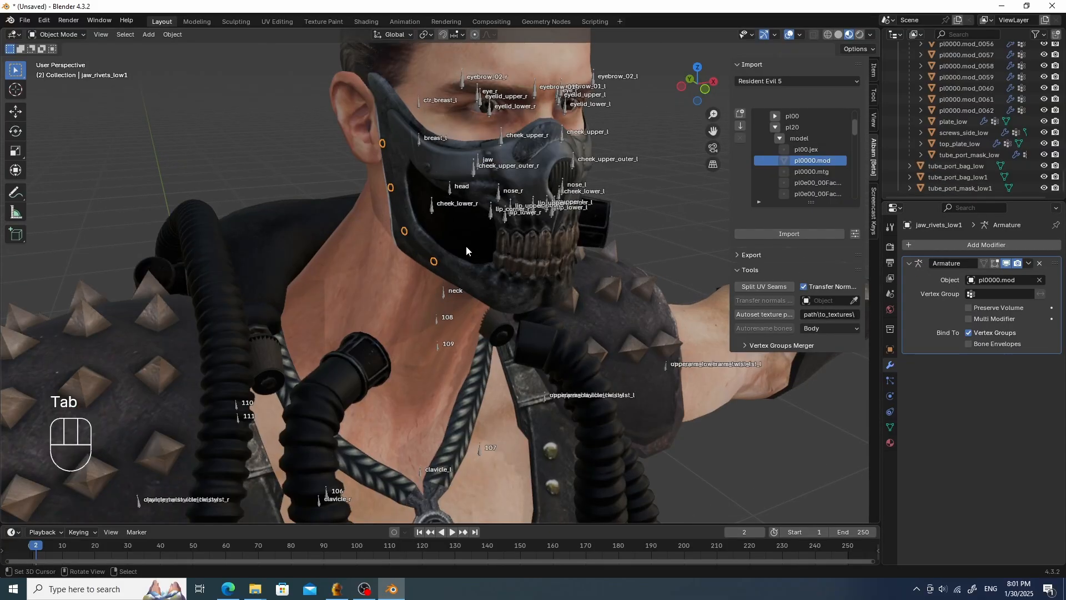
scroll(466, 246, "down", 3)
middle_click_drag(479, 275, 405, 264)
left_click(385, 261)
key("Tab")
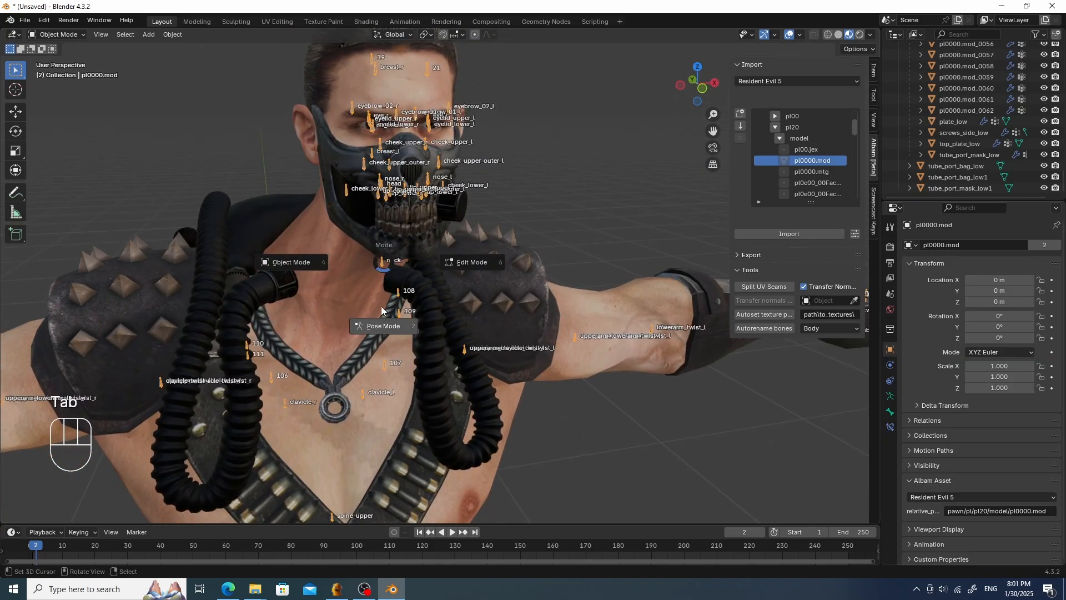
key("g")
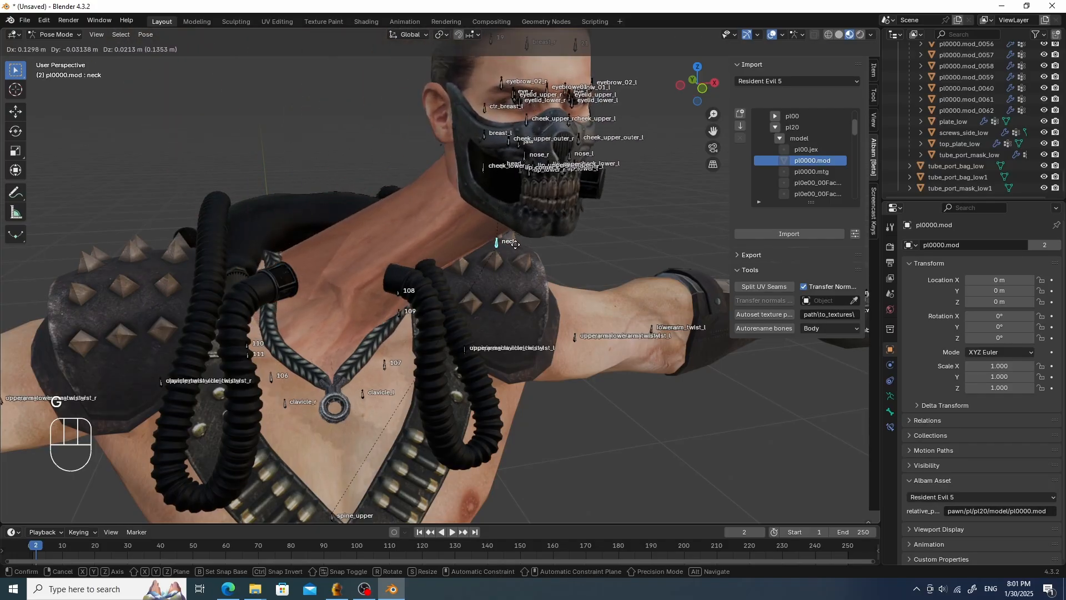
right_click(414, 236)
key("Tab")
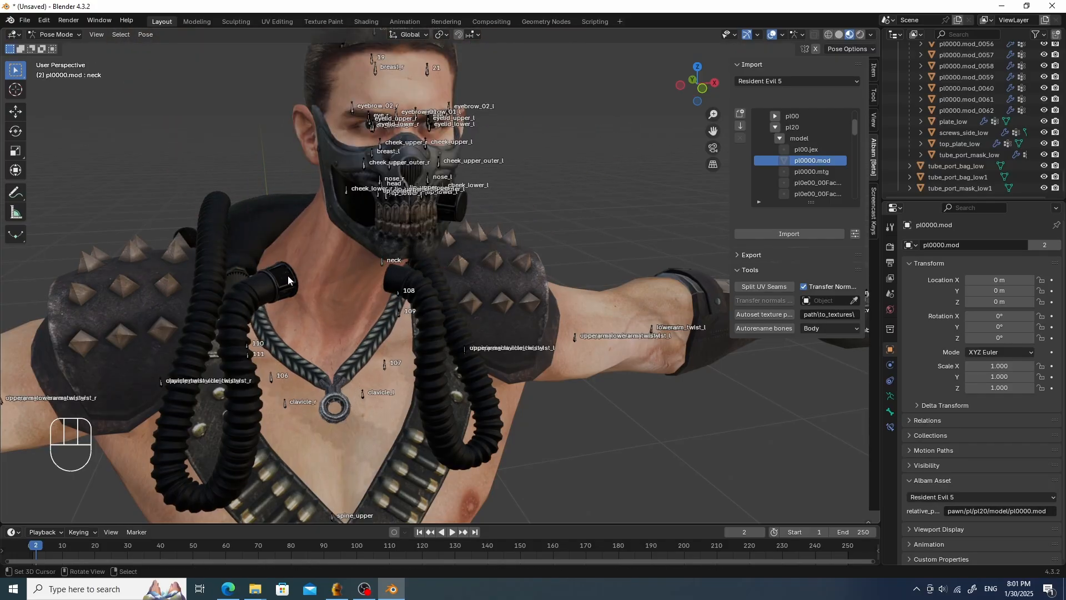
- Parent tube_port_mask_low1 to the pl0000.mod armature as Object
left_click(285, 274)
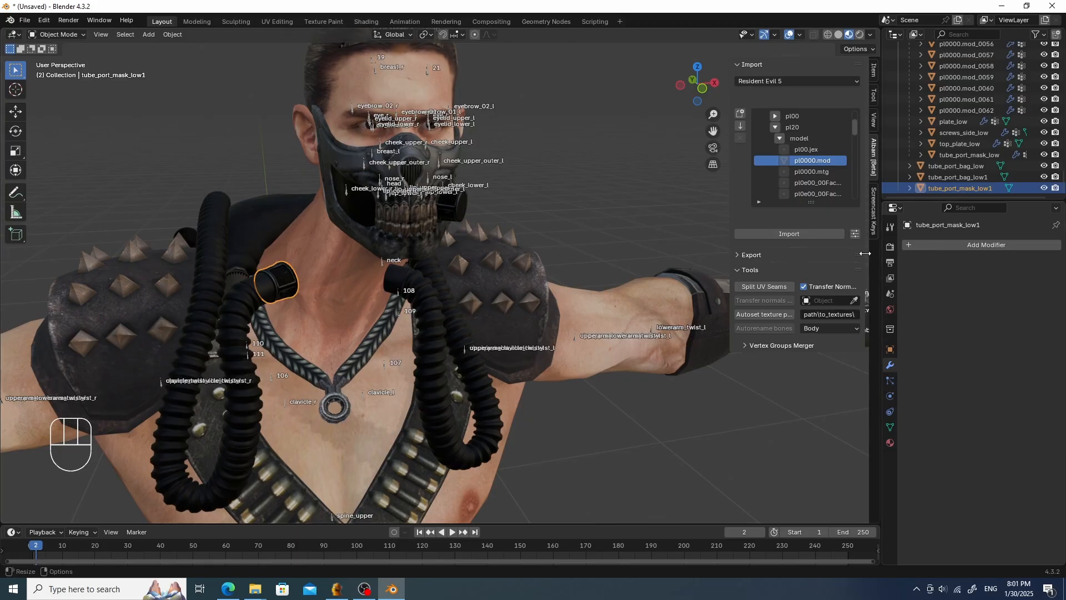
left_click(383, 365, "shift")
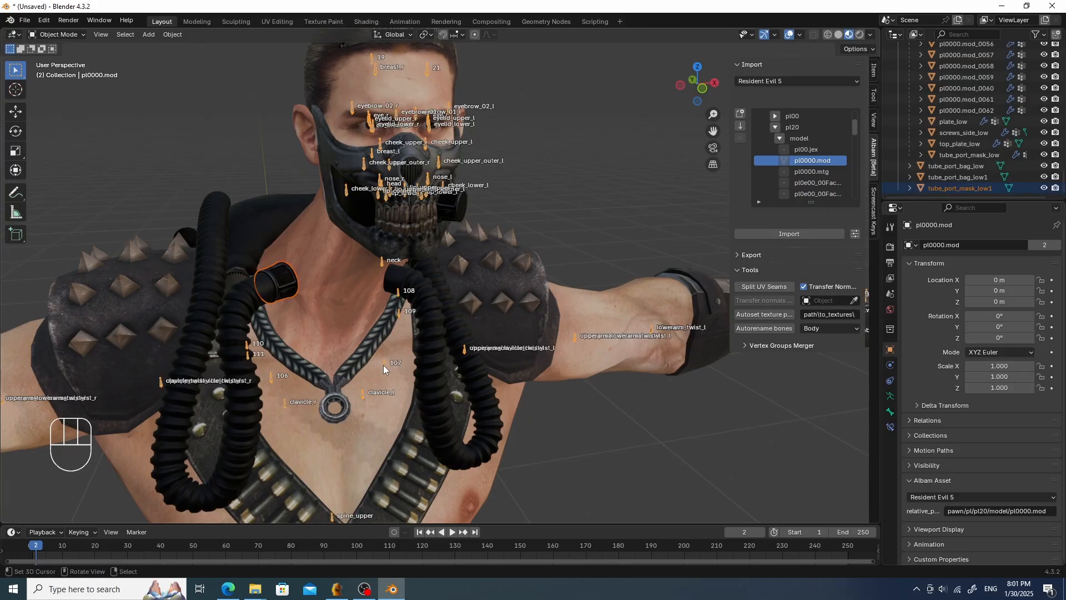
key("ctrl+p")
left_click(377, 365)
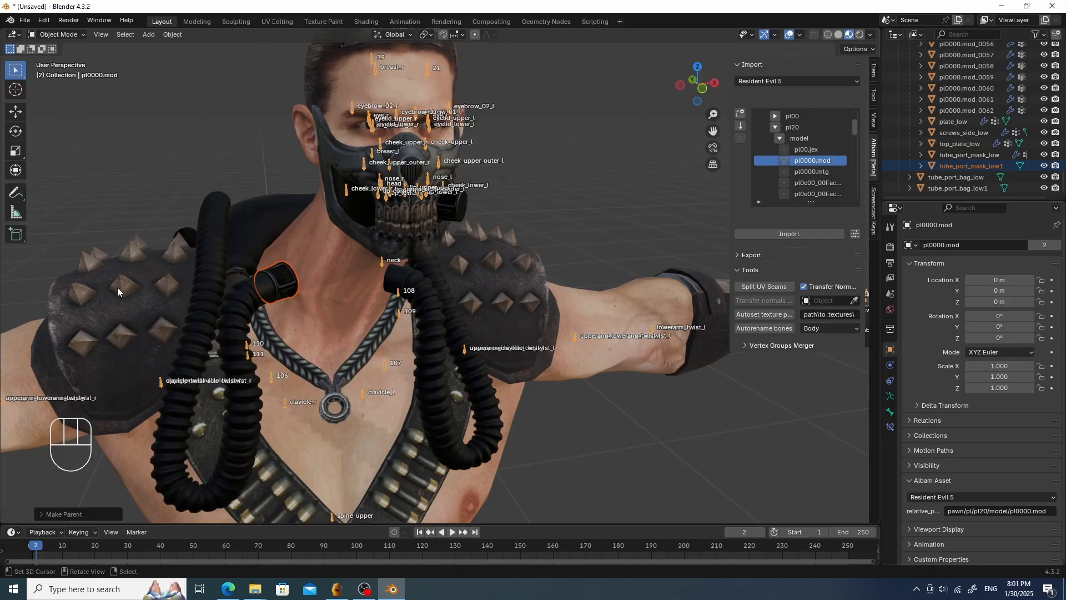
- Switch tube_port_mask_low1 to Weight Paint and add an Armature modifier with pl0000.mod as its object
left_click(267, 280)
key("Tab")
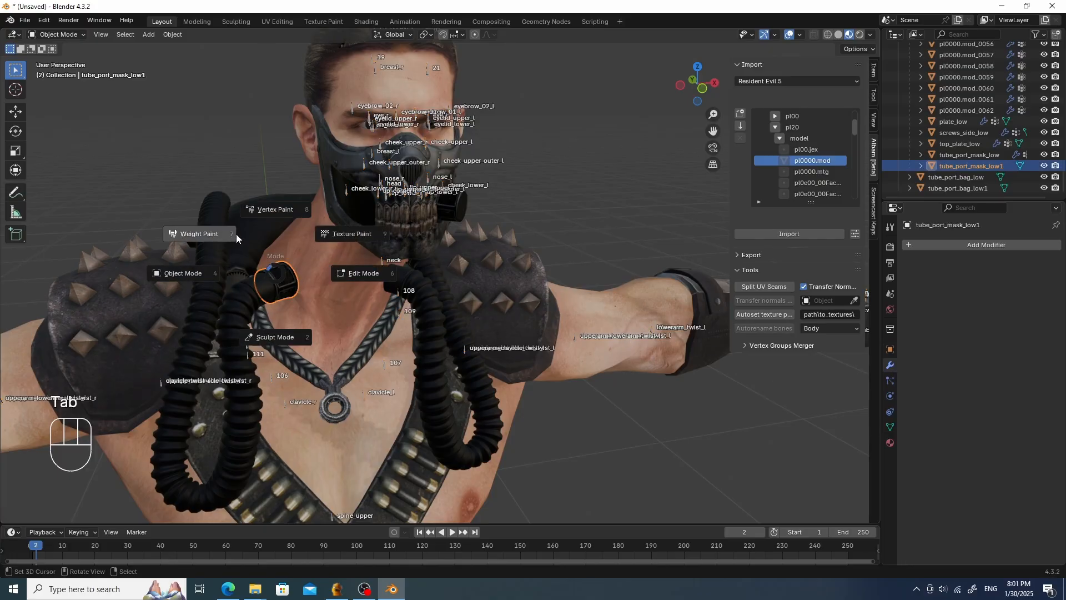
left_click(209, 234)
left_click(994, 245)
mouse_move(995, 247)
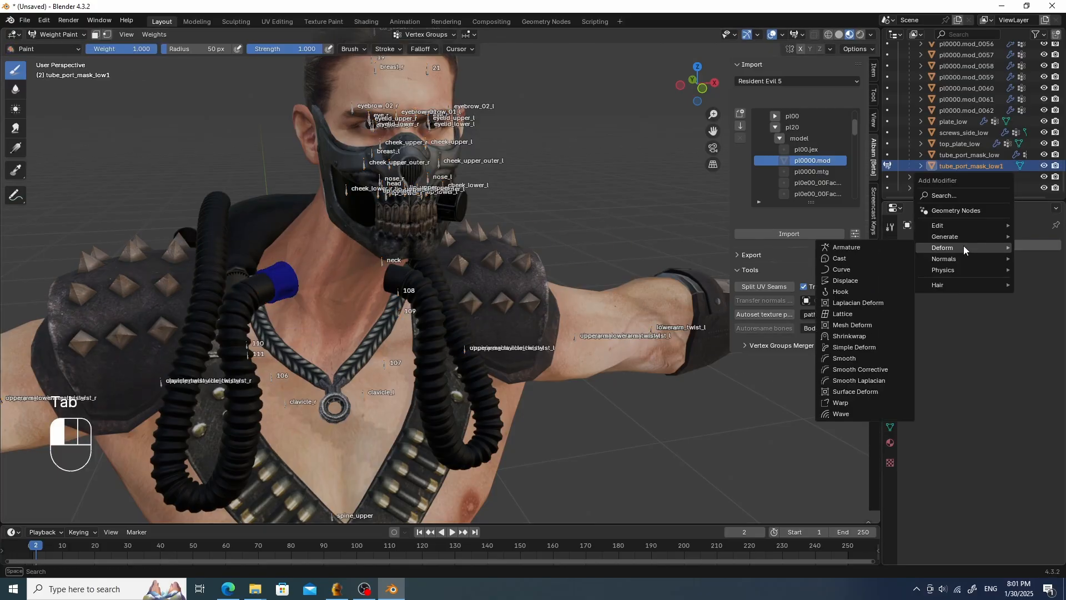
left_click(846, 248)
left_click(987, 279)
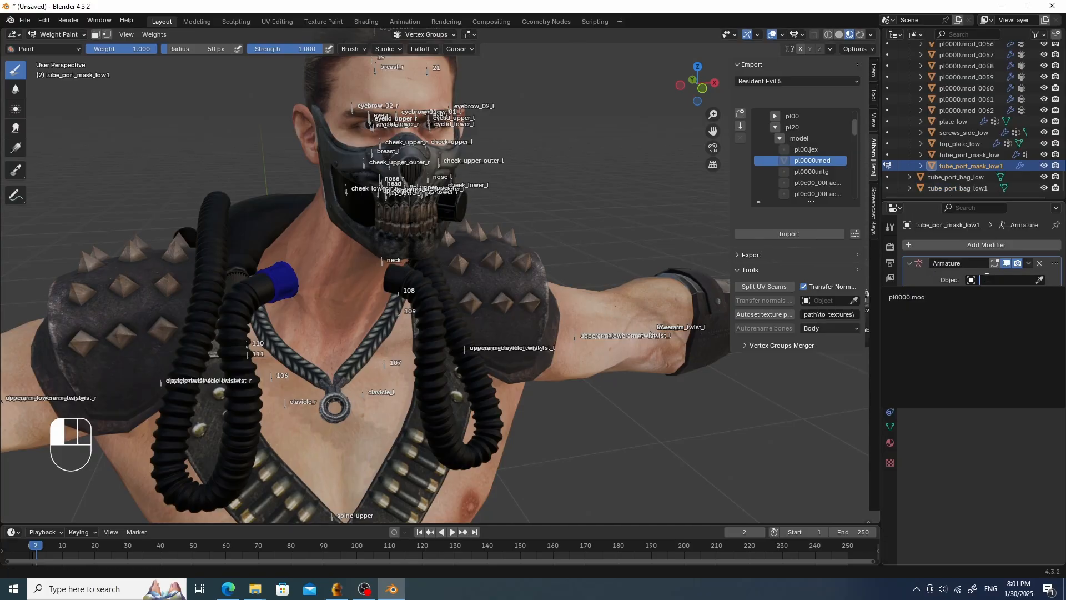
left_click(911, 297)
key("Tab")
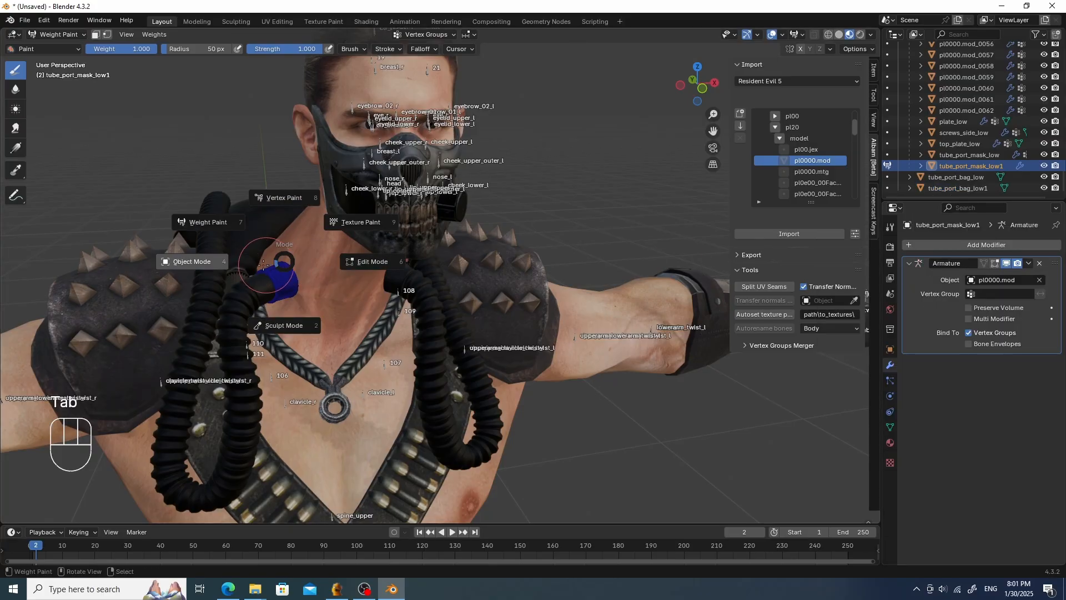
left_click(263, 265)
key("Tab")
left_click(216, 235)
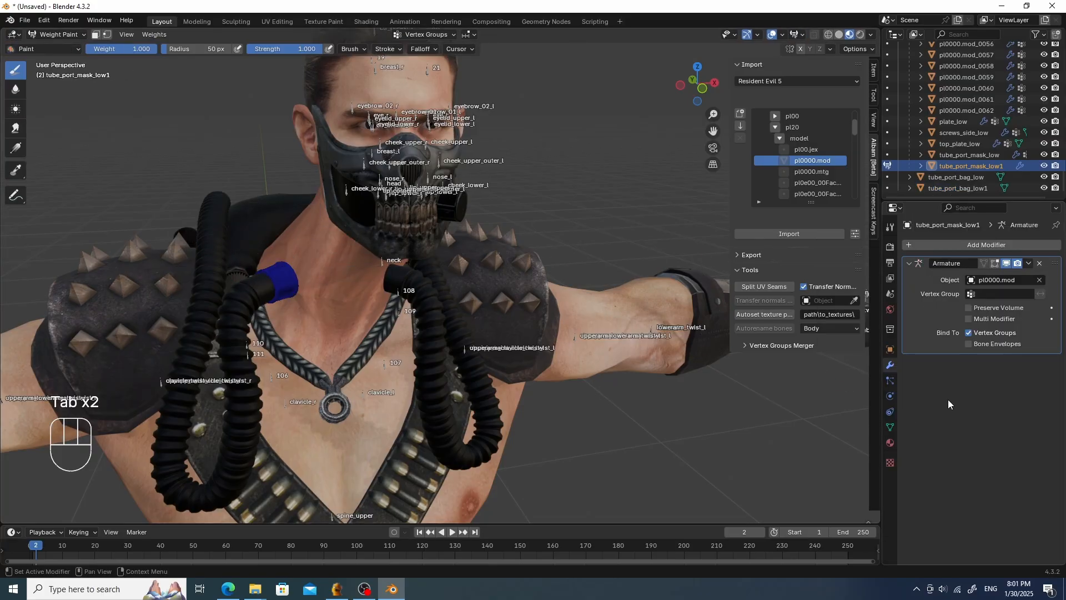
- Add a vertex group named head to tube_port_mask_low1
left_click(890, 427)
left_click(1052, 281)
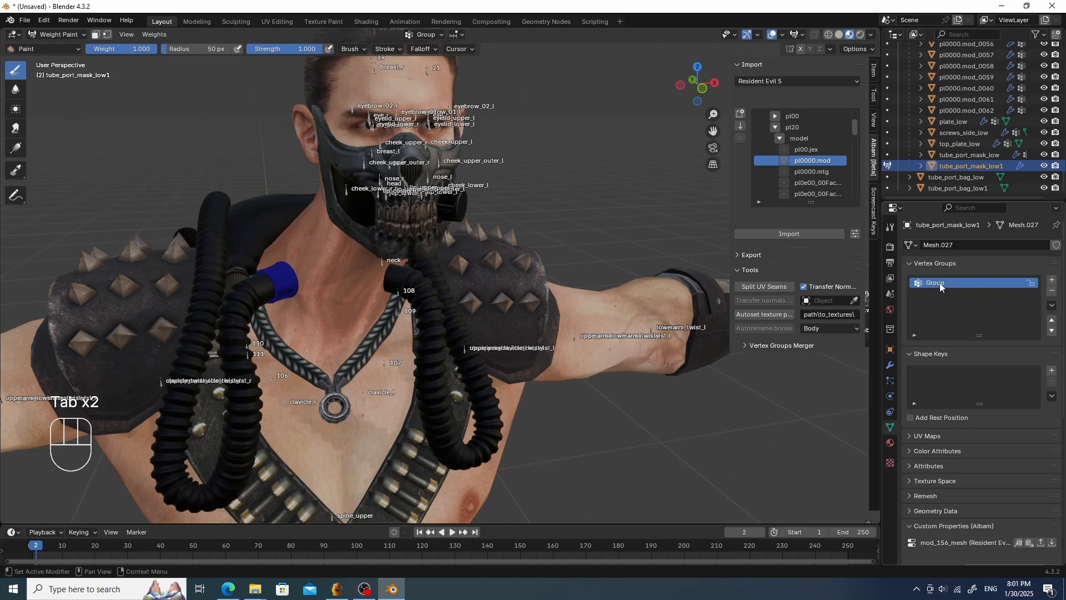
double_click(939, 282)
type("head")
key("Return")
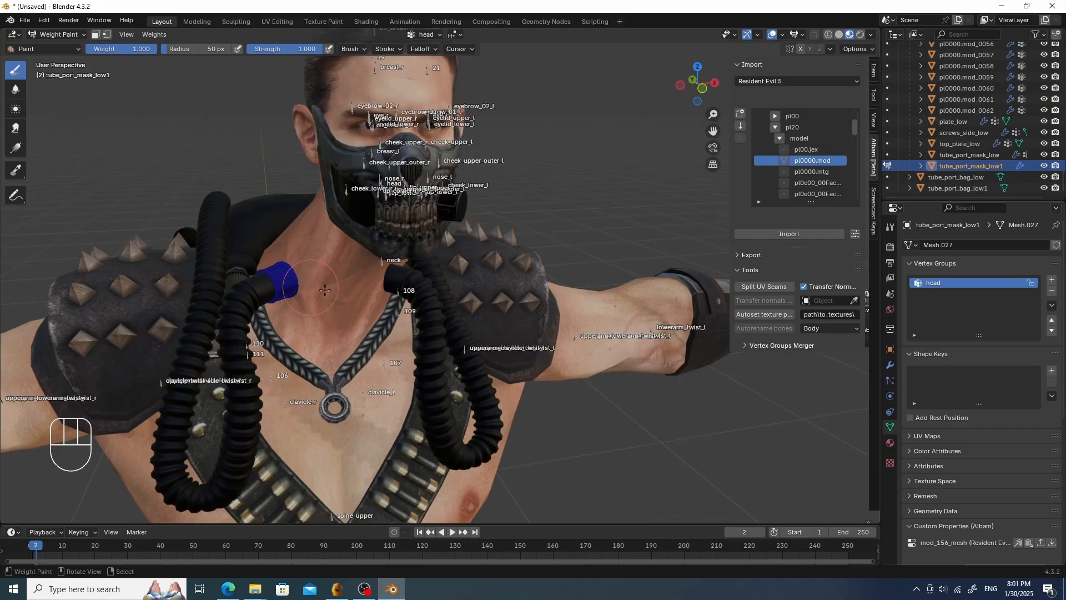
- Enable vertex masking, assign tube_port_mask_low1's vertices to head, and return to Object Mode
key("Tab")
left_click(107, 35)
left_click(927, 350)
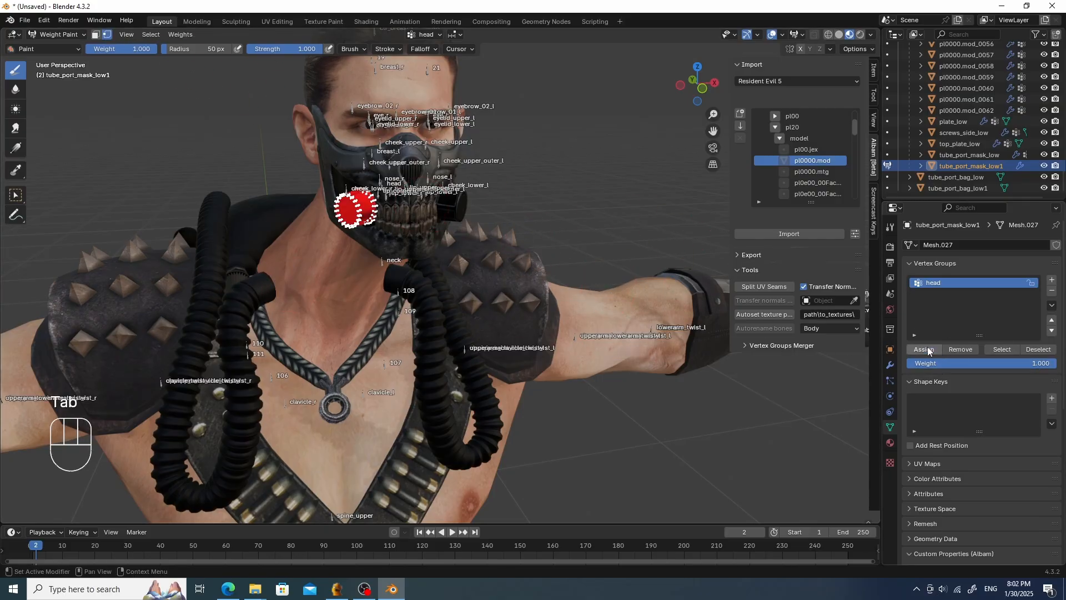
key("Tab")
- Test the rig in Pose Mode by moving the neck bone, cancelling, and clearing its location
right_click(384, 261)
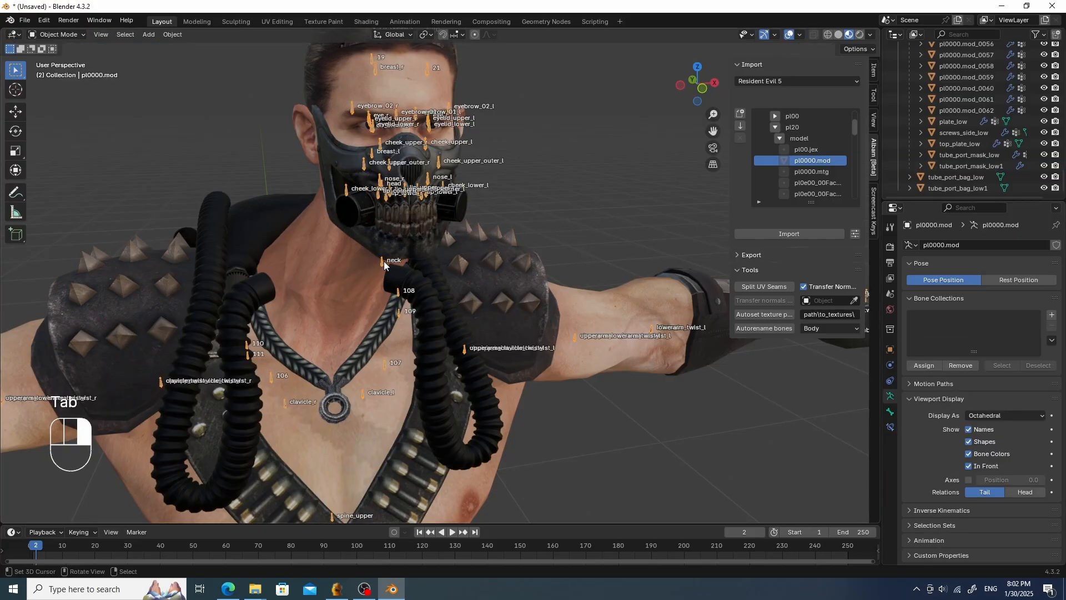
key("Tab")
middle_click_drag(397, 260, 378, 256)
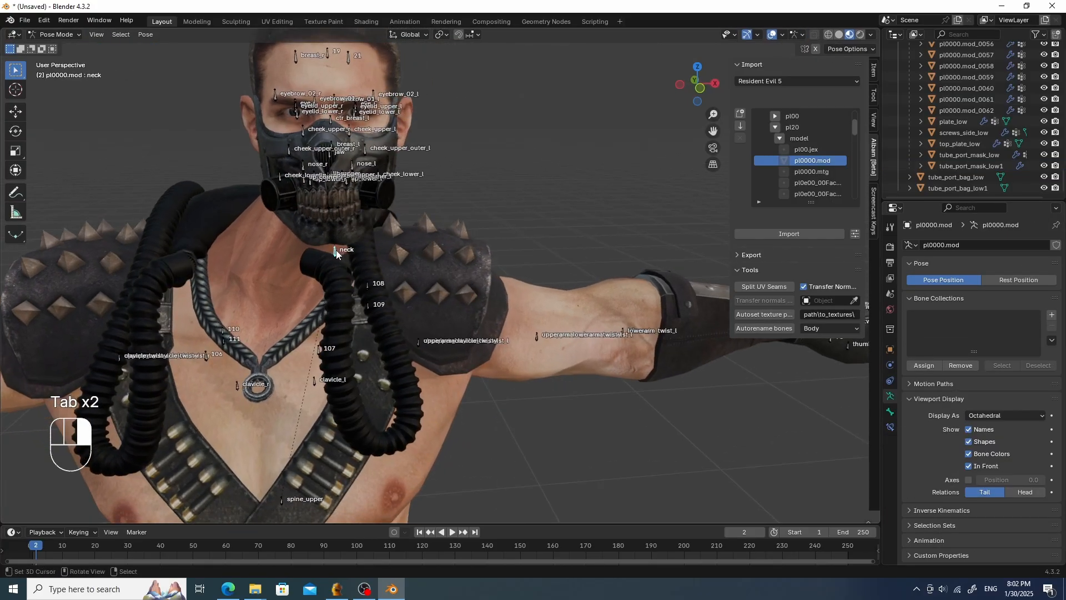
key("g")
right_click(288, 226)
key("alt+g")
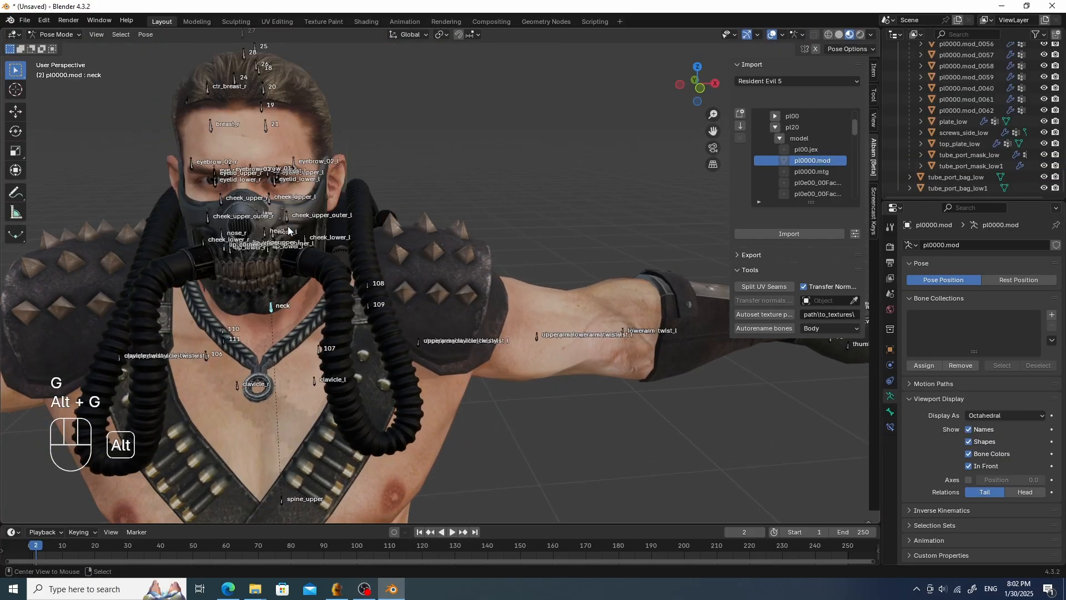
scroll(388, 250, "down", 5)
middle_click_drag(479, 265, 438, 258)
key("g")
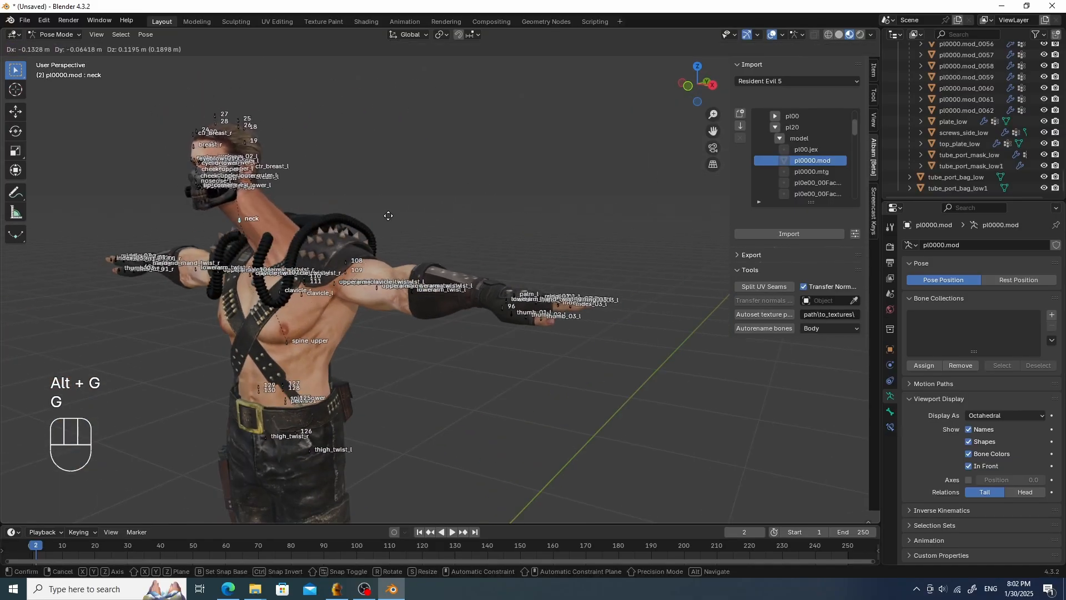
right_click(451, 209)
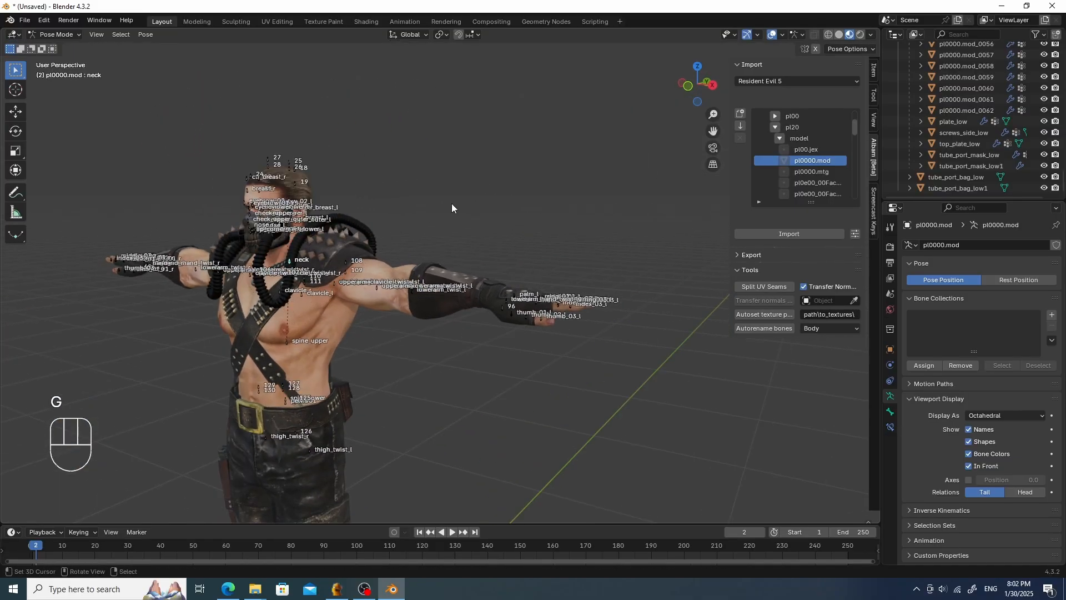
- Grab the neck bone again to check that the mask follows it, then cancel the move
scroll(268, 205, "up", 4)
middle_click_drag(267, 205, 494, 269, "shift")
scroll(279, 232, "up", 4)
middle_click_drag(279, 232, 301, 235)
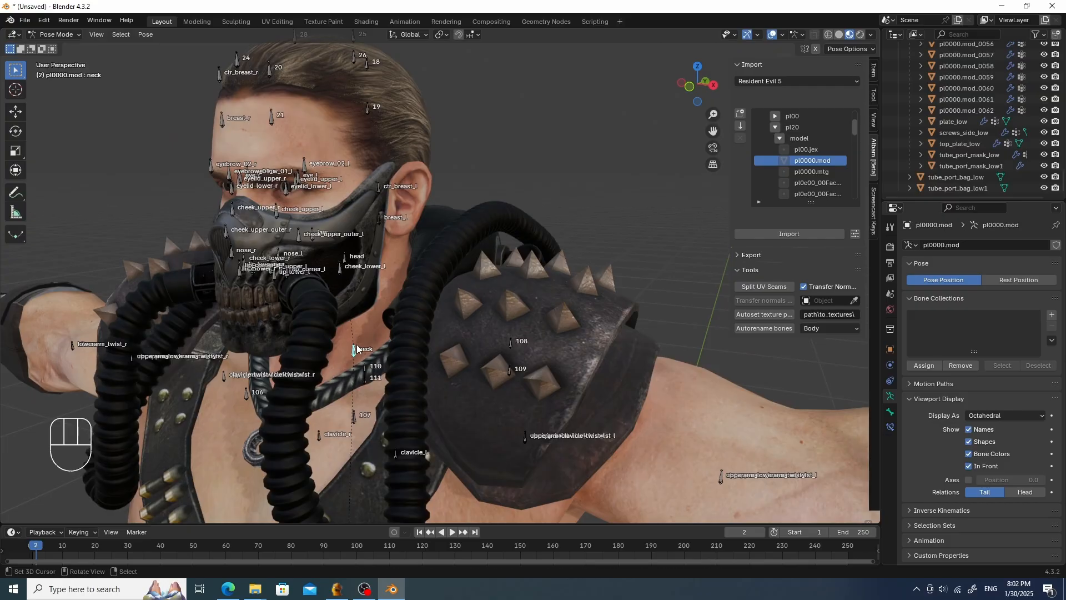
key("g")
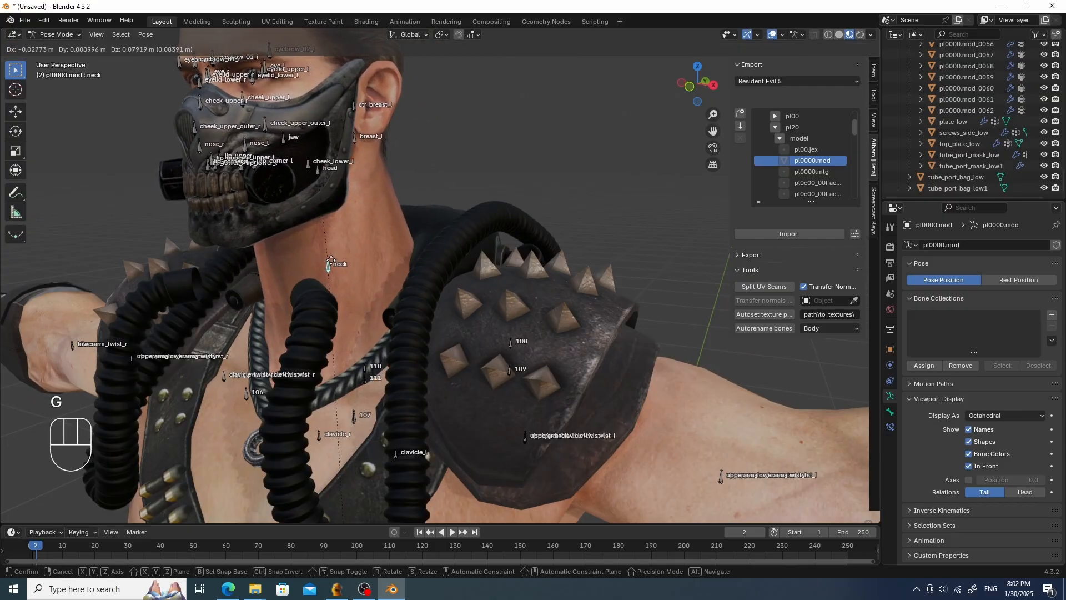
right_click(314, 207)
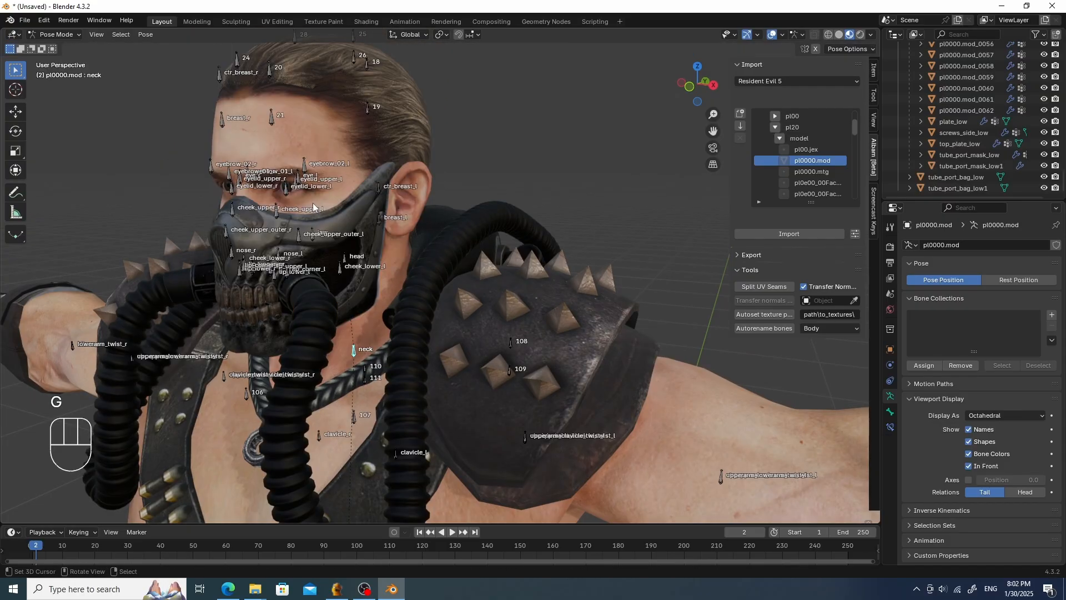
- Select the jaw bone and grab it to test the mask's deformation, cancelling each move, and return to Object Mode
left_click(320, 240)
key("g")
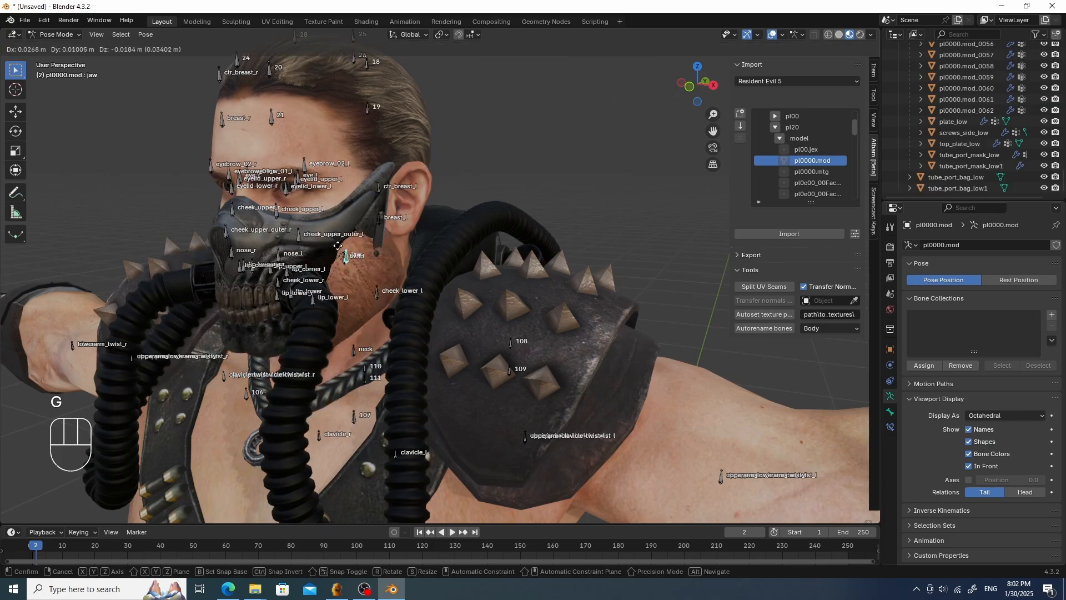
right_click(338, 245)
scroll(339, 247, "down", 3)
middle_click_drag(353, 250, 518, 221)
key("g")
right_click(403, 267)
scroll(405, 269, "down", 2)
scroll(405, 265, "down", 2)
scroll(462, 252, "up", 4)
scroll(466, 252, "down", 2)
scroll(476, 251, "up", 2)
key("Tab")
scroll(471, 258, "down", 2)
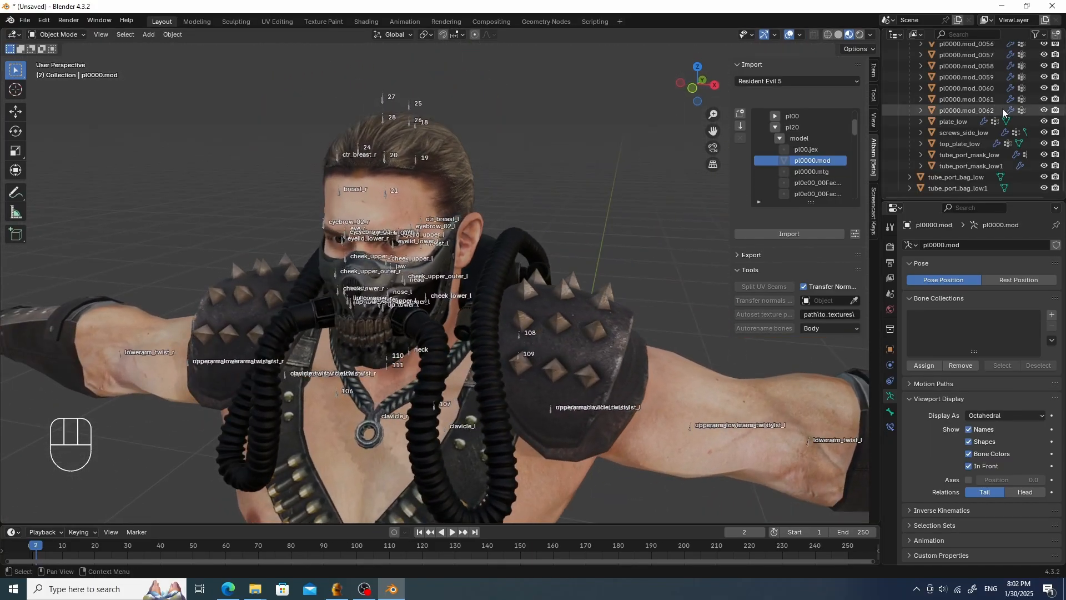
- Rename plate_low and screws_side_low by prefixing each name with an underscore
double_click(951, 120)
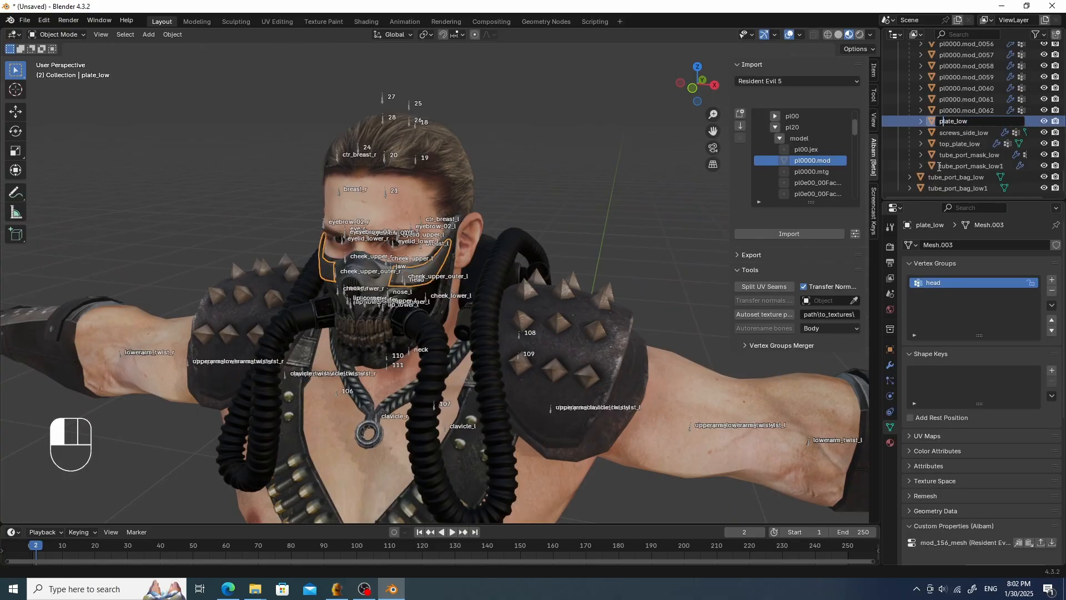
type("_")
key("Return")
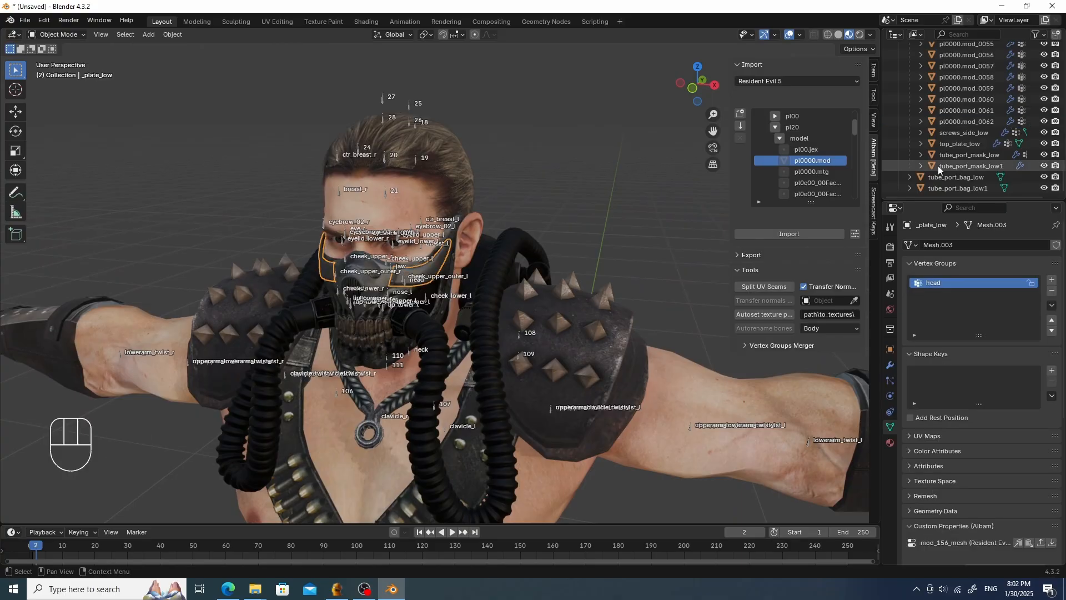
left_click(950, 135)
double_click(938, 134)
type("_")
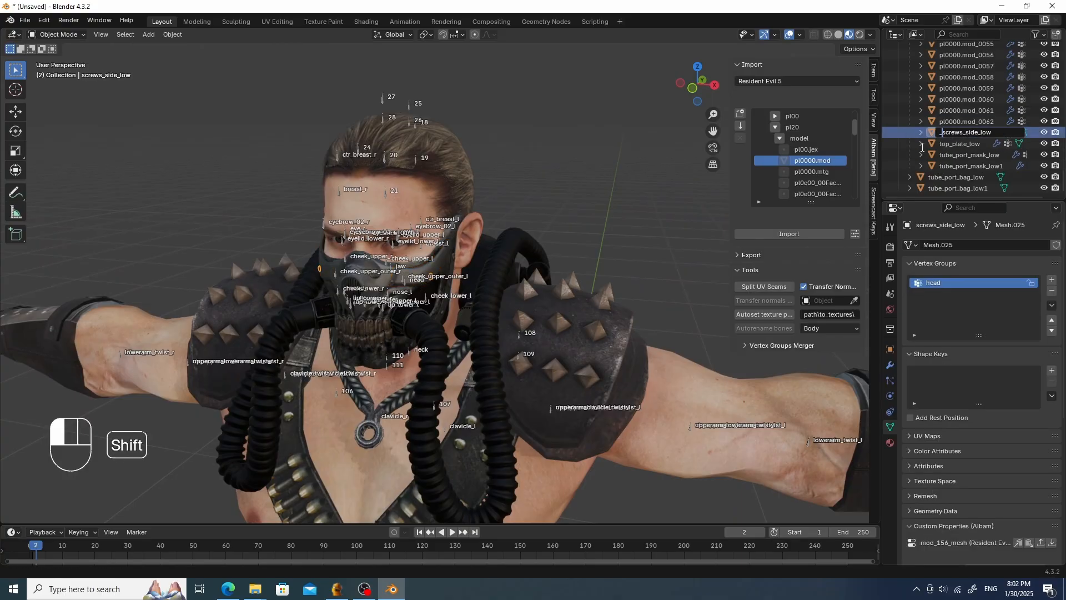
key("Return")
- Rename top_plate_low and tube_port_mask_low by prefixing each name with an underscore
left_click(935, 142)
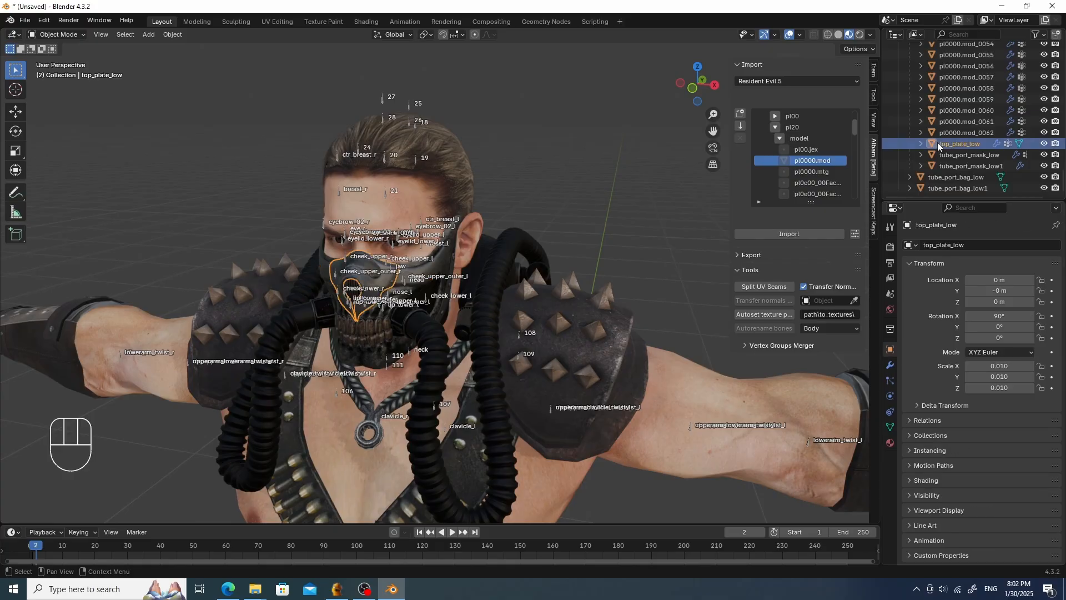
double_click(937, 142)
key("shift")
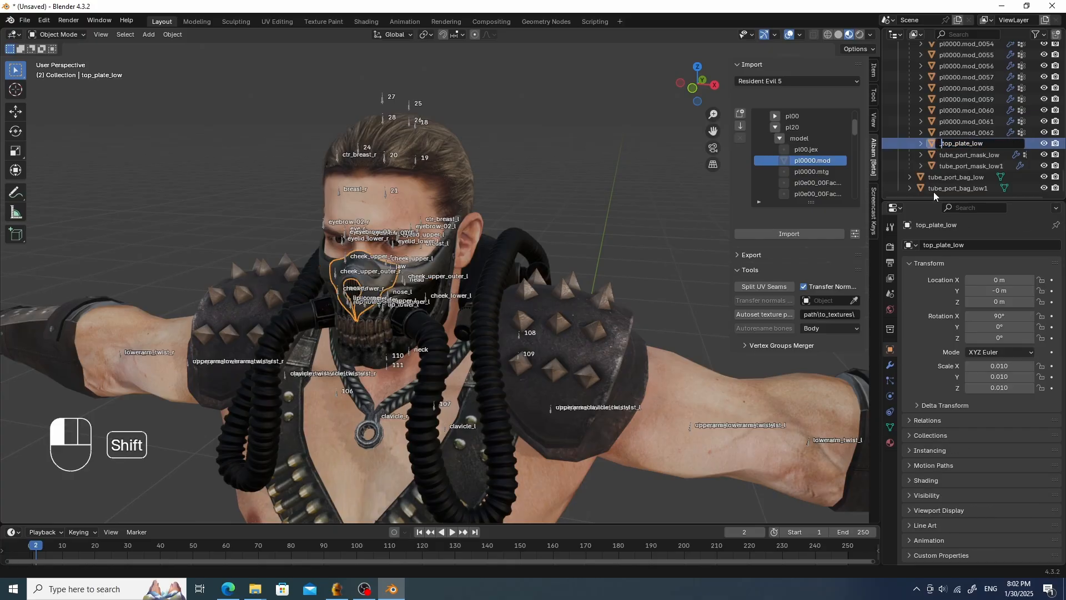
type("_")
key("Return")
double_click(940, 154)
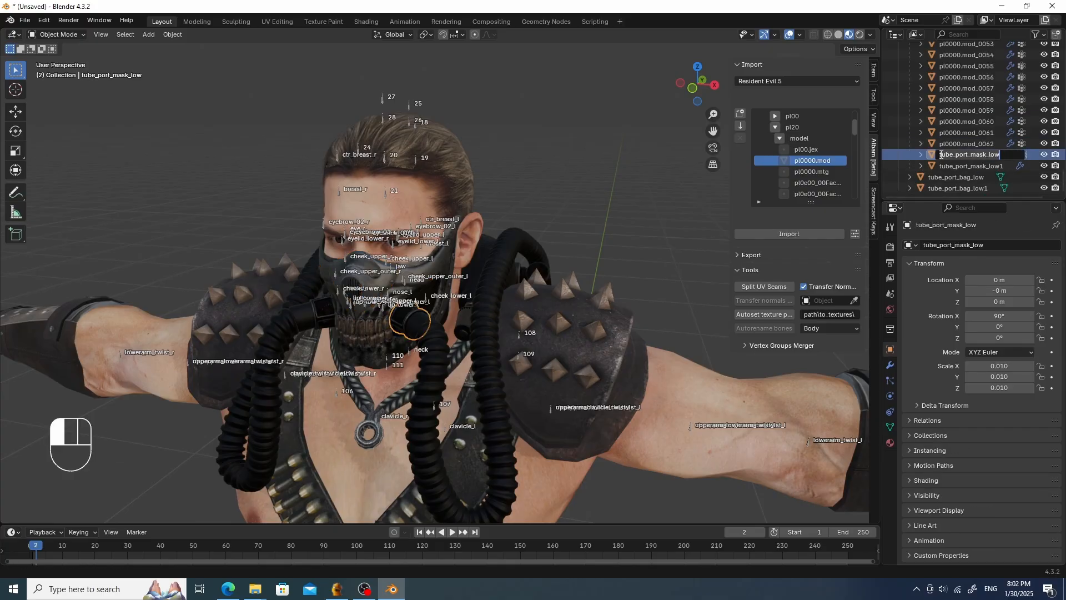
type("_")
key("Return")
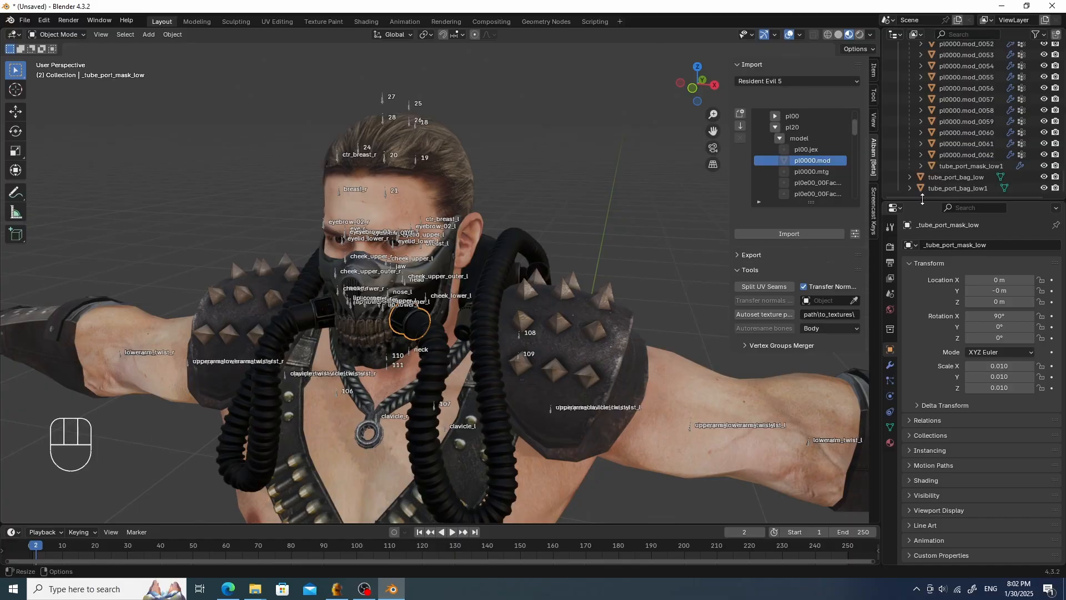
- Rename tube_port_mask_low1 to _tube_port_mask_low1
double_click(950, 165)
key("Home")
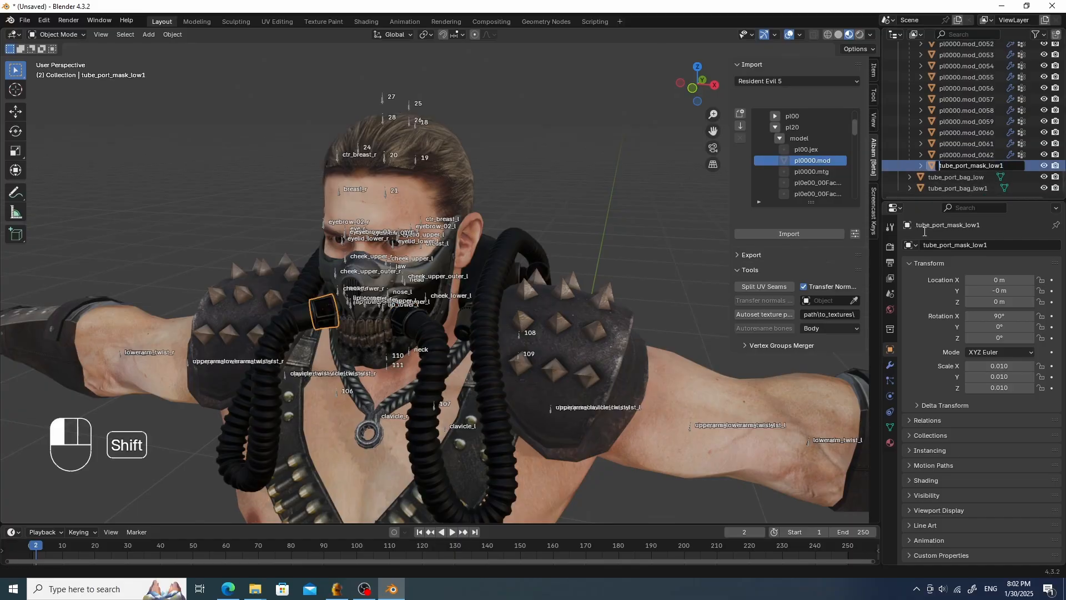
type("_")
key("Return")
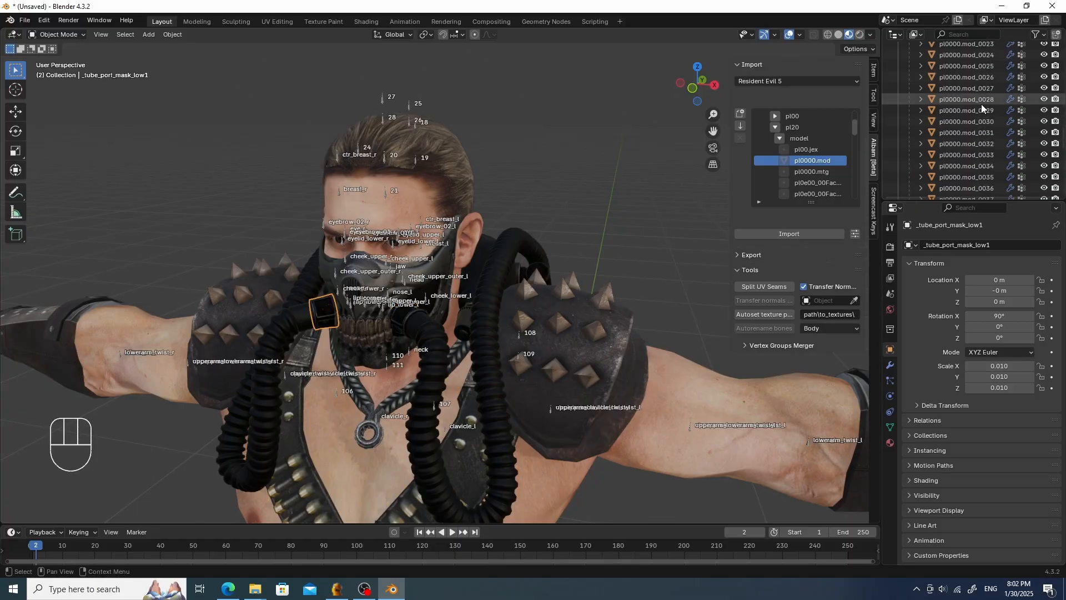
- Select the objects from bag_low through Metal_line_low1 and try moving them, cancelling the move
scroll(981, 104, "up", 5)
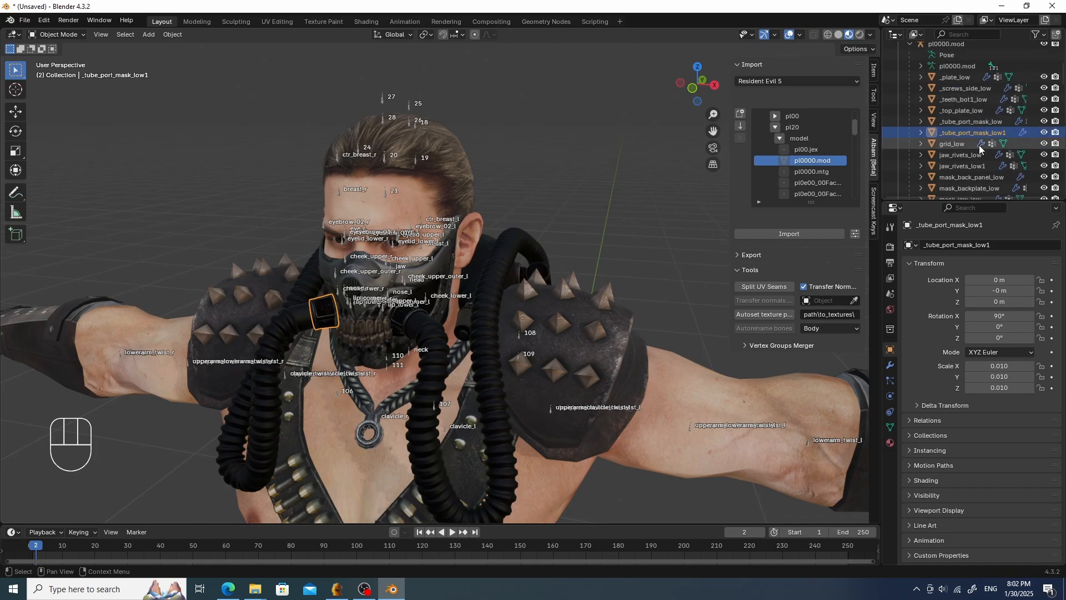
scroll(960, 90, "down", 5)
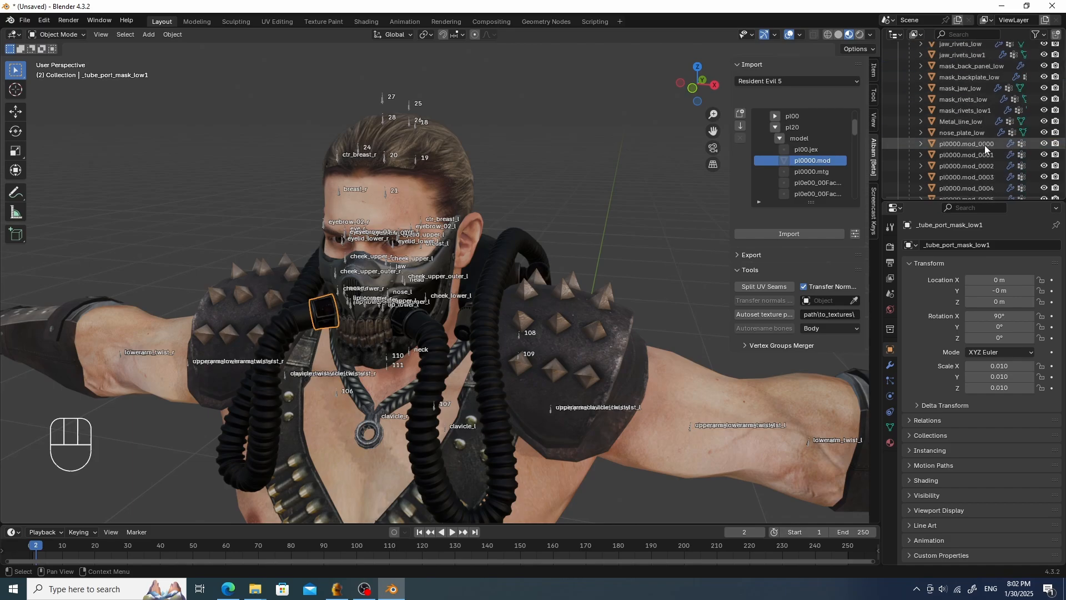
left_click(965, 132)
scroll(983, 125, "up", 10)
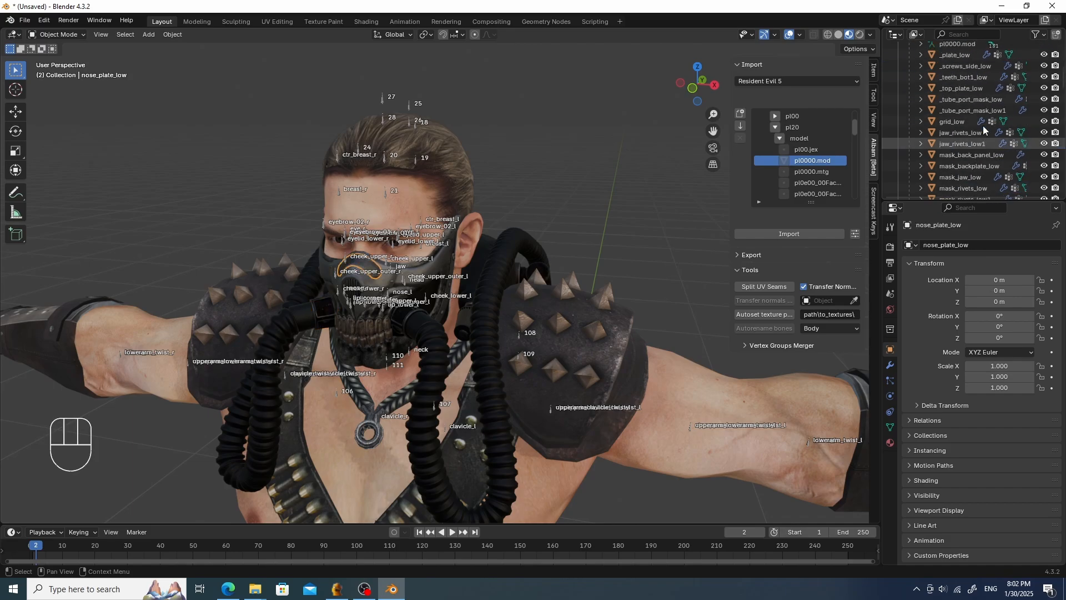
left_click(944, 68)
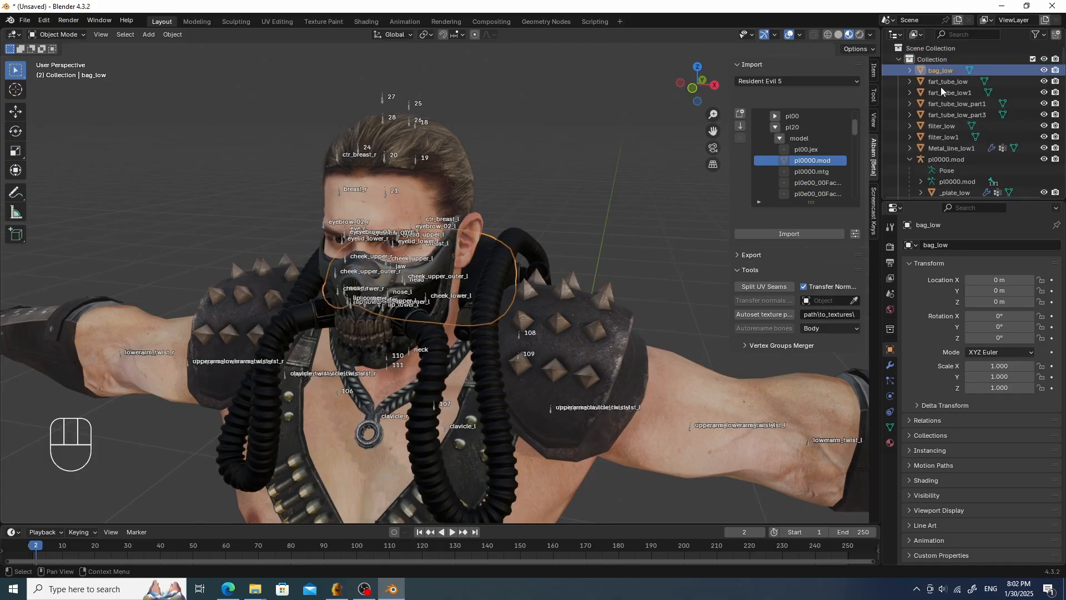
left_click(958, 148, "shift")
scroll(613, 164, "down", 5)
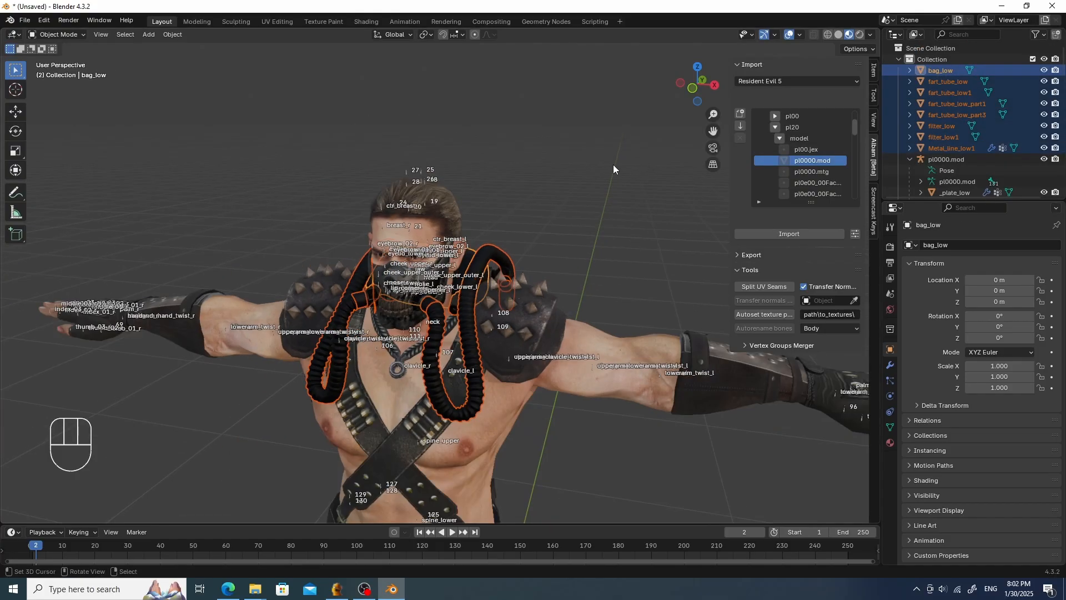
key("g")
middle_click_drag(649, 107, 356, 161)
scroll(356, 162, "up", 1)
key("g")
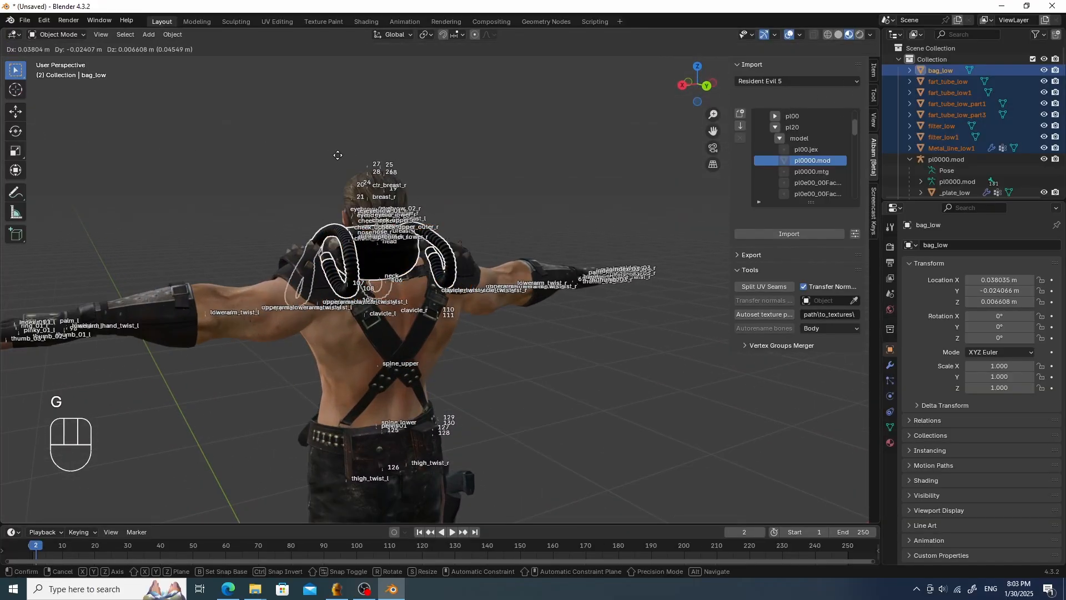
right_click(186, 103)
- Try moving the selected bag and tube objects again from a front view, cancelling each move
scroll(222, 119, "down", 4)
middle_click_drag(270, 142, 454, 138)
middle_click_drag(430, 177, 534, 79, "shift")
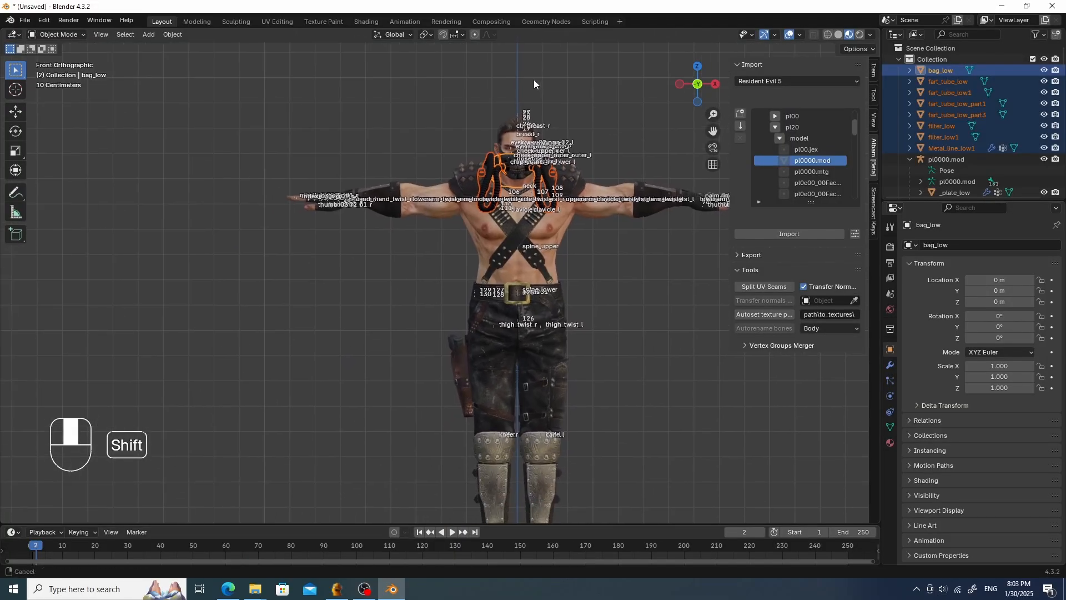
scroll(535, 112, "up", 3)
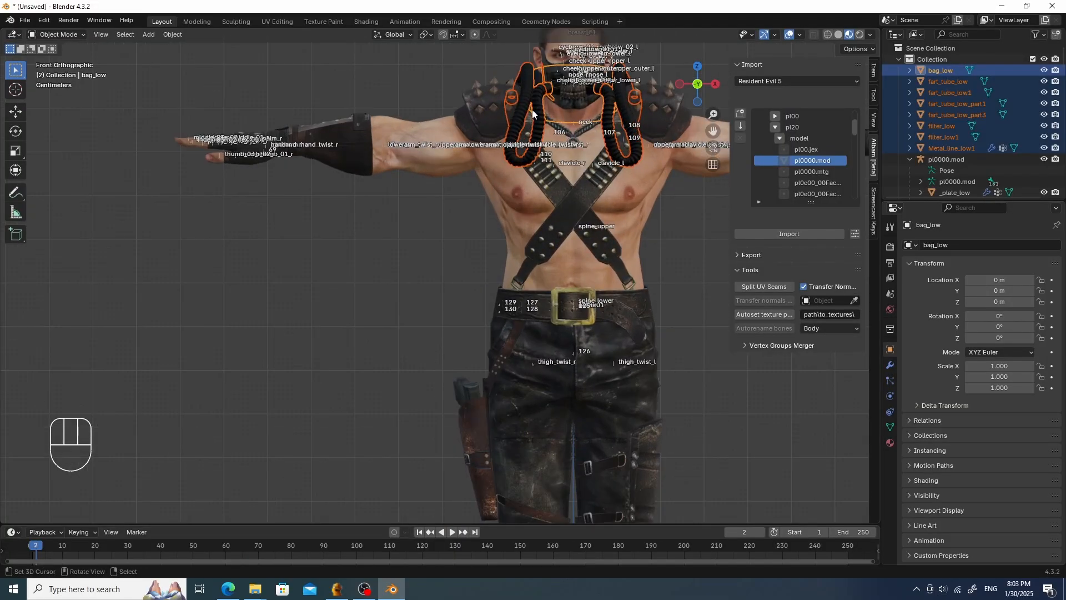
scroll(533, 113, "down", 4)
middle_click_drag(533, 112, 307, 93)
key("g")
right_click(484, 102)
key("g")
right_click(283, 63)
- Select the mask parts from _plate_low through nose_plate_low and isolate them in local view
left_click(957, 105)
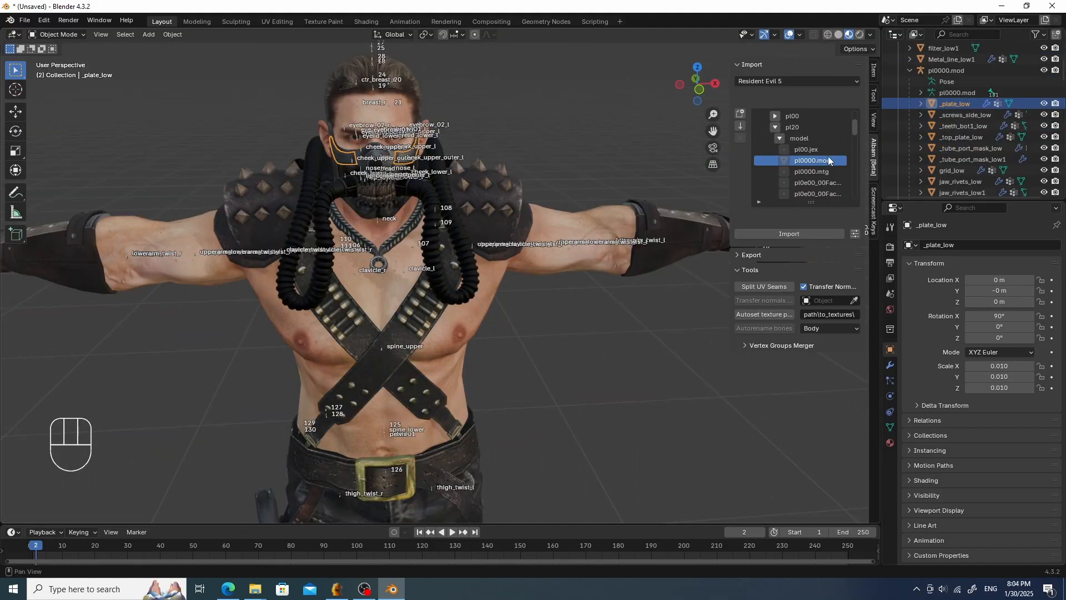
scroll(999, 159, "down", 5)
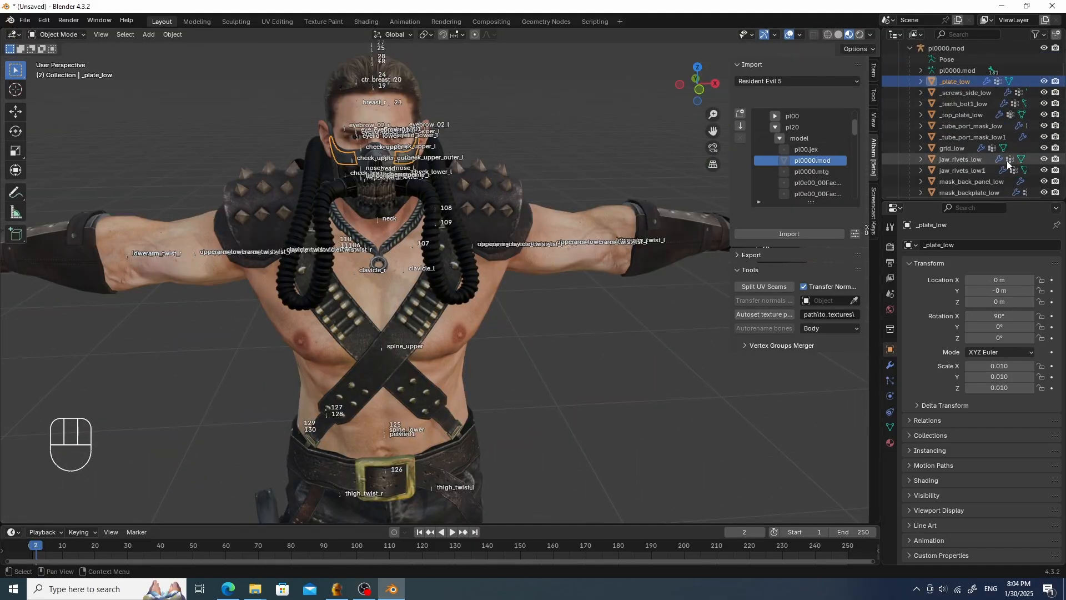
left_click(982, 160, "shift")
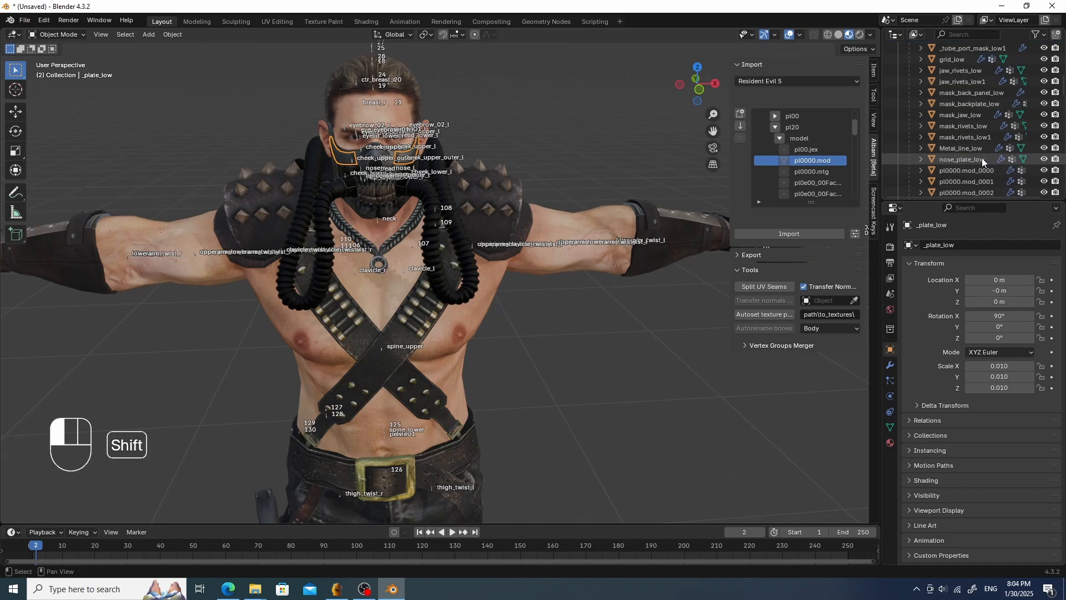
middle_click_drag(580, 187, 608, 191)
key("g")
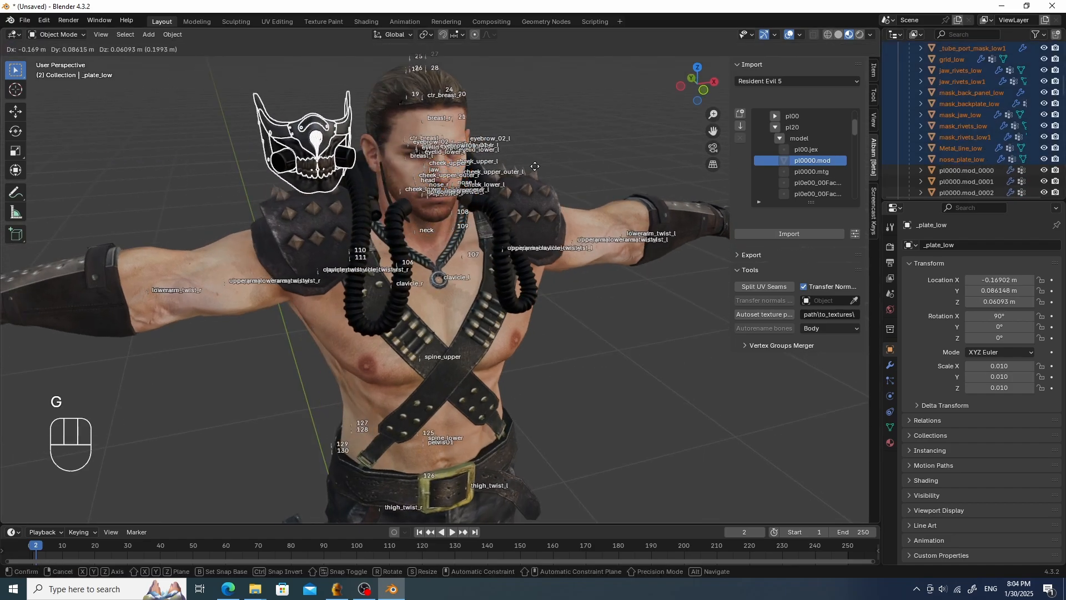
key("Escape")
key("KP_Divide")
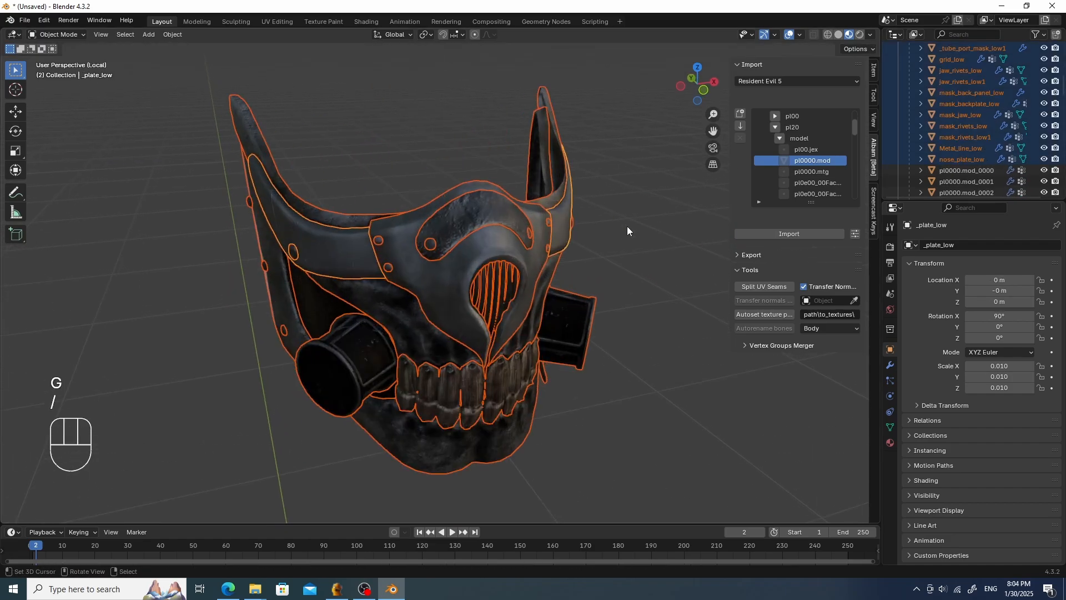
- Select _top_plate_low and turn on the wireframe overlay in the viewport
middle_click_drag(627, 226, 512, 232)
left_click(511, 233)
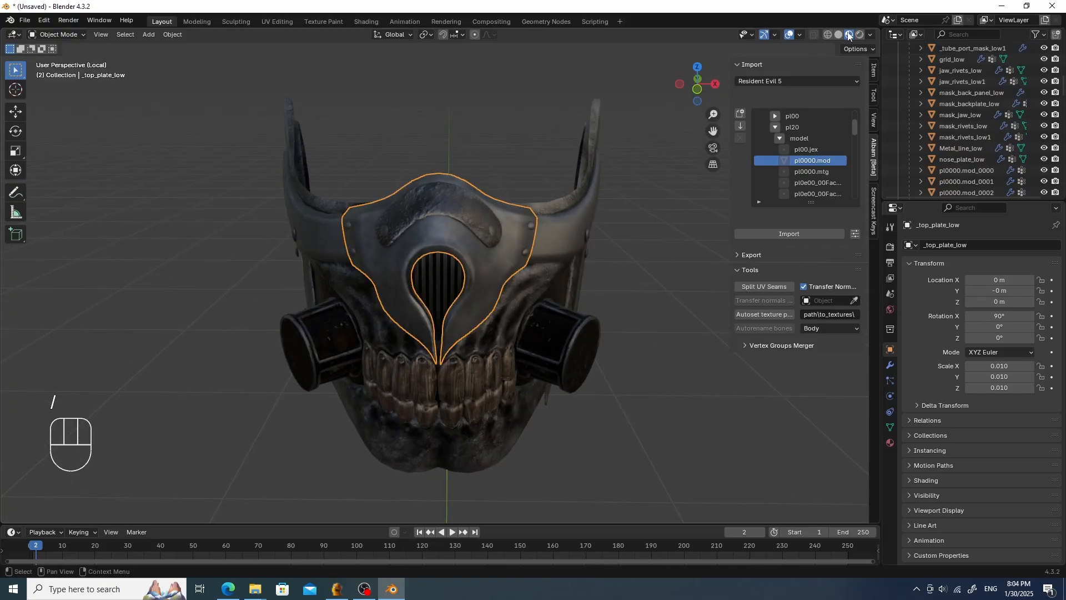
left_click(869, 35)
left_click(800, 34)
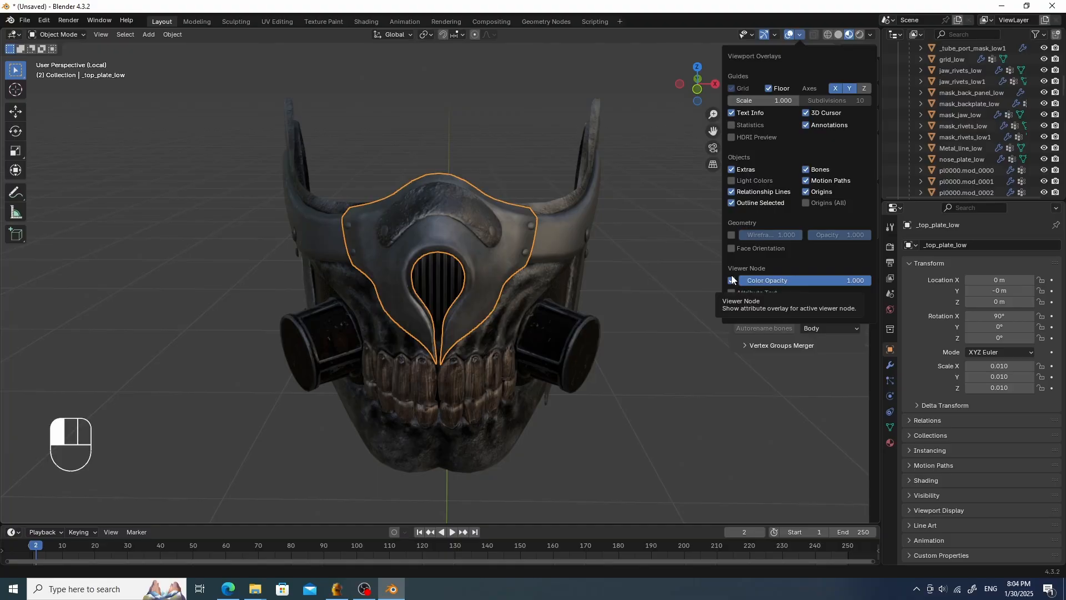
left_click(731, 235)
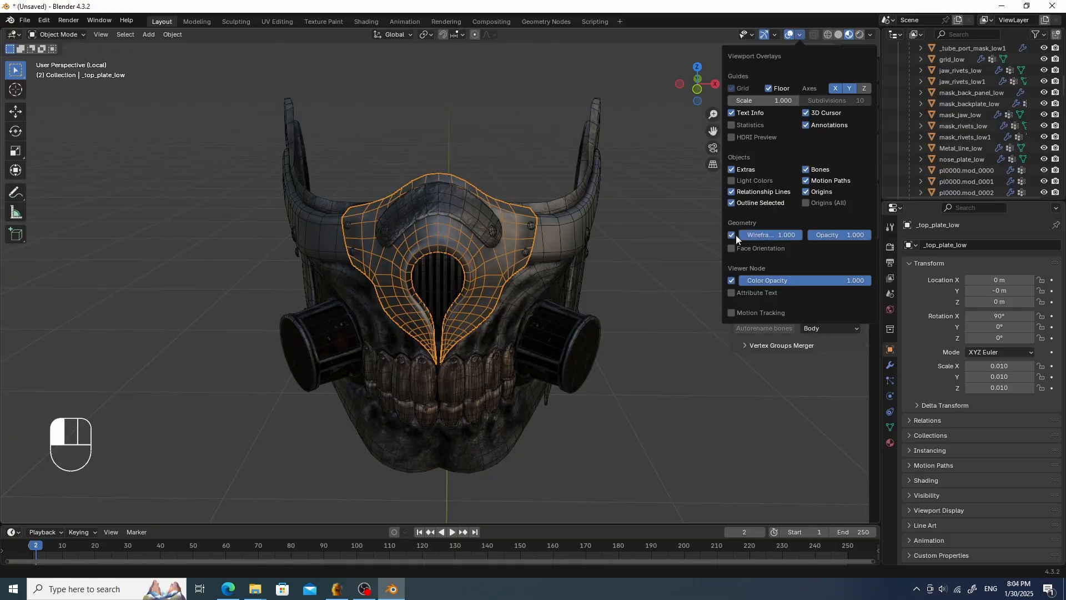
middle_click_drag(711, 237, 643, 230)
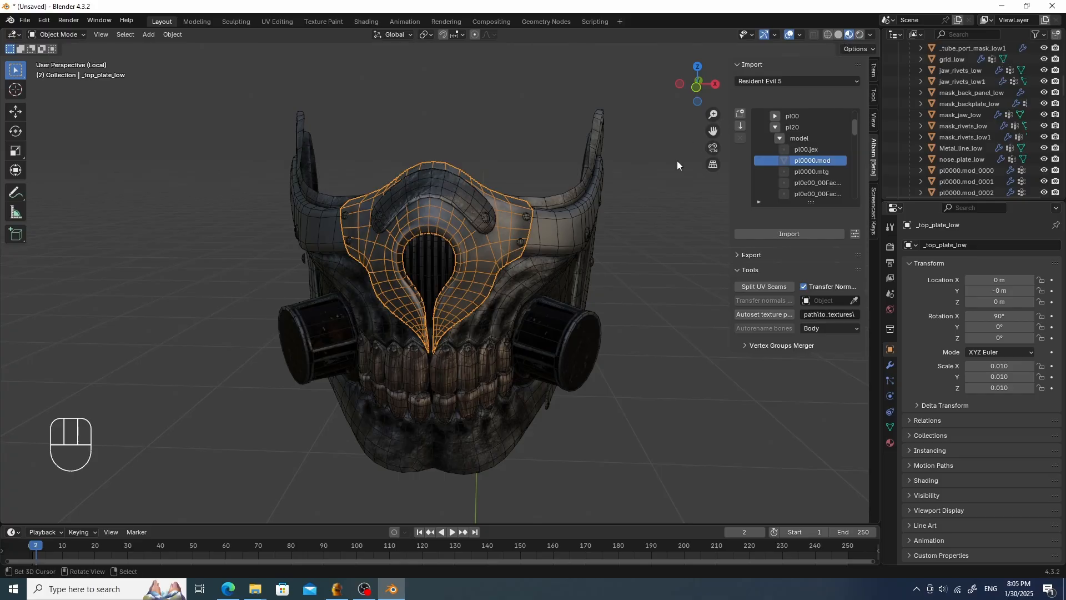
- Select the _plate_low object on its own and open its modifier properties
middle_click_drag(677, 161, 681, 185)
left_click_drag(1000, 201, 994, 333)
scroll(972, 136, "up", 2)
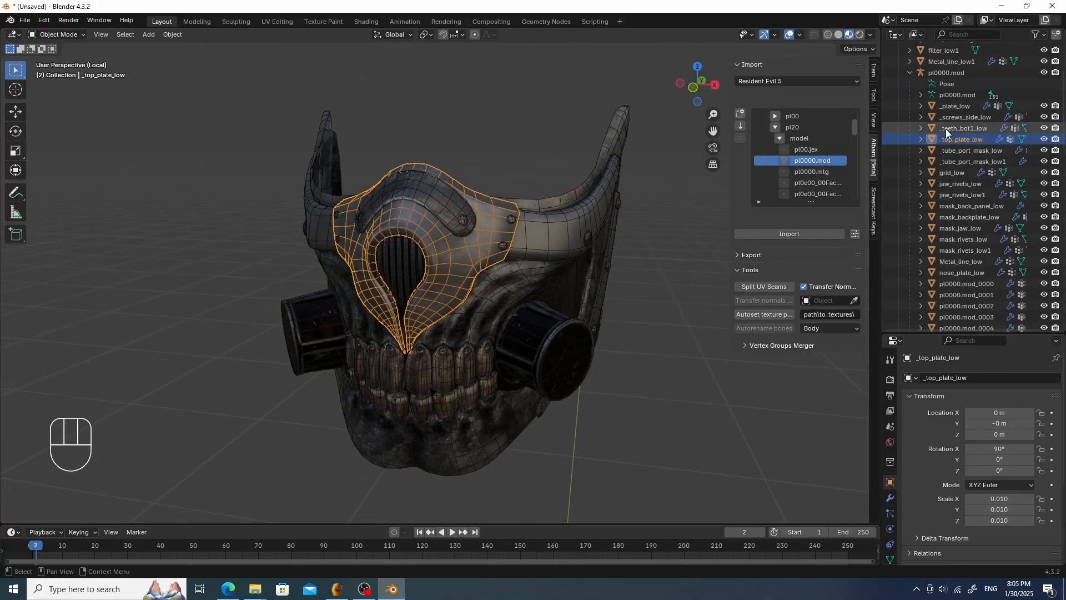
left_click(965, 108)
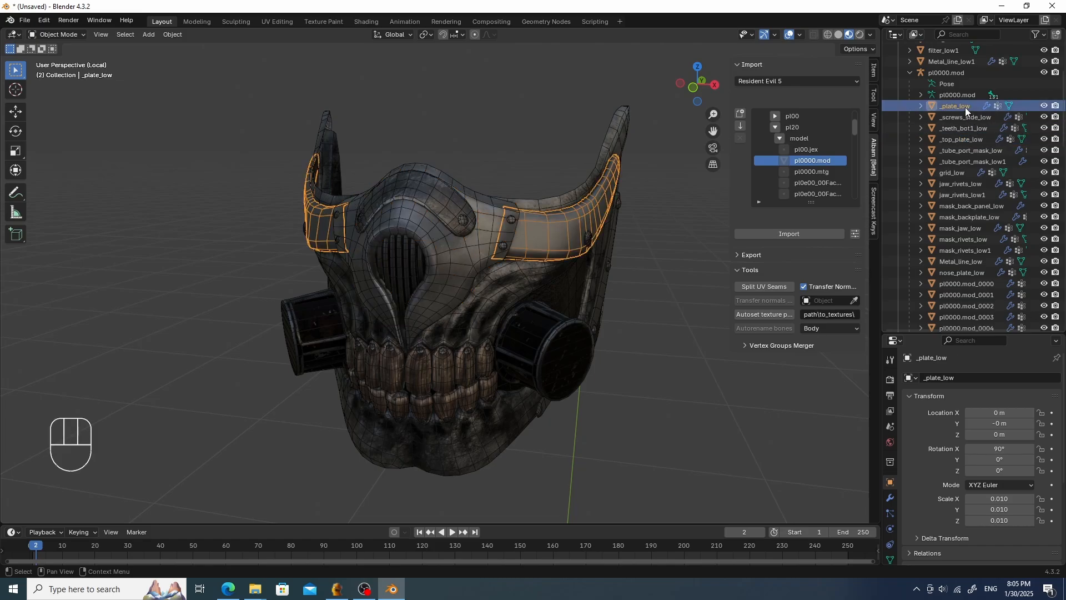
left_click(963, 272, "shift")
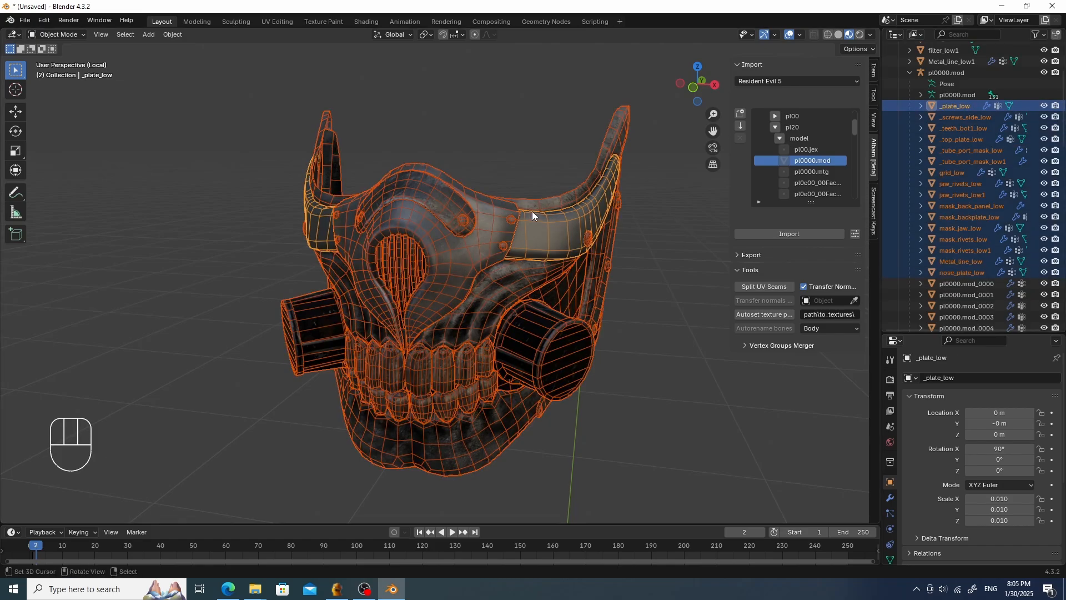
middle_click_drag(579, 232, 580, 233)
left_click(967, 108)
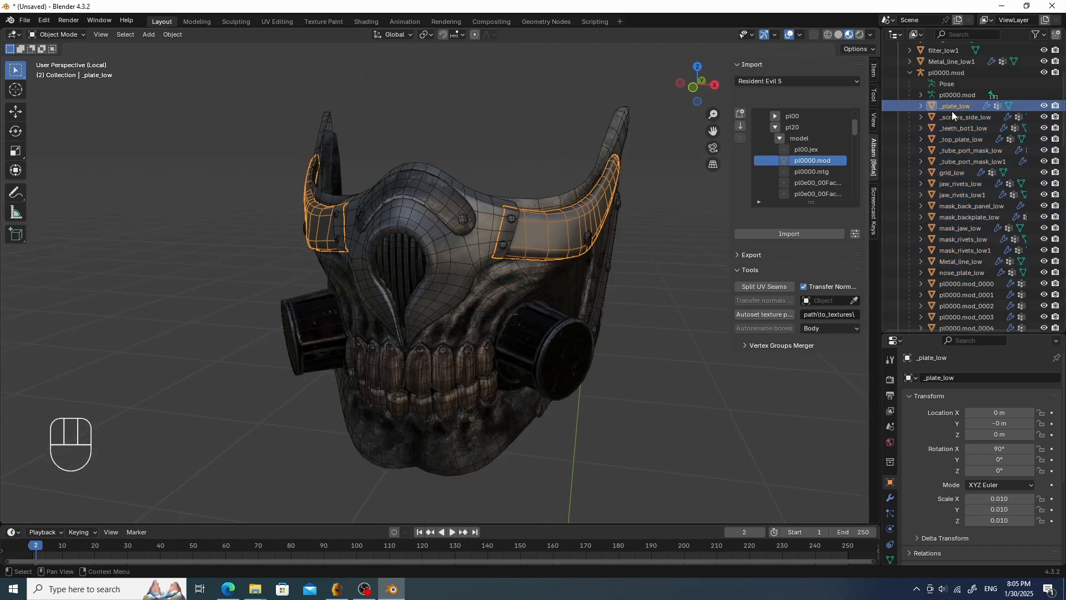
left_click_drag(916, 333, 916, 252)
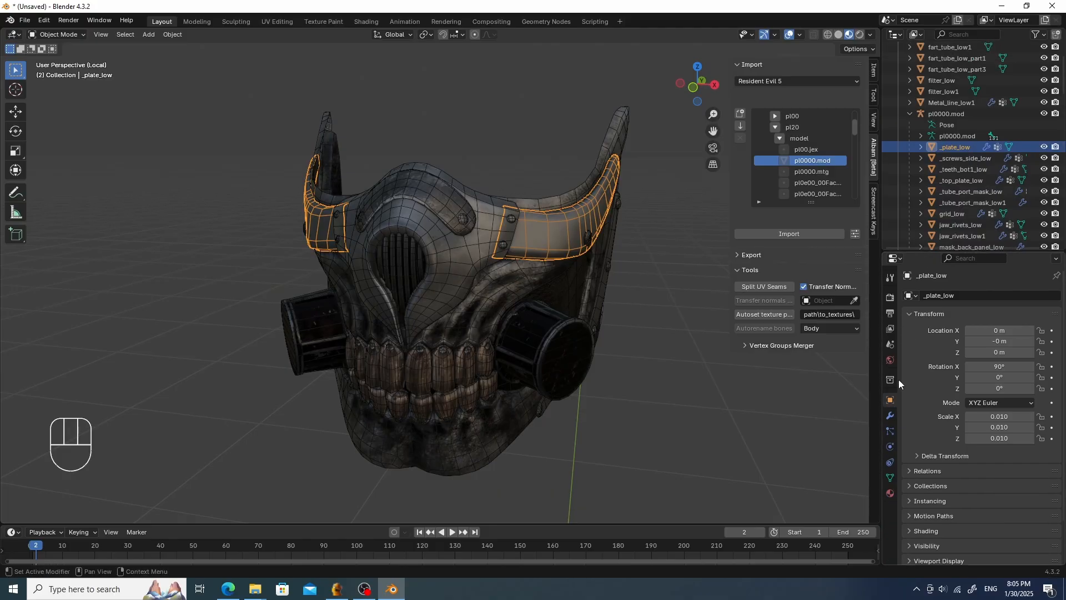
left_click(890, 477)
left_click(890, 416)
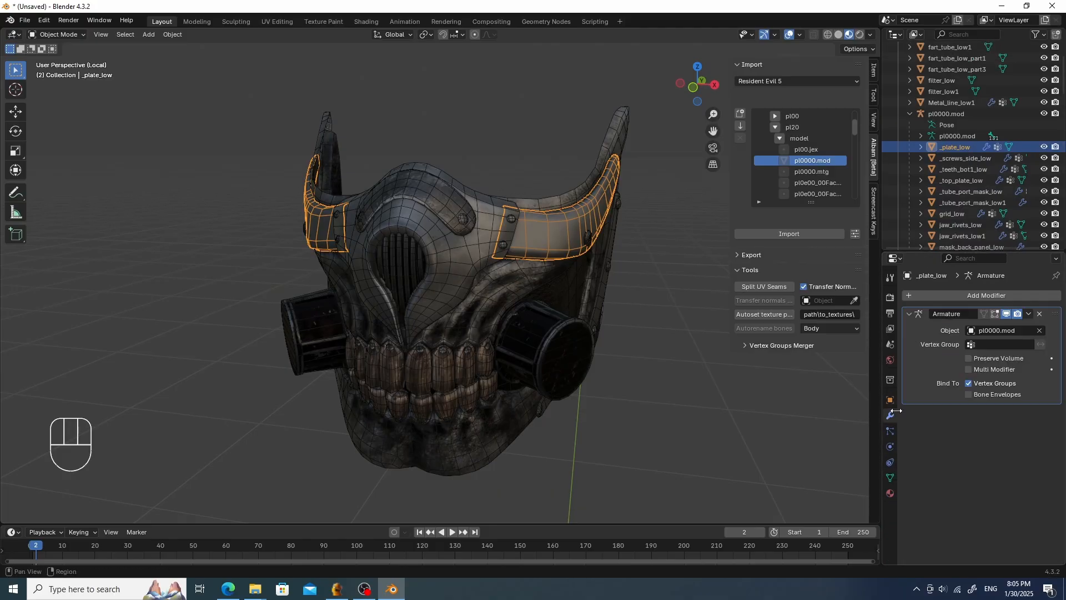
- Add a Triangulate modifier to _plate_low with the Beauty quad method and Keep Normals enabled
left_click(920, 295)
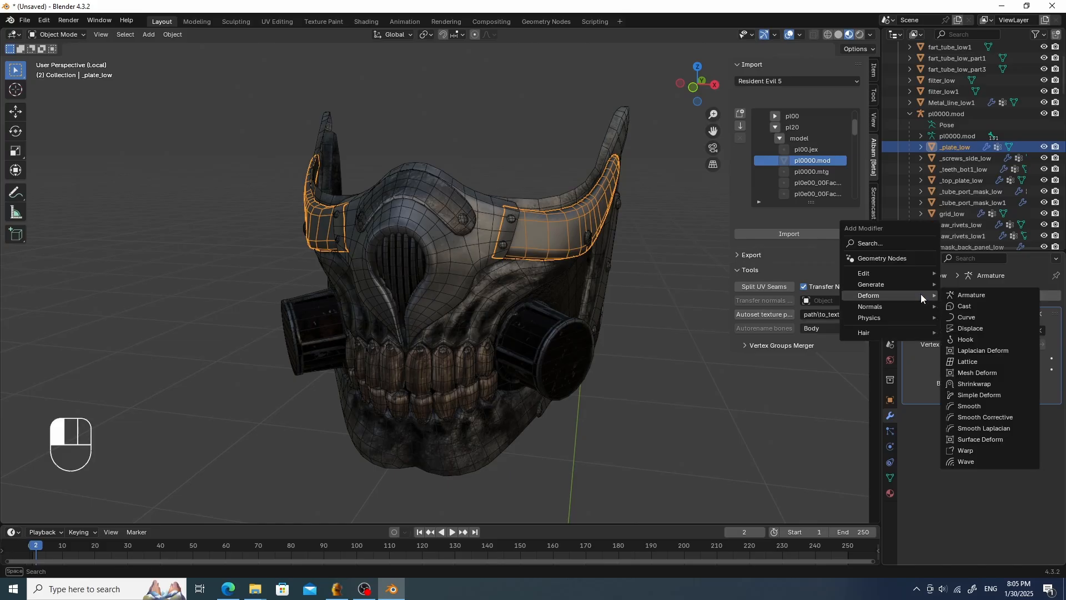
mouse_move(902, 275)
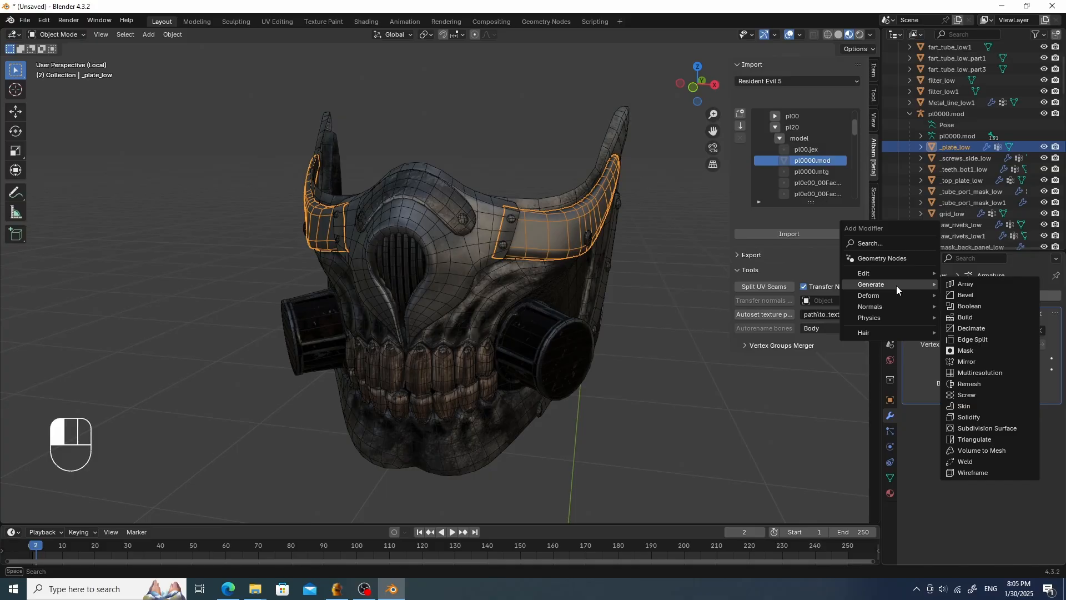
left_click(988, 439)
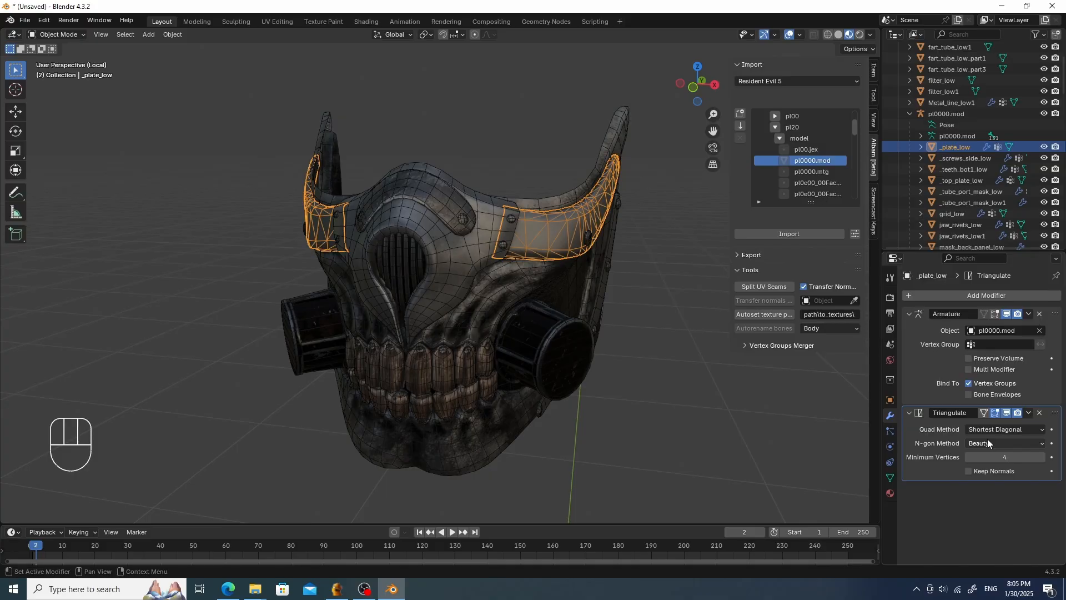
left_click(967, 478)
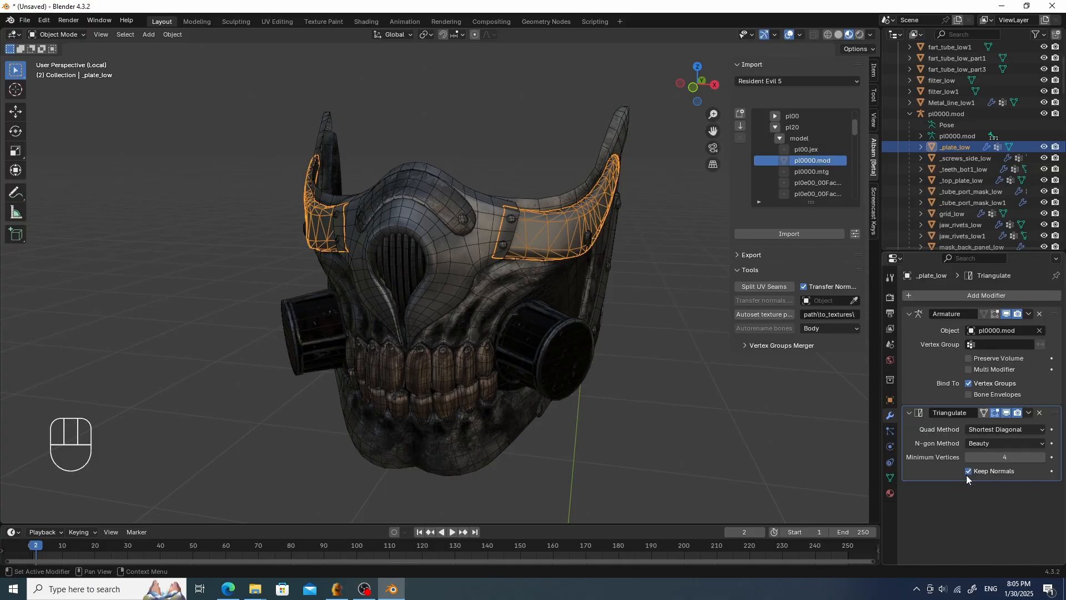
left_click(1007, 431)
left_click(997, 442)
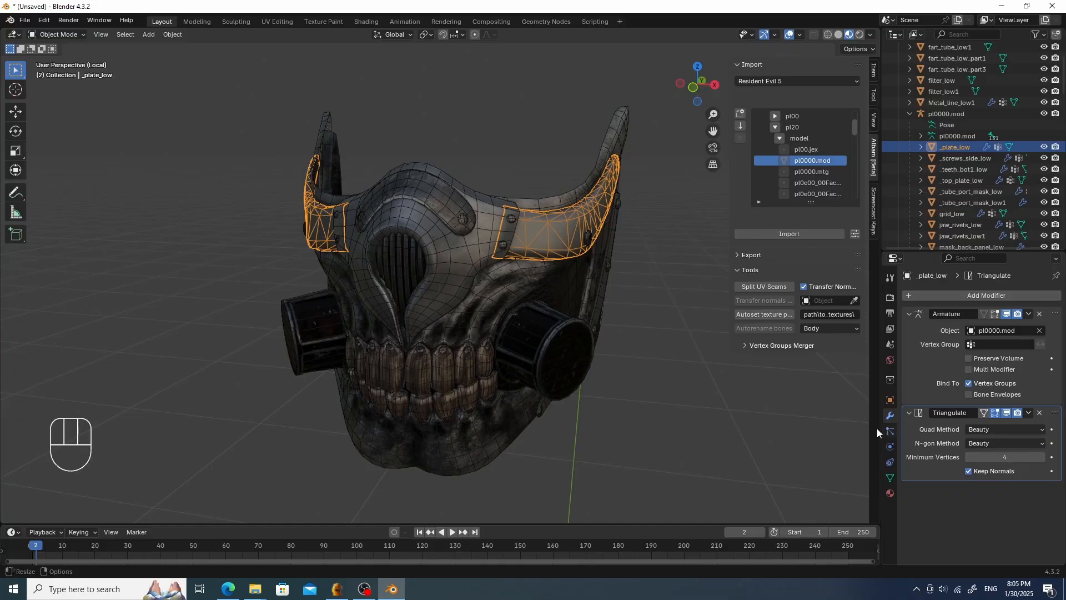
- Select the mask parts from _screws_side_low through nose_plate_low with _plate_low active, and copy the Triangulate modifier to them
middle_click_drag(575, 332, 498, 331)
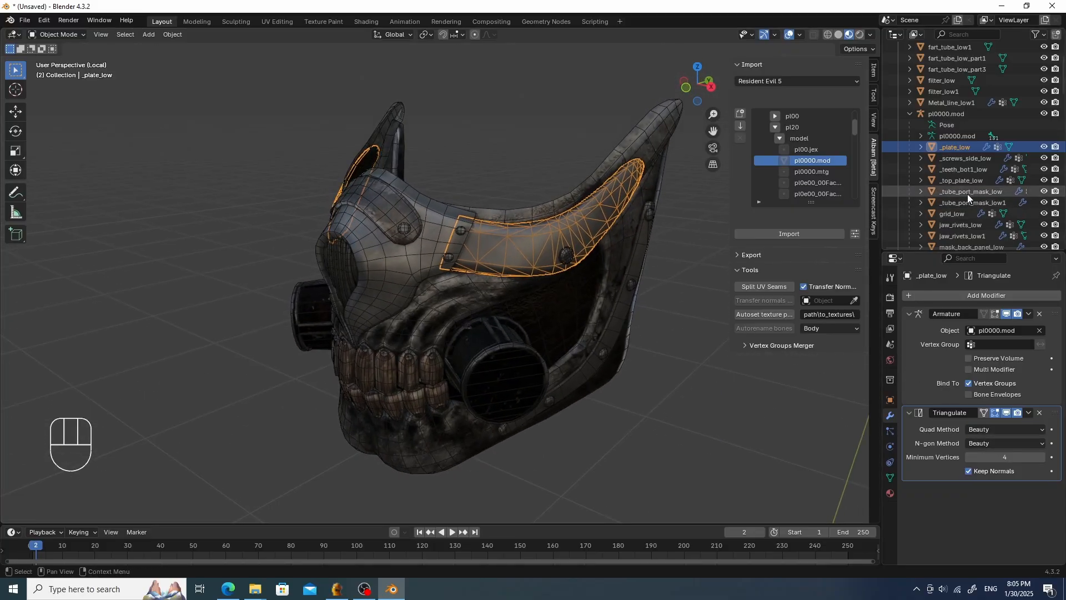
left_click(963, 159)
scroll(975, 194, "down", 5)
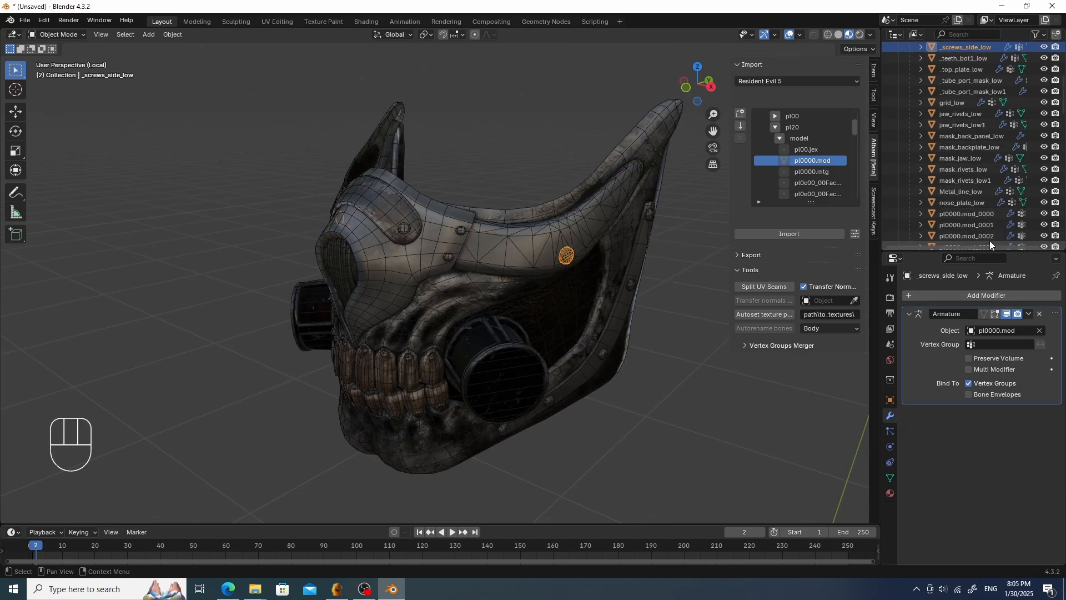
left_click(974, 201, "shift")
scroll(971, 197, "up", 4)
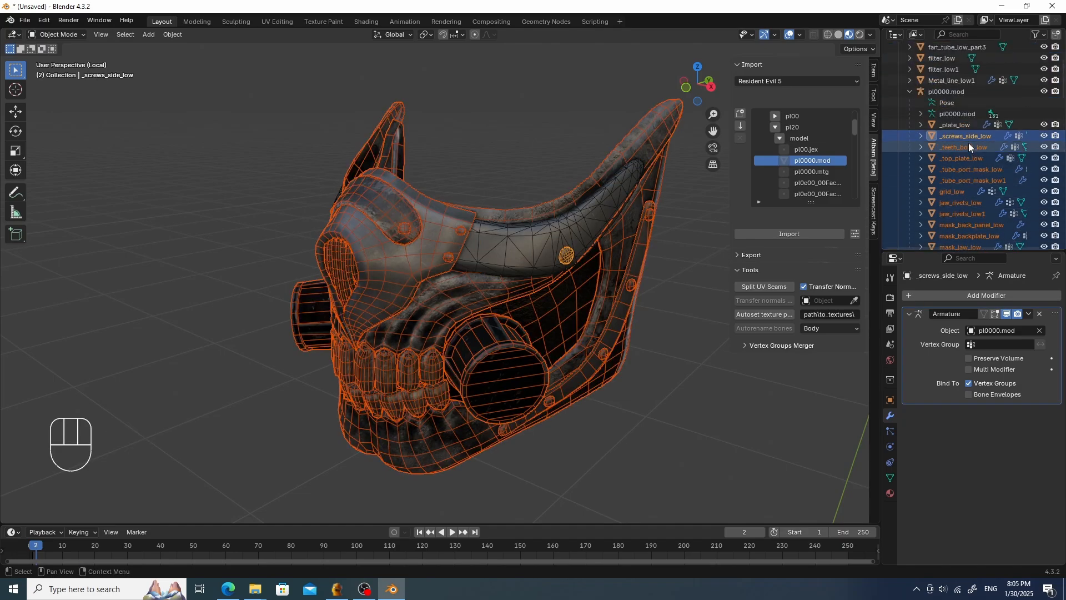
left_click(968, 127, "ctrl")
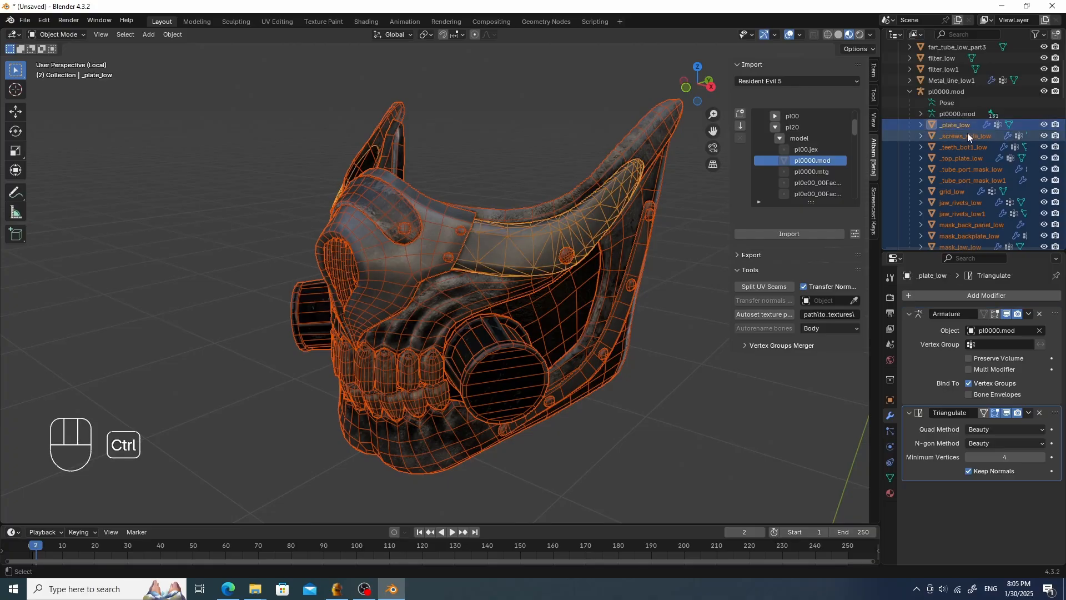
left_click(1029, 413)
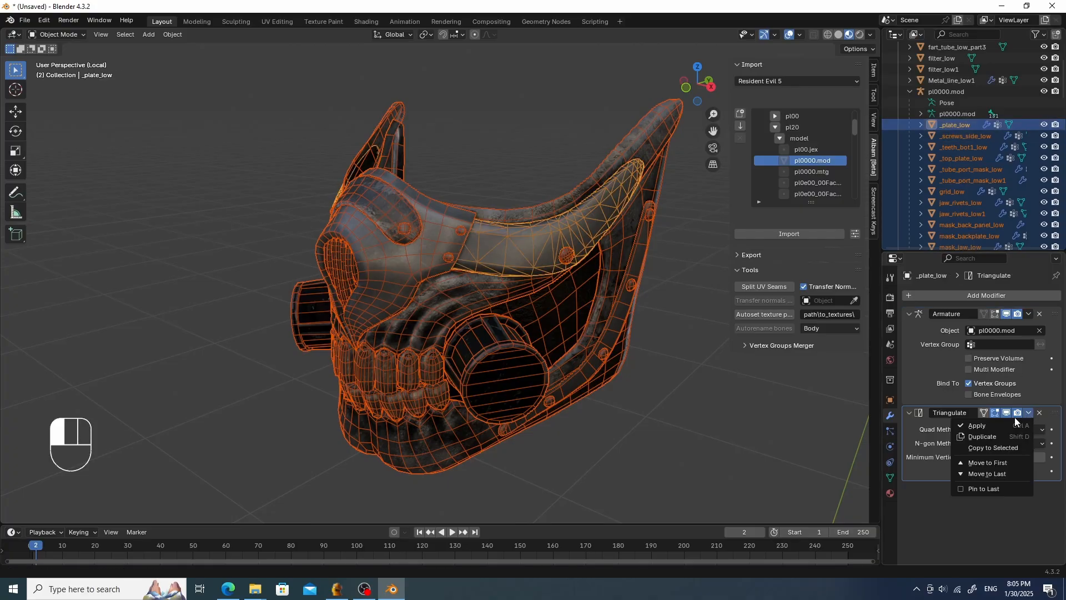
left_click(1010, 449)
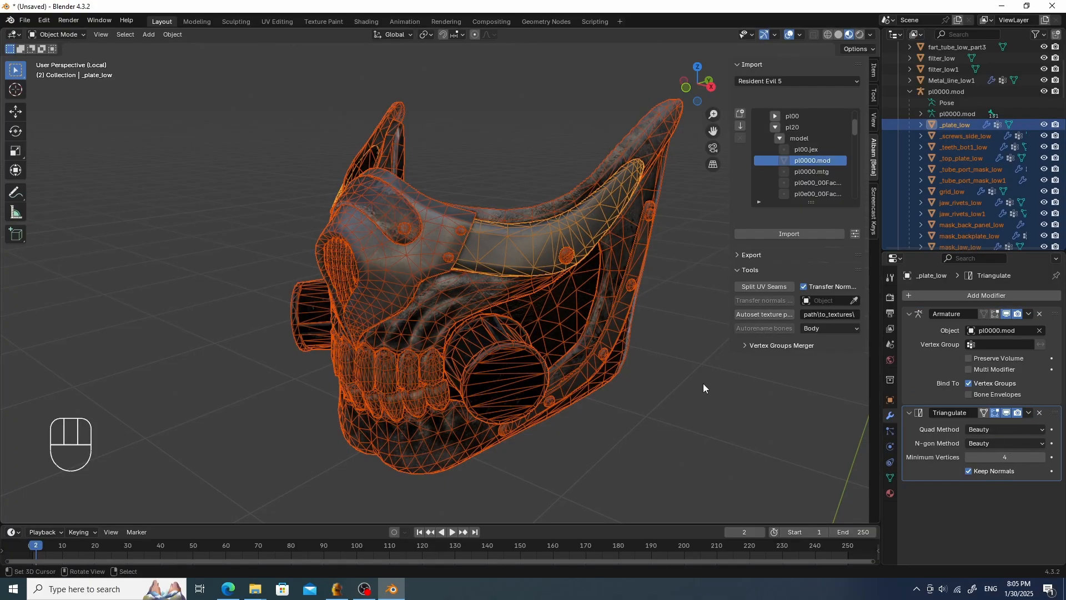
- Apply the Triangulate modifier on _plate_low
left_click(954, 124)
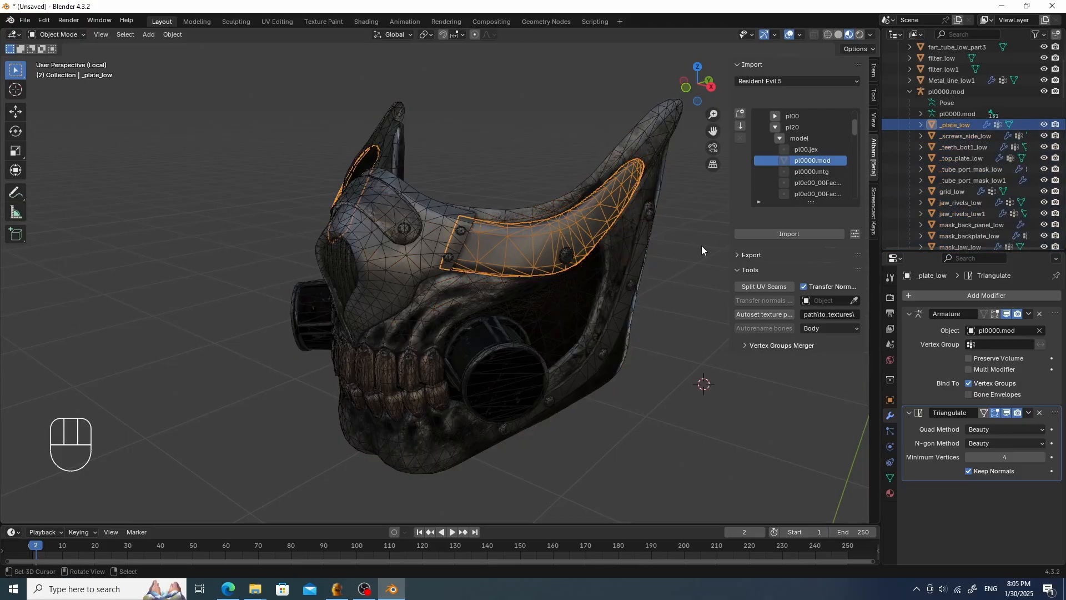
middle_click_drag(701, 246, 739, 246)
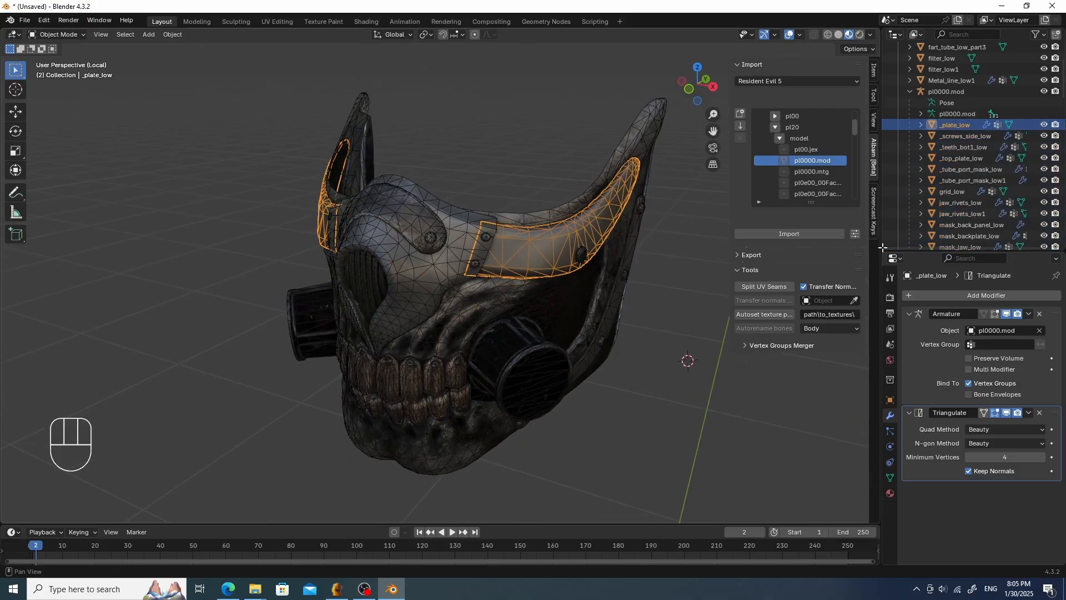
left_click(1029, 413)
left_click(1008, 425)
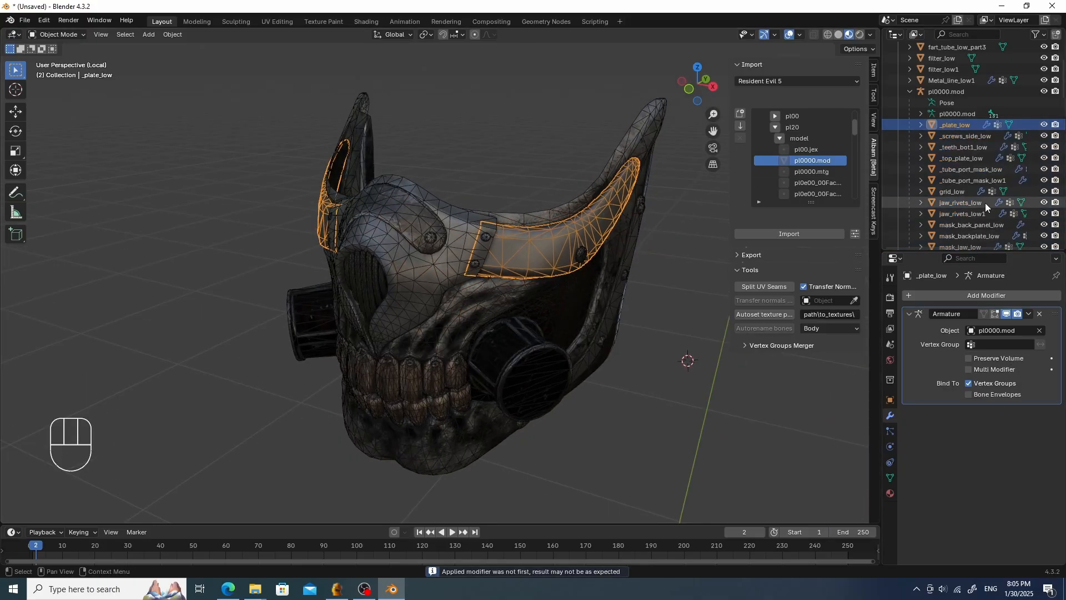
- Apply the Triangulate modifier on _screws_side_low and on _teeth_bot1_low
left_click(966, 136)
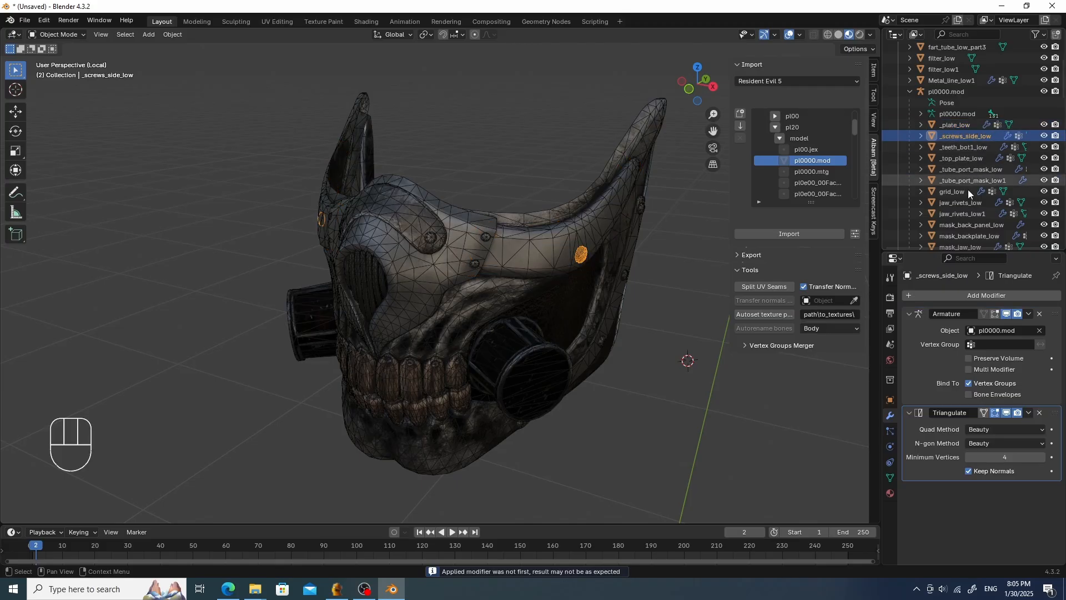
left_click(1028, 413)
left_click(1009, 425)
left_click(971, 156)
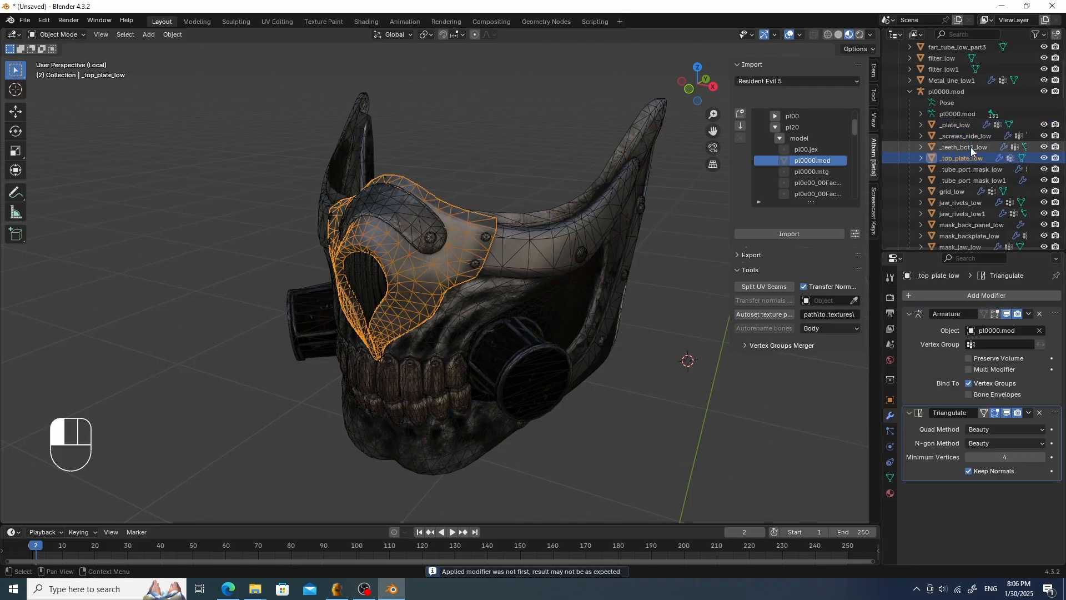
left_click(970, 147)
left_click(1029, 412)
left_click(1006, 428)
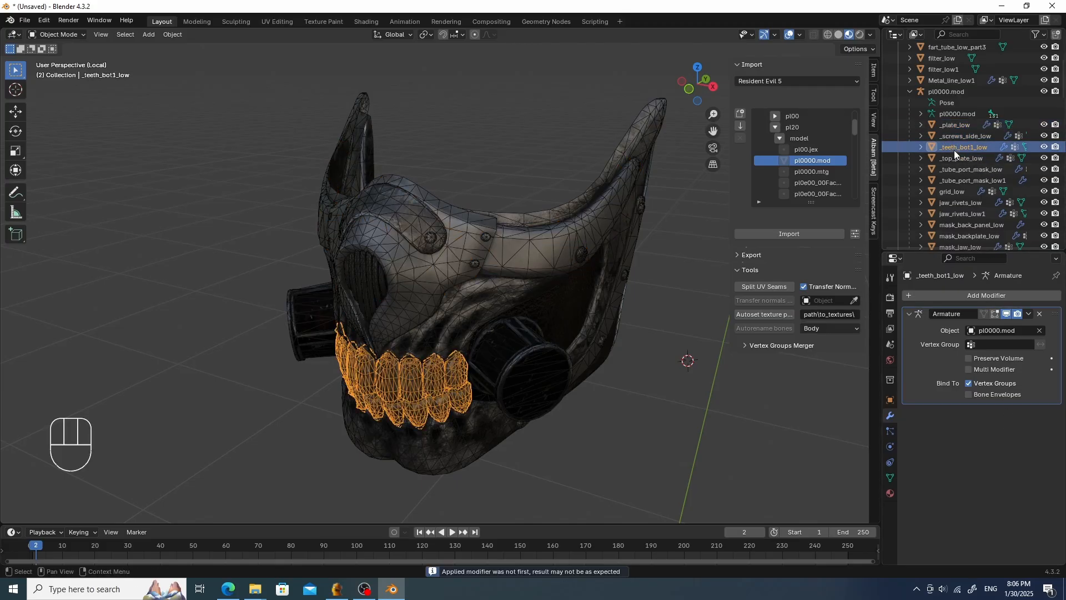
- Apply the Triangulate modifier on _top_plate_low and on _tube_port_mask_low
left_click(960, 158)
left_click(1028, 413)
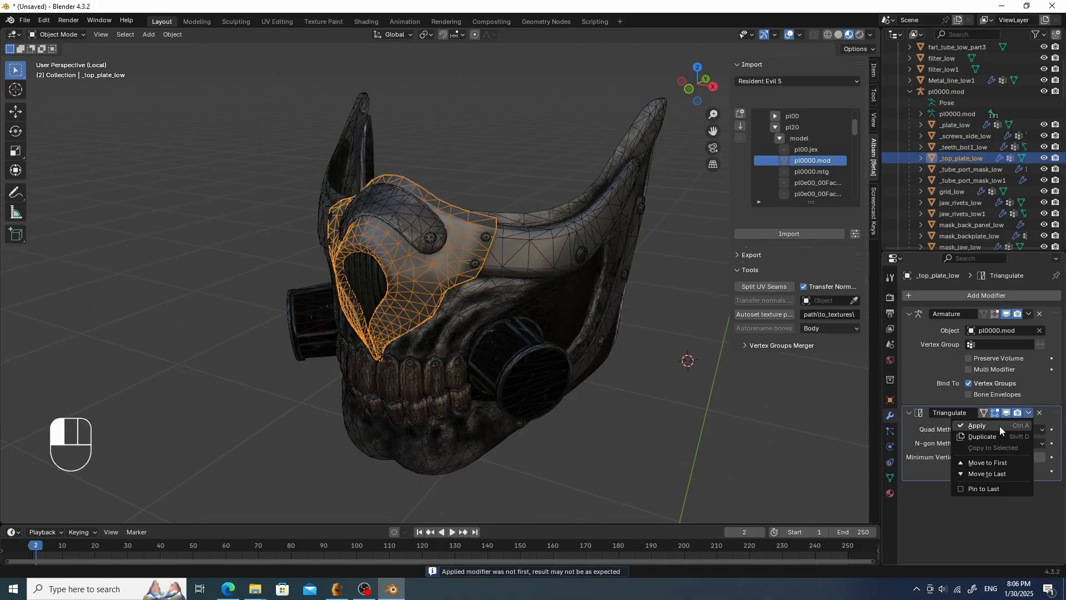
left_click(999, 425)
left_click(964, 169)
left_click(1028, 413)
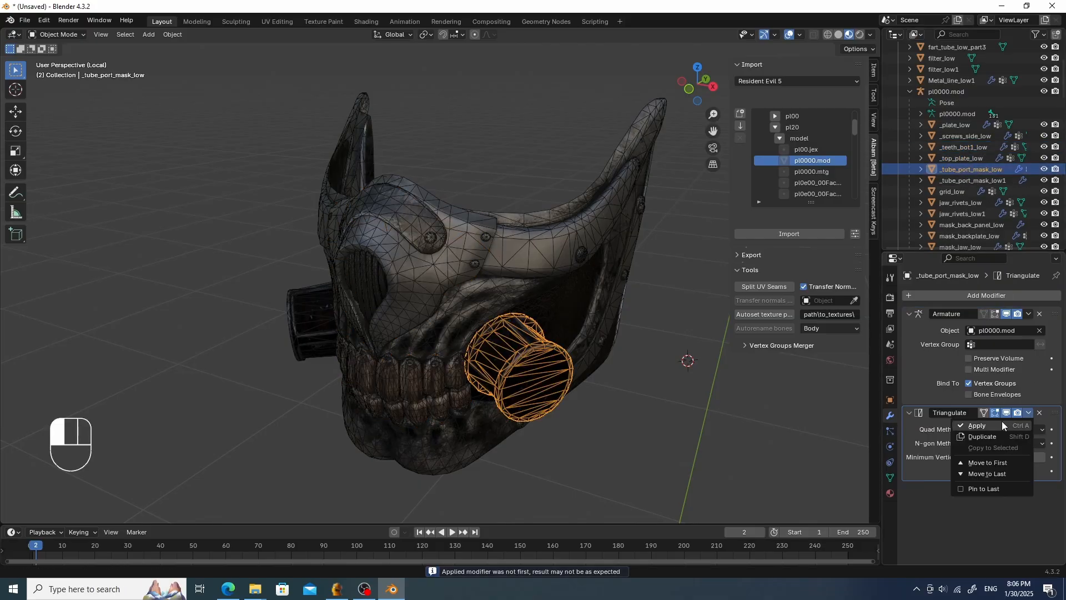
left_click(1002, 425)
- Apply the Triangulate modifier on _tube_port_mask_low1 and on grid_low
left_click(968, 182)
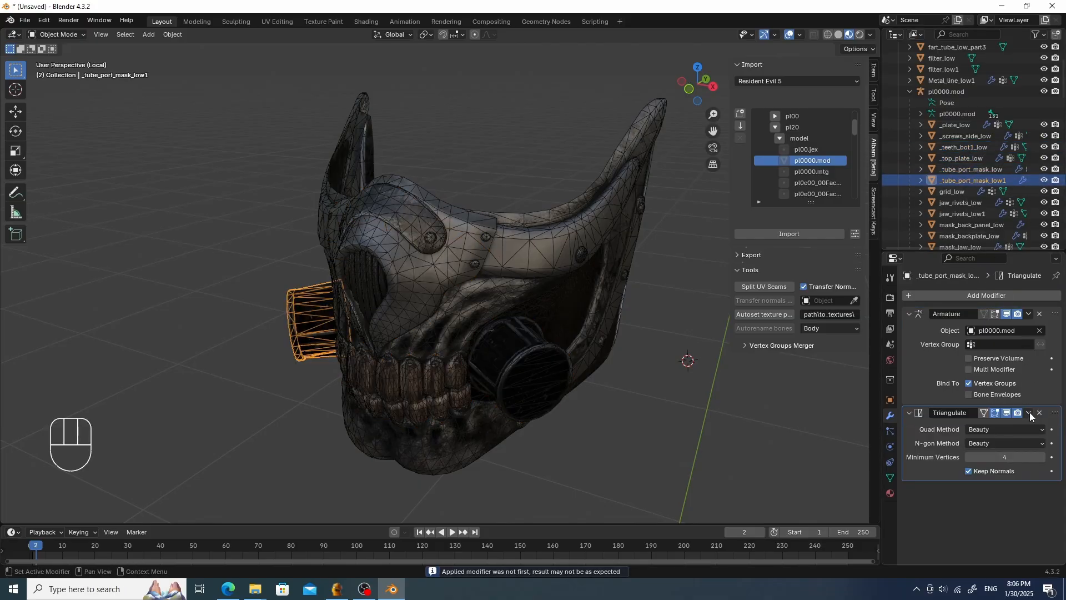
left_click(1029, 412)
left_click(1003, 425)
left_click(957, 191)
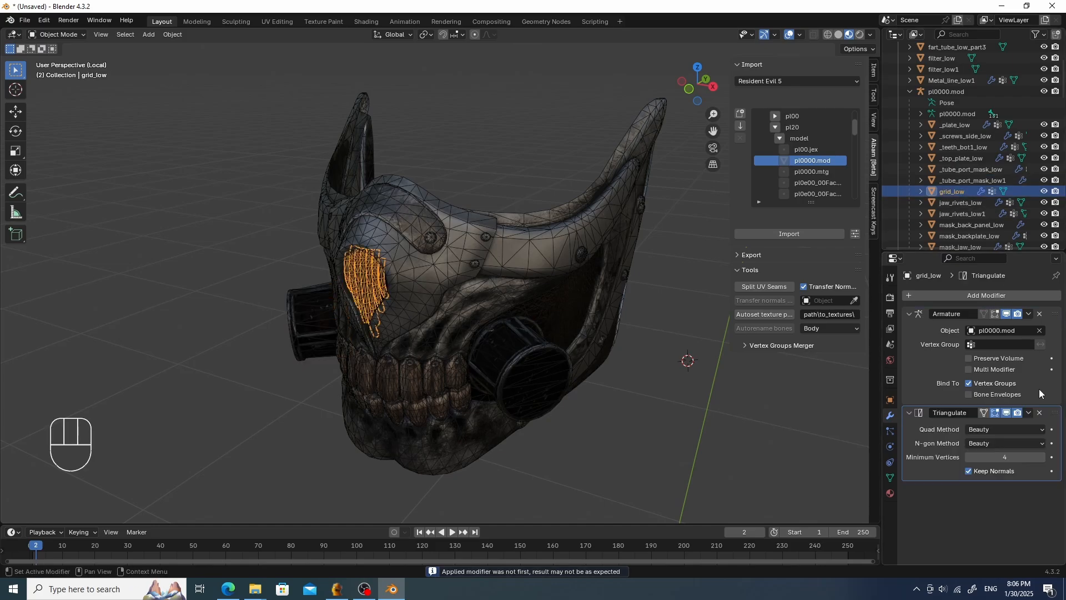
left_click(1028, 412)
left_click(1004, 424)
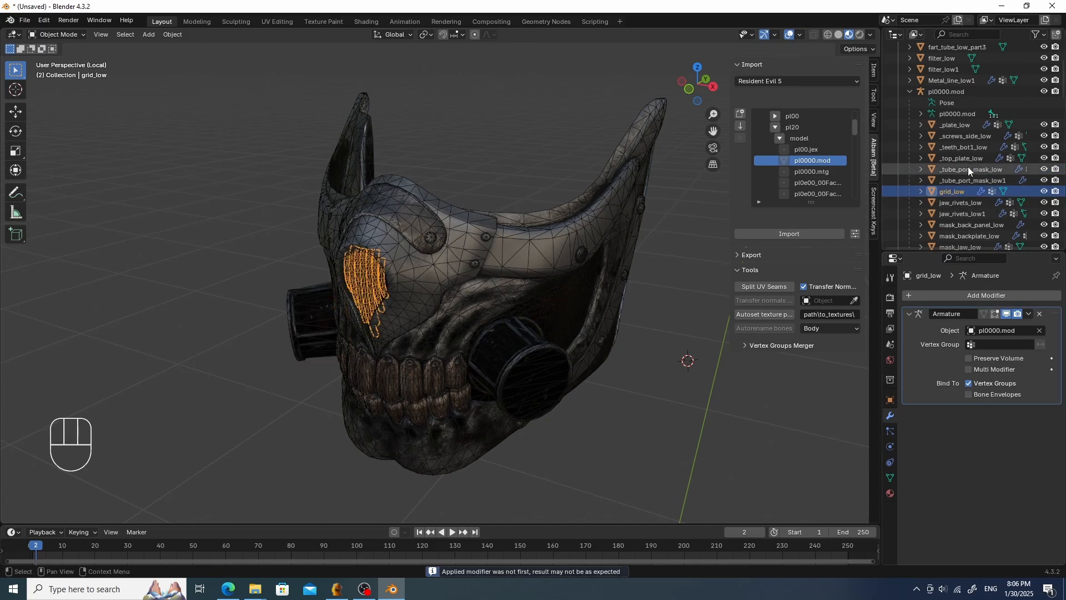
- Apply the Triangulate modifier on jaw_rivets_low and on jaw_rivets_low1
left_click(965, 203)
left_click(1028, 412)
left_click(965, 426)
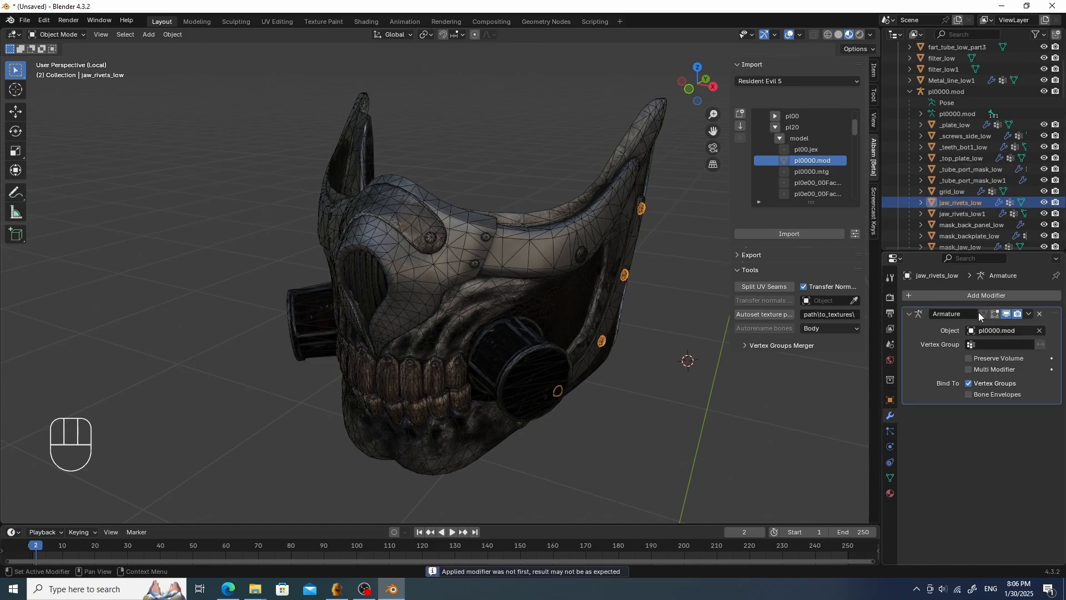
scroll(961, 194, "down", 3)
left_click(965, 147)
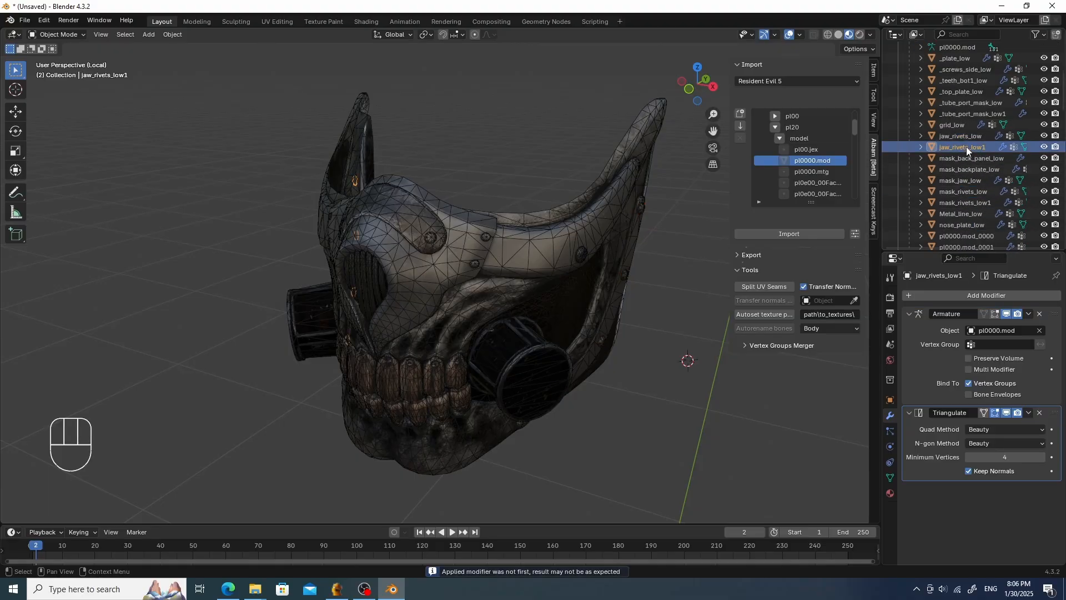
left_click(1027, 412)
left_click(997, 424)
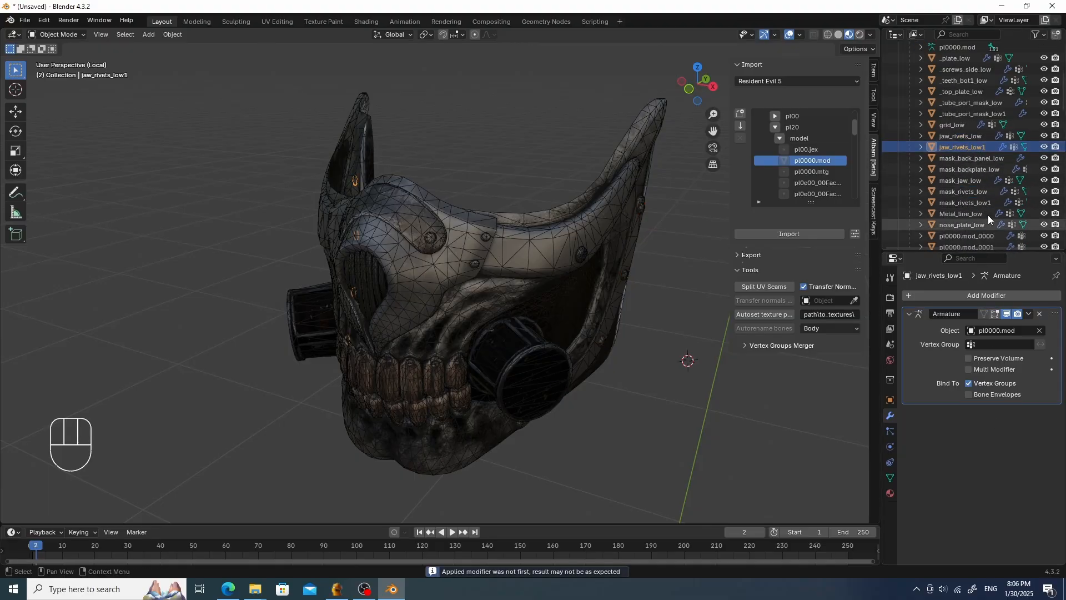
- Apply the Triangulate modifier on mask_back_panel_low and on mask_backplate_low
left_click(978, 158)
left_click(1029, 412)
left_click(991, 424)
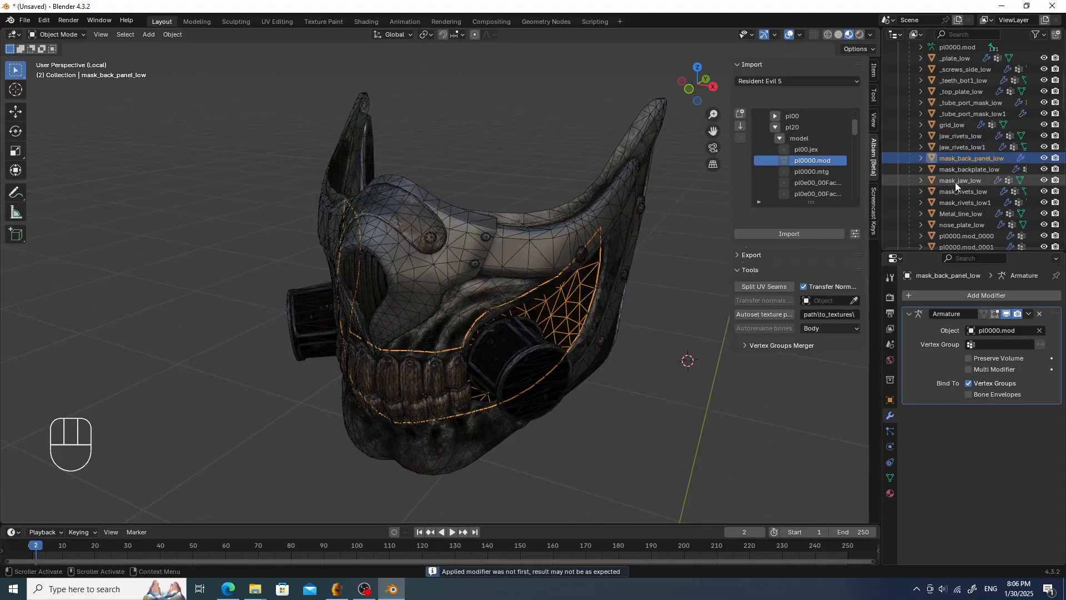
left_click(968, 169)
left_click(1028, 414)
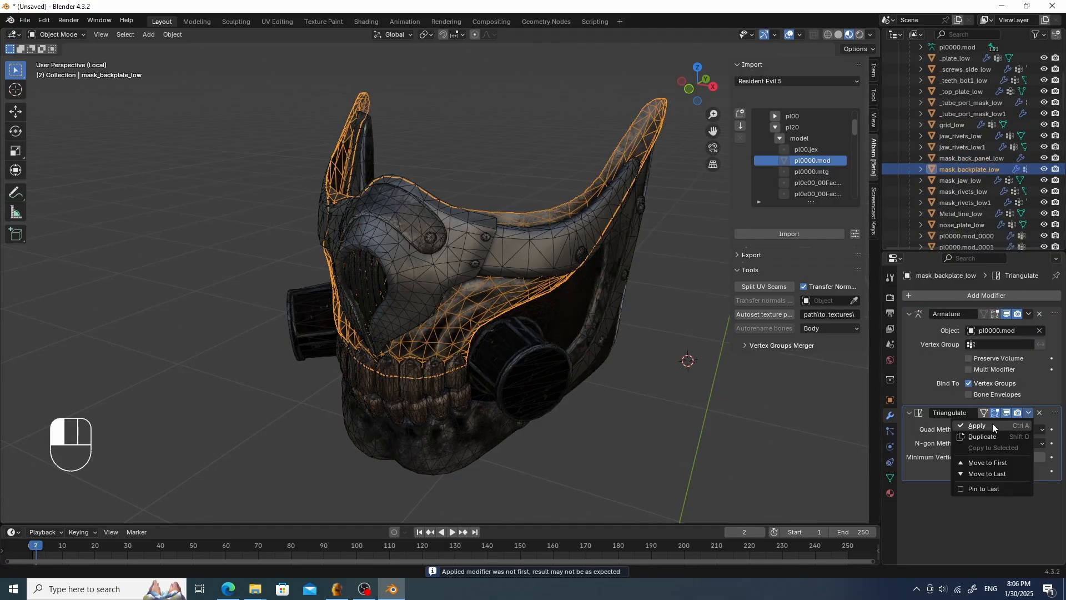
left_click(991, 425)
- Apply the Triangulate modifier on mask_jaw_low and on mask_rivets_low
left_click(971, 180)
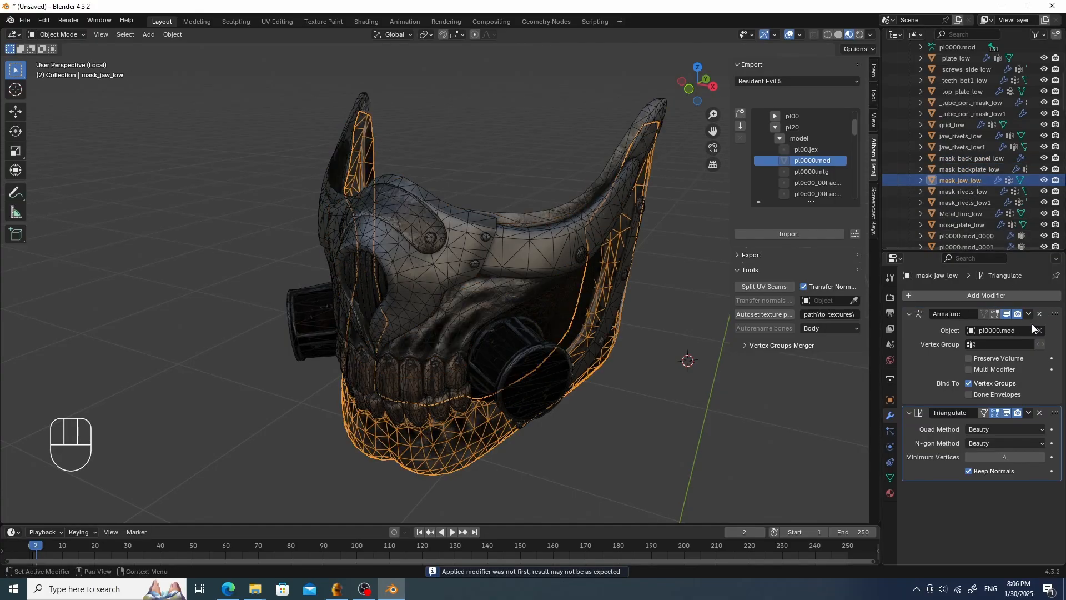
left_click(1029, 413)
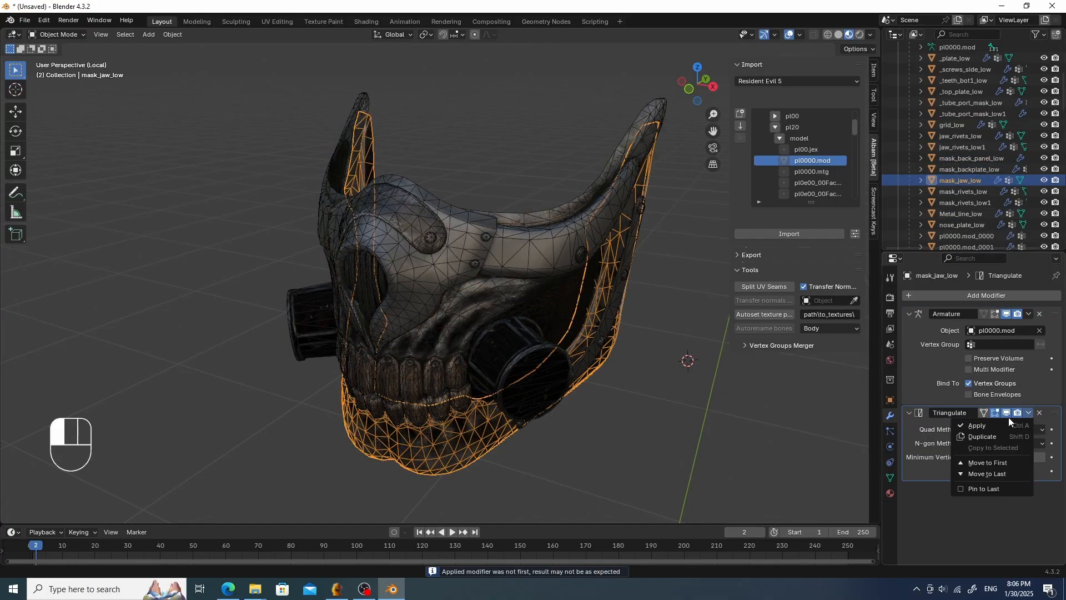
left_click(999, 425)
left_click(971, 192)
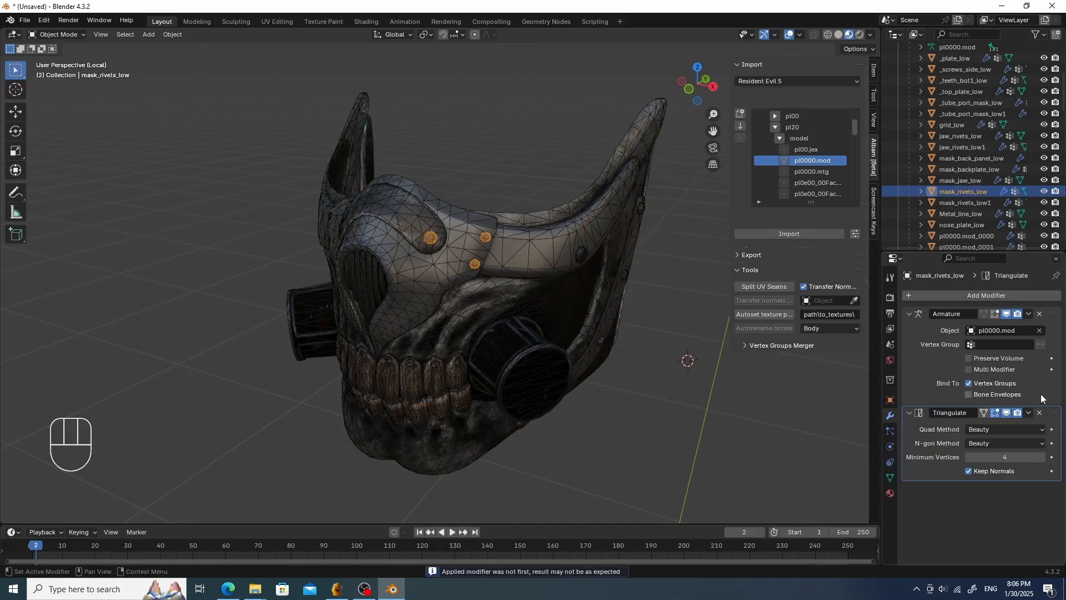
left_click(1028, 412)
left_click(994, 425)
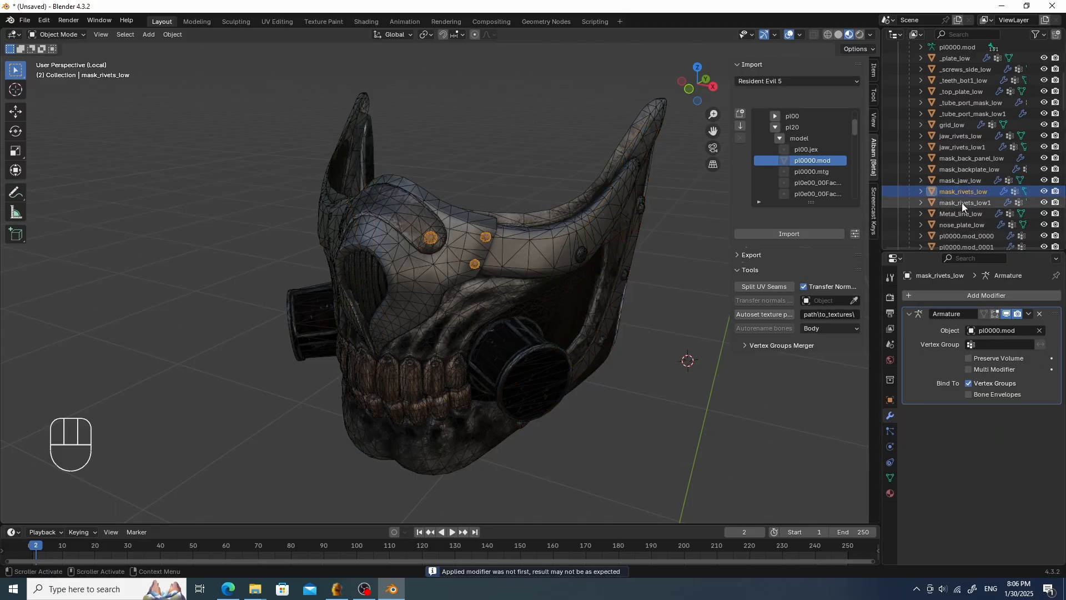
- Apply the Triangulate modifier on mask_rivets_low1 and on Metal_line_low
left_click(962, 202)
left_click(1027, 411)
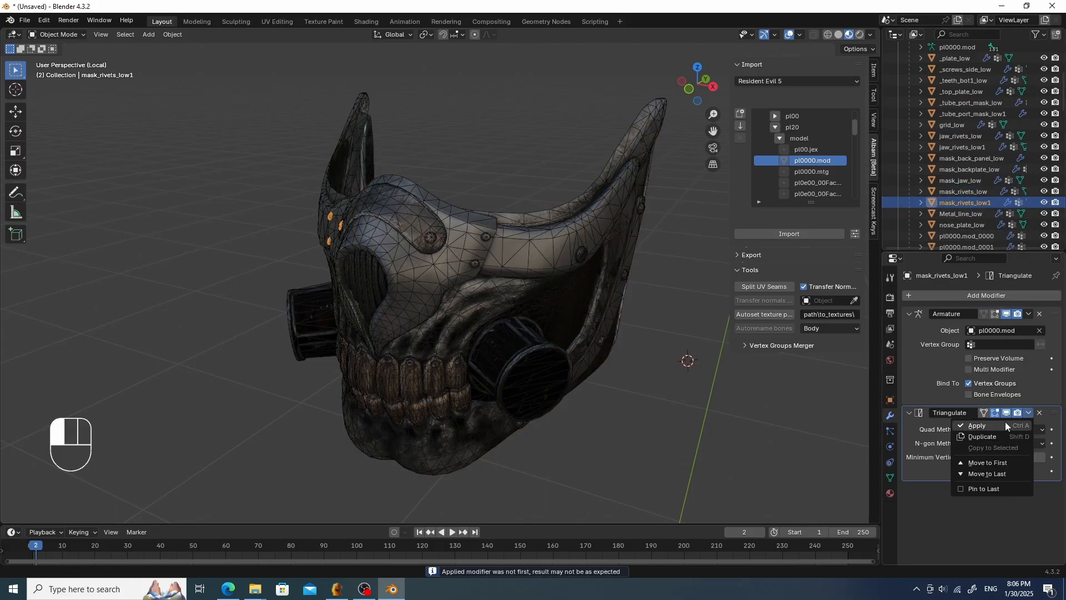
left_click(1002, 423)
left_click(974, 216)
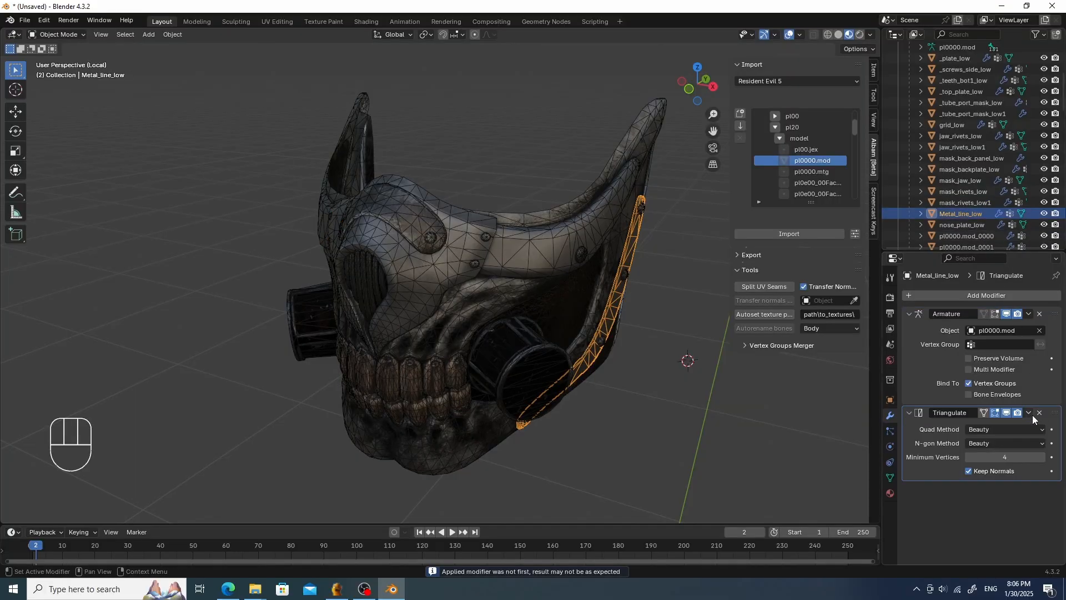
left_click(1029, 412)
left_click(1004, 429)
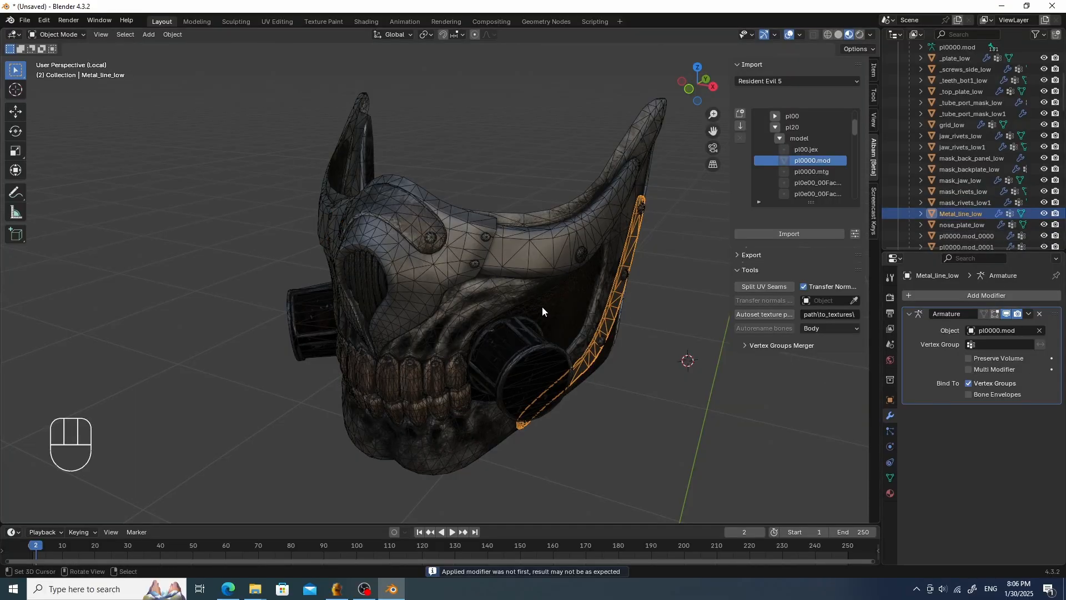
- Leave local view and parent the Metal_line_low1 object to the pl0000.mod armature
middle_click_drag(541, 305, 628, 298)
key("slash")
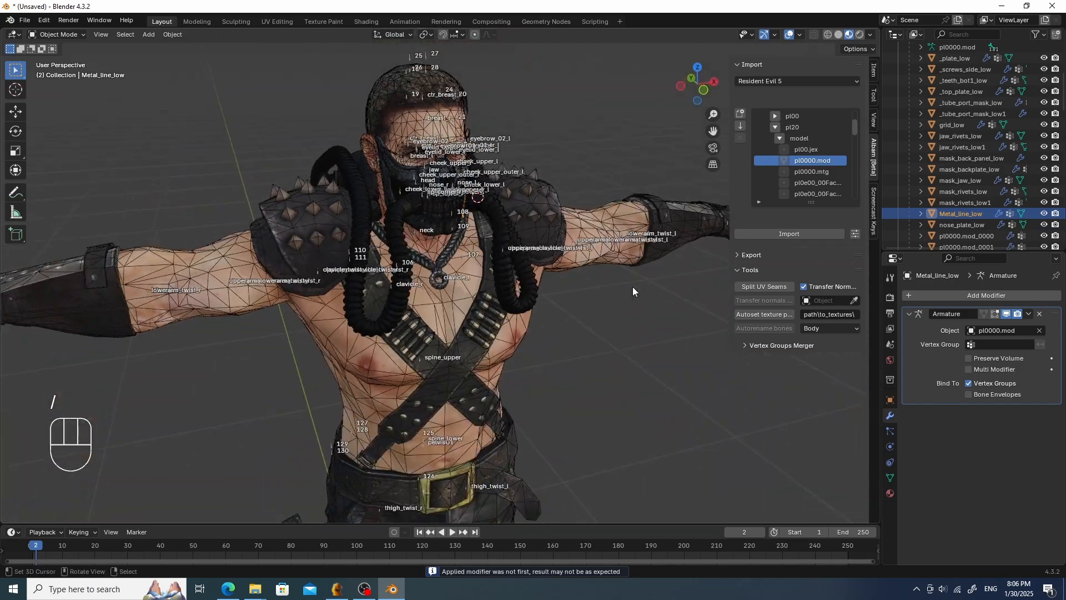
scroll(552, 225, "up", 6)
middle_click_drag(552, 225, 542, 278)
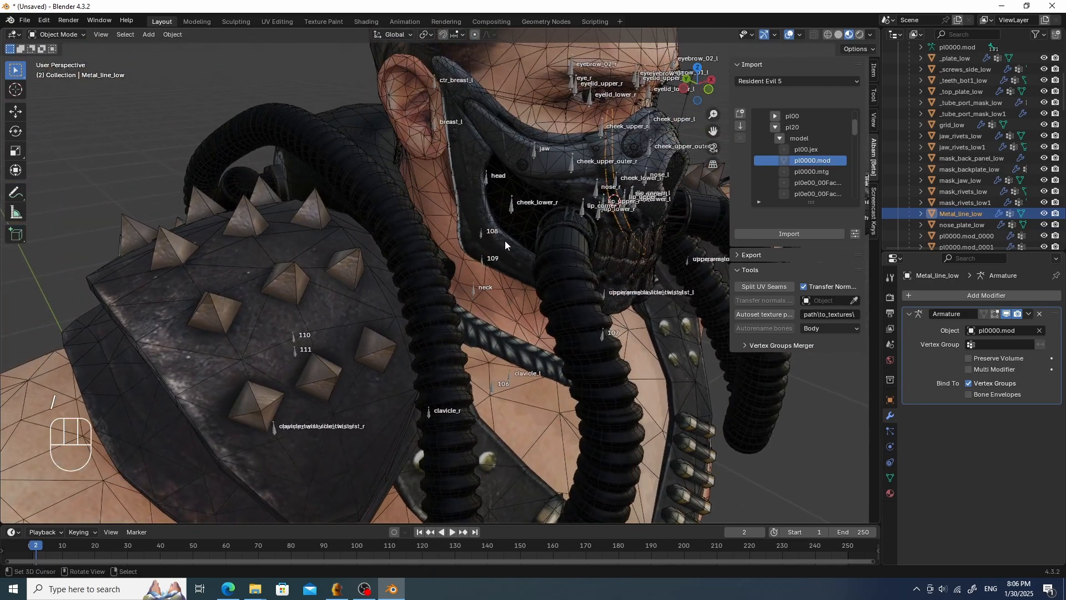
key("Tab")
left_click(475, 218)
scroll(914, 180, "up", 1)
scroll(914, 181, "up", 4)
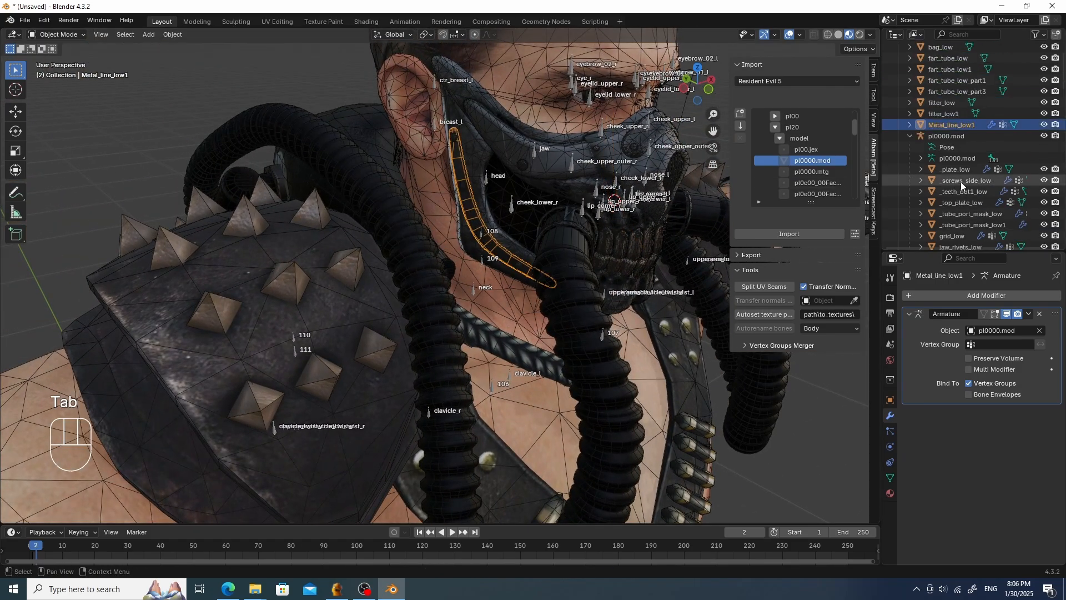
middle_click_drag(601, 206, 469, 277)
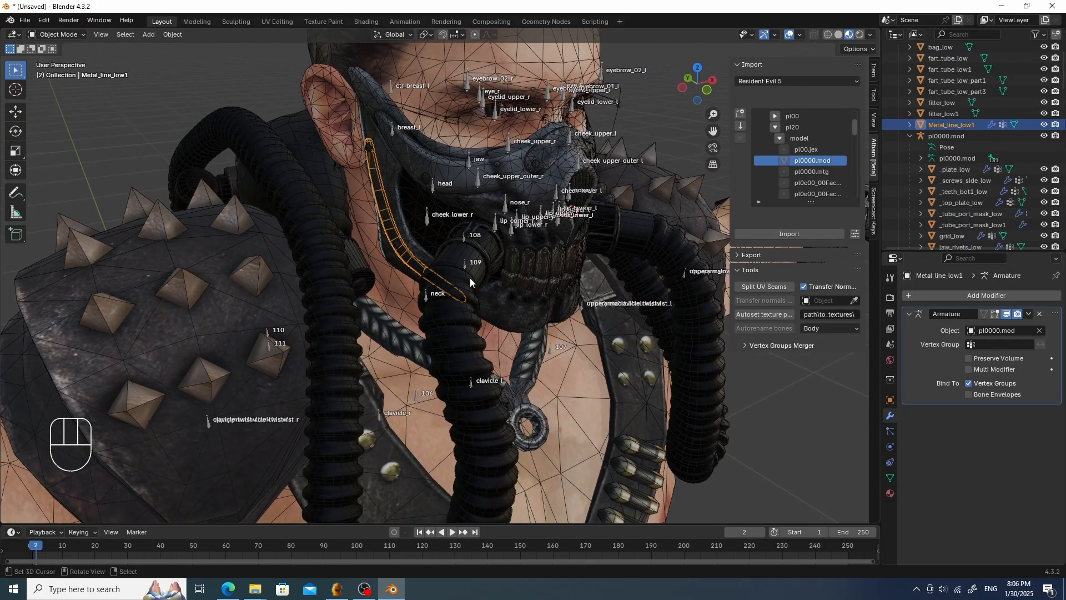
left_click(427, 295, "shift")
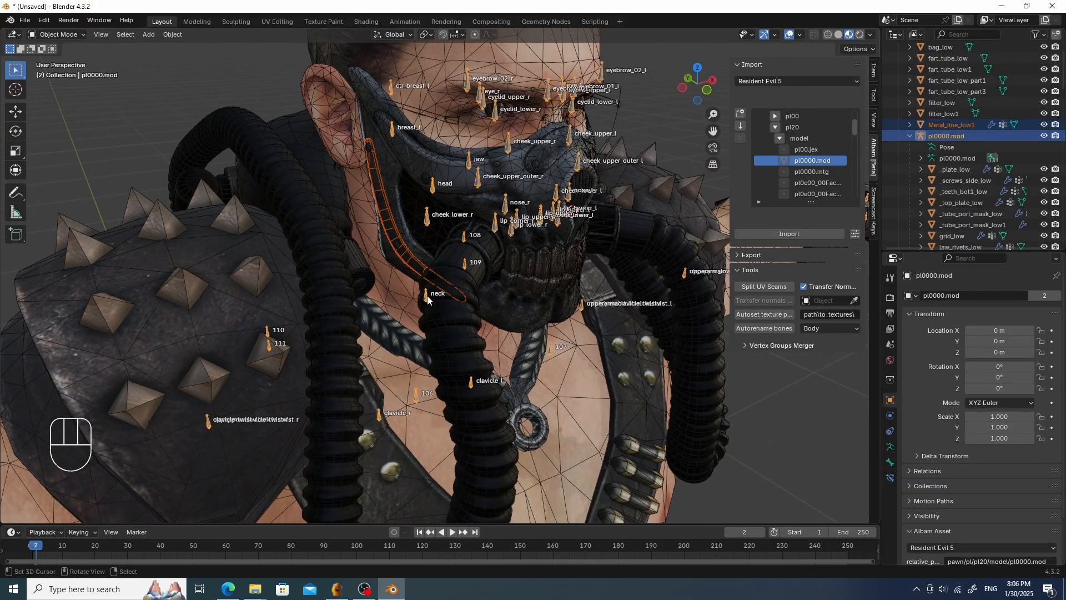
key("ctrl+p")
left_click(427, 295)
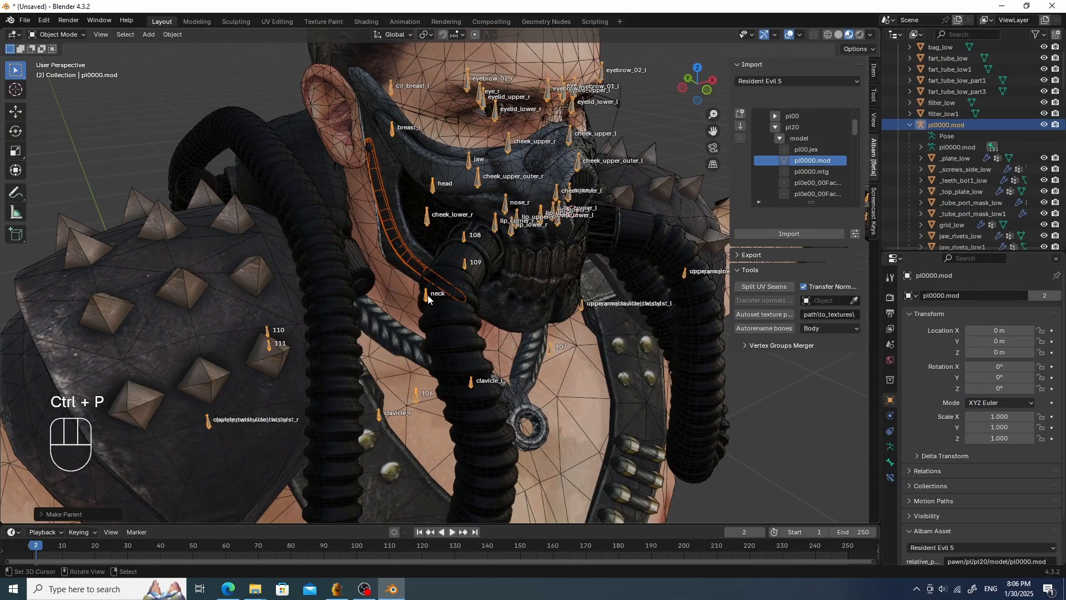
- Inspect Metal_line_low1's vertex group weights in Weight Paint mode, then return to Object Mode
left_click(382, 209)
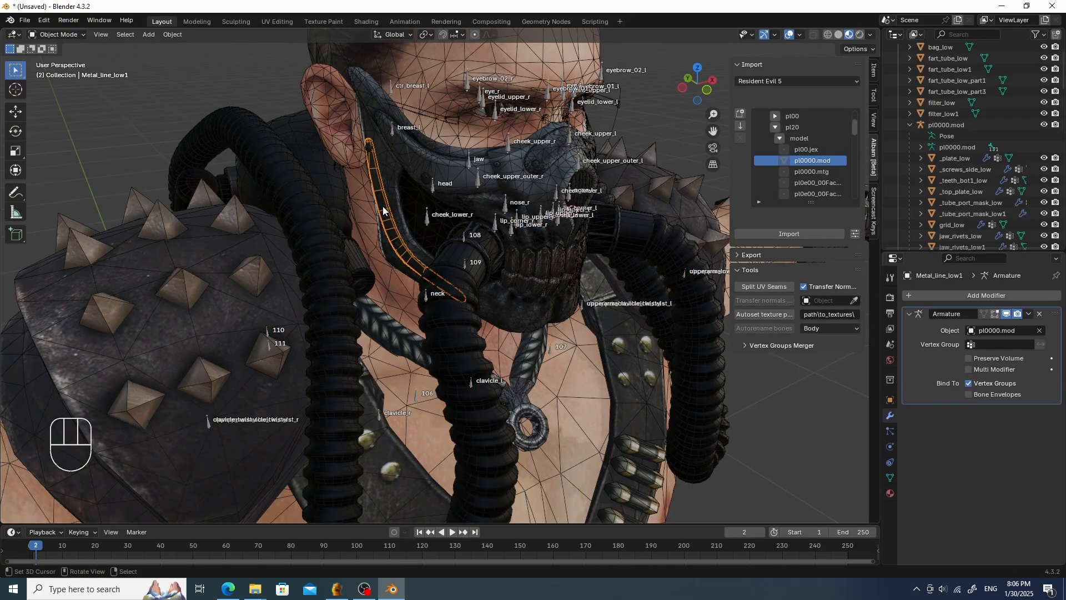
key("Tab")
left_click(315, 166)
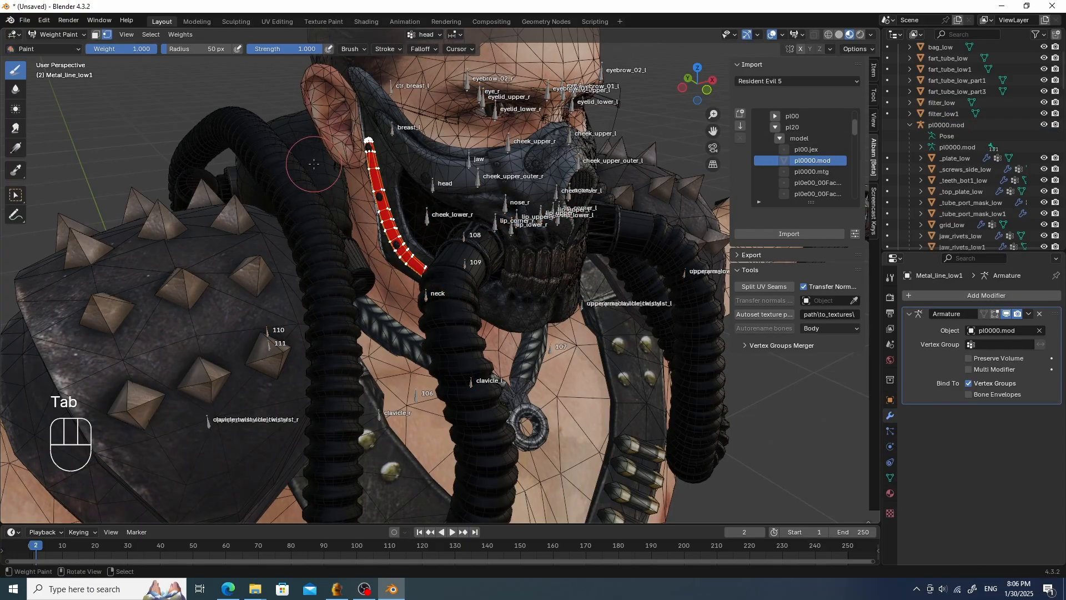
left_click(890, 477)
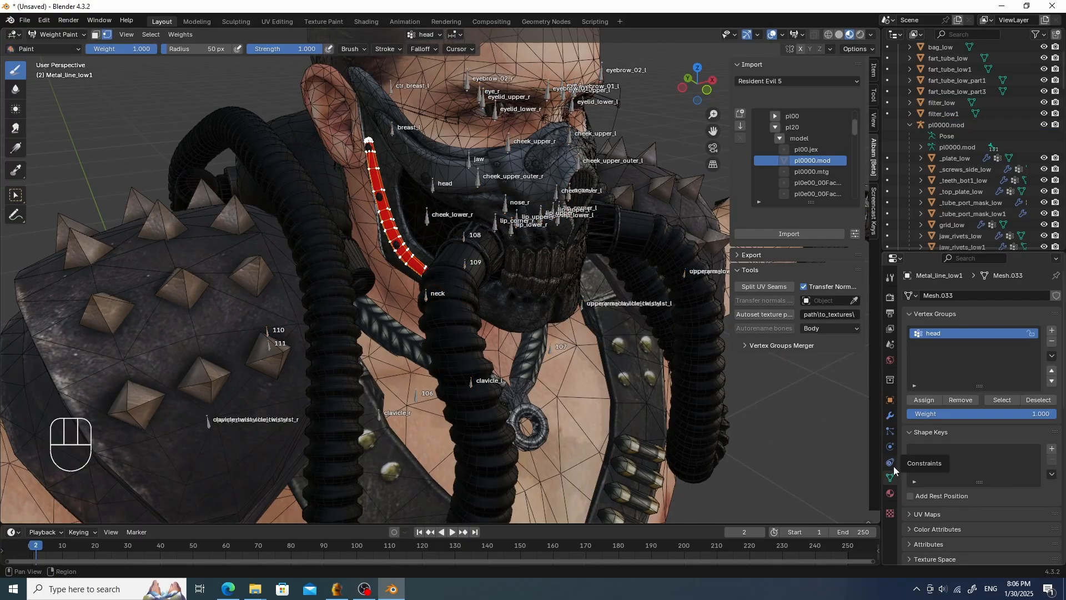
key("Tab")
left_click(392, 231)
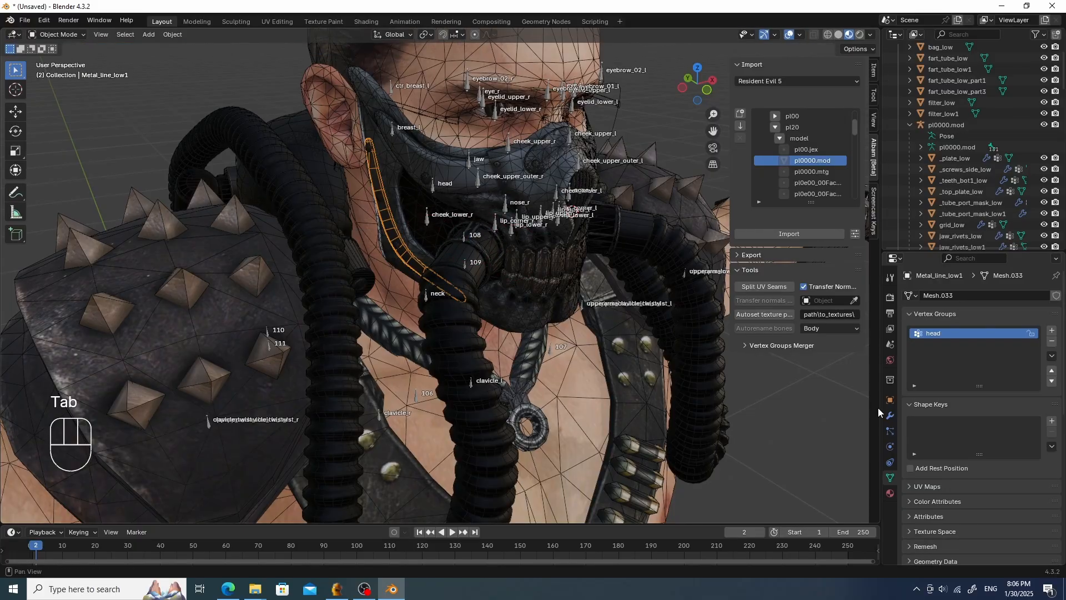
- Add a Triangulate modifier to Metal_line_low1, set its quad method to Beauty, and apply it
left_click(890, 416)
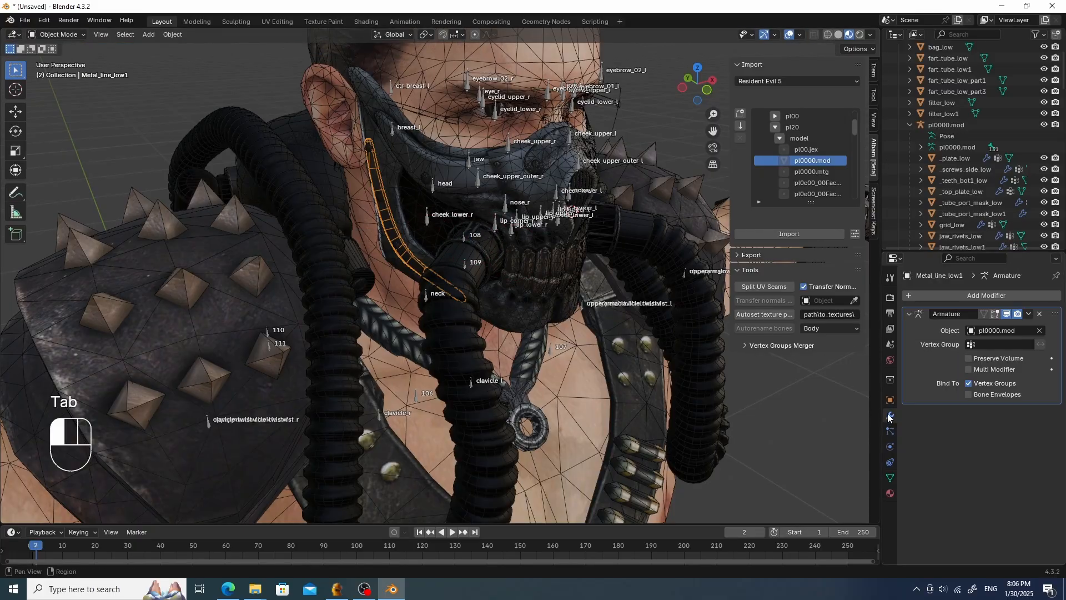
left_click(963, 295)
mouse_move(943, 299)
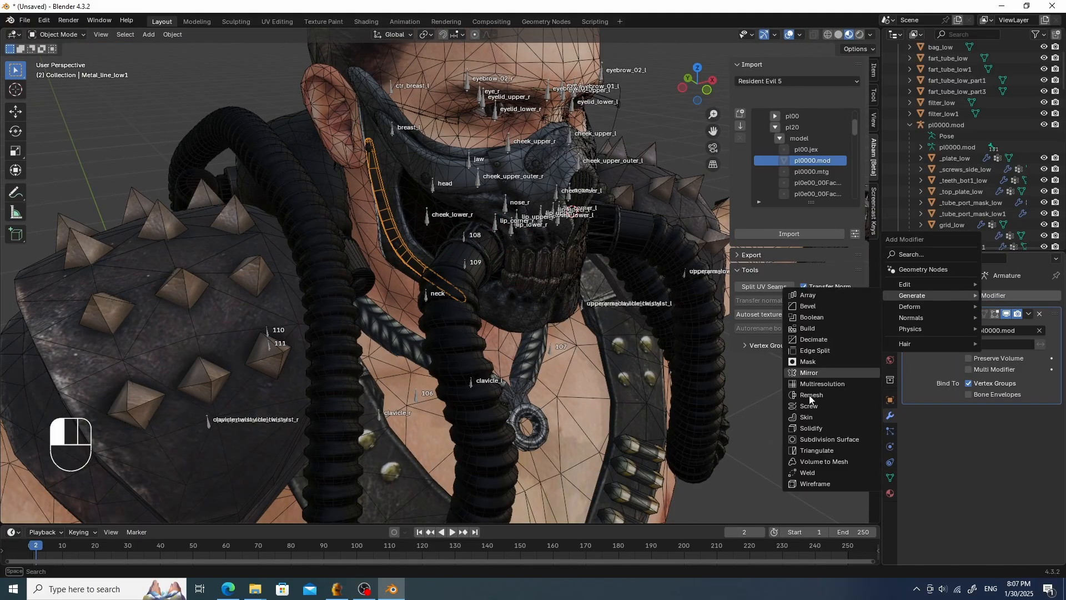
left_click(829, 452)
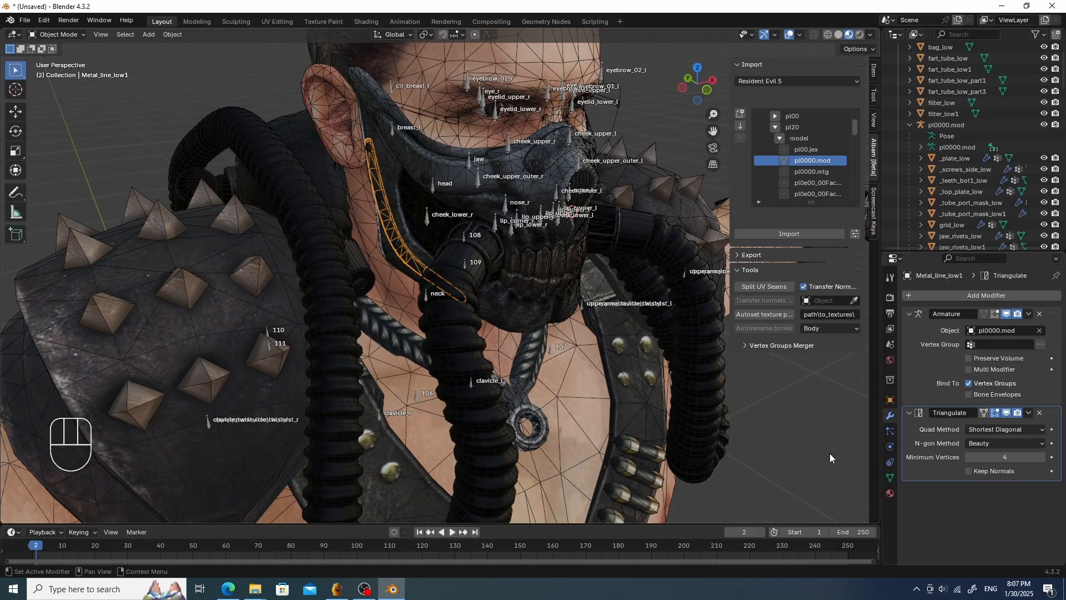
left_click(993, 430)
left_click(983, 444)
left_click(1028, 413)
left_click(1002, 426)
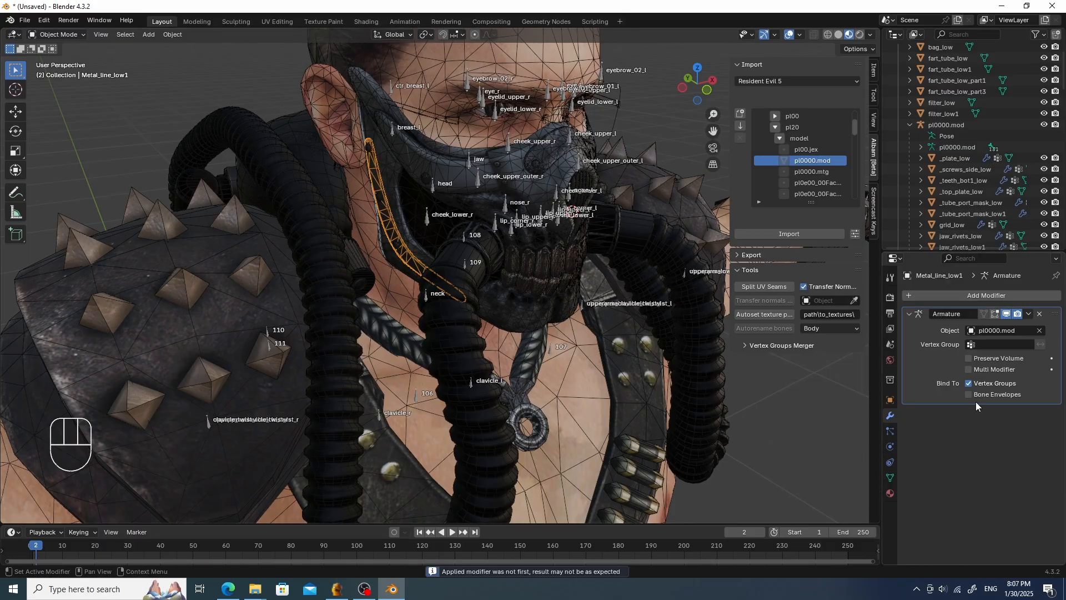
- Look over the mask from the front and switch to the Shading workspace
key("Tab")
key("Escape")
middle_click_drag(528, 239, 502, 195)
middle_click_drag(429, 150, 502, 276, "shift")
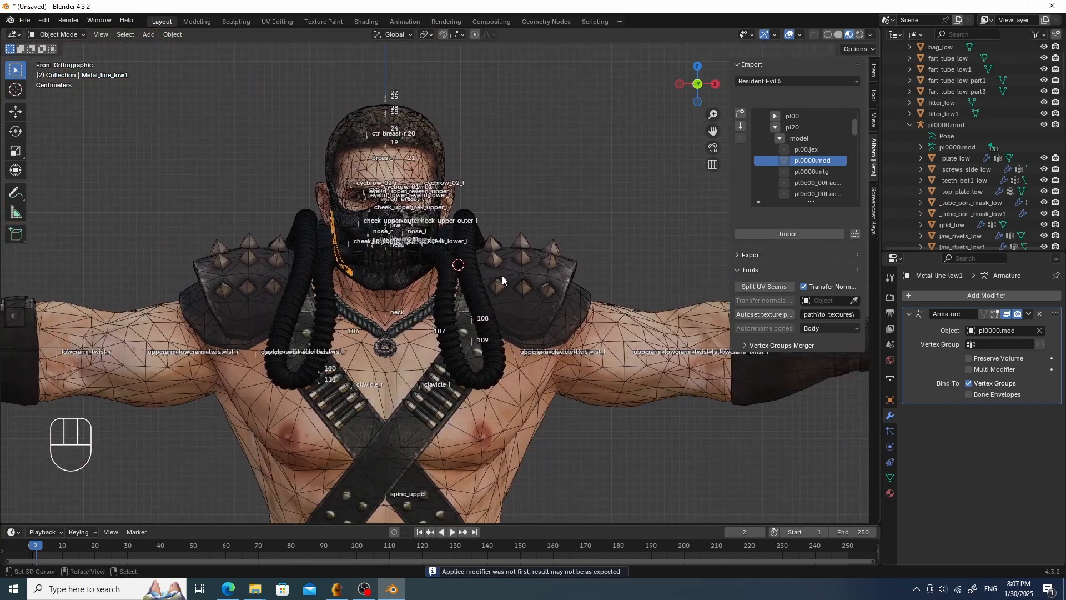
scroll(502, 275, "up", 4)
left_click(343, 278)
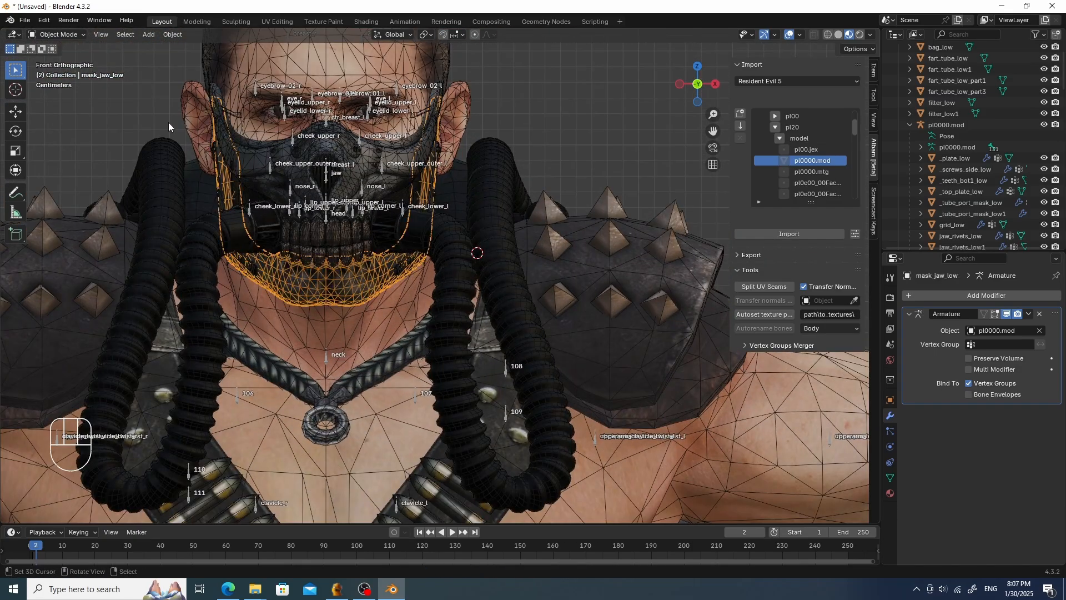
left_click(365, 22)
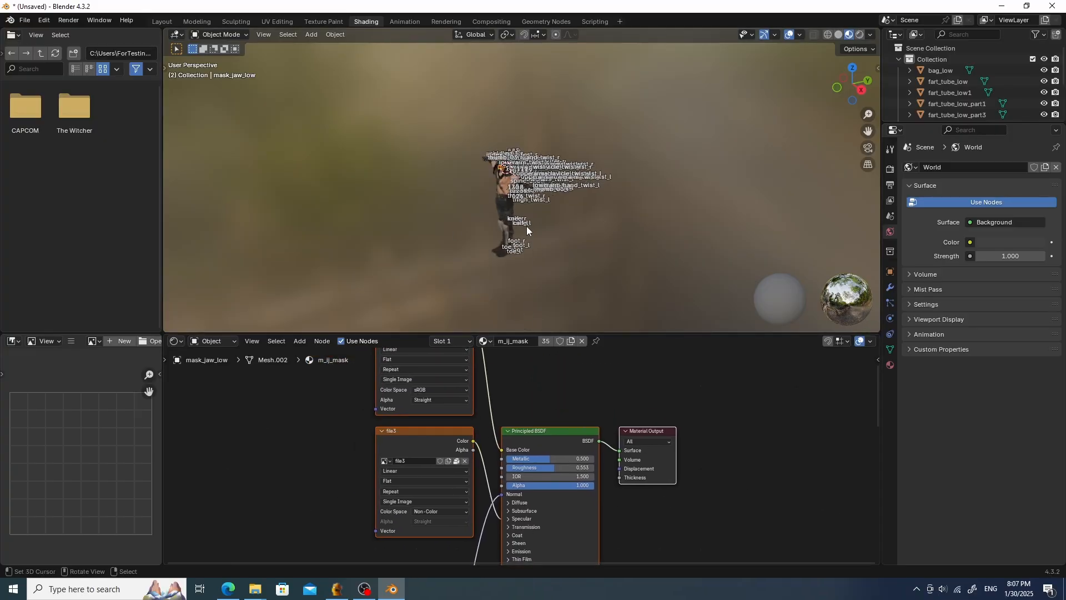
- Inspect the material node setups of the character's body and arm meshes
mouse_move(527, 225)
middle_mouse_down("ctrl")
mouse_move(601, 215)
mouse_move(614, 226)
mouse_move(556, 238)
mouse_move(532, 224)
middle_mouse_up("ctrl")
left_click(517, 192)
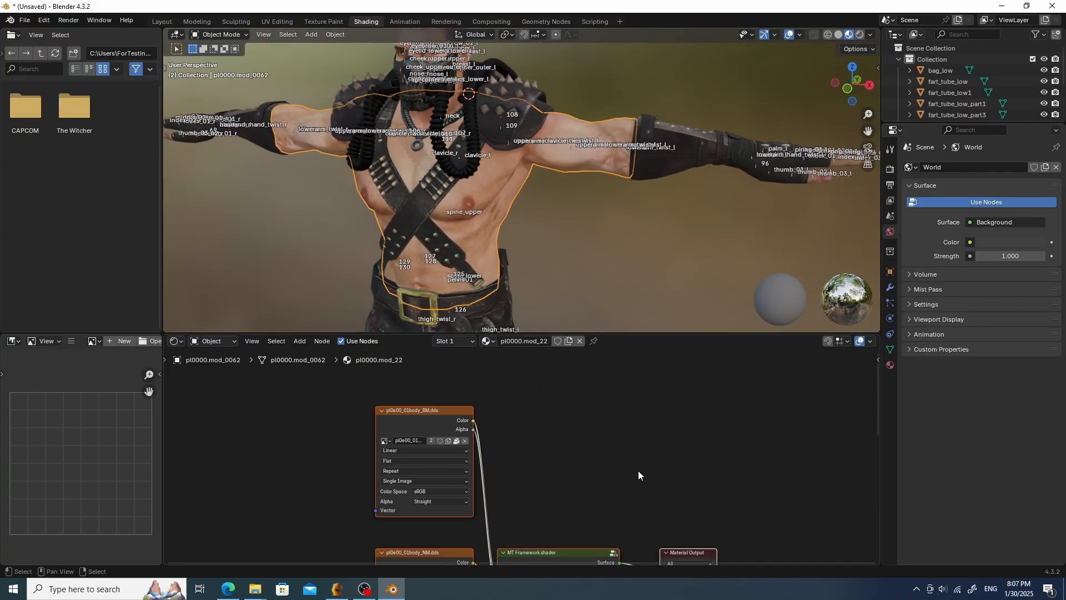
scroll(638, 471, "down", 4)
middle_click_drag(691, 492, 703, 348)
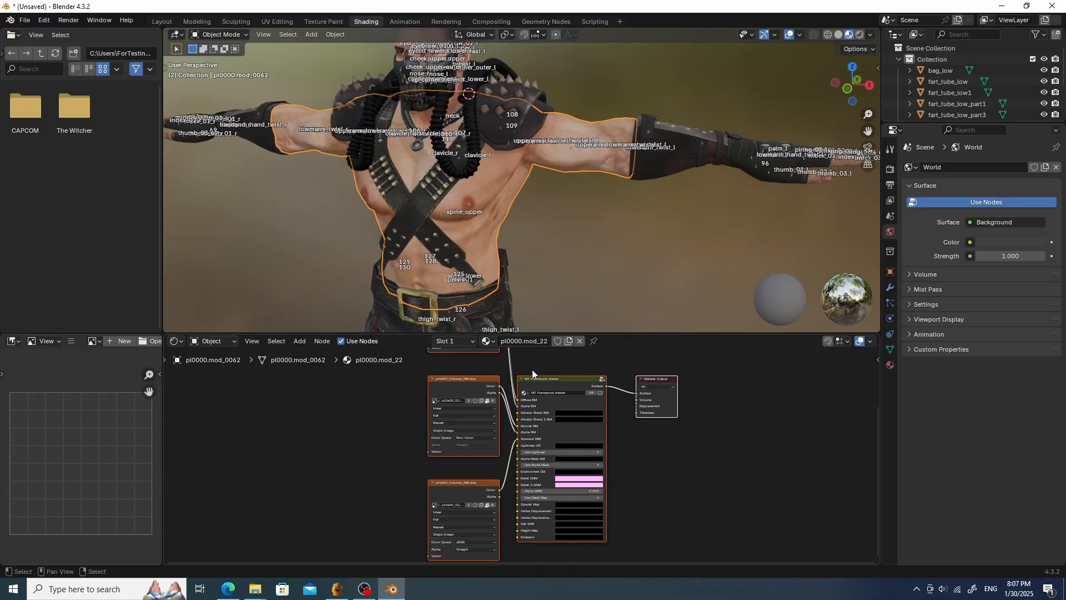
middle_click_drag(550, 311, 588, 319)
left_click(656, 197)
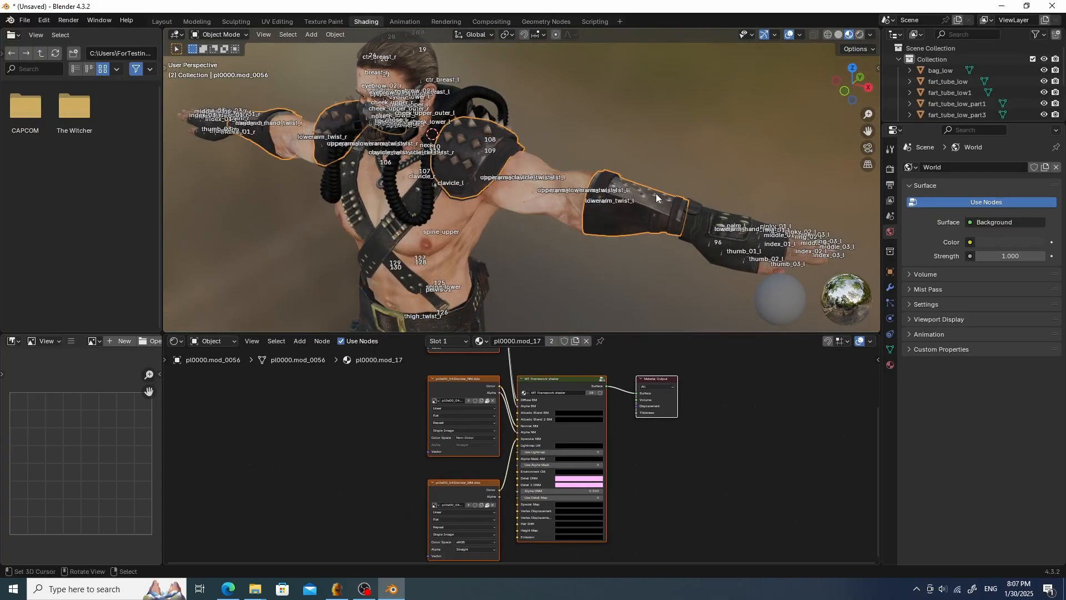
left_click(890, 366)
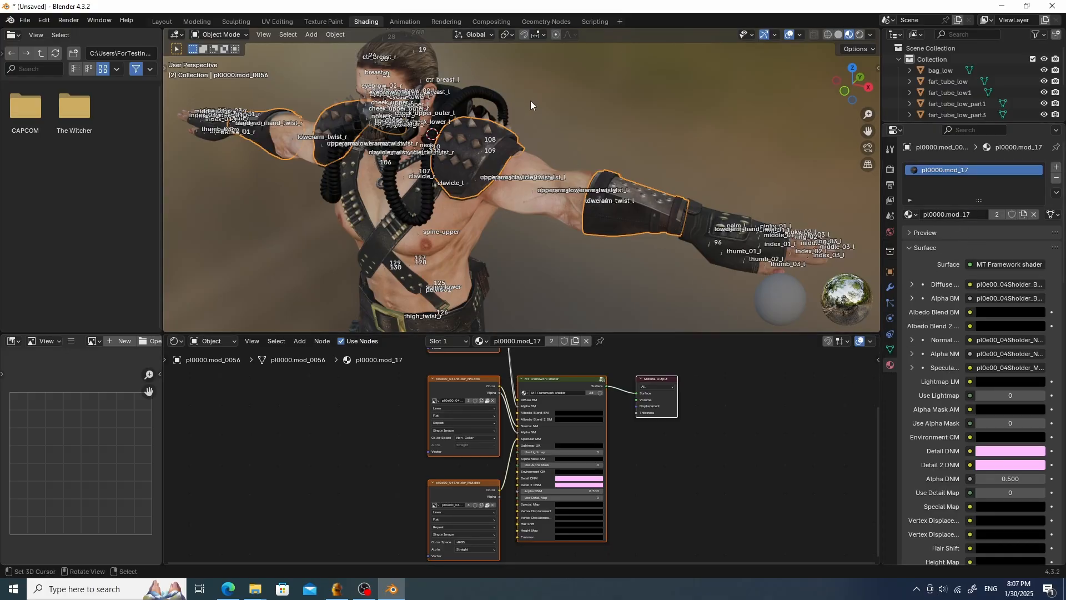
scroll(531, 101, "up", 5)
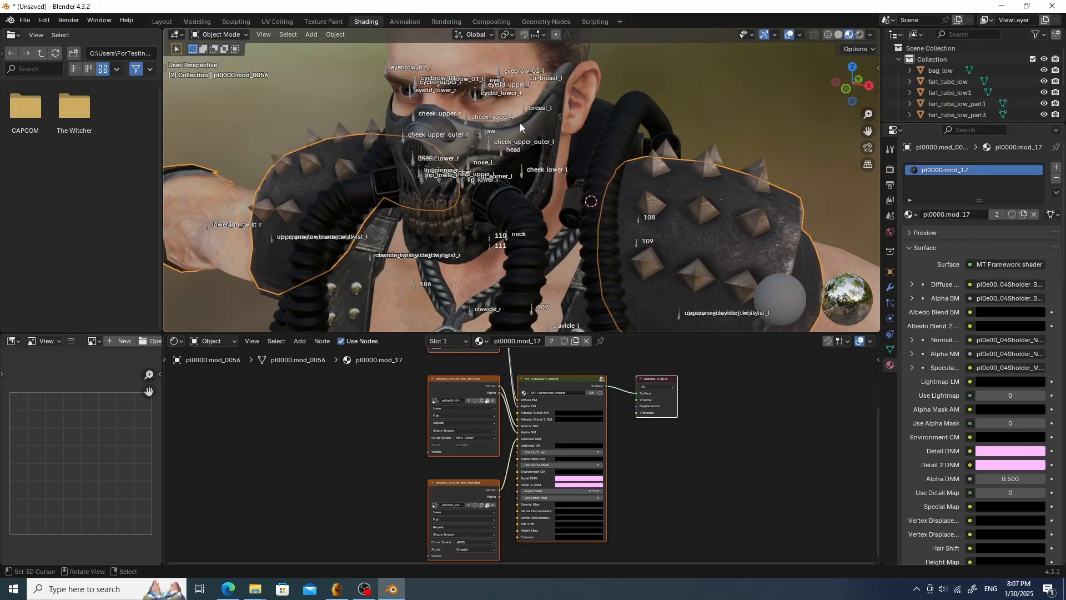
- Assign the pl0000.mod_17 material to _plate_low and make a single-user copy of it
left_click(527, 128)
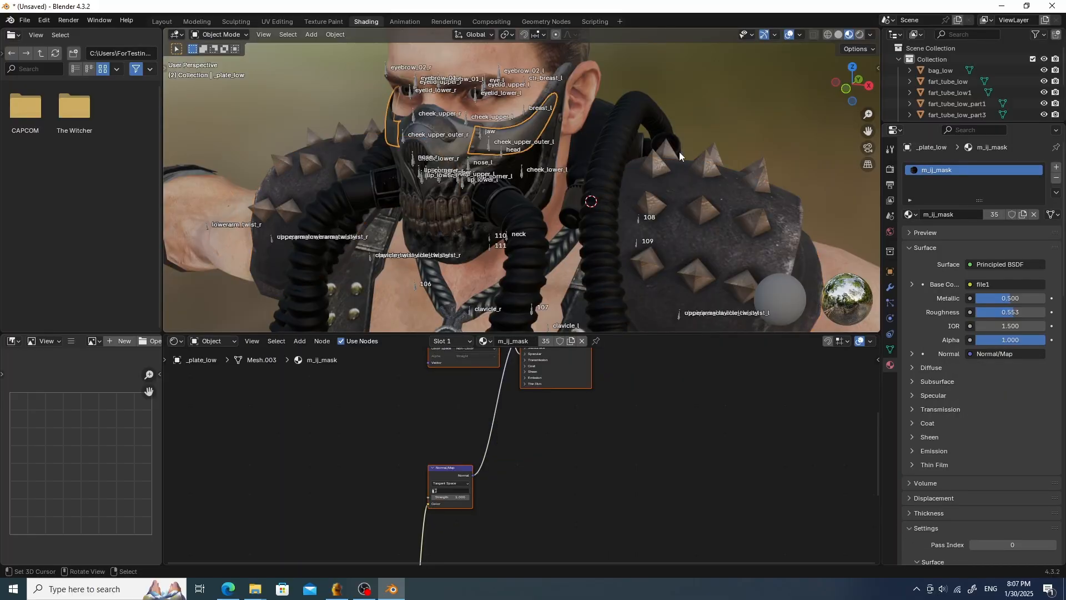
mouse_move(644, 138)
middle_mouse_down()
mouse_move(661, 139)
mouse_move(627, 143)
mouse_move(646, 135)
middle_mouse_up()
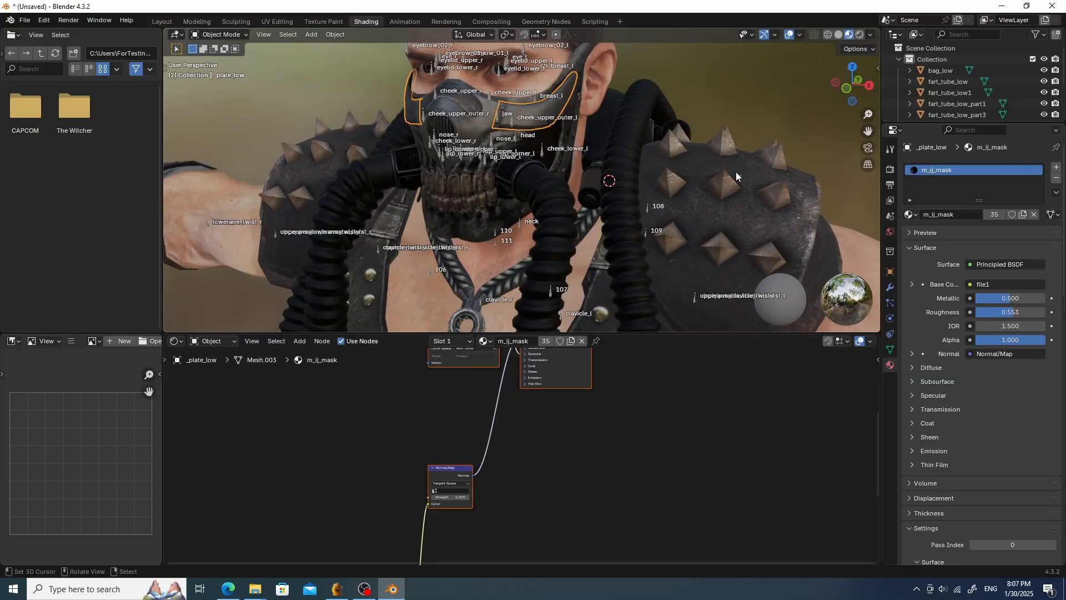
left_click(911, 216)
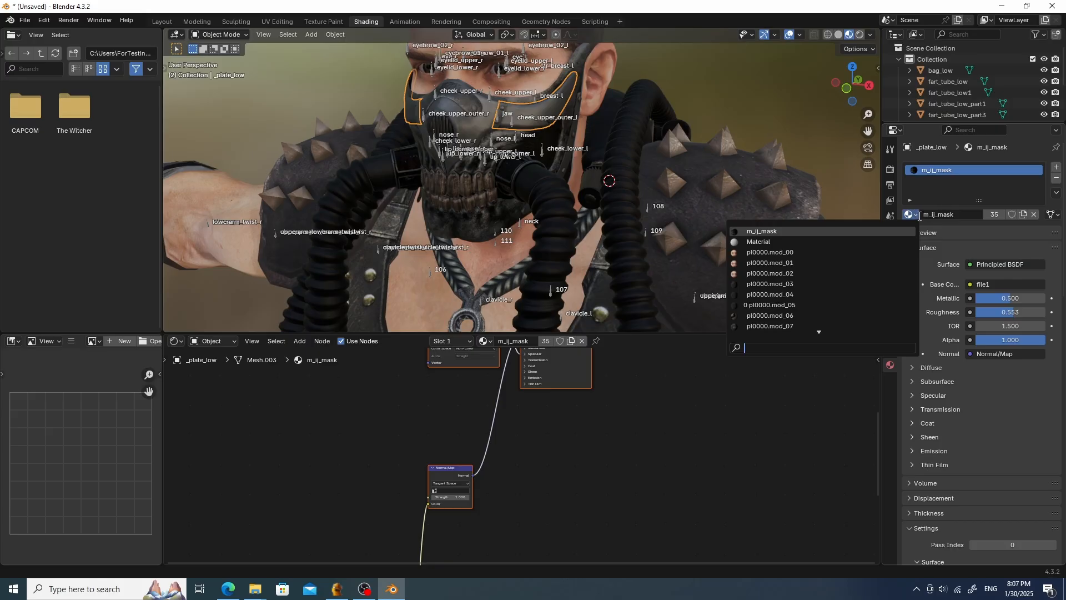
type("pl0000.mod_17")
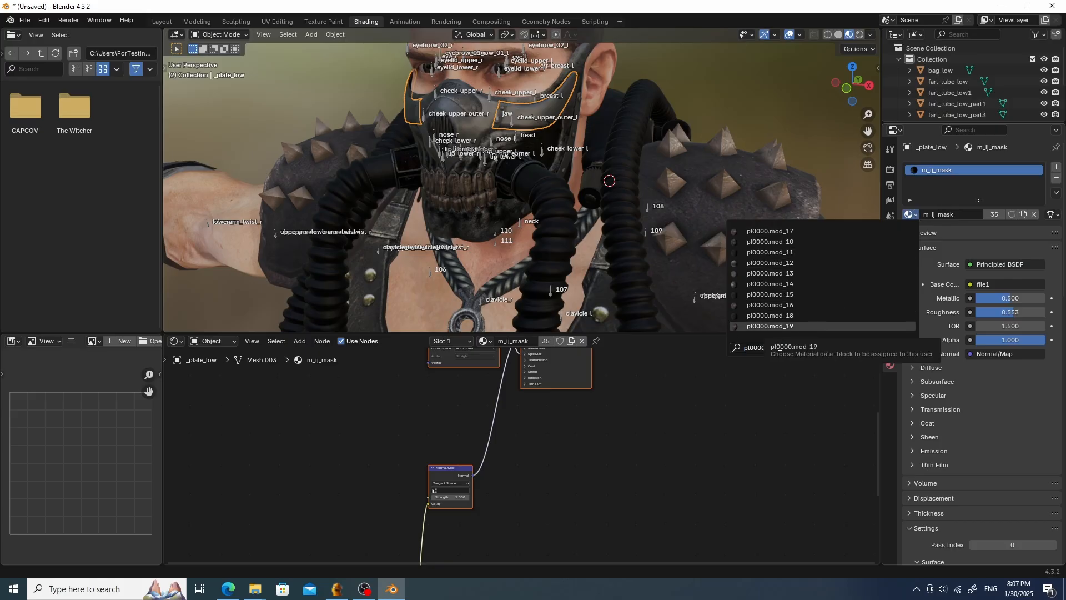
left_click(790, 231)
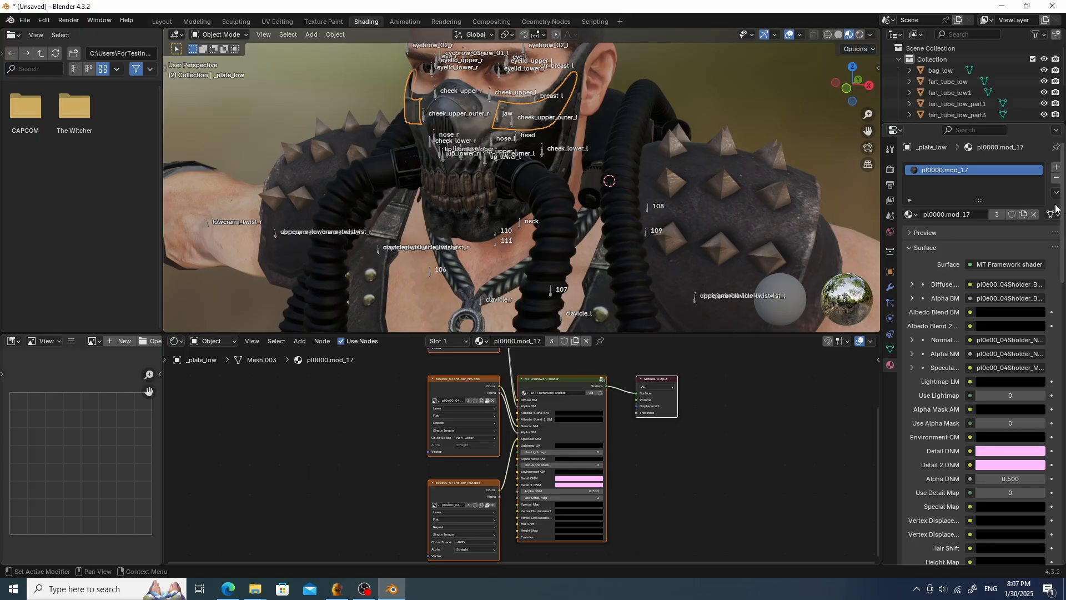
left_click(1024, 215)
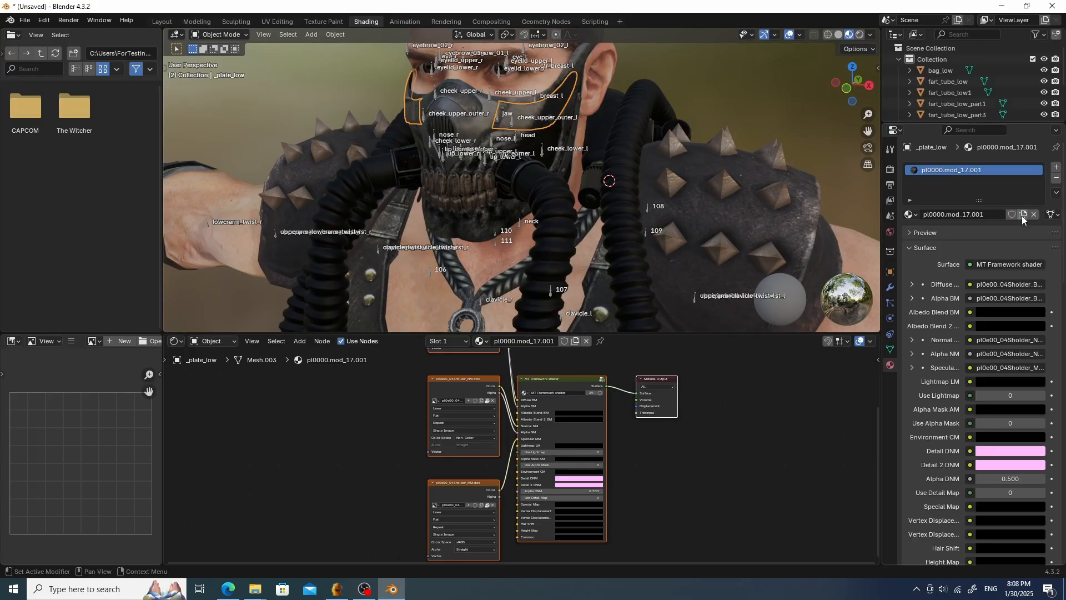
- Rename the _plate_low material to m_mod_mask
left_click(987, 214)
key("Home")
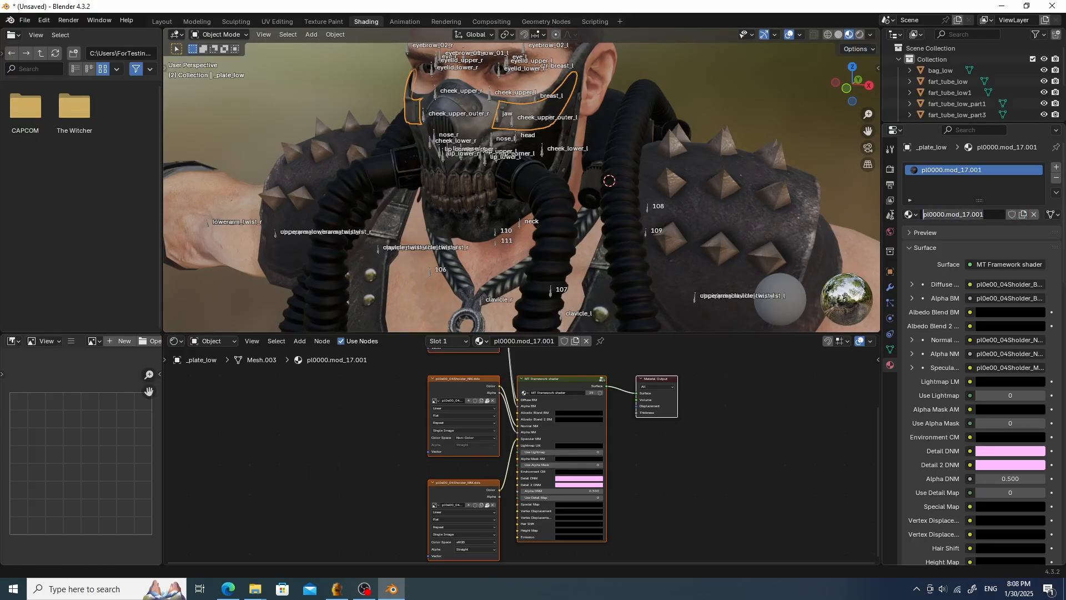
type(",")
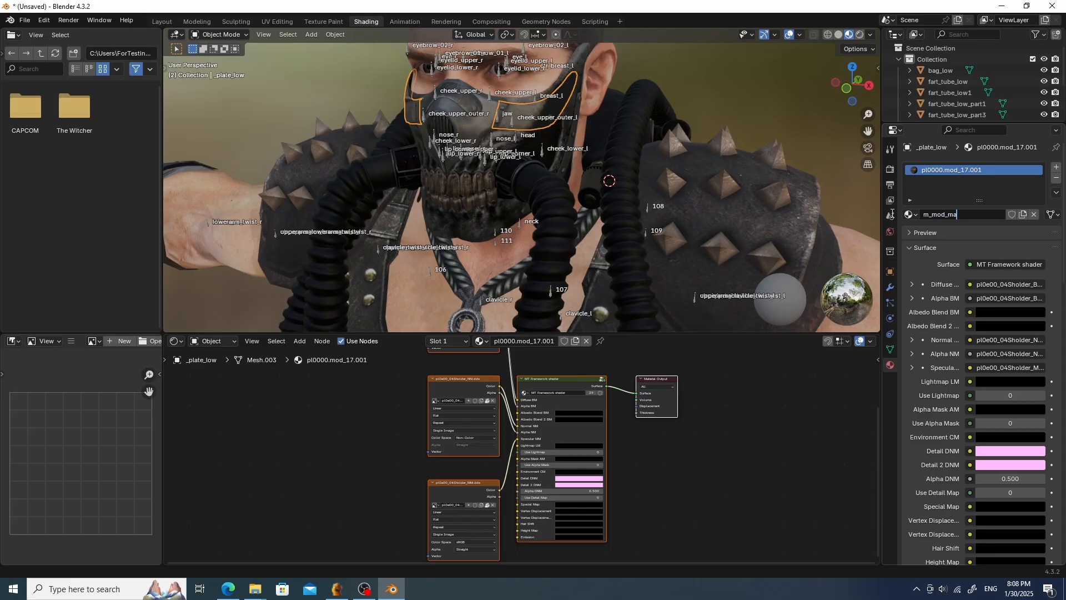
key("Return")
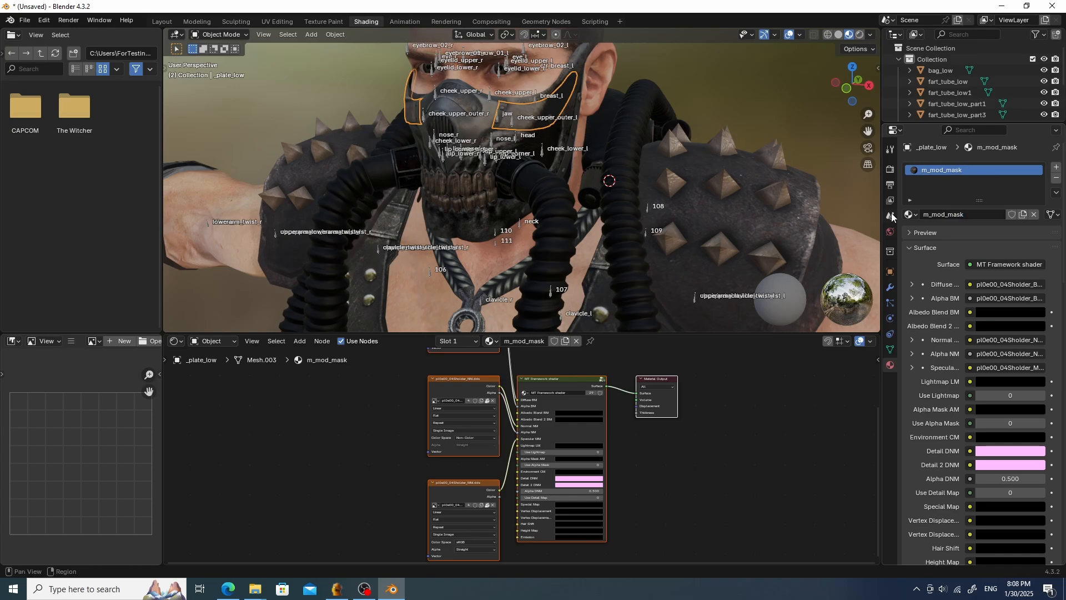
- Assign the m_mod_mask material to the _screws_side_low and _teeth_bot1_low meshes
middle_click_drag(696, 404, 737, 473)
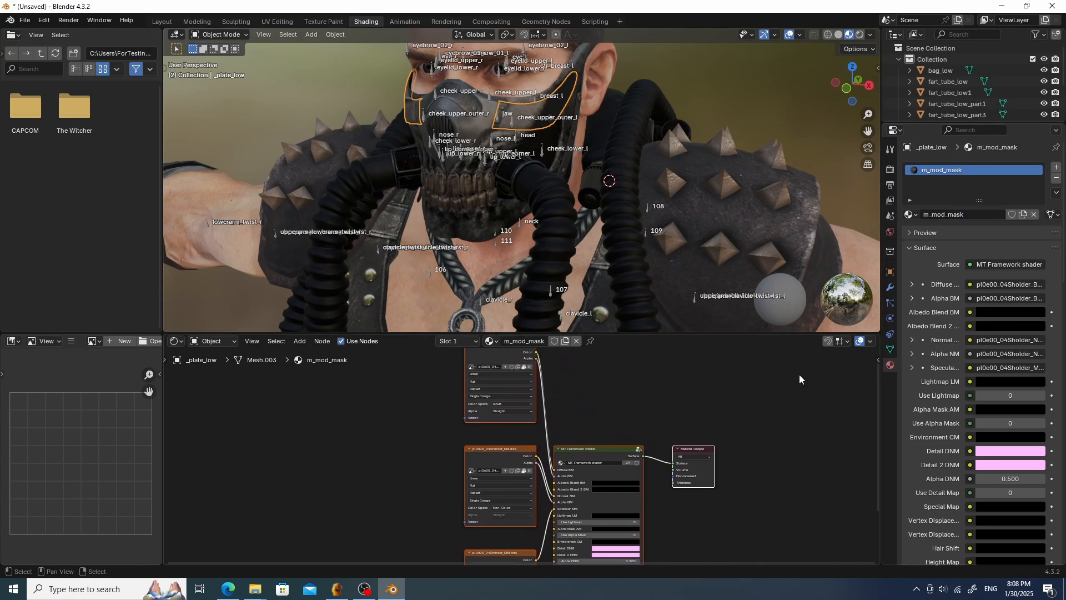
left_click_drag(954, 126, 960, 266)
left_click(910, 148)
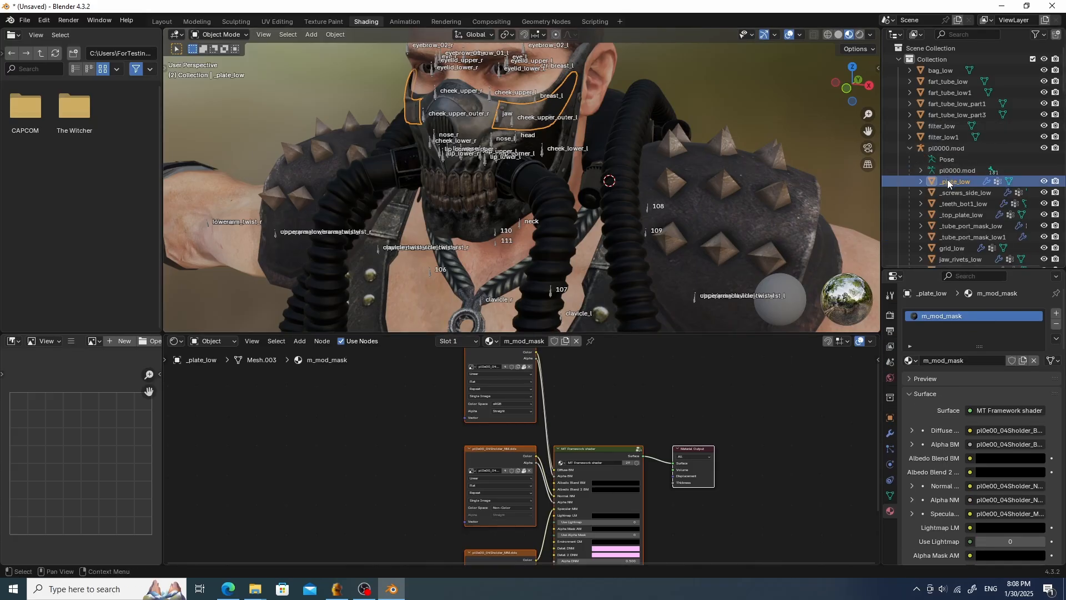
scroll(962, 177, "down", 2)
left_click(961, 171)
left_click(911, 360)
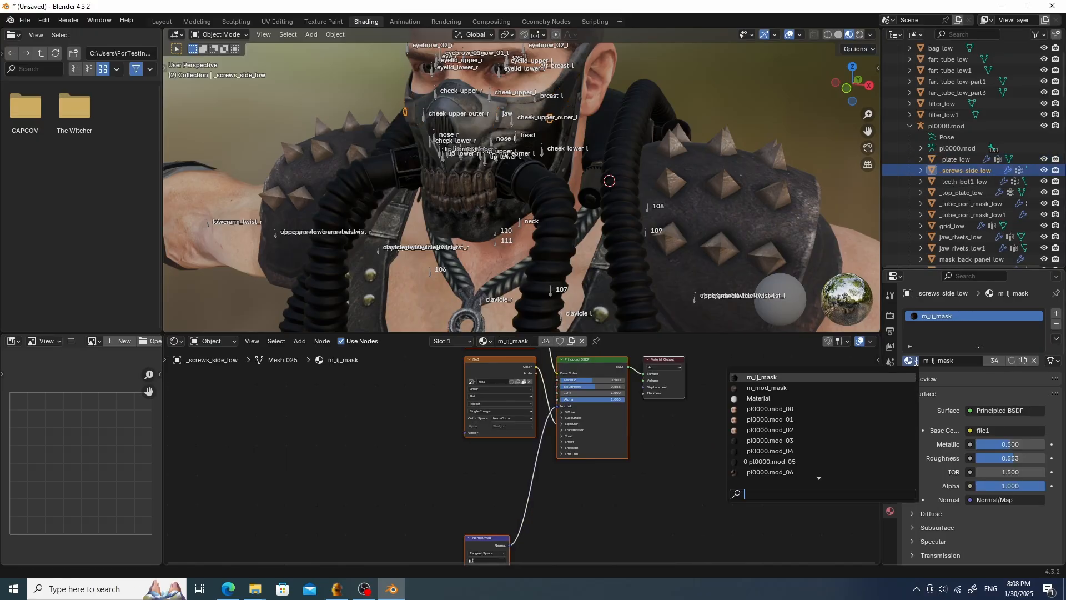
left_click(864, 388)
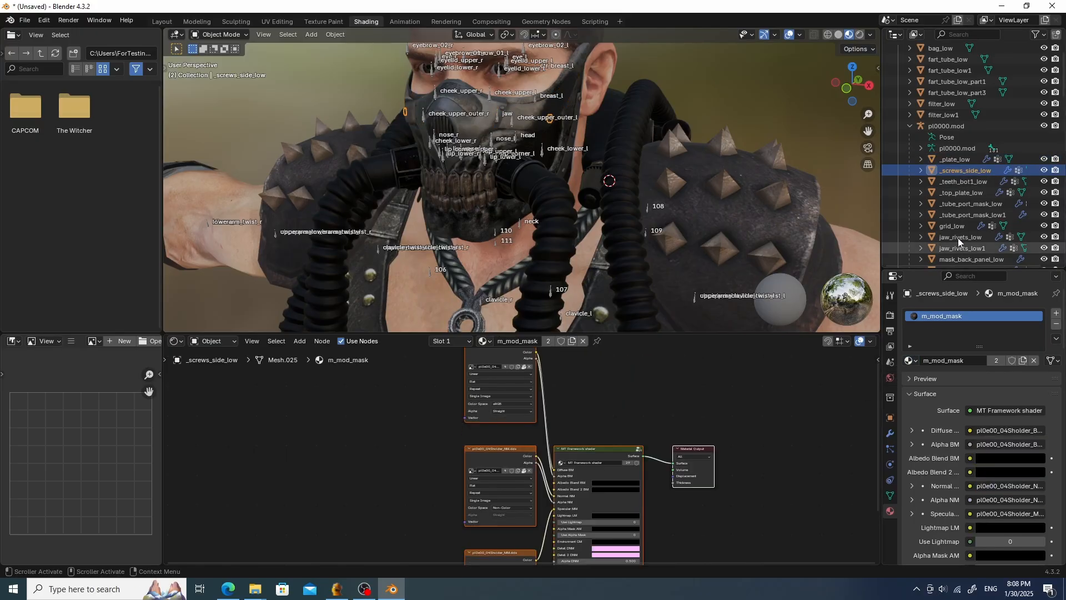
left_click(969, 182)
left_click(911, 360)
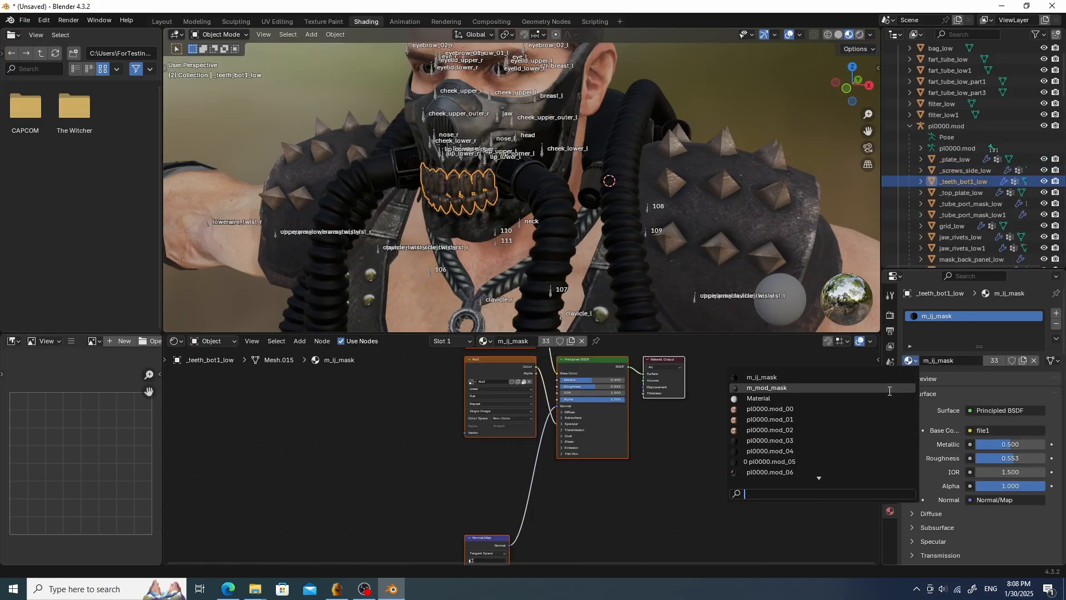
left_click(886, 388)
- Assign the m_mod_mask material to the _top_plate_low and _tube_port_mask_low meshes
left_click(964, 192)
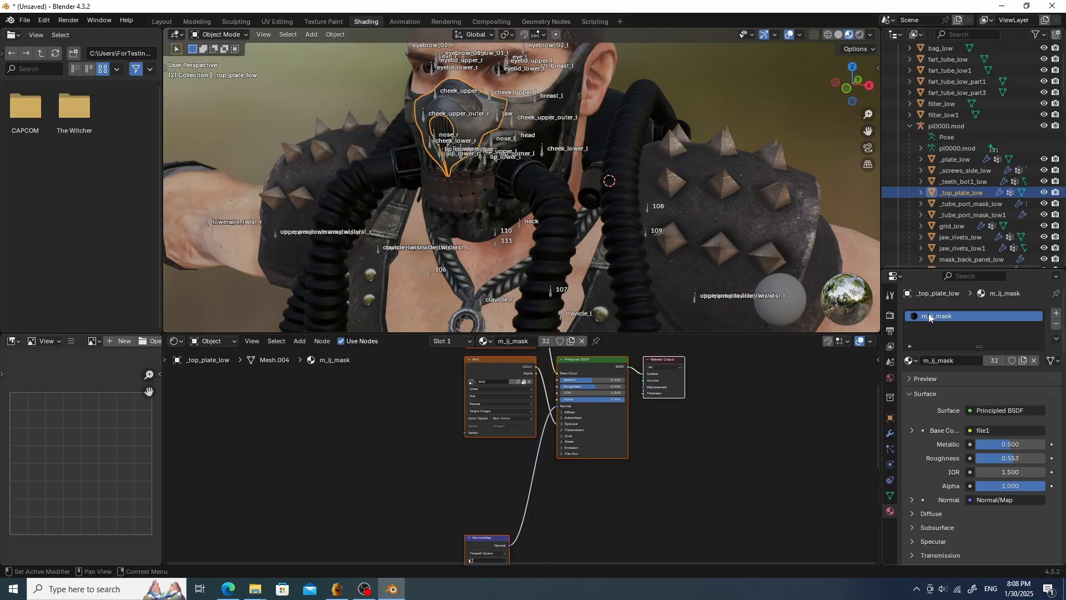
left_click(913, 360)
left_click(885, 389)
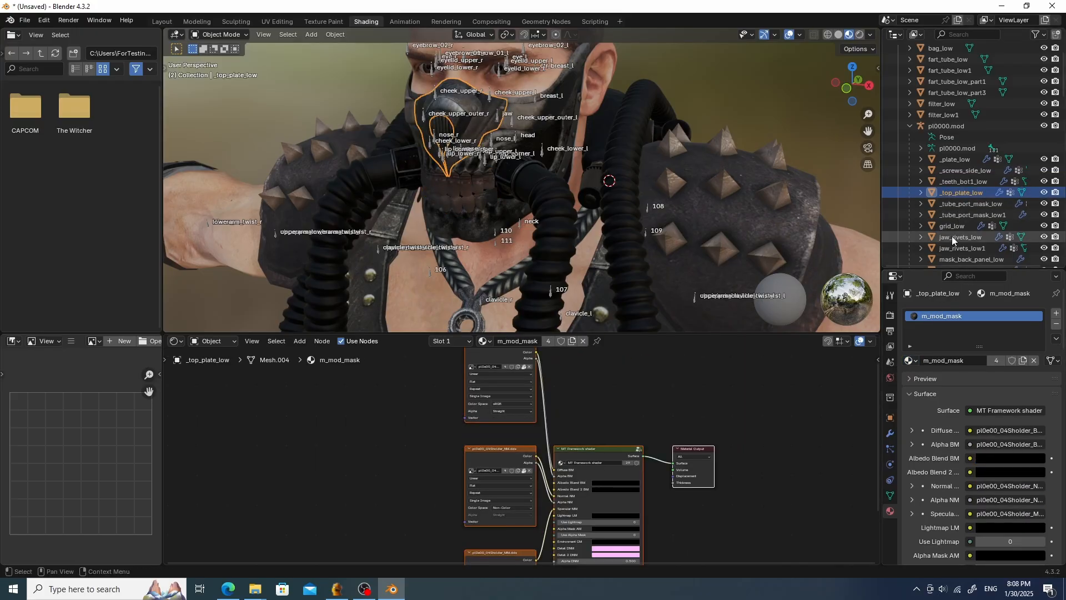
left_click(967, 204)
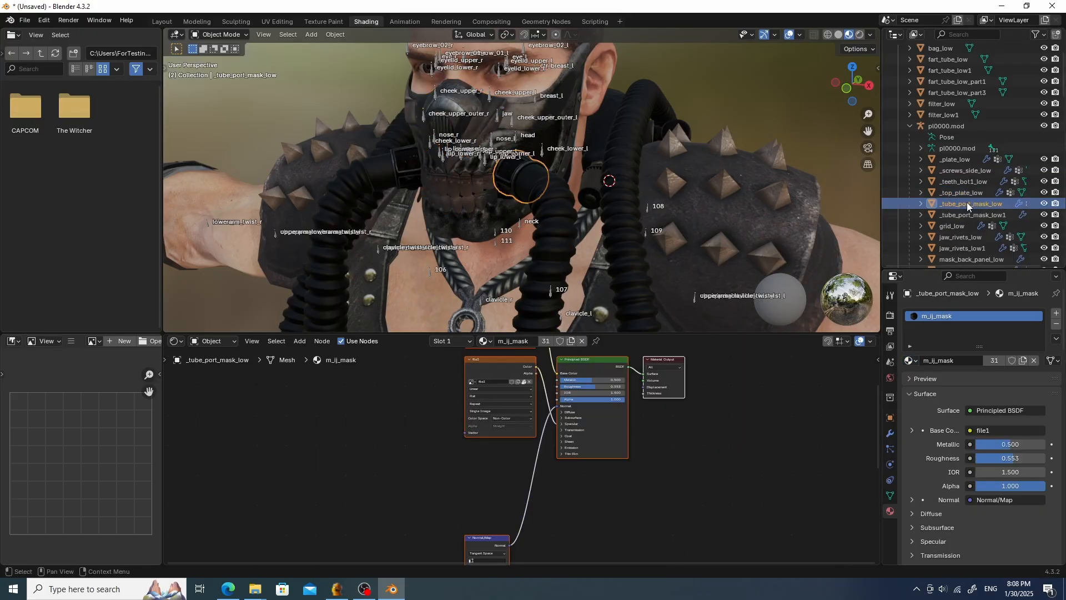
left_click(914, 360)
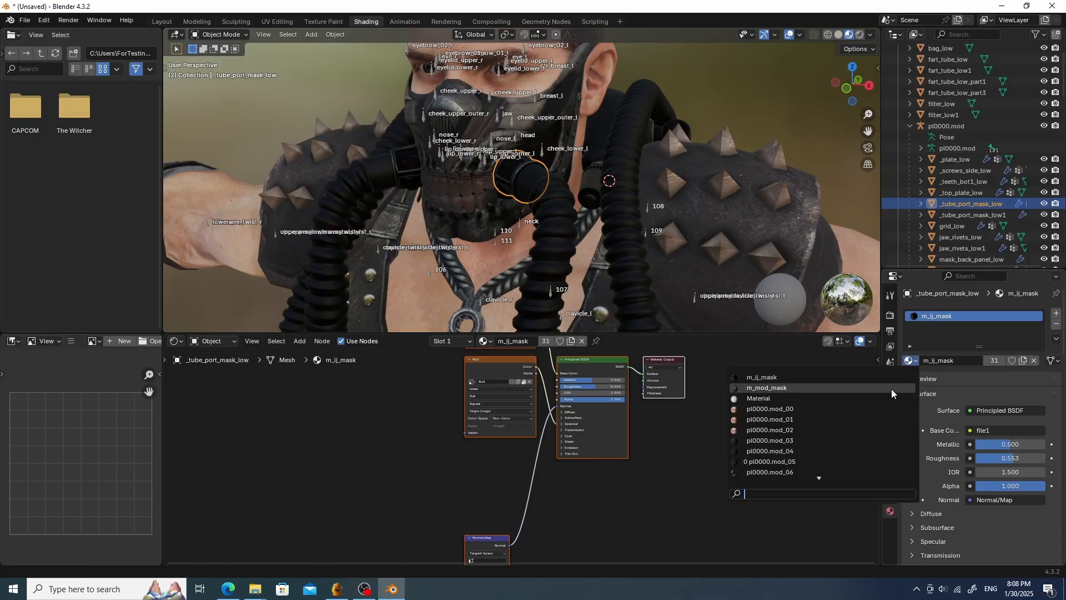
left_click(891, 388)
- Assign the m_mod_mask material to the _tube_port_mask_low1 and grid_low meshes
left_click(960, 215)
left_click(915, 361)
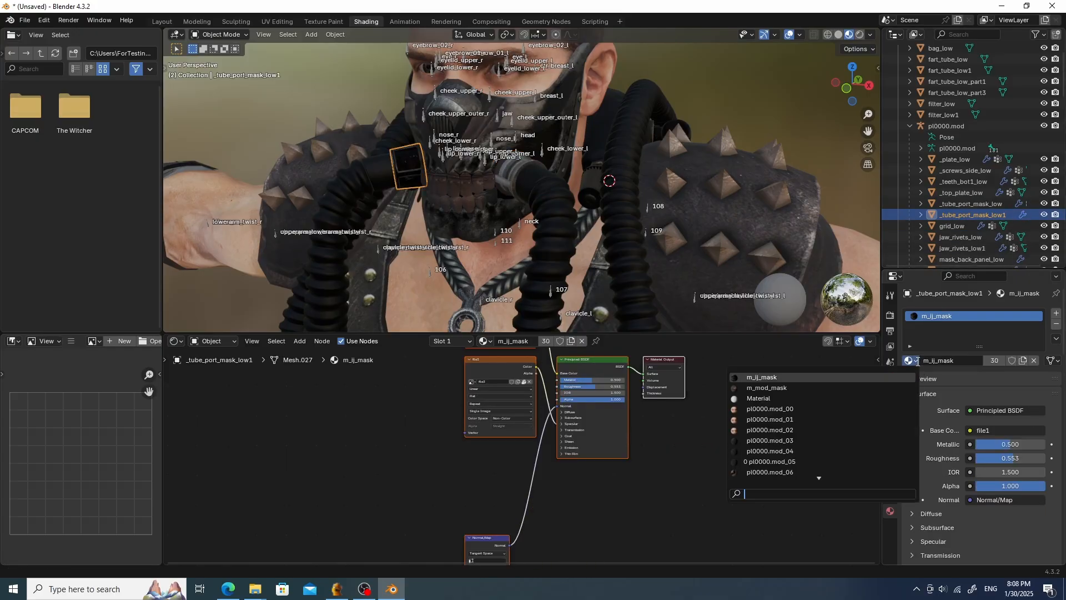
left_click(766, 388)
left_click(958, 225)
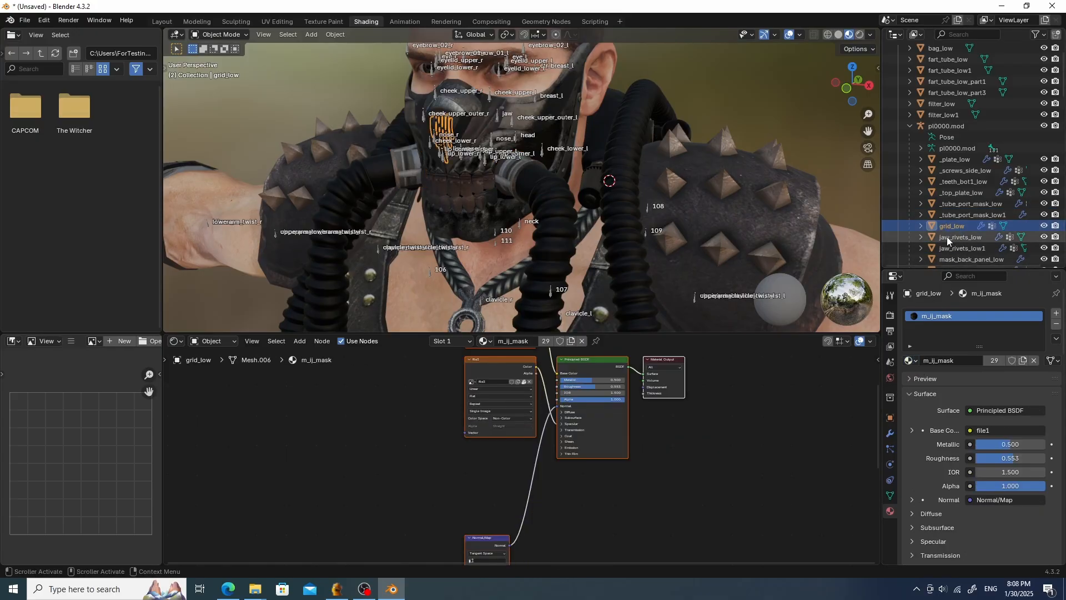
left_click(912, 360)
left_click(767, 388)
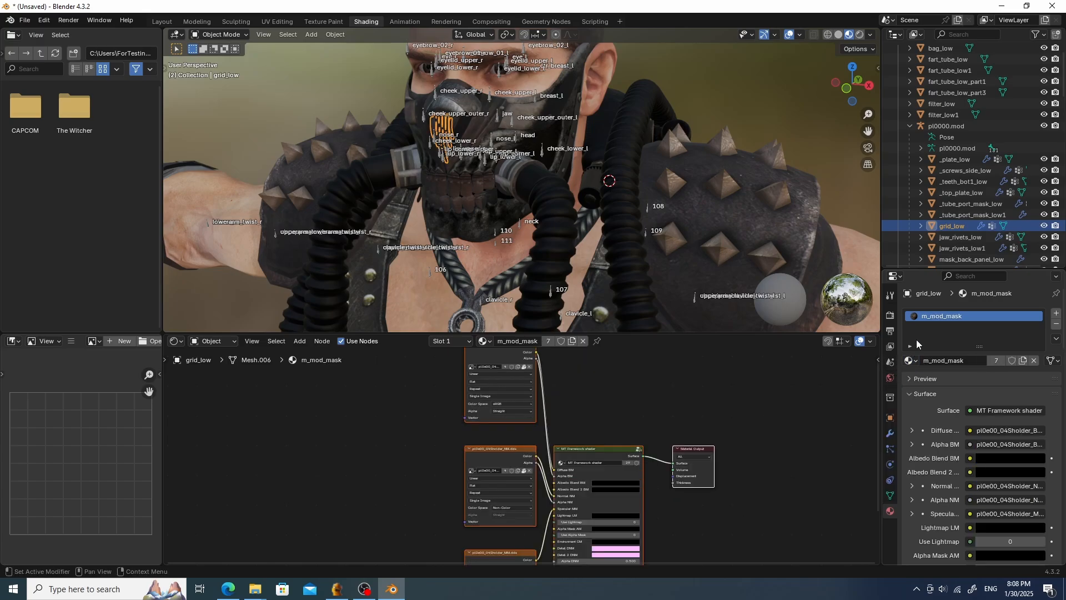
- Assign the m_mod_mask material to the jaw_rivets_low and jaw_rivets_low1 meshes
left_click(967, 236)
scroll(968, 235, "down", 2)
left_click(912, 360)
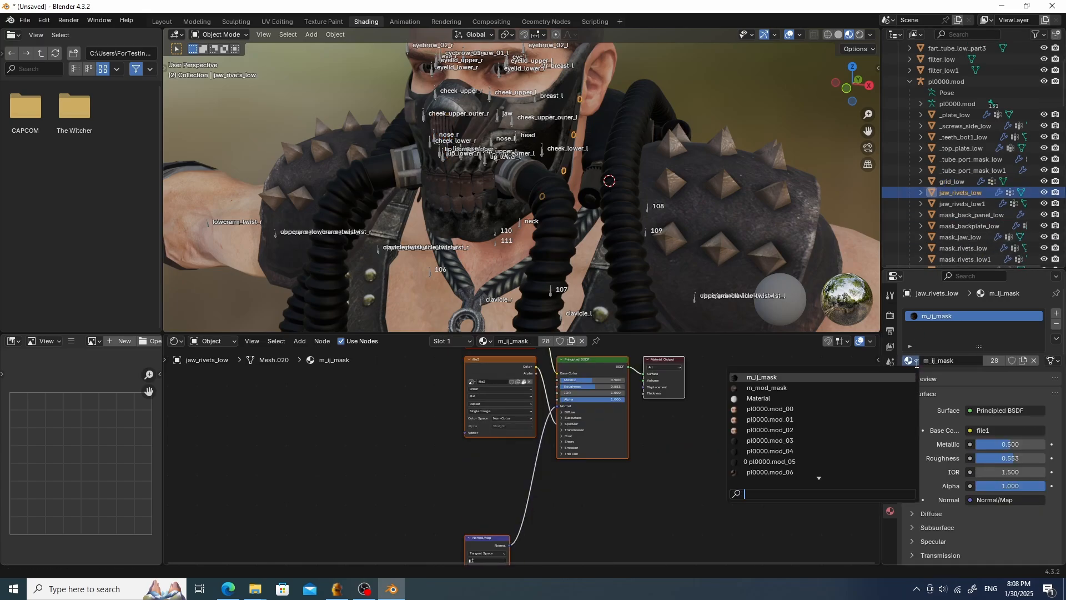
left_click(766, 388)
left_click(962, 203)
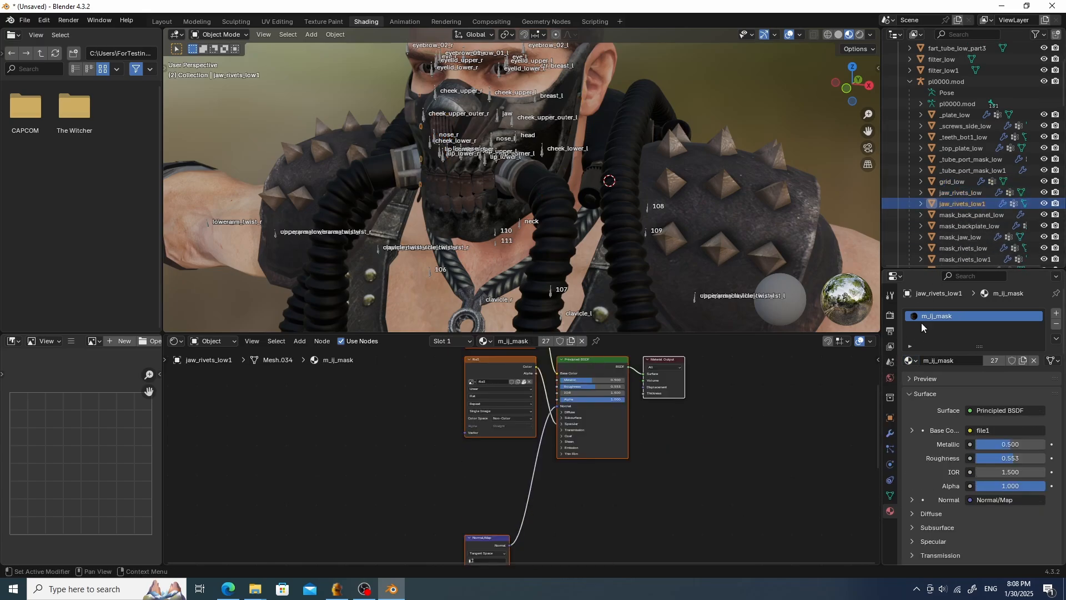
left_click(918, 361)
left_click(767, 387)
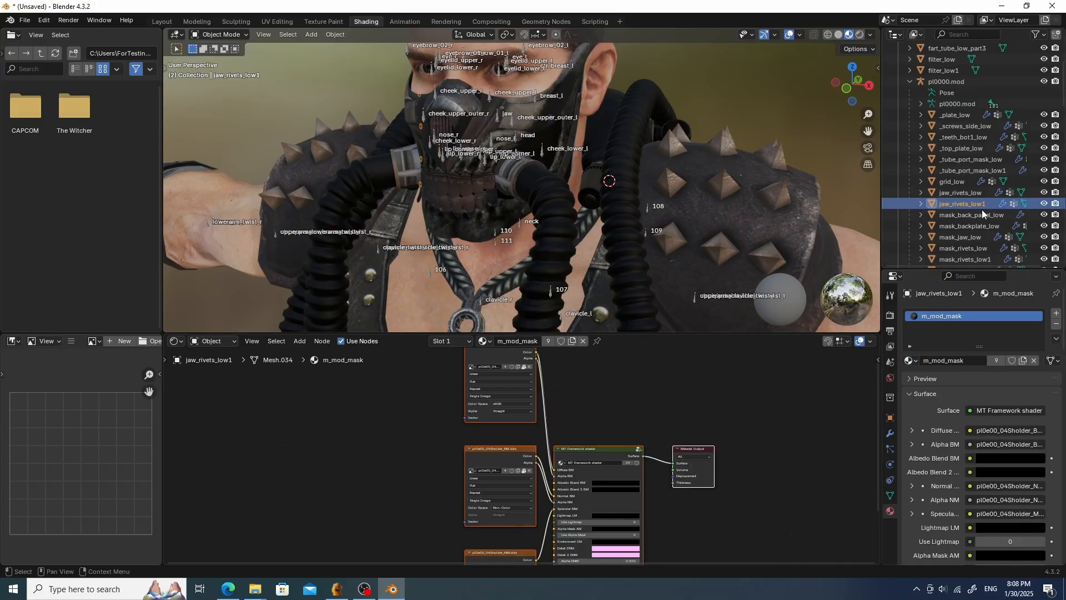
- Assign the m_mod_mask material to the mask_back_panel_low and mask_backplate_low meshes
left_click(971, 215)
left_click(911, 361)
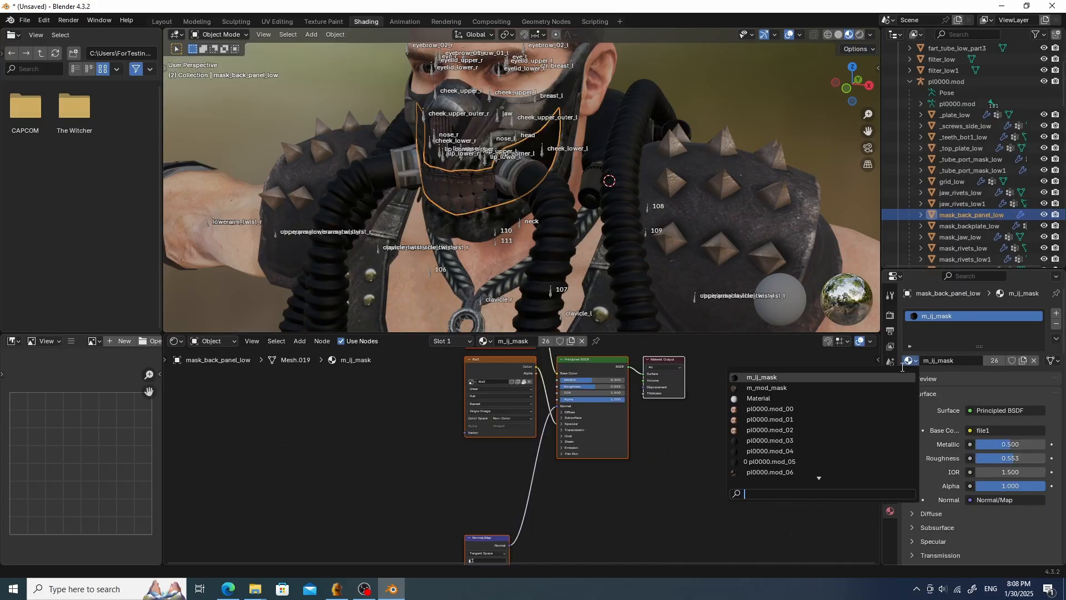
left_click(766, 388)
left_click(981, 226)
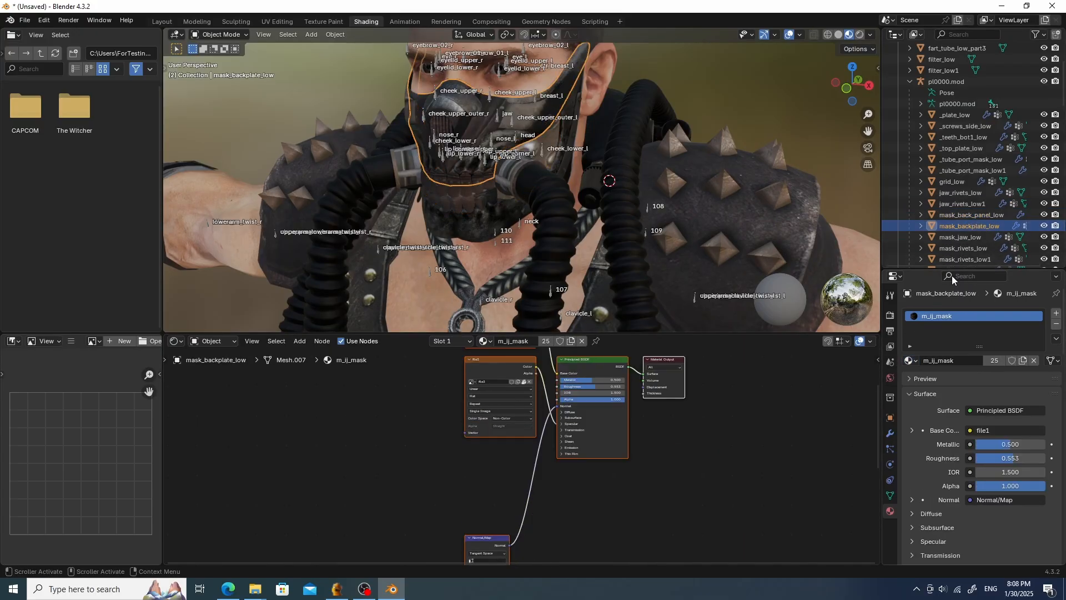
left_click(911, 361)
left_click(766, 388)
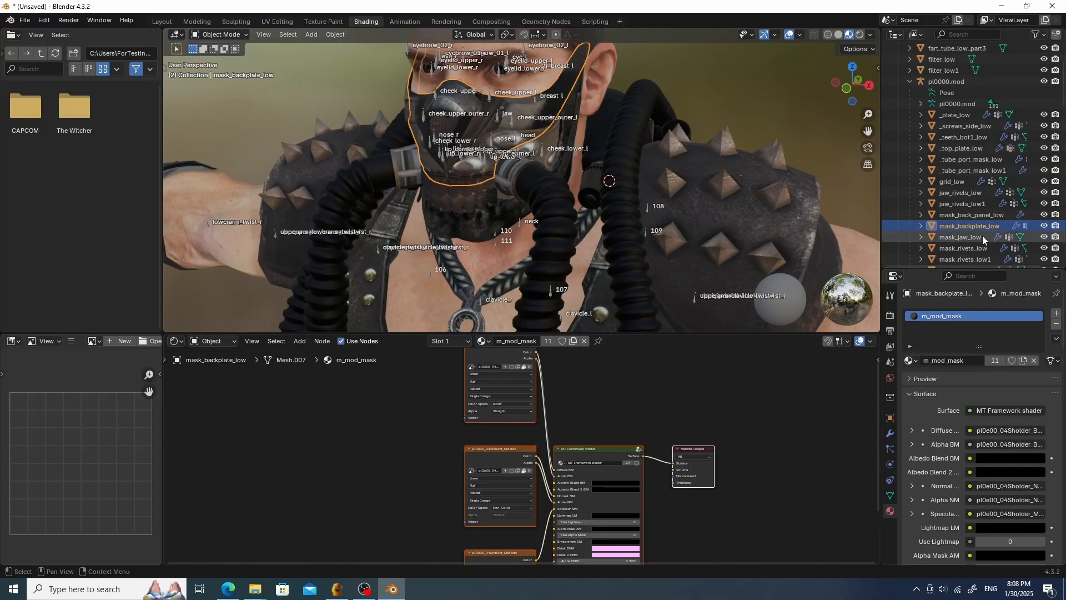
- Assign the m_mod_mask material to the mask_jaw_low and mask_rivets_low meshes
left_click(981, 237)
scroll(981, 239, "down", 2)
left_click(911, 360)
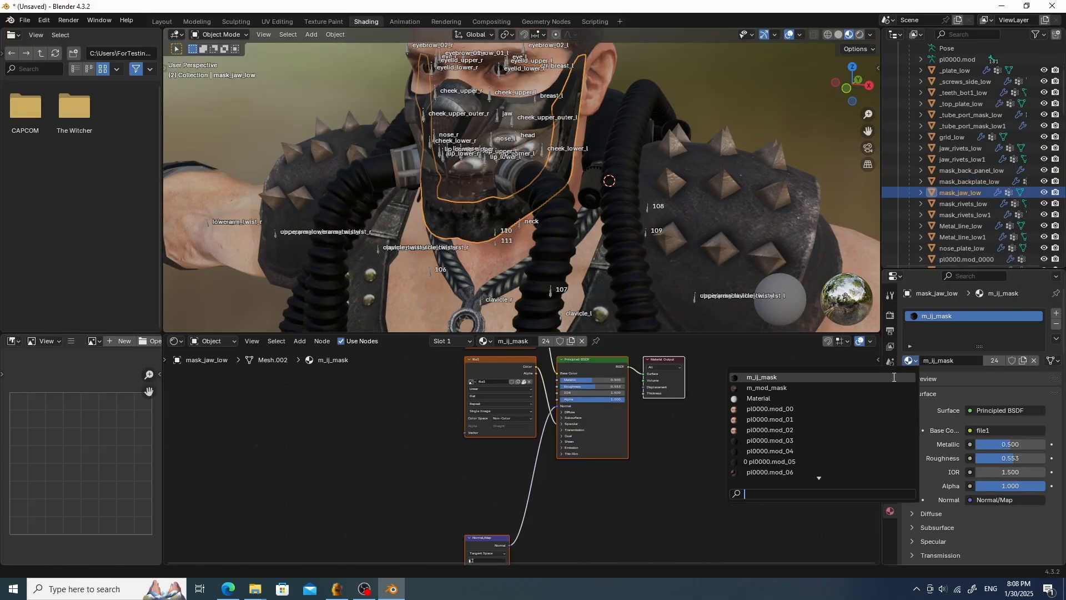
left_click(766, 387)
left_click(971, 204)
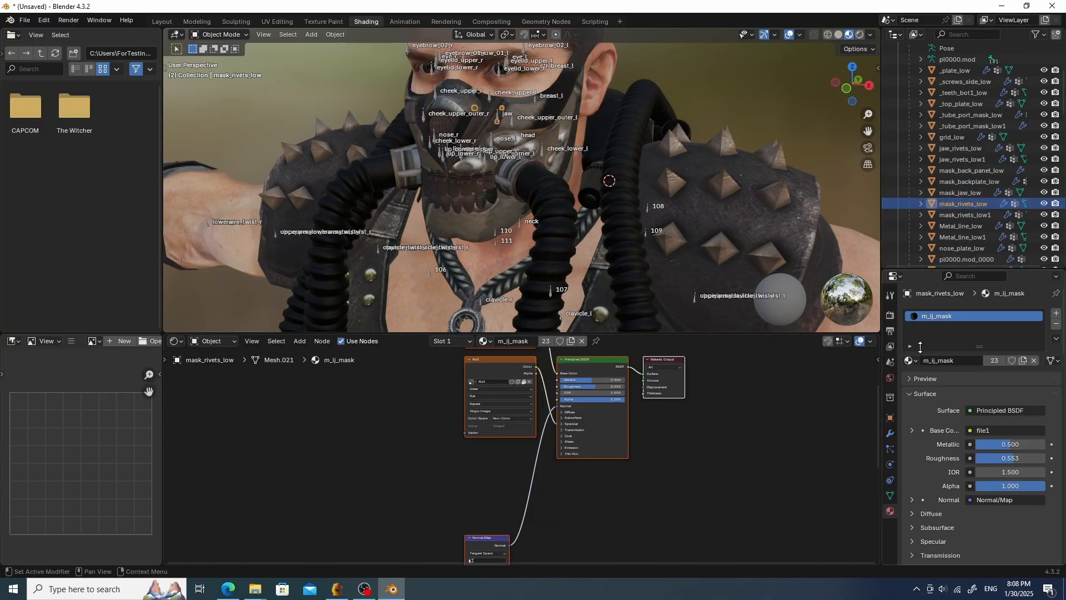
left_click(915, 361)
left_click(766, 387)
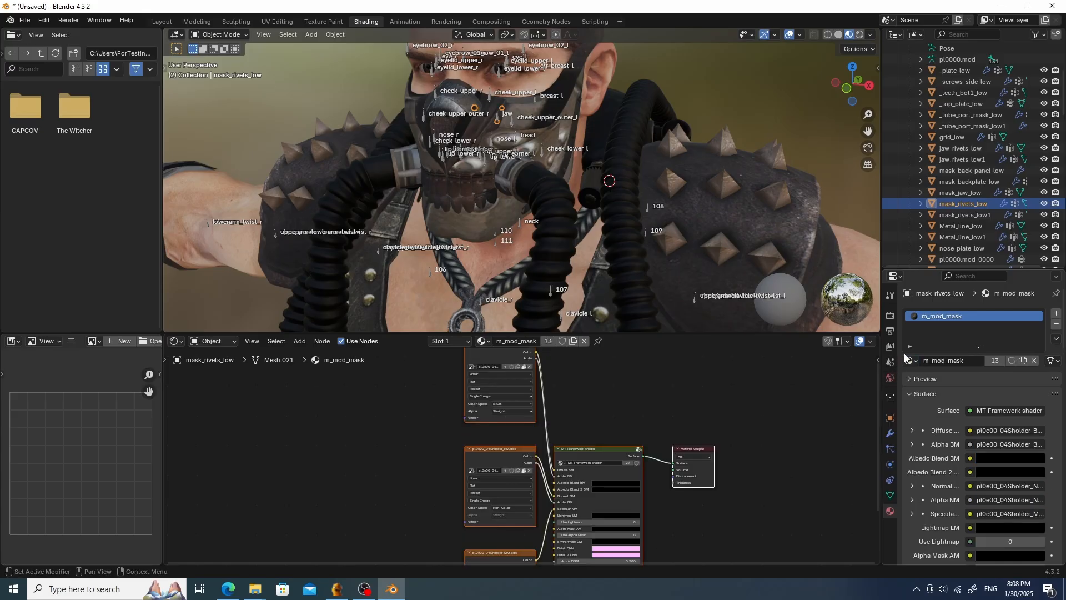
- Assign the m_mod_mask material to the mask_rivets_low1 and Metal_line_low meshes
left_click(978, 214)
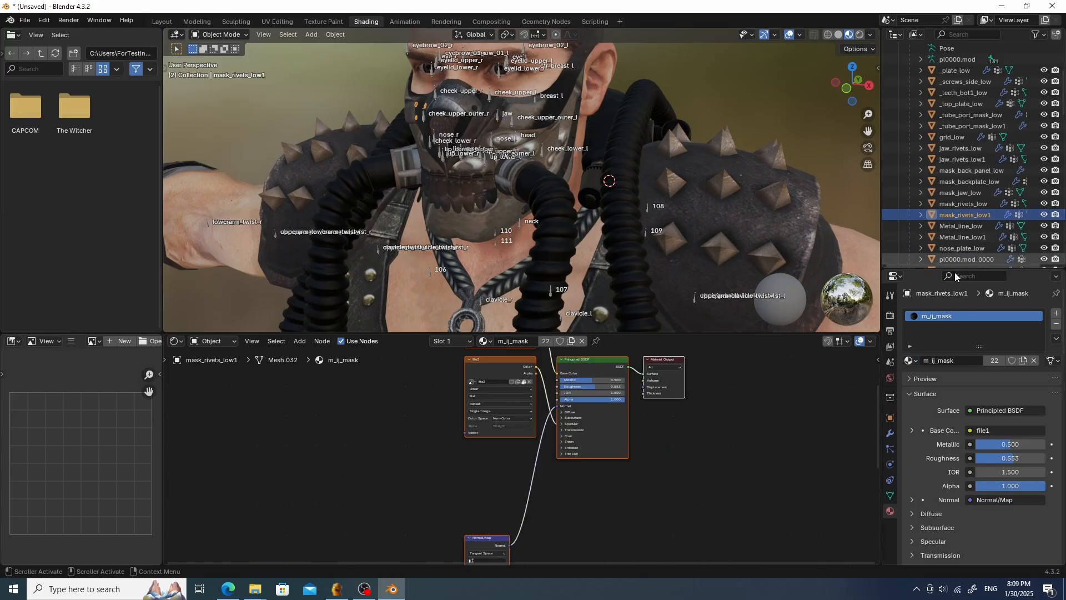
left_click(910, 361)
left_click(766, 388)
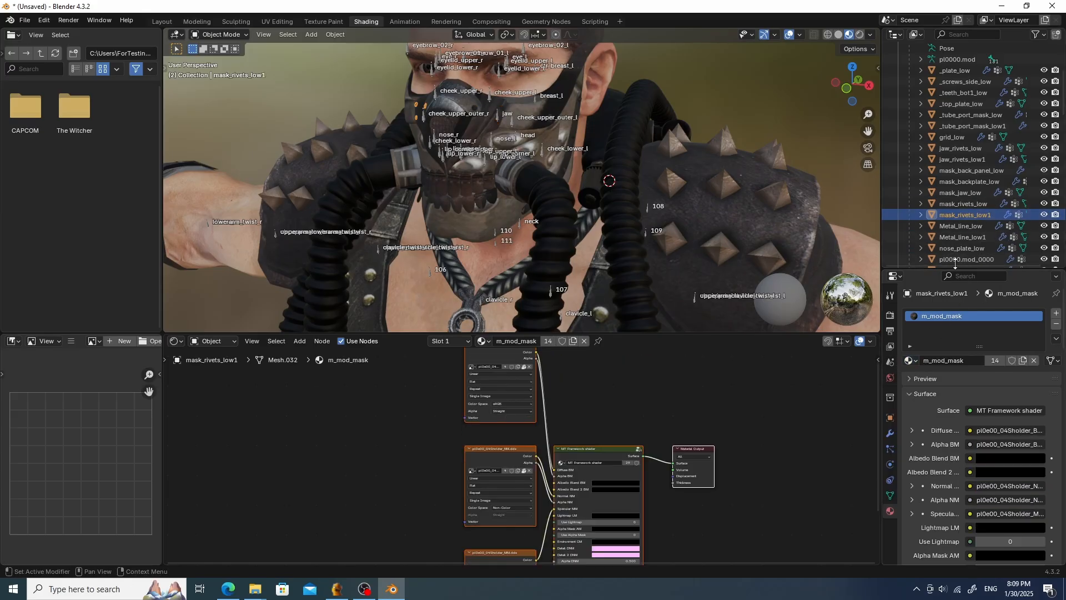
left_click(972, 225)
left_click(915, 361)
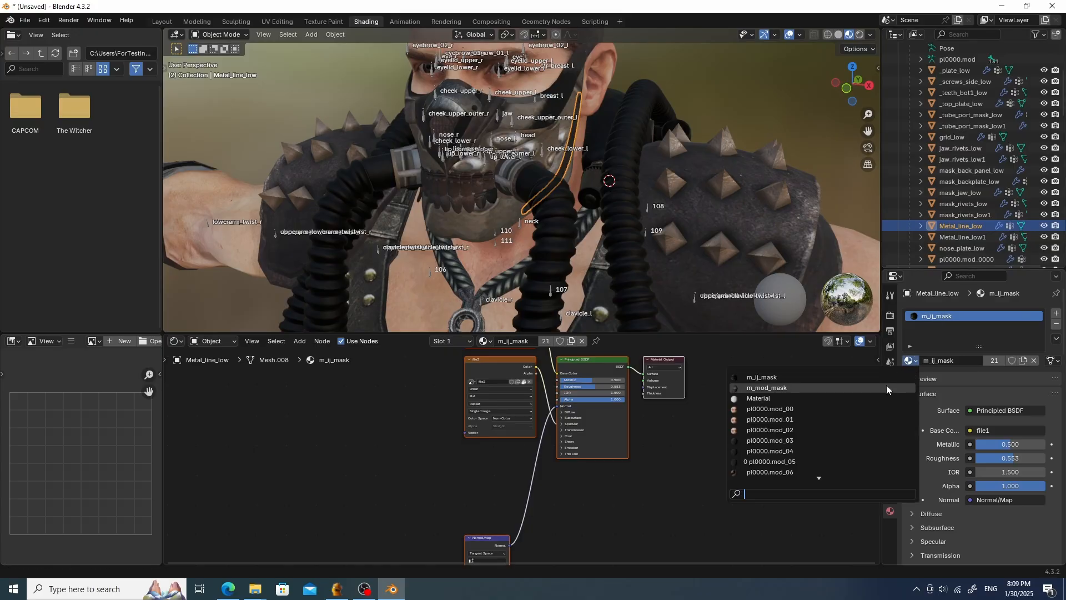
left_click(886, 385)
- Assign the m_mod_mask material to the Metal_line_low1 and nose_plate_low meshes
left_click(957, 238)
left_click(912, 362)
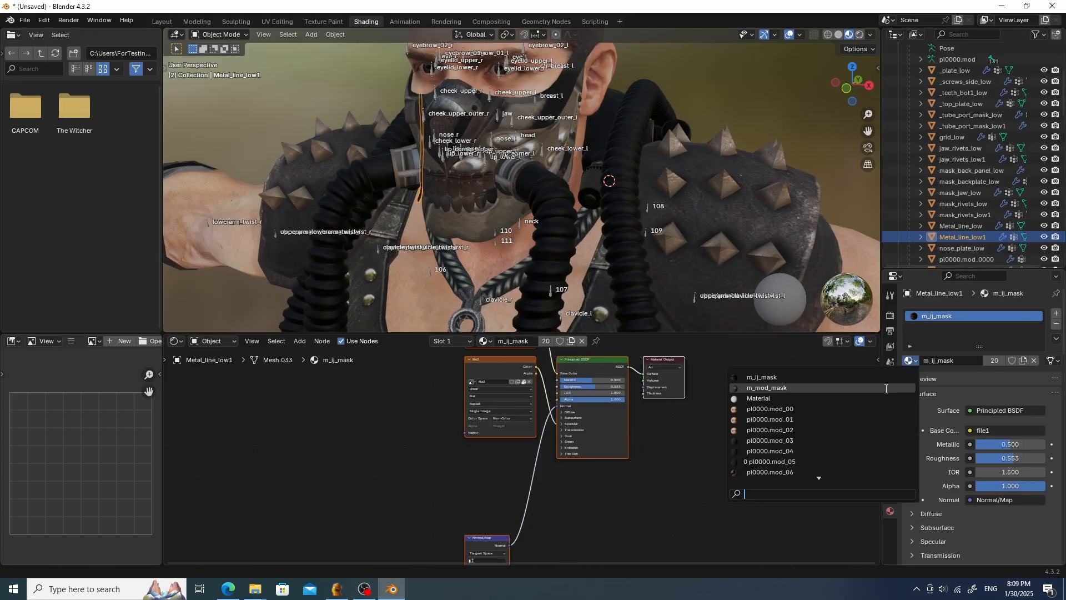
left_click(886, 388)
left_click(955, 250)
scroll(955, 254, "down", 2)
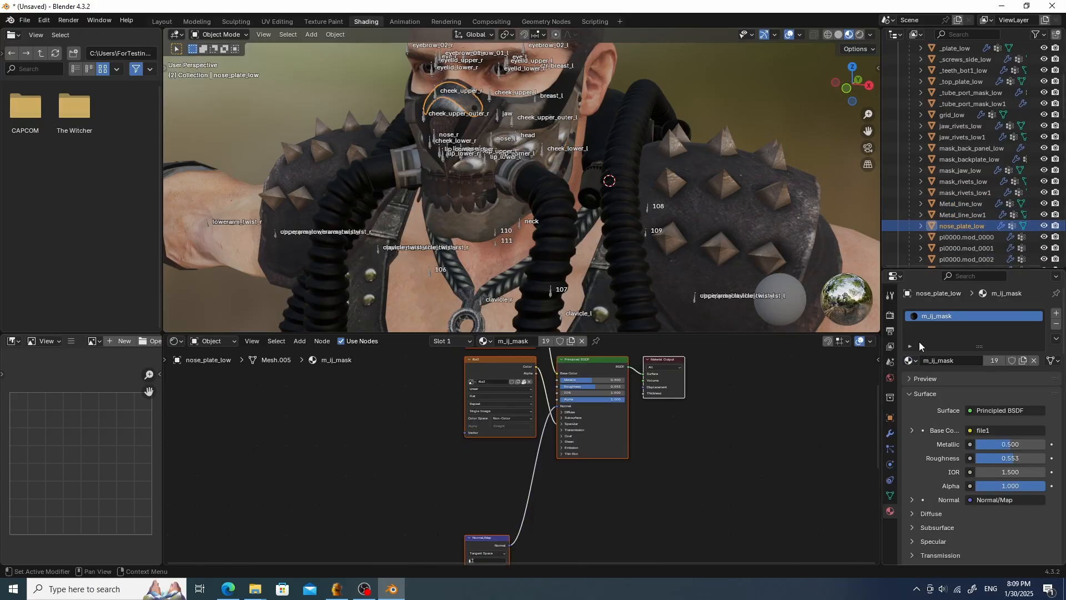
left_click(910, 361)
left_click(896, 390)
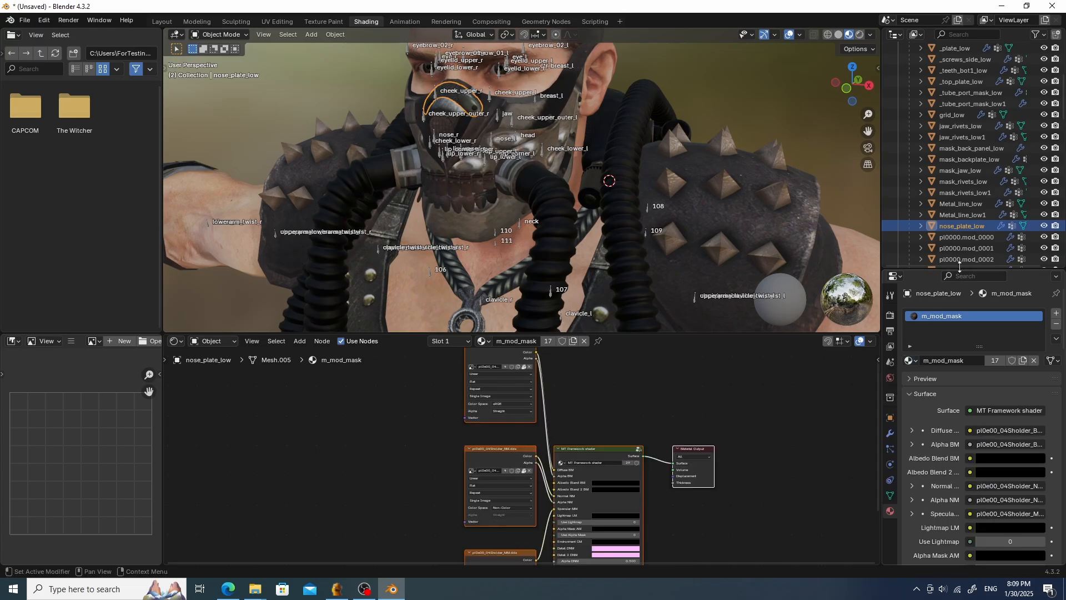
- Switch to the Layout workspace and export the pl0000.mod model with Albam's Export
middle_click_drag(534, 210, 704, 194)
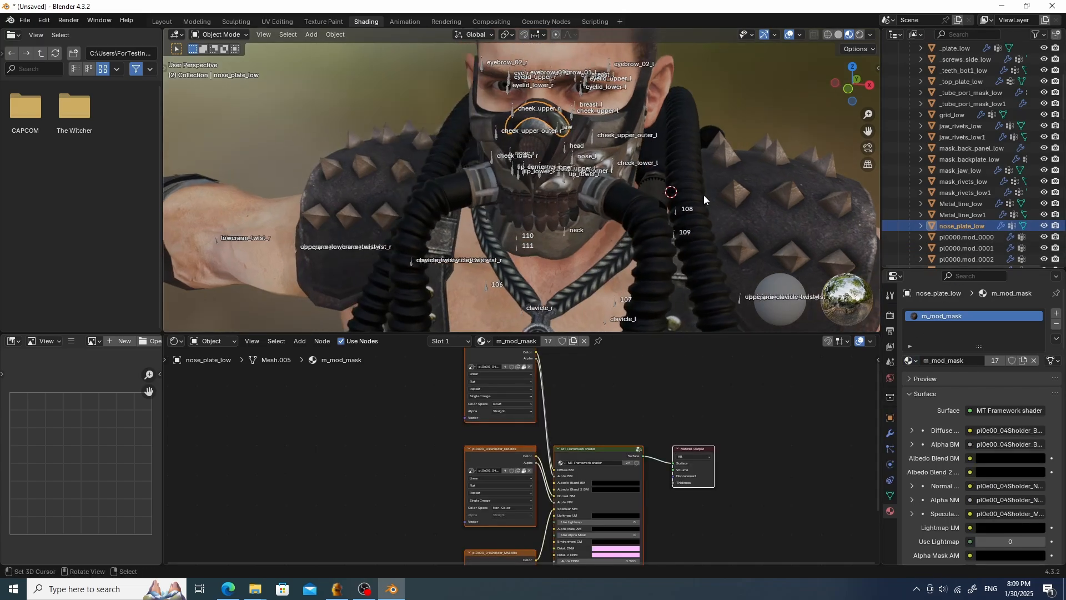
left_click(163, 22)
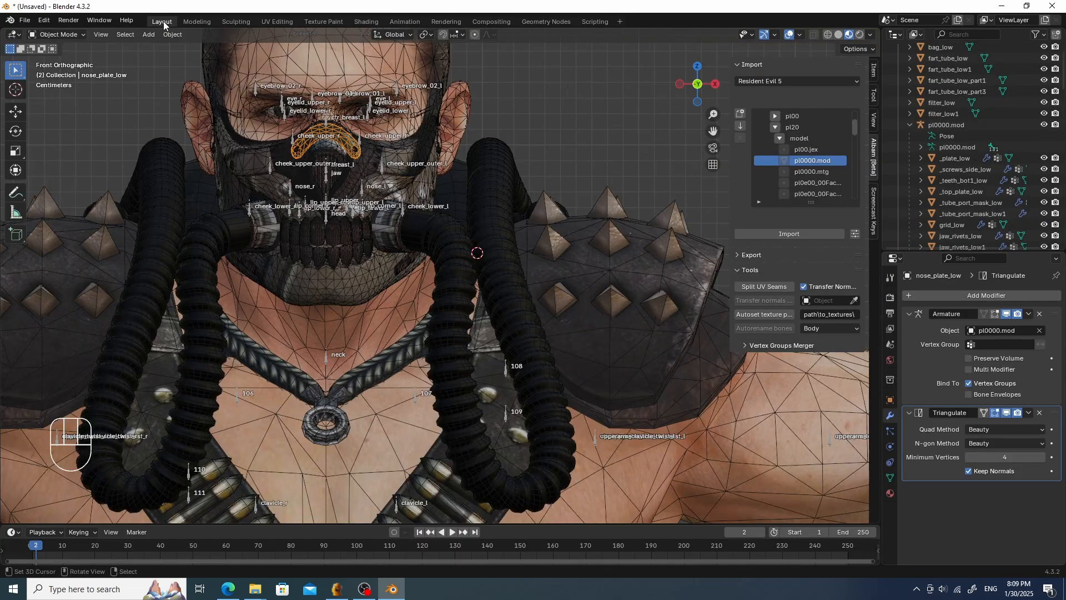
scroll(448, 104, "down", 1)
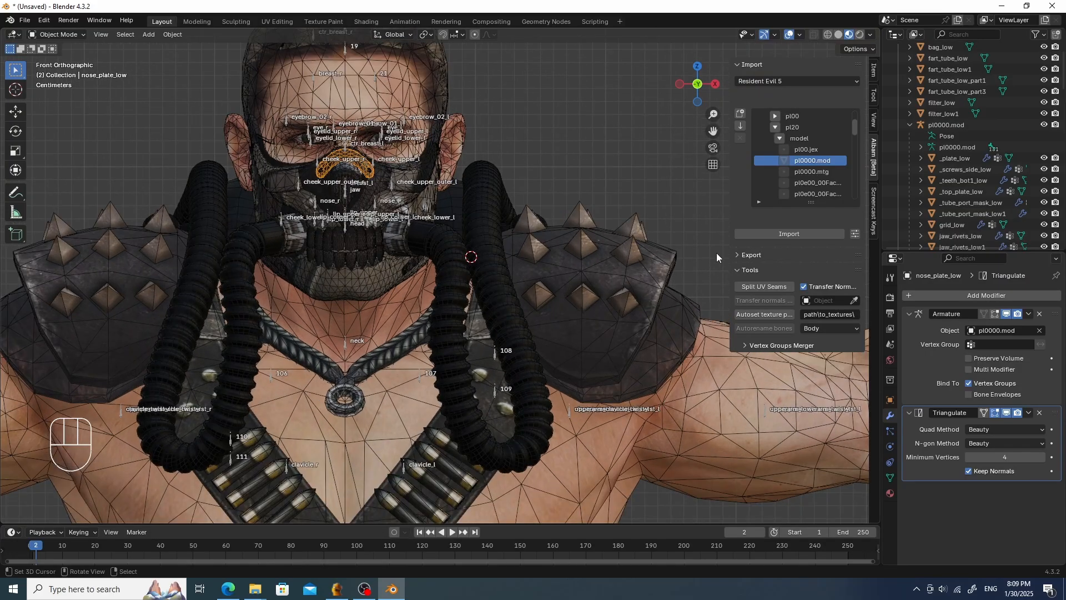
left_click(751, 255)
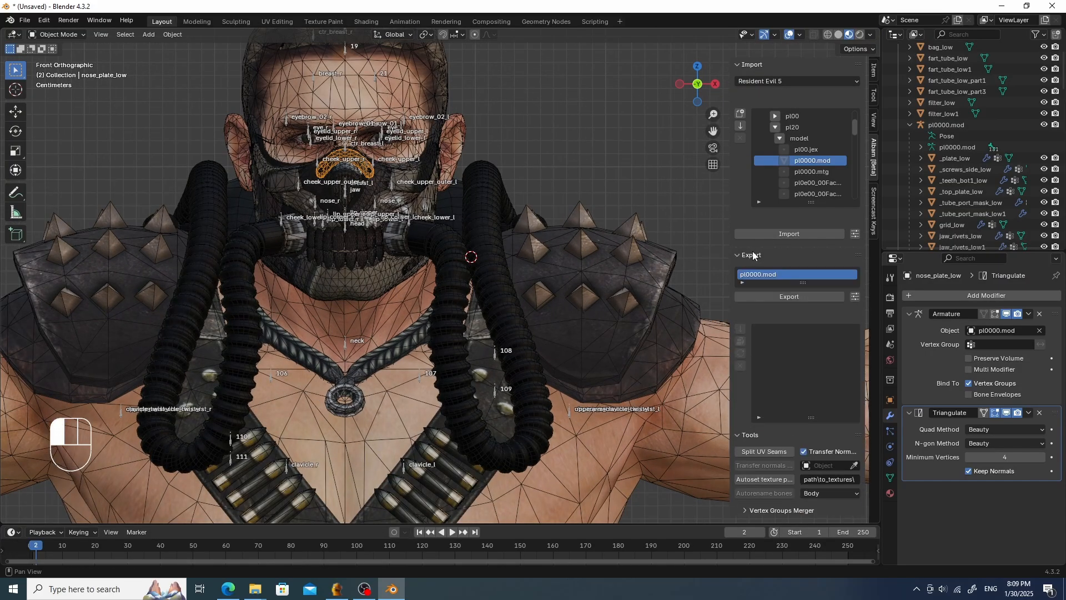
left_click(784, 297)
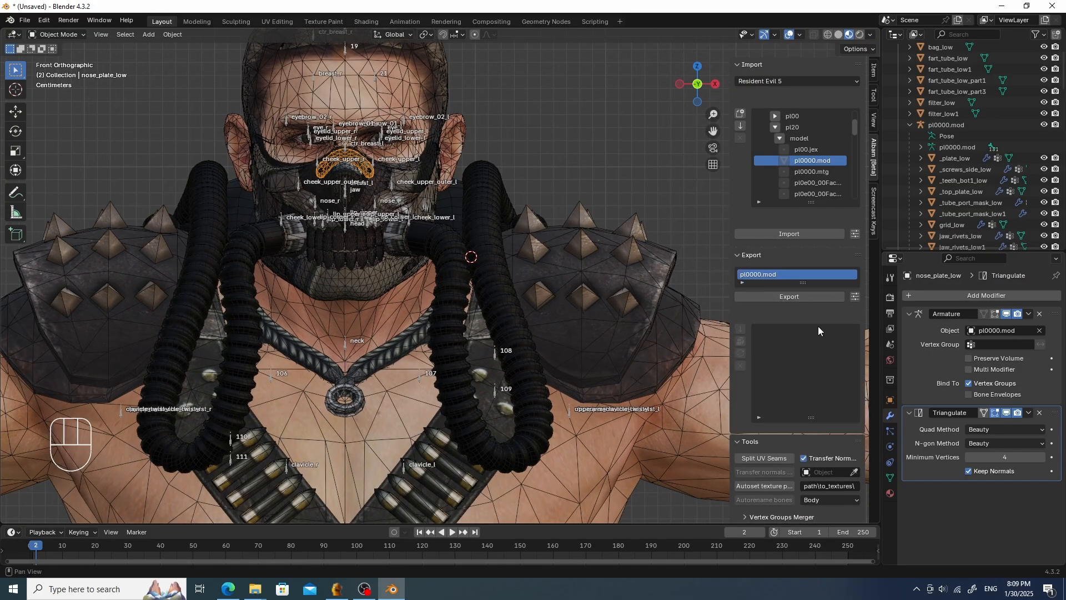
- Run the export, then minimize Blender, the mod manager and the browser to reach the modmanager folder
left_click(805, 298)
left_click(1002, 6)
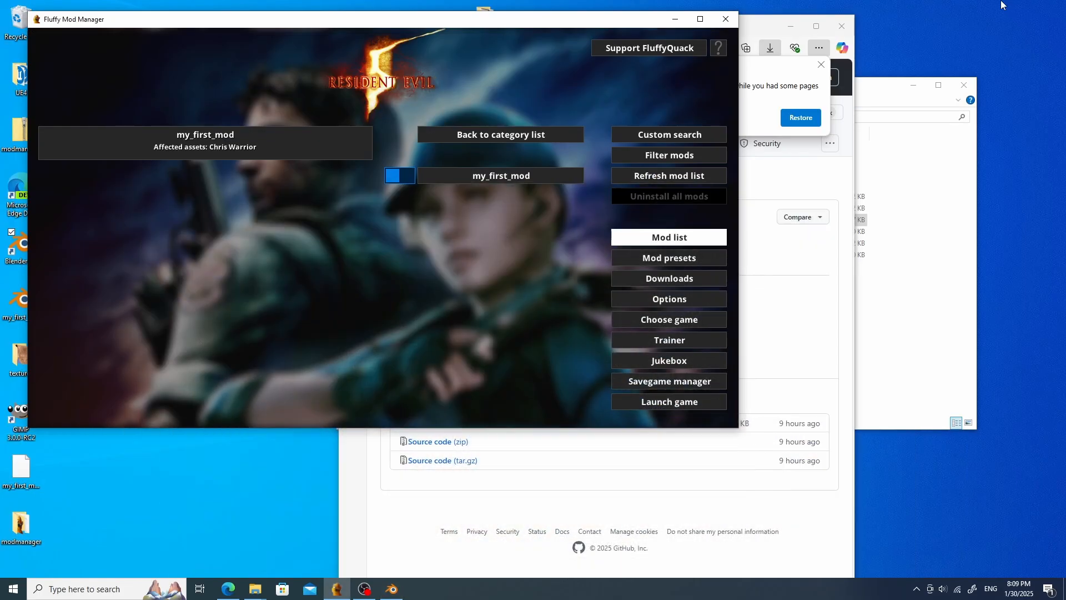
left_click(677, 19)
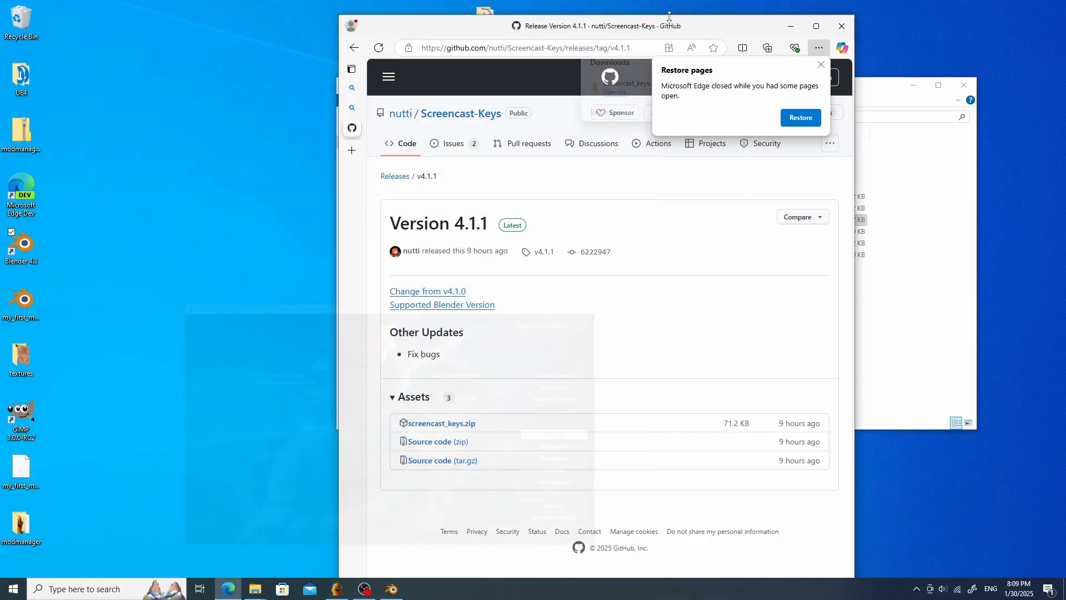
left_click(795, 23)
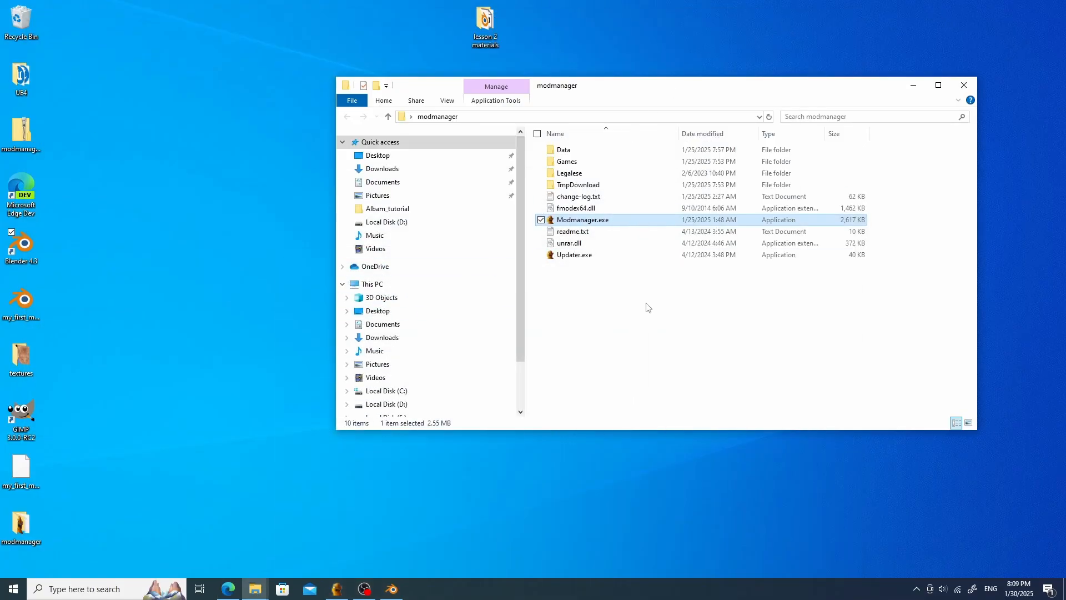
- Open Games\RE5\Mods and create a new folder named my_second_mod
double_click(597, 169)
double_click(586, 152)
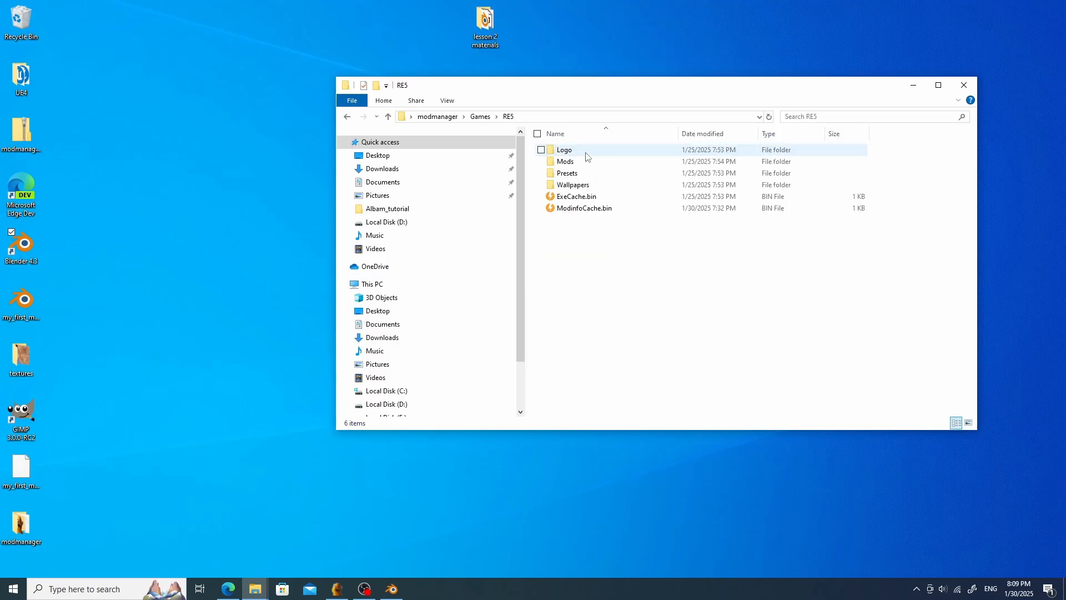
double_click(580, 161)
right_click(567, 181)
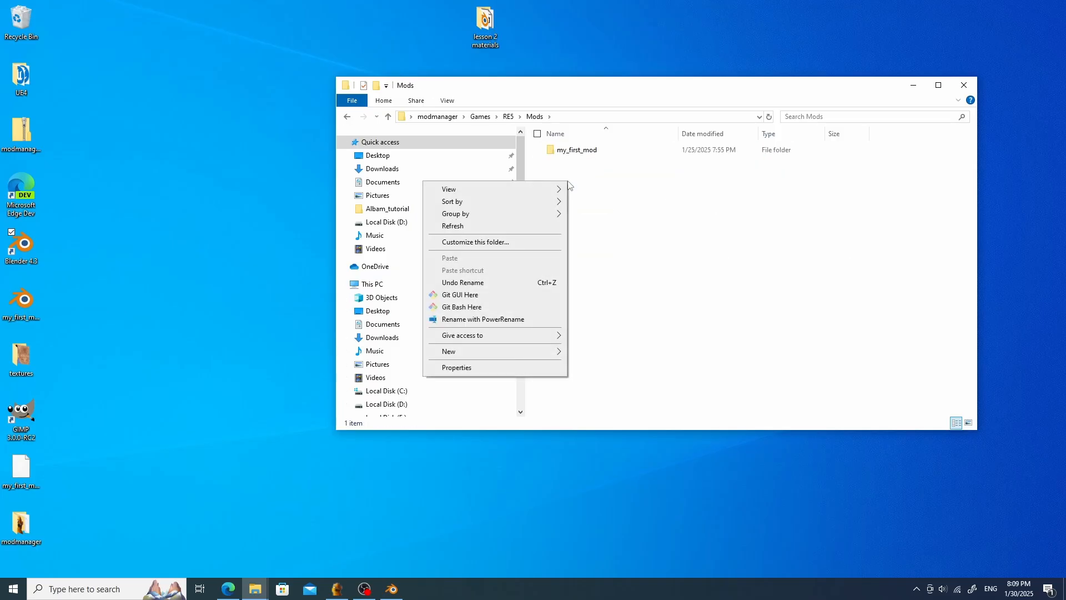
mouse_move(499, 352)
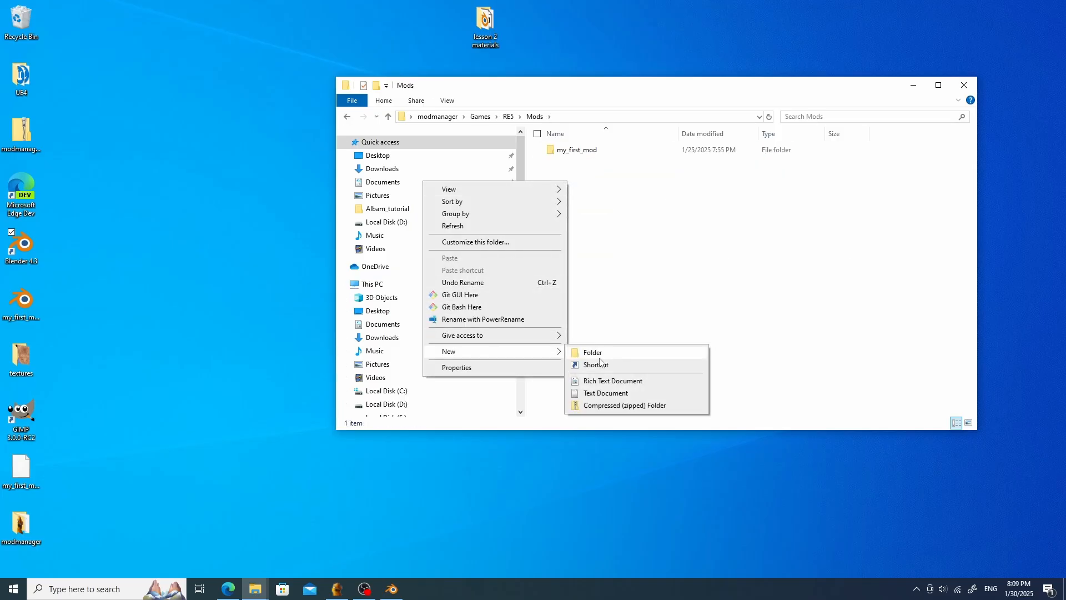
left_click(603, 358)
type("mu")
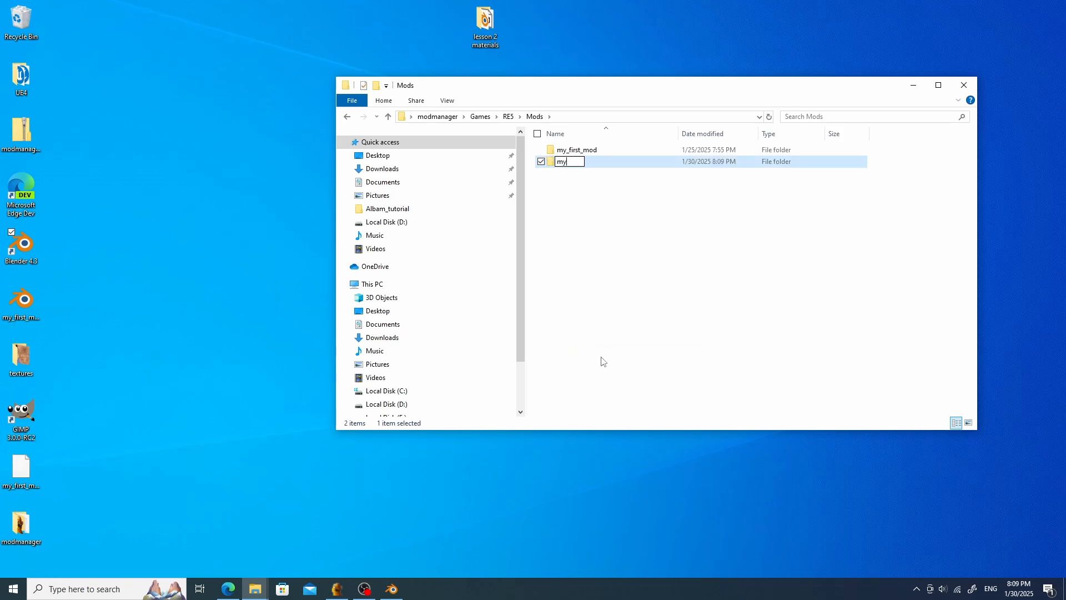
type("_second_mod")
key("Return")
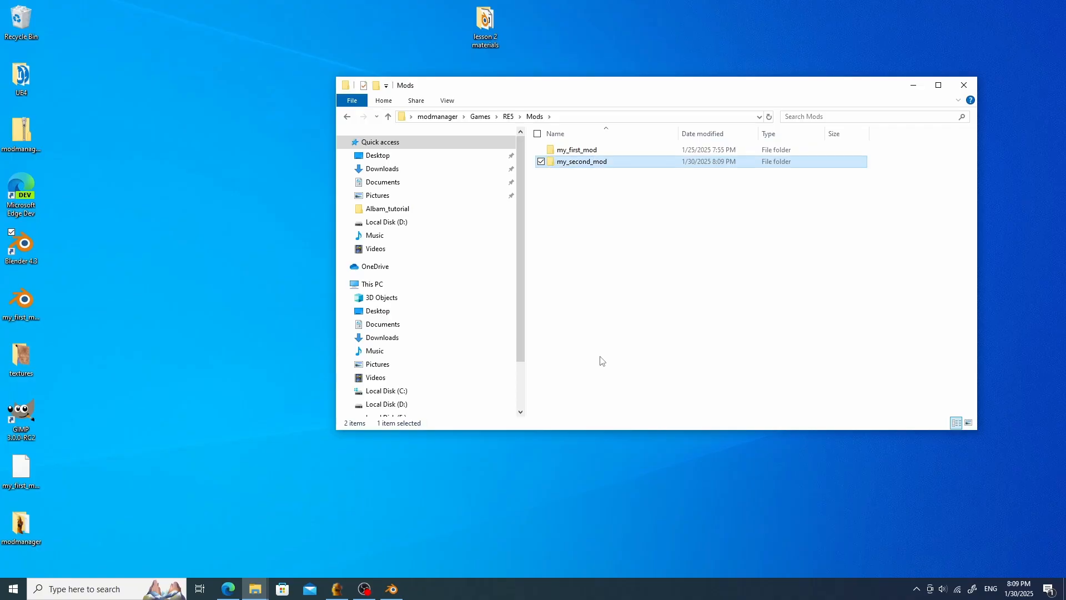
- Open my_first_mod's nativePC_MT\Image\Archive folder and copy the nativePC_MT\Image\Archive part of its path
double_click(577, 150)
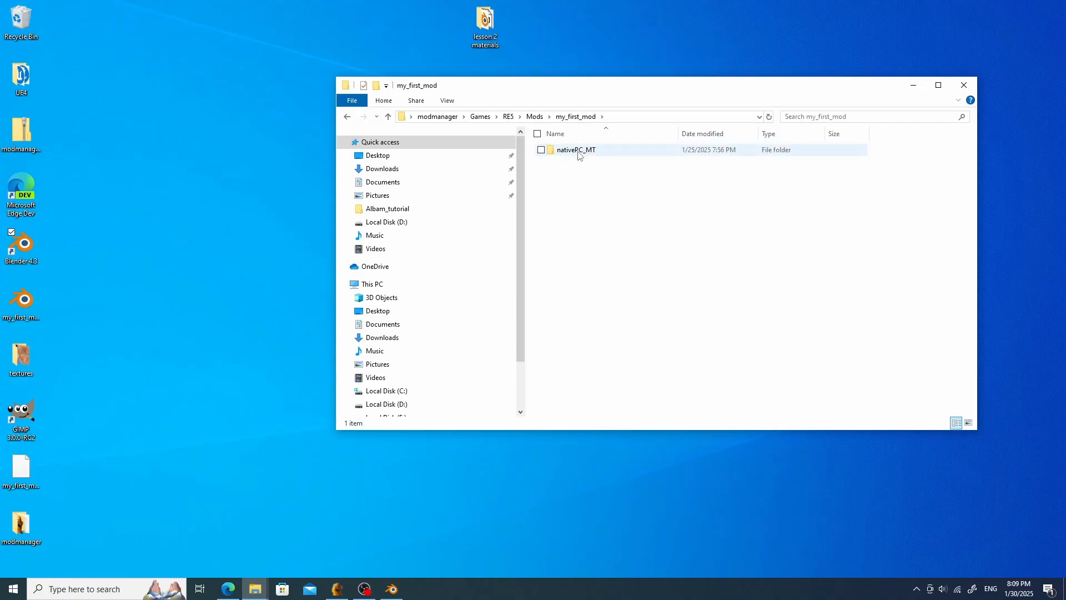
double_click(580, 151)
double_click(577, 151)
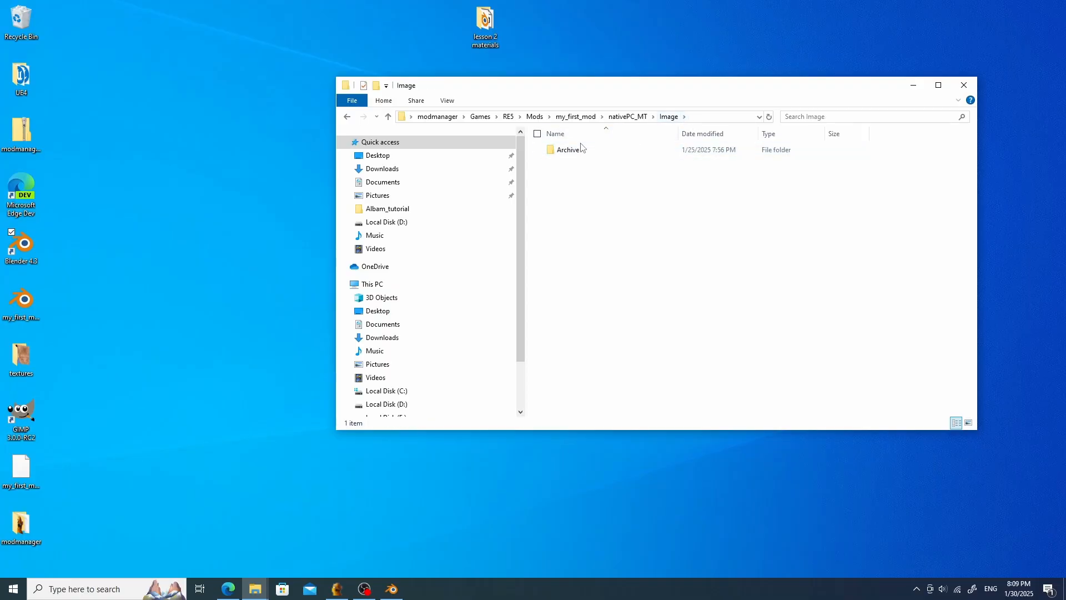
double_click(583, 151)
left_click(720, 116)
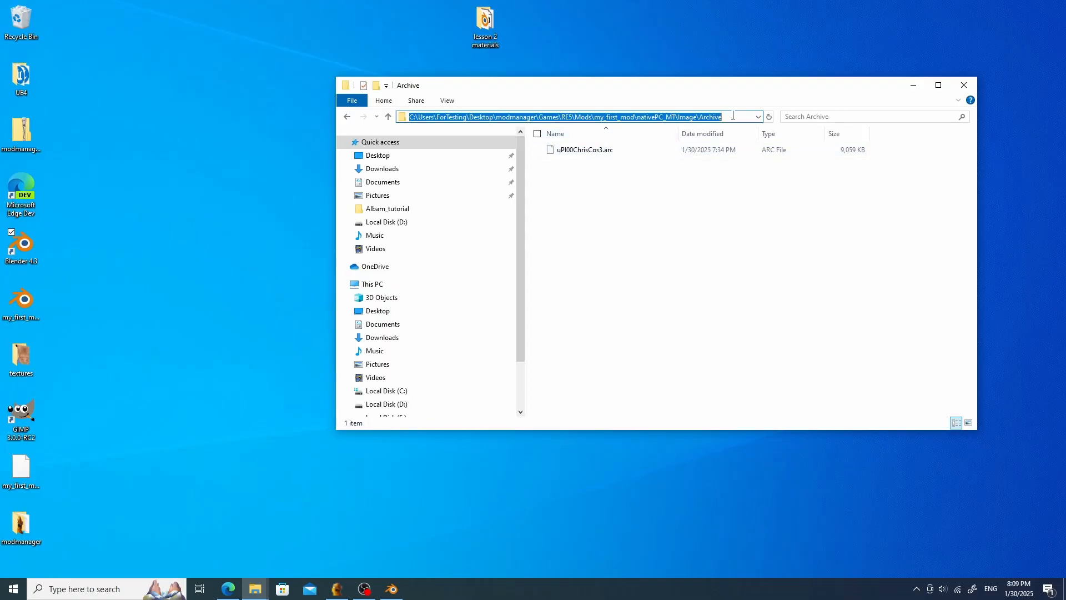
left_click_drag(733, 115, 640, 115)
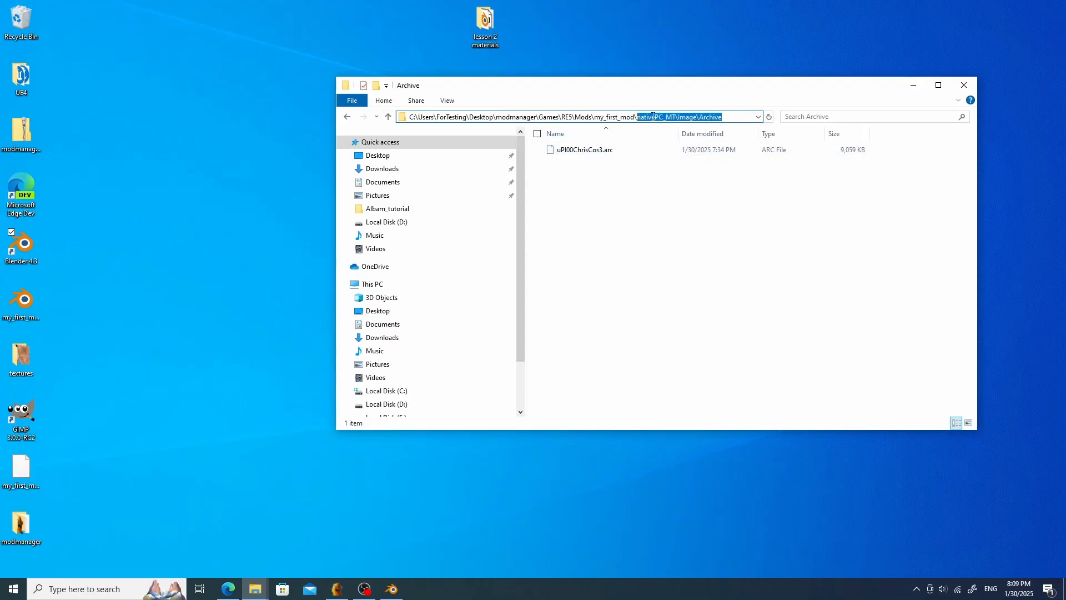
right_click(507, 116)
left_click(582, 152)
left_click(683, 257)
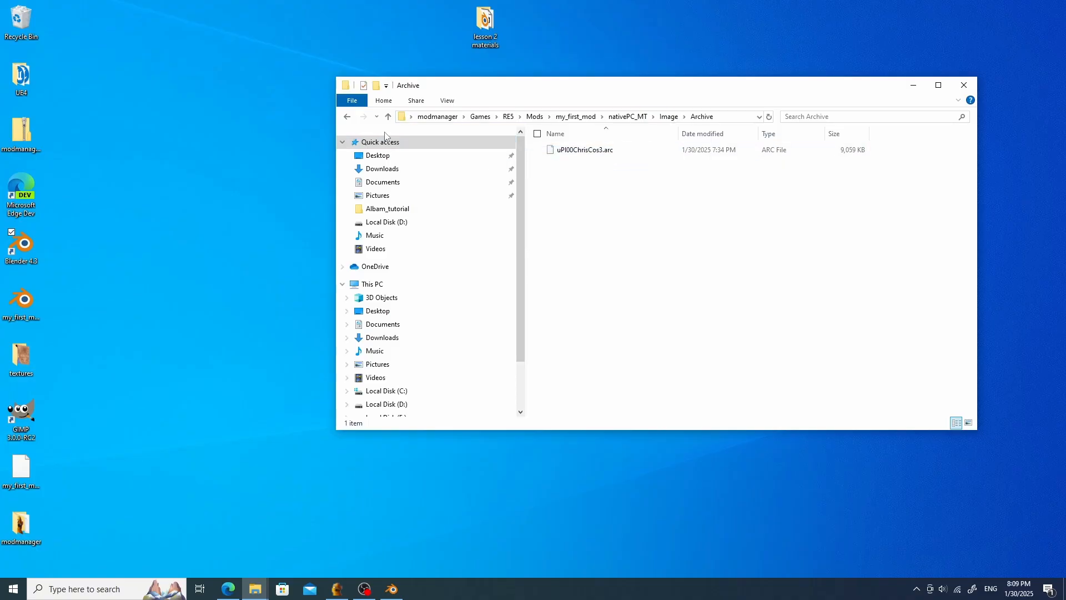
- Navigate into my_second_mod and open a command prompt there by entering cmd as the folder path
left_click(388, 116)
left_click(388, 116)
left_click(388, 116)
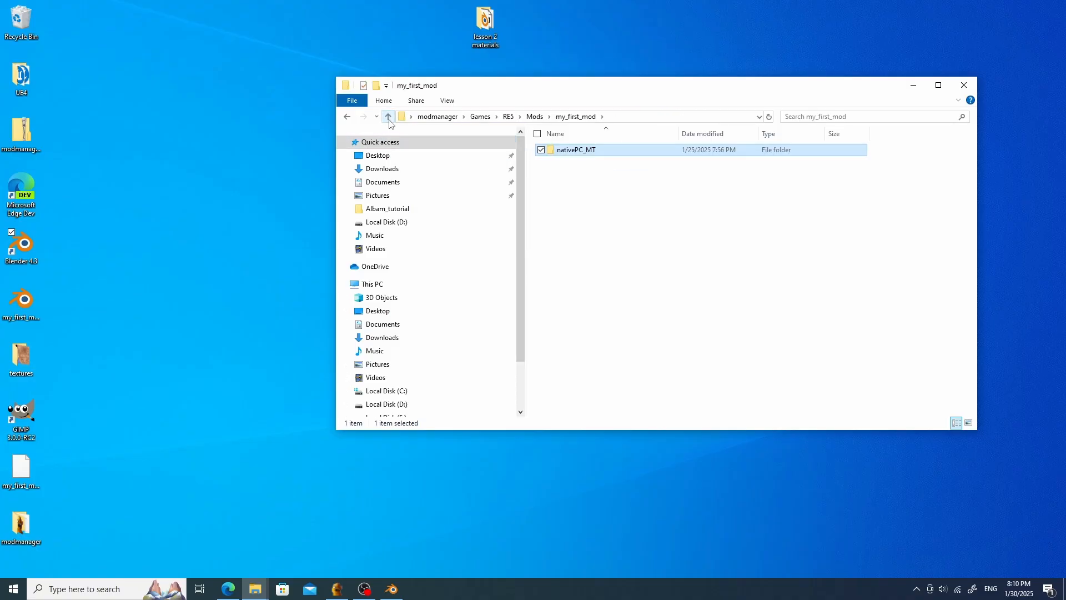
left_click(388, 116)
double_click(606, 162)
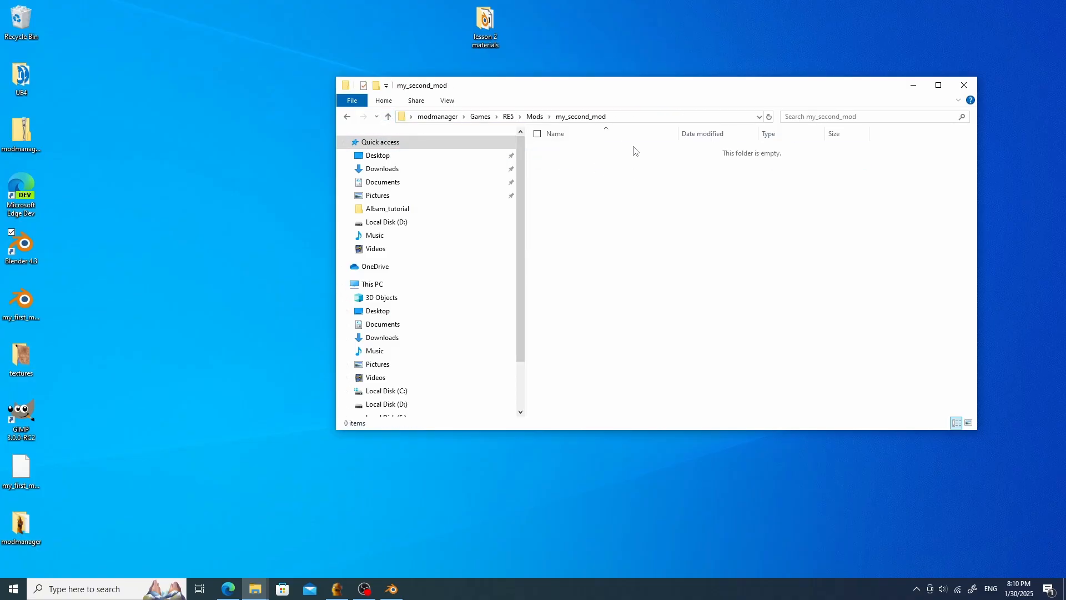
left_click(643, 119)
type("cm")
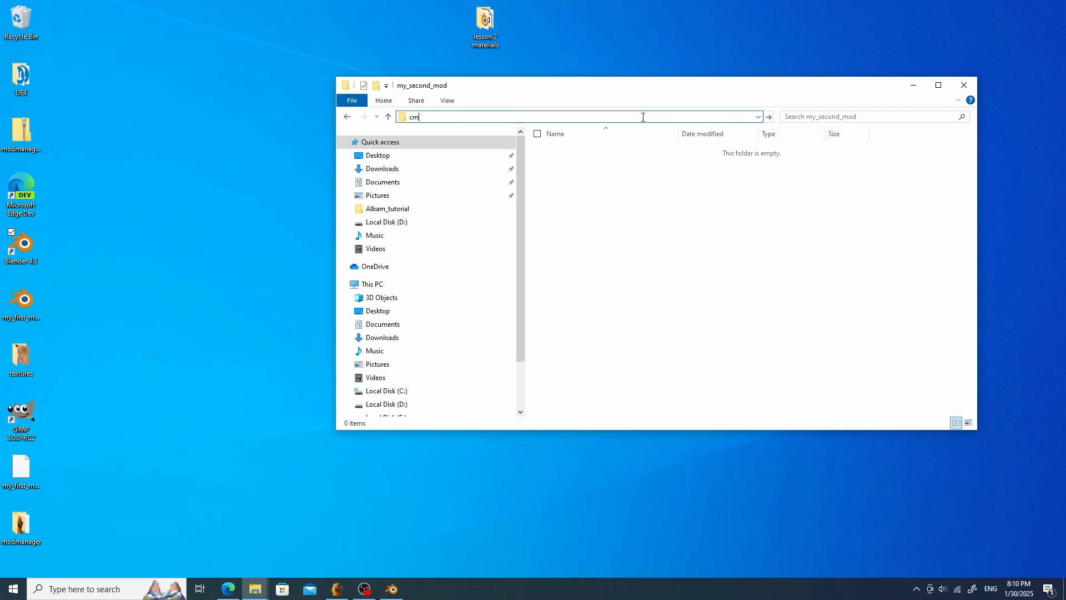
type("d")
key("Return")
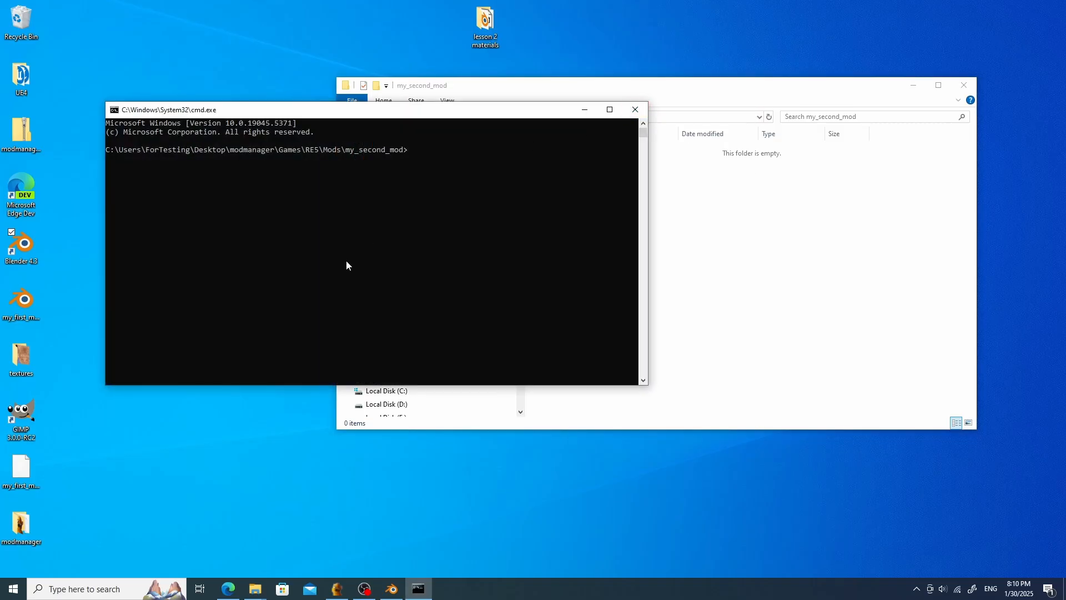
- Run mkdir nativePC_MT\Image\Archive to create the folder structure inside my_second_mod
type("mkdir")
key("ctrl+v")
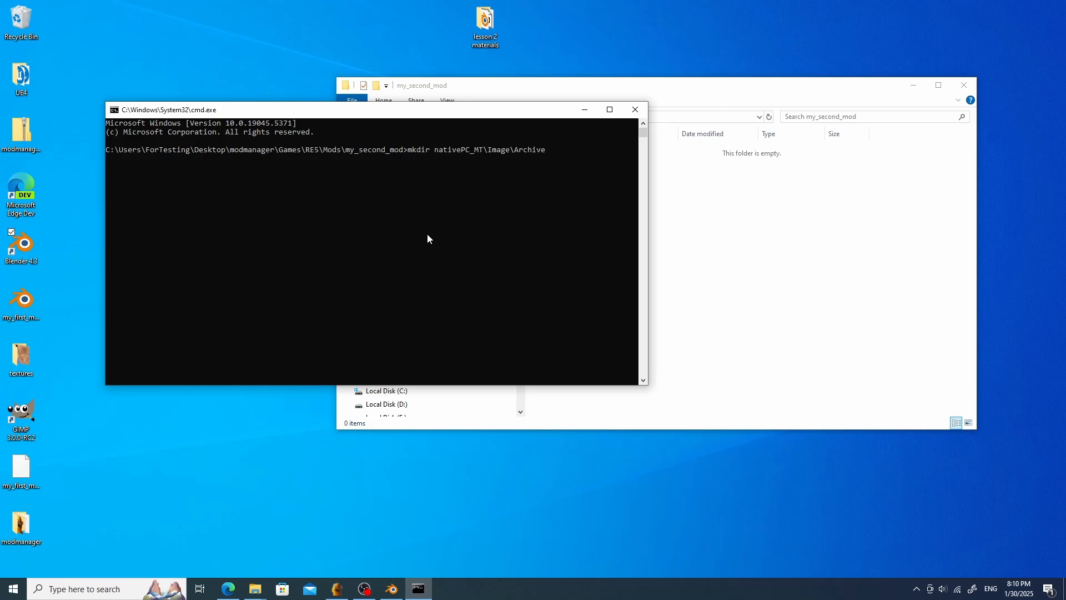
key("Return")
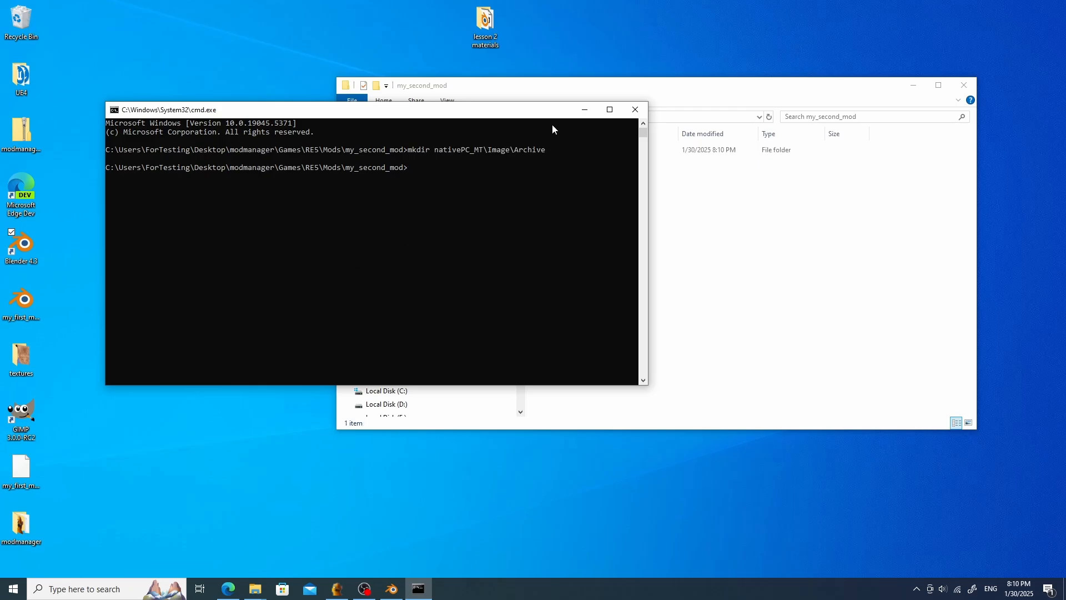
- Open my_second_mod's new nativePC_MT\Image\Archive folder and close the command prompt
left_click_drag(547, 110, 637, 488)
left_click(603, 167)
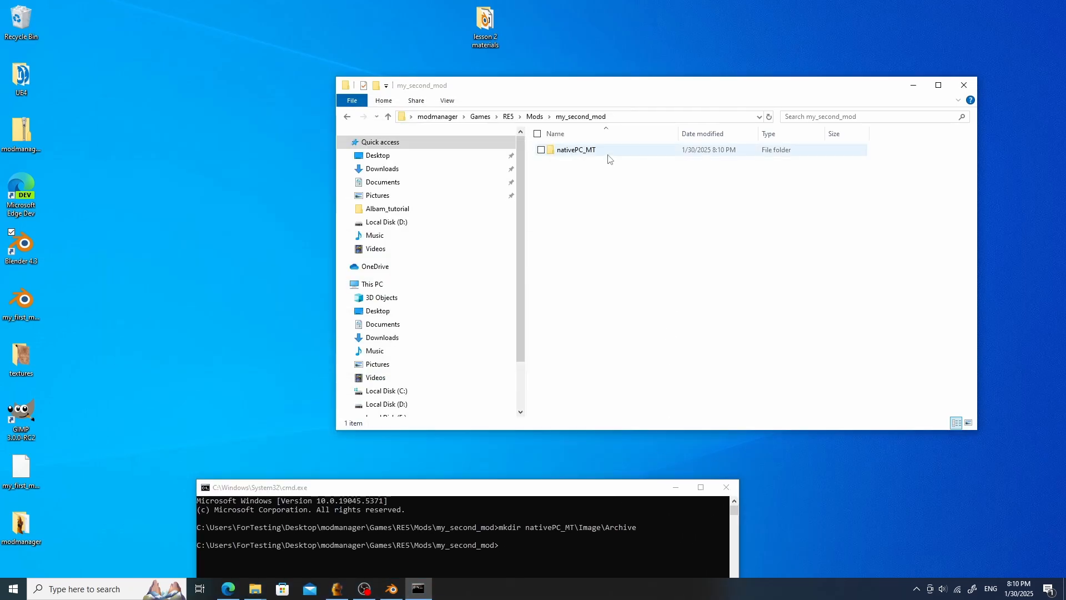
double_click(606, 150)
double_click(605, 150)
double_click(606, 150)
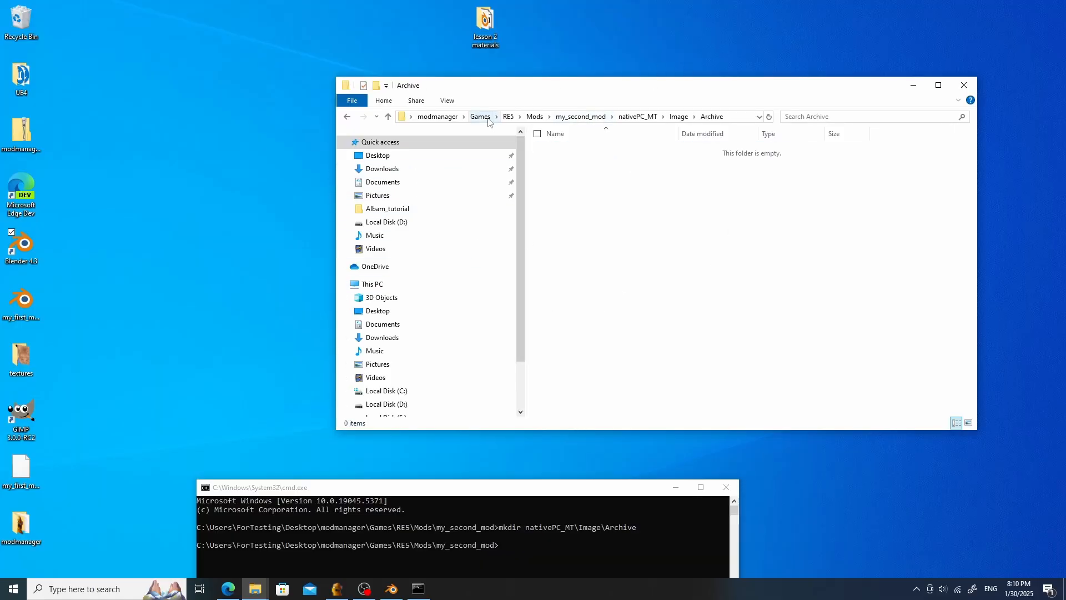
left_click(732, 490)
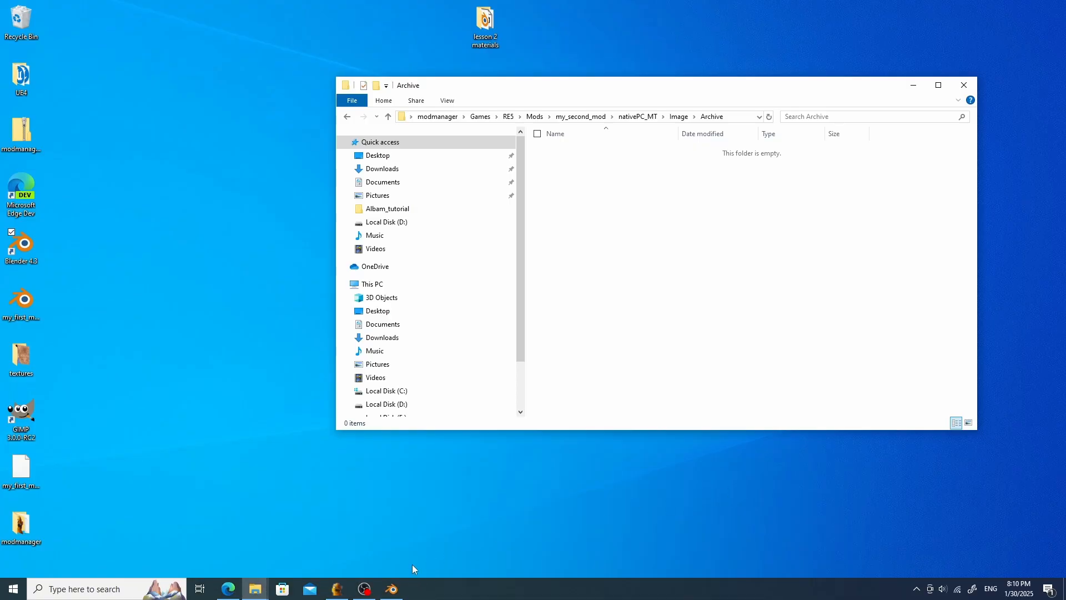
- Return to Blender, select the uPl00ChrisCos3.arc archive in Albam and open its pack dialog
left_click(391, 588)
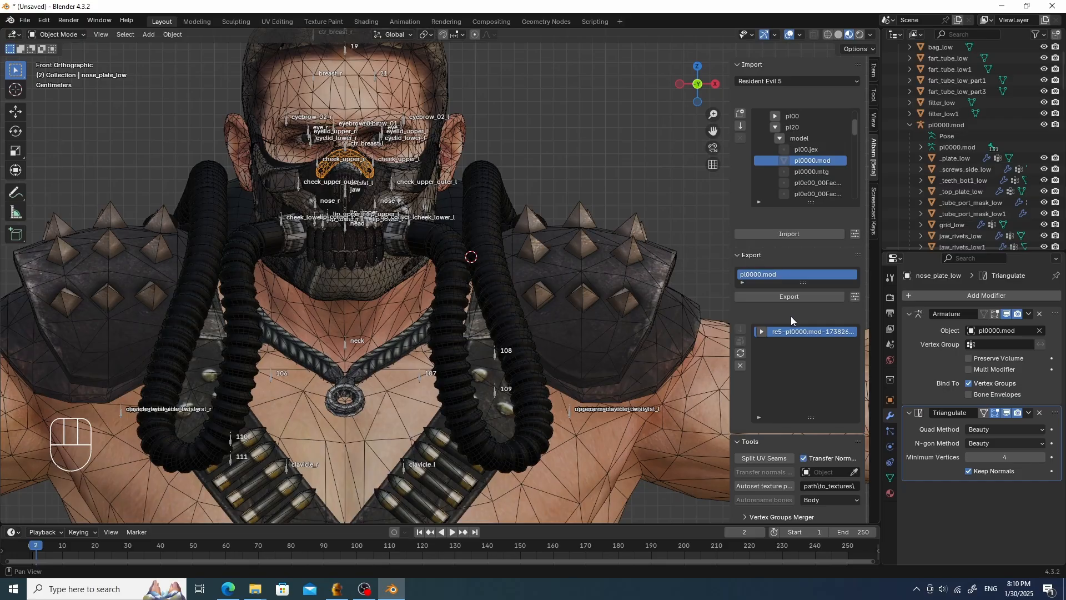
scroll(832, 139, "up", 4)
left_click(828, 117)
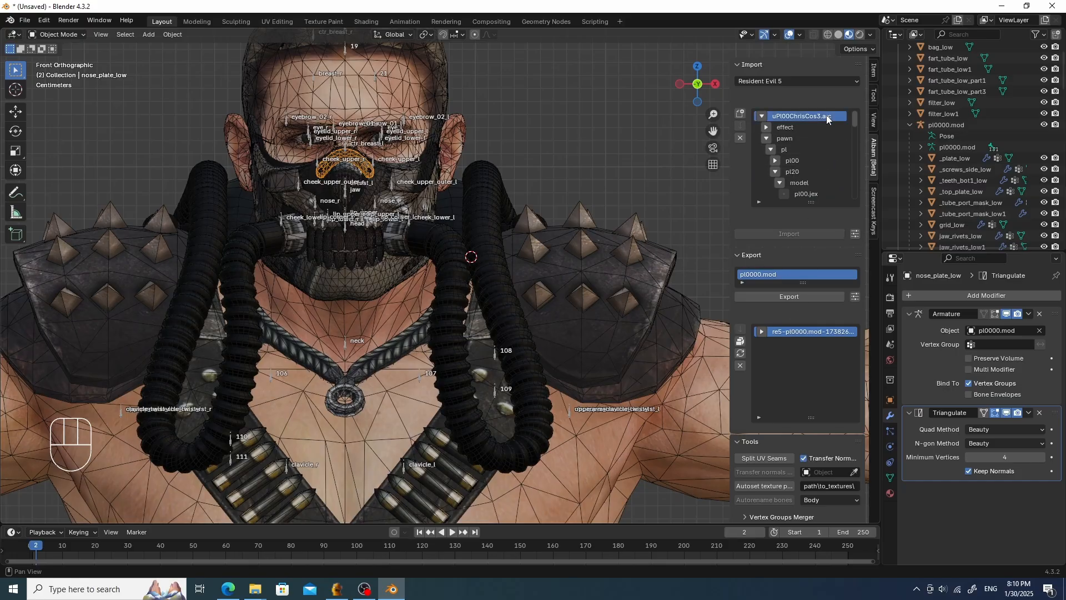
left_click(743, 341)
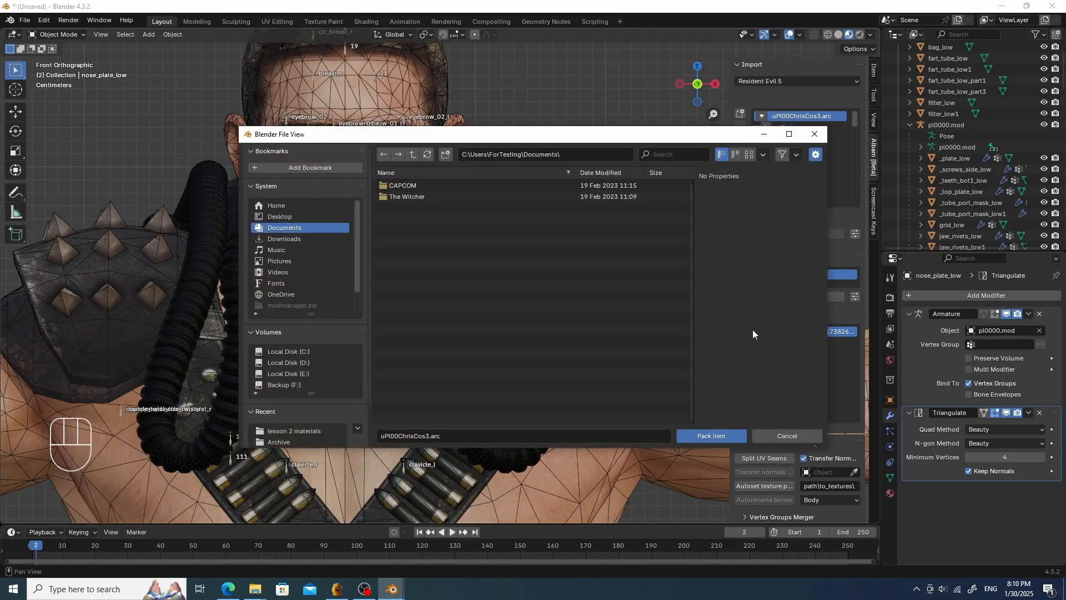
- Pack uPl00ChrisCos3.arc into my_second_mod's nativePC_MT\Image\Archive folder
scroll(309, 426, "down", 2)
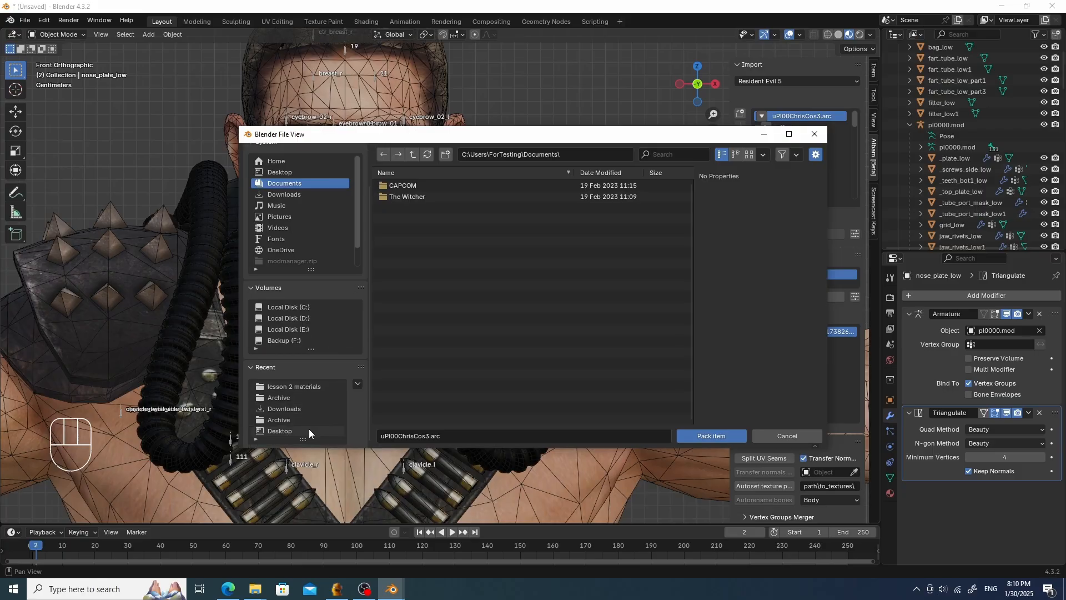
left_click(304, 397)
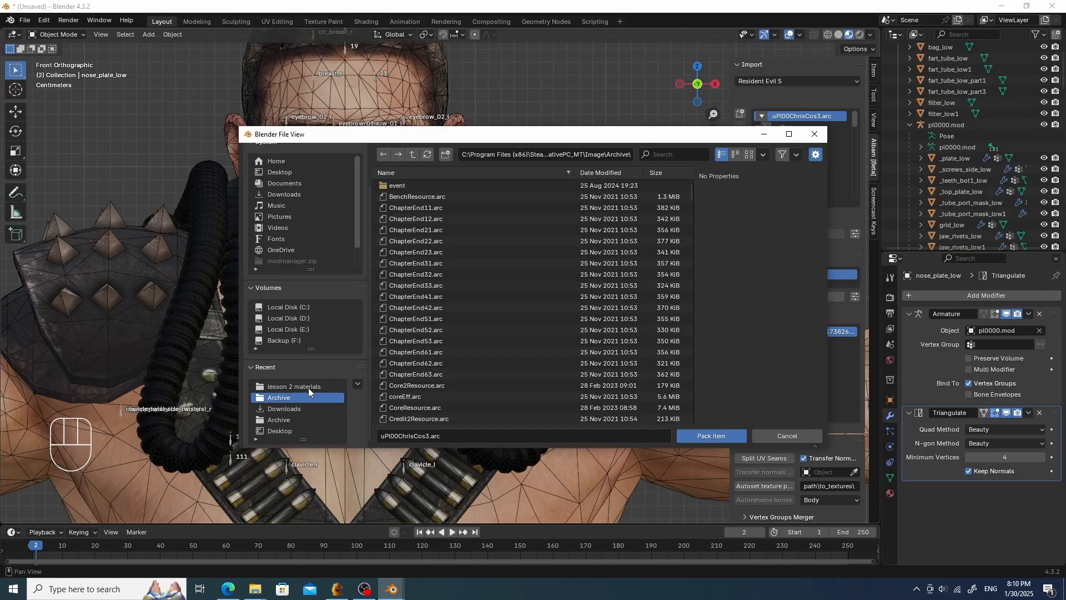
left_click(302, 419)
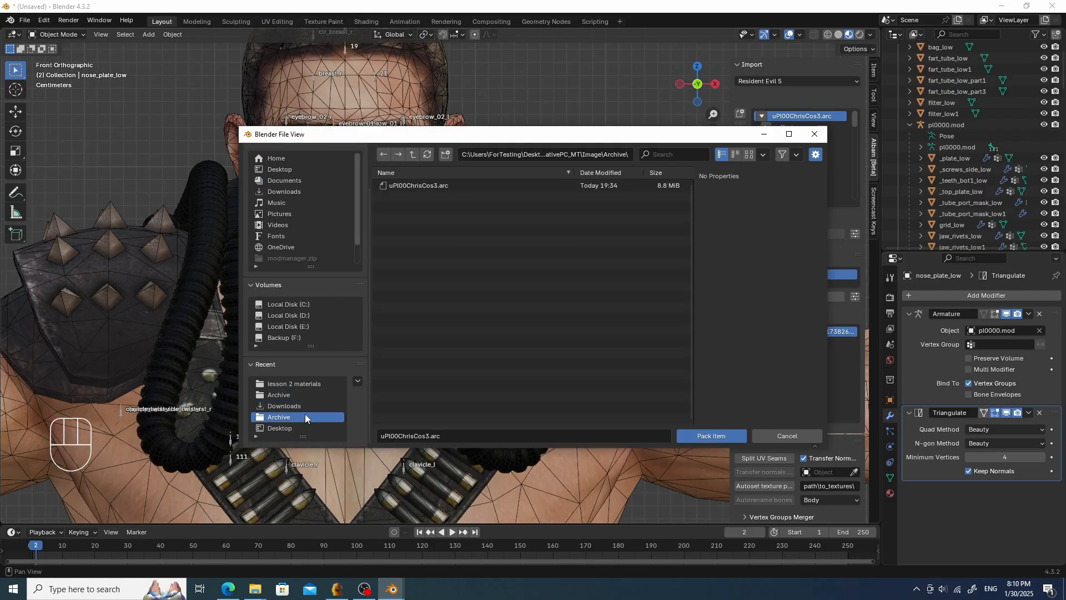
left_click(411, 154)
left_click(411, 155)
left_click(412, 154)
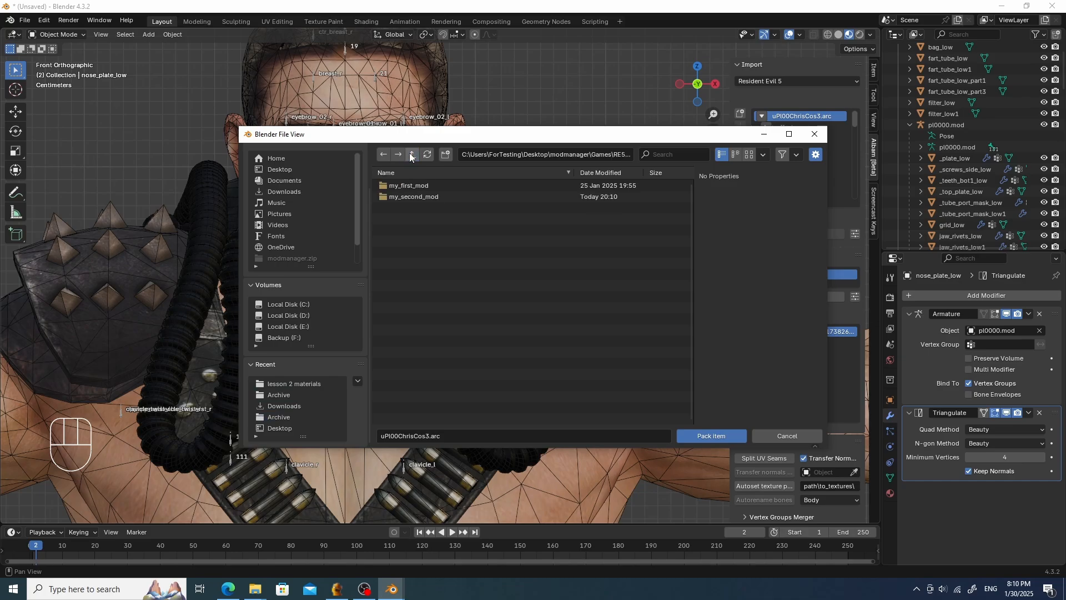
double_click(426, 198)
double_click(422, 185)
double_click(422, 185)
double_click(422, 185)
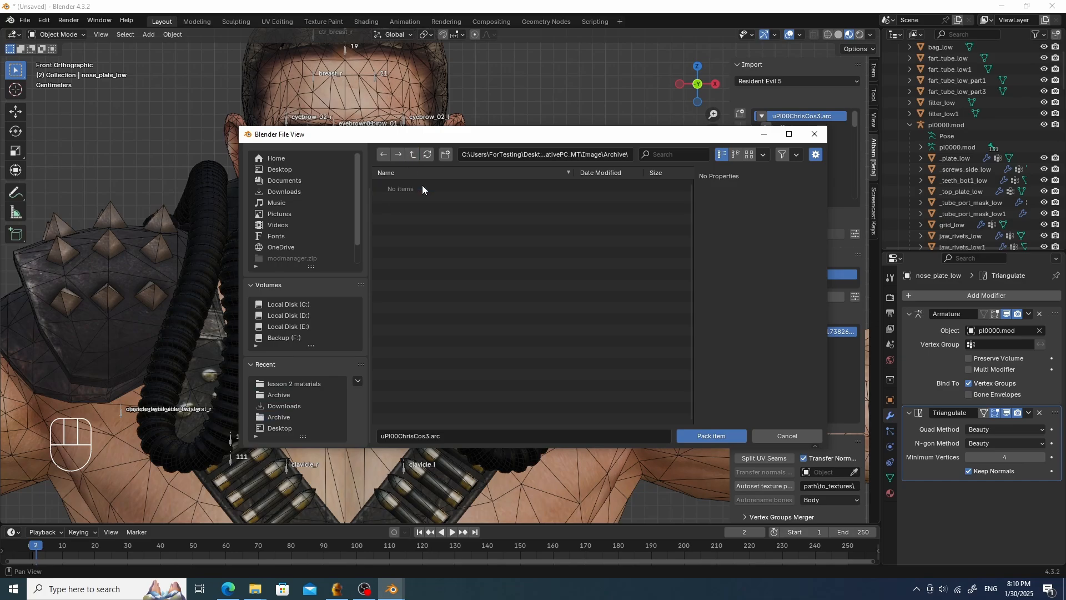
left_click(711, 435)
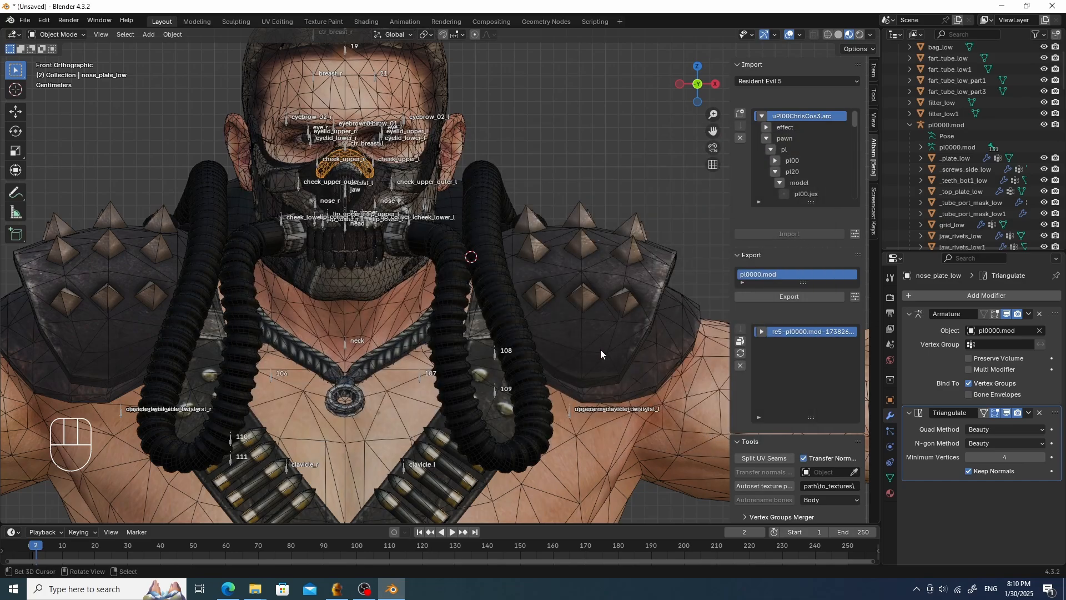
- In Fluffy Mod Manager, refresh the mod list, enable my_second_mod and launch the game
key("alt+Tab")
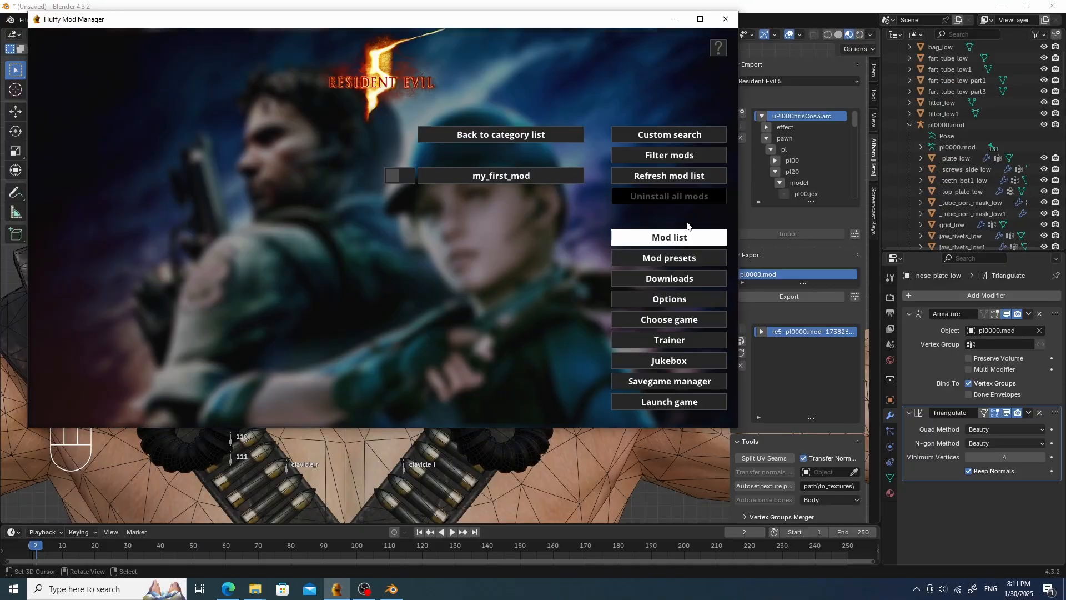
left_click(671, 177)
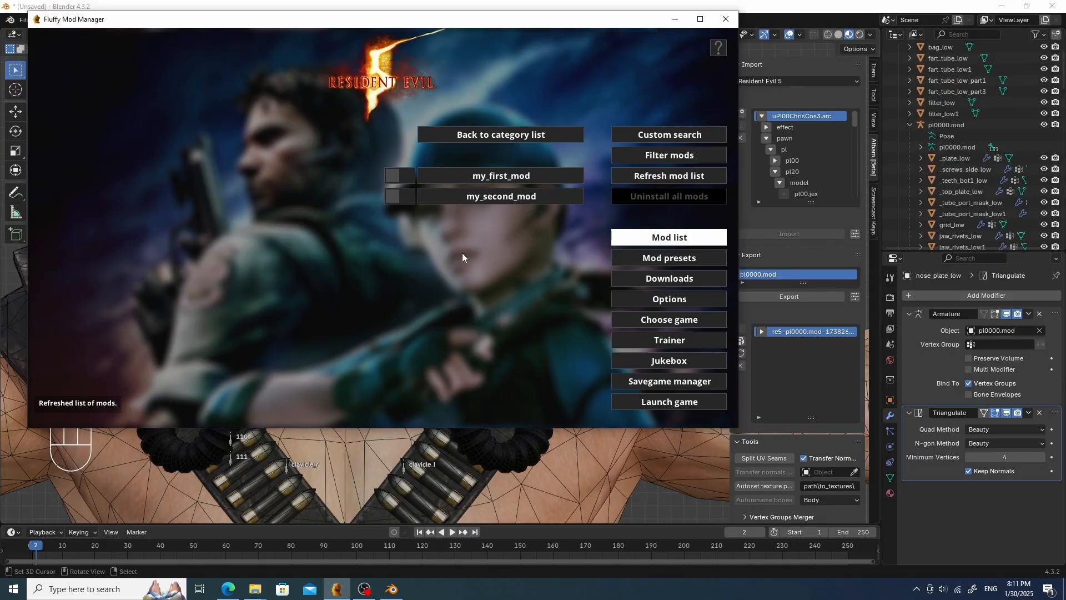
left_click(410, 197)
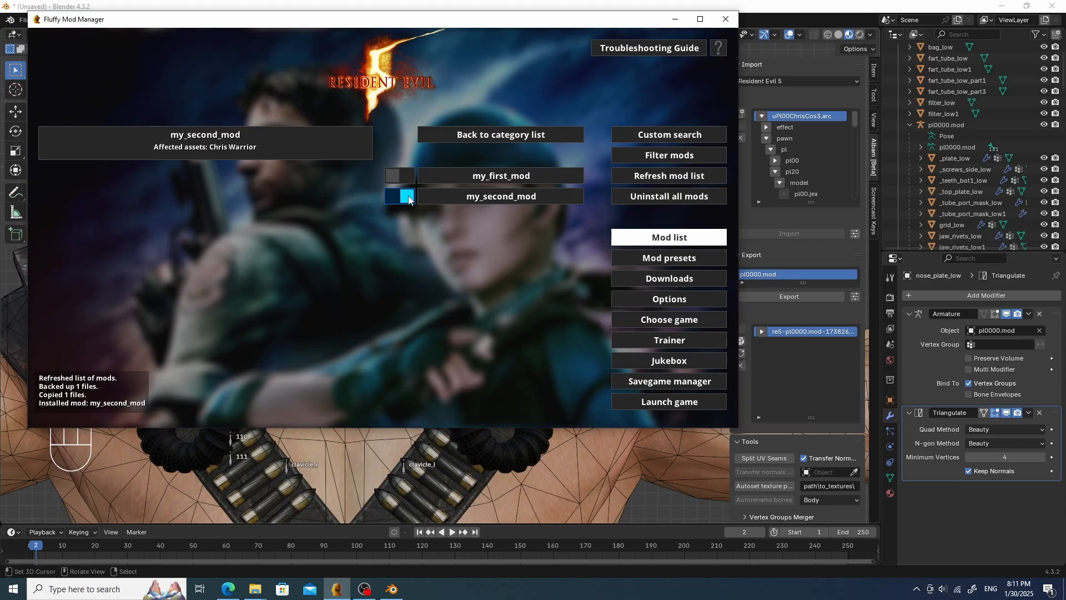
left_click(662, 401)
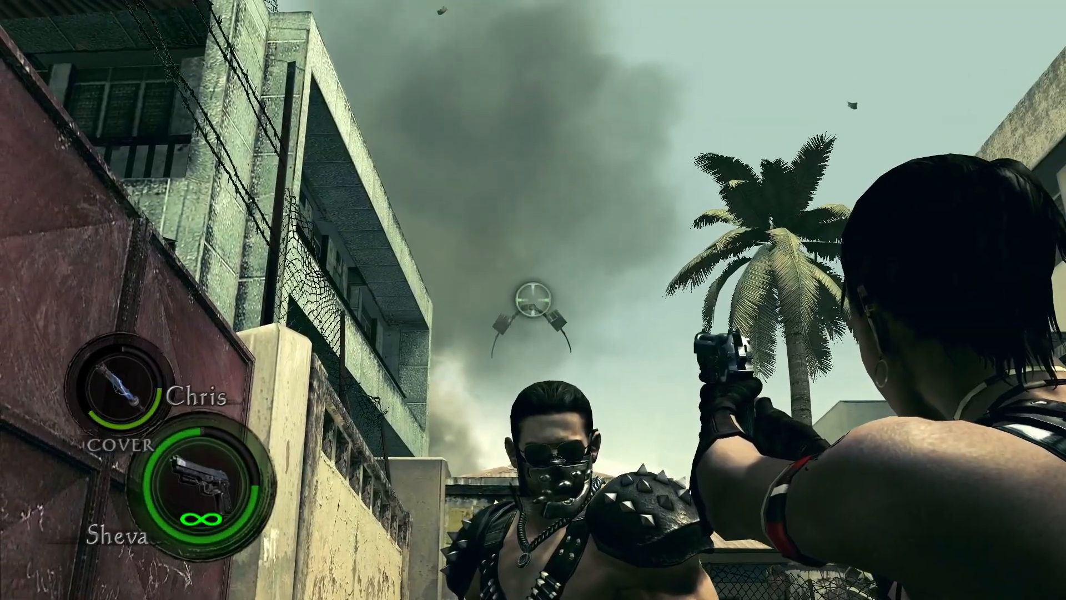
- Pause the game and switch back to Blender
key("Escape")
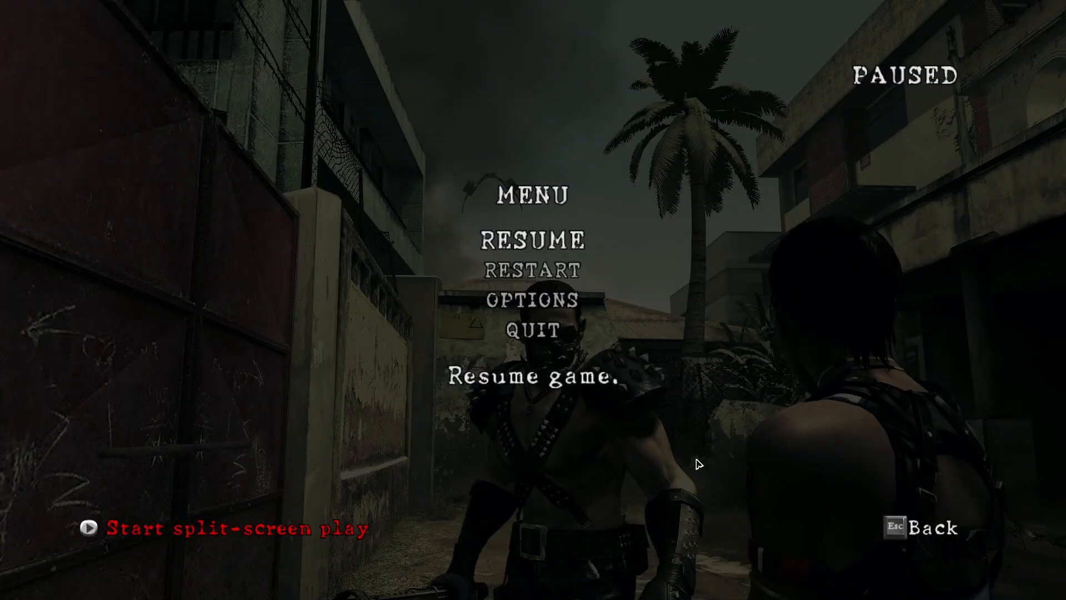
key("alt+Tab")
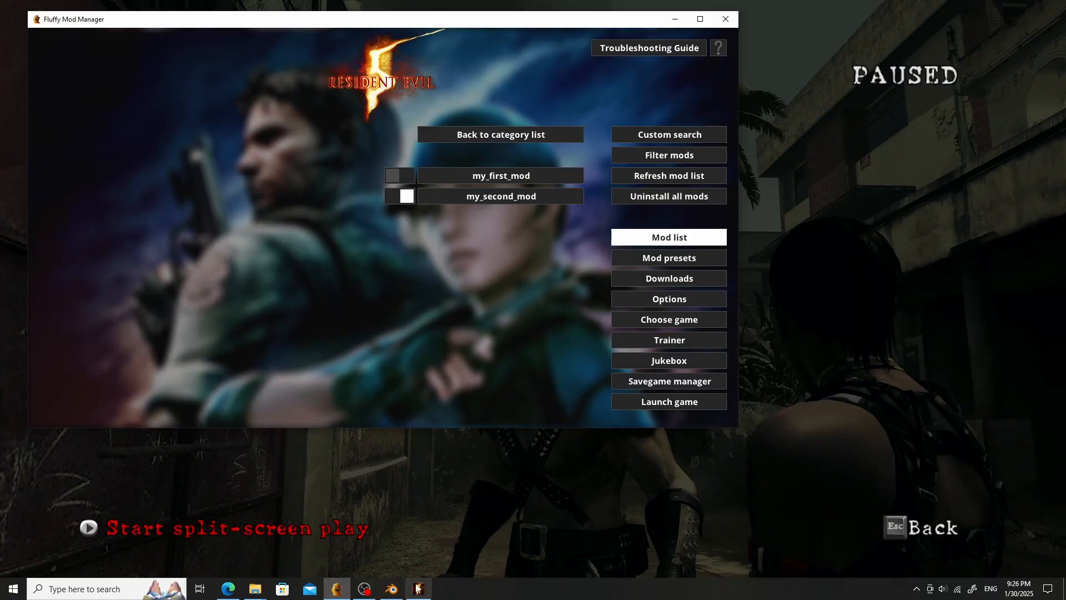
left_click(392, 588)
- Select the _tube_port_mask_low mesh and apply all its transforms
scroll(418, 224, "up", 5)
left_click(419, 225)
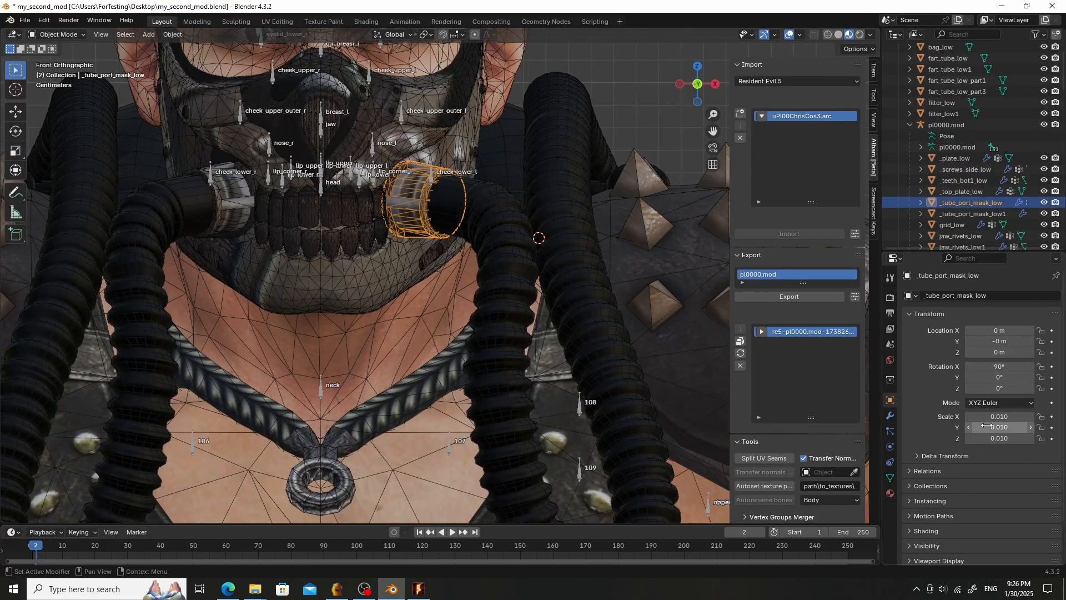
left_click(167, 35)
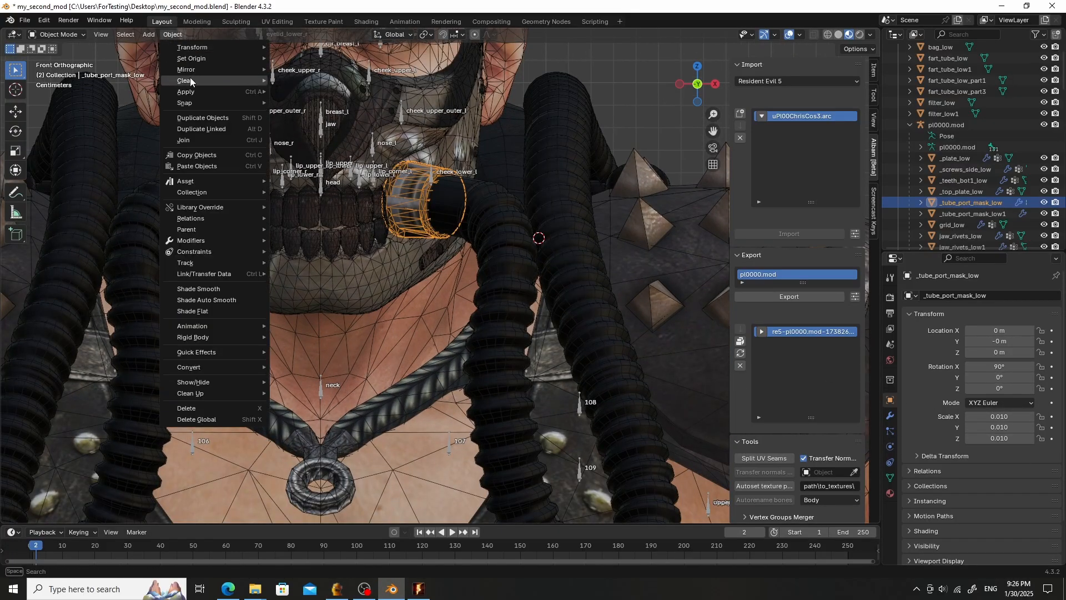
mouse_move(194, 90)
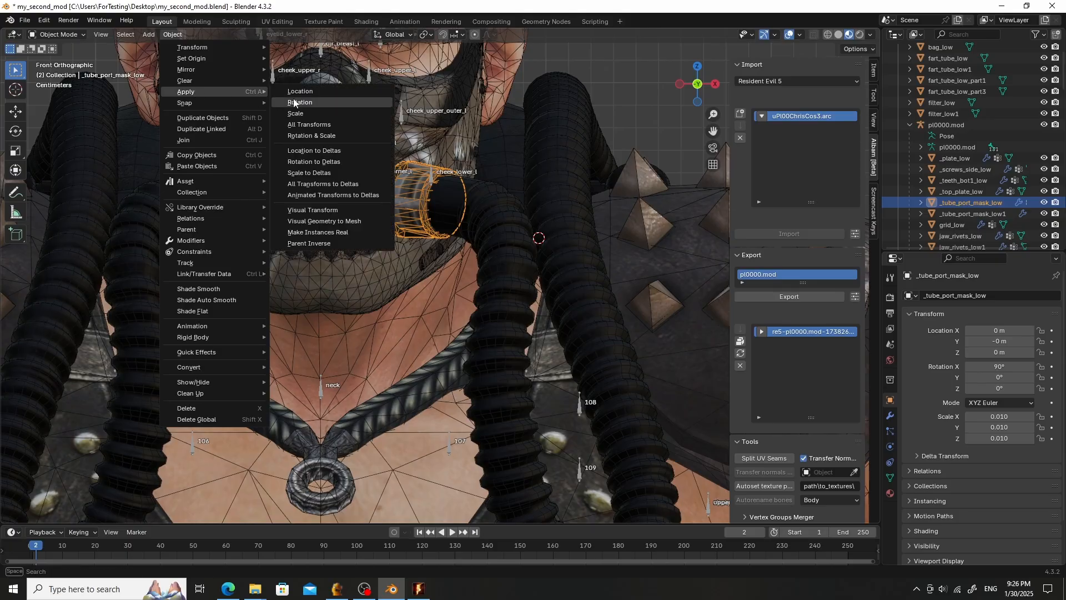
left_click(321, 126)
- Select the lower teeth mesh _teeth_bot1_low and apply all its transforms
left_click(348, 213)
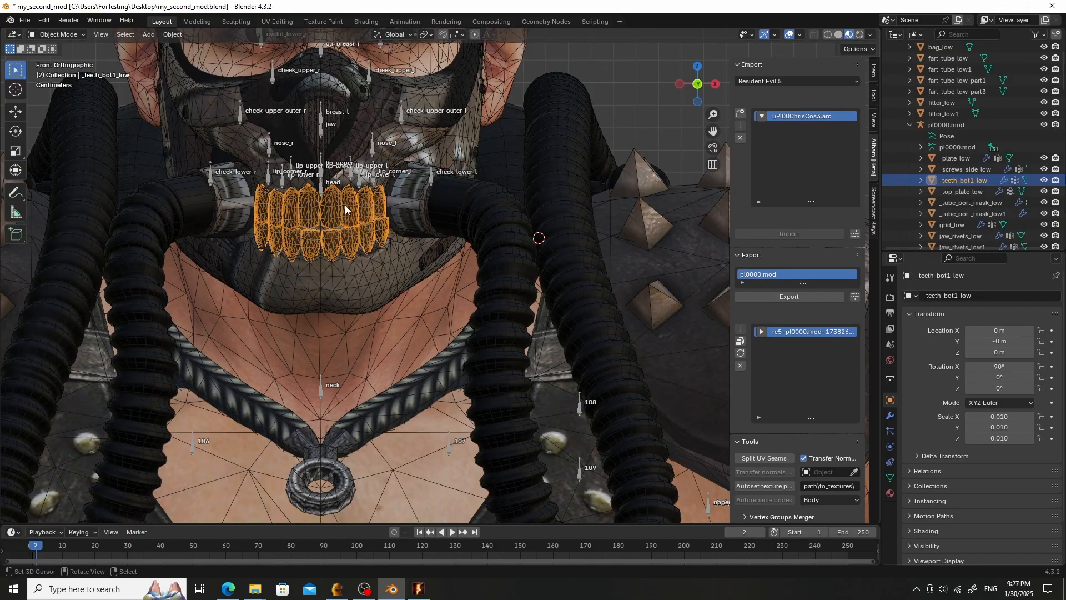
left_click(171, 35)
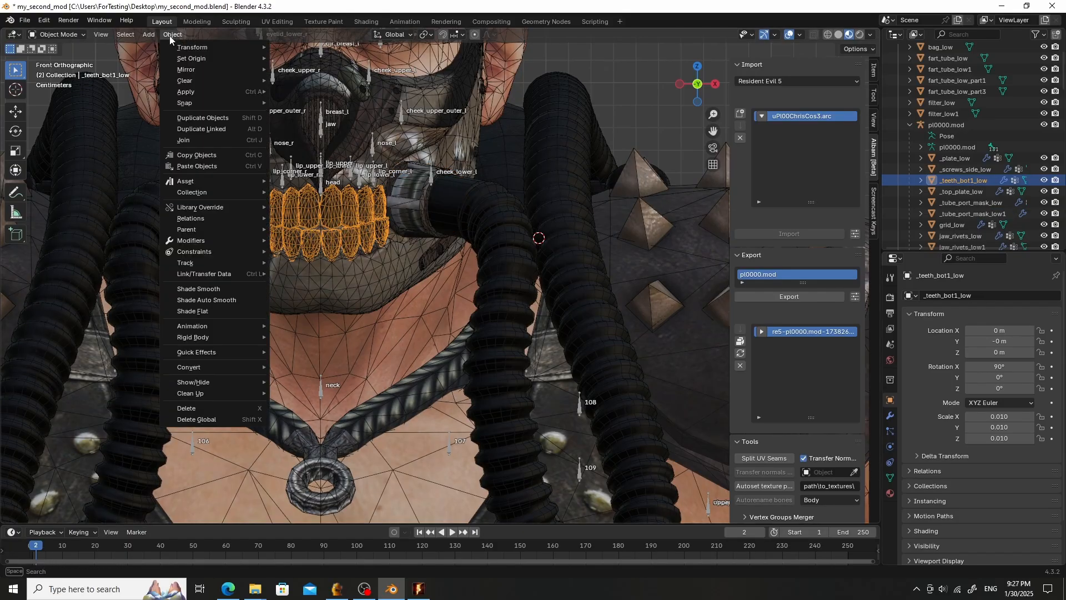
mouse_move(203, 92)
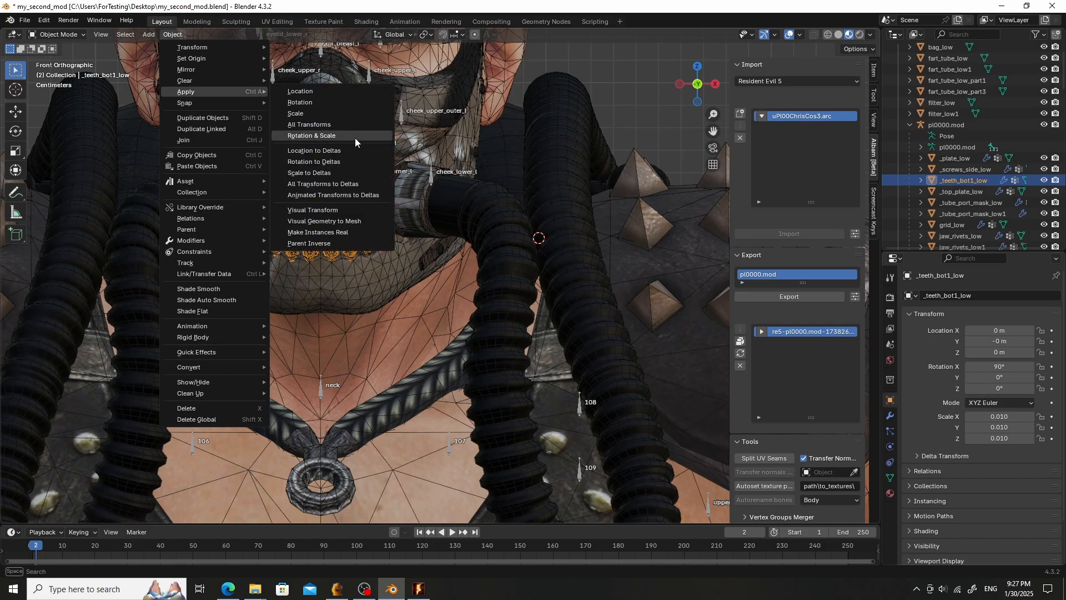
left_click(352, 127)
- Select the _plate_low mesh and apply all its transforms
left_click(976, 168)
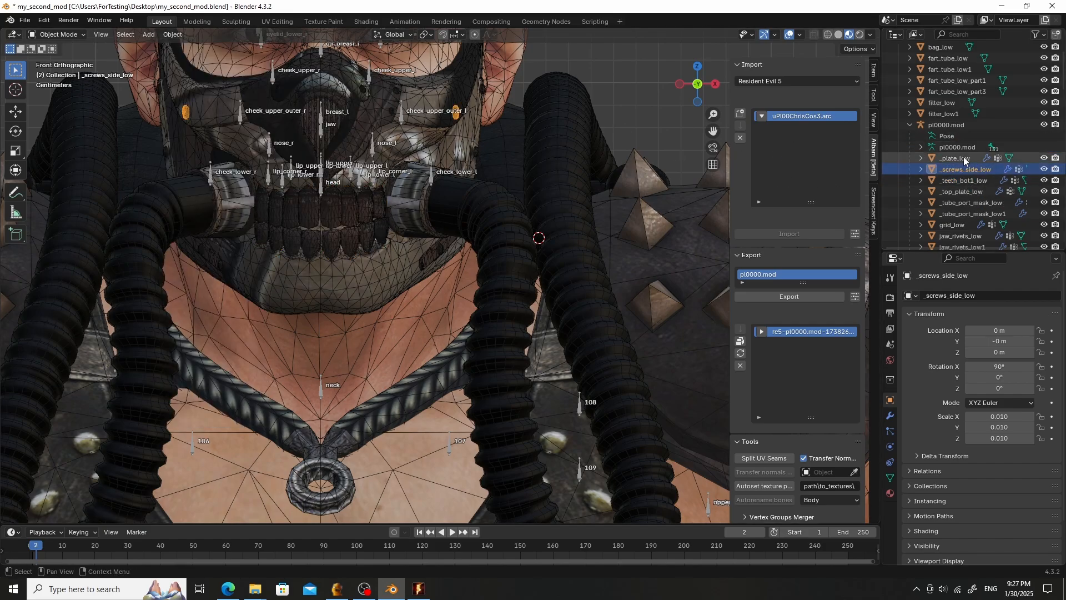
left_click(960, 158)
left_click(173, 35)
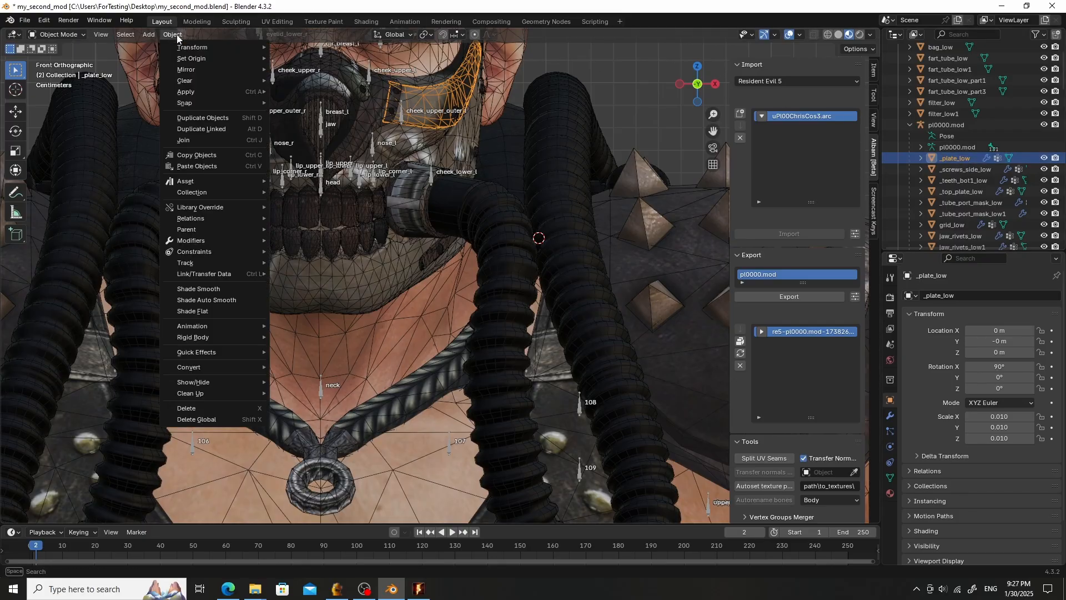
mouse_move(222, 92)
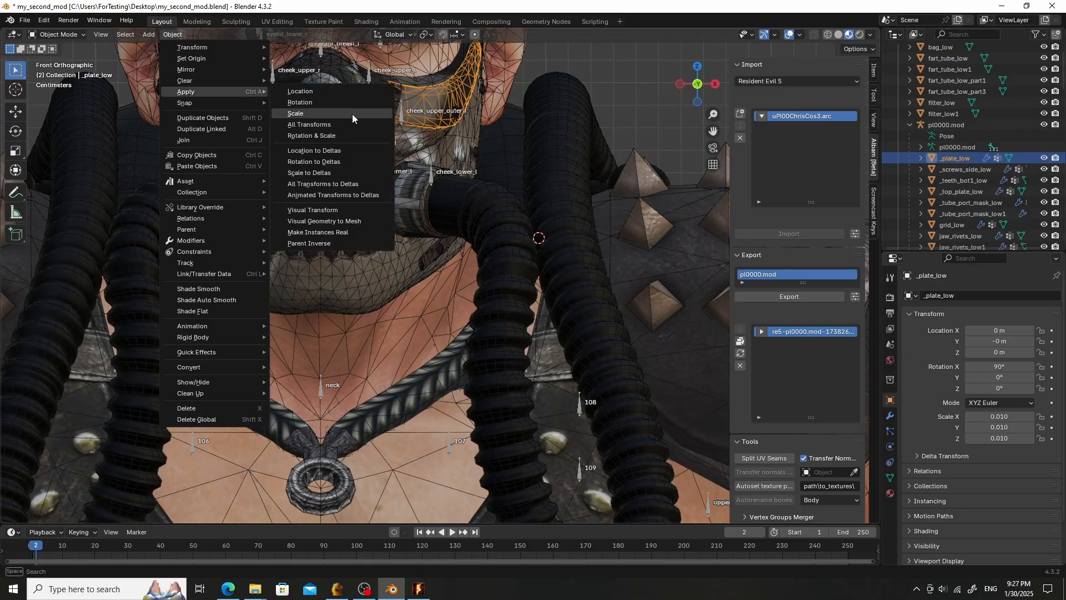
left_click(344, 124)
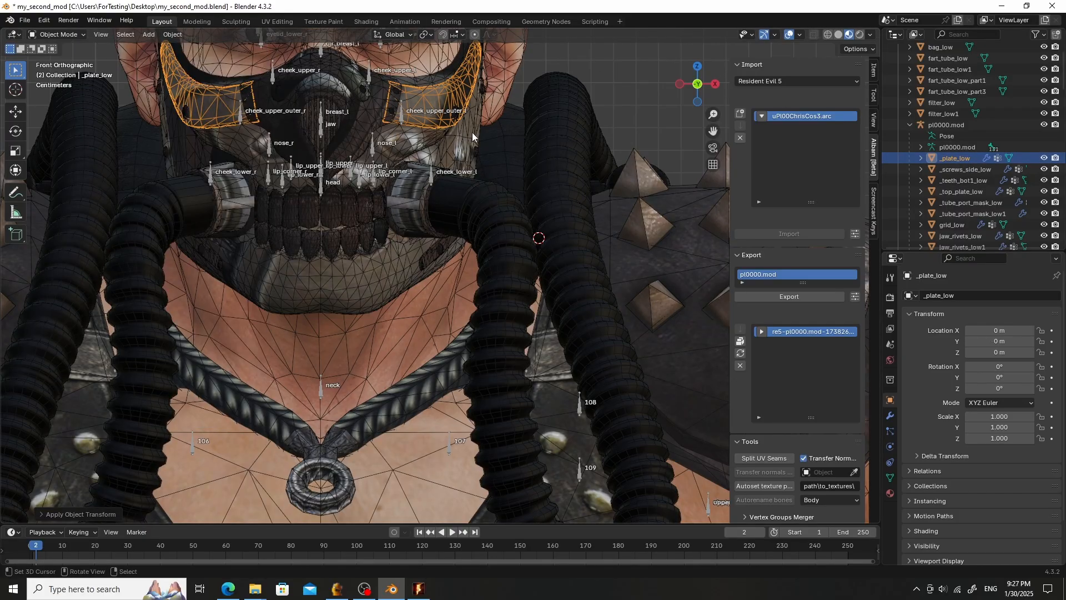
- Select the _screws_side_low mesh and apply all its transforms
left_click(939, 170)
left_click(178, 35)
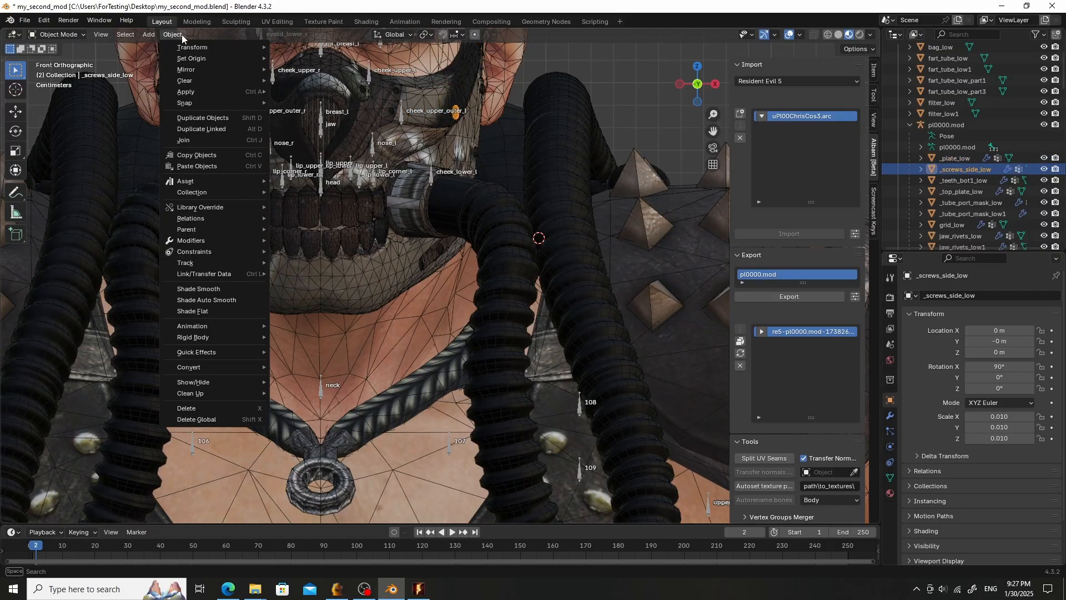
mouse_move(202, 91)
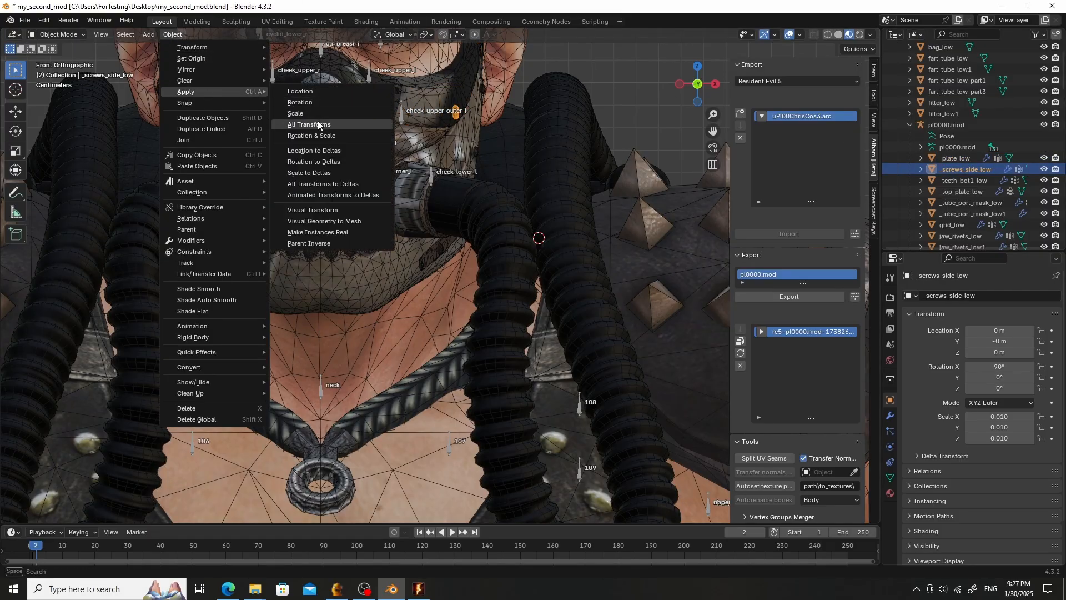
left_click(317, 123)
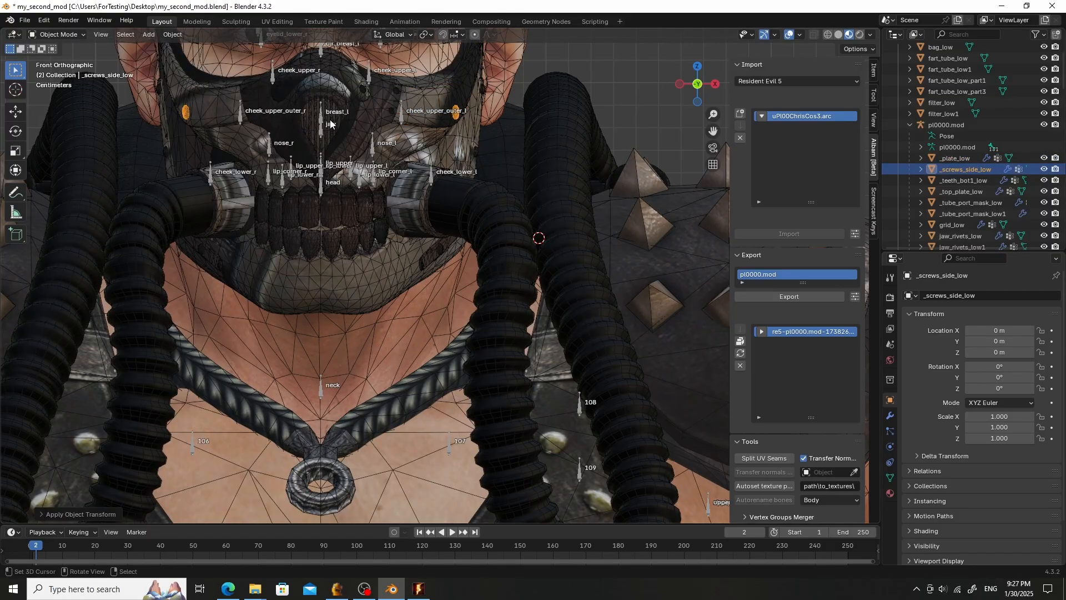
- Select the _top_plate_low mesh and apply all its transforms
left_click(175, 33)
mouse_move(210, 90)
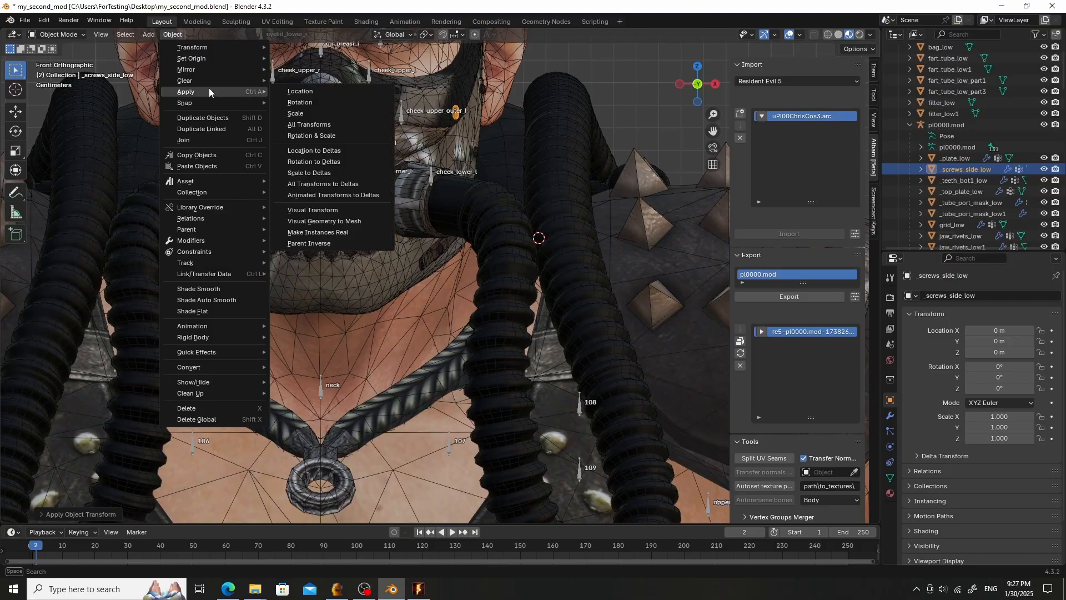
left_click(960, 180)
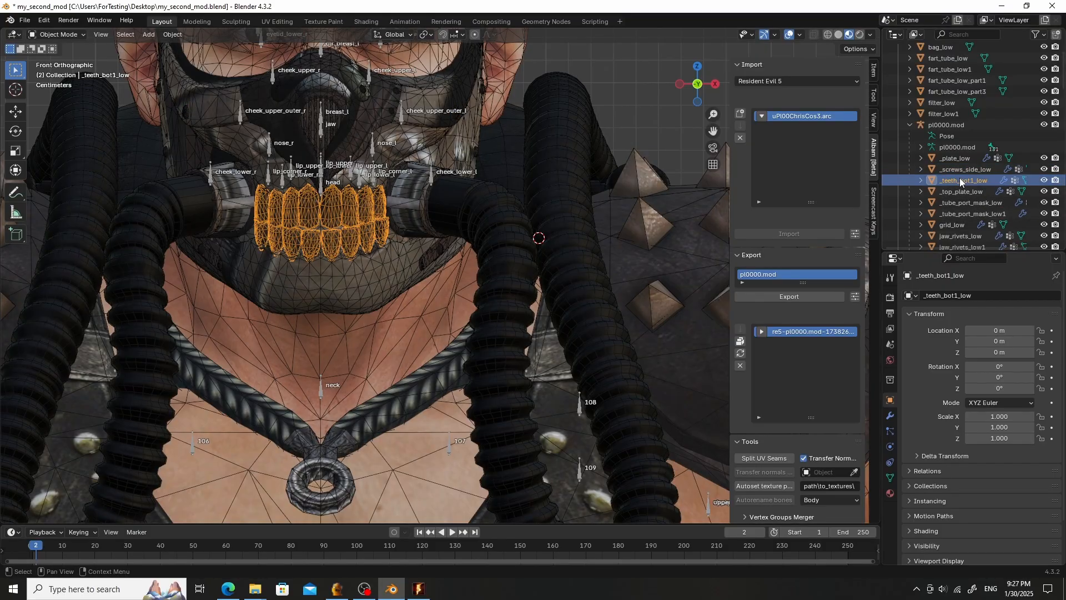
left_click(959, 191)
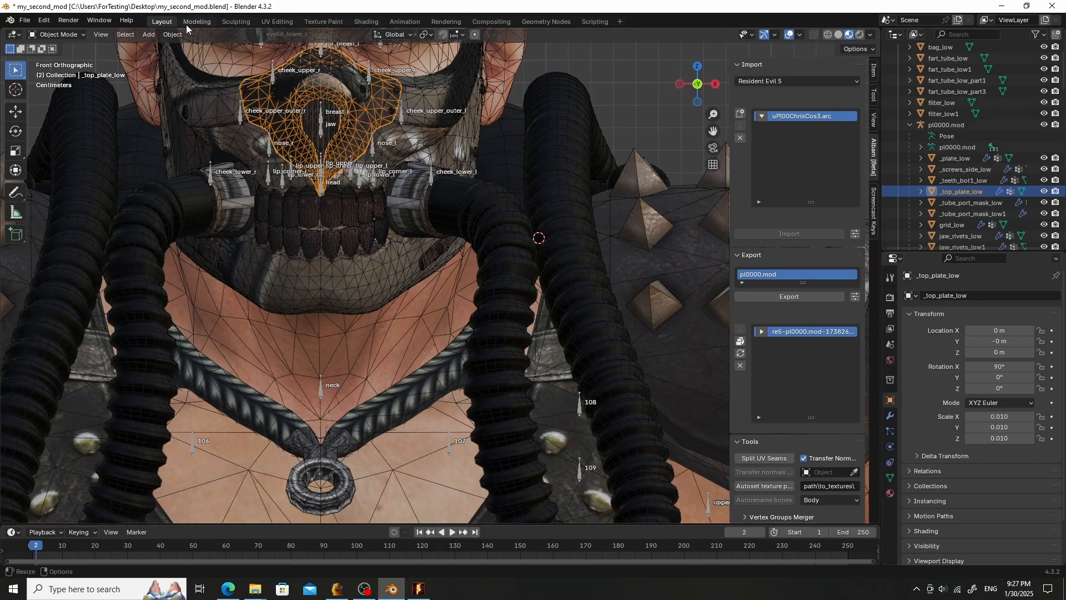
left_click(176, 34)
mouse_move(222, 92)
left_click(336, 125)
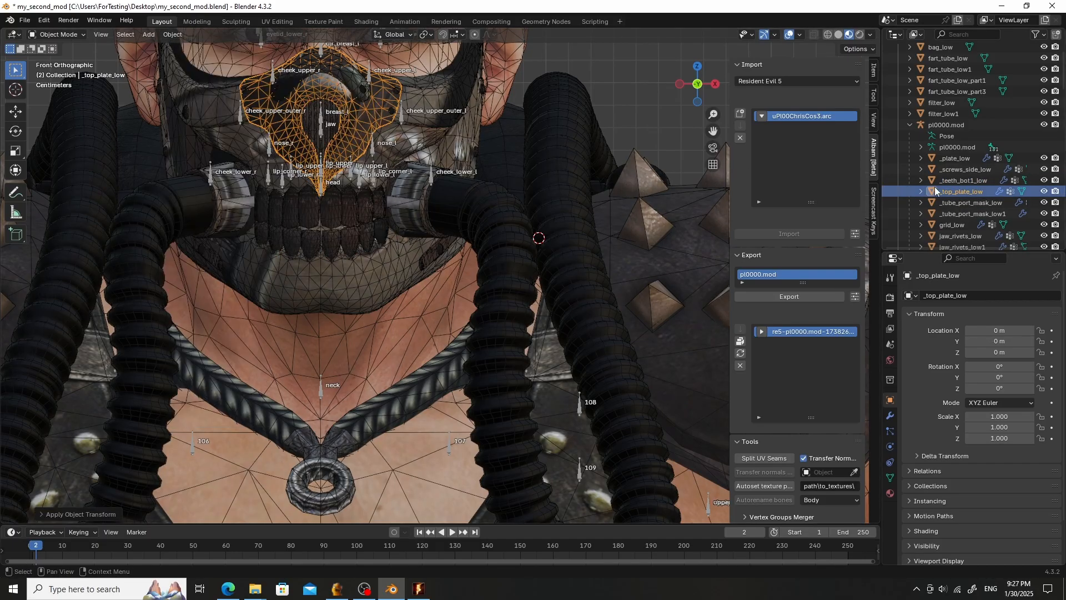
- Select the _tube_port_mask_low1 mesh and apply all its transforms
left_click(955, 201)
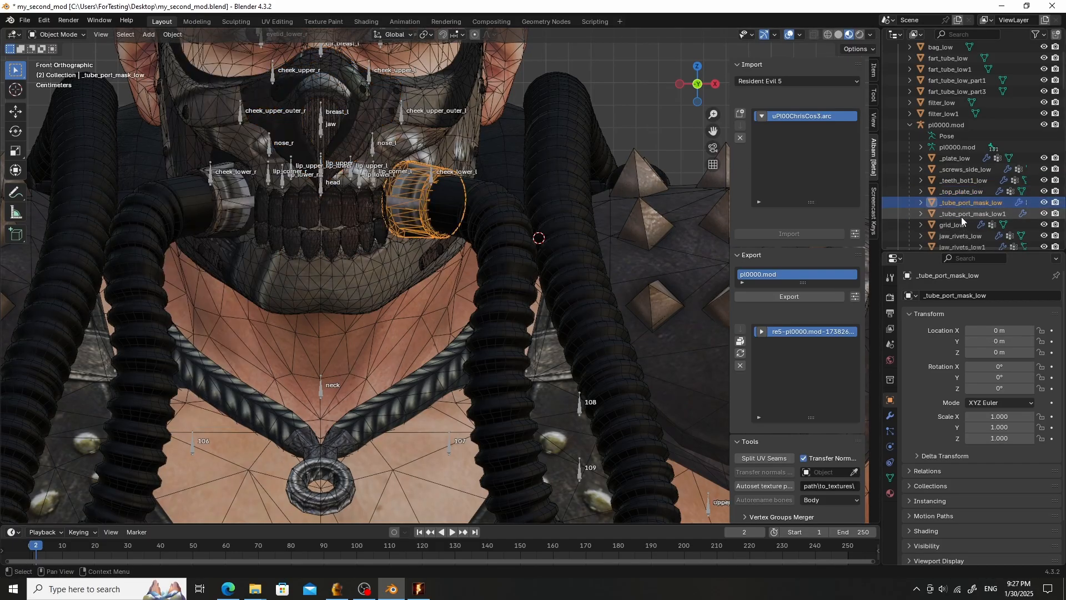
left_click(961, 215)
left_click(174, 34)
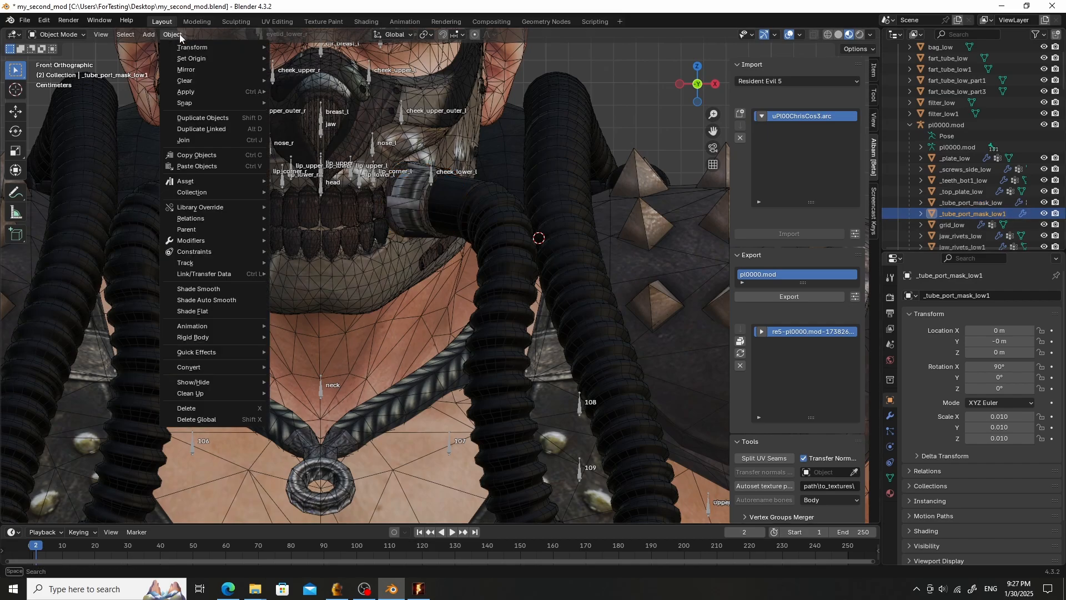
mouse_move(224, 91)
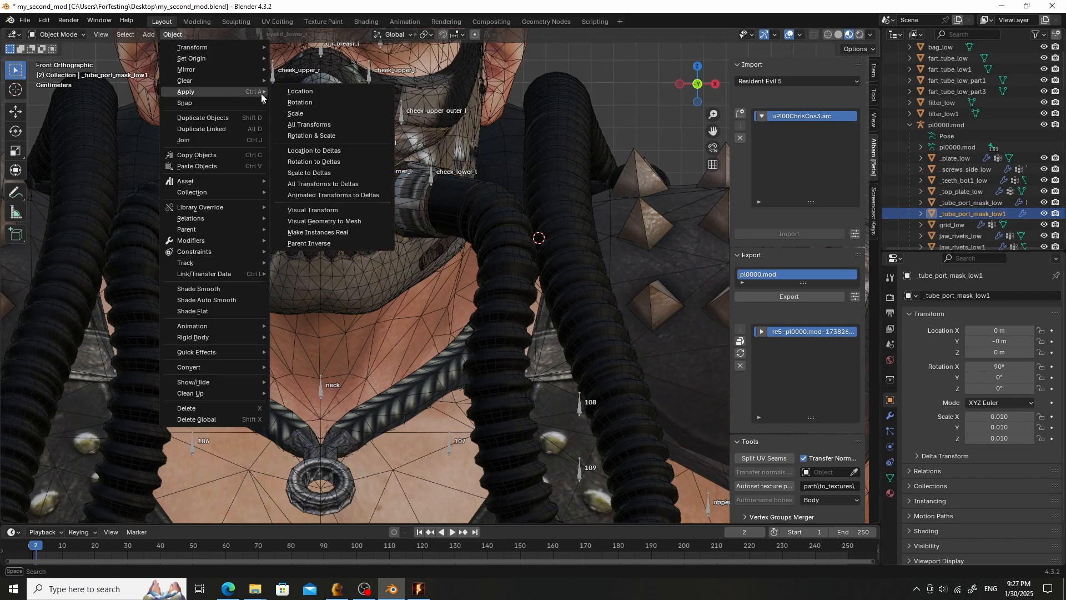
left_click(326, 126)
- Go through the remaining mask meshes in the outliner, checking each one's transform values
left_click(946, 225)
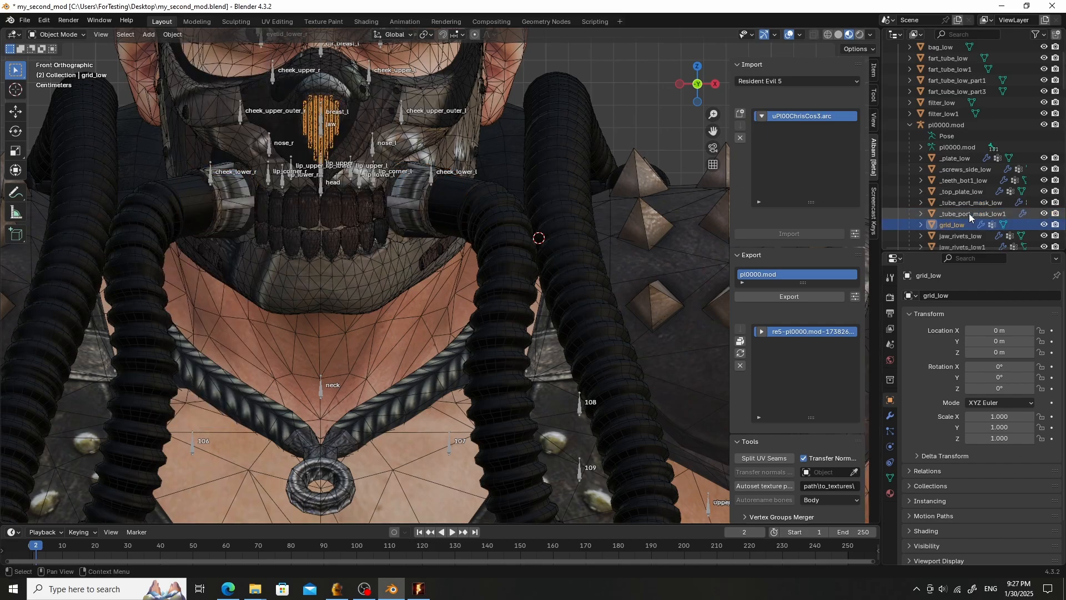
scroll(970, 212, "down", 2)
left_click(964, 194)
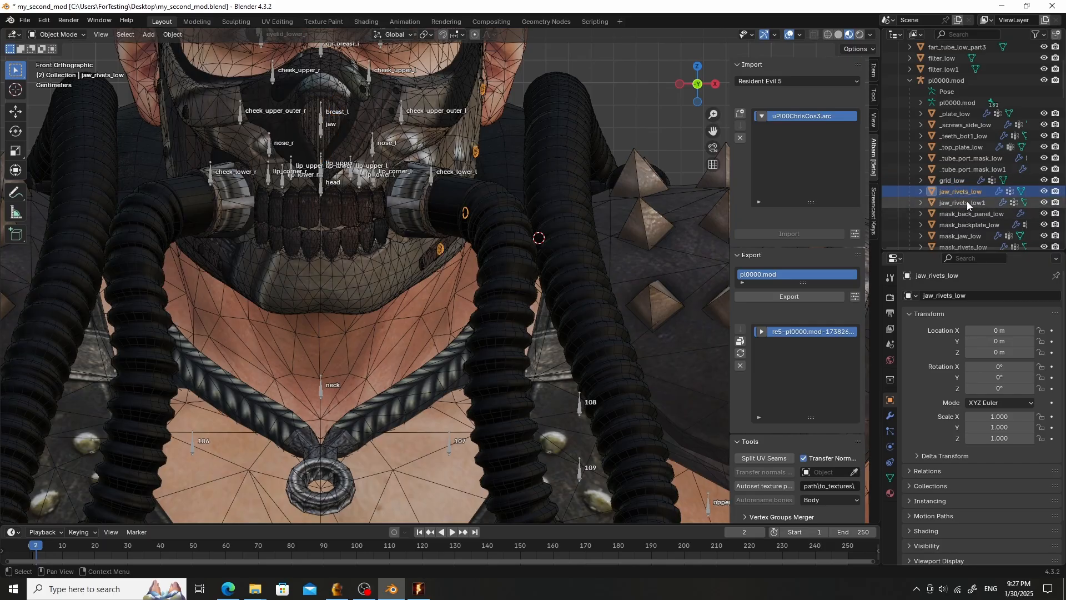
left_click(963, 212)
scroll(977, 194, "down", 2)
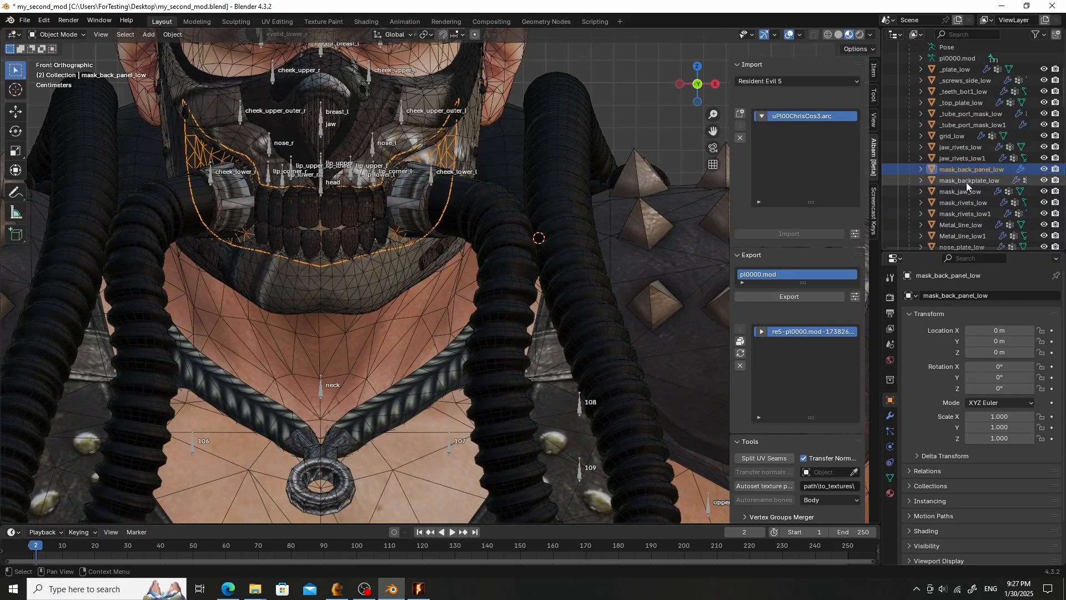
left_click(966, 182)
left_click(964, 193)
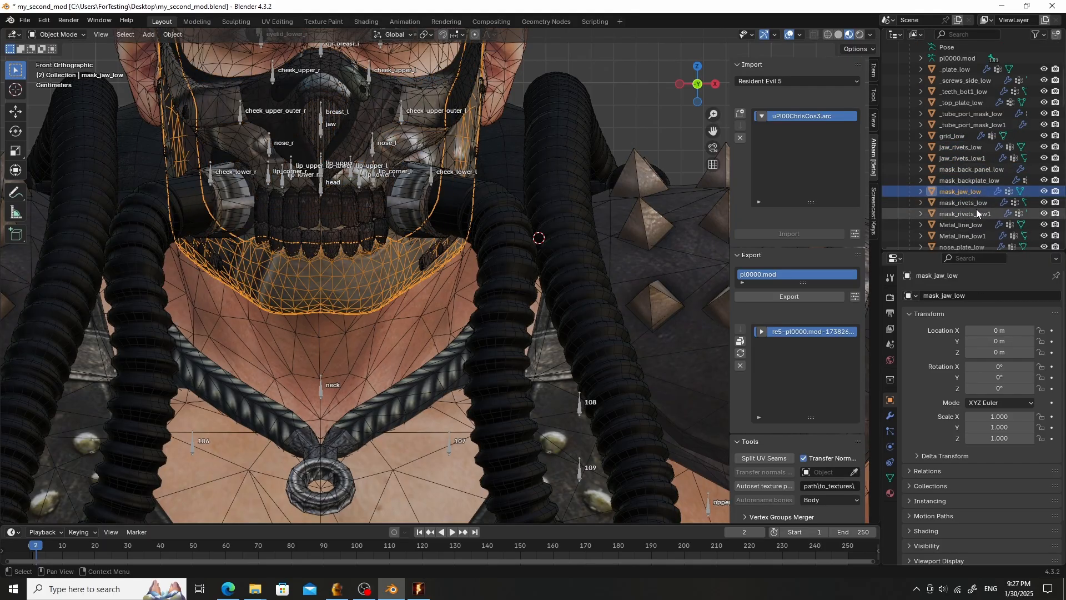
left_click(974, 202)
left_click(968, 213)
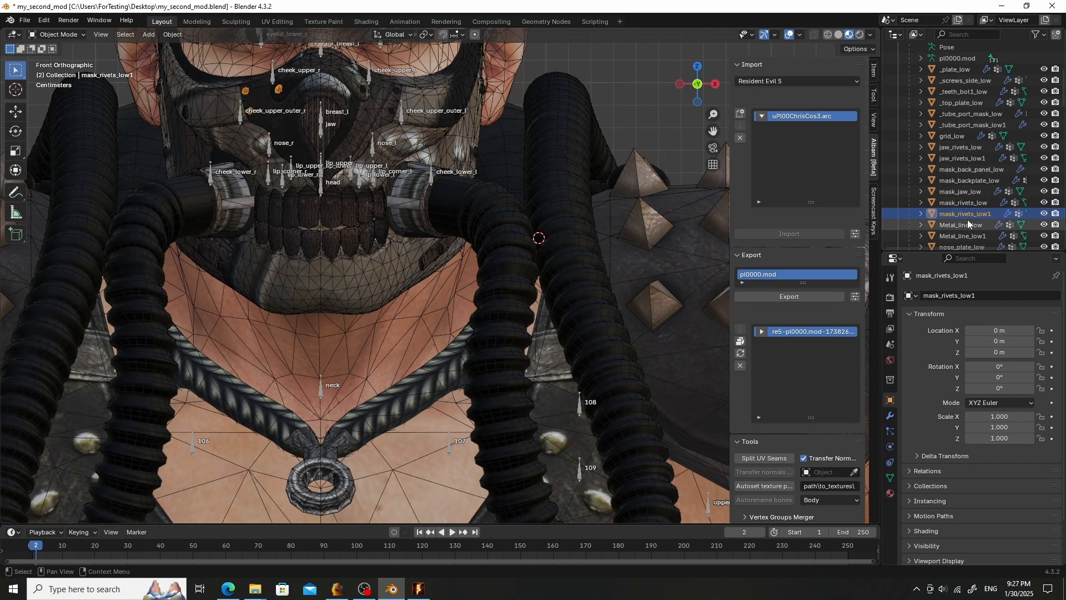
left_click(968, 222)
scroll(975, 212, "down", 2)
left_click(974, 191)
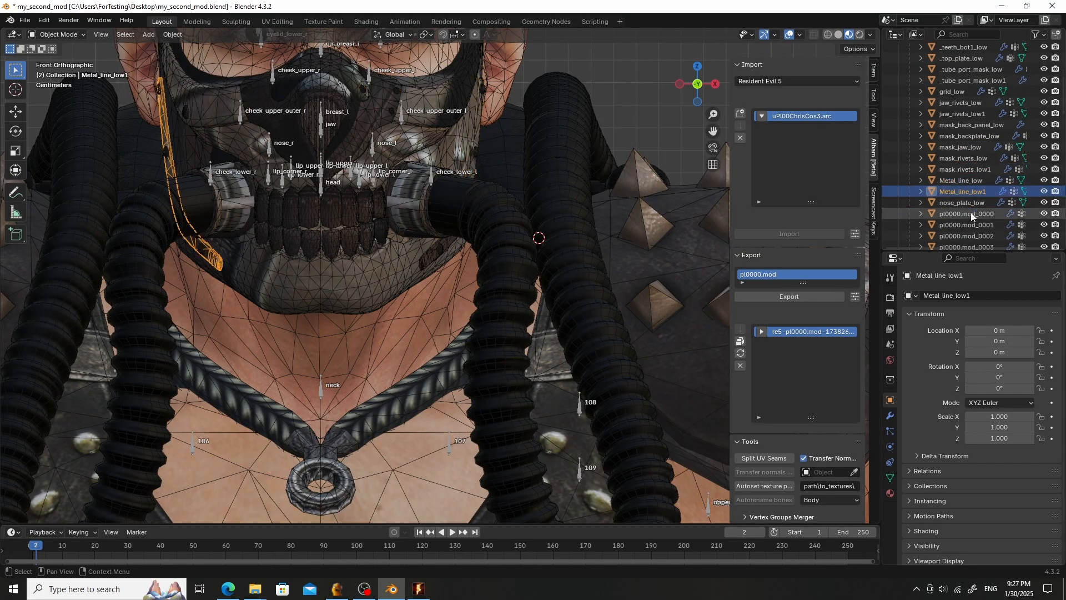
left_click(971, 200)
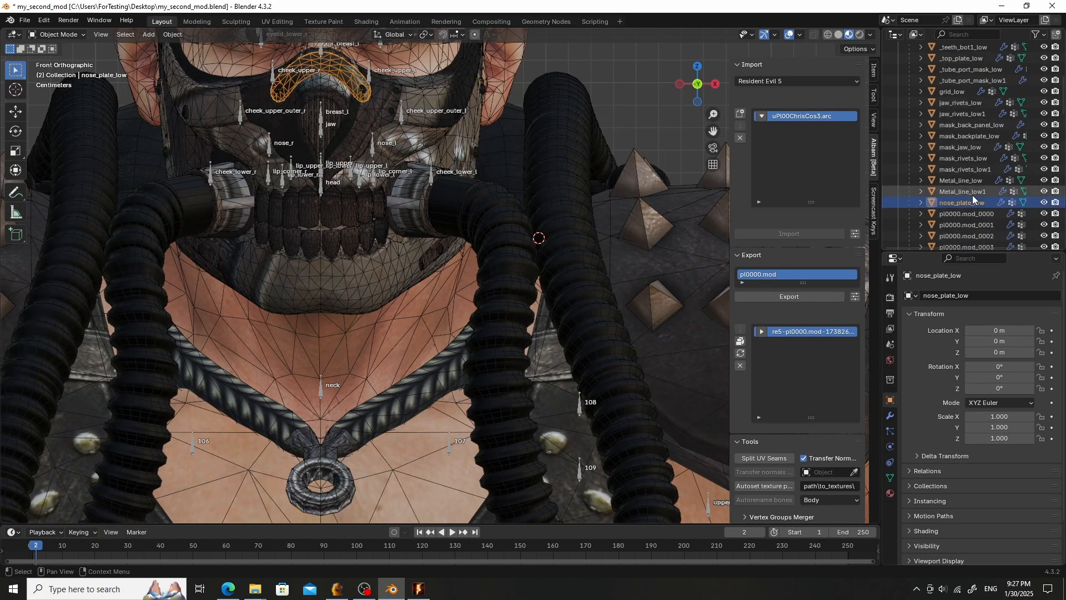
scroll(972, 195, "up", 2)
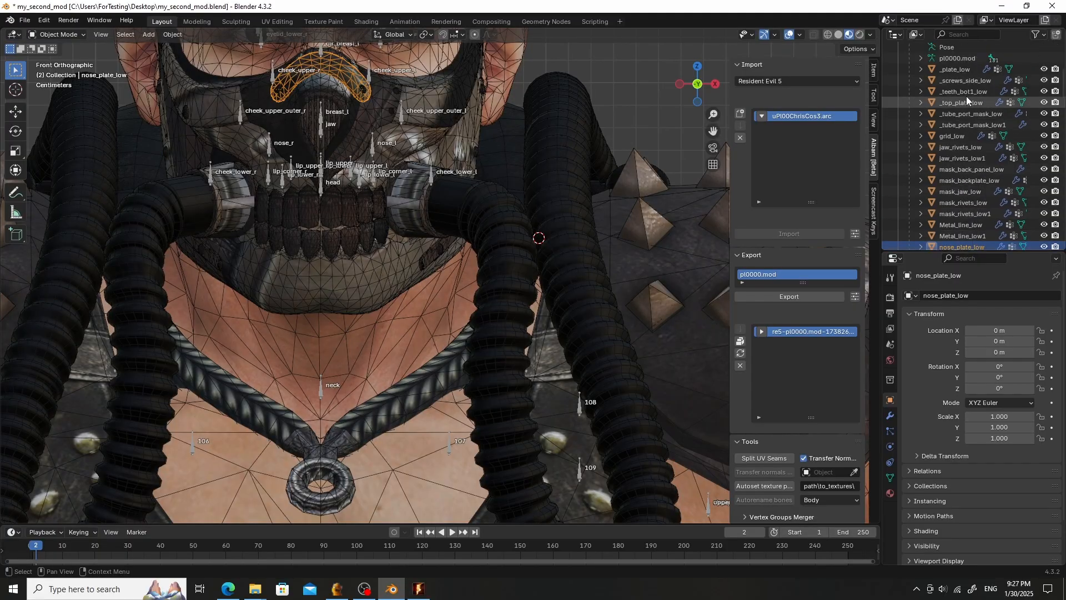
left_click(972, 81)
left_click(958, 70)
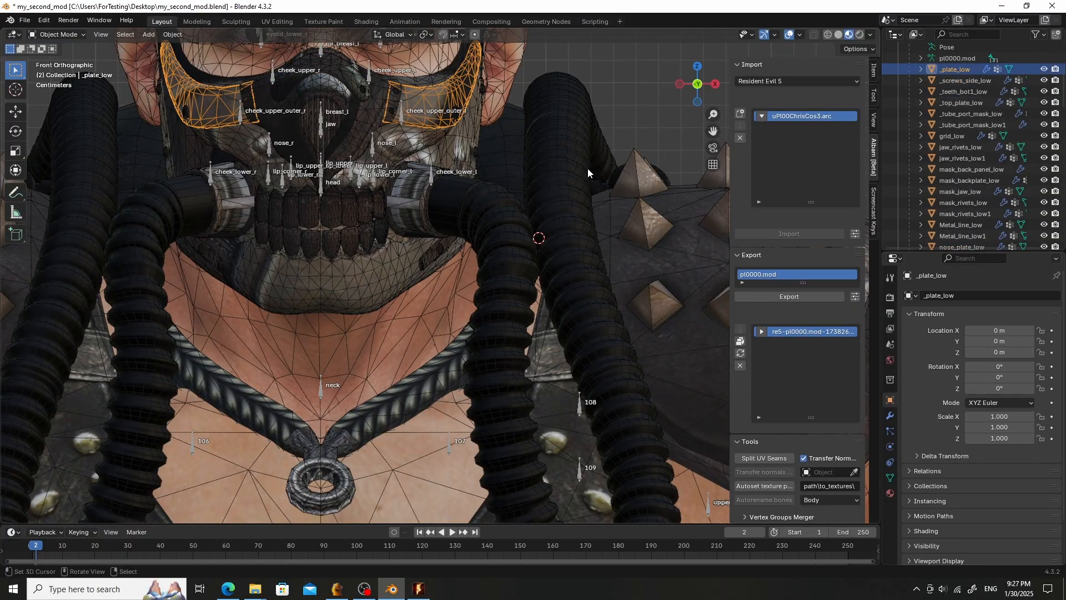
- Open the pl0000.mod export options and confirm them with visible-only meshes and LOD ID 255 enabled
left_click(855, 297)
left_click(794, 312)
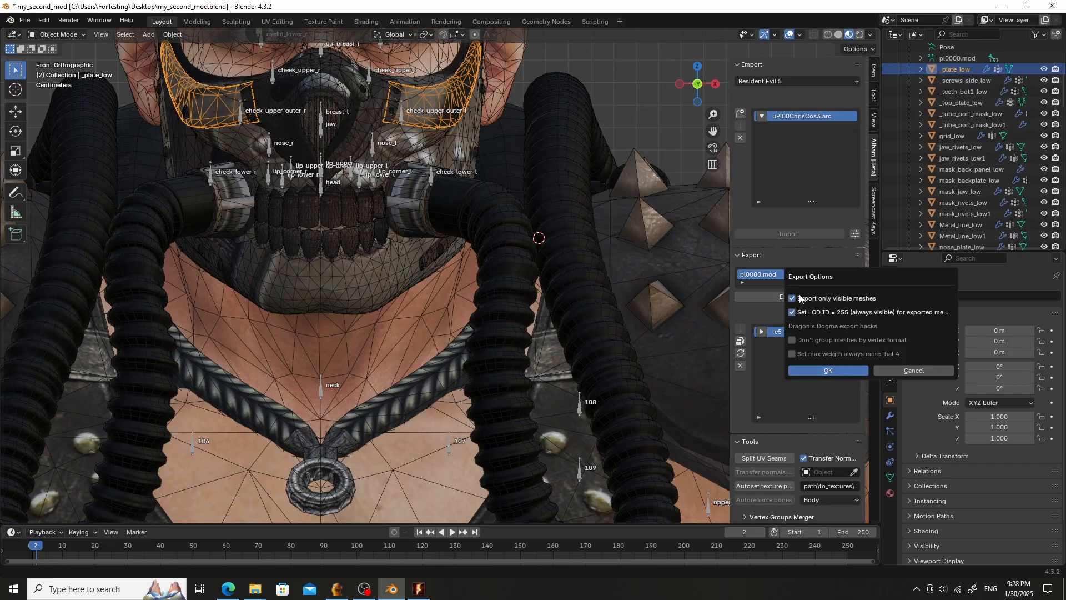
left_click(827, 371)
- Update the uPl00ChrisCos3.arc archive in the game's Archive folder with the exported pl0000.mod mesh
left_click(741, 365)
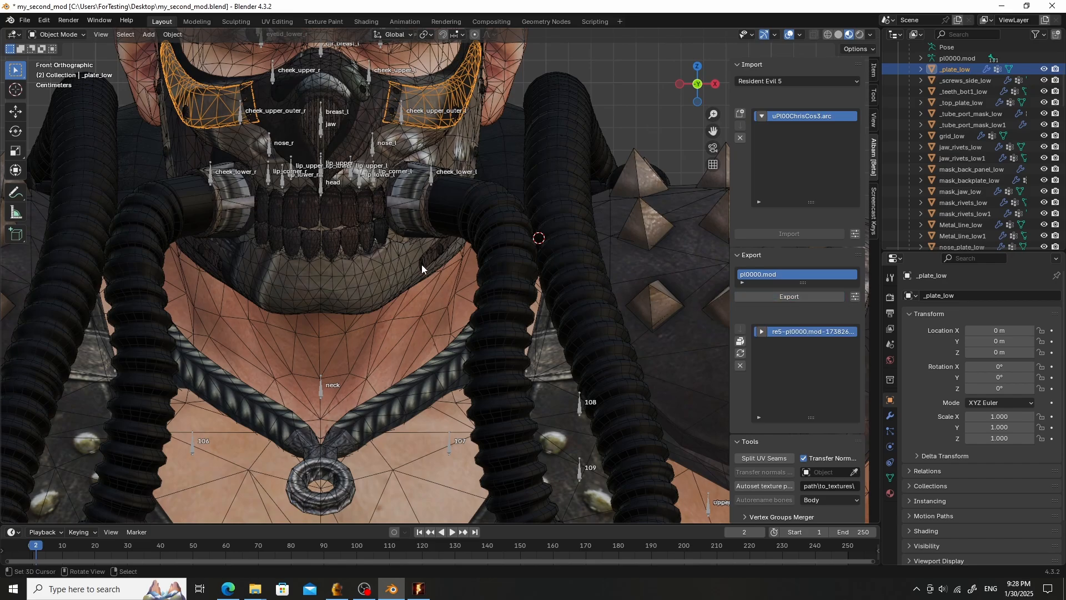
scroll(422, 264, "down", 1)
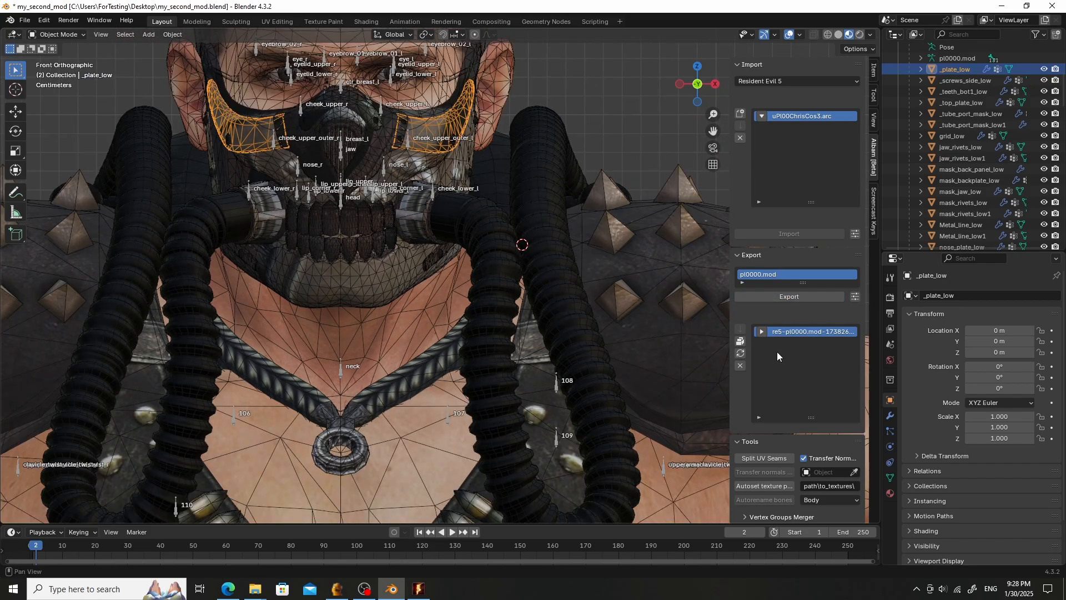
left_click(741, 352)
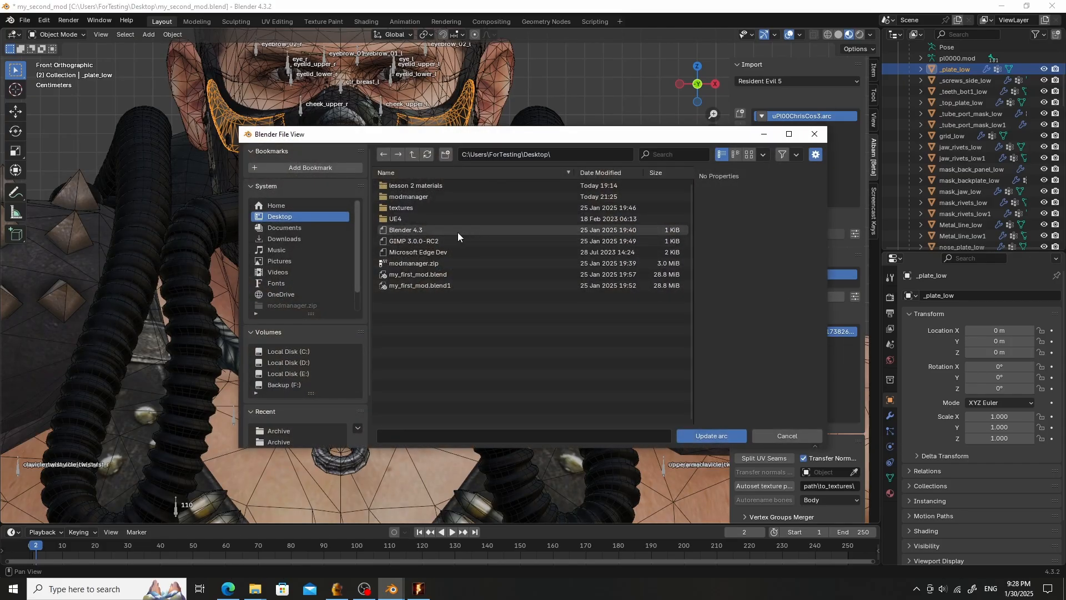
left_click(306, 431)
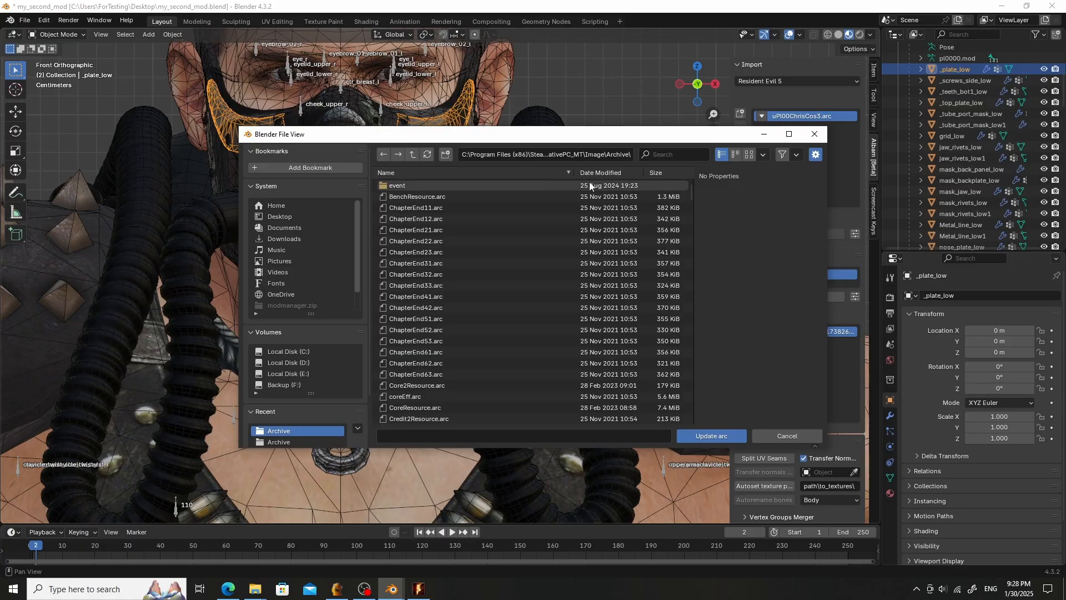
left_click(604, 172)
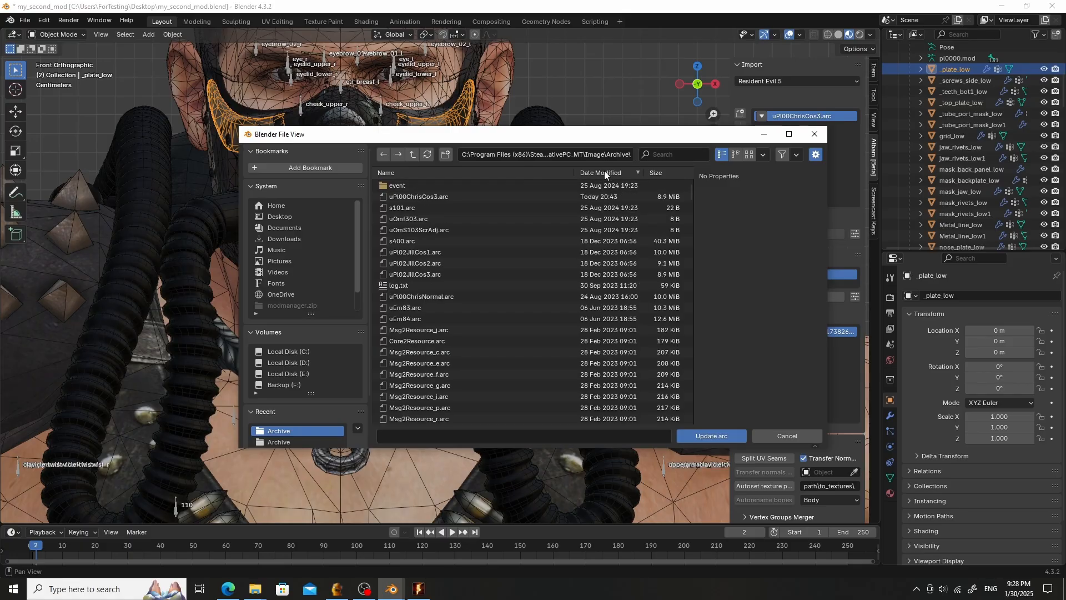
left_click(430, 196)
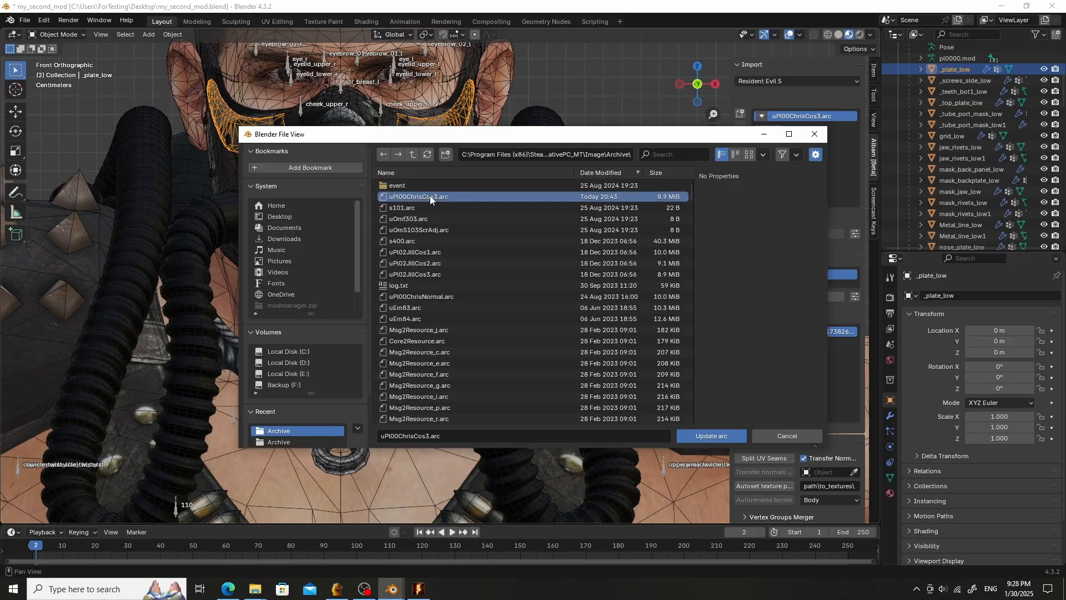
left_click(708, 436)
- Switch to the running game and quit the current game session to the main menu
left_click(422, 589)
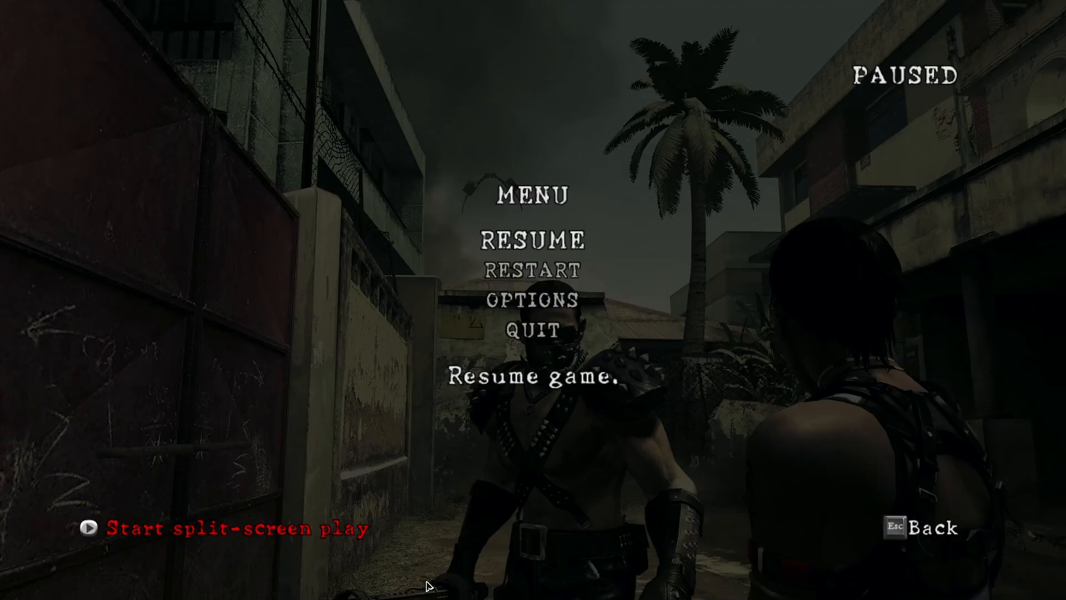
key("Escape")
key("Escape")
key("Up")
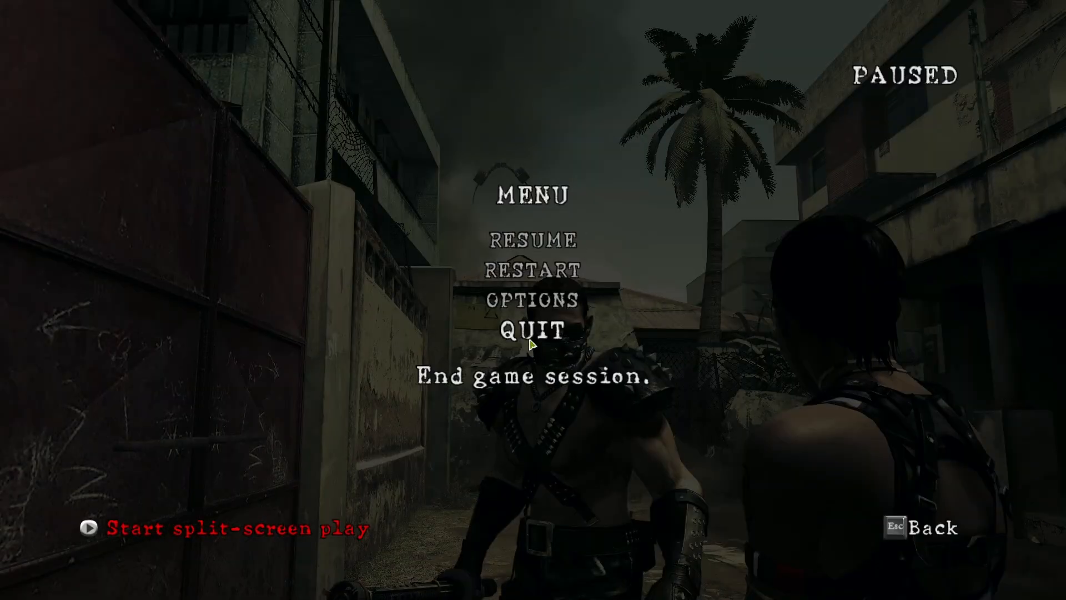
key("Return")
key("Return")
key("Return")
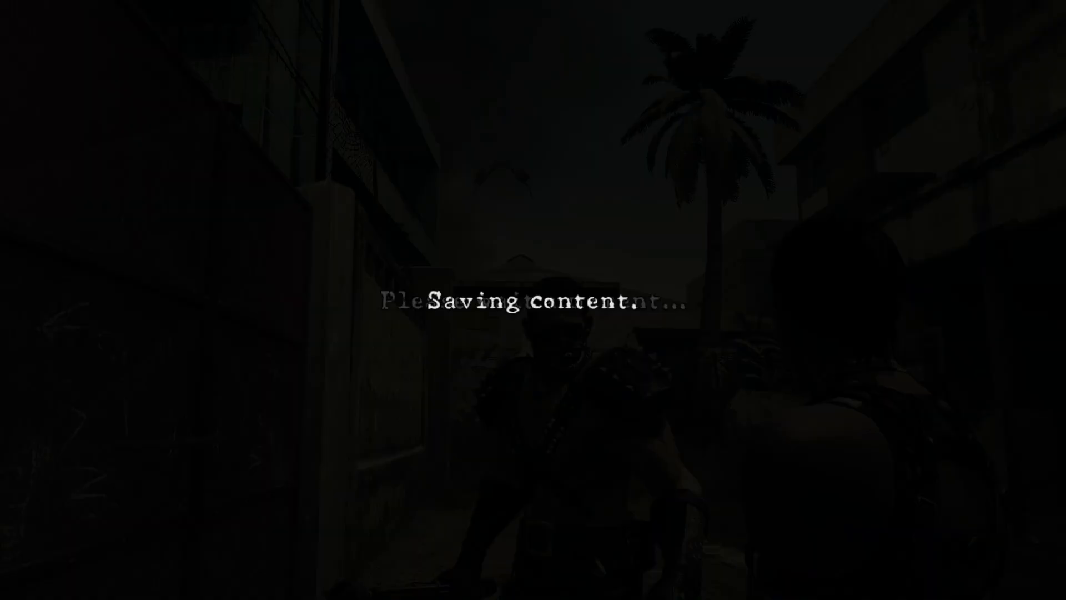
key("Return")
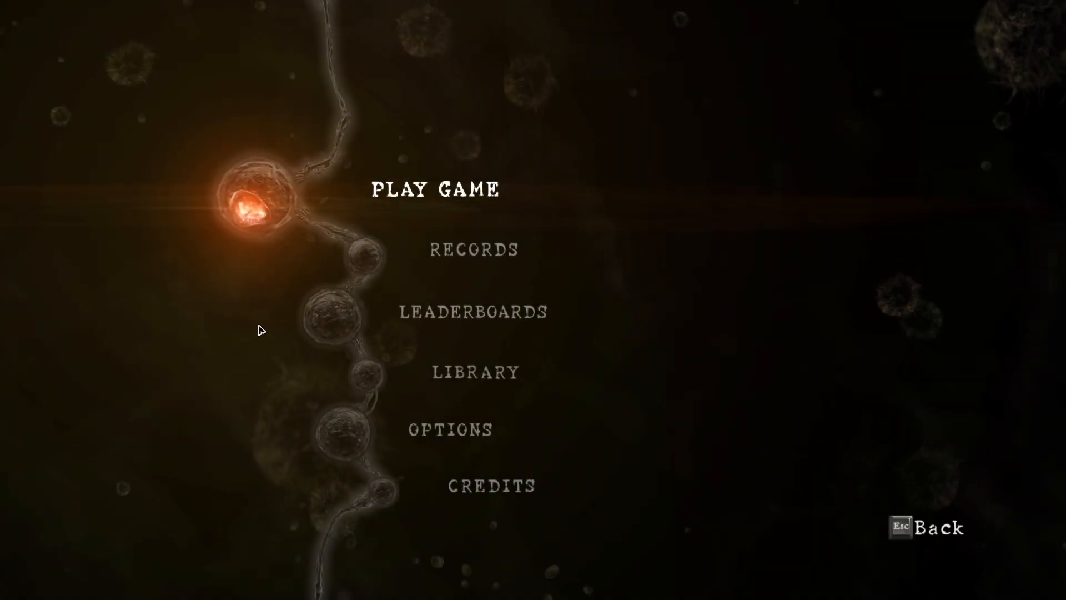
- Continue the saved game and start it to test the mask on Chris in-game
left_click(399, 186)
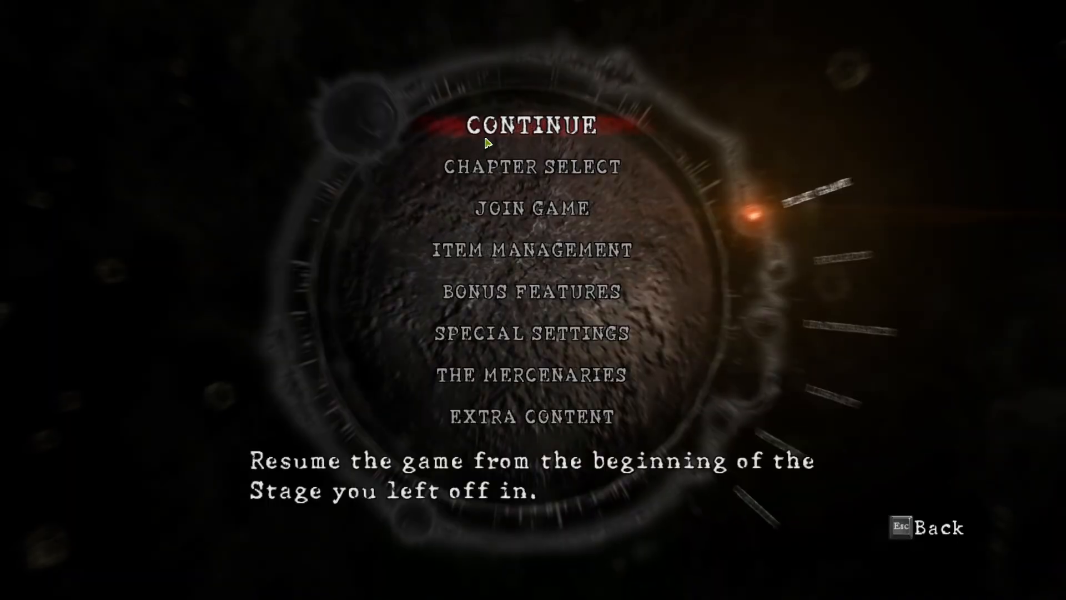
left_click(511, 124)
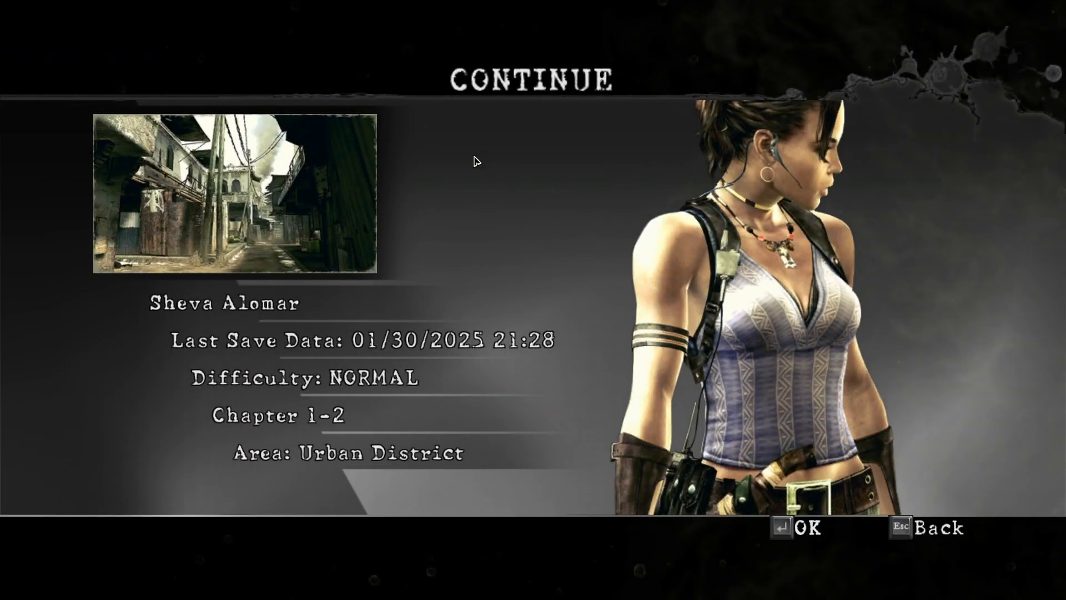
left_click(475, 159)
left_click(553, 168)
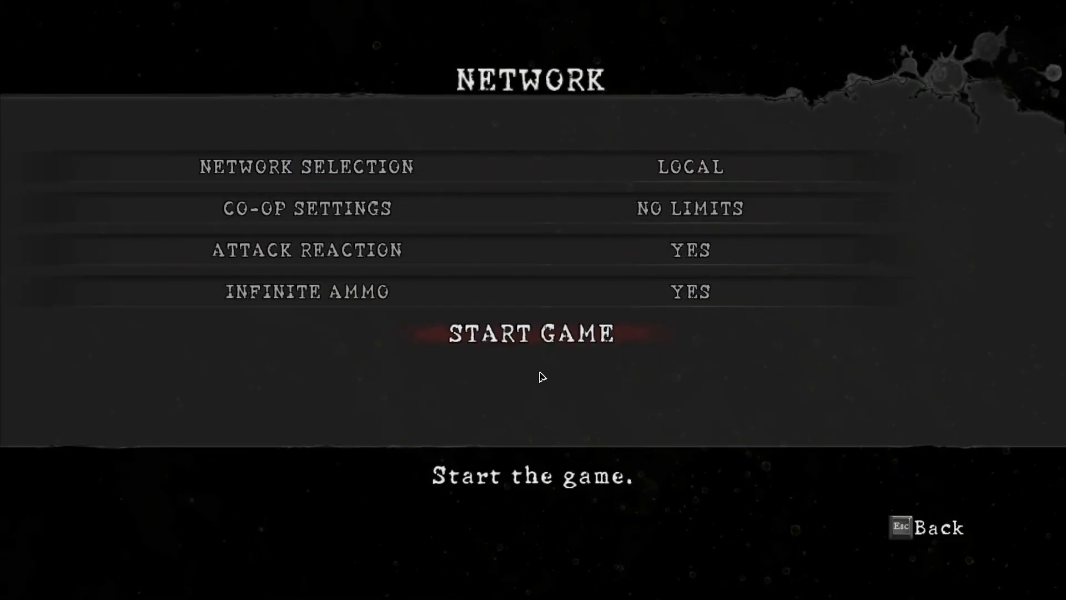
left_click(567, 351)
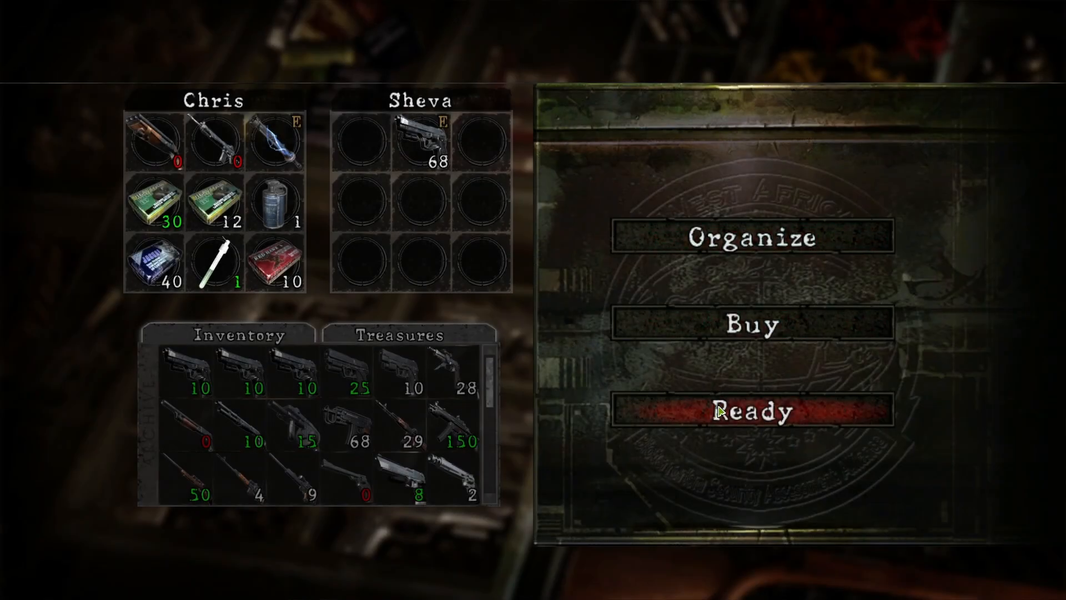
left_click(718, 410)
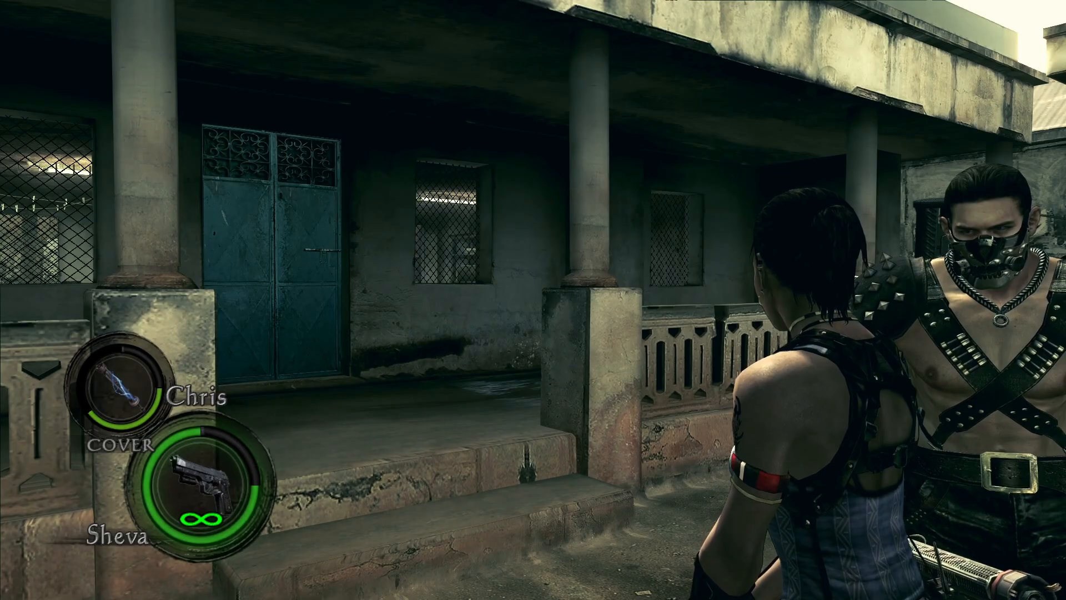
- Return to Blender, select the nose_plate_low mesh and apply its Triangulate modifier
key("alt+Tab")
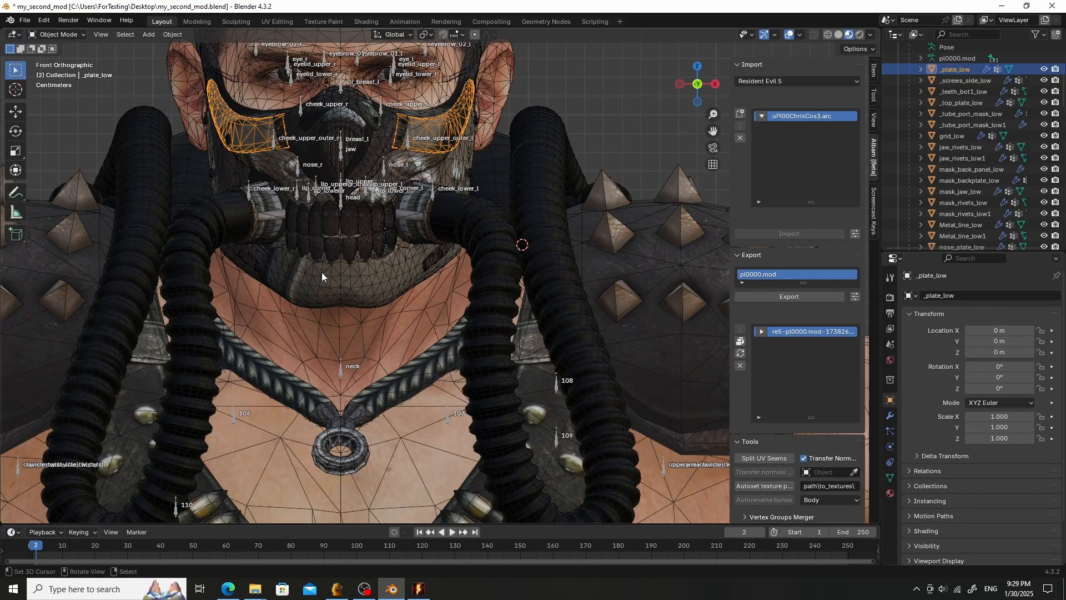
left_click(358, 151)
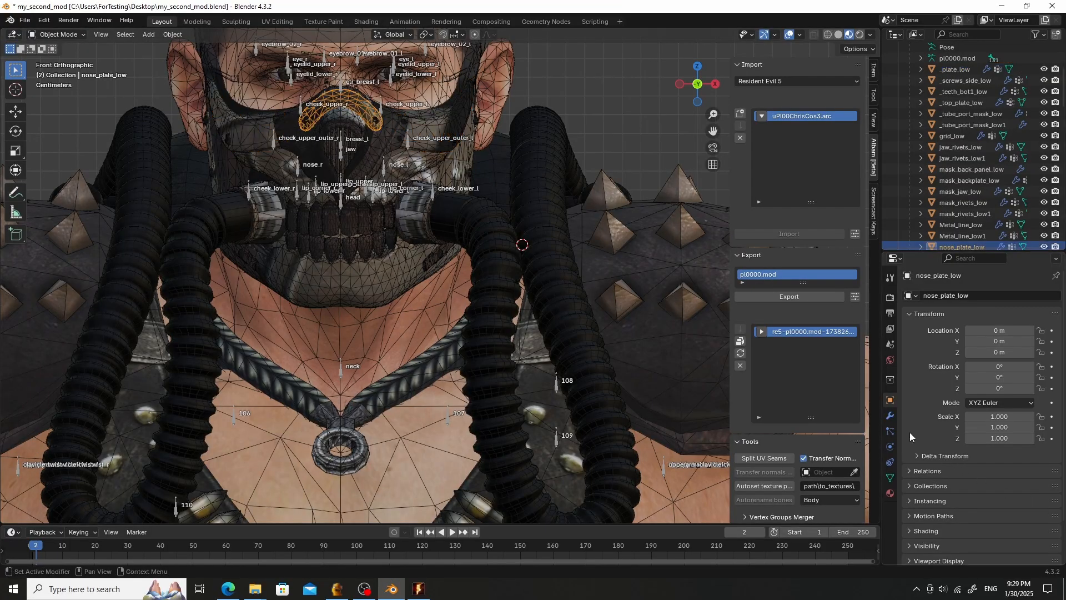
left_click(892, 413)
left_click(1028, 414)
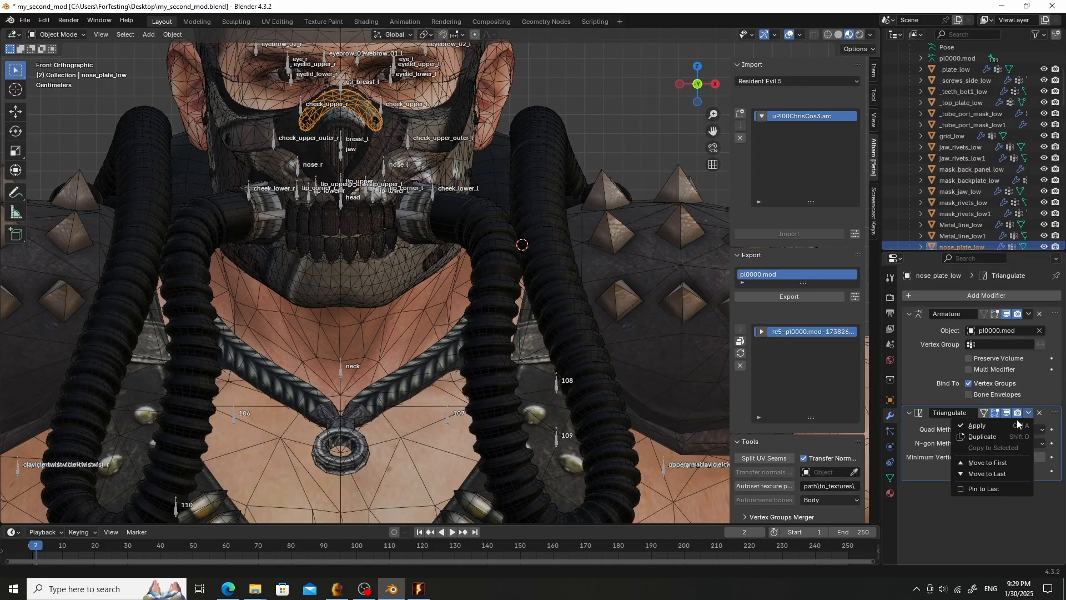
left_click(994, 425)
- Go through the mask meshes in the outliner, checking each one's modifier stack
scroll(976, 242, "down", 2)
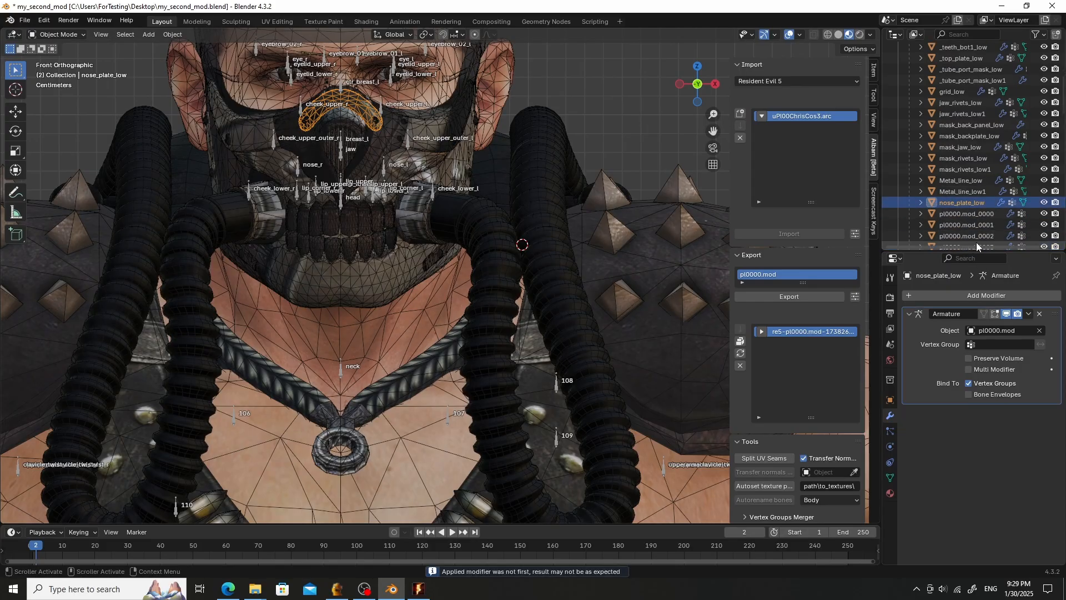
left_click(975, 190)
left_click(975, 158)
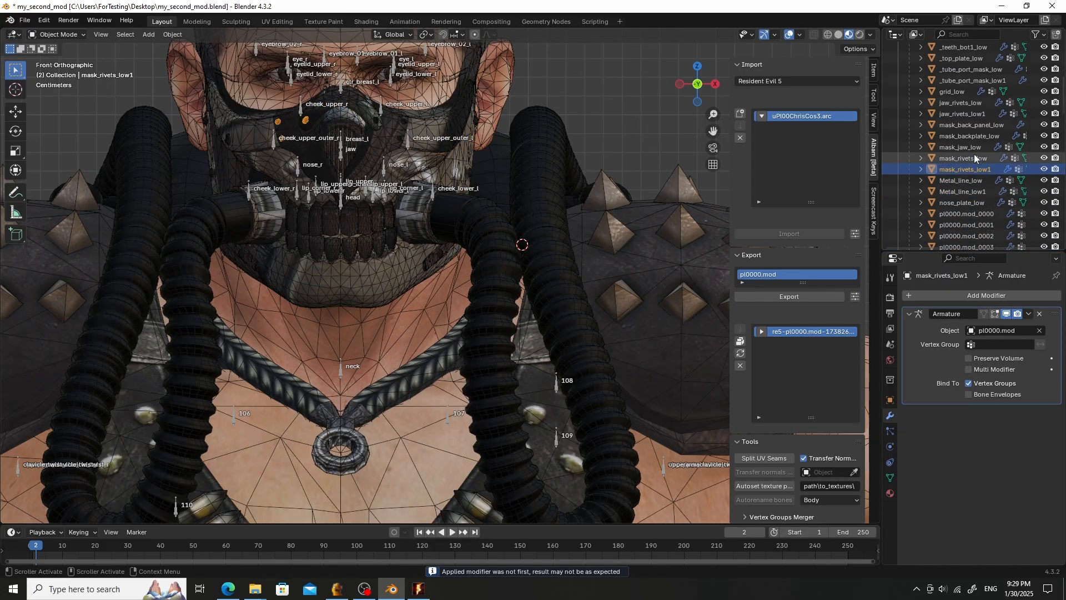
left_click(972, 147)
left_click(978, 126)
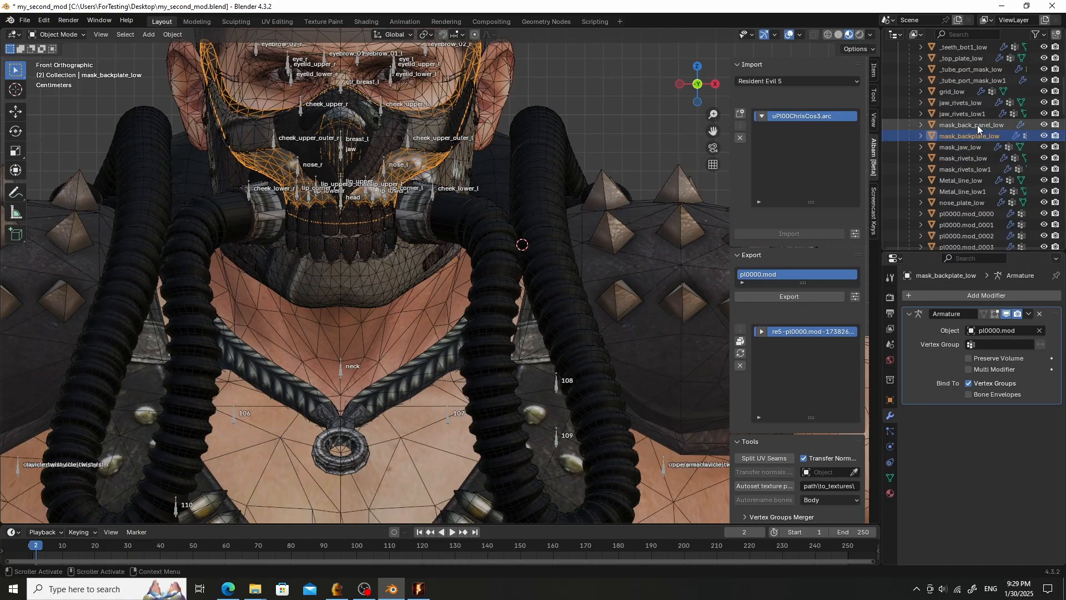
left_click(975, 114)
left_click(974, 103)
left_click(965, 91)
left_click(962, 80)
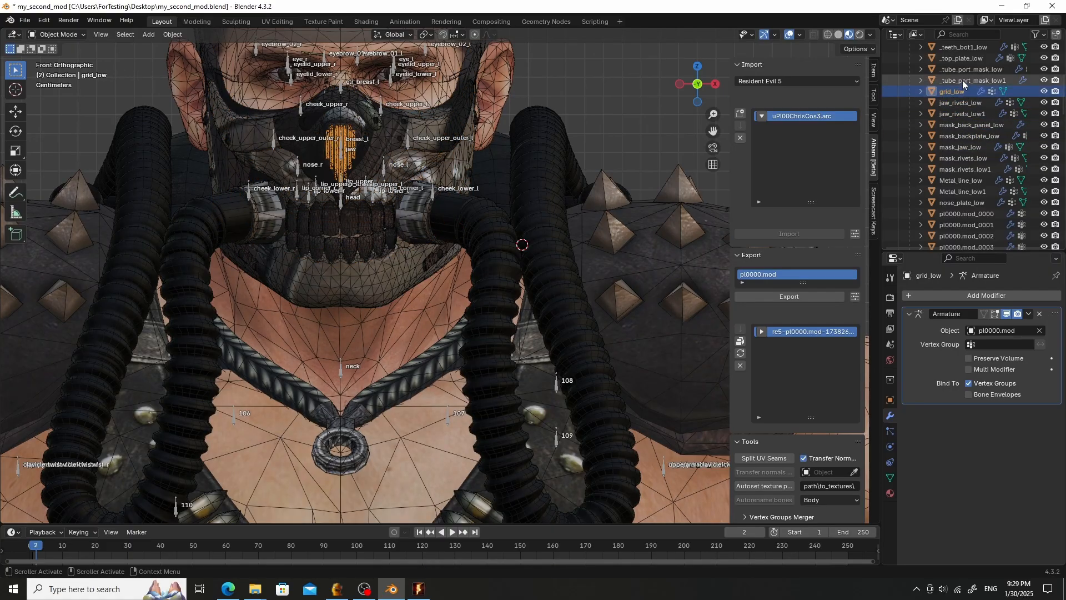
left_click(963, 71)
left_click(967, 59)
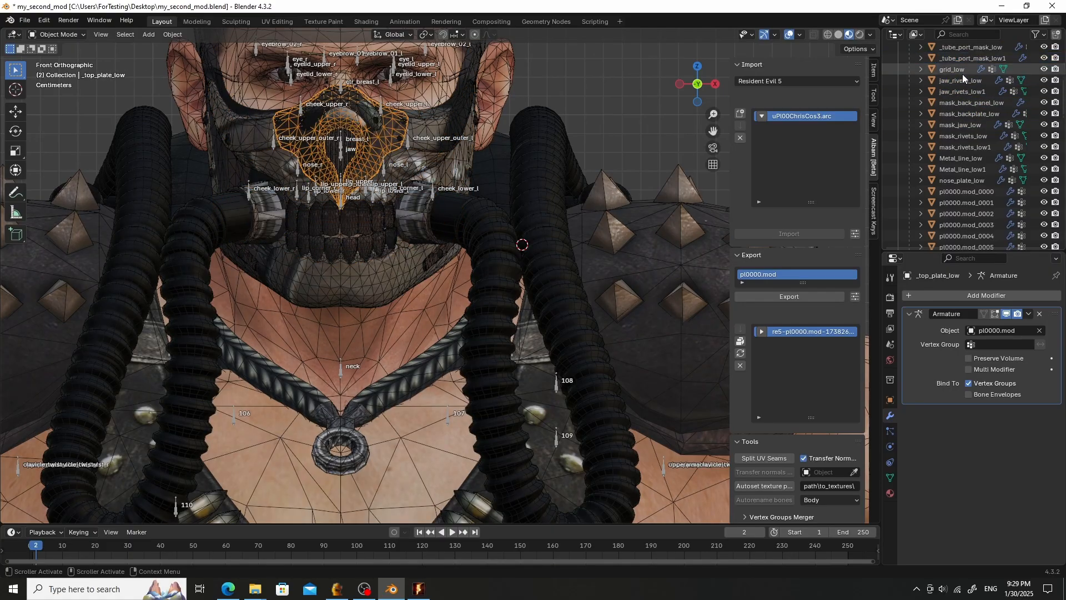
scroll(968, 81, "up", 1)
left_click(971, 70)
scroll(969, 94, "up", 2)
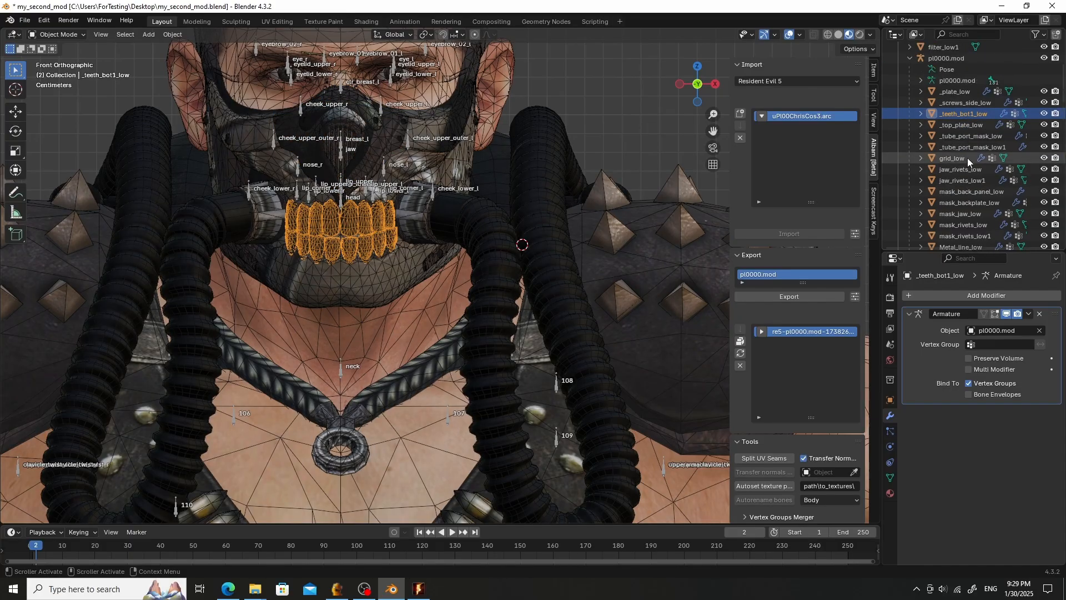
left_click(966, 104)
left_click(958, 90)
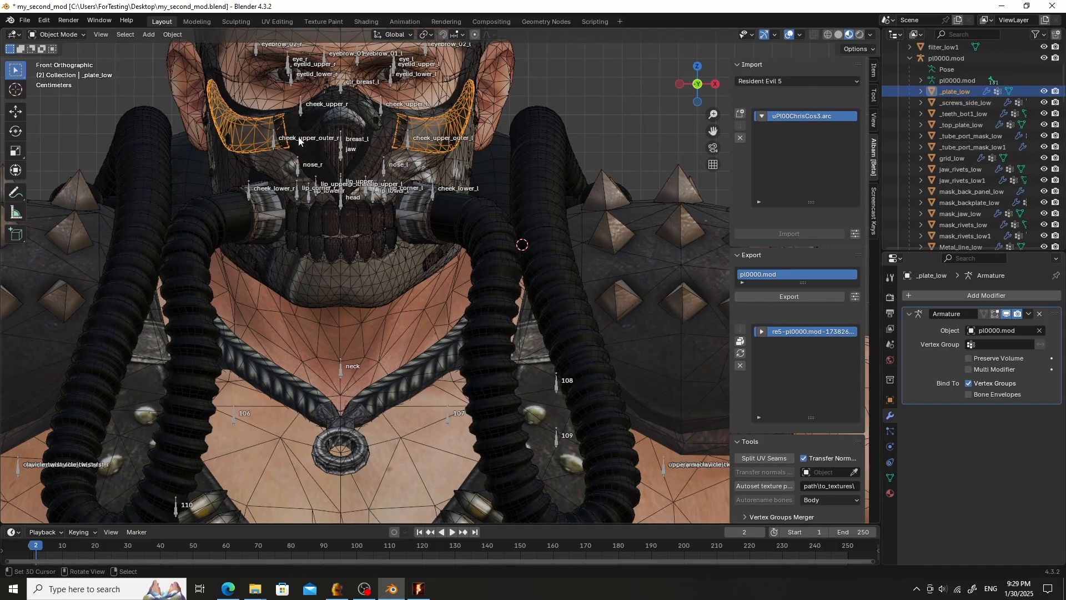
- Save the blend file as my_second_mod.blend inside a new my_second_mod folder on the Desktop
left_click(25, 20)
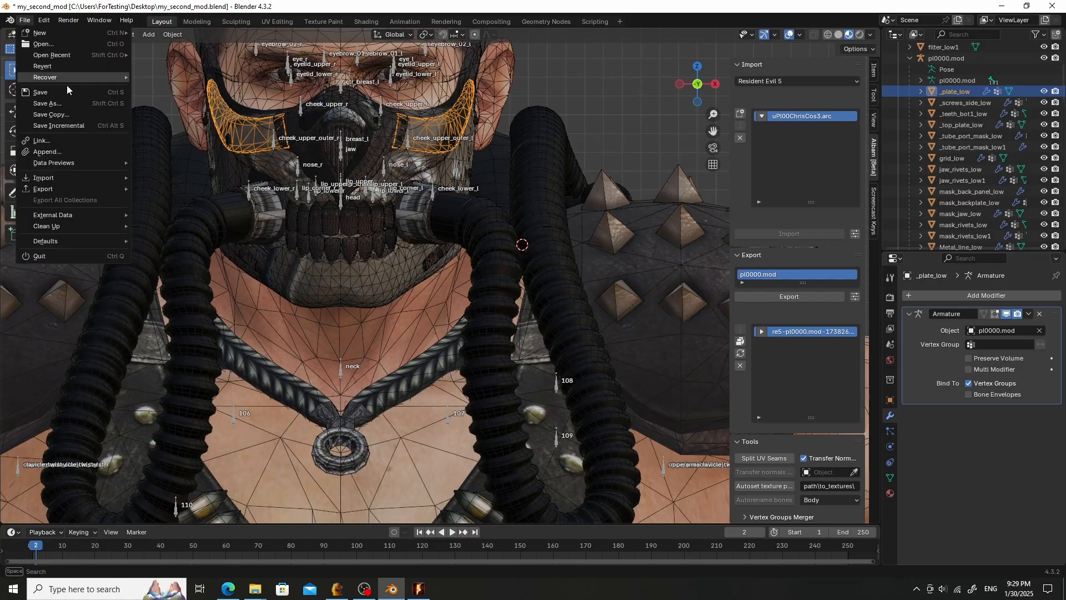
left_click(75, 105)
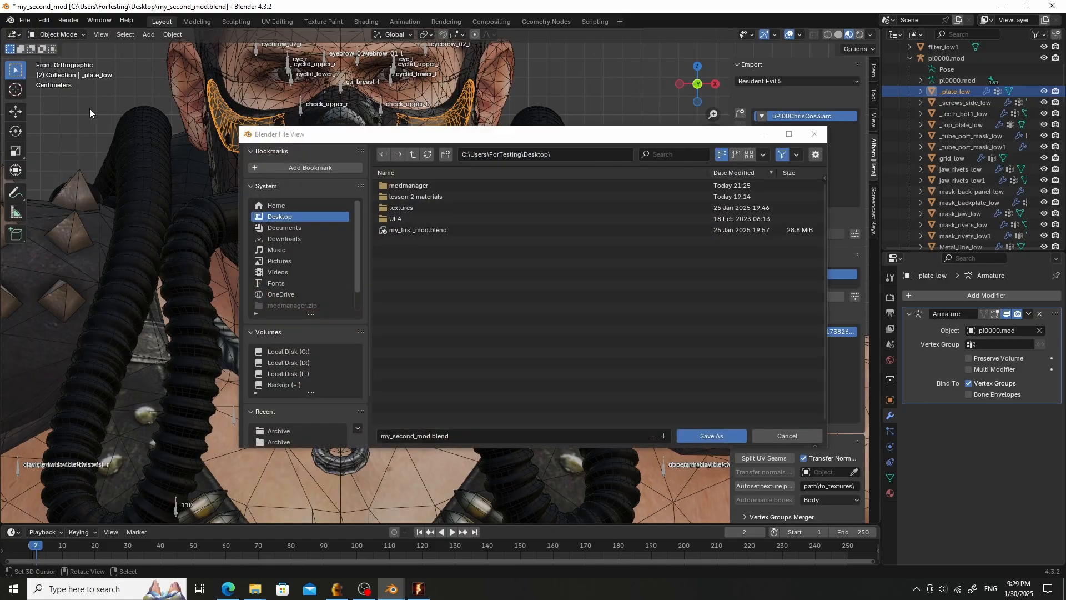
left_click(446, 153)
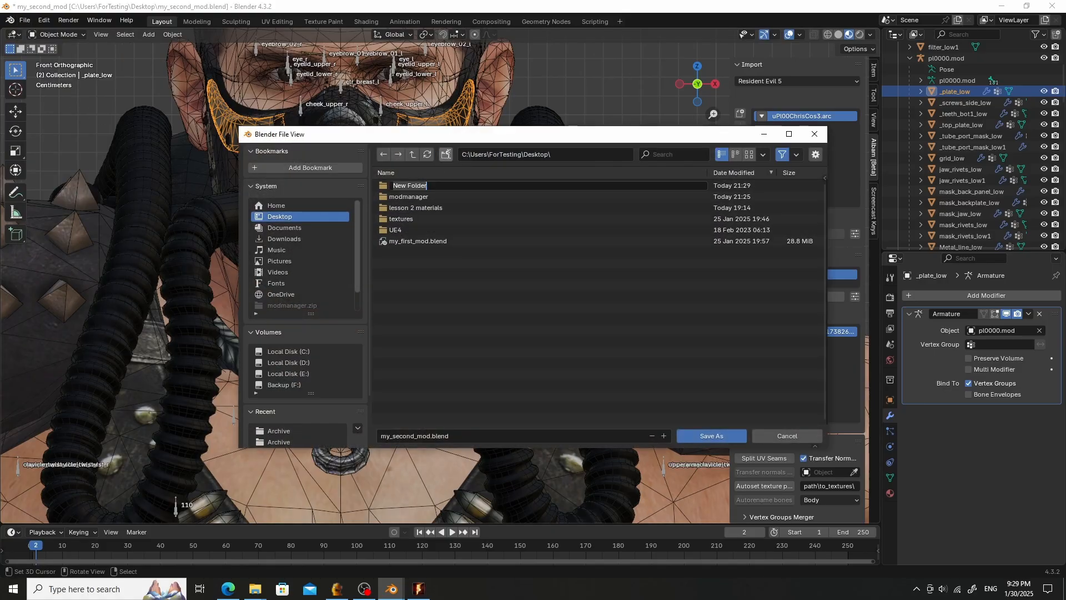
type("my_second_mod")
key("Return")
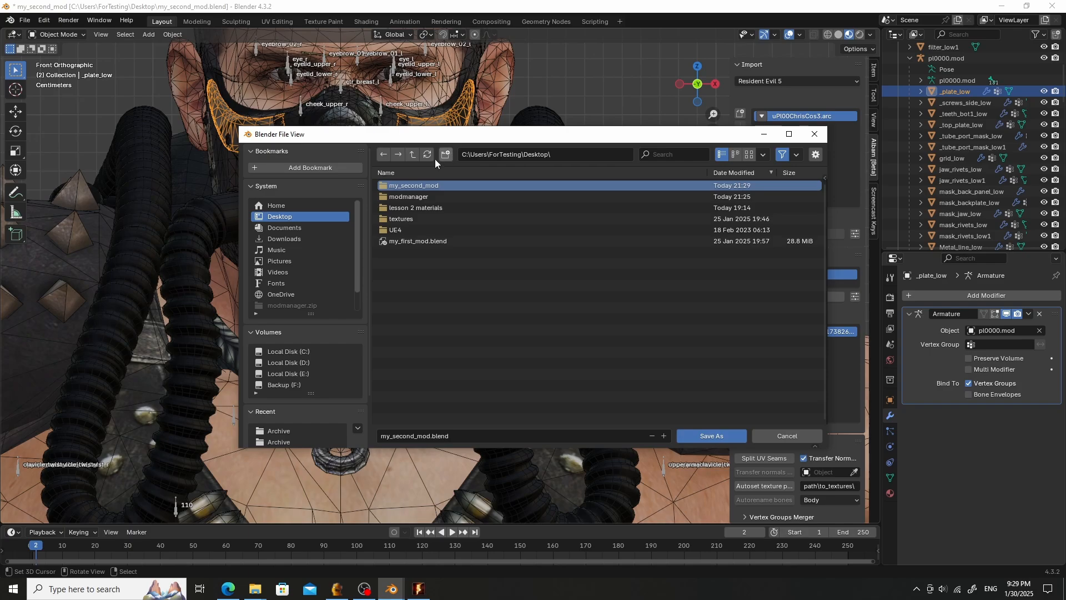
left_click(422, 185)
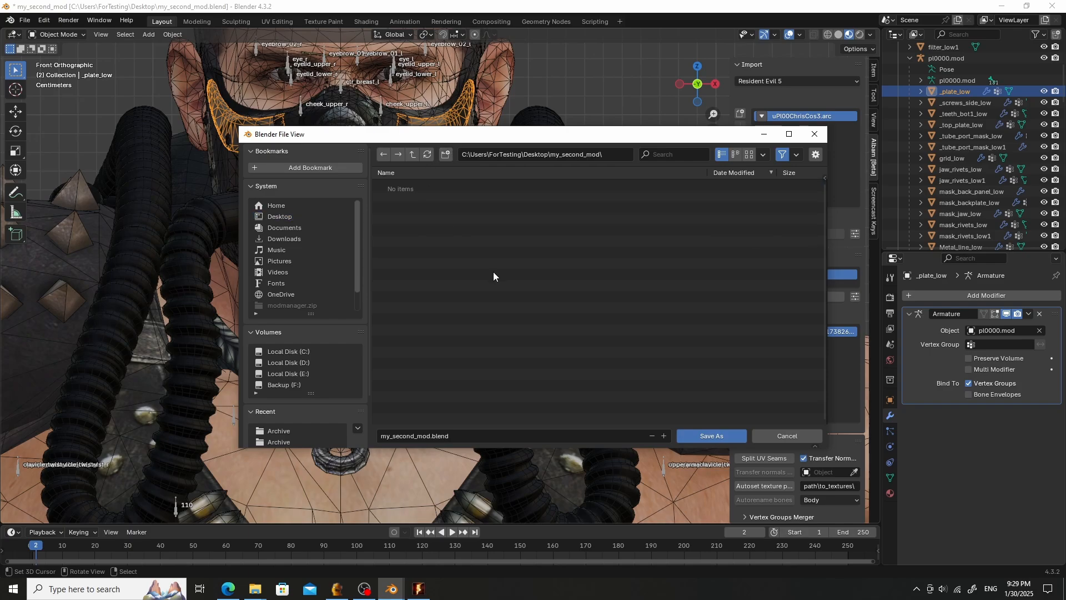
left_click(703, 436)
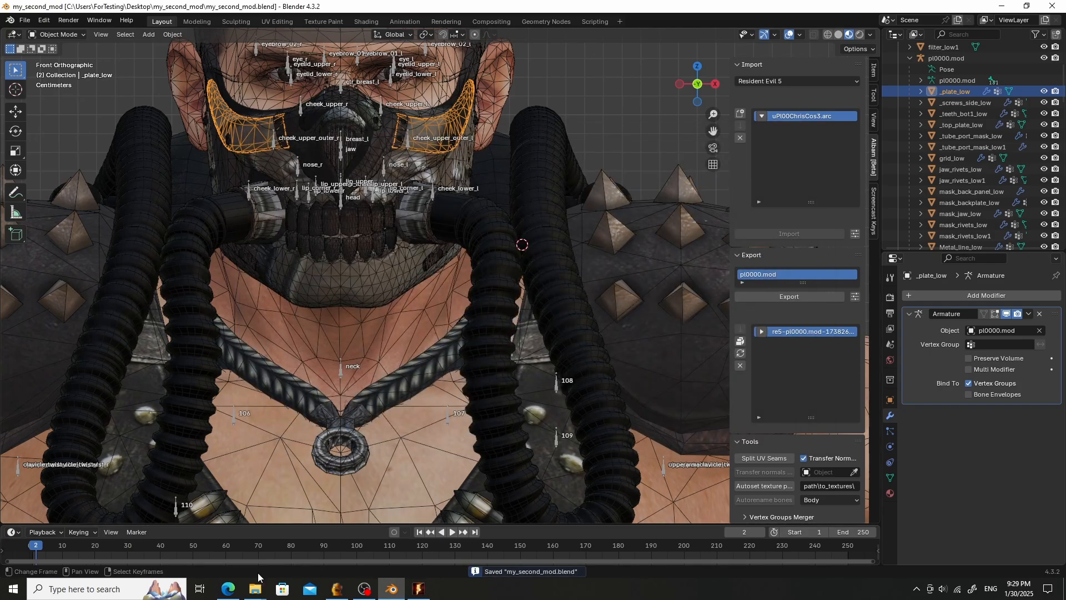
- Open the my_second_mod folder on the Desktop in File Explorer
mouse_move(253, 589)
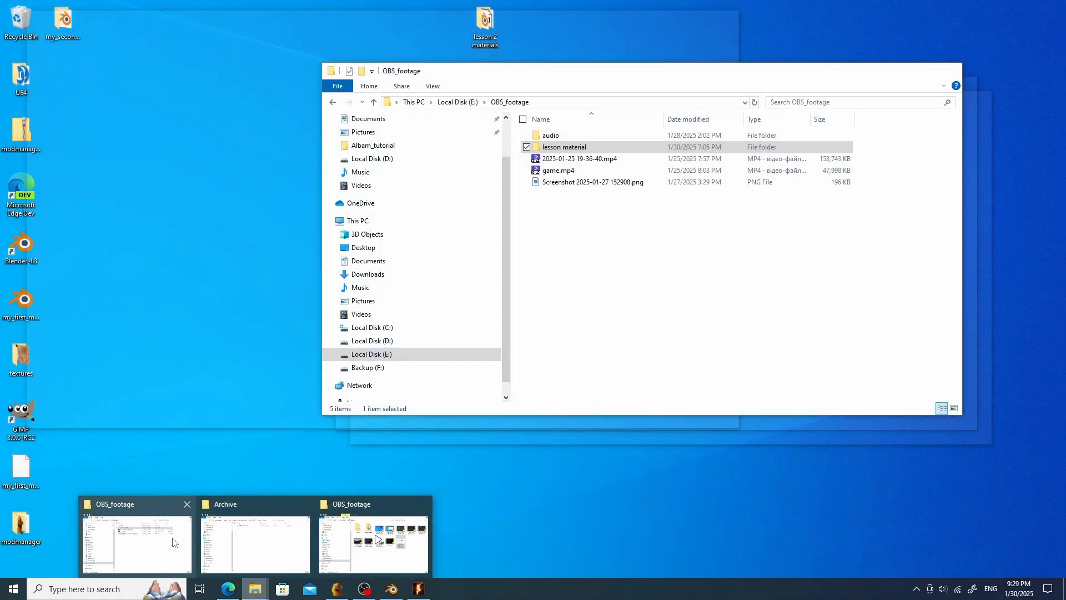
left_click(175, 543)
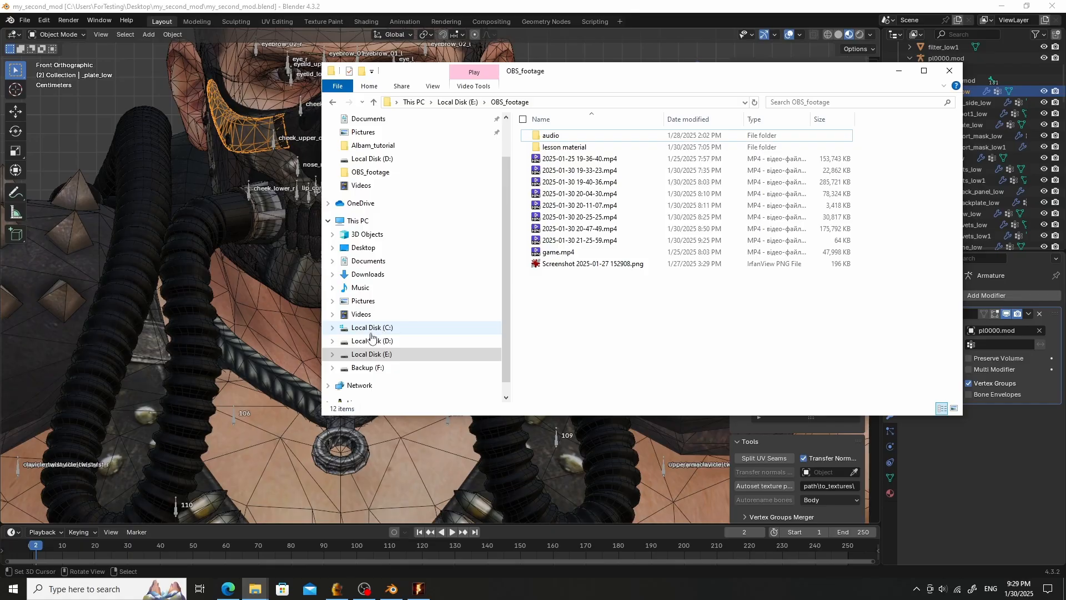
left_click(371, 248)
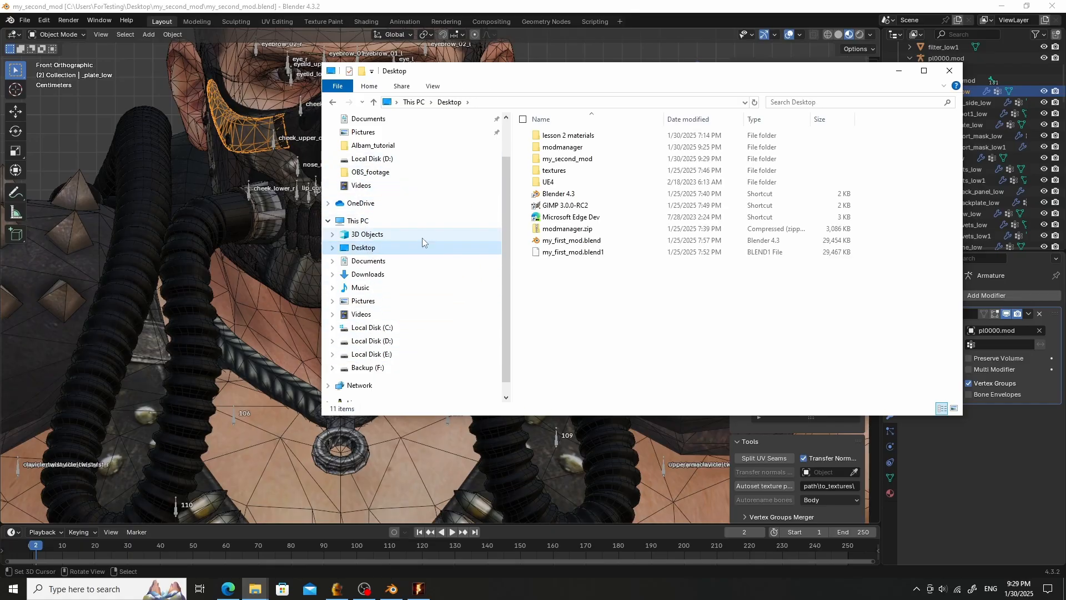
double_click(581, 160)
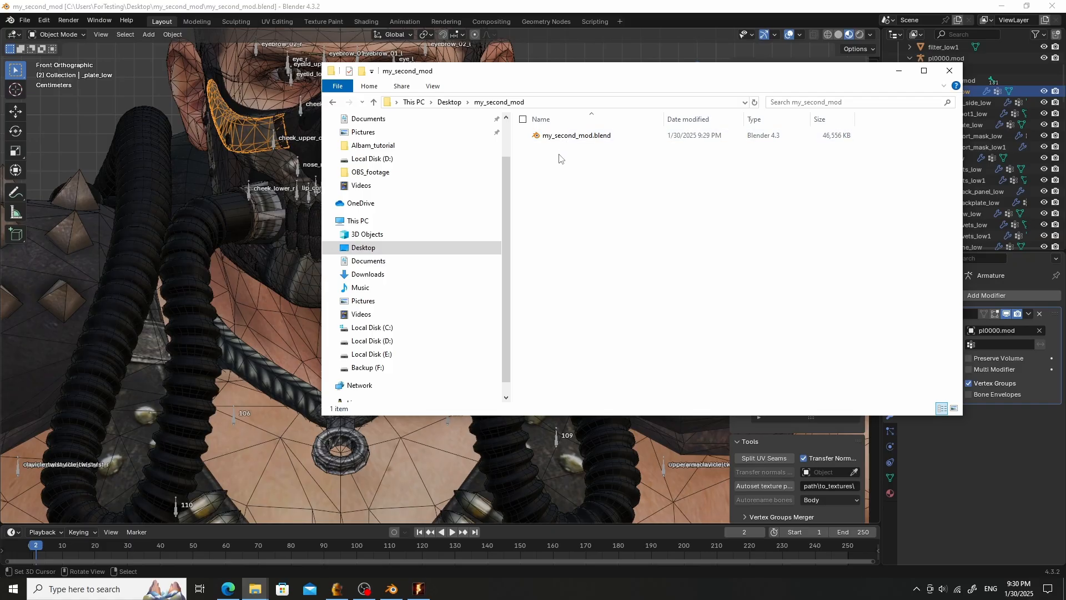
- Create a new folder named textures inside the my_second_mod folder
right_click(548, 167)
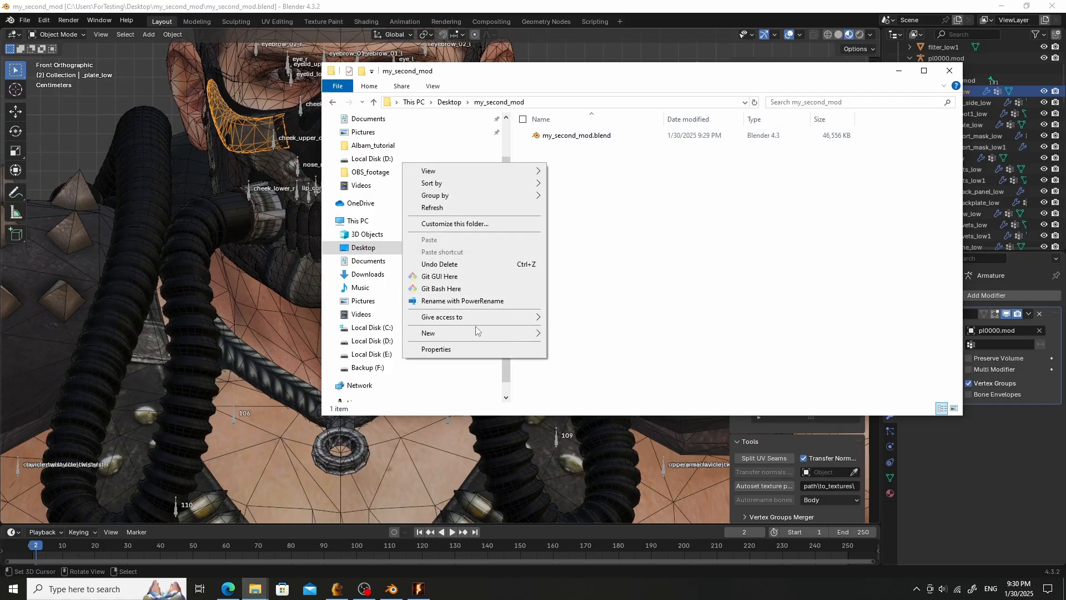
mouse_move(477, 333)
left_click(600, 334)
type("textures")
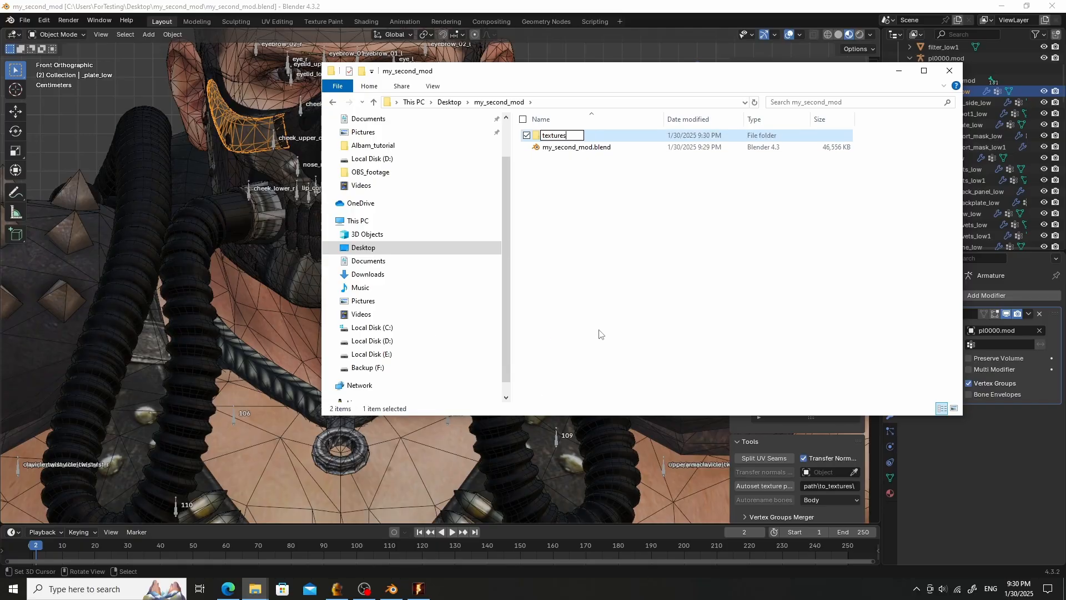
key("Return")
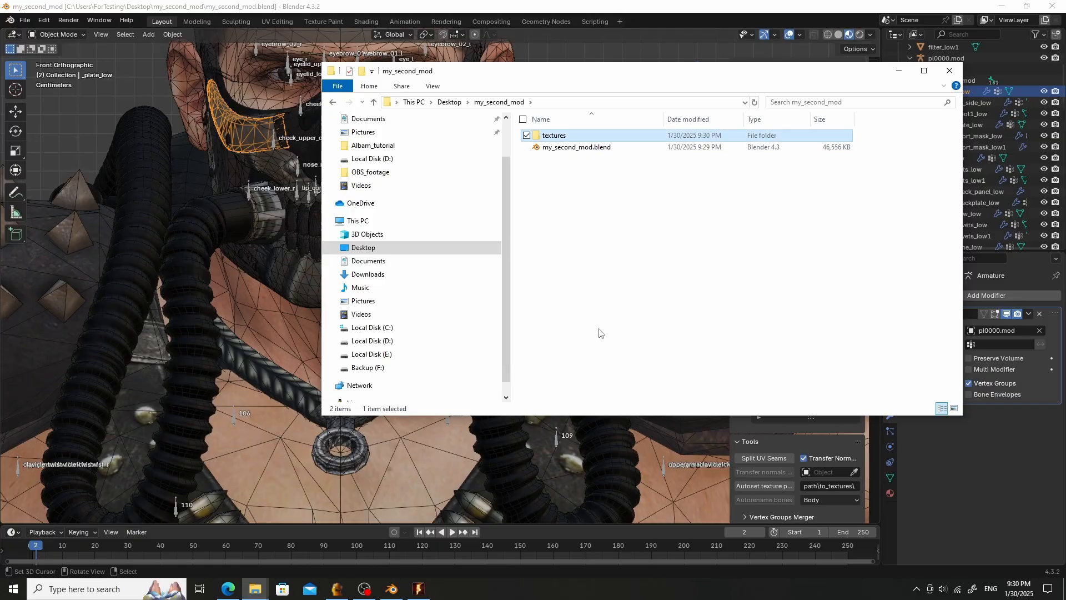
- Back in Blender, select the mask_jaw_low mesh and switch its material to m_ij_mask
left_click(899, 70)
scroll(534, 190, "up", 3)
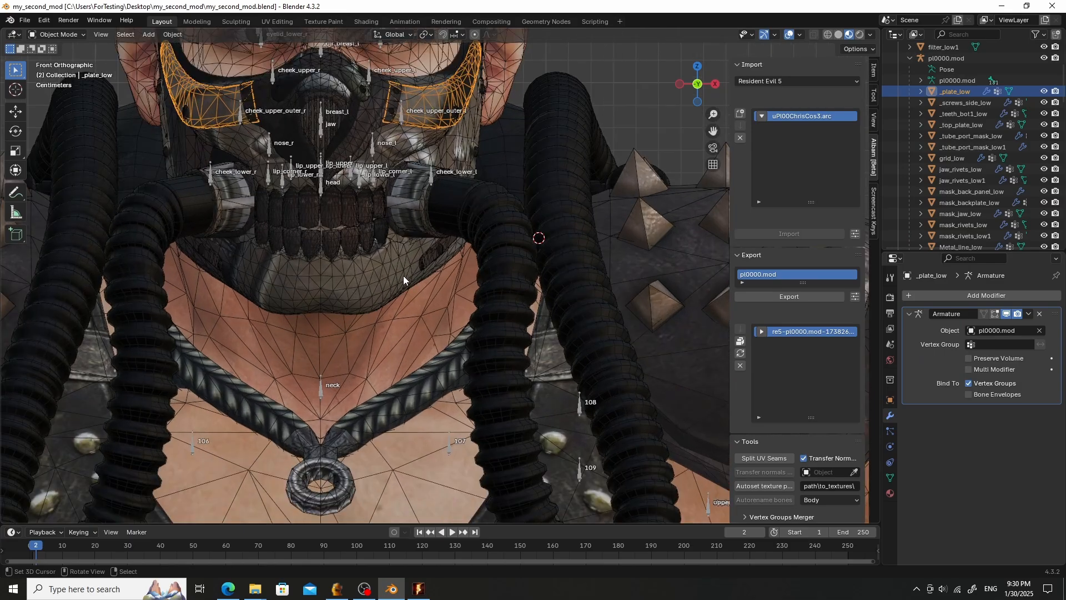
left_click(388, 283)
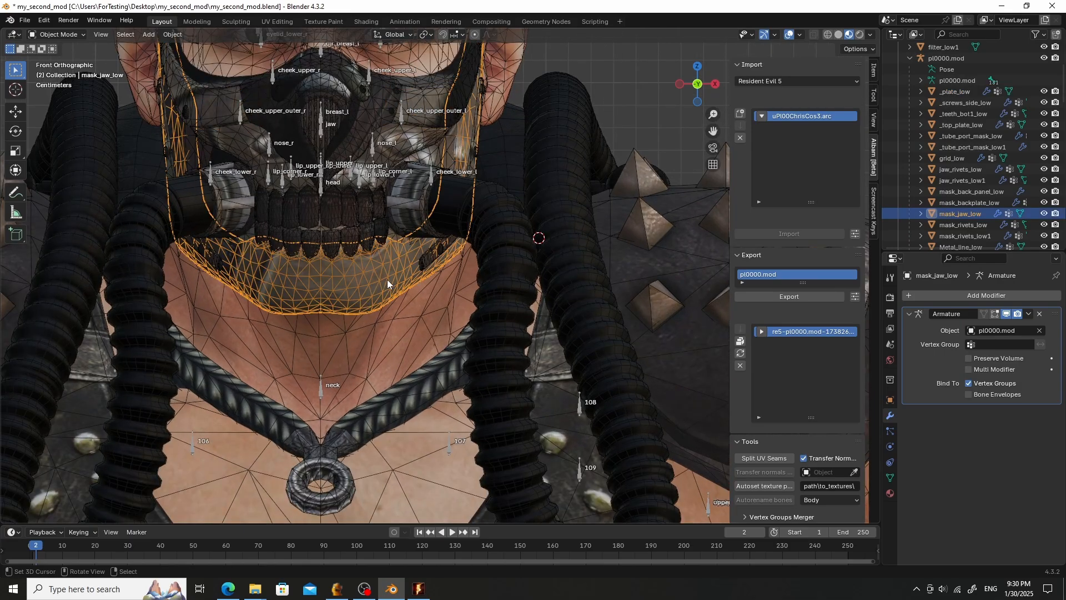
left_click(890, 493)
left_click(910, 343)
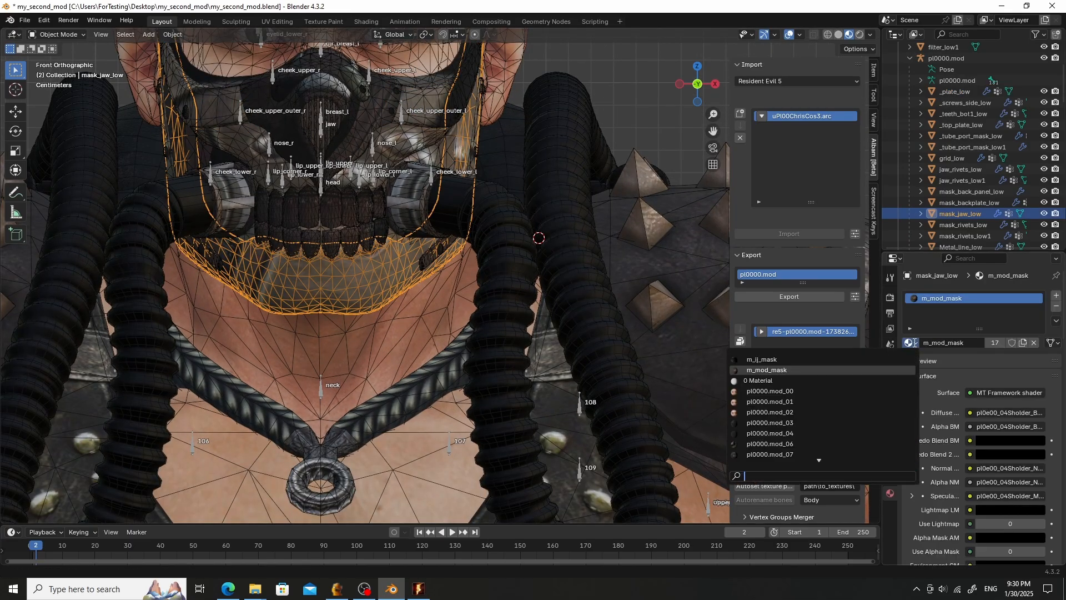
left_click(850, 359)
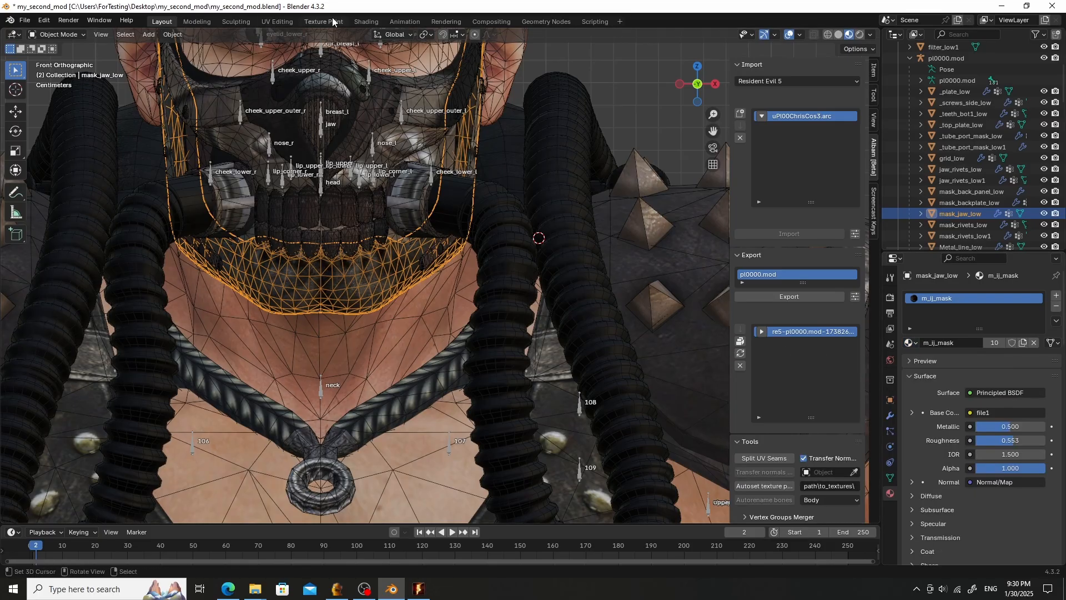
- Open the Shading workspace and unpack the first image texture node's file into the current directory
left_click(366, 21)
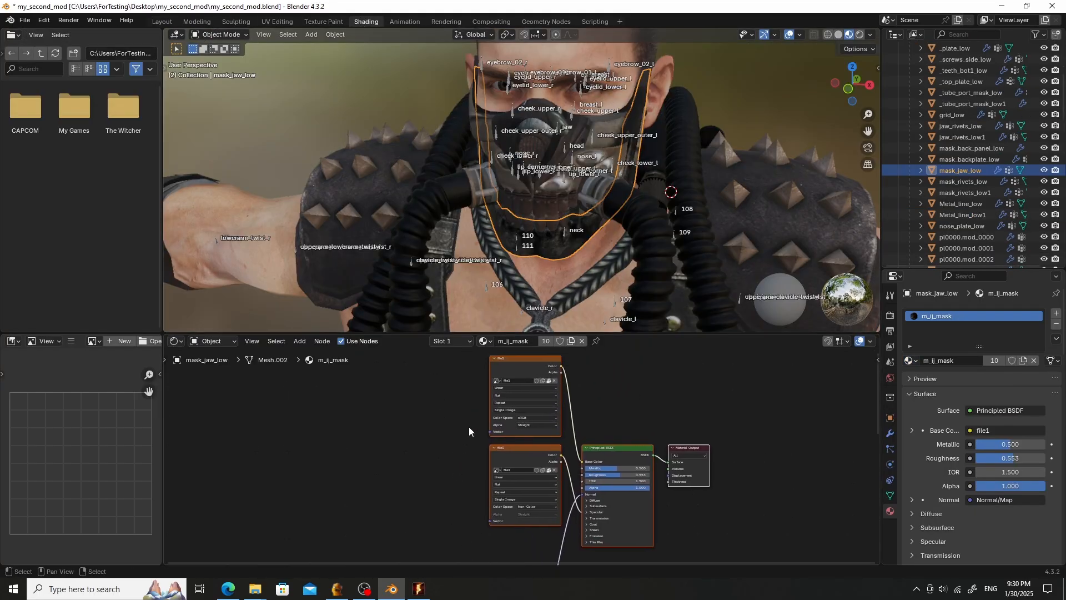
scroll(469, 427, "up", 2)
scroll(85, 451, "down", 4)
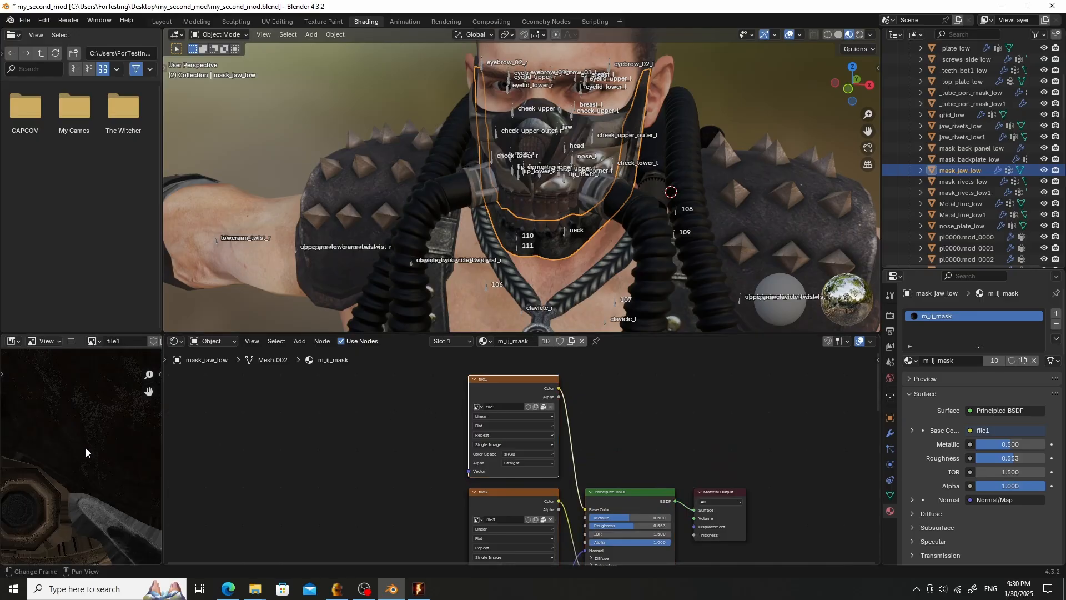
left_click(543, 407)
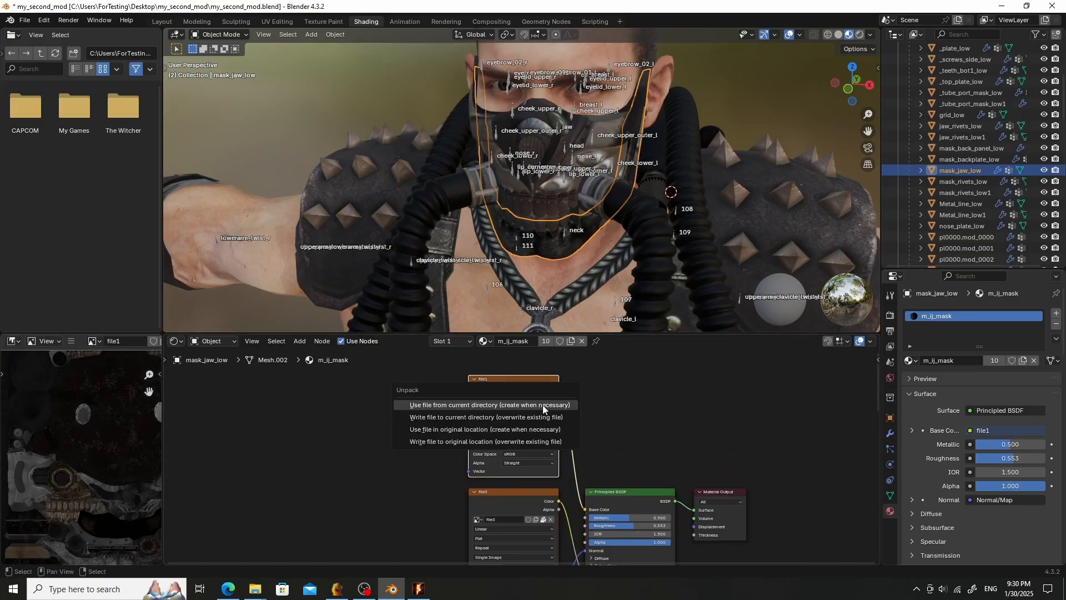
left_click(543, 407)
- Unpack the file3 image texture node's image into the current directory as well
scroll(508, 427, "down", 1)
middle_click_drag(403, 436, 400, 392)
scroll(520, 444, "up", 3)
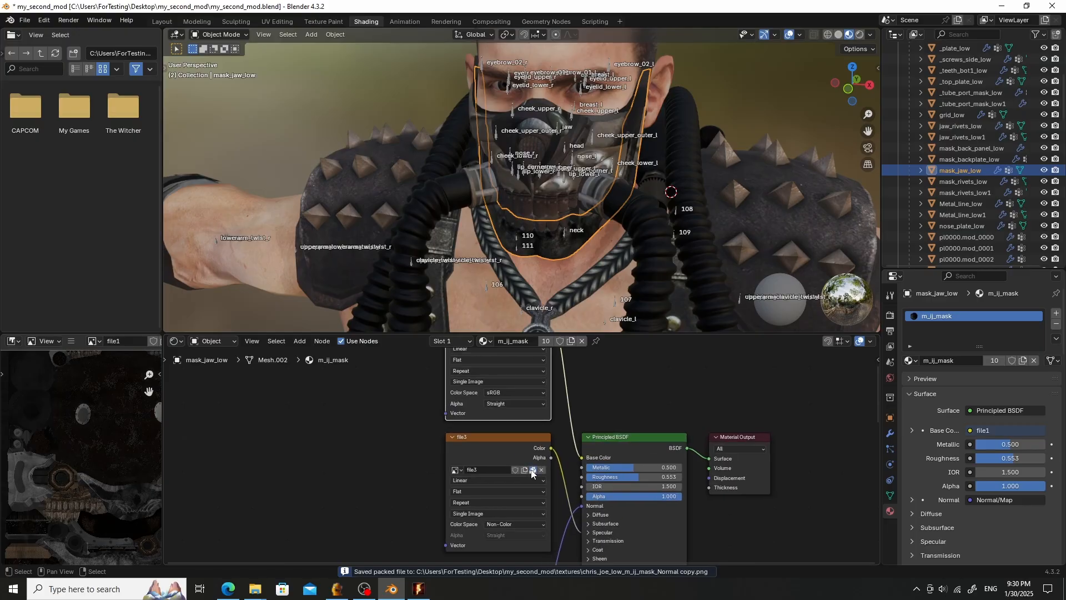
left_click(532, 471)
left_click(511, 469)
- Unpack the remaining image texture node's image into the current directory
middle_click_drag(430, 460, 373, 401)
scroll(415, 404, "down", 5)
middle_click_drag(434, 449, 480, 301)
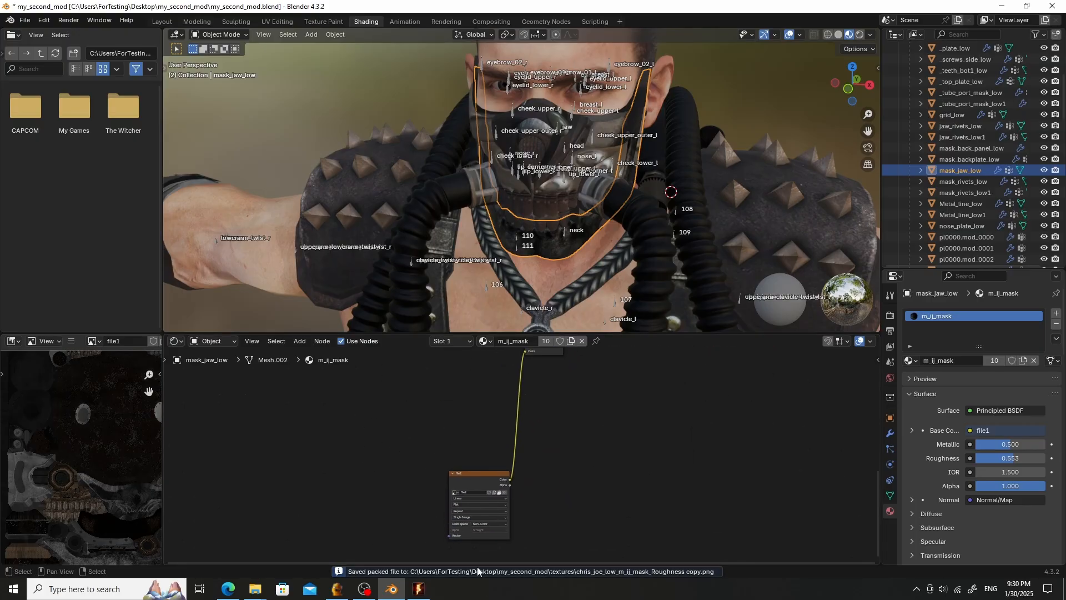
scroll(475, 533, "up", 2)
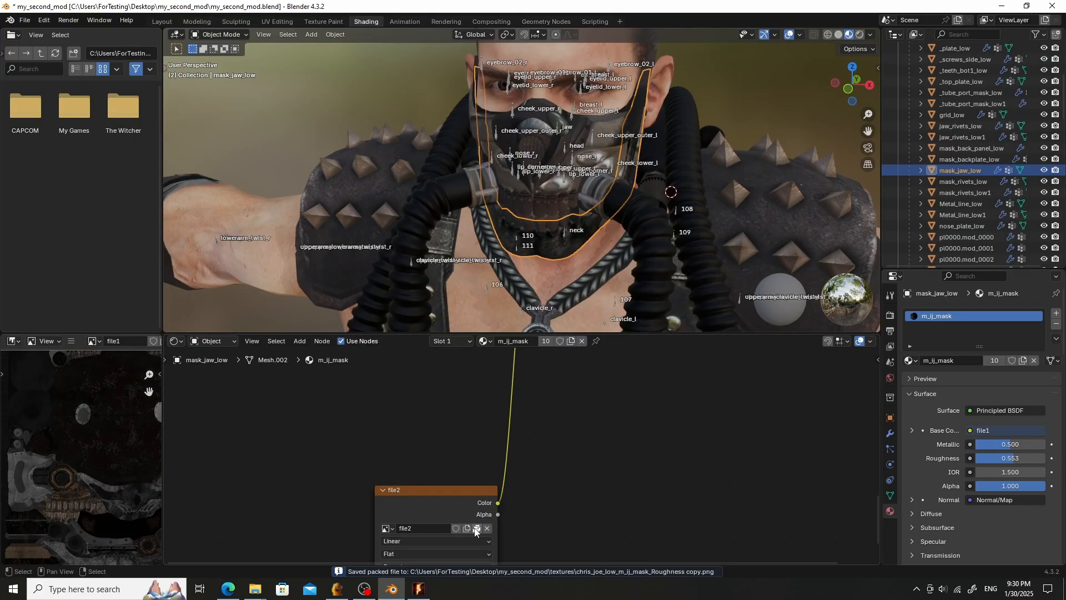
left_click(473, 526)
left_click(471, 527)
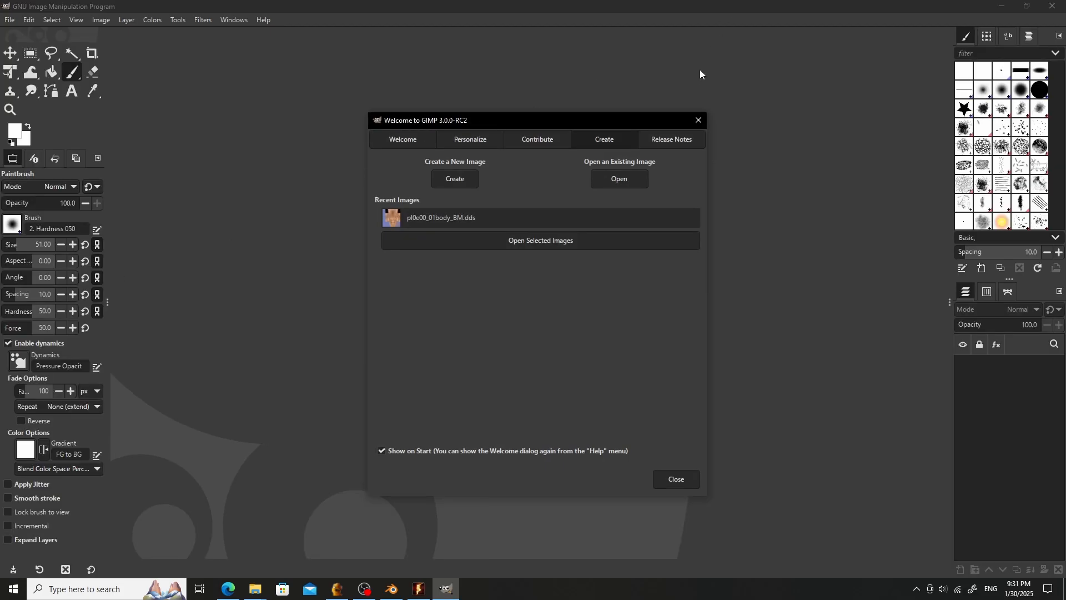
left_click(697, 120)
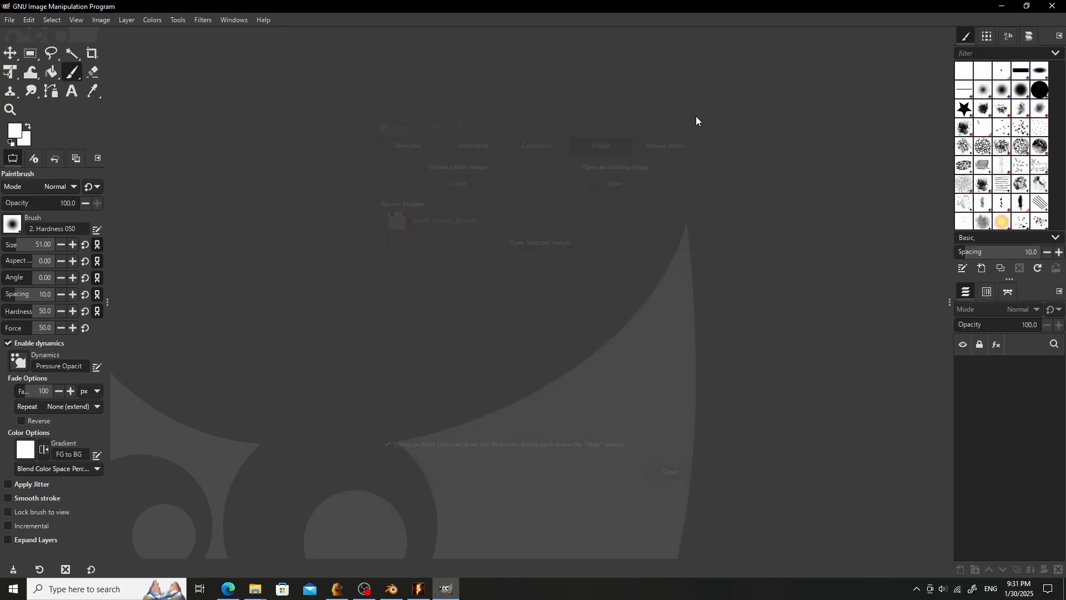
left_click(9, 20)
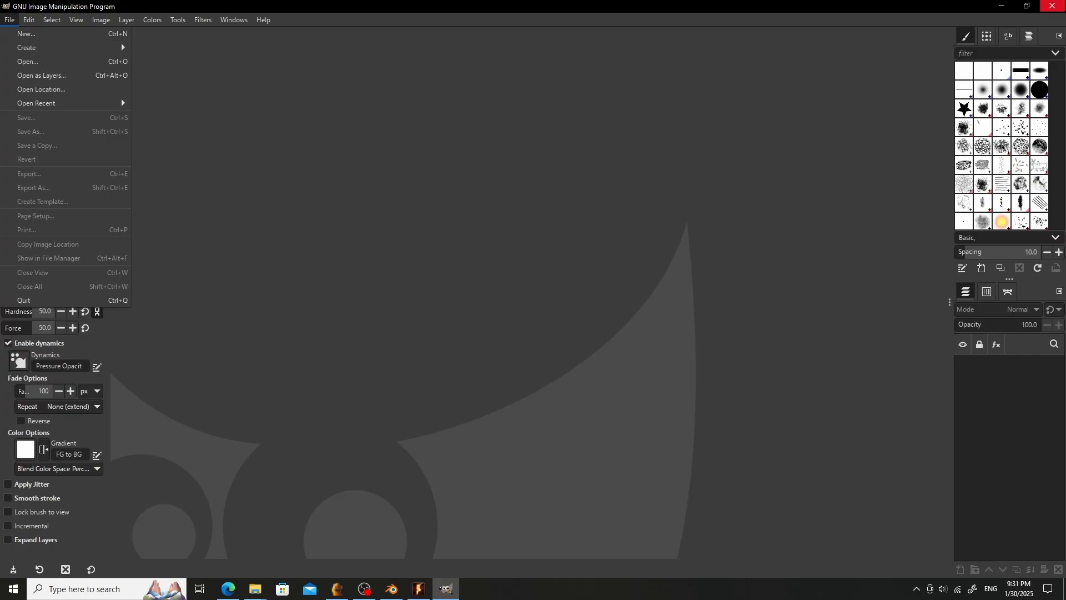
left_click(1058, 7)
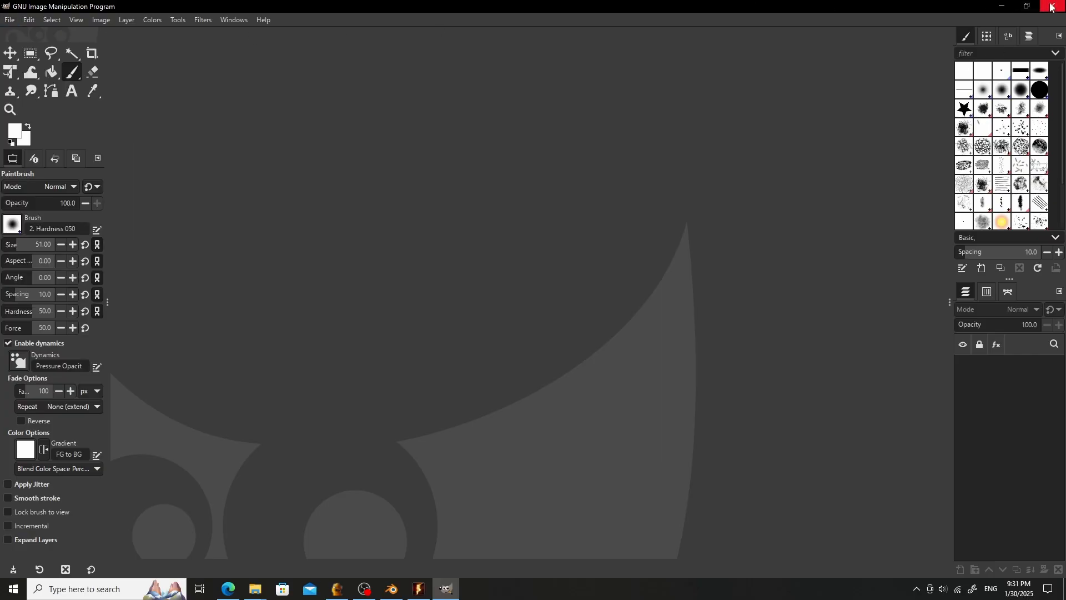
left_click(1053, 7)
- Switch to File Explorer, go to the Desktop and launch GIMP 3.0.0-RC2 from its shortcut
key("alt+Tab")
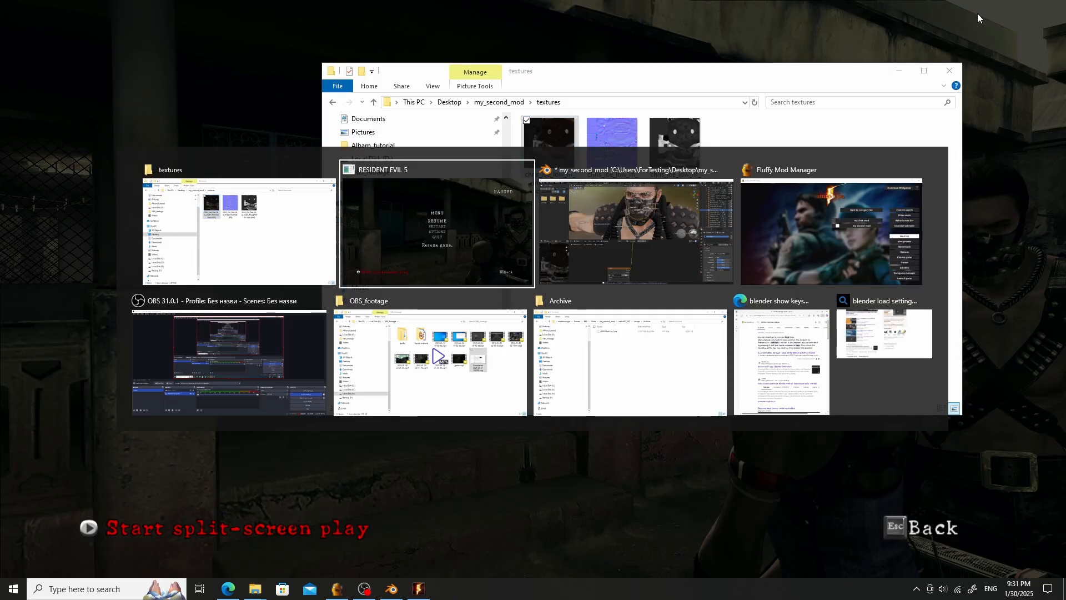
left_click(303, 239)
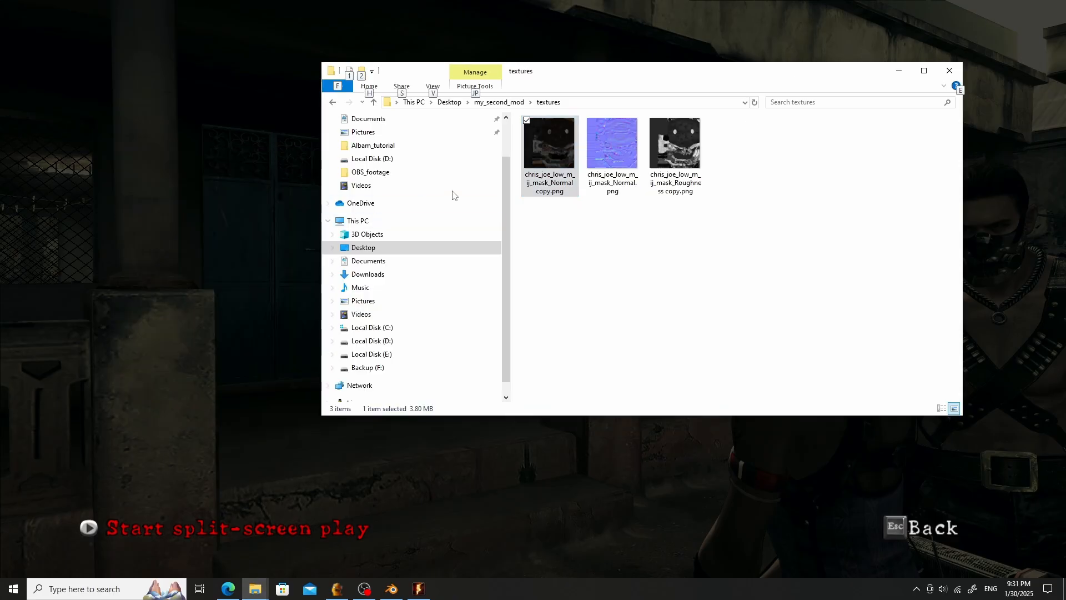
left_click(413, 249)
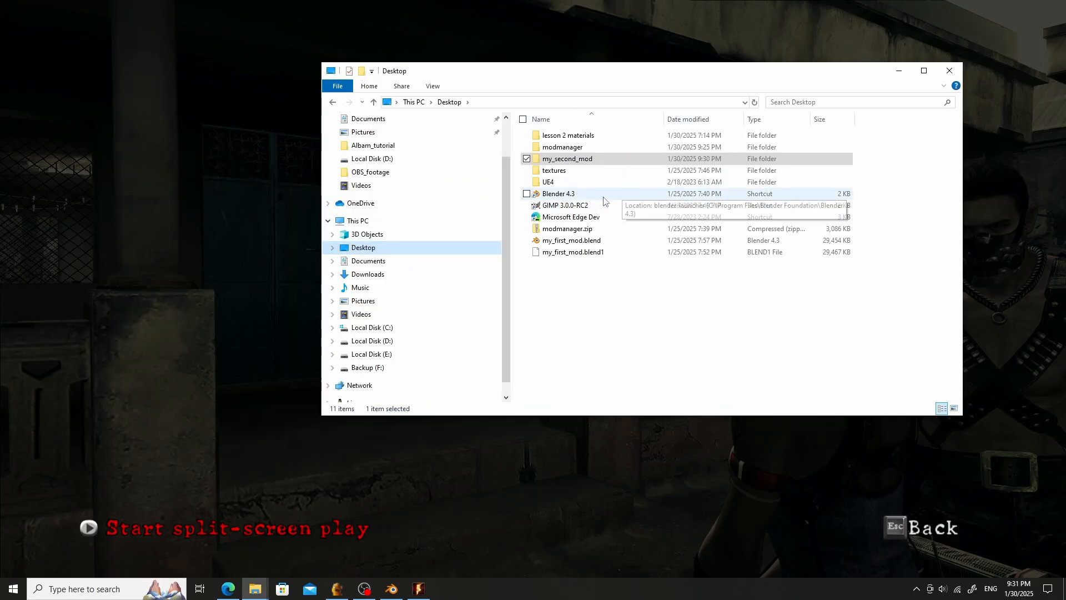
left_click(598, 205)
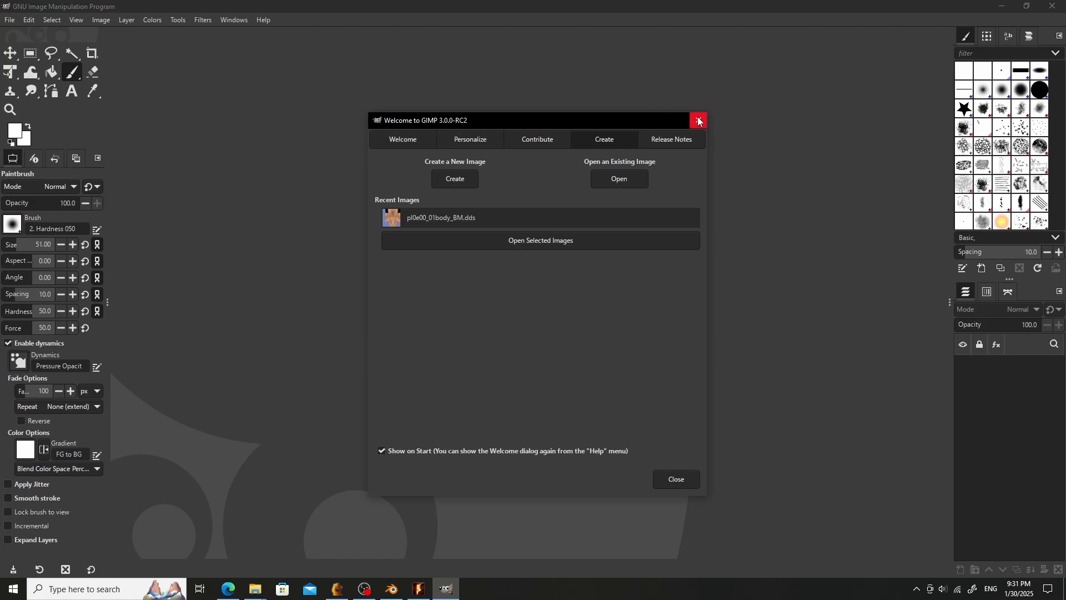
- Open the mask texture images from Desktop > my_second_mod > textures in GIMP
left_click(698, 121)
left_click(17, 22)
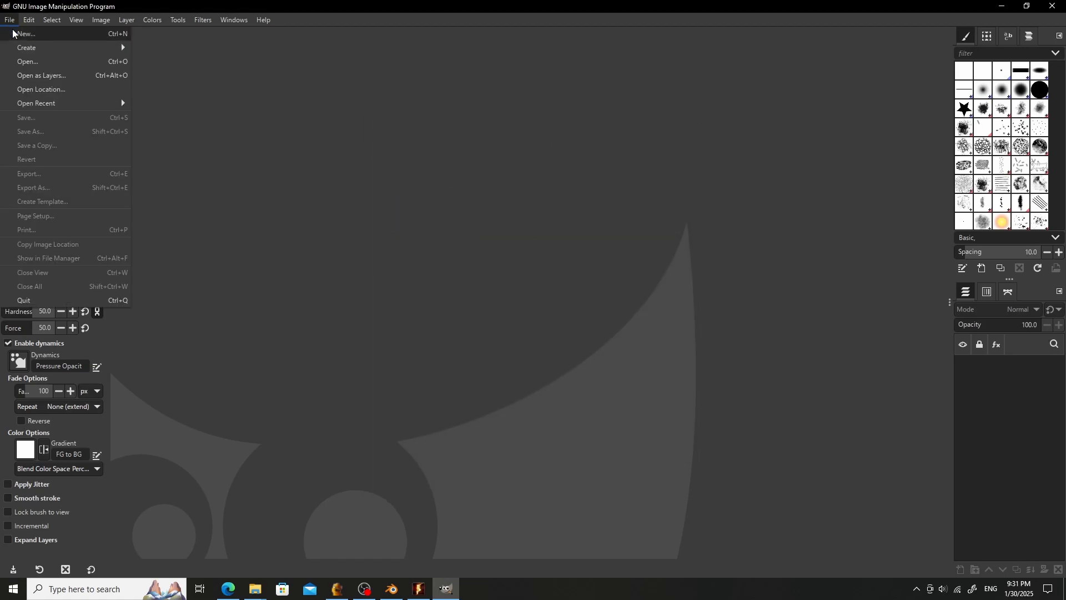
left_click(35, 62)
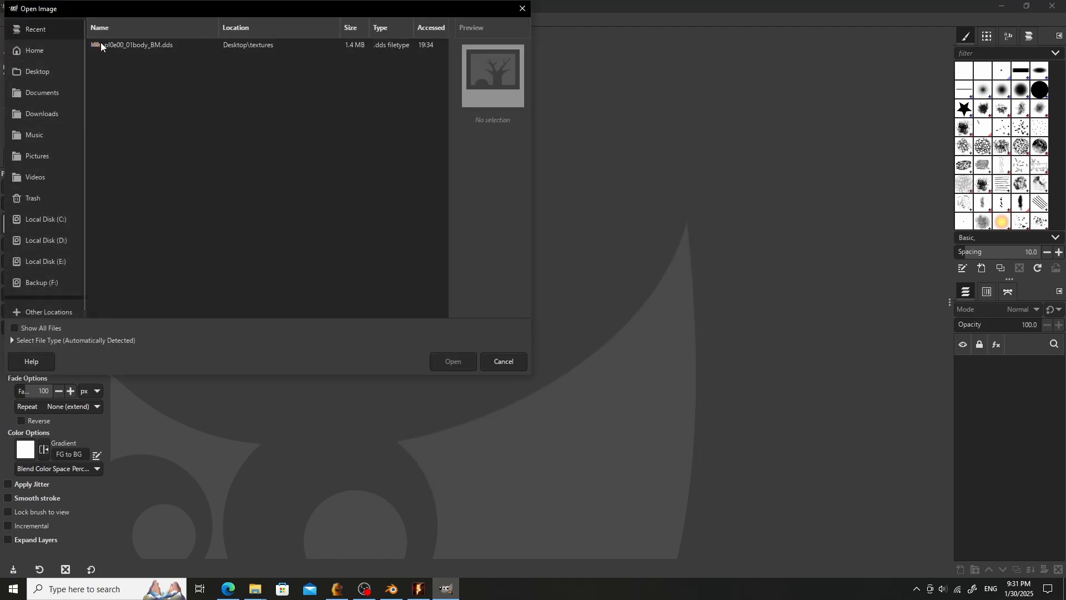
left_click(48, 75)
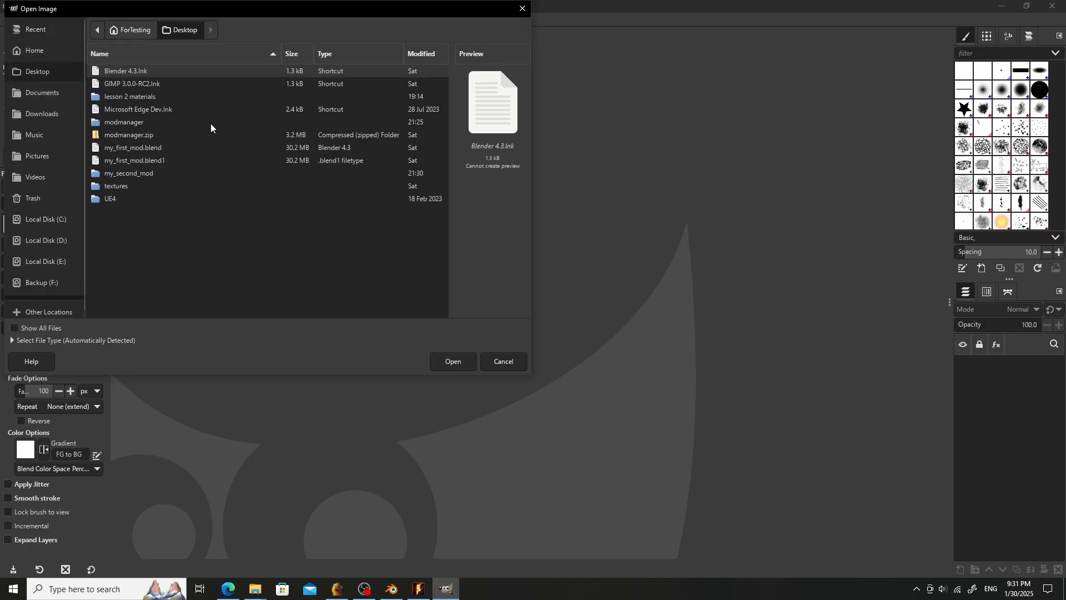
left_click(144, 97)
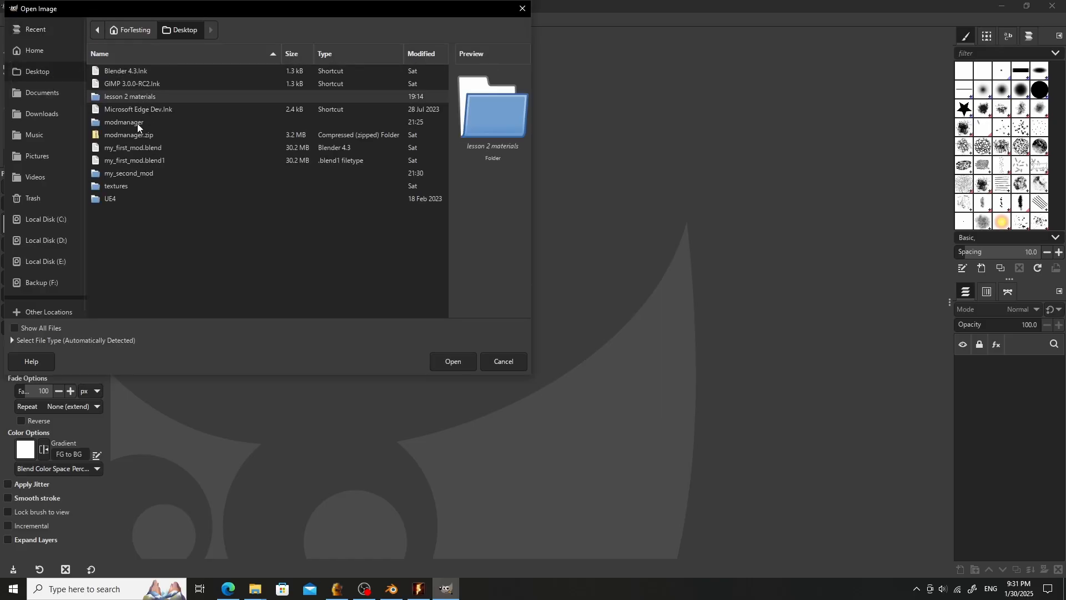
double_click(149, 173)
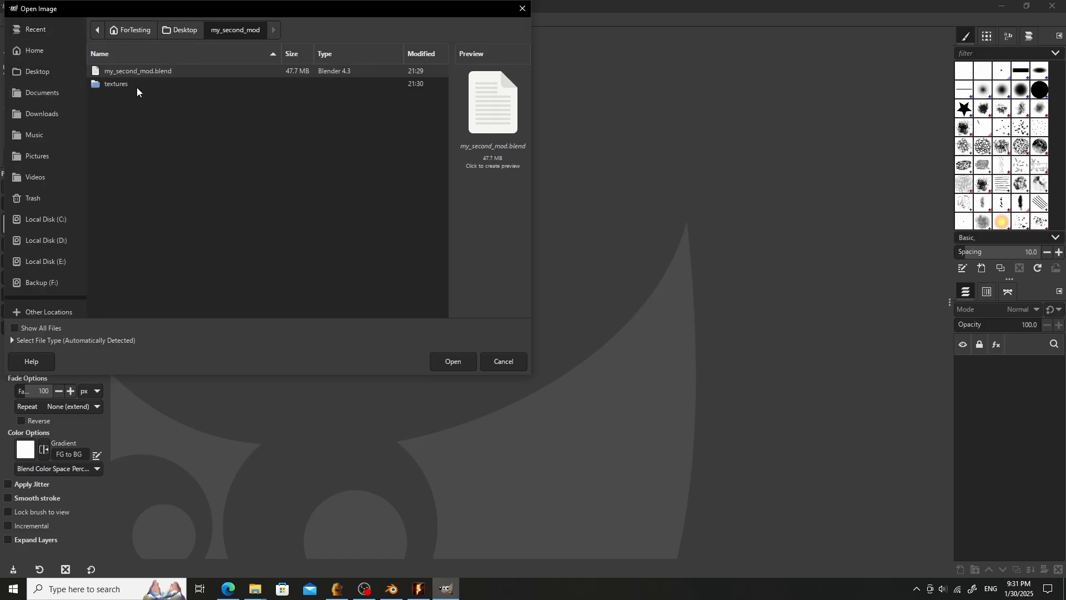
double_click(122, 83)
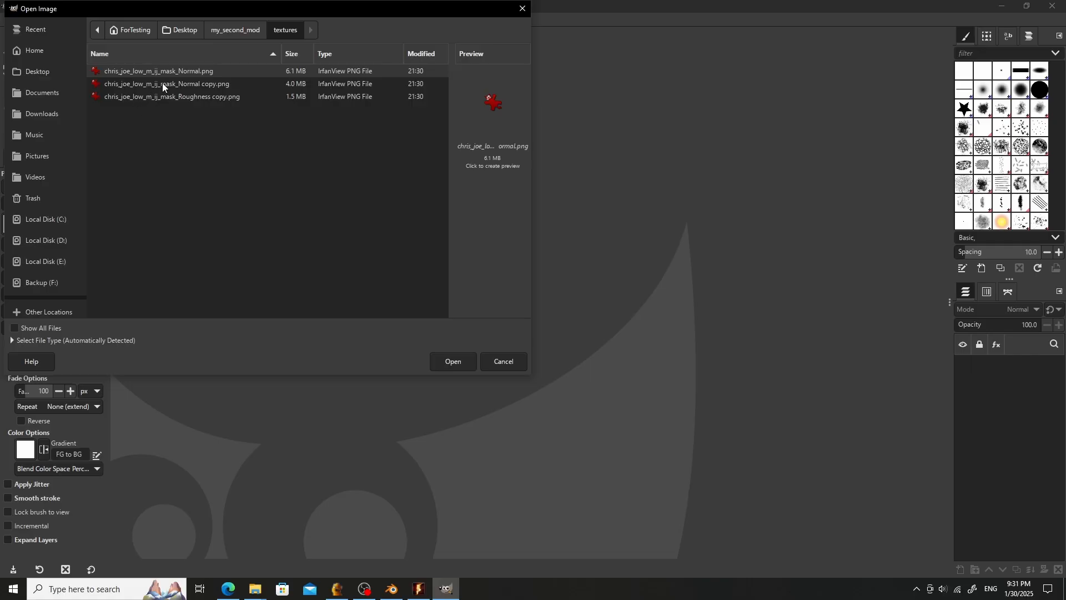
left_click(175, 96, "shift")
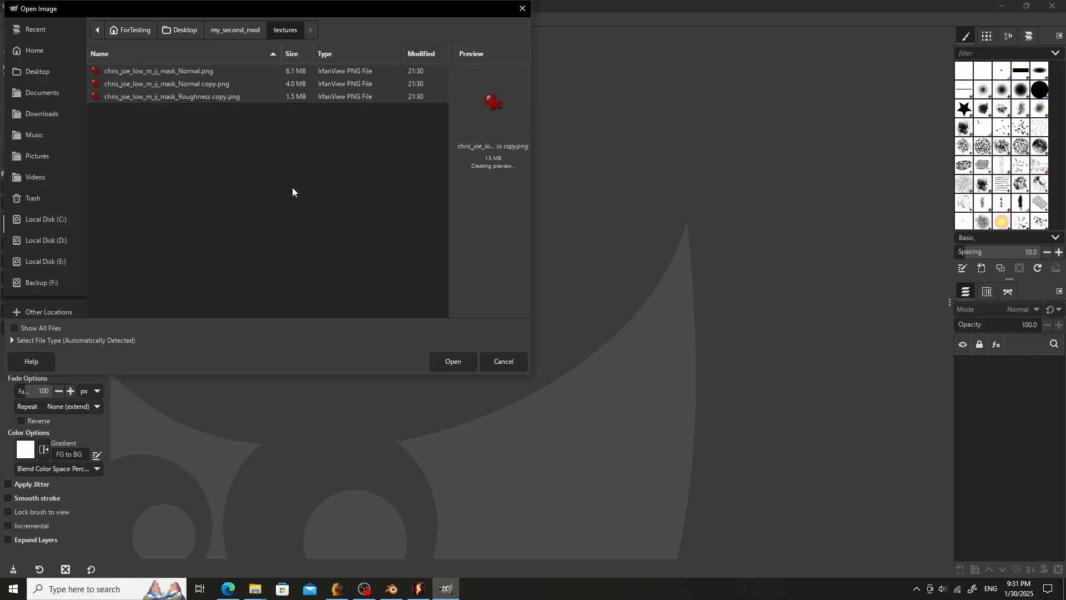
left_click(451, 361)
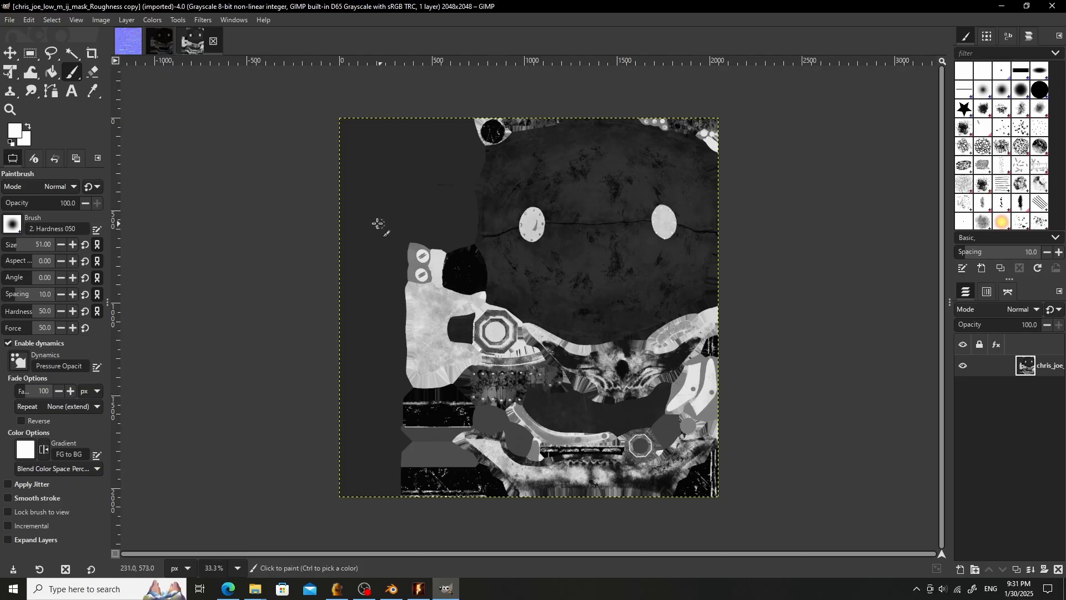
- Switch to the chris_joe_low_m_ij_mask_Normal copy image and start exporting it under a new file name
left_click(160, 43)
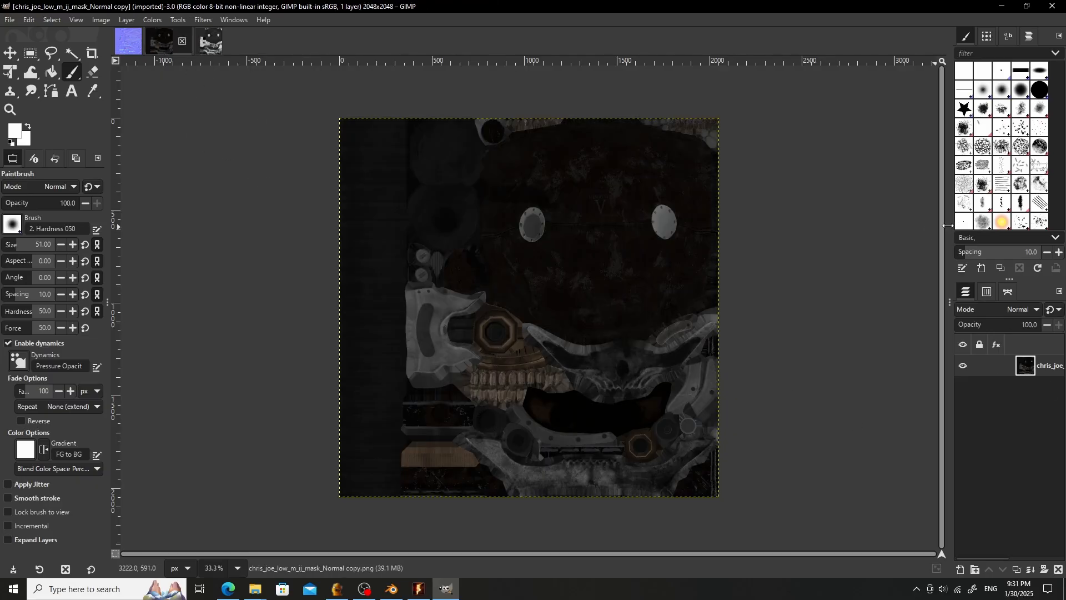
left_click_drag(947, 225, 818, 220)
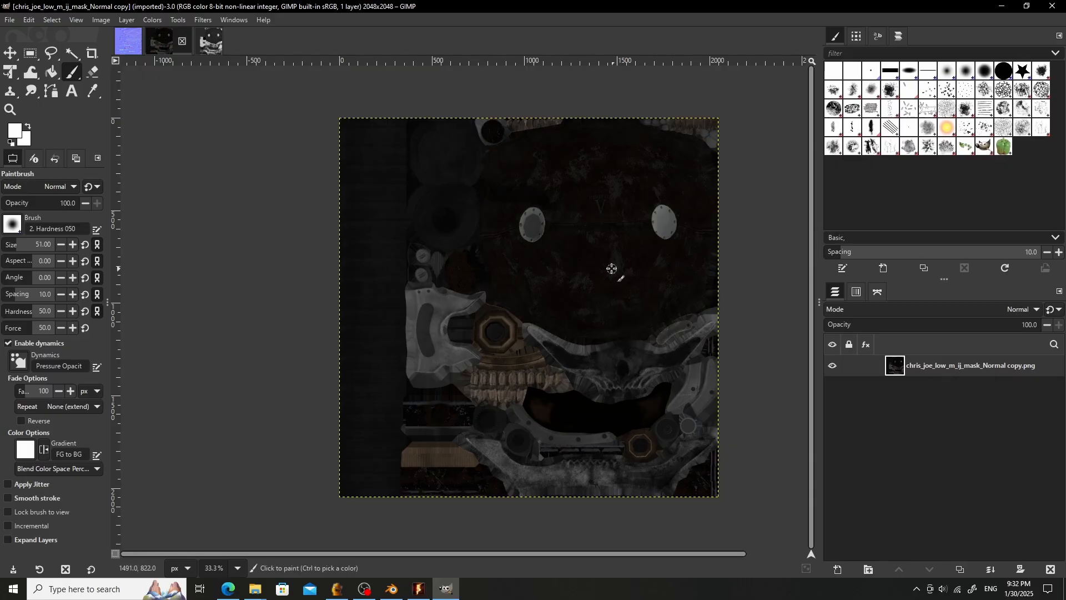
left_click(10, 21)
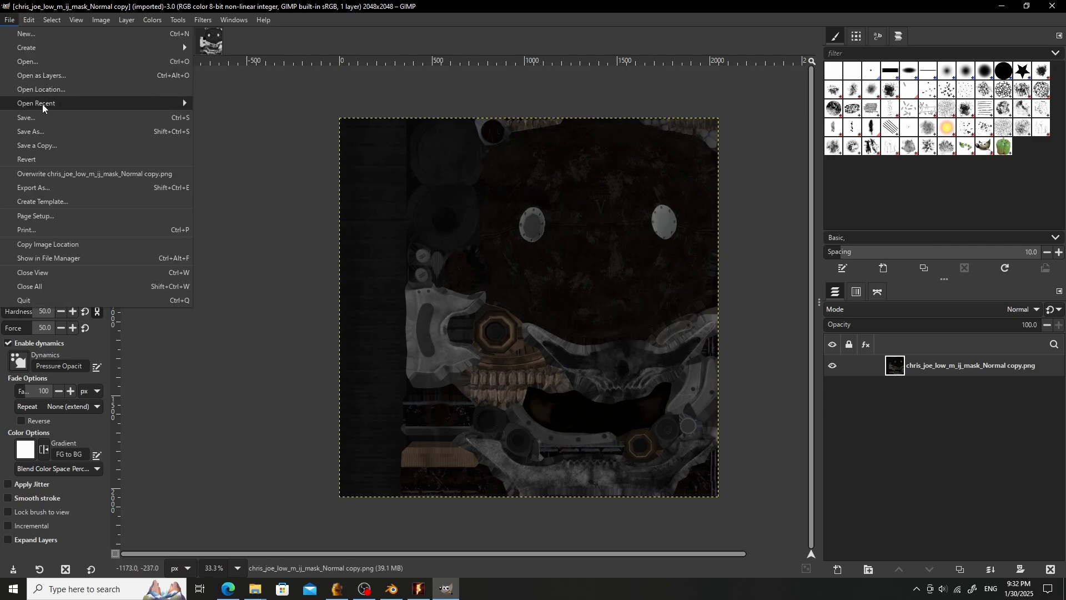
left_click(58, 189)
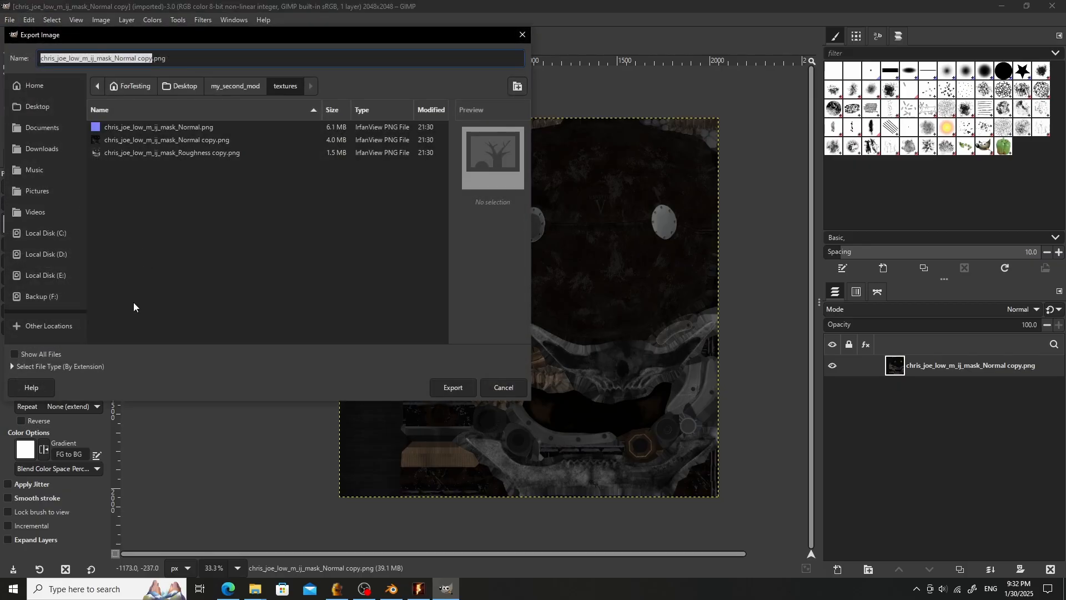
left_click_drag(167, 58, 3, 59)
type("t_joe_mask_BM.dds")
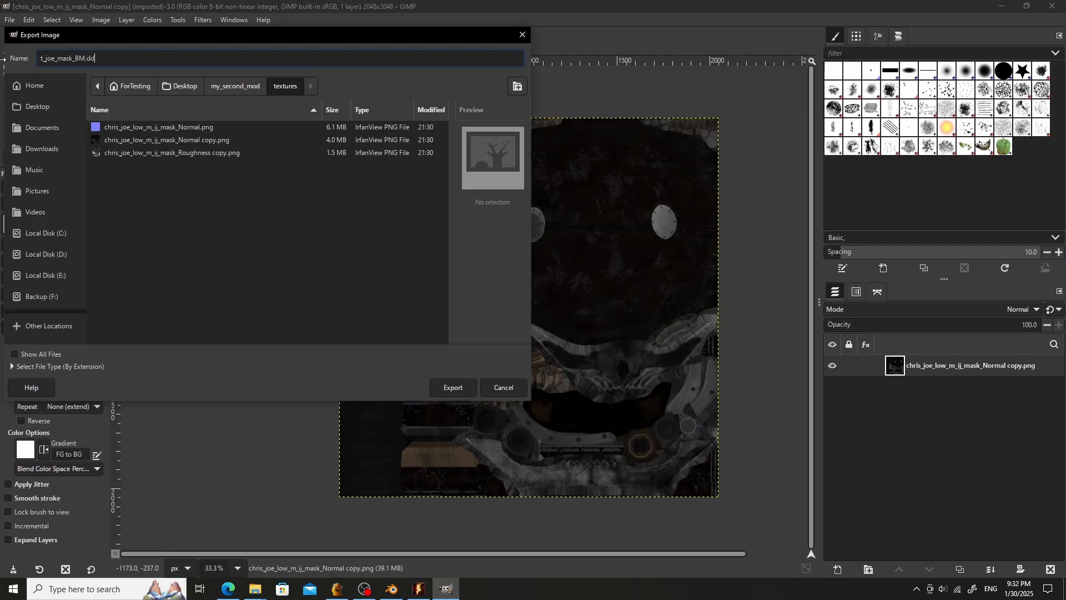
- Export the Normal copy image as t_joe_mask_BM.dds with BC1 / DXT1 compression
left_click(444, 387)
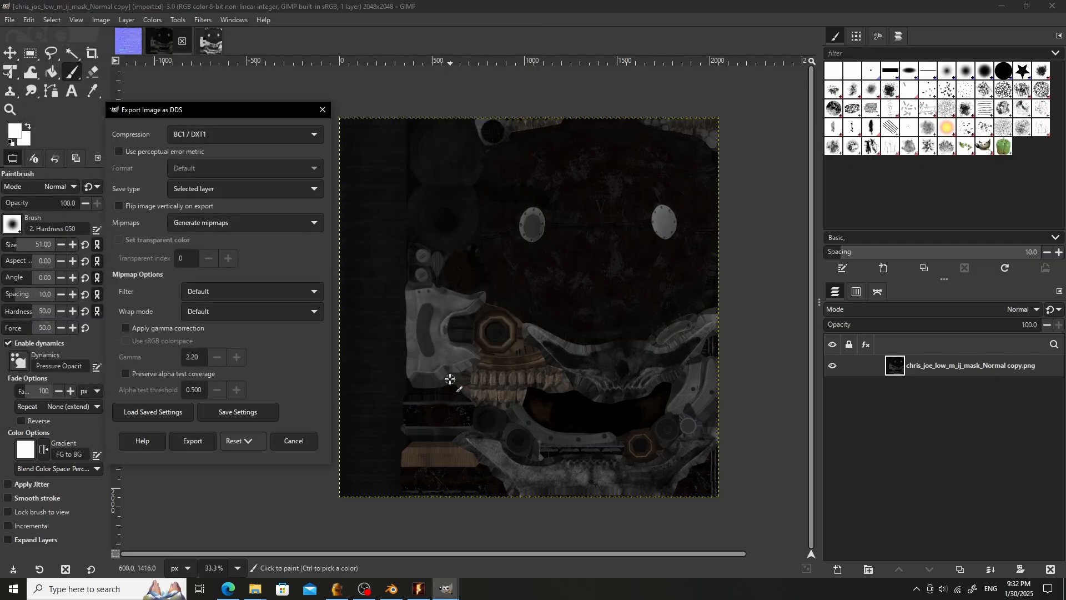
left_click(211, 136)
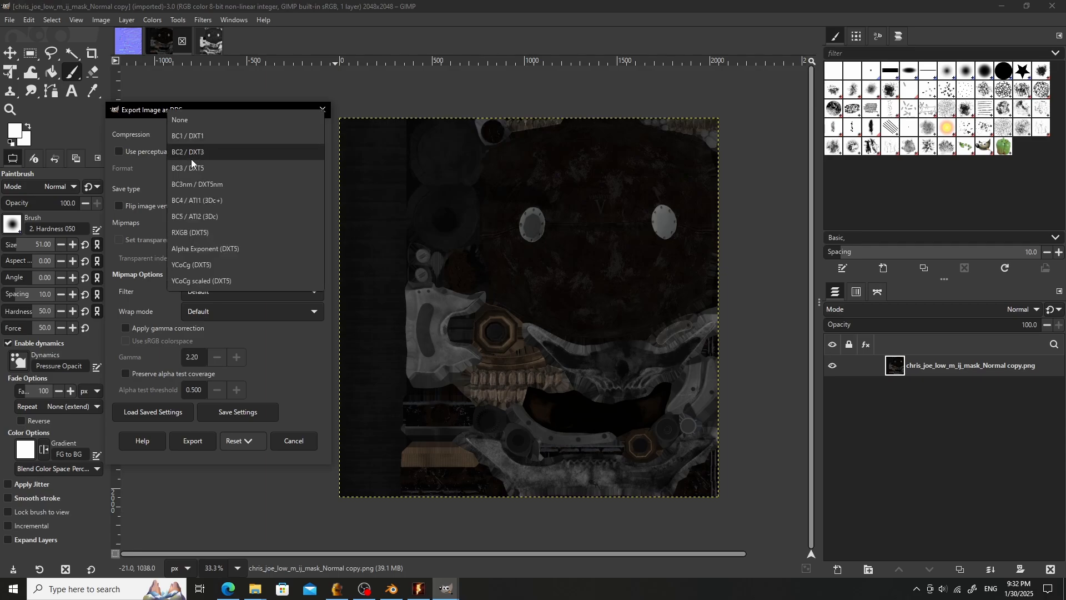
left_click(218, 139)
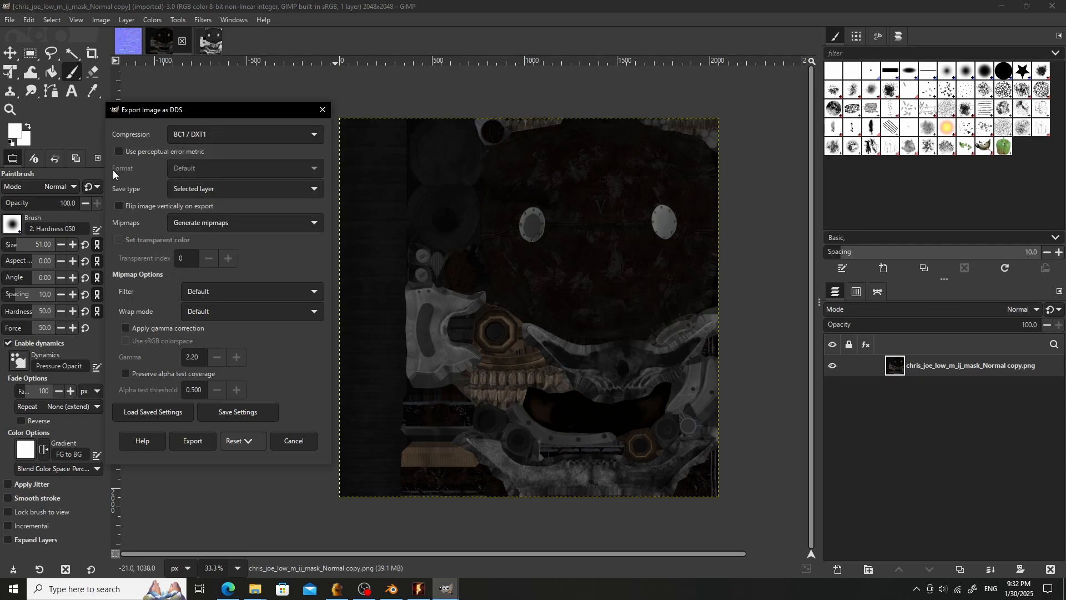
left_click(202, 442)
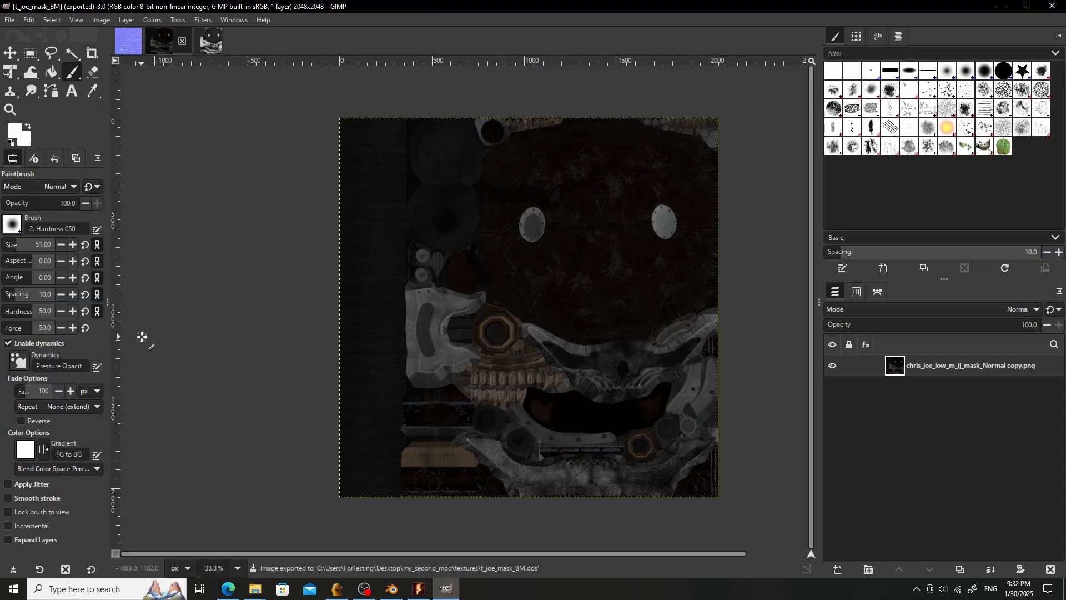
left_click(13, 20)
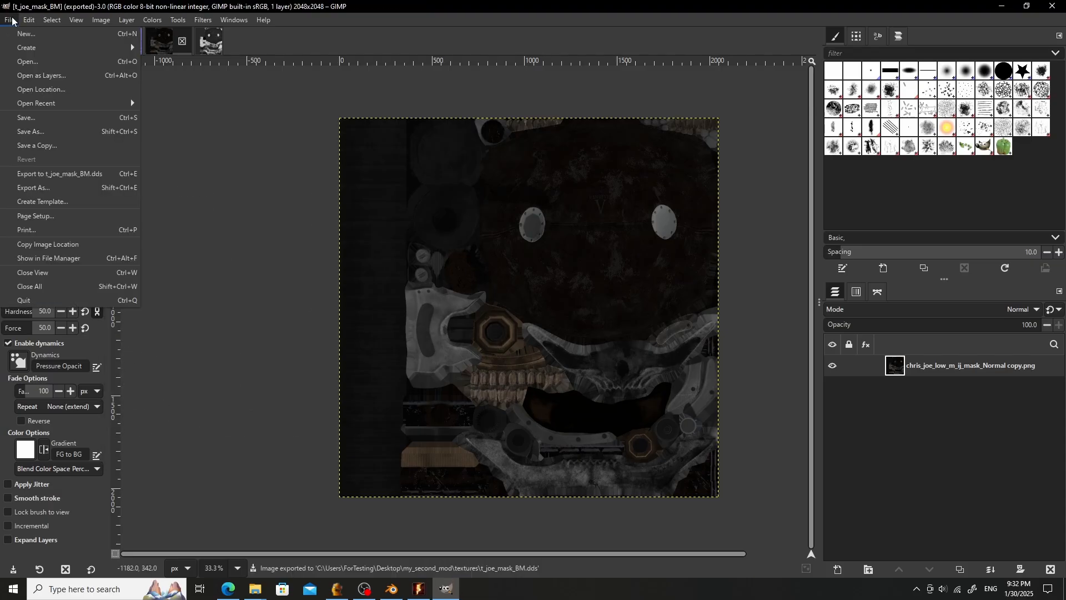
left_click(152, 20)
left_click(357, 6)
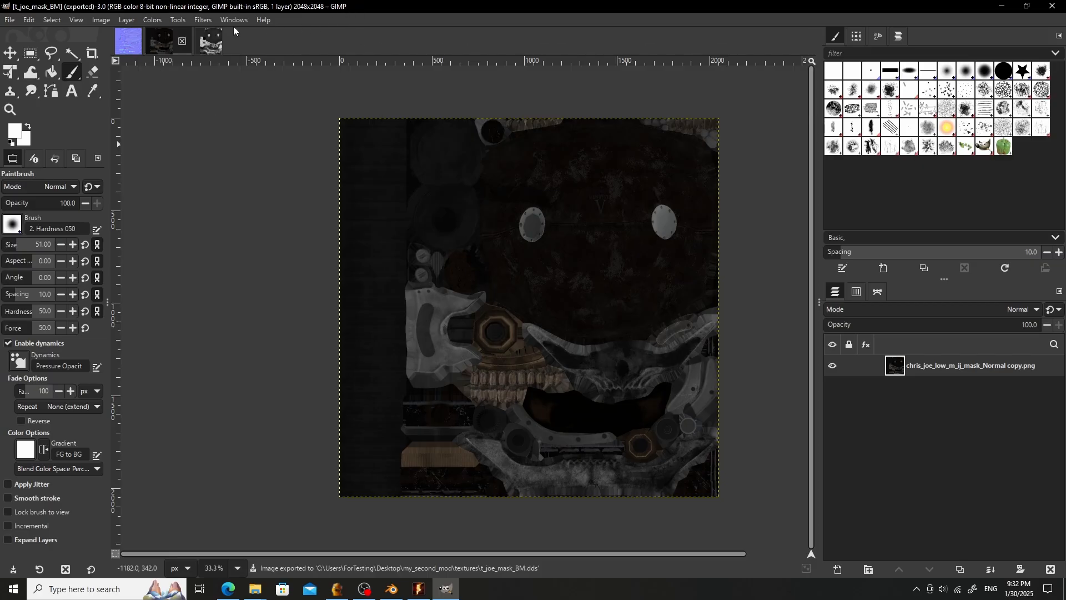
- Switch to the Roughness copy image and export it as t_joe_mask_MM.dds with BC1 / DXT1 compression
left_click(209, 39)
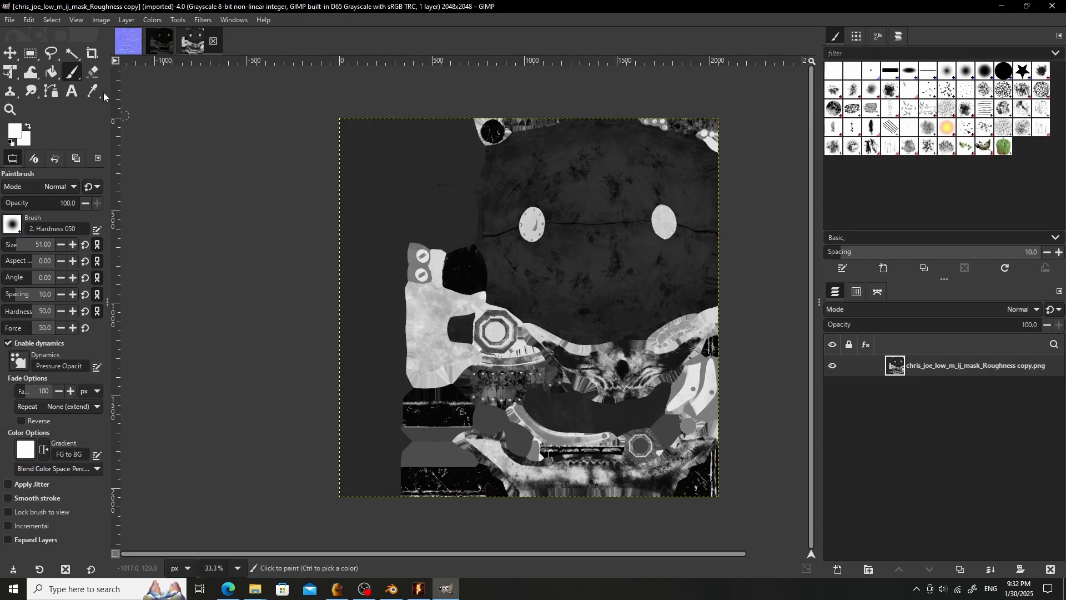
left_click(9, 19)
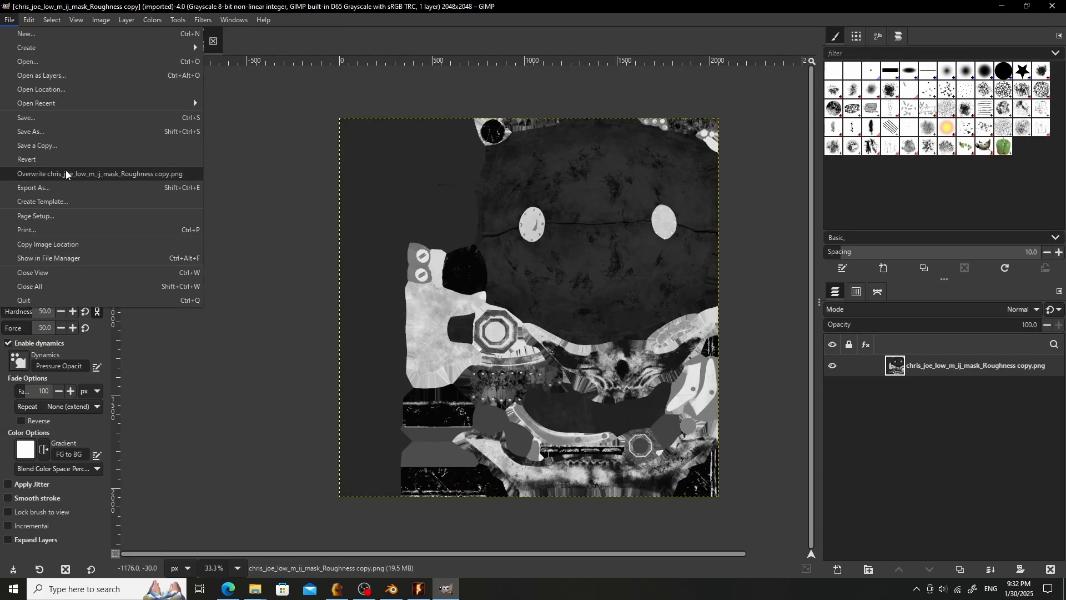
left_click(39, 187)
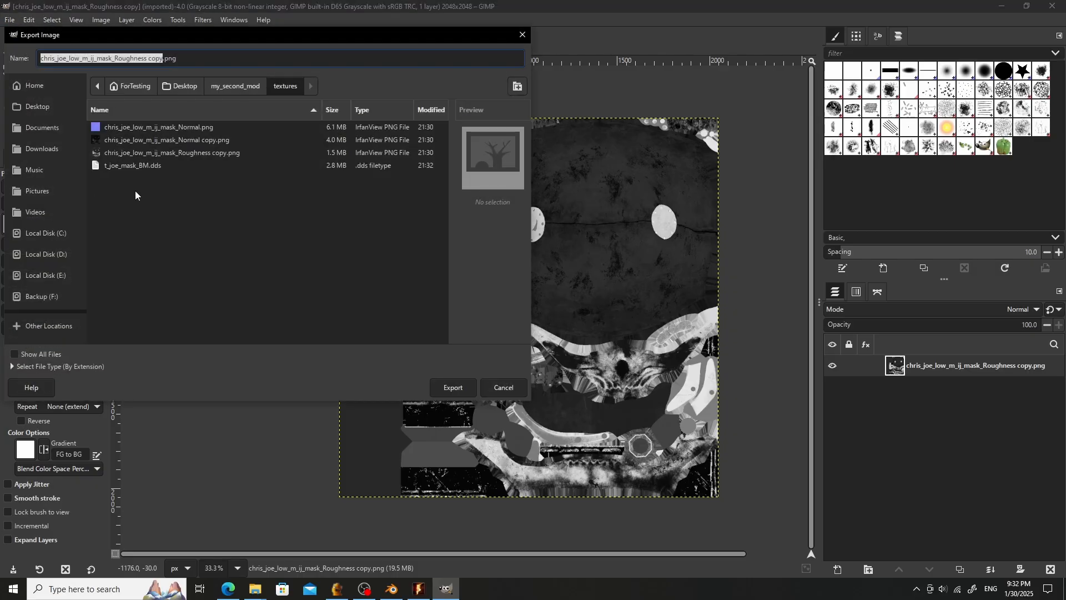
left_click(146, 164)
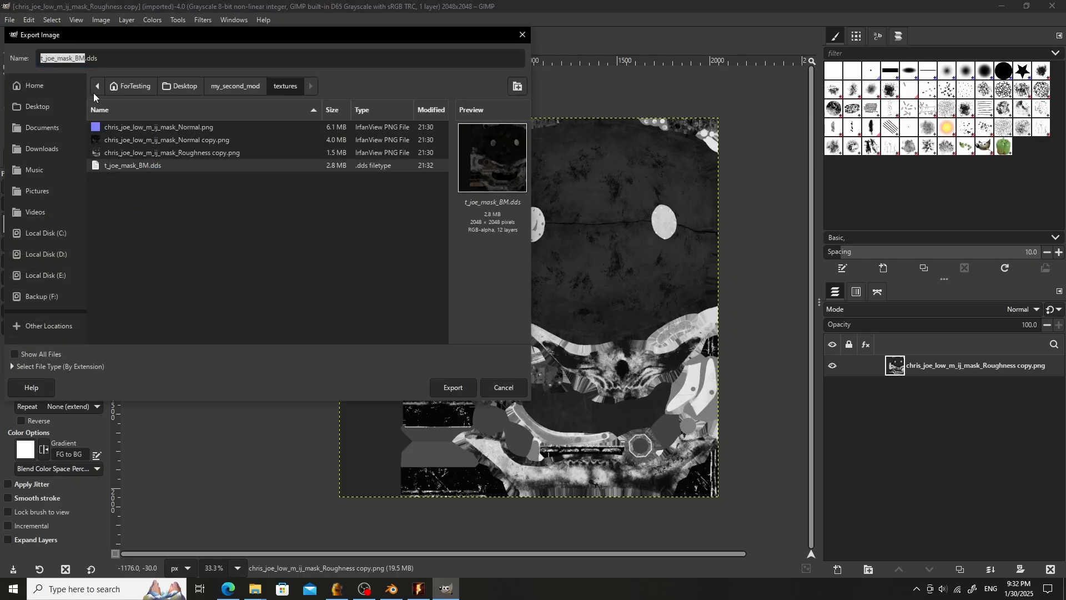
left_click(81, 56)
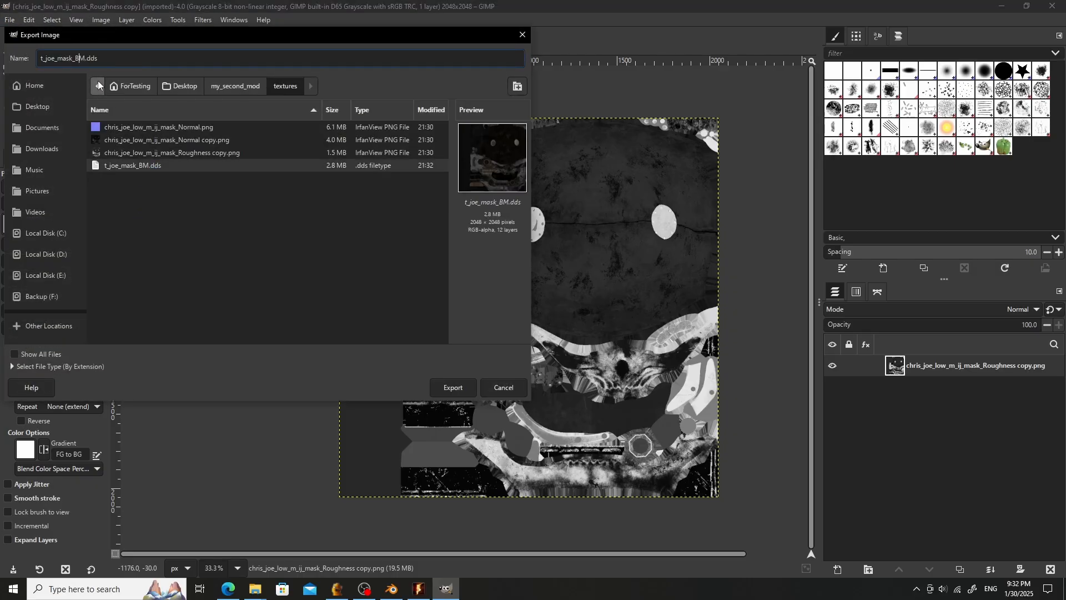
key("BackSpace")
type("M")
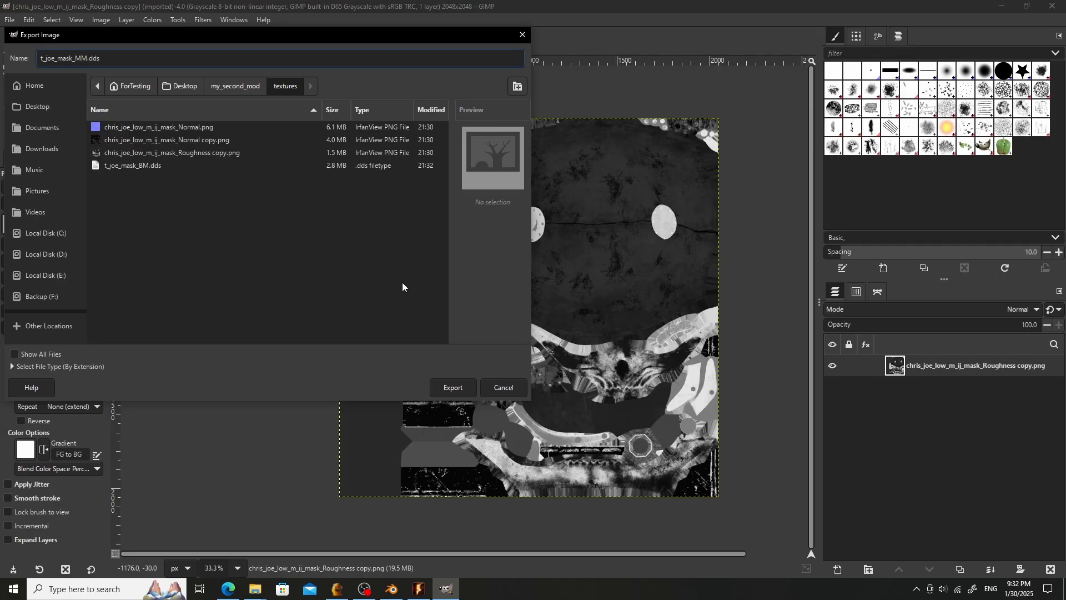
left_click(455, 387)
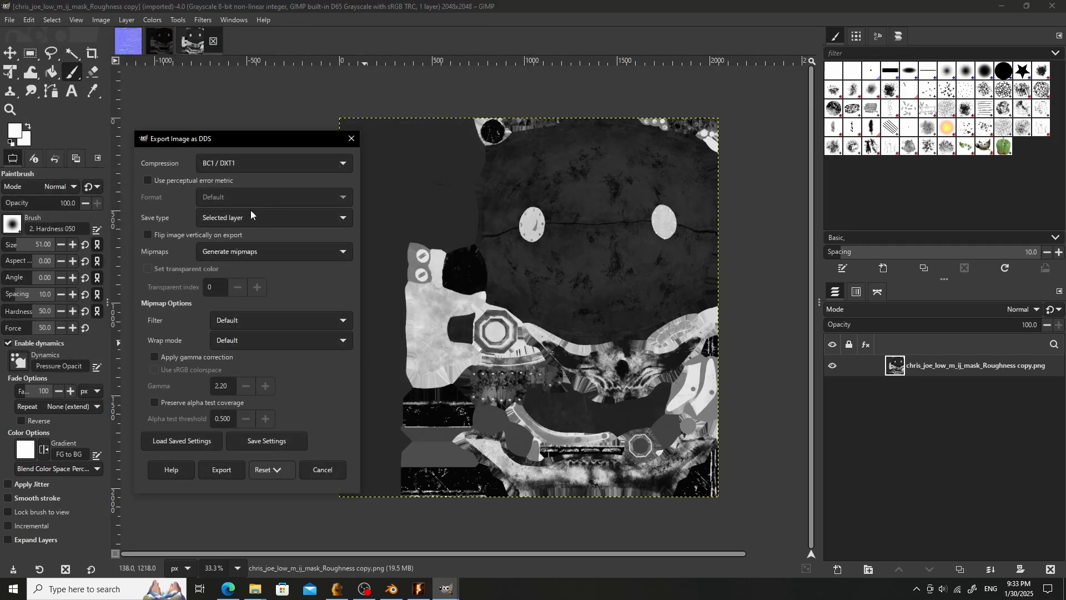
left_click(216, 471)
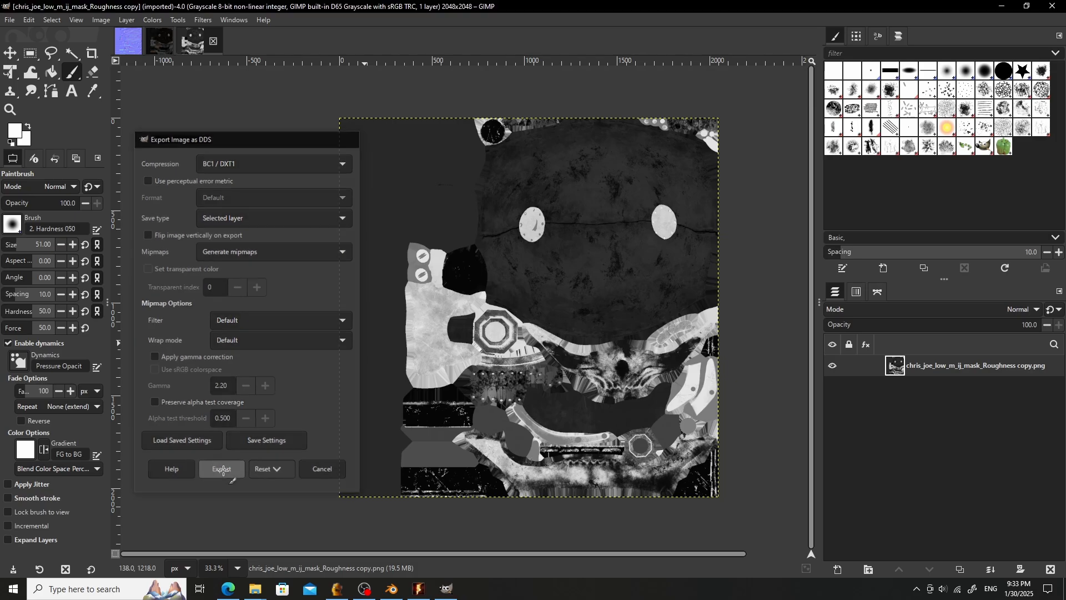
- Switch to the chris_joe_low_m_ij_mask_Normal image and try to decompose it into RGBA layers
left_click(129, 46)
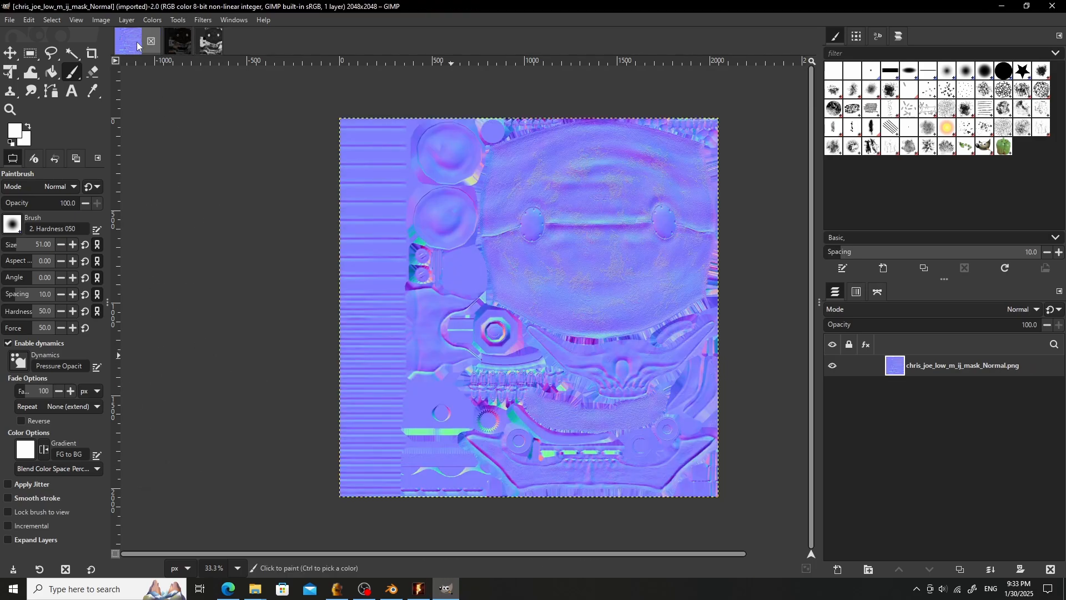
left_click(158, 20)
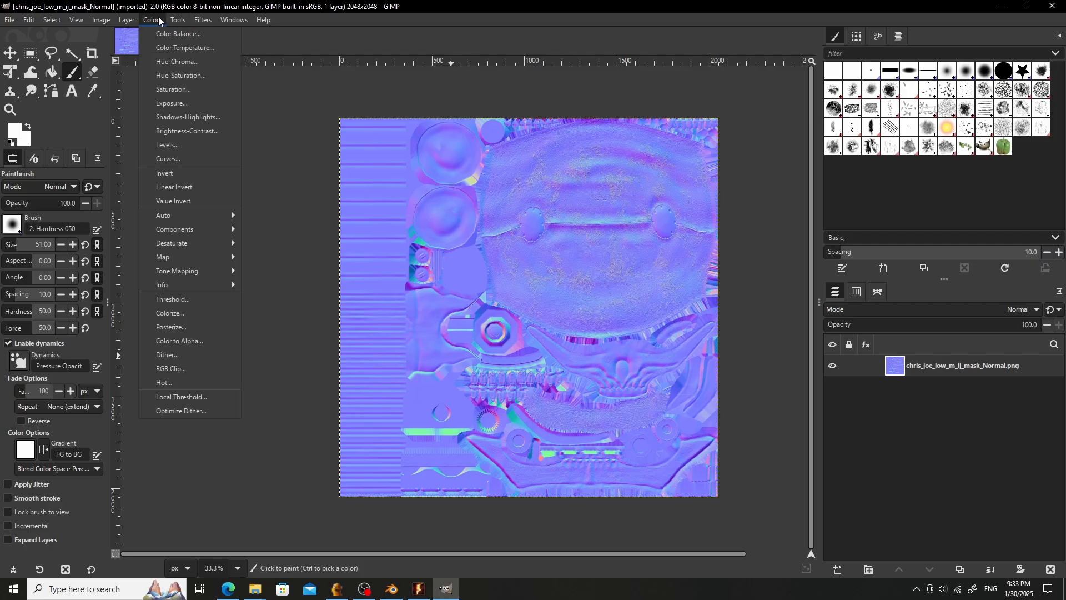
mouse_move(198, 230)
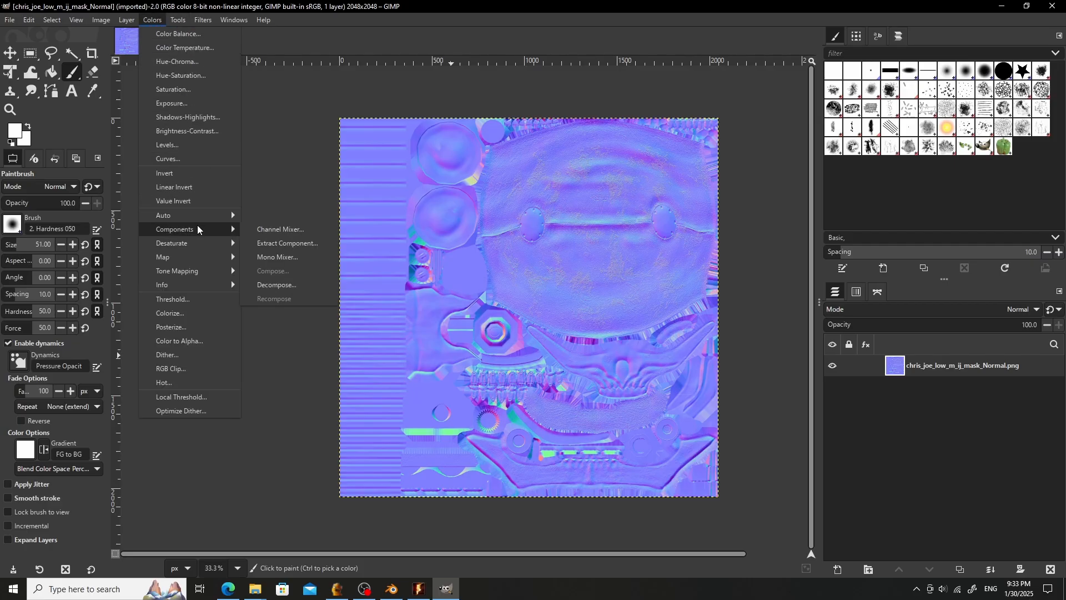
left_click(282, 282)
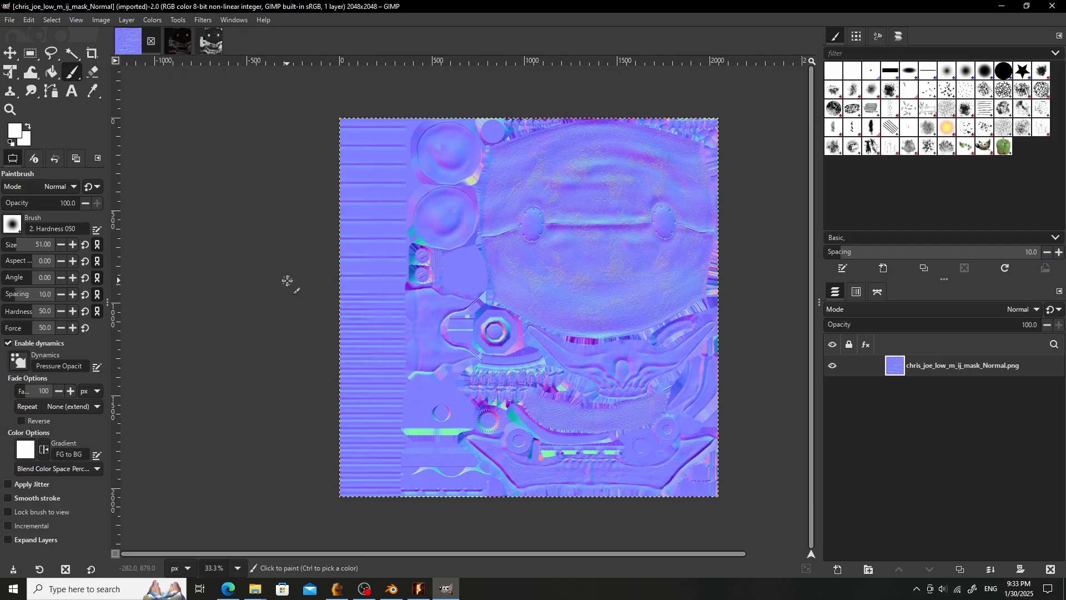
left_click(148, 66)
left_click(148, 66)
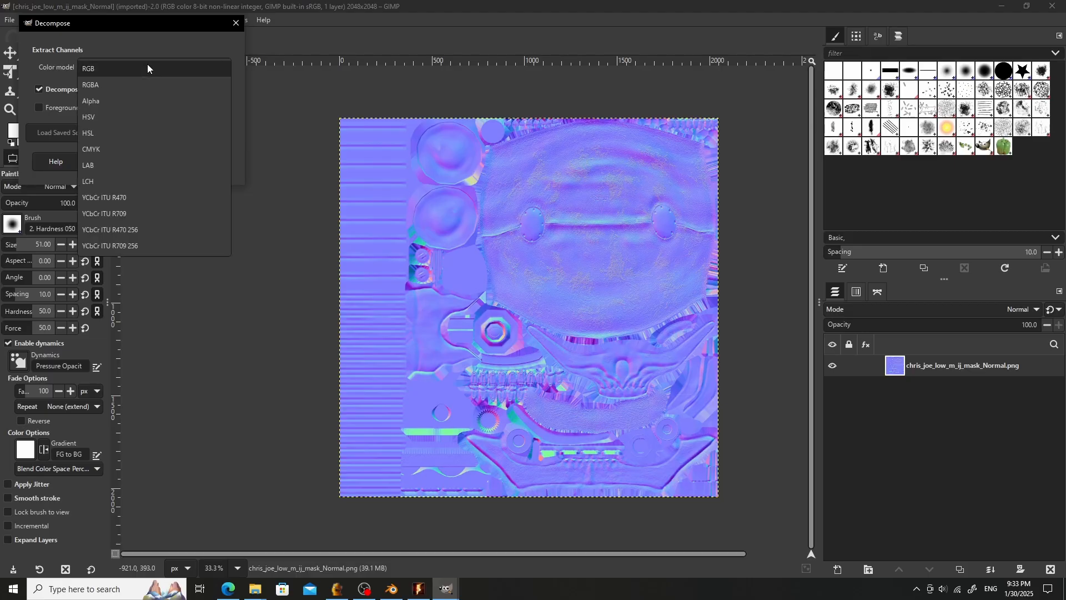
left_click(126, 86)
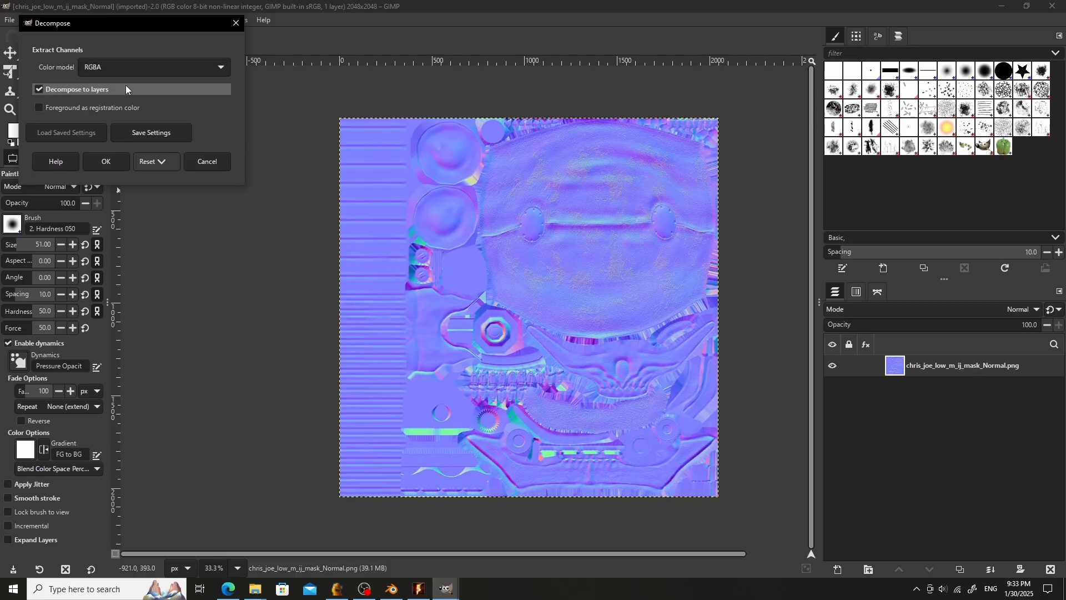
left_click(108, 161)
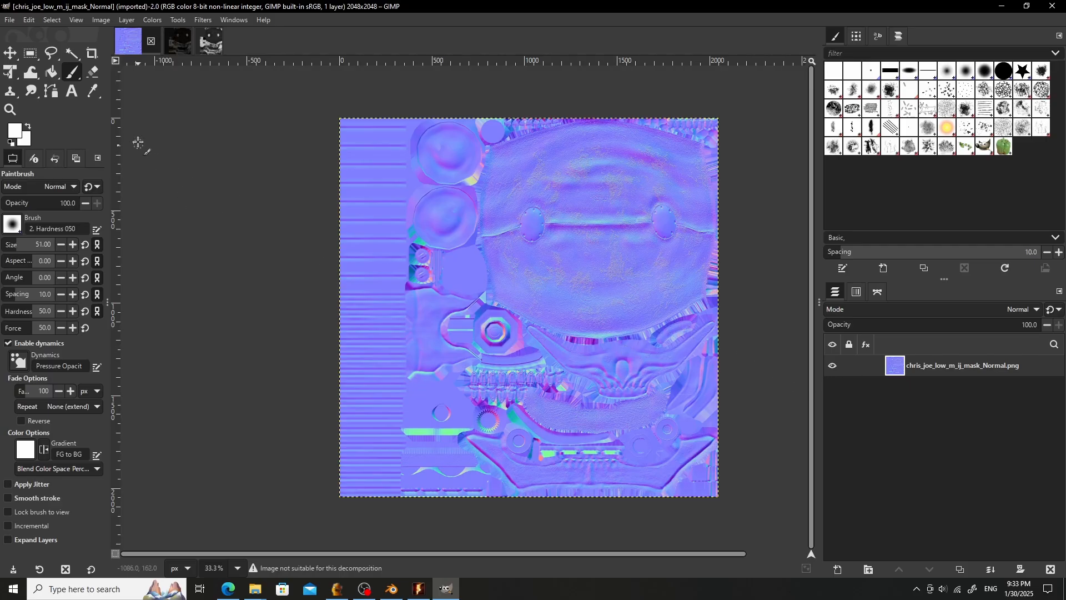
- Decompose the Normal image into separate layers using the RGB color model
left_click(127, 20)
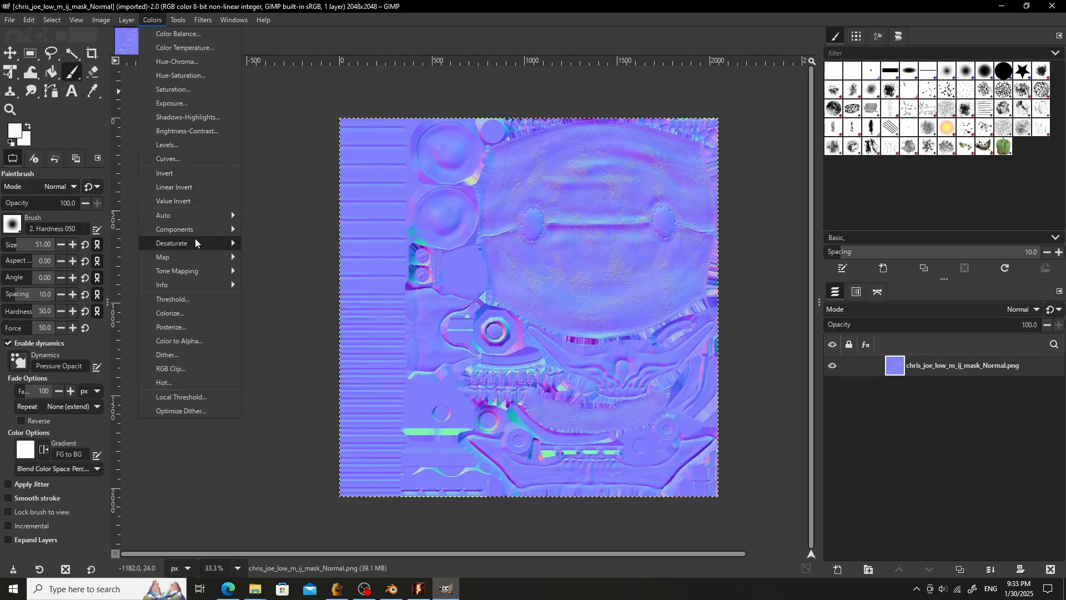
mouse_move(188, 244)
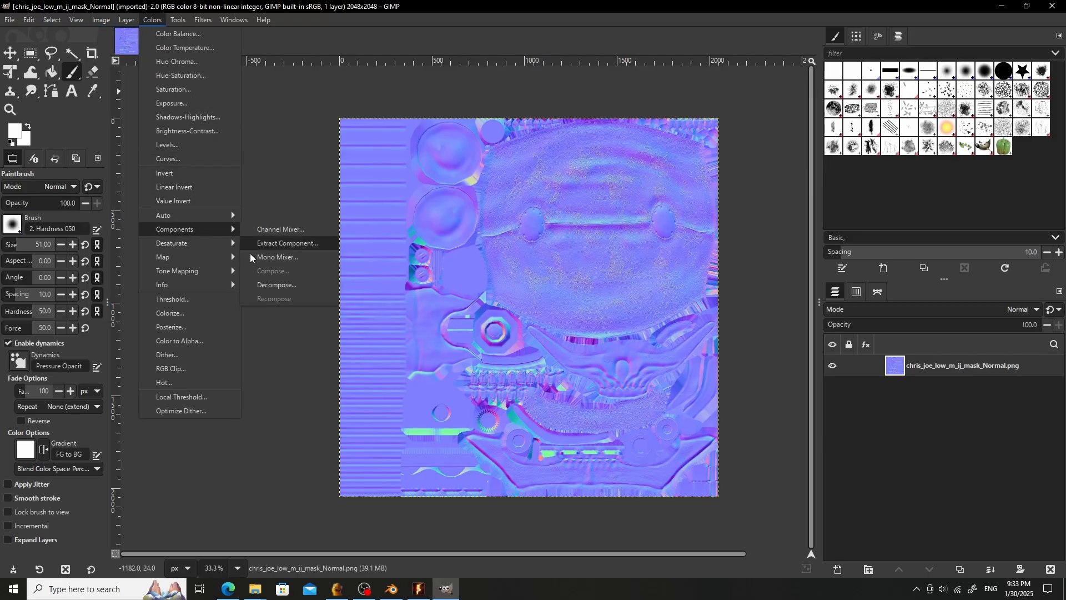
left_click(272, 285)
left_click(169, 82)
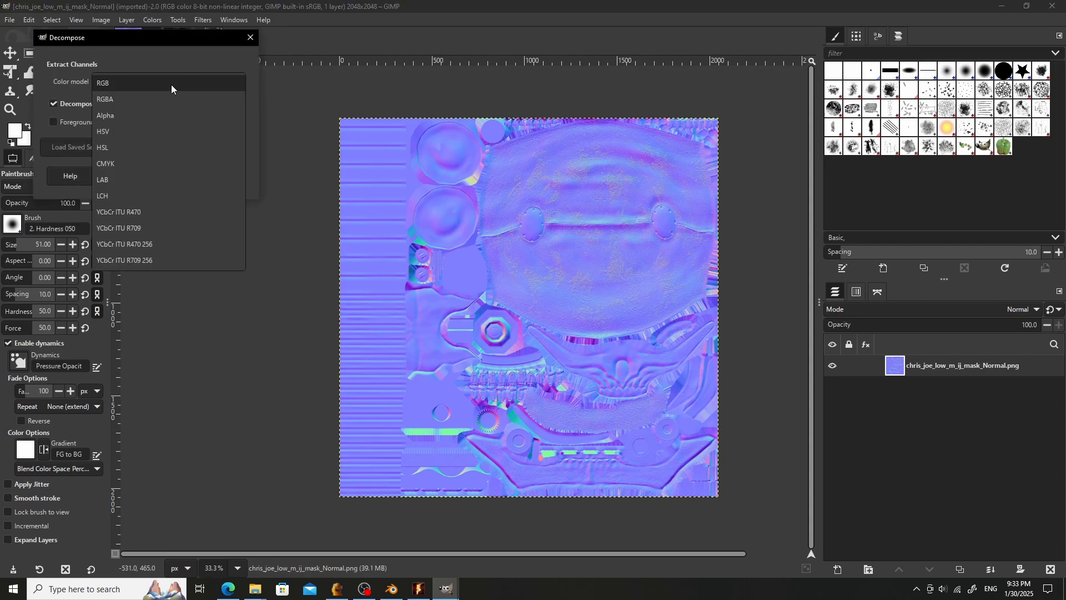
left_click(145, 84)
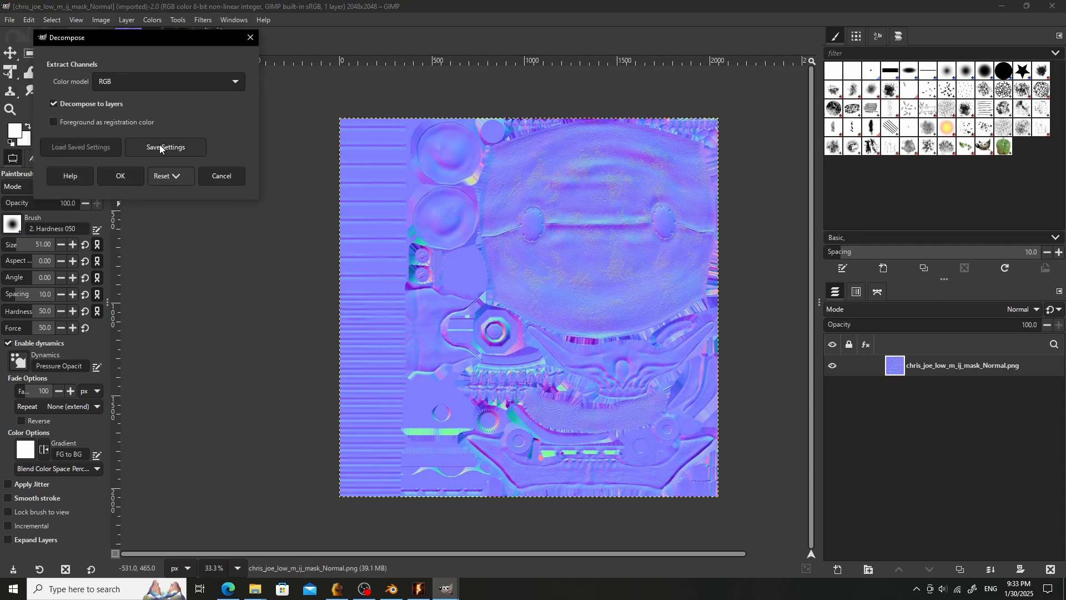
left_click(120, 177)
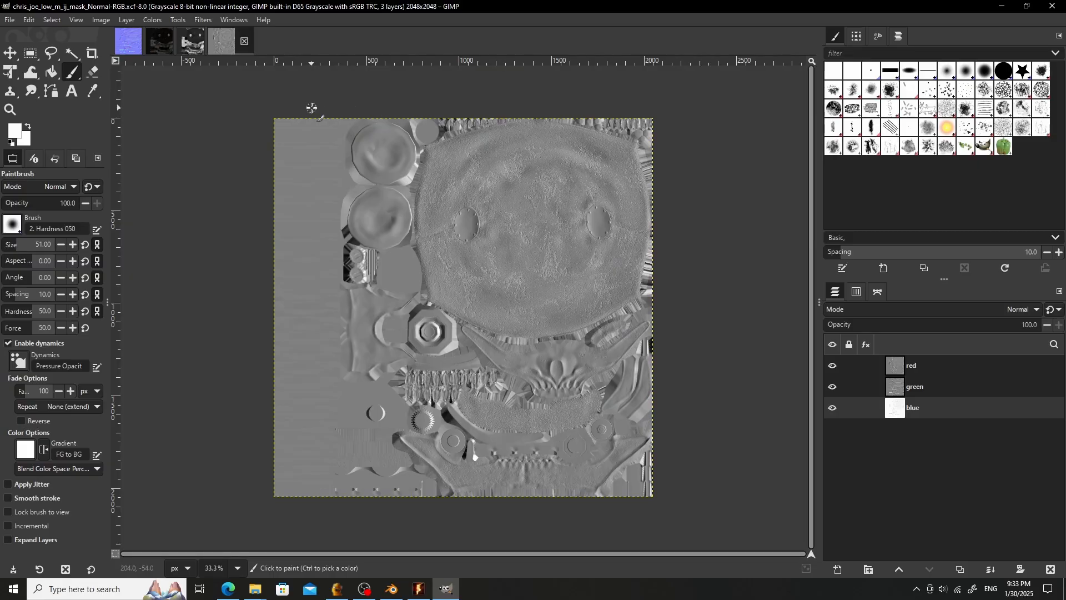
- Duplicate the red layer and move the red copy to the bottom of the layer stack
left_click(932, 368)
left_click(924, 383)
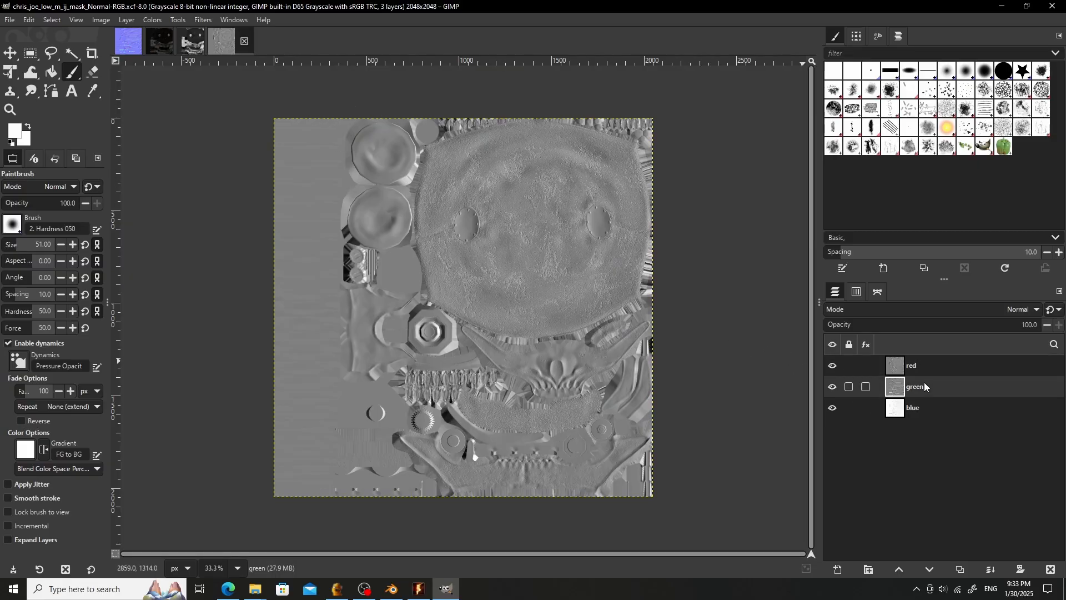
left_click(933, 369)
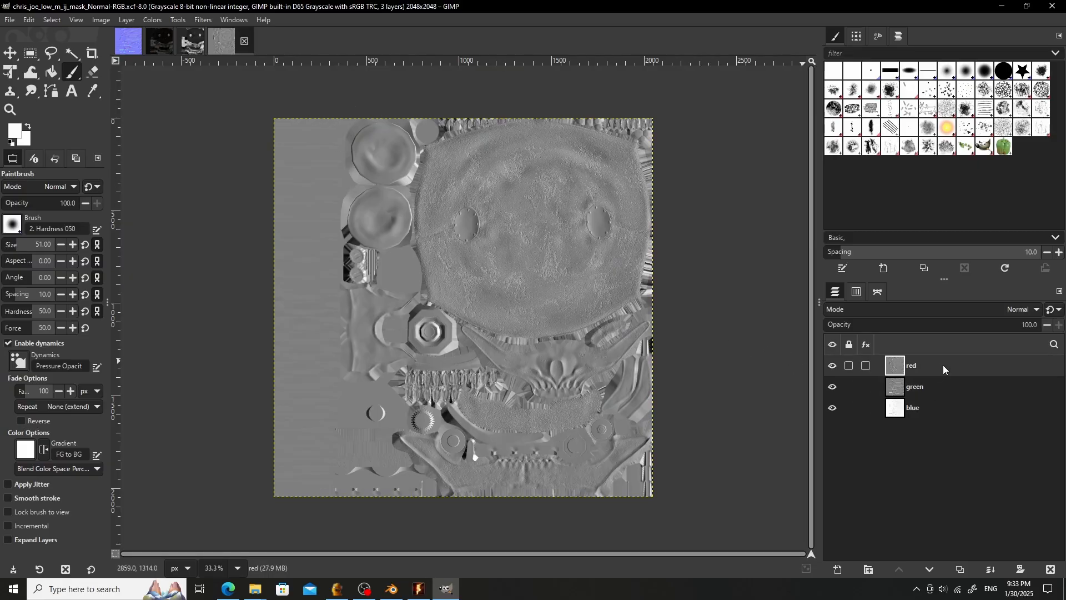
right_click(942, 364)
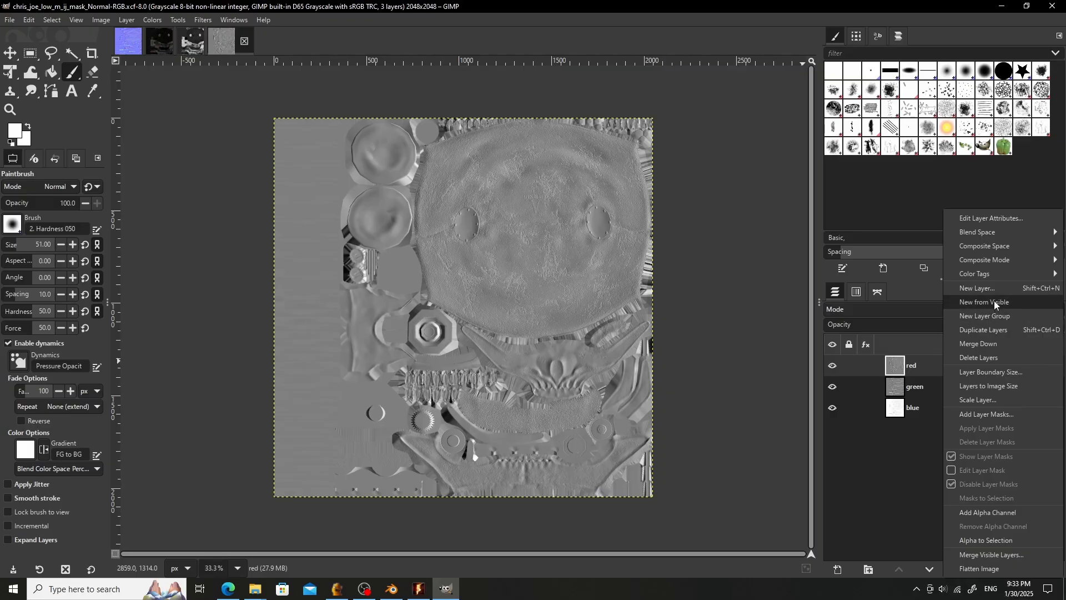
left_click(992, 331)
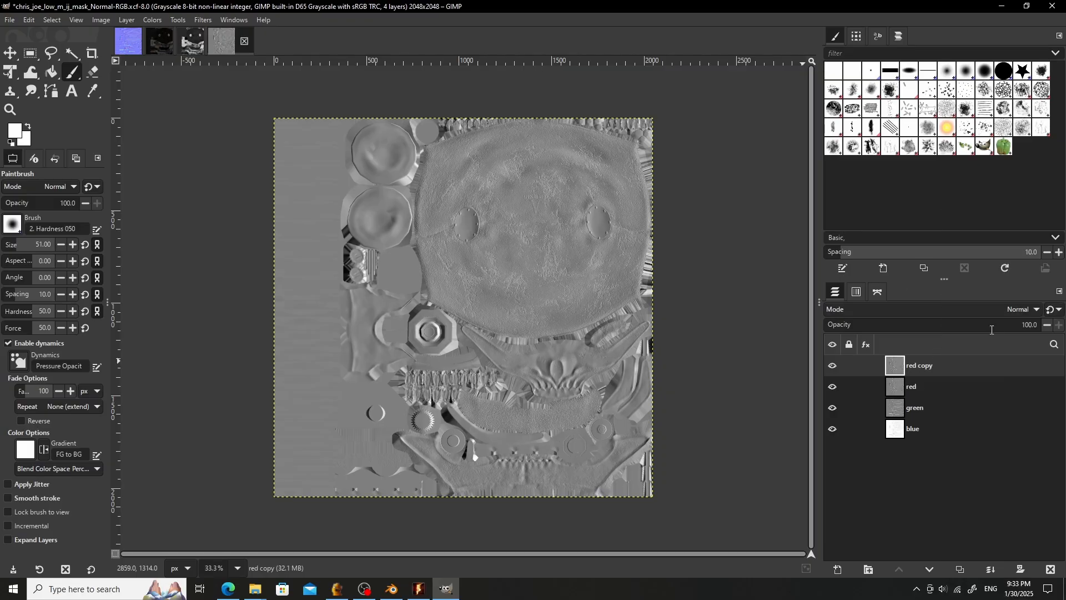
left_click_drag(900, 368, 895, 444)
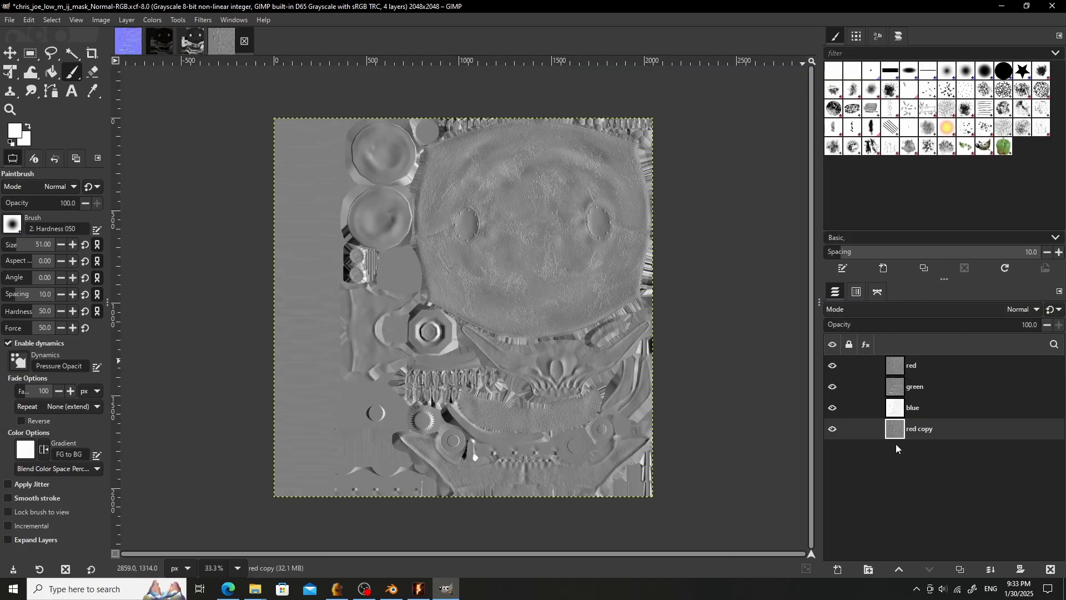
- Try bucket-filling the red layer with white, then undo the fill
left_click(901, 371)
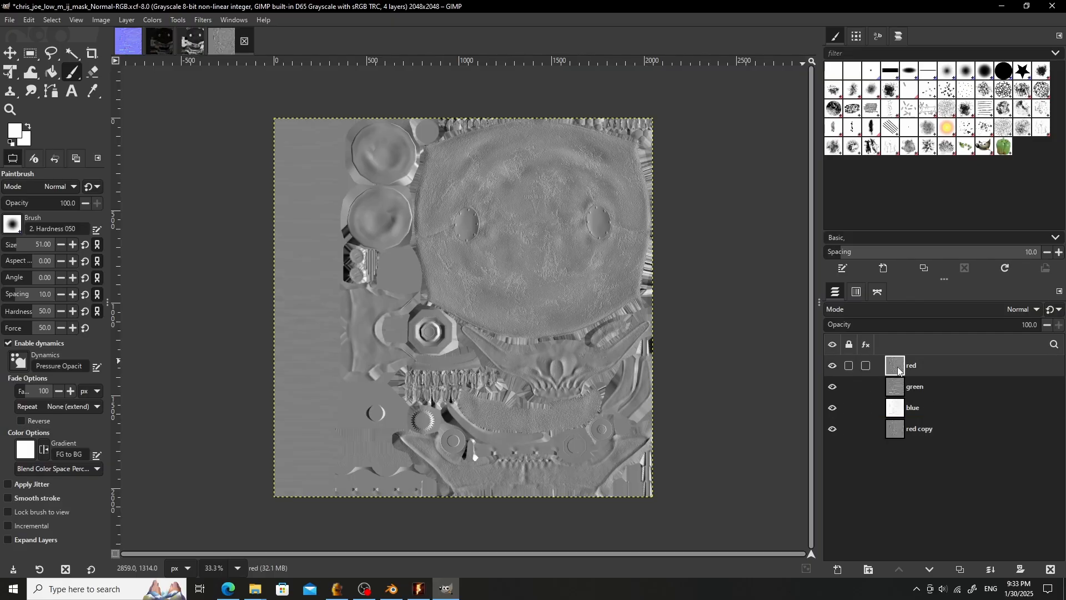
left_click(51, 72)
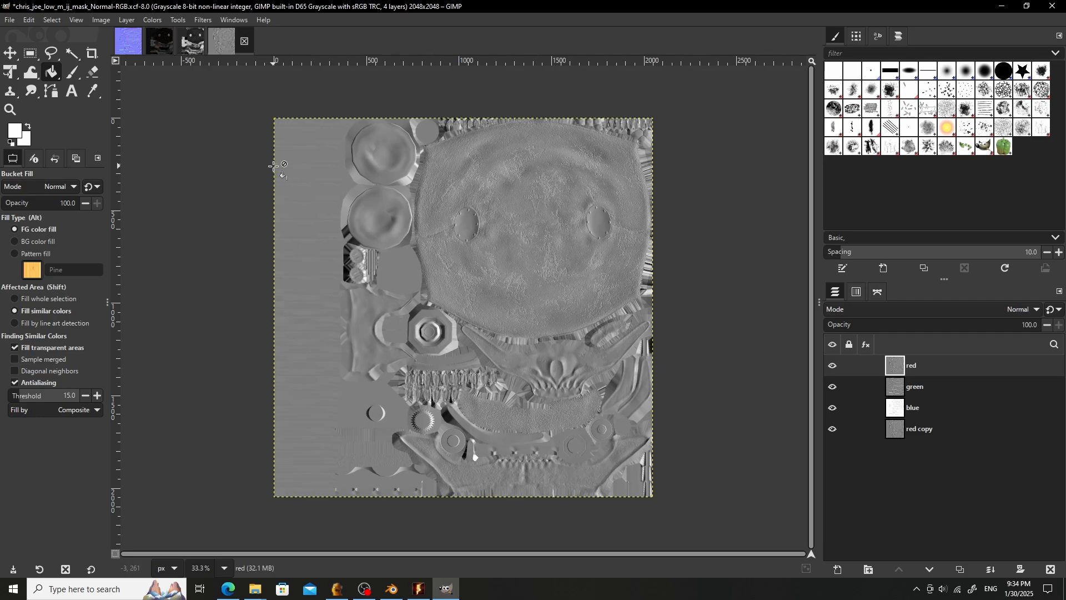
left_click(311, 170)
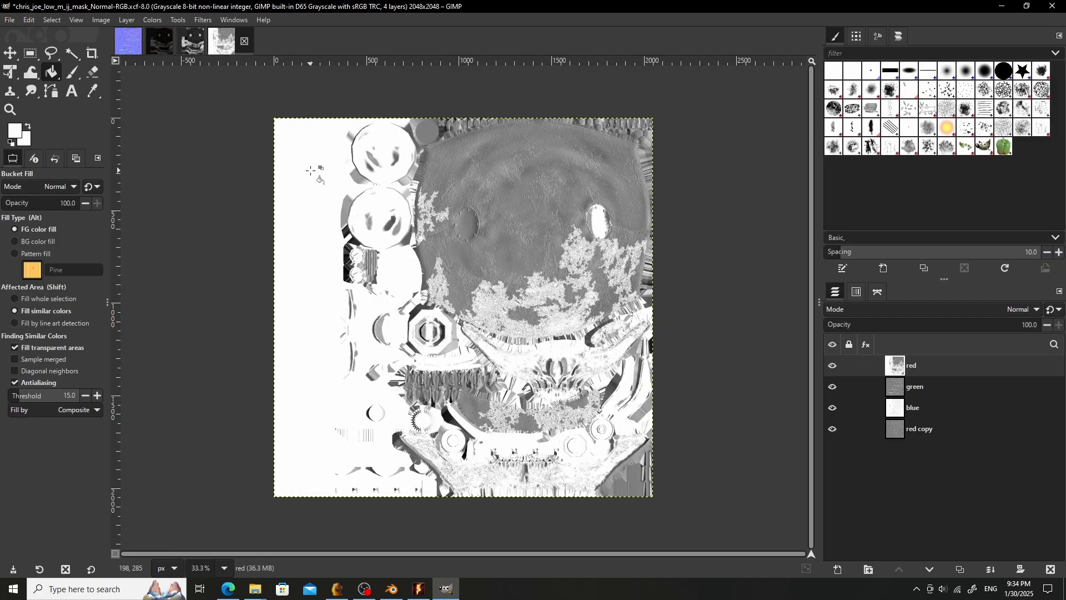
key("ctrl+z")
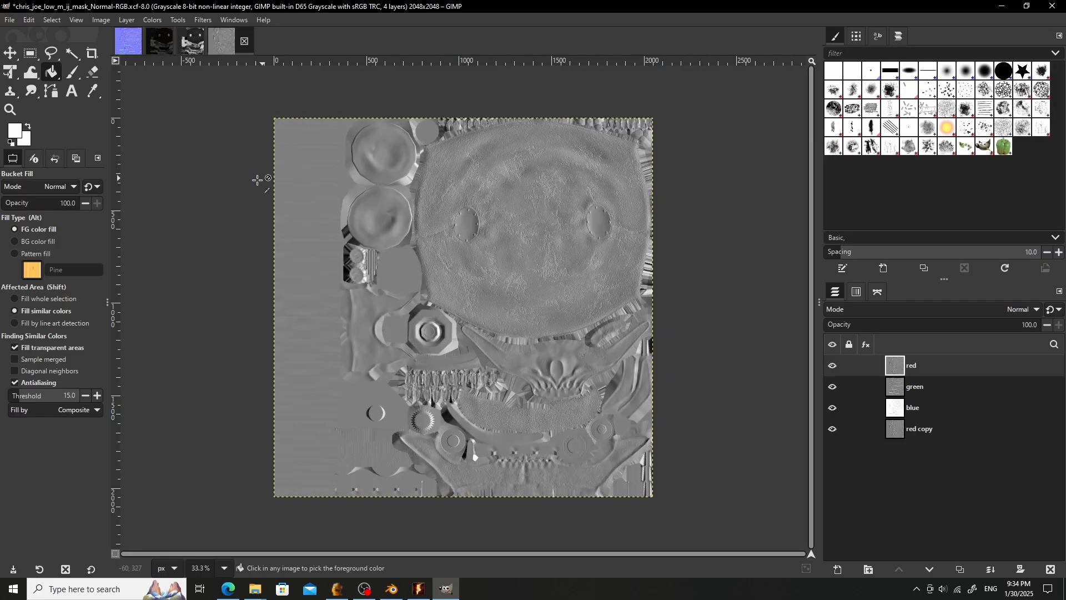
- Fill the red layer with the white foreground color
left_click(51, 20)
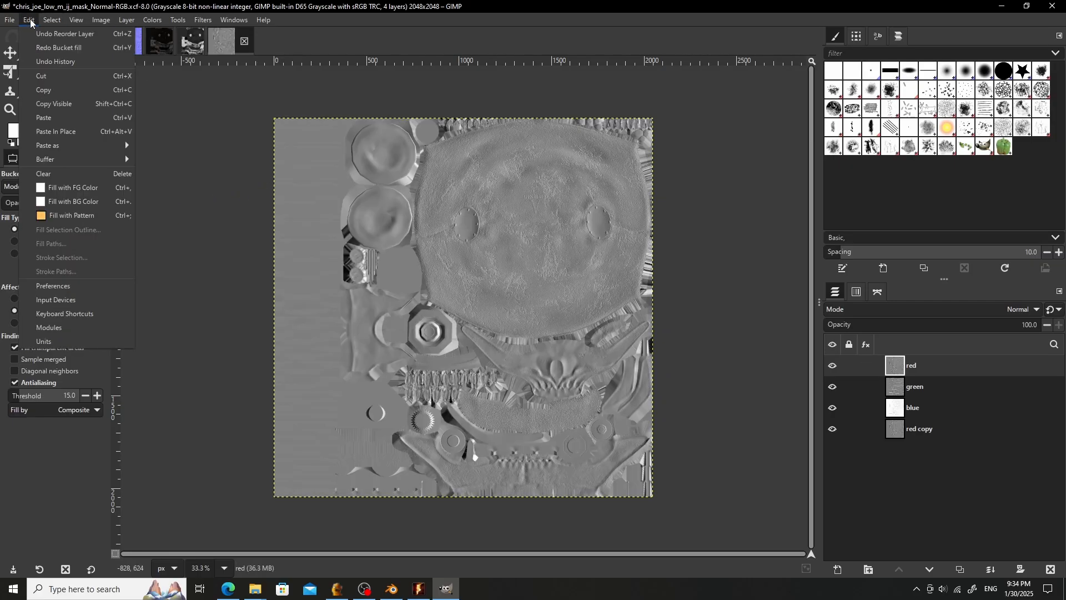
mouse_move(29, 20)
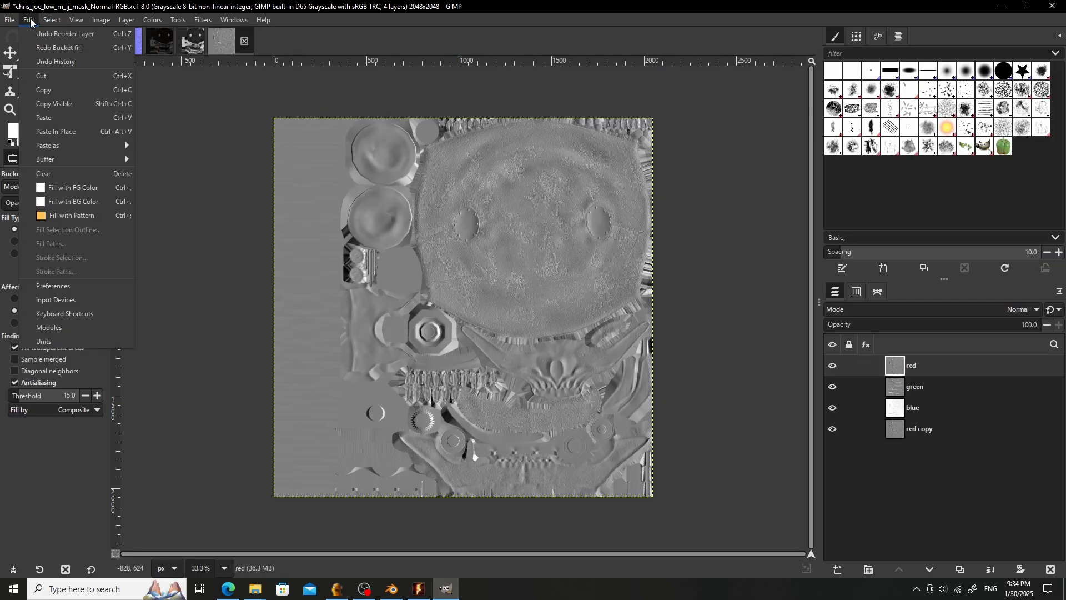
left_click(87, 189)
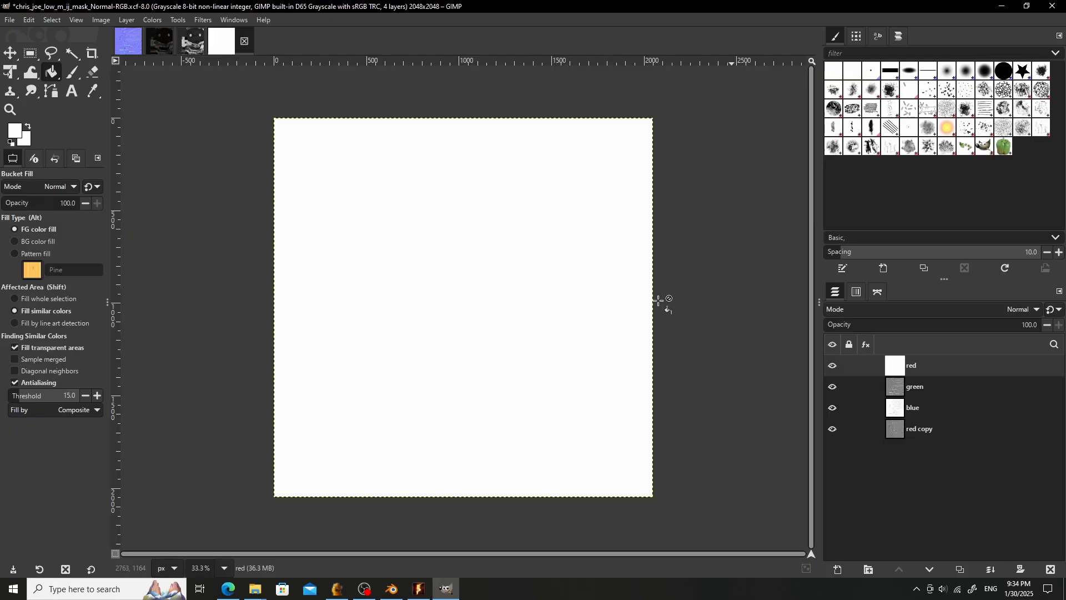
- Compose the layers into an RGBA image, using red, green and blue as channels and the red copy as alpha
left_click(174, 20)
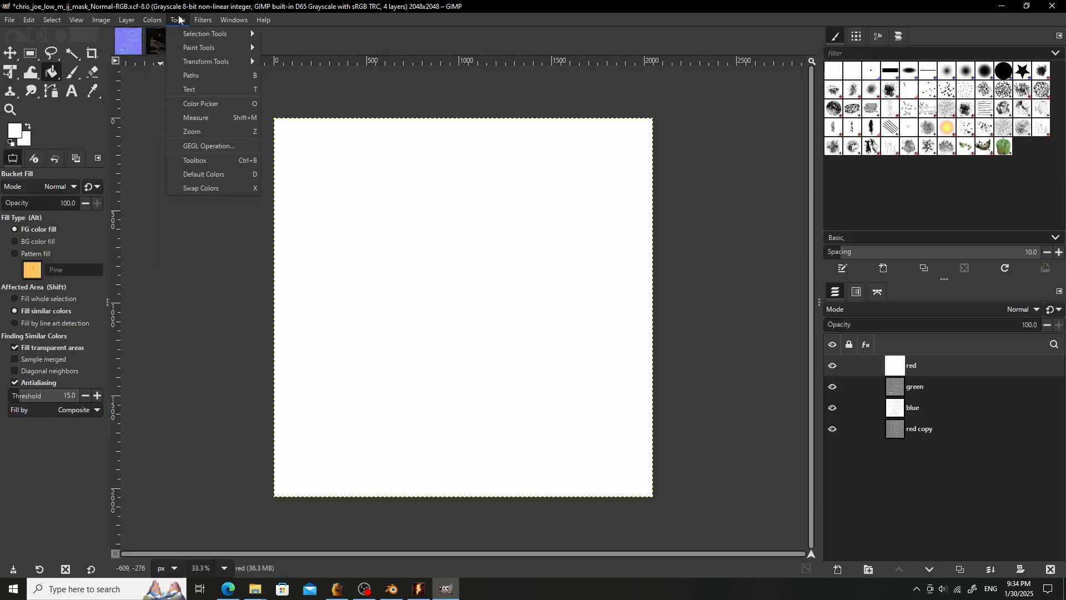
mouse_move(164, 20)
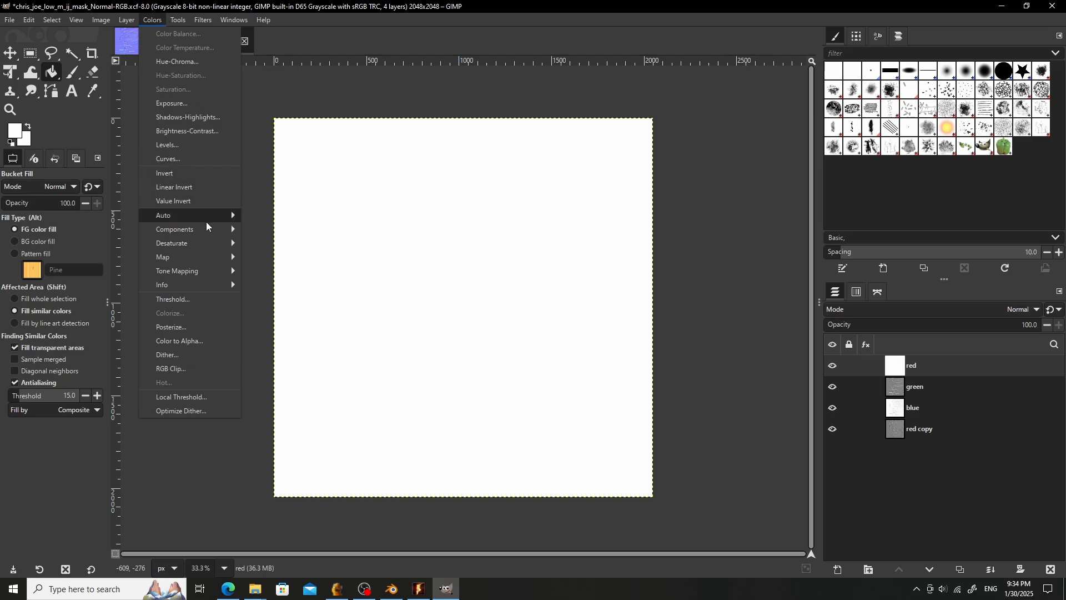
mouse_move(208, 227)
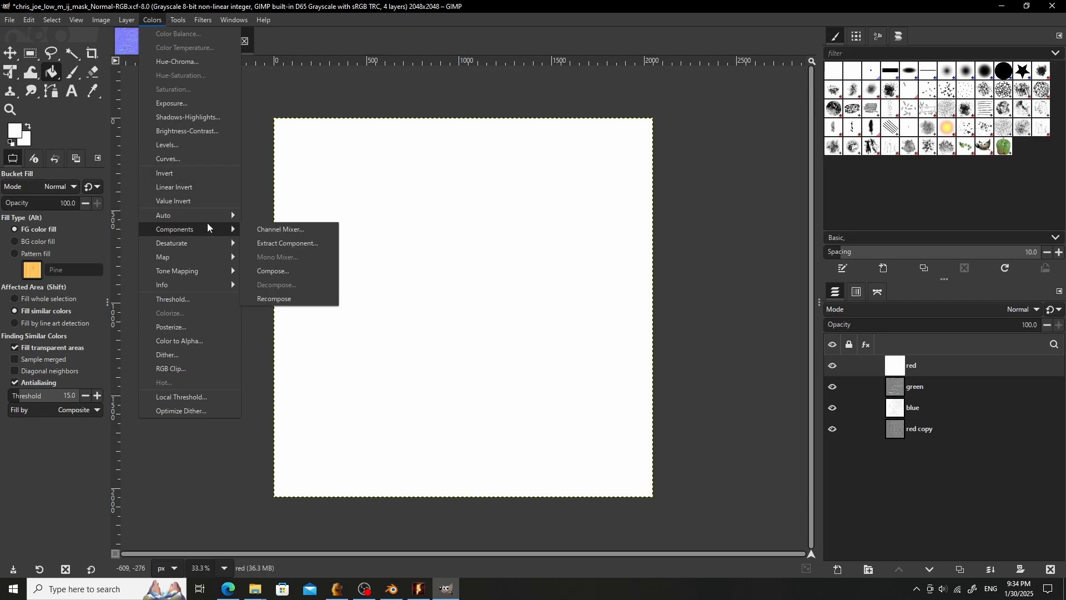
left_click(288, 271)
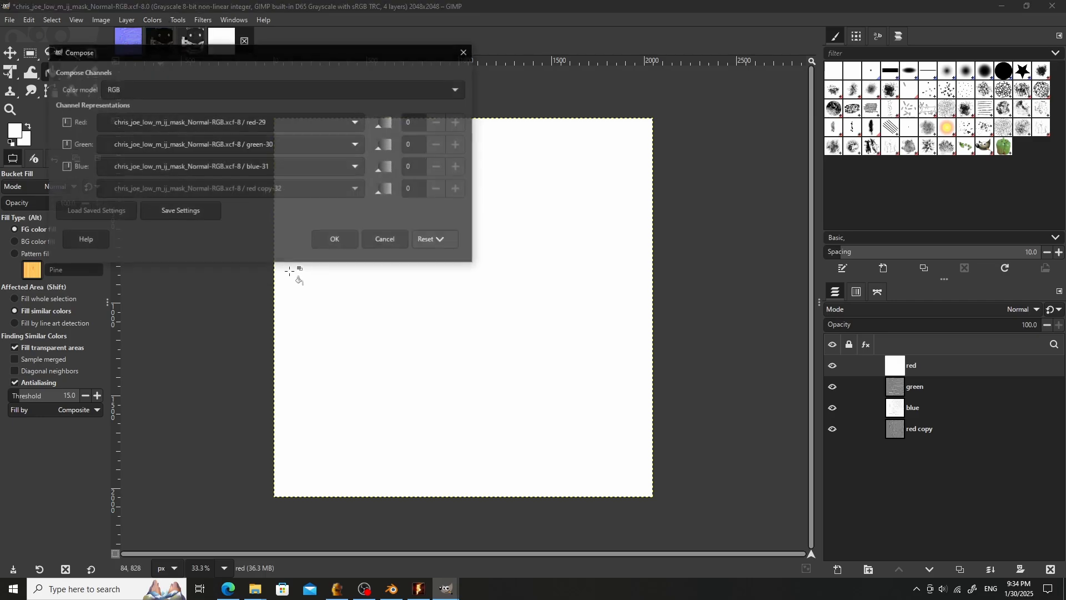
left_click(182, 89)
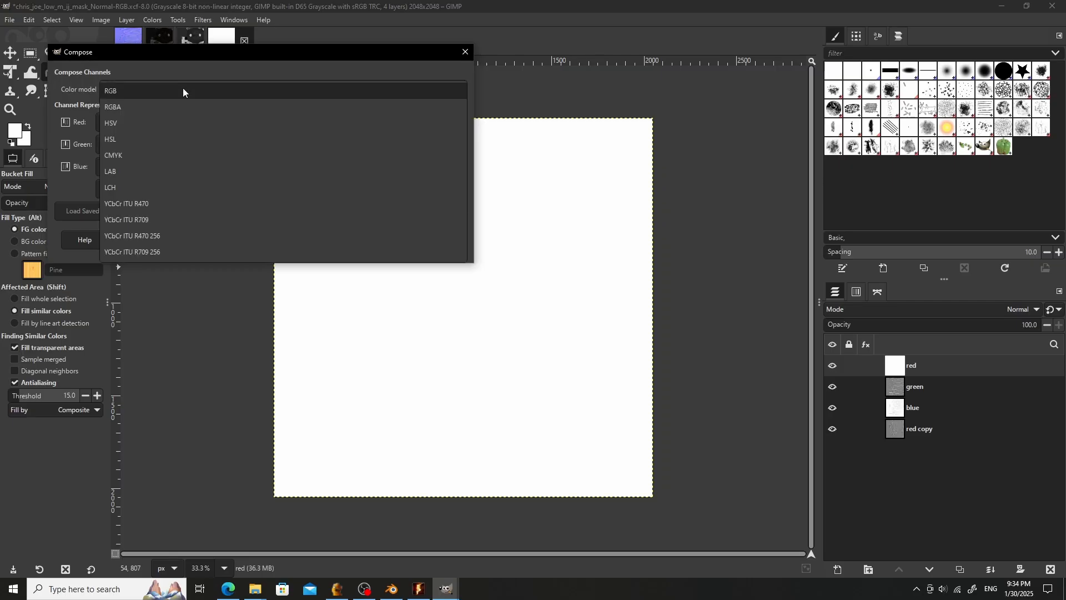
left_click(155, 106)
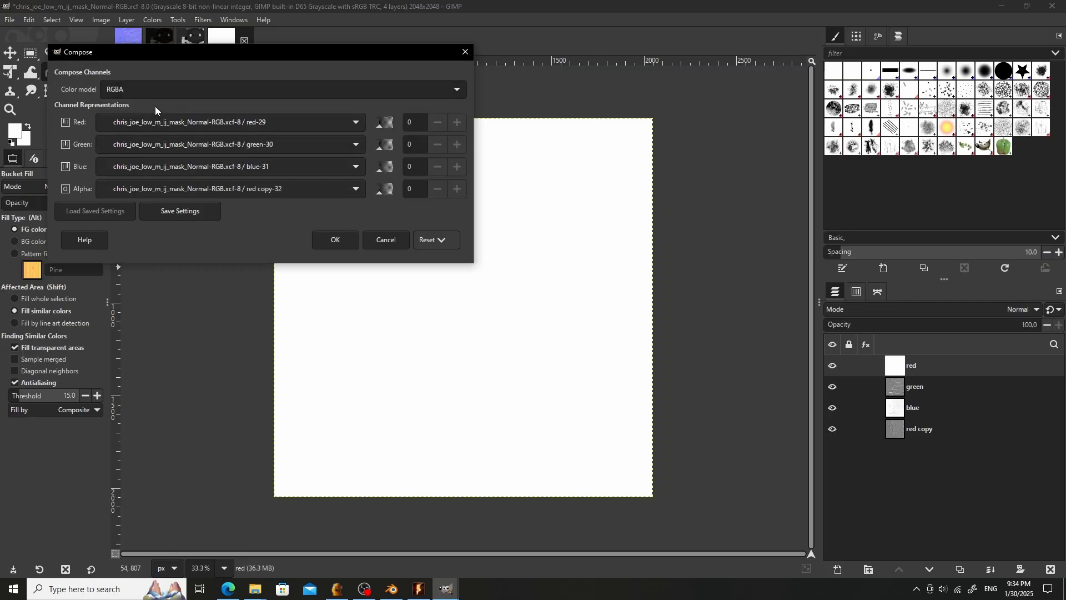
left_click(334, 242)
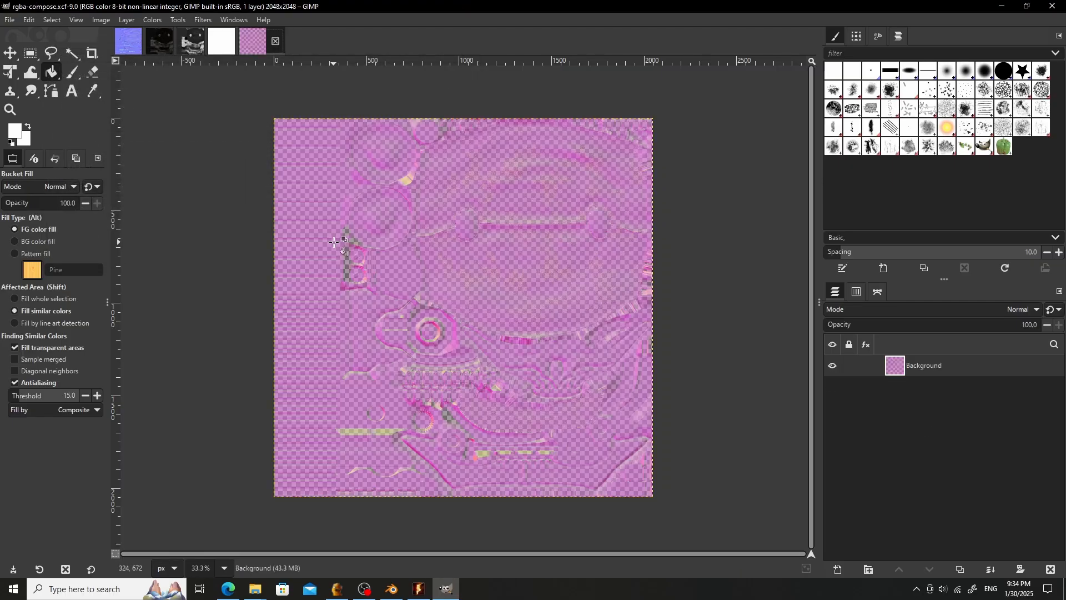
- Export the composed image as t_joe_mask_NM.dds into the my_second_mod textures folder on the Desktop
left_click(11, 21)
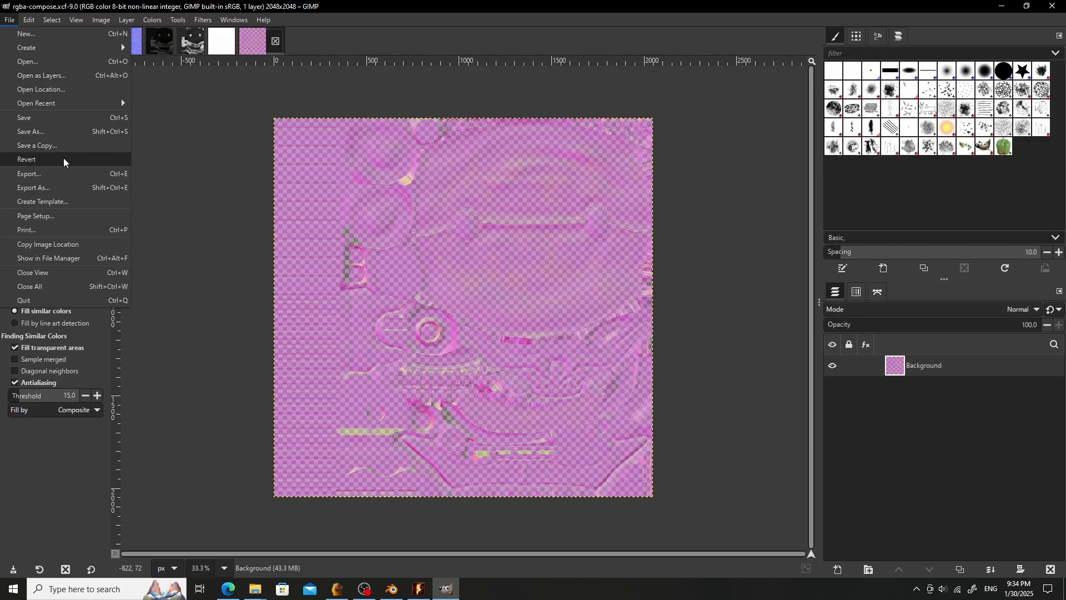
left_click(55, 188)
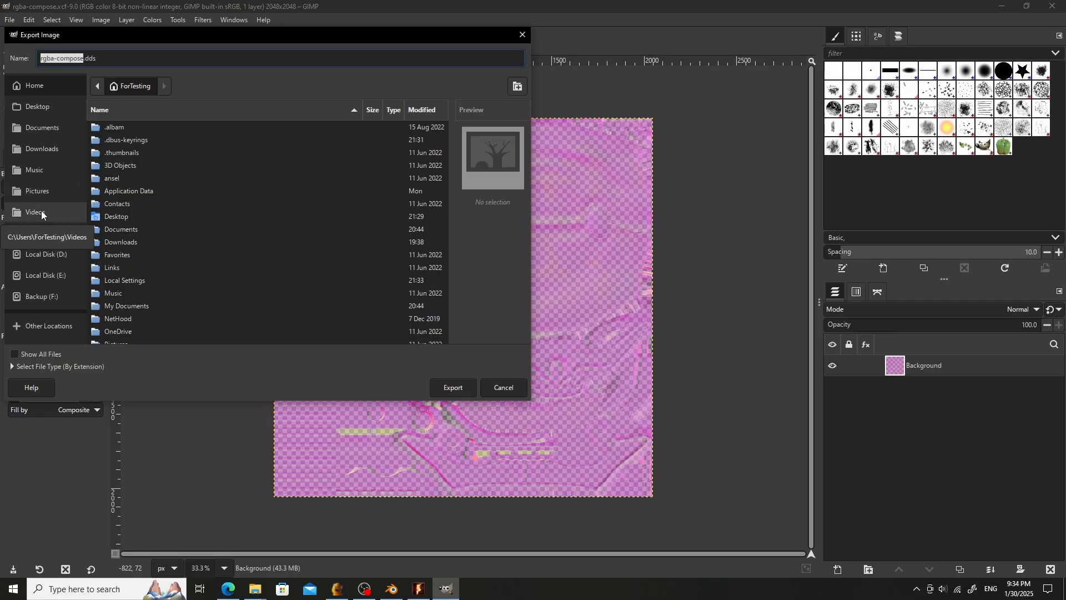
left_click(51, 109)
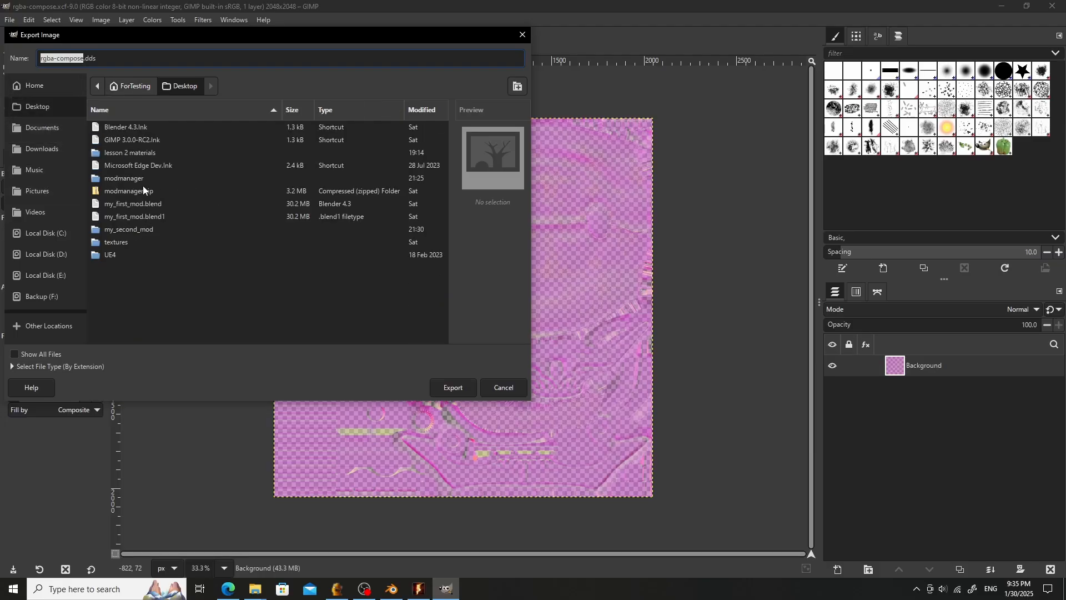
double_click(146, 229)
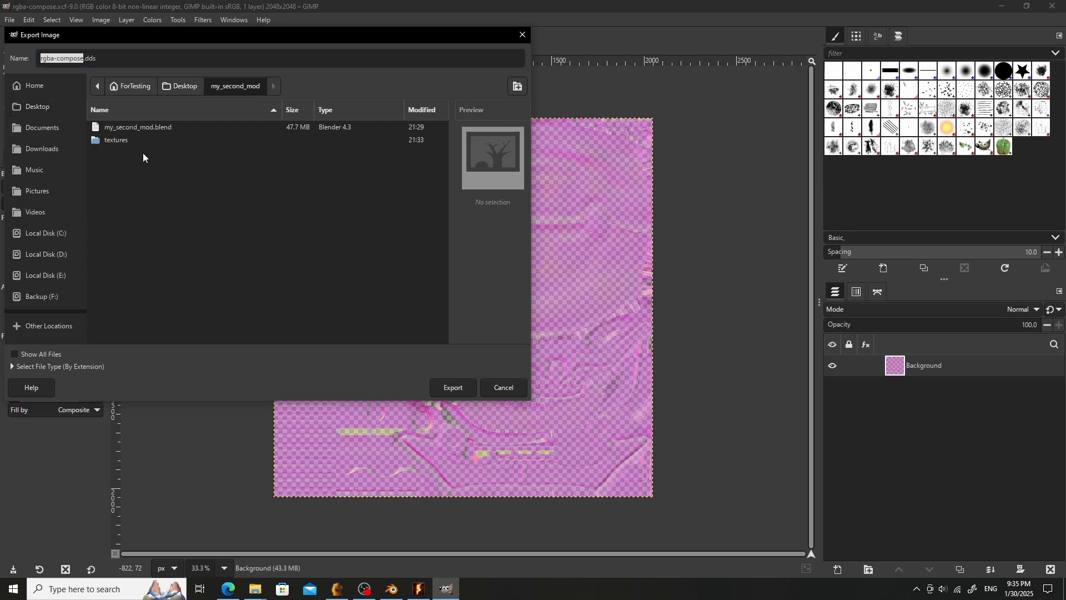
double_click(122, 140)
left_click(133, 178)
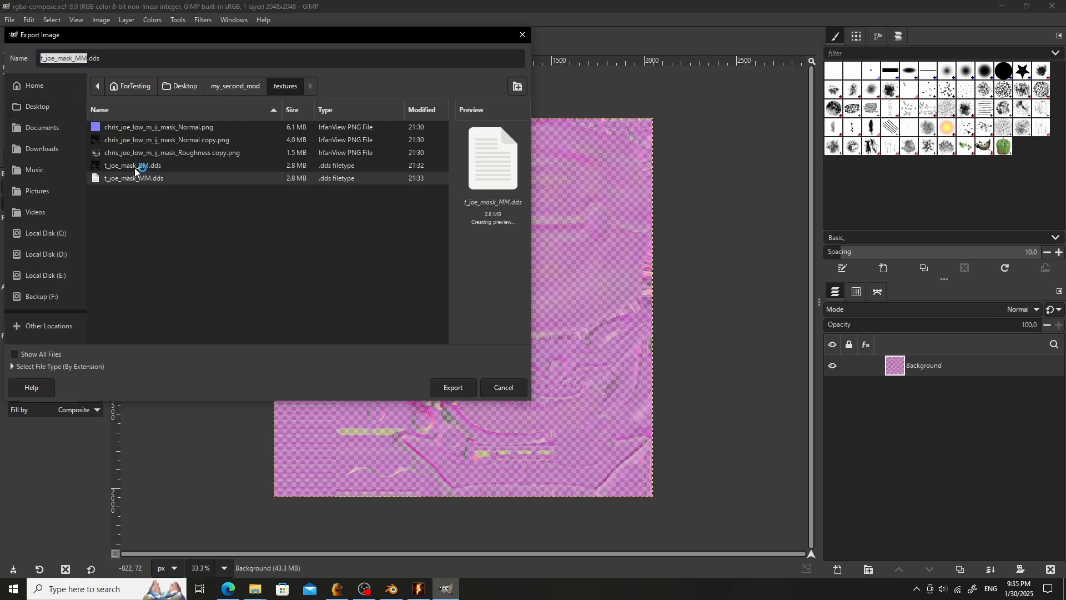
left_click(82, 60)
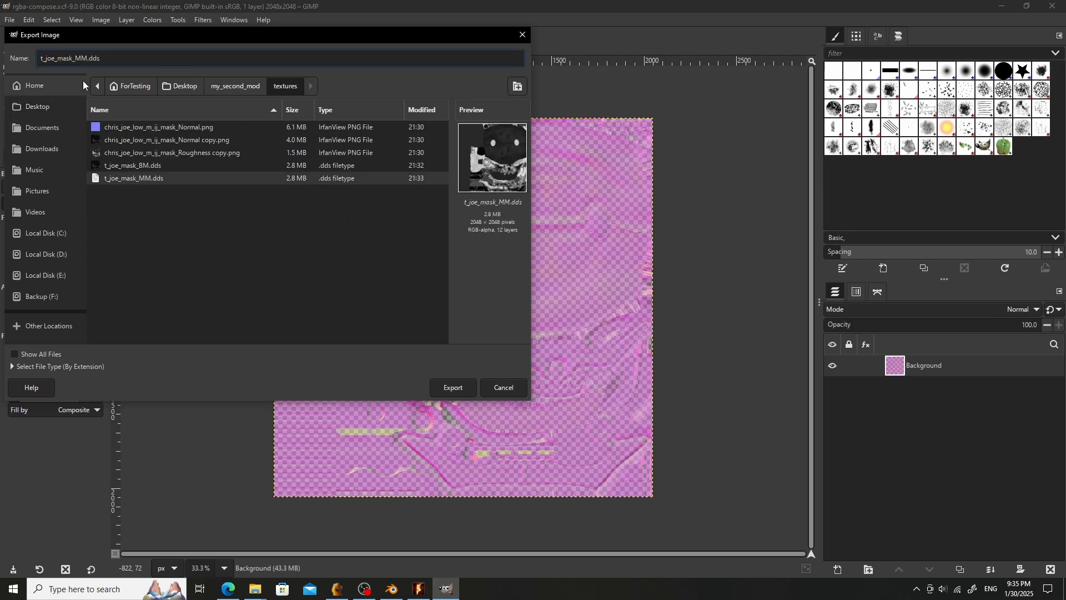
key("BackSpace")
type("N")
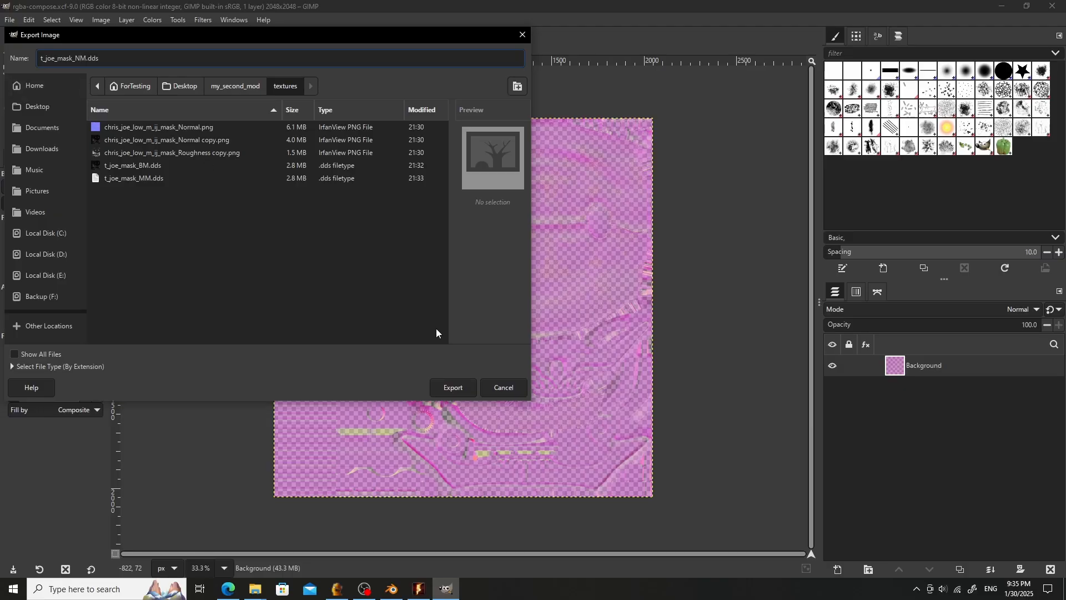
left_click(451, 387)
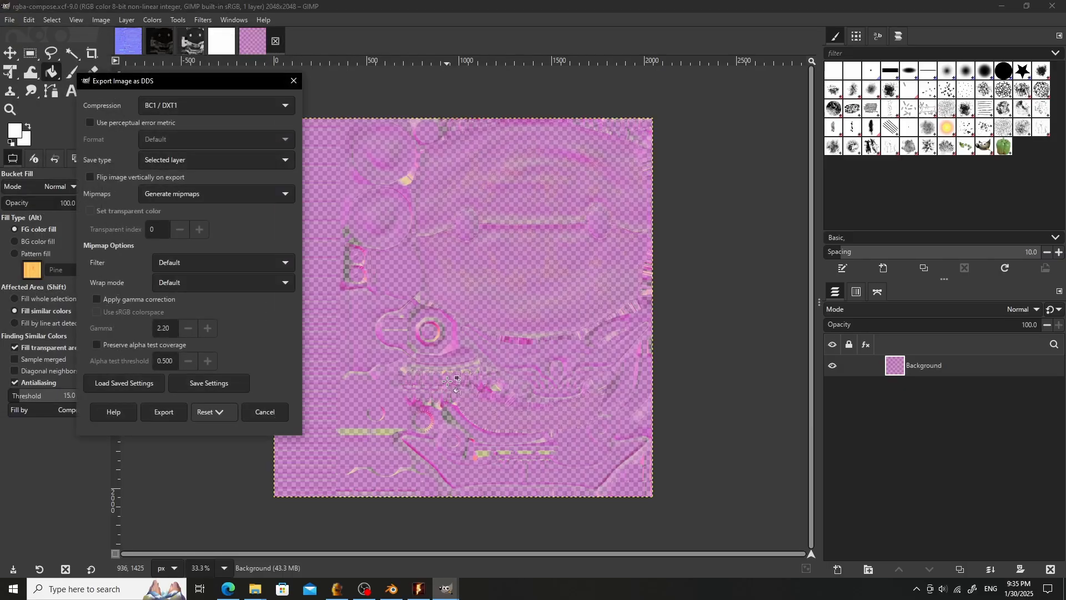
- Set the DDS compression to BC3 / DXT5 and complete the export
left_click(209, 107)
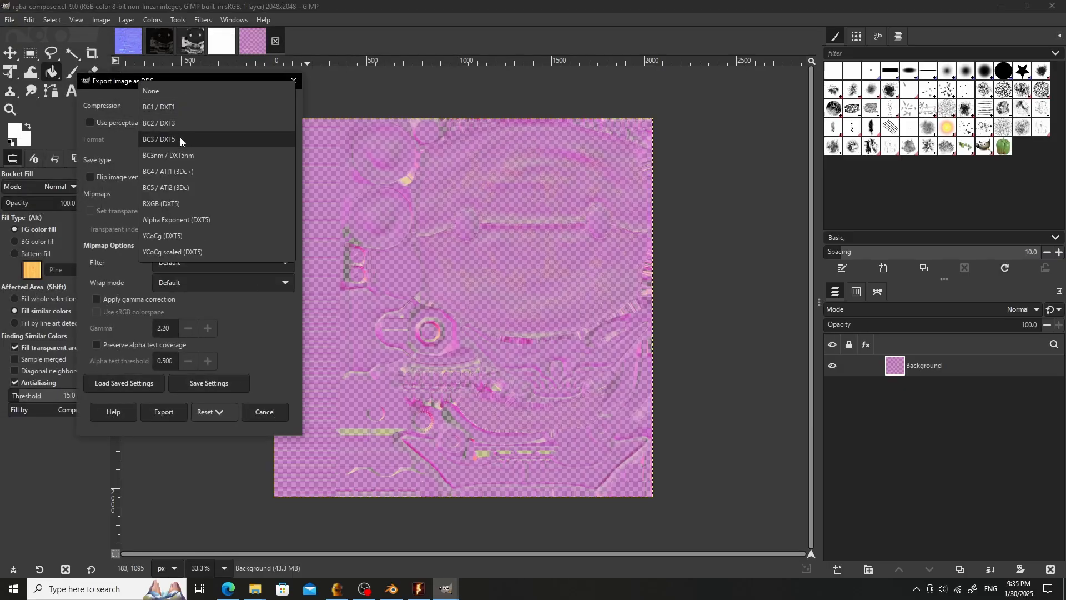
left_click(180, 137)
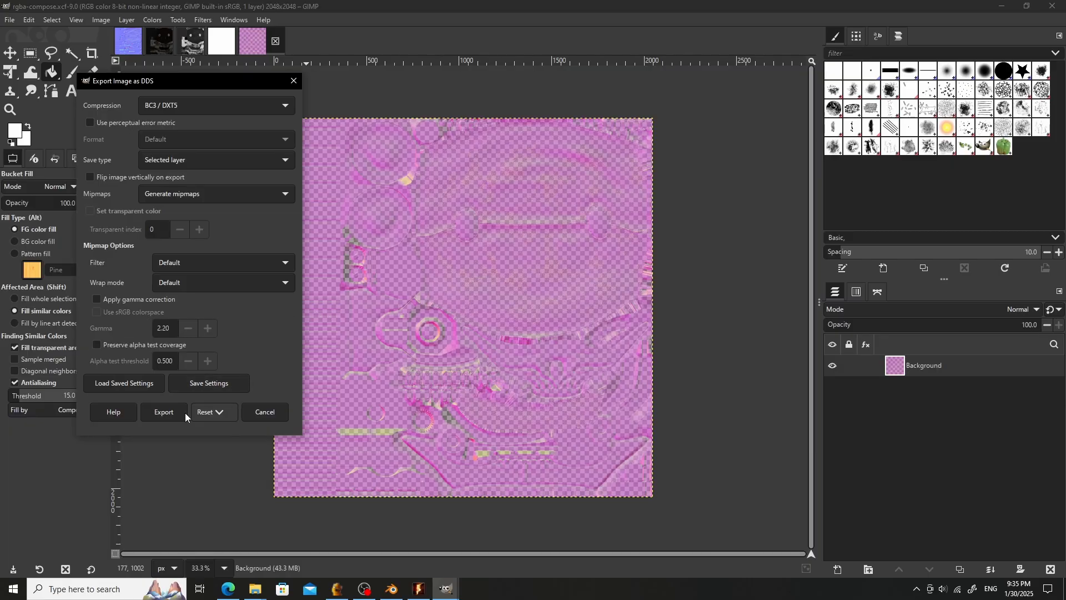
left_click(163, 412)
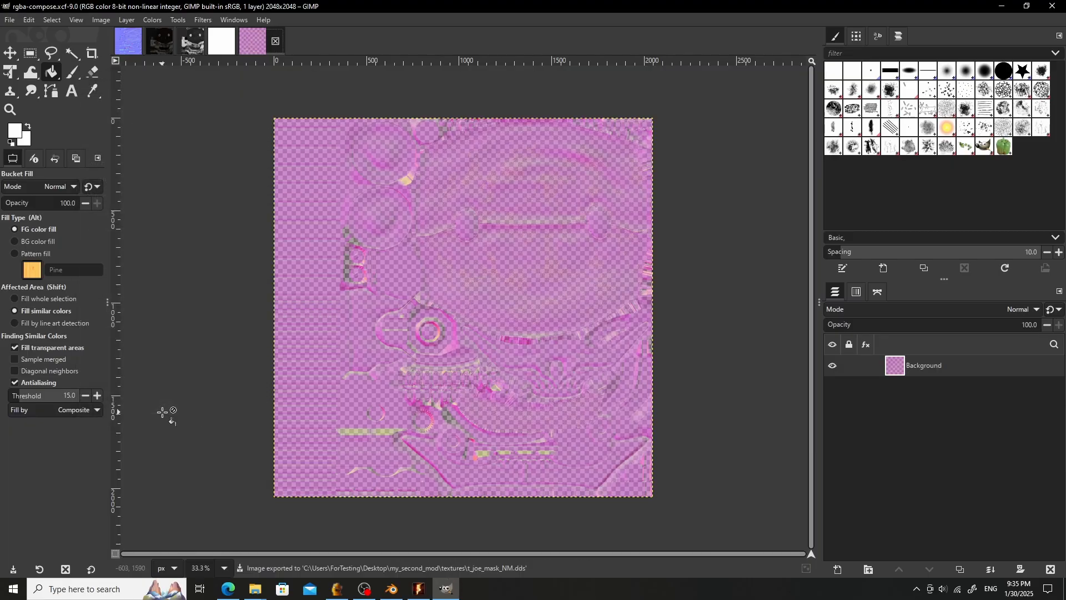
- Switch to Blender, select the pl0000.mod_0012 object and assign it the m_mod_mask material
left_click(388, 586)
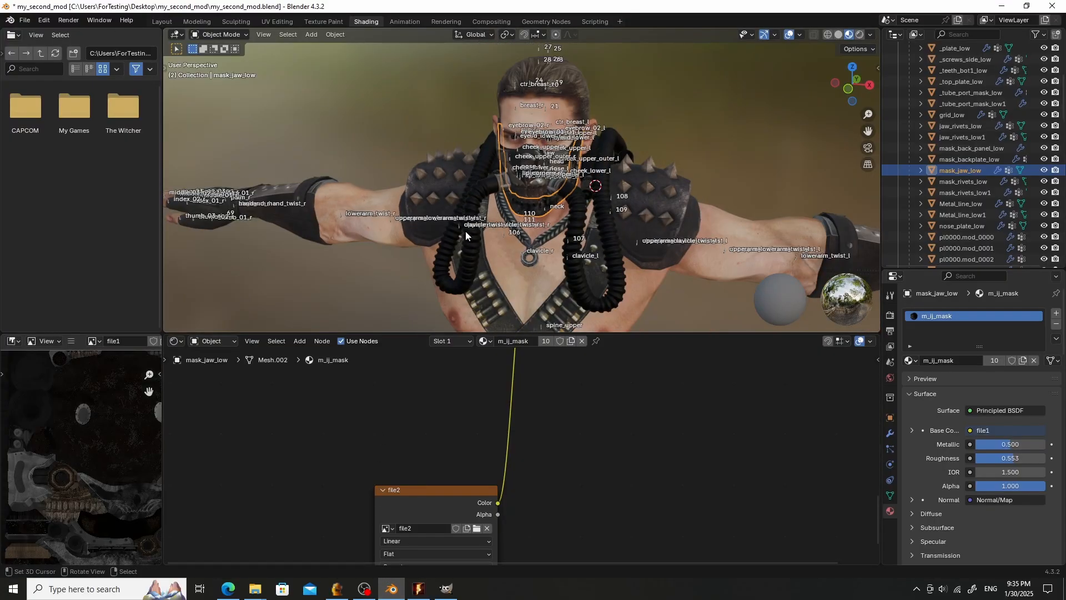
left_click(559, 249)
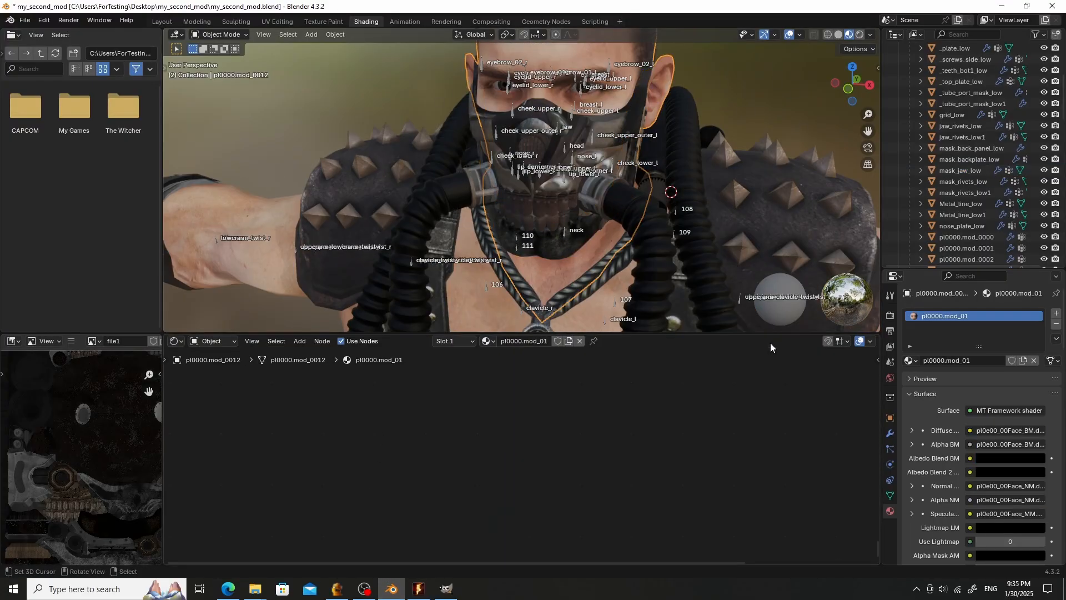
left_click(911, 361)
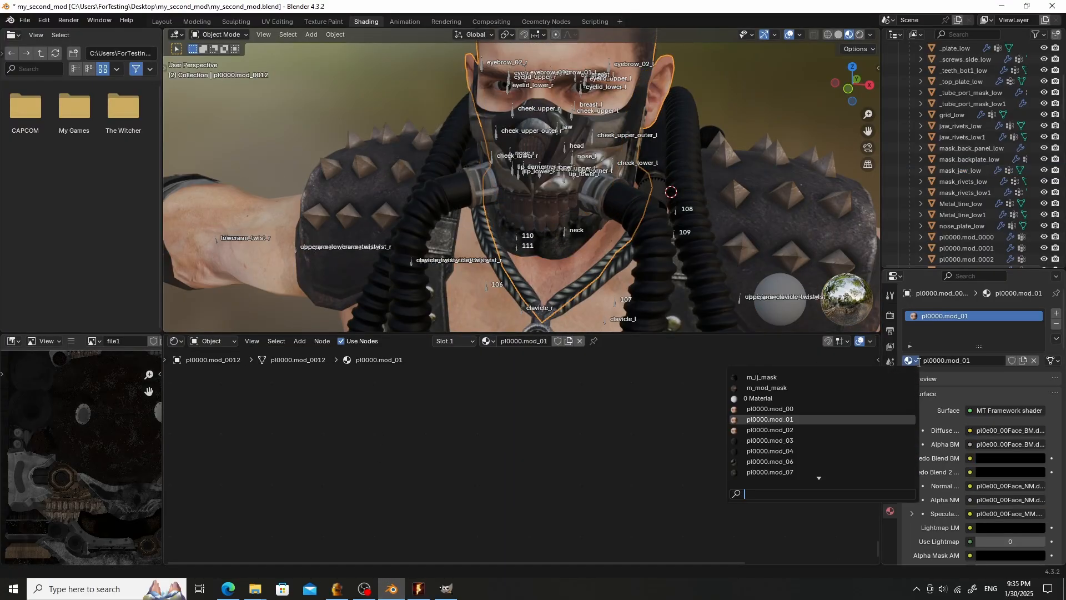
left_click(767, 388)
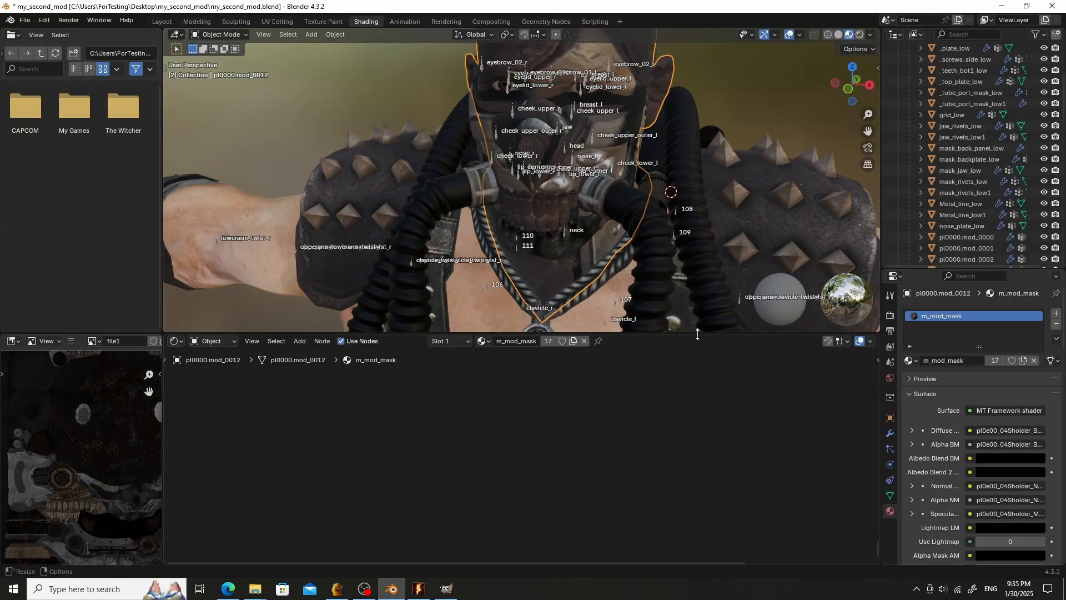
- Select the mask_jaw_low object and assign it the m_mod_mask material
left_click(611, 256)
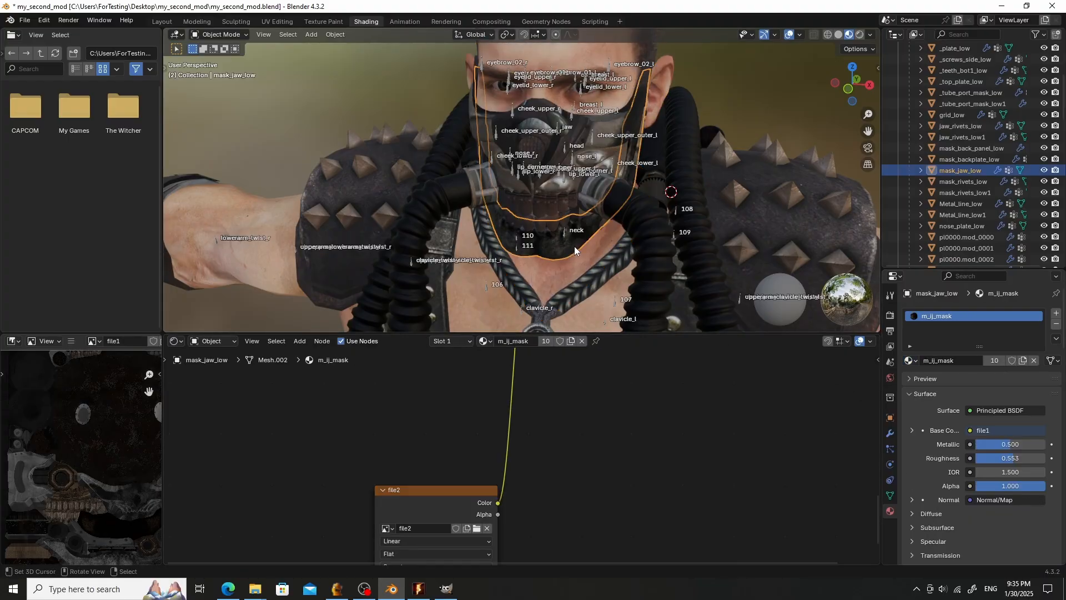
left_click(911, 361)
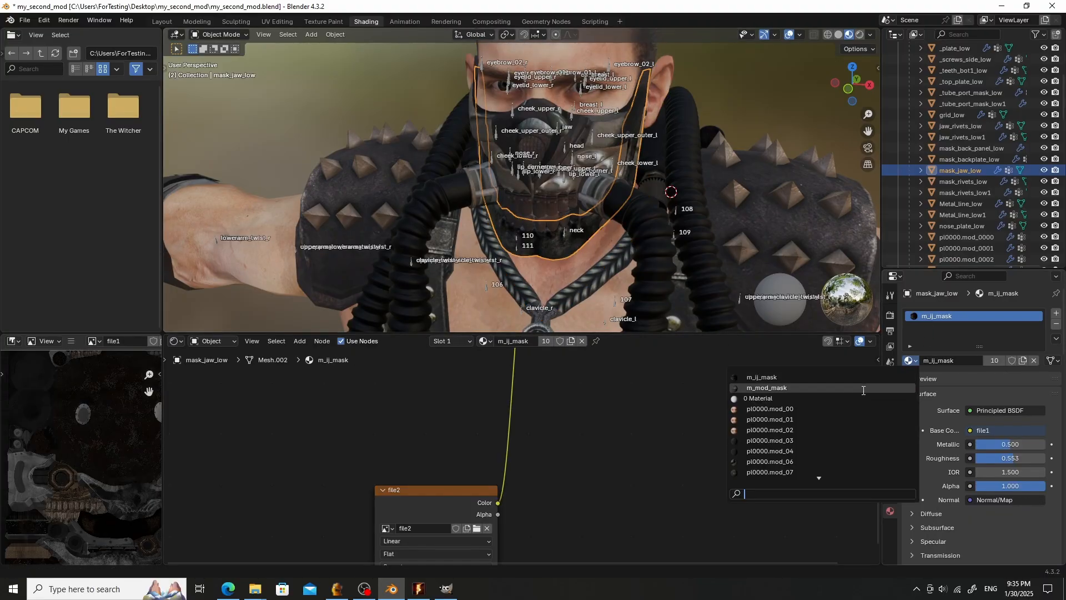
left_click(860, 389)
- Replace the diffuse image texture node's image with t_joe_mask_BM.dds from the textures folder
scroll(505, 420, "down", 9)
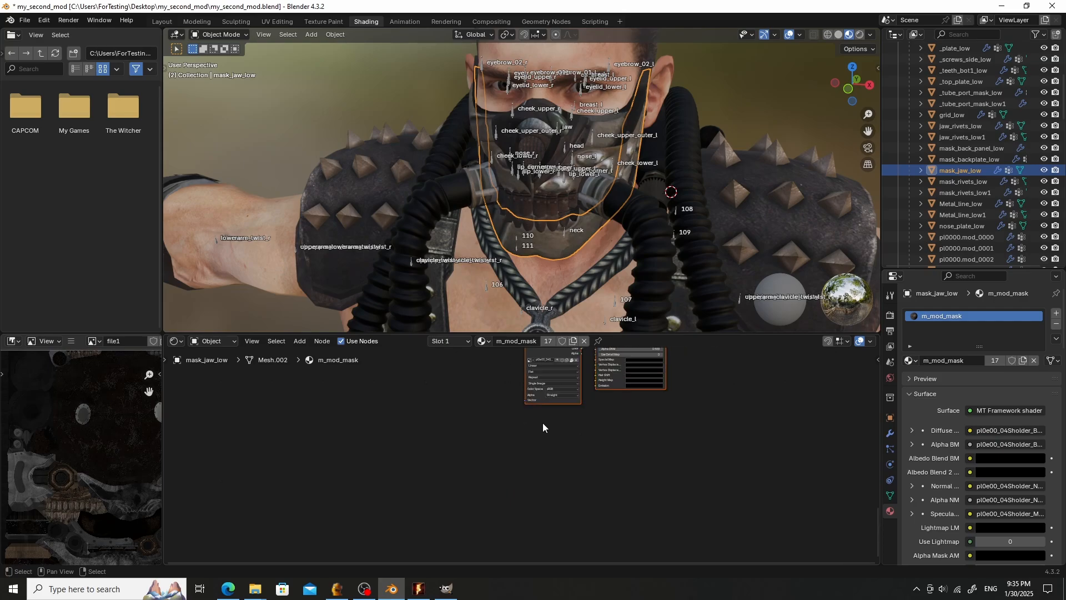
middle_click_drag(583, 406, 559, 509)
middle_click_drag(490, 425, 457, 551)
scroll(458, 442, "up", 4)
scroll(458, 444, "up", 4)
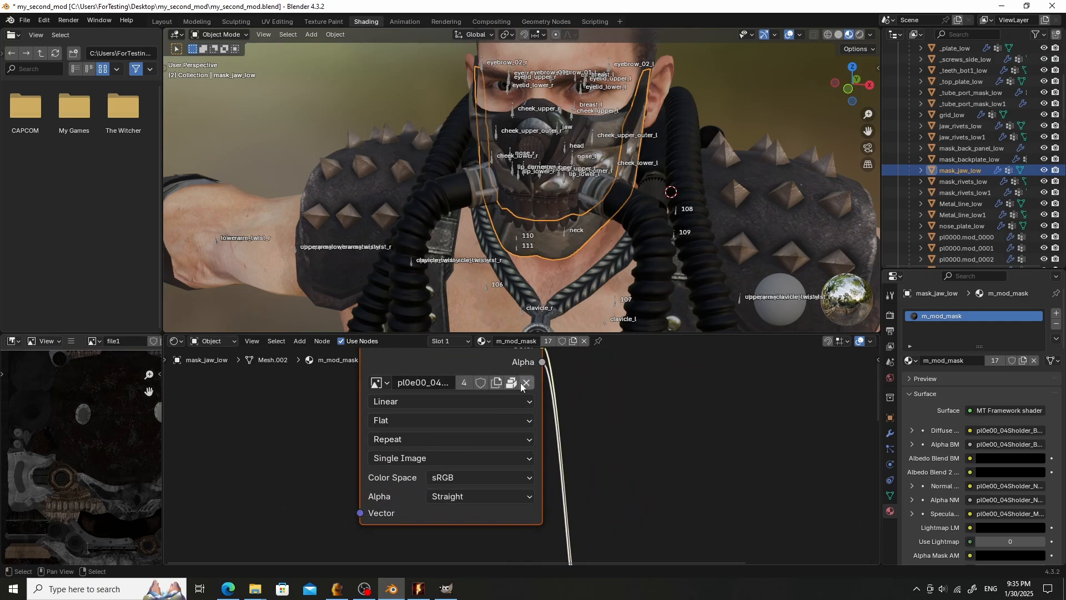
left_click(526, 382)
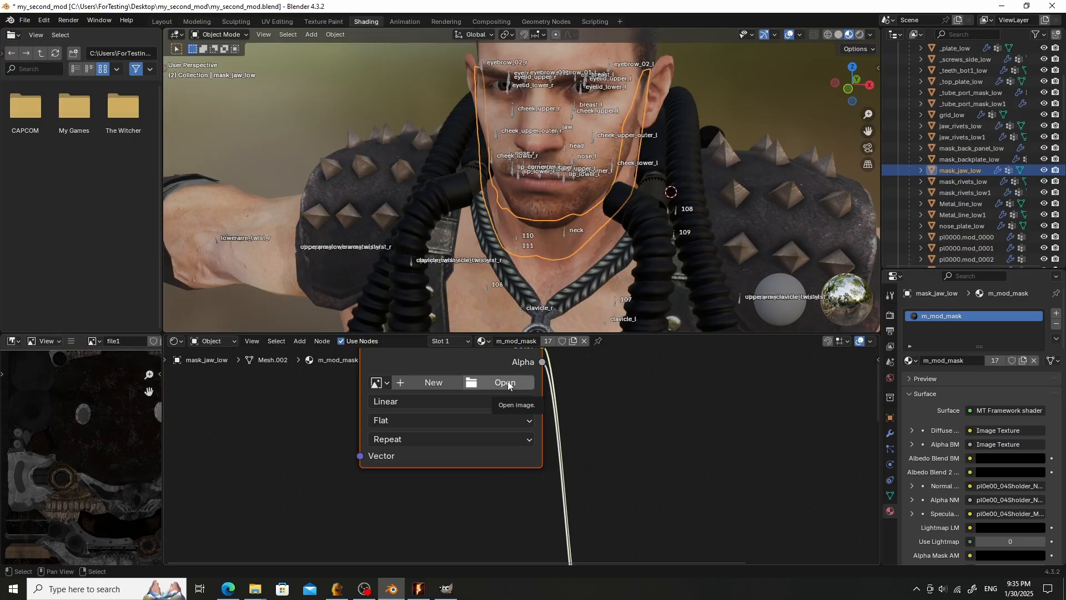
left_click(508, 383)
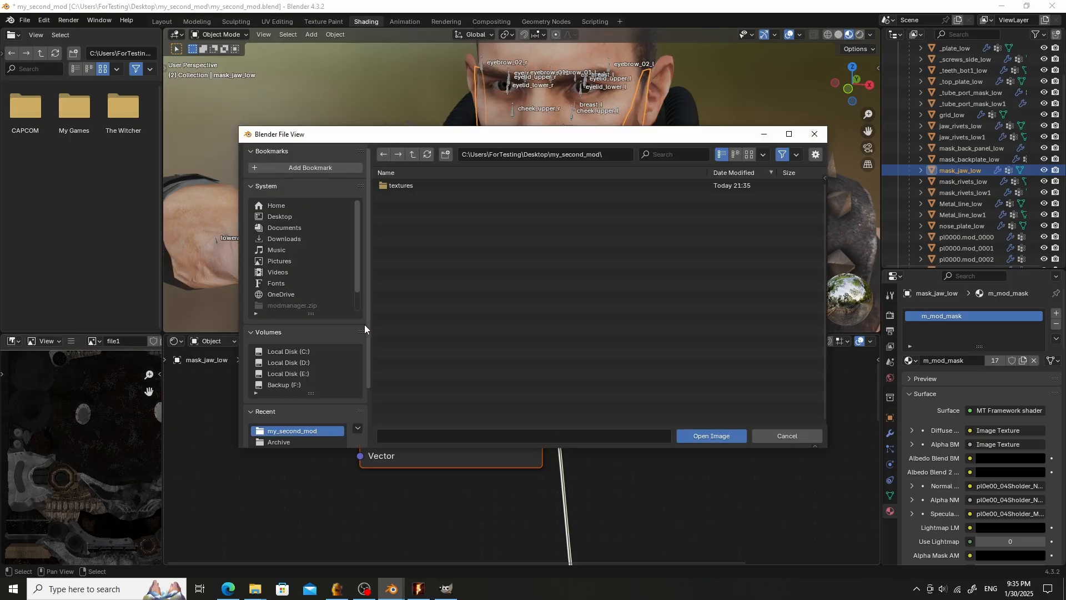
double_click(412, 186)
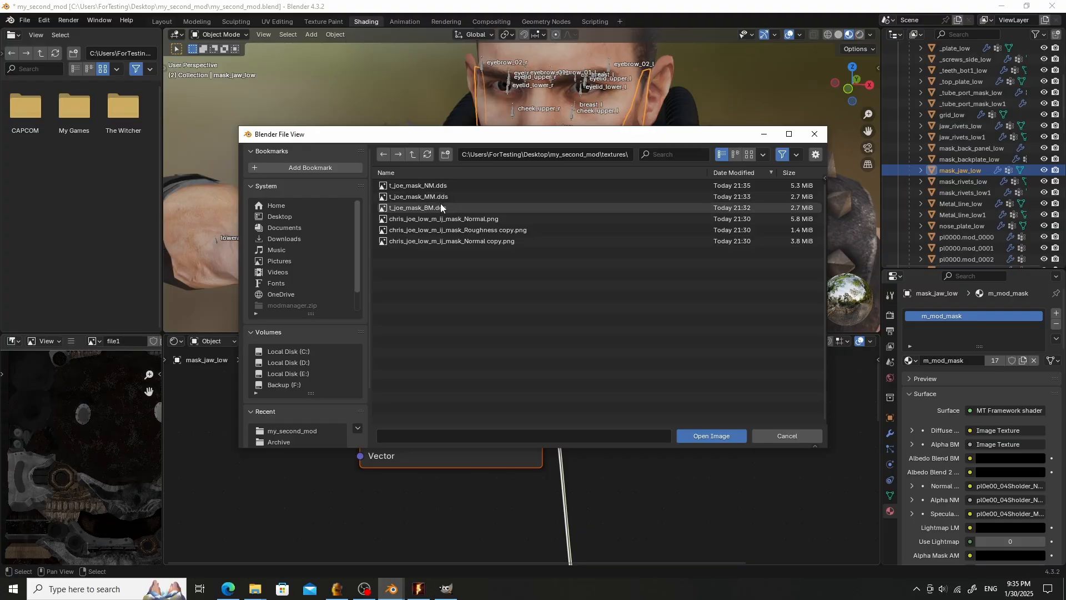
double_click(441, 204)
- Load t_joe_mask_MM.dds from the textures folder into the normal map image texture node
scroll(620, 369, "down", 10)
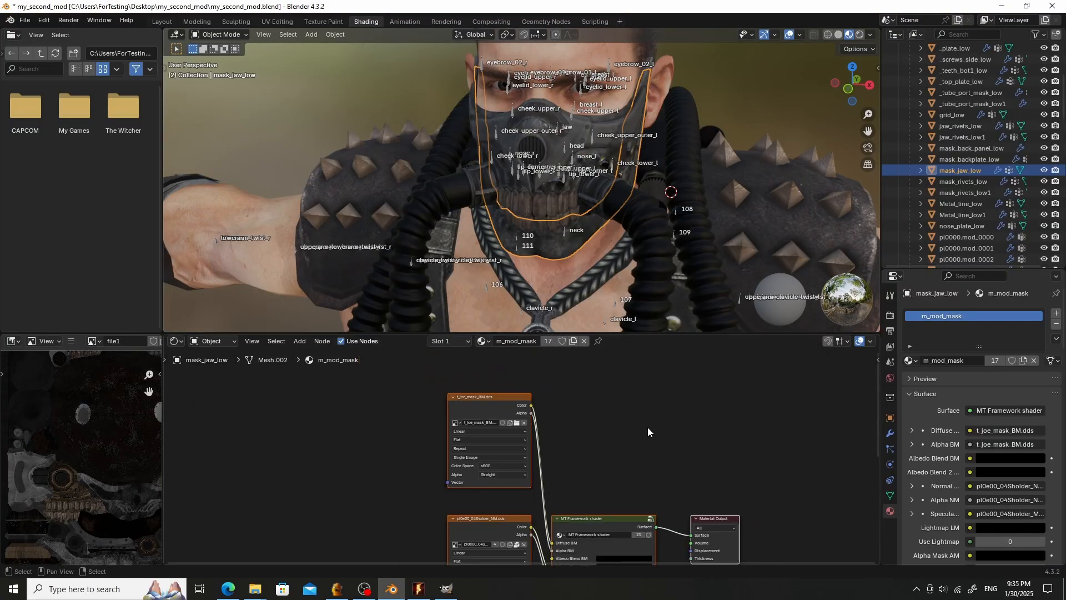
middle_click_drag(647, 429, 690, 331)
left_click(530, 436)
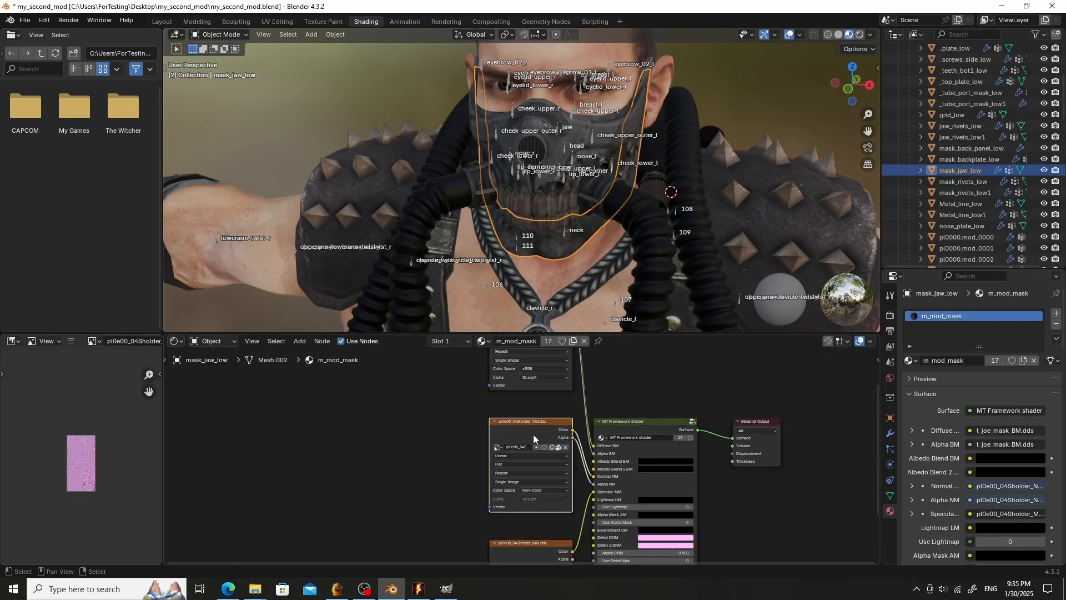
scroll(533, 434, "up", 3)
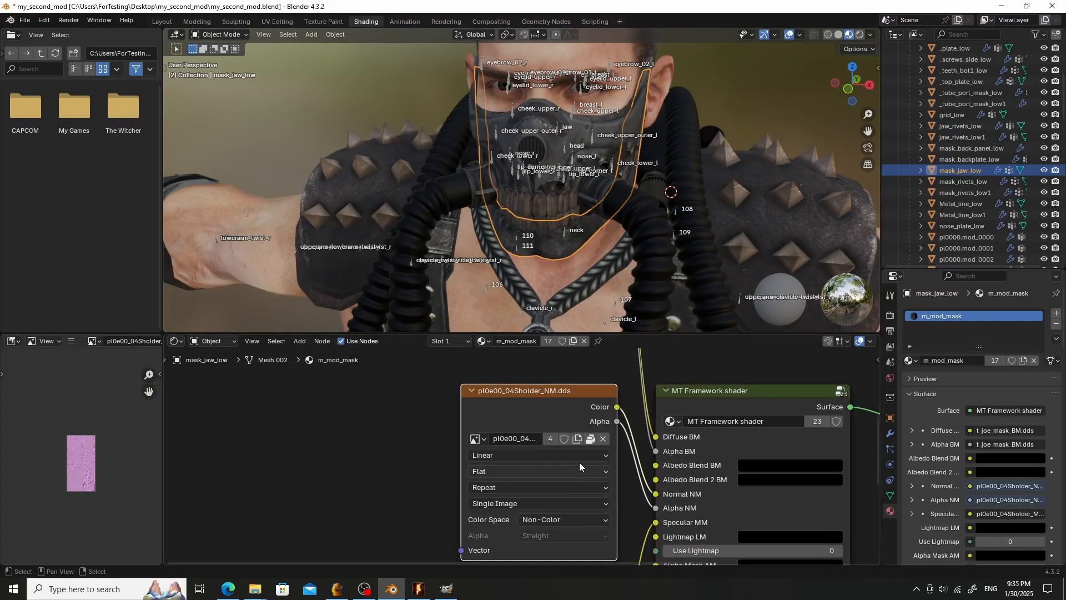
left_click(604, 439)
left_click(595, 439)
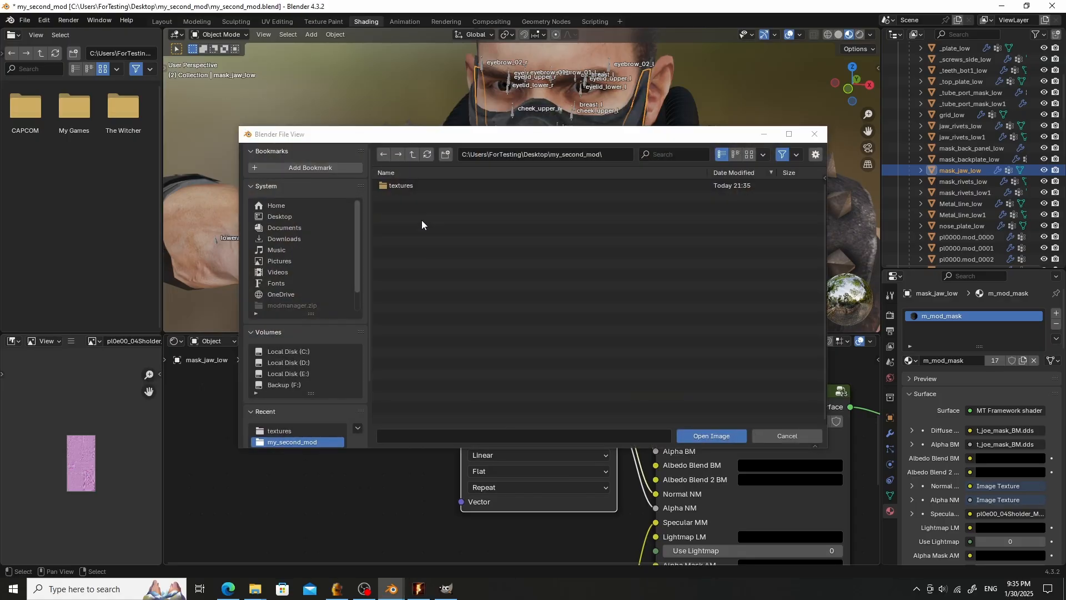
left_click(414, 185)
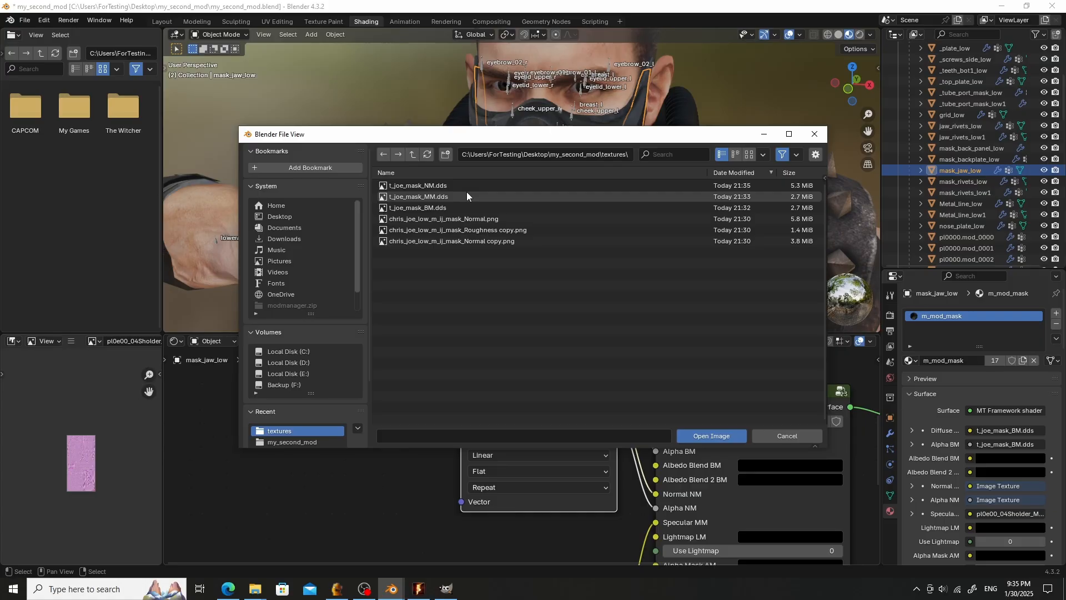
double_click(464, 196)
- Replace the specular map image texture node's image with t_joe_mask_MM.dds from the textures folder
scroll(464, 400, "down", 3)
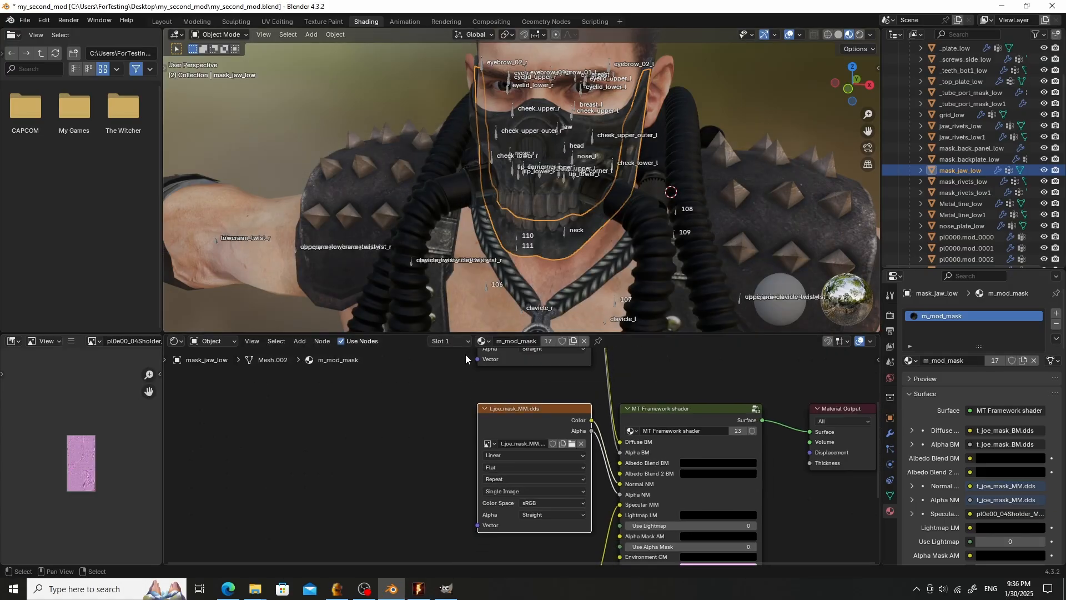
scroll(463, 446, "down", 2)
middle_click_drag(463, 439, 464, 357)
scroll(504, 417, "up", 9)
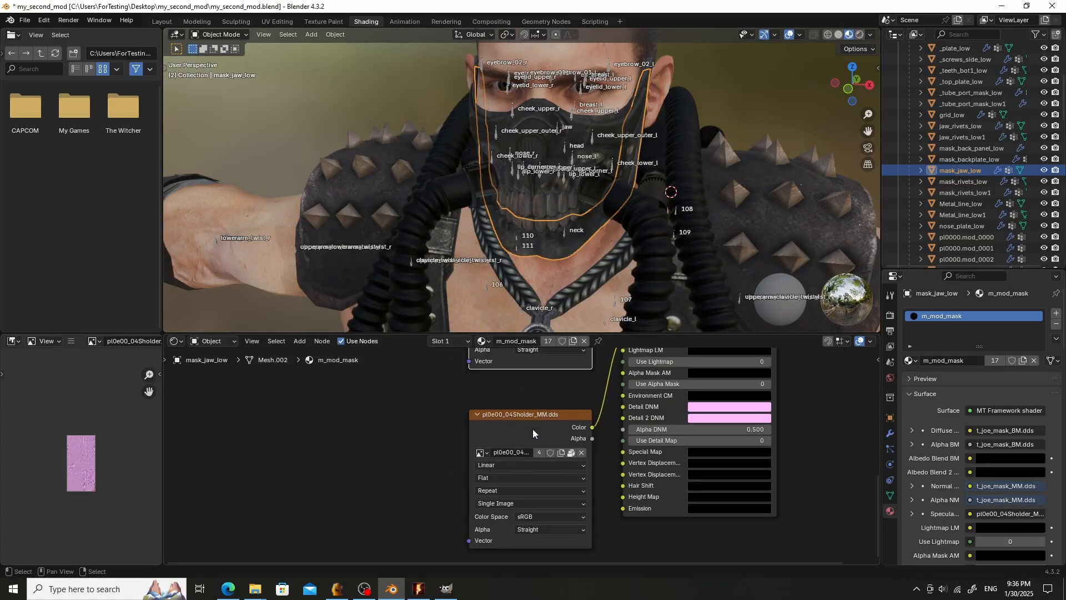
left_click(533, 428)
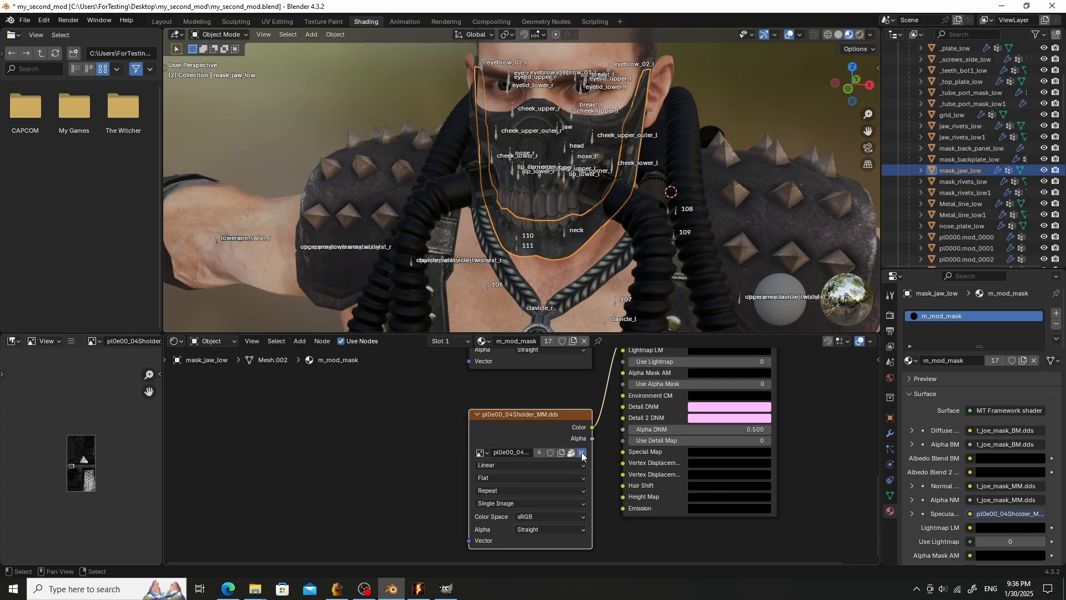
left_click(582, 453)
left_click(574, 452)
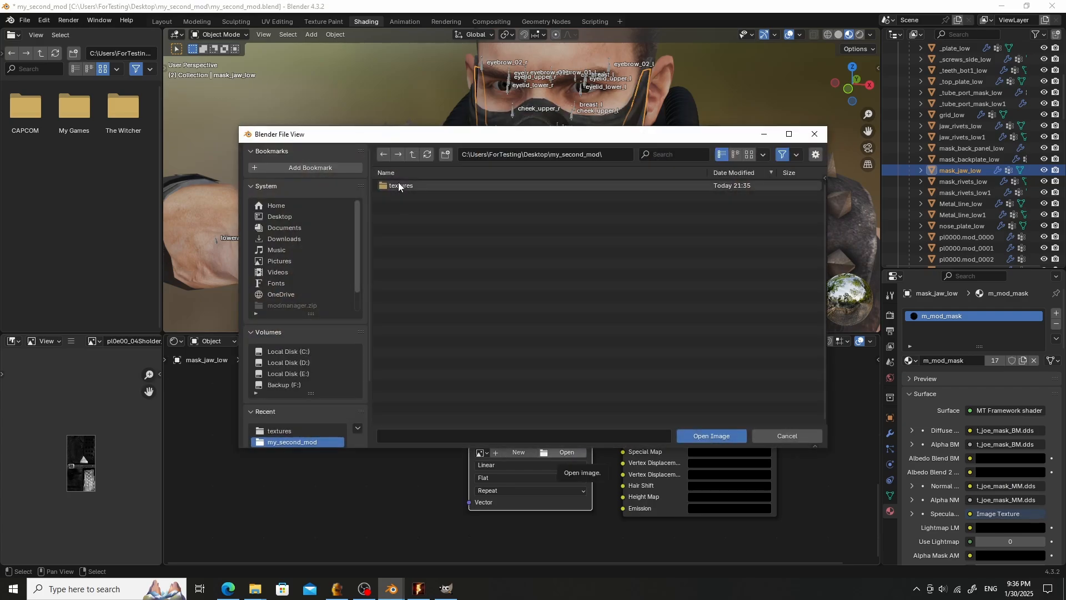
left_click(398, 184)
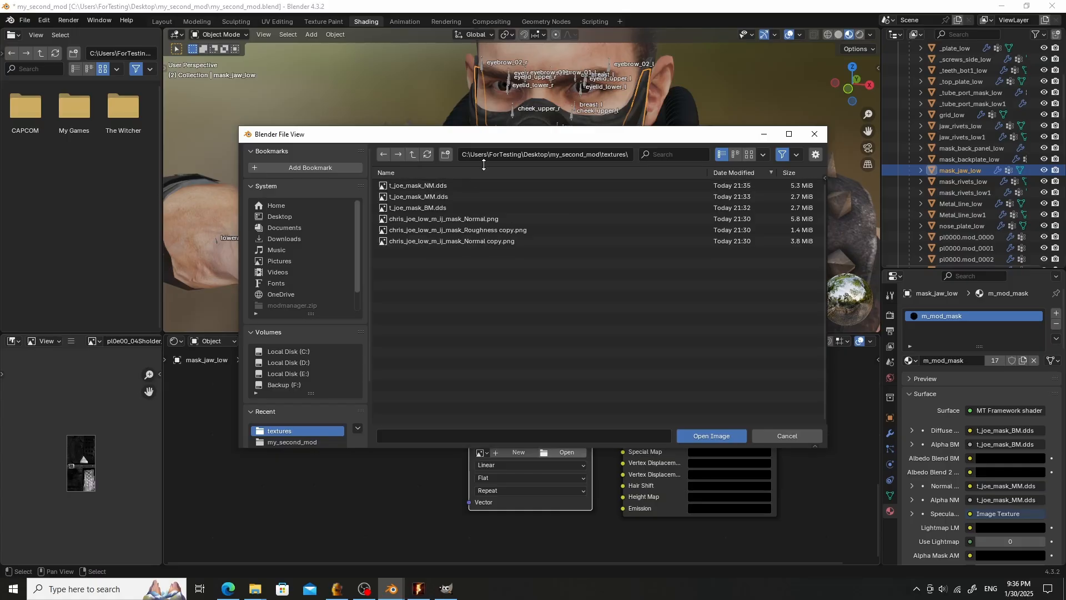
left_click_drag(493, 134, 472, 500)
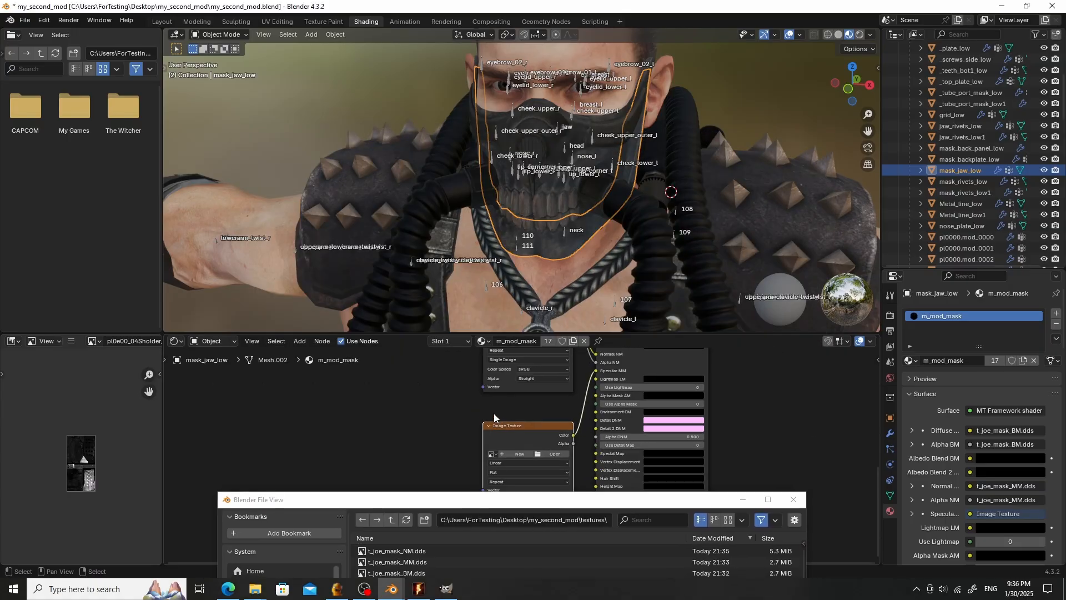
double_click(436, 558)
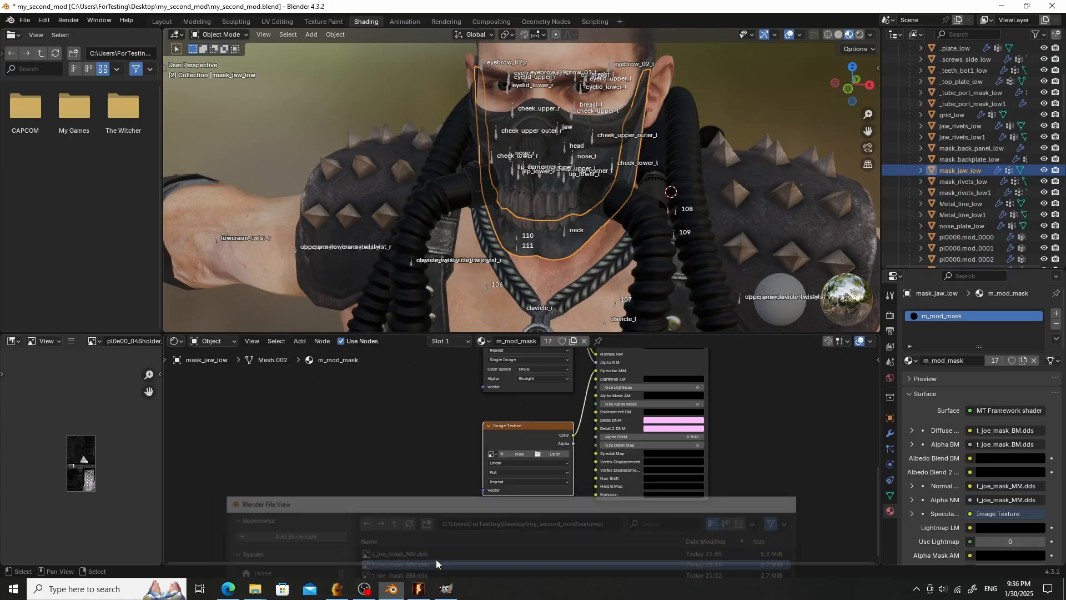
- Replace the normal map image texture node's image with t_joe_mask_NM.dds from the textures folder
middle_click_drag(501, 434, 501, 486)
scroll(531, 416, "up", 5)
middle_click_drag(540, 419, 554, 506)
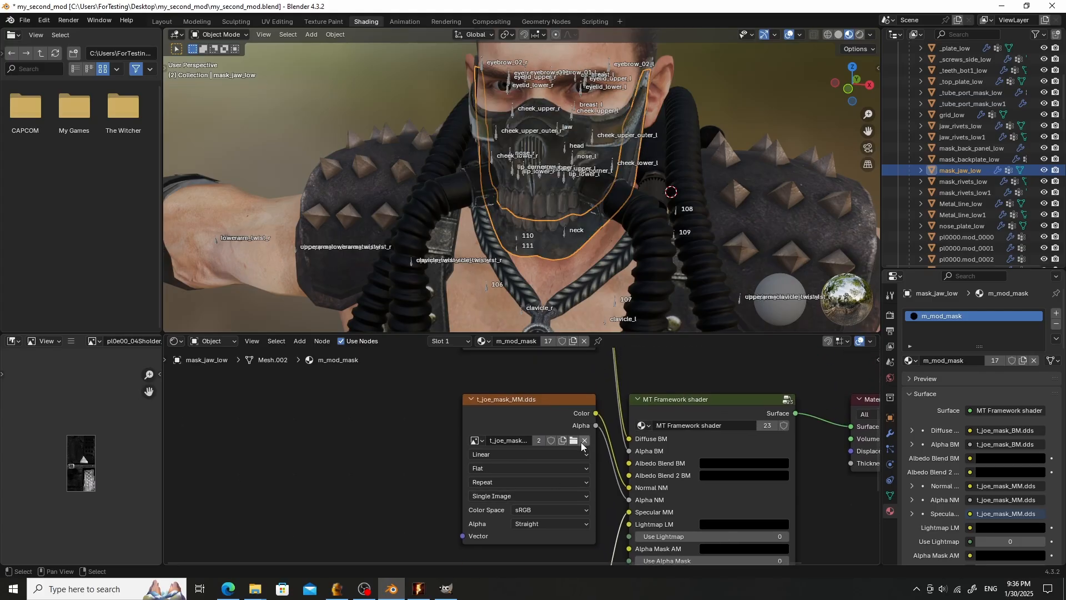
left_click(586, 443)
left_click(574, 441)
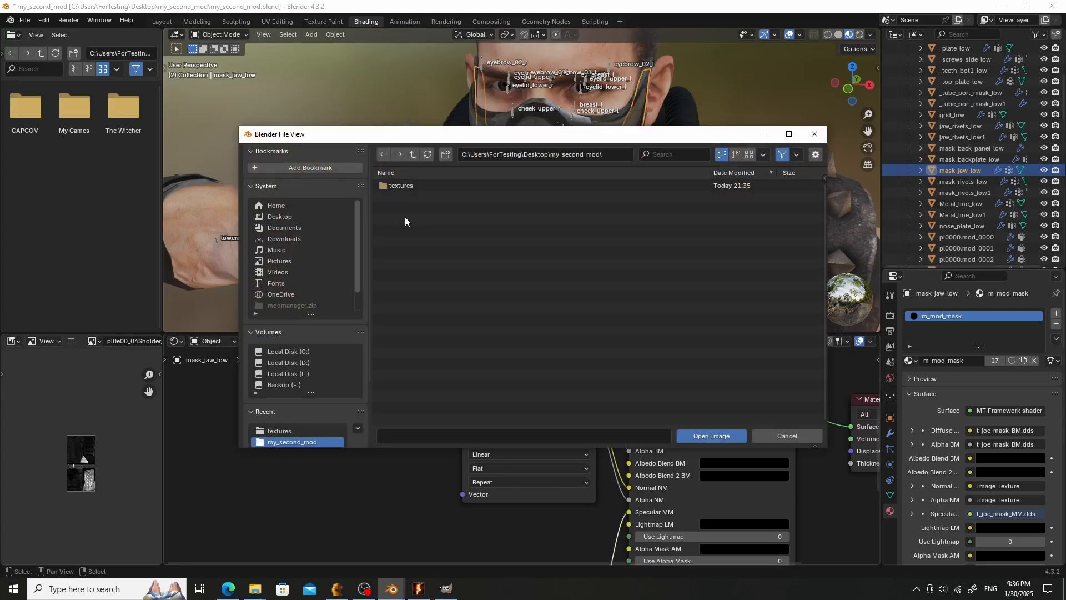
left_click(409, 188)
double_click(408, 188)
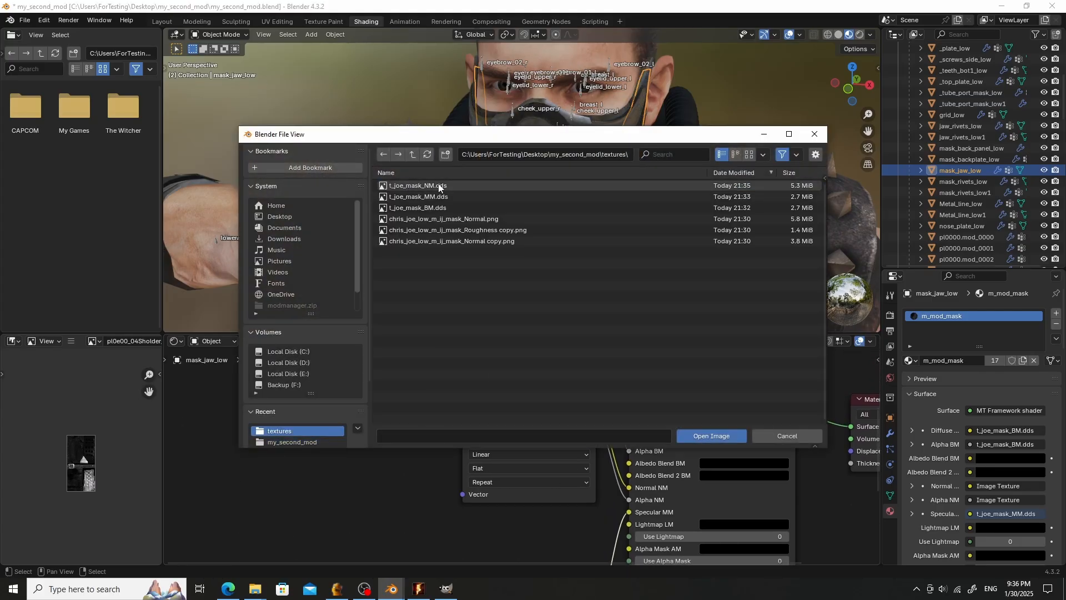
double_click(438, 184)
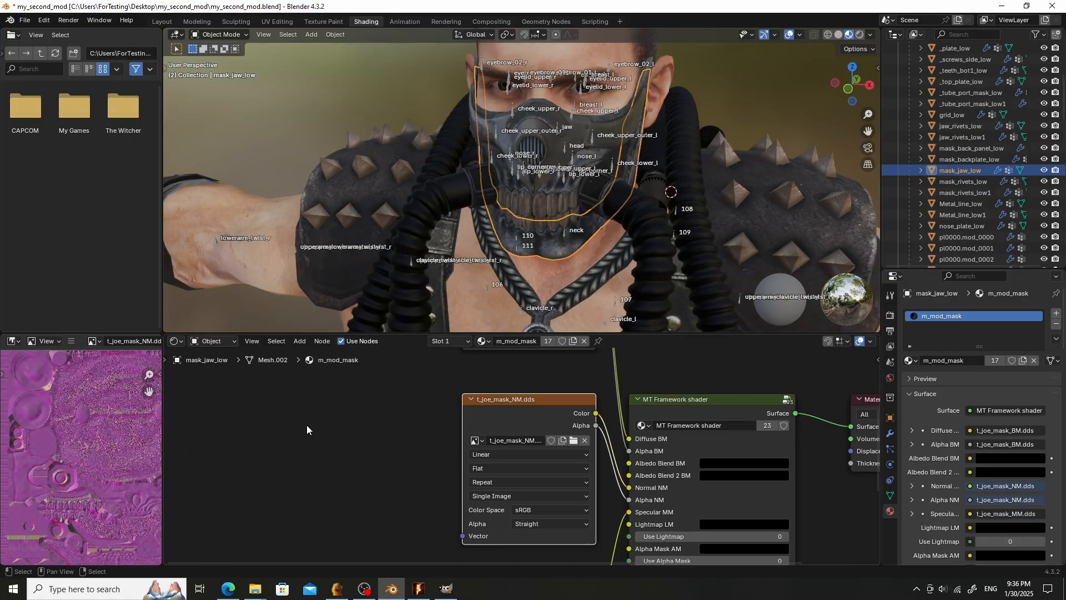
- Set the normal map texture node's color space to Non-Color
scroll(397, 442, "down", 2)
scroll(462, 450, "up", 4)
scroll(514, 510, "down", 2)
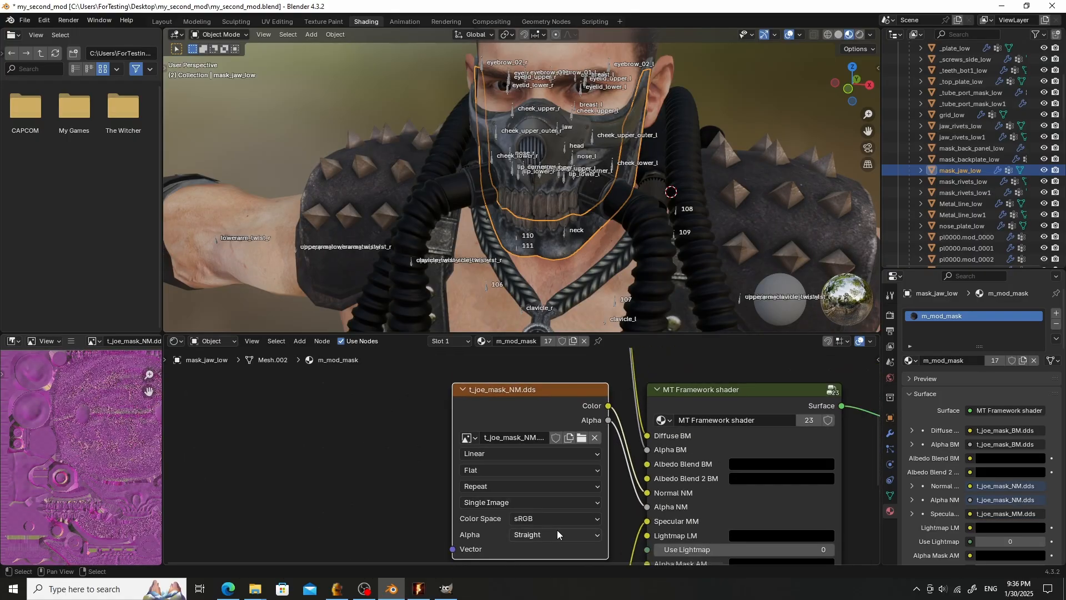
left_click(559, 517)
left_click(554, 522)
left_click(537, 518)
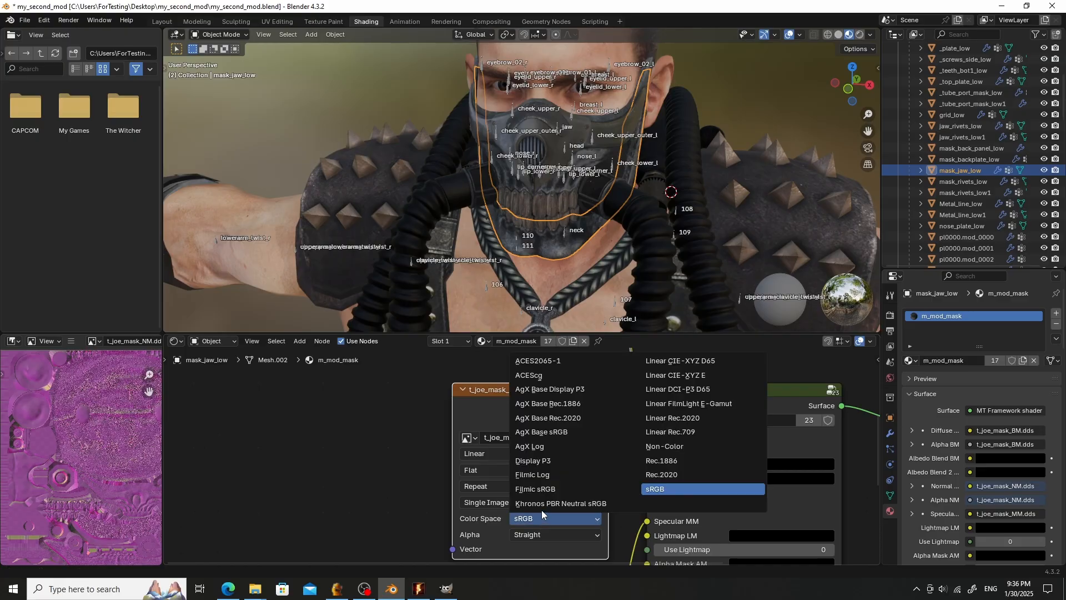
left_click(681, 450)
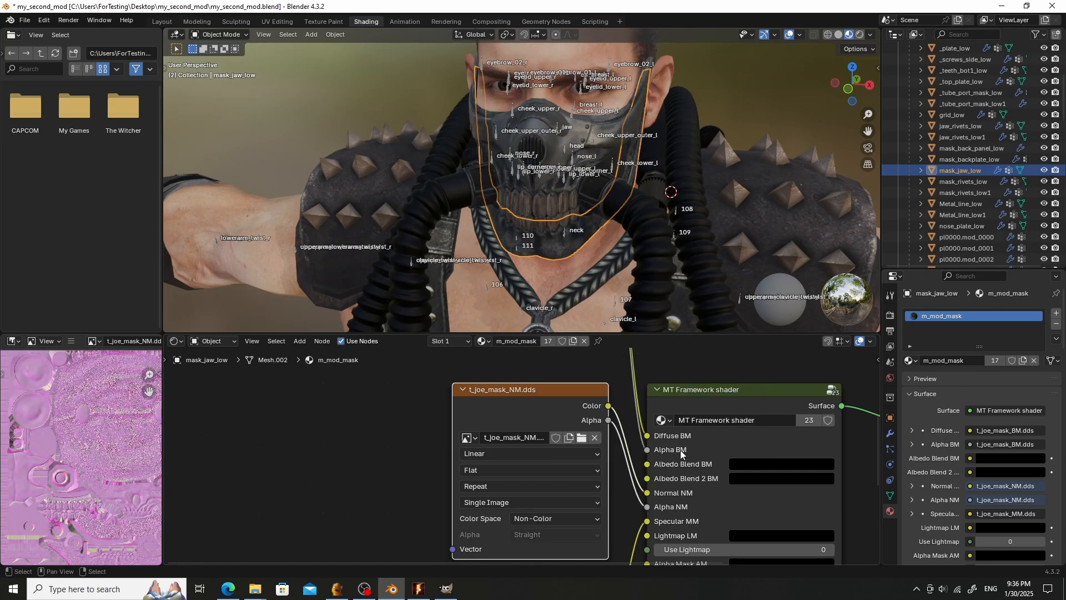
- Inspect the textured mask on the character in the viewport from several angles
scroll(500, 249, "down", 5)
middle_click_drag(500, 248, 486, 249)
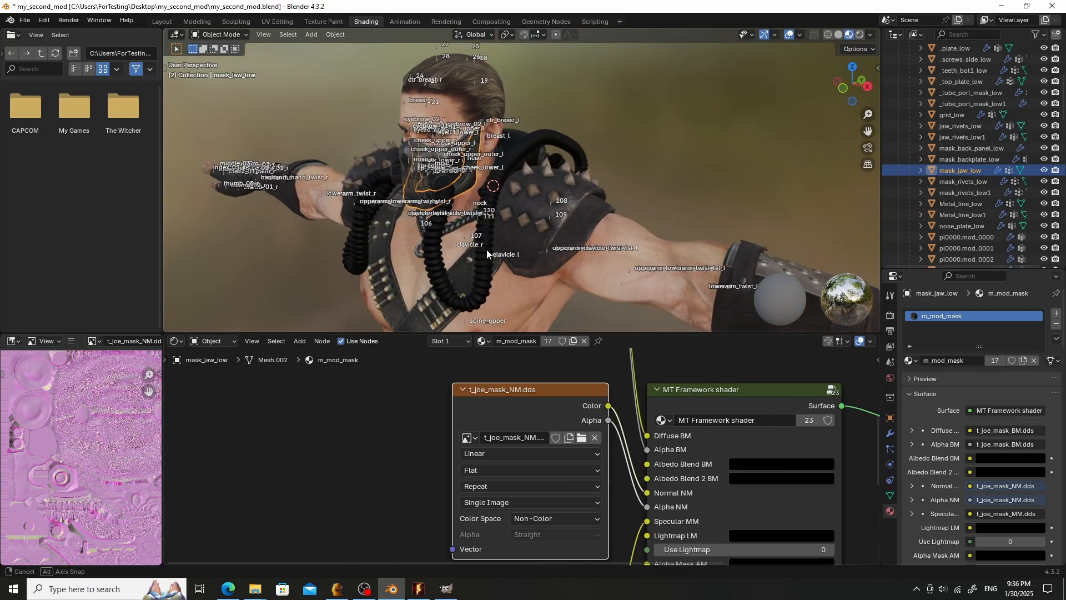
scroll(467, 189, "up", 7)
scroll(461, 200, "down", 4)
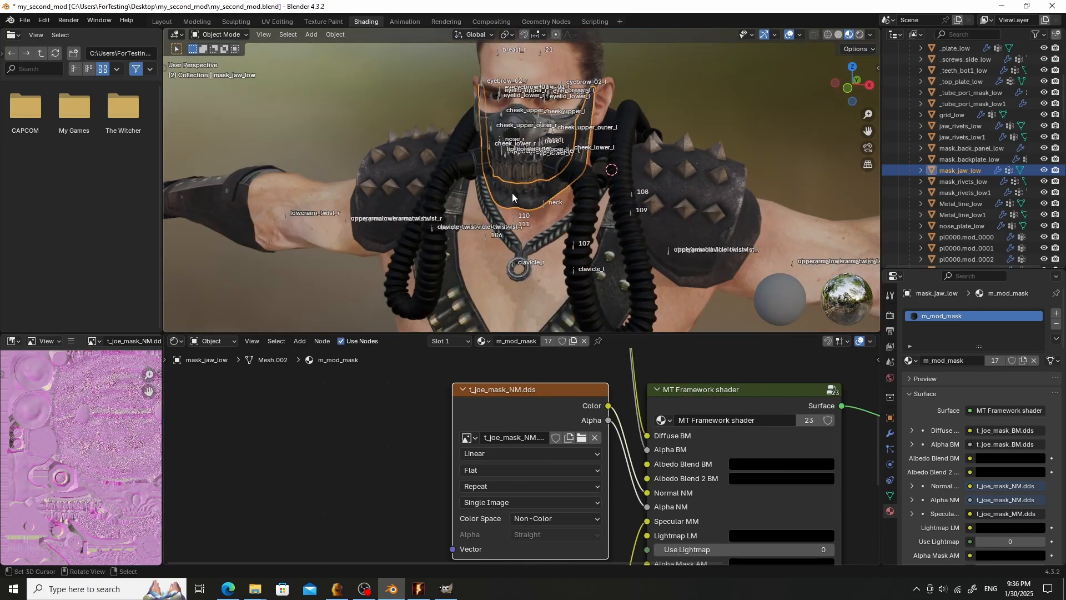
scroll(512, 192, "down", 2)
scroll(525, 195, "up", 7)
scroll(525, 195, "down", 4)
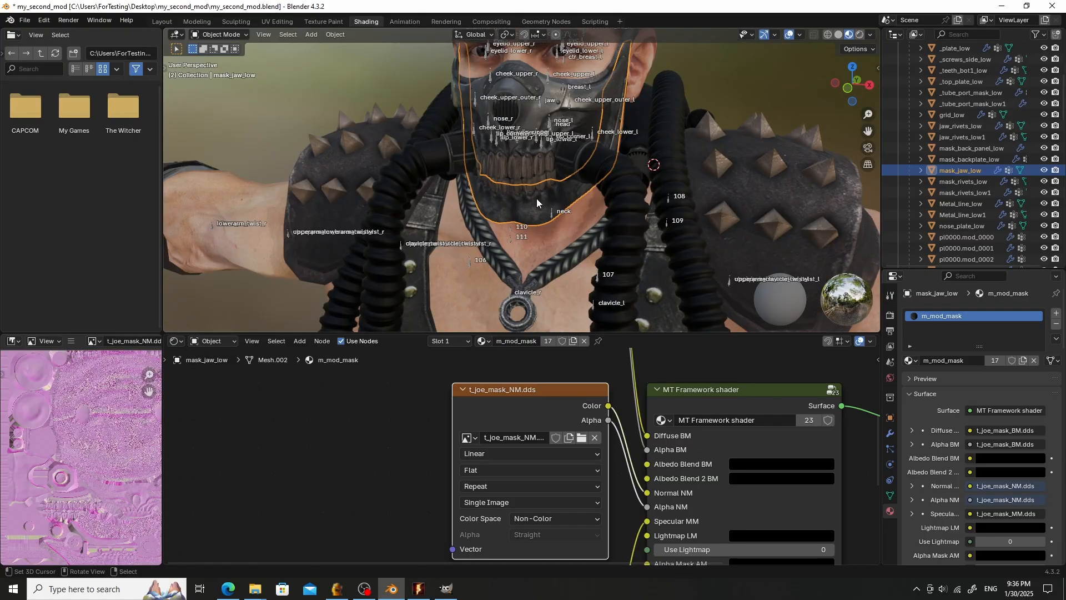
middle_click_drag(536, 198, 527, 203)
scroll(457, 475, "down", 6)
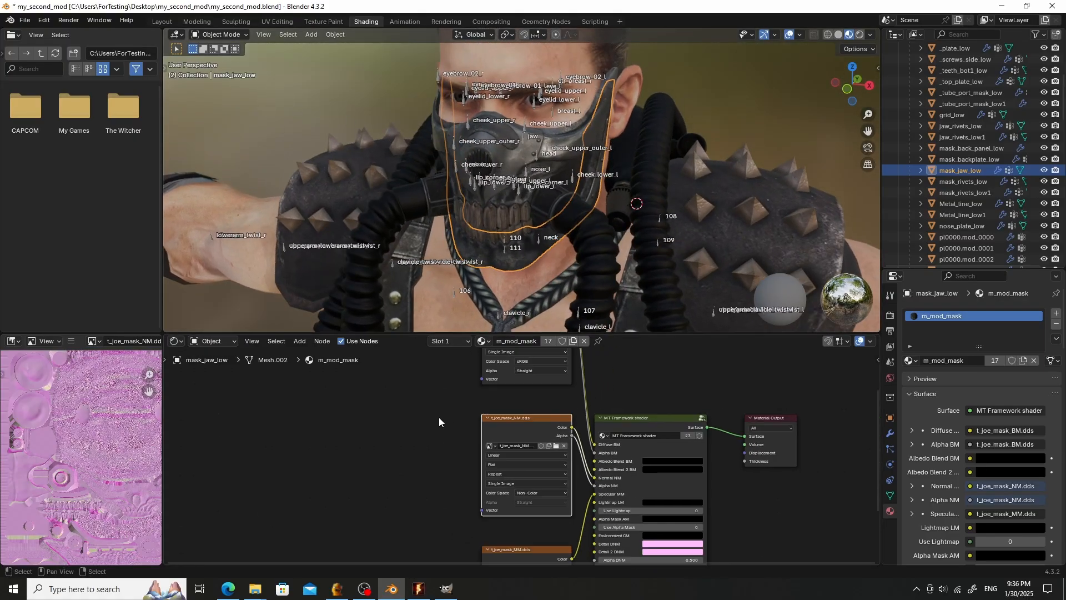
- Open the diffuse texture's Albam asset settings and set its game to Resident Evil 5
middle_click_drag(438, 417, 427, 550)
scroll(506, 462, "up", 3)
left_click(513, 443)
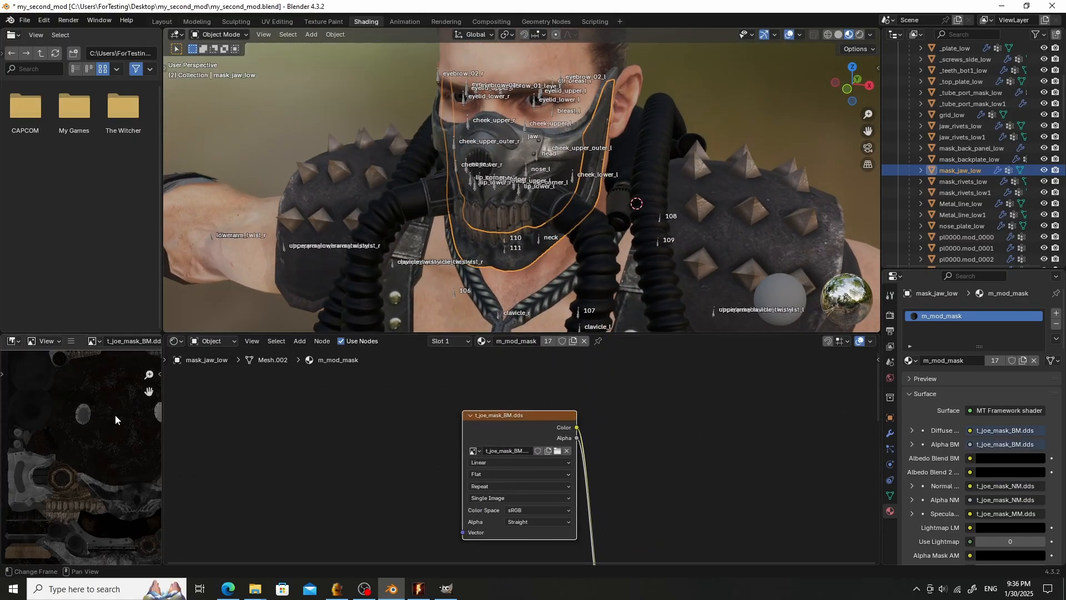
left_click_drag(164, 381, 331, 376)
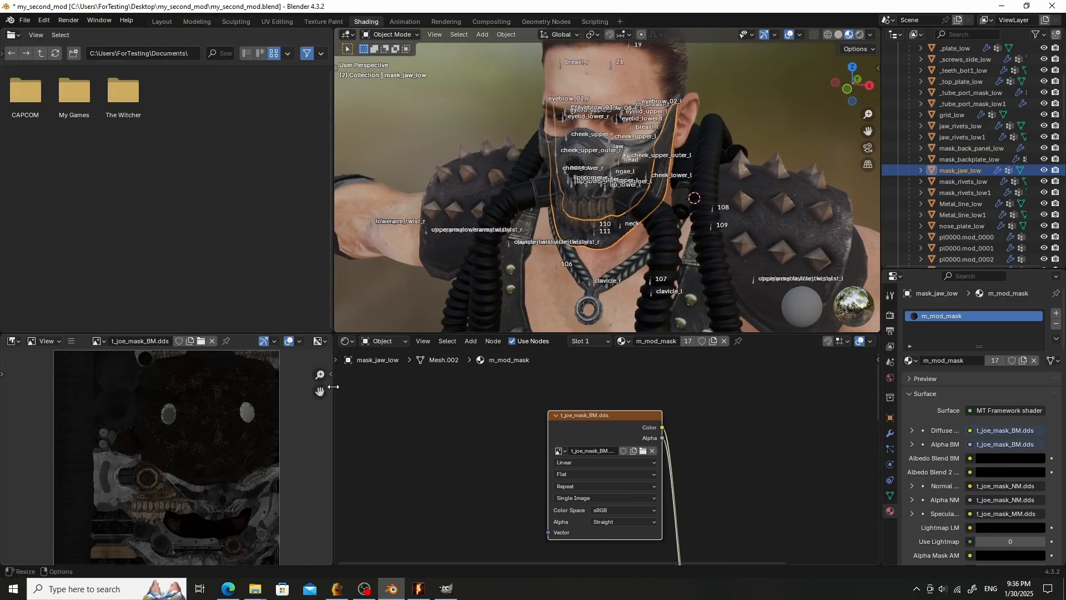
left_click(331, 375)
left_click(326, 491)
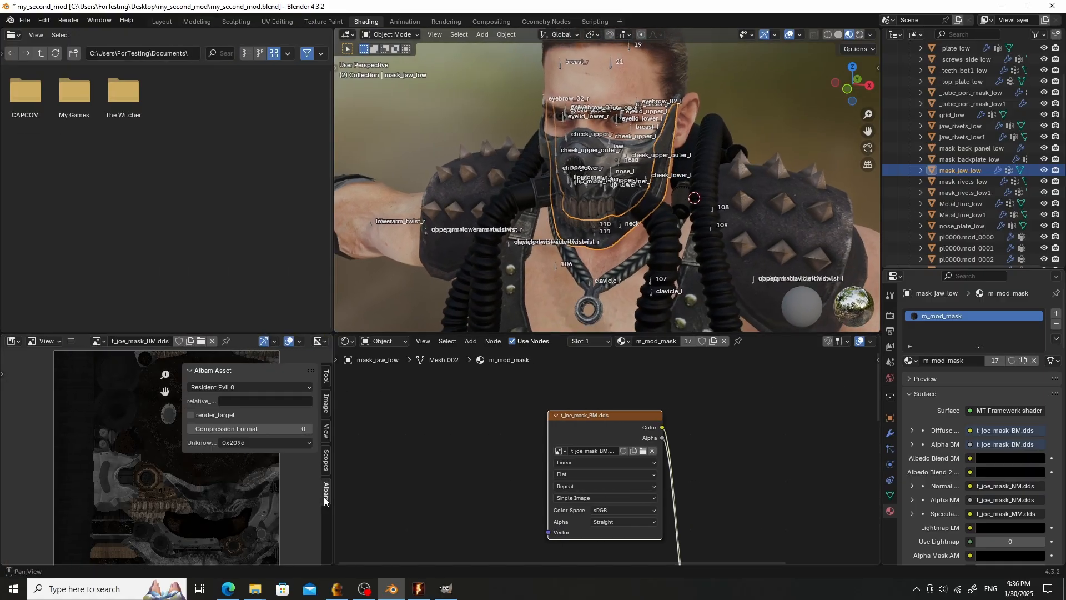
left_click(244, 387)
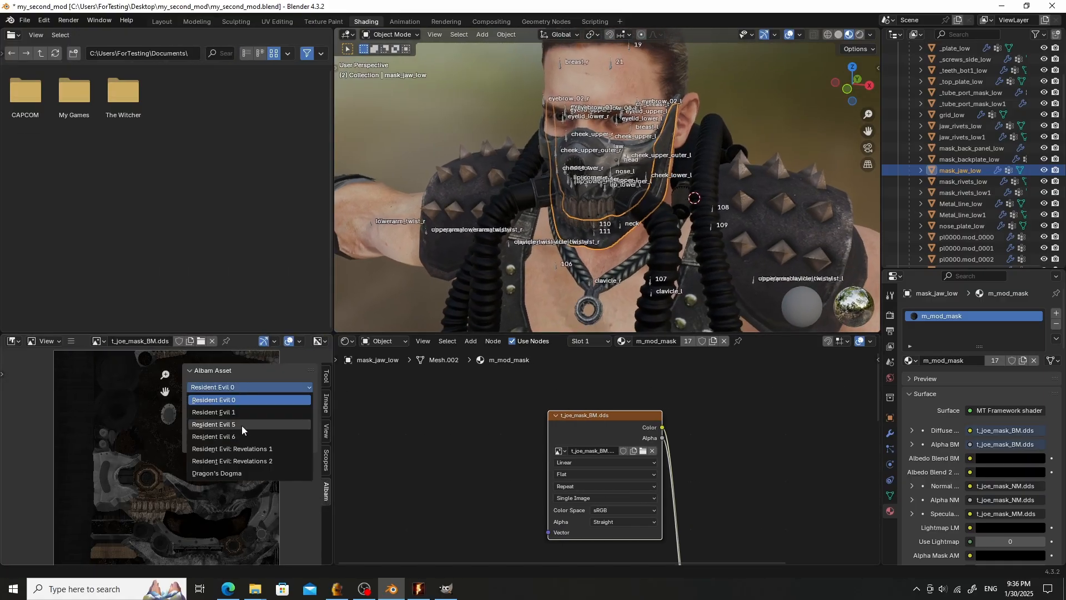
left_click(242, 424)
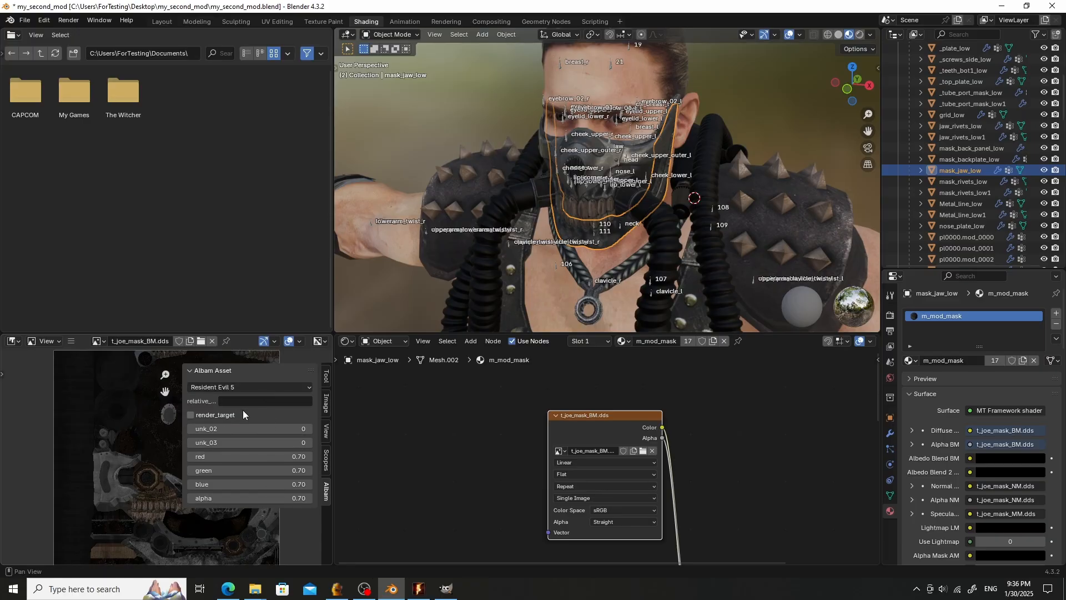
- Examine the Albam relative path of the original body normal texture, then reselect the mask_jaw_low object
scroll(645, 224, "up", 2)
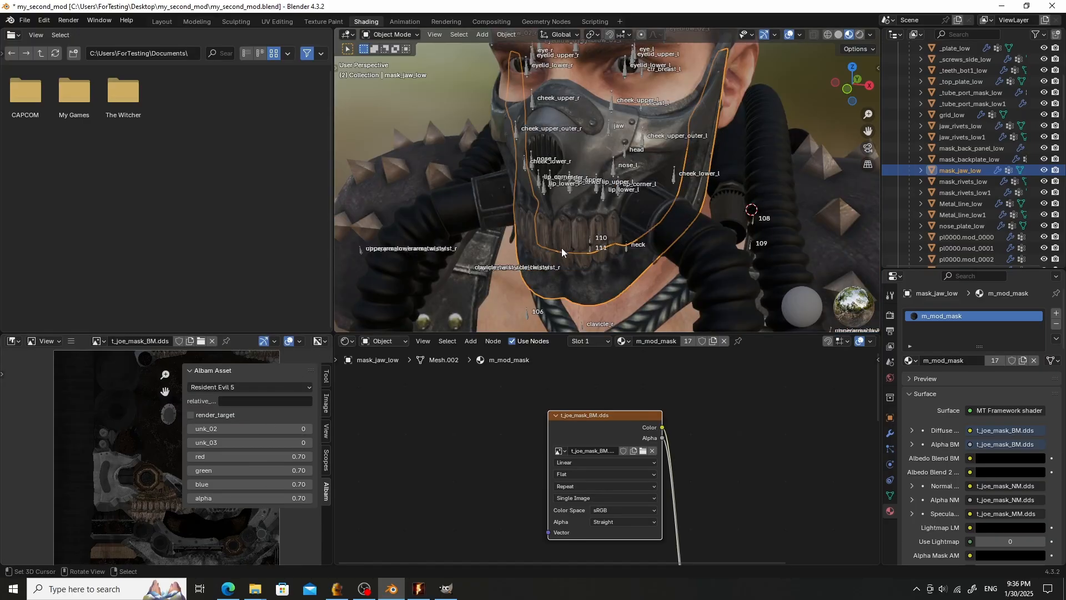
scroll(561, 247, "down", 5)
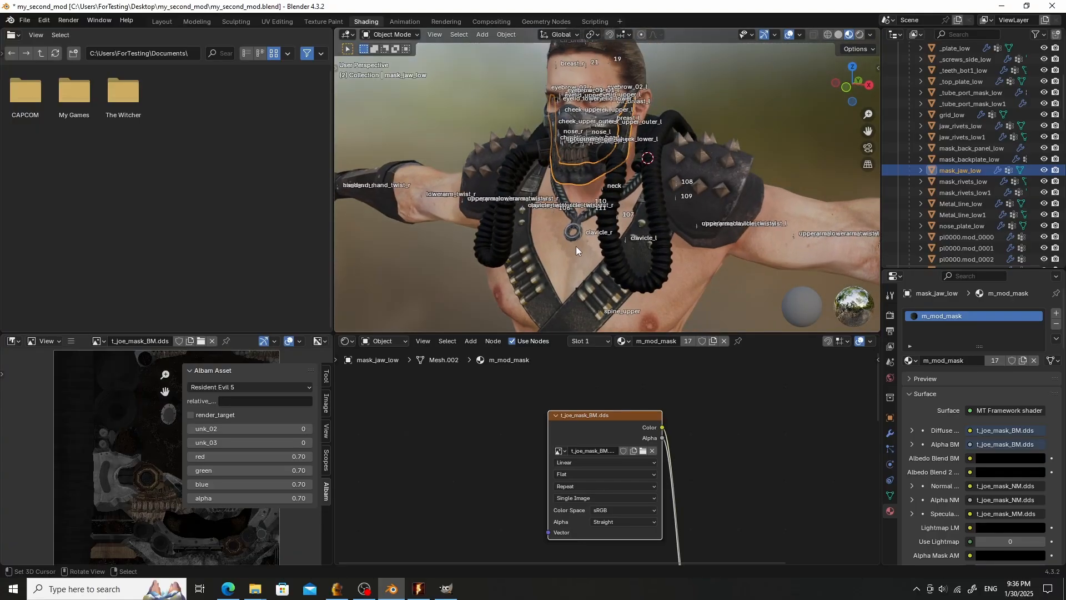
left_click(570, 265)
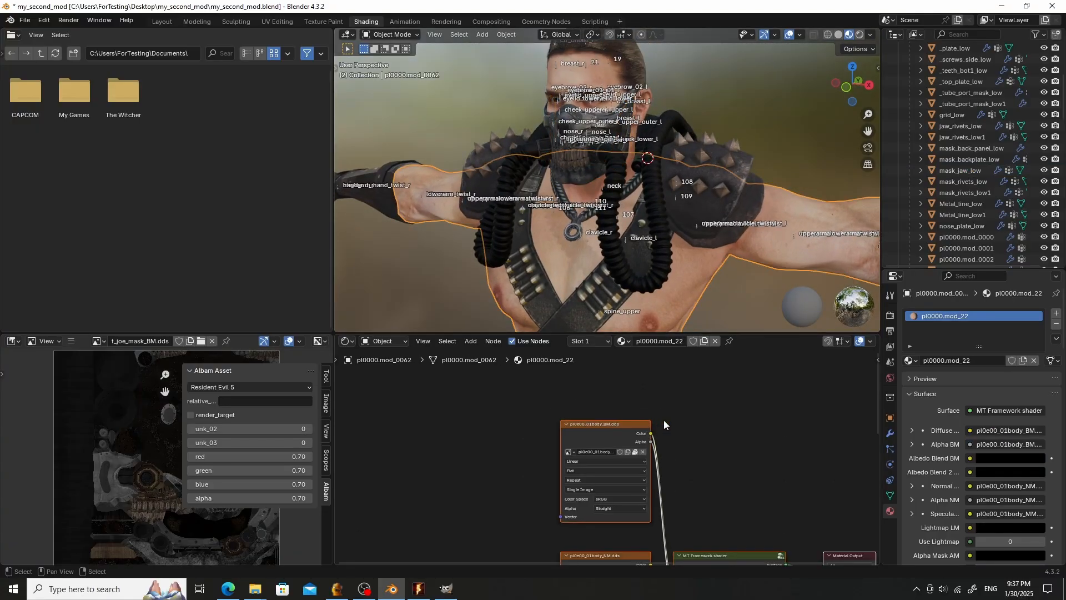
middle_click_drag(661, 419, 708, 374)
left_click(594, 464)
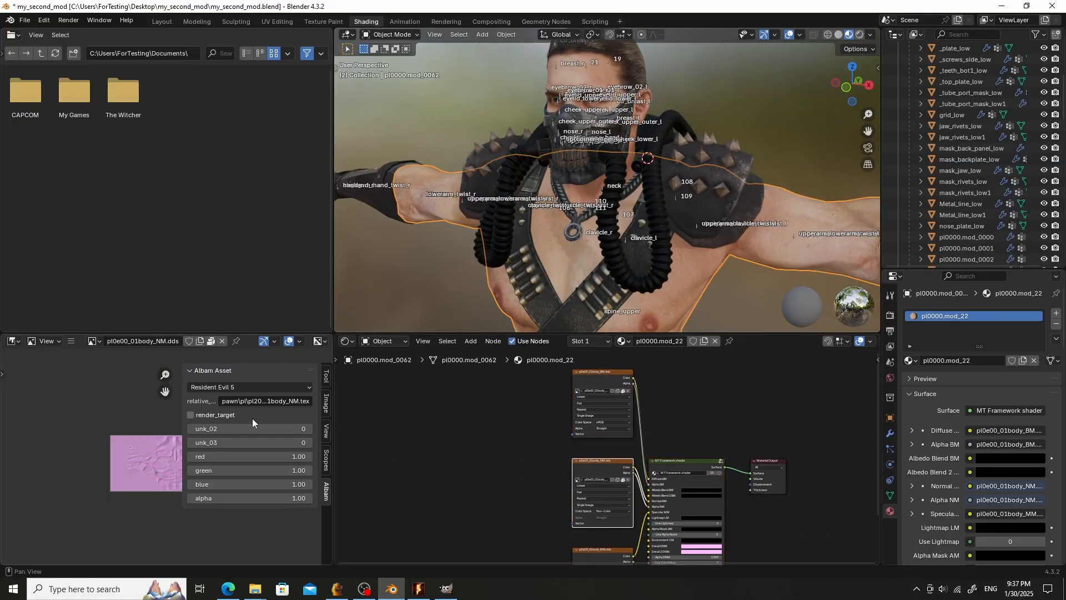
left_click(264, 401)
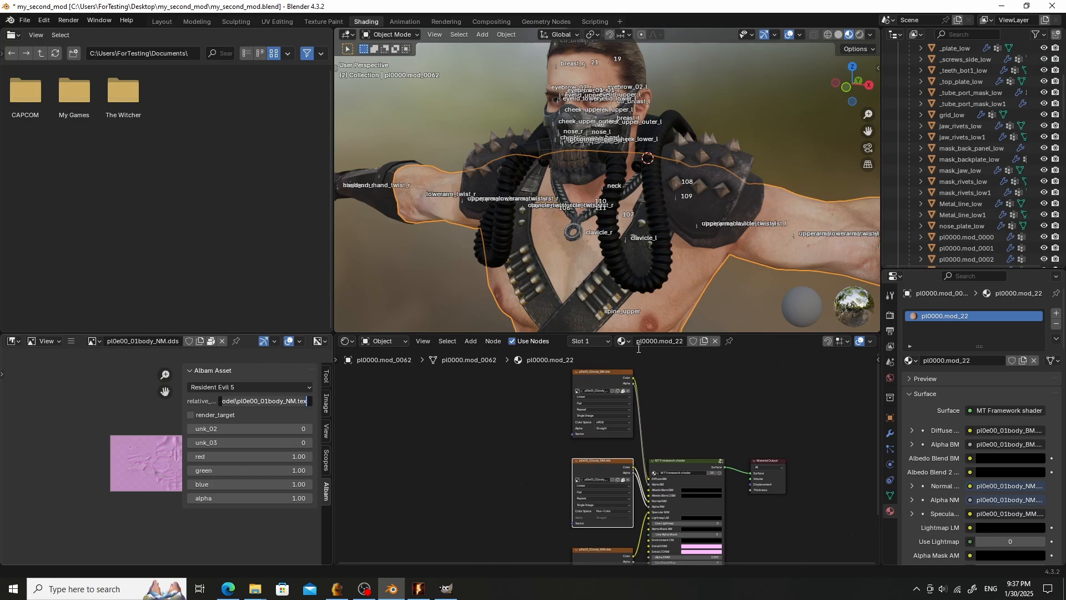
left_click(687, 321)
scroll(592, 268, "up", 6)
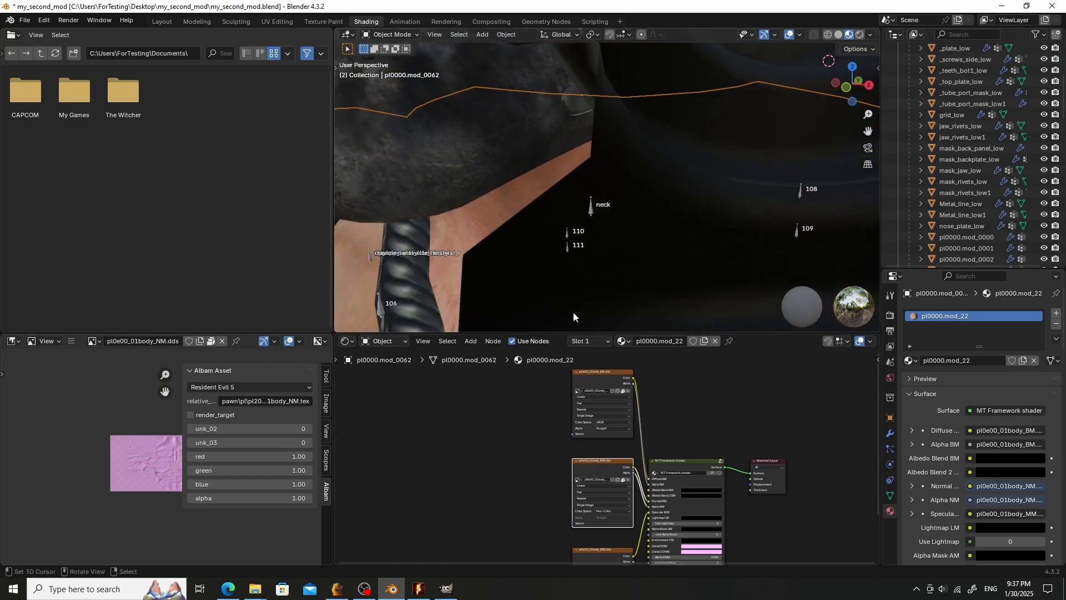
scroll(546, 214, "down", 4)
left_click(545, 173)
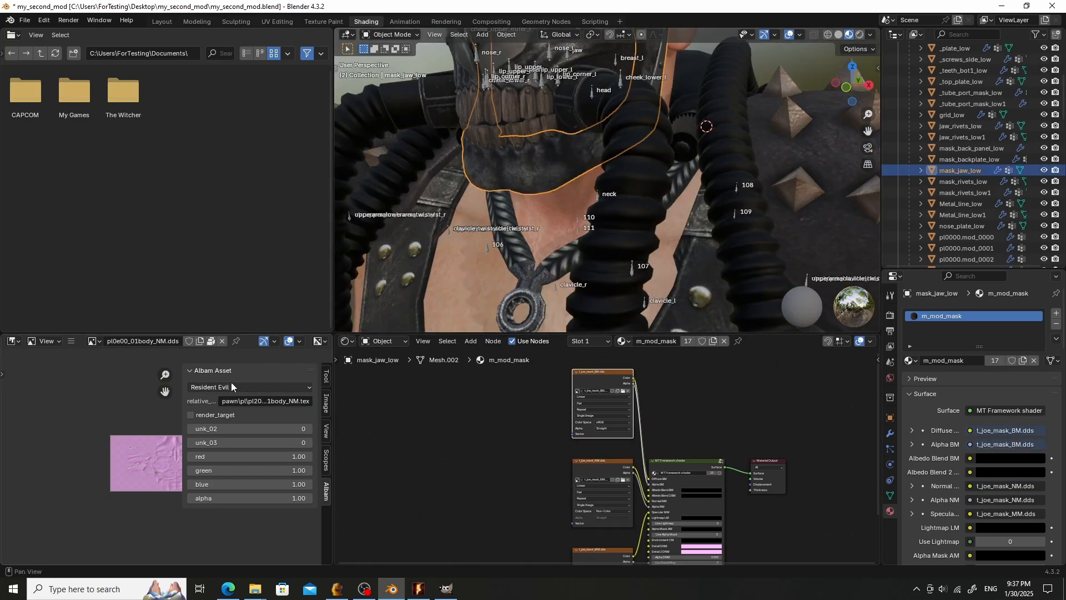
- Set the diffuse texture's Albam relative path to pawn\pl\pl20\model\t_joe_mask_BM.tex
left_click(594, 472)
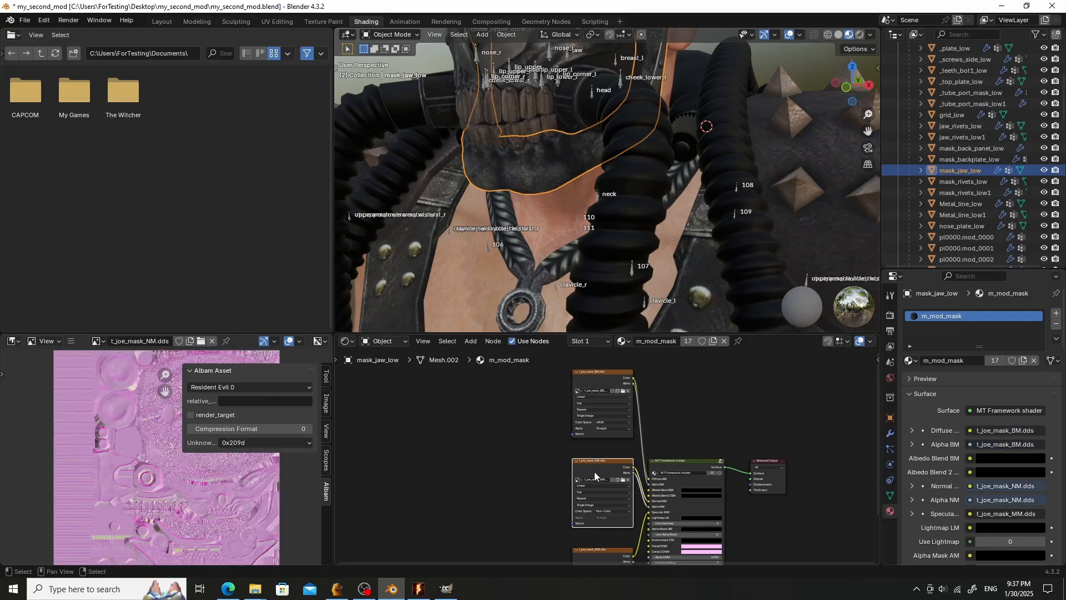
left_click(602, 383)
left_click(272, 401)
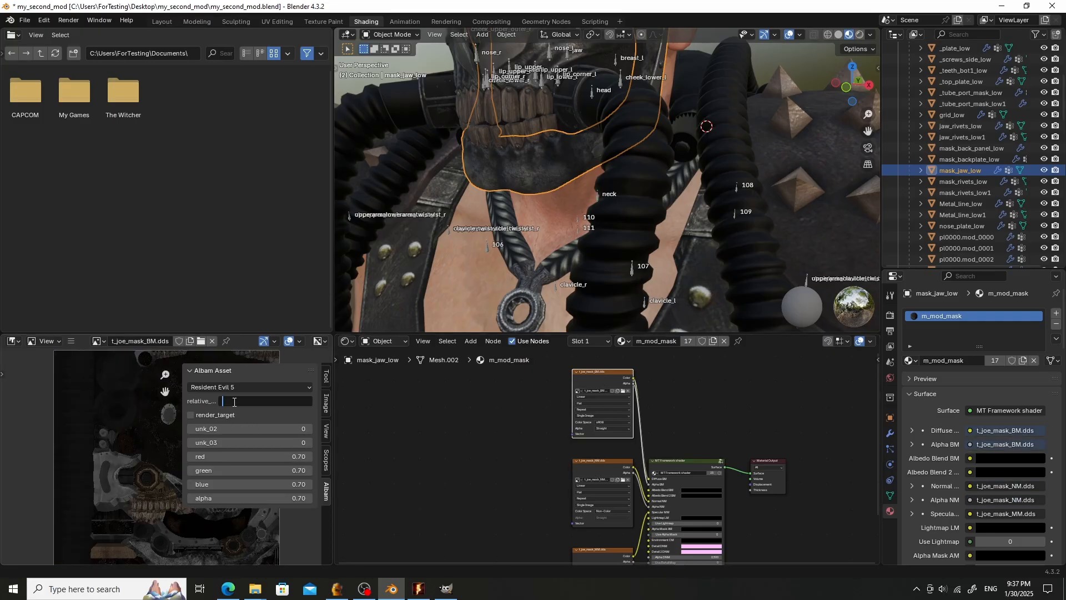
key("ctrl+v")
key("BackSpace")
key("BackSpace")
type("BM")
key("BackSpace")
key("BackSpace")
key("BackSpace")
key("BackSpace")
key("BackSpace")
key("BackSpace")
key("BackSpace")
key("BackSpace")
key("BackSpace")
key("BackSpace")
key("BackSpace")
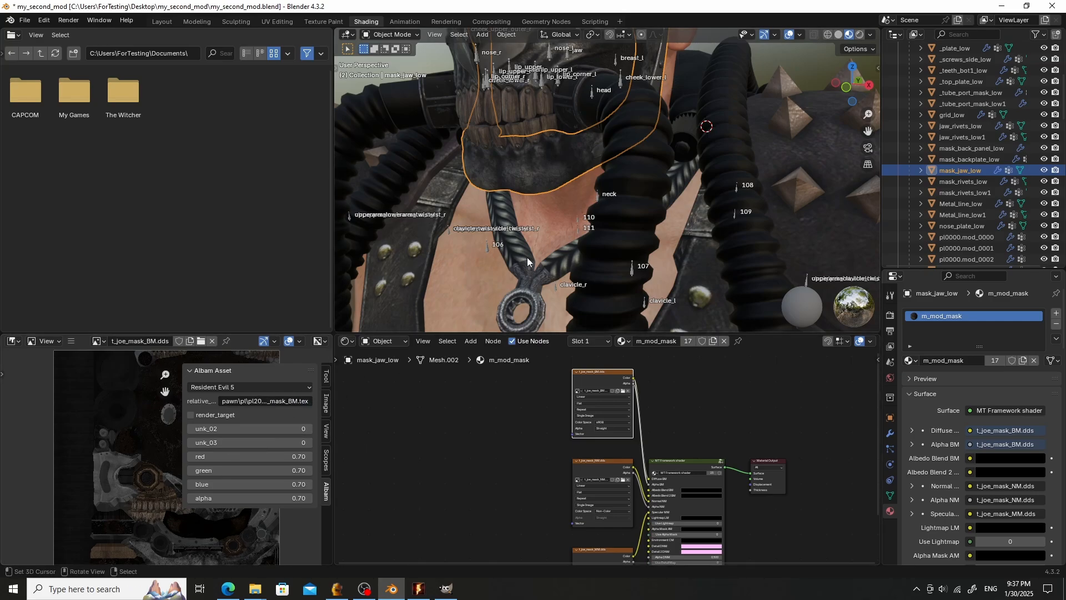
- Inspect the Albam asset settings of the mask's normal and diffuse texture nodes
scroll(550, 189, "down", 6)
left_click(594, 478)
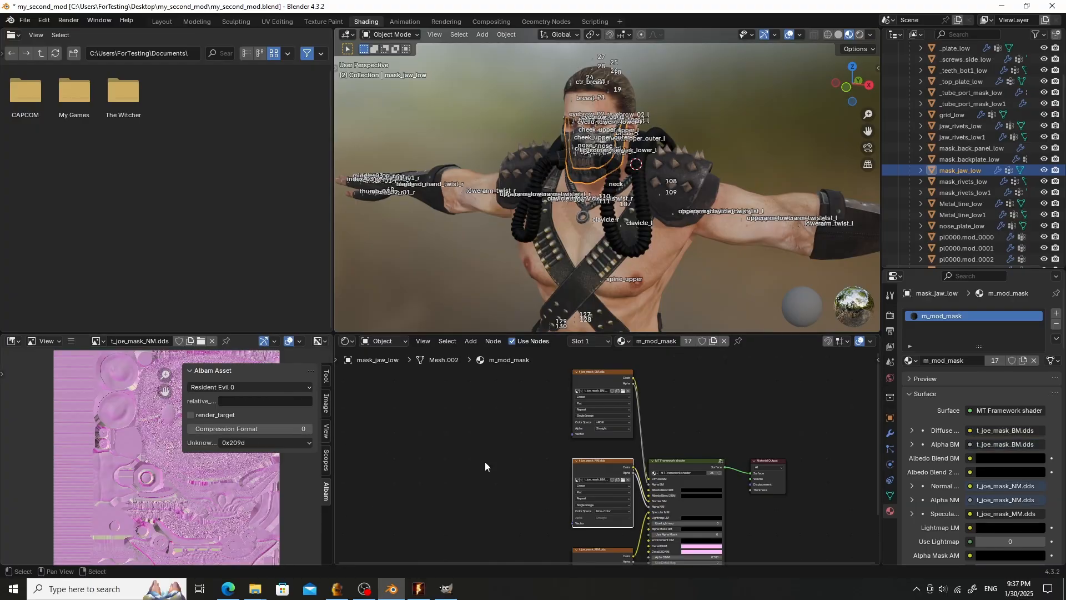
middle_click_drag(522, 443, 518, 399)
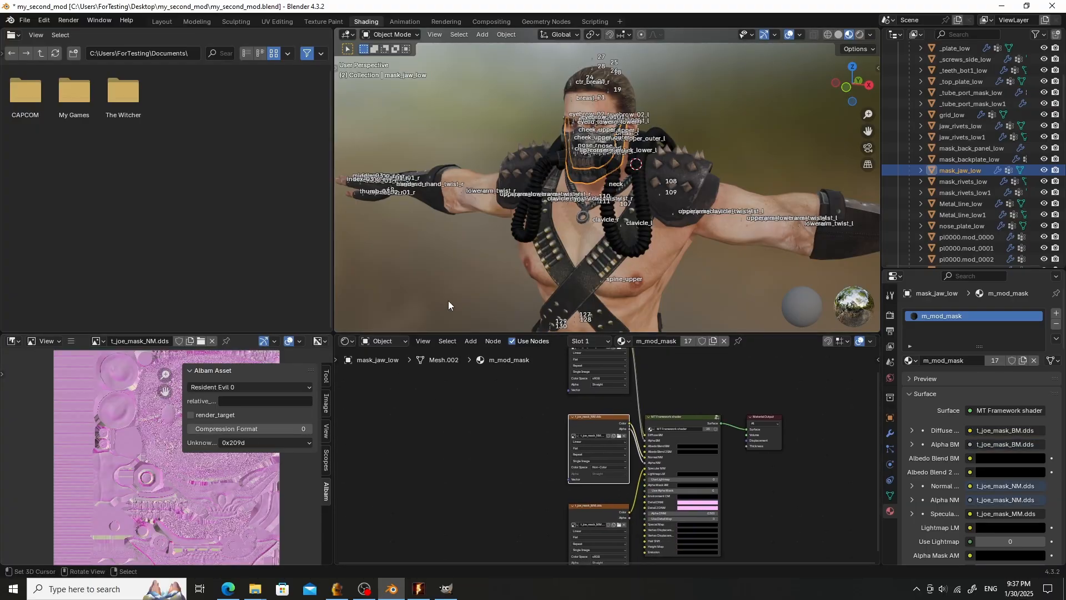
scroll(585, 159, "up", 3)
right_click(257, 370)
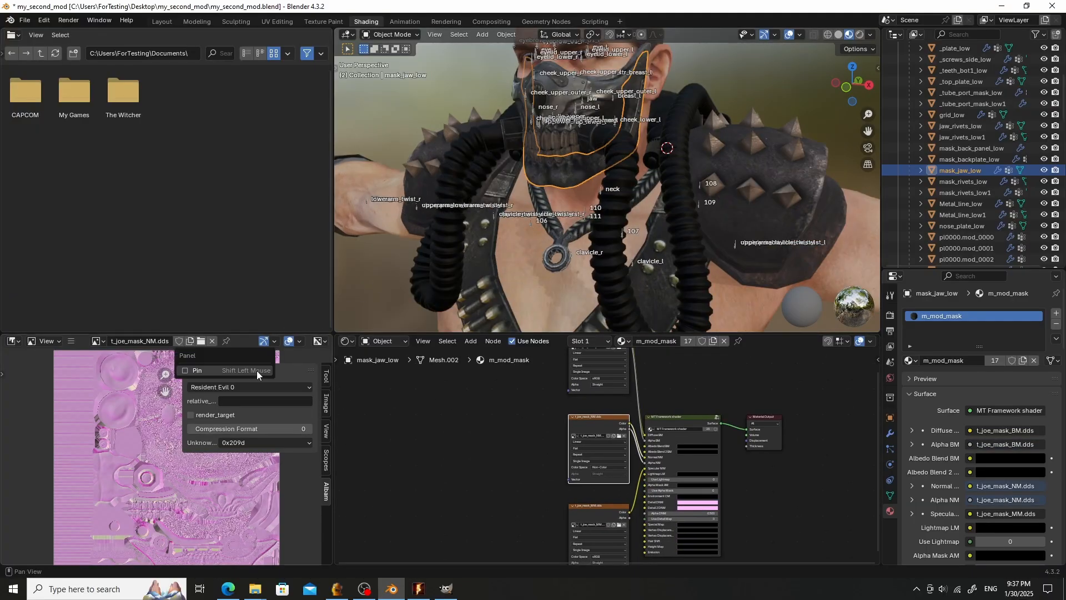
middle_click_drag(590, 363, 572, 430)
left_click(581, 405)
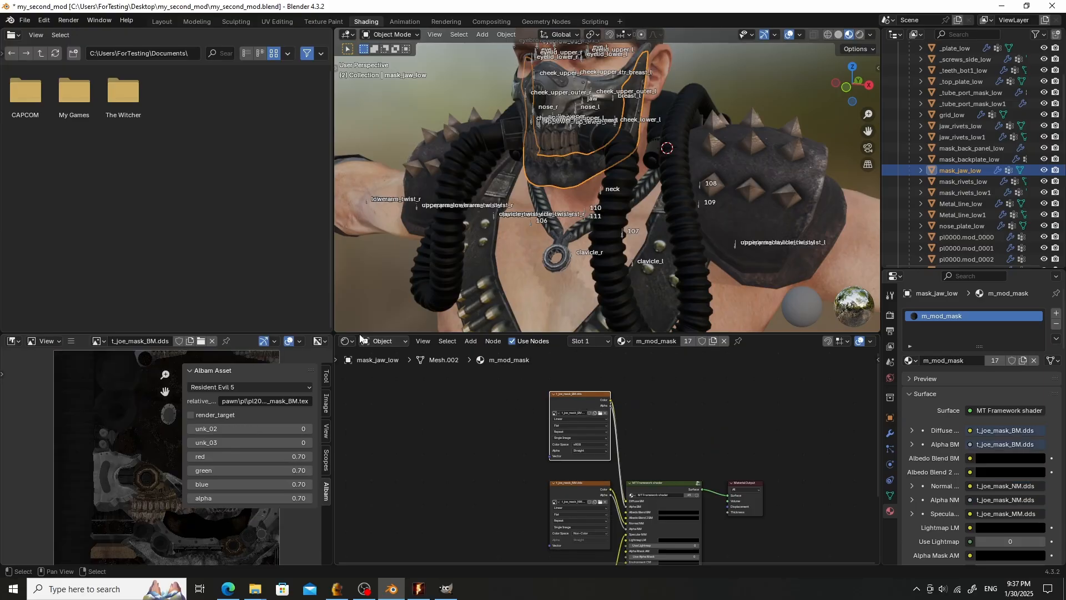
- Set the Autoset texture params path to pawn\pl\pl20\model\ and apply it to the mask's textures
left_click(162, 21)
scroll(493, 261, "down", 6)
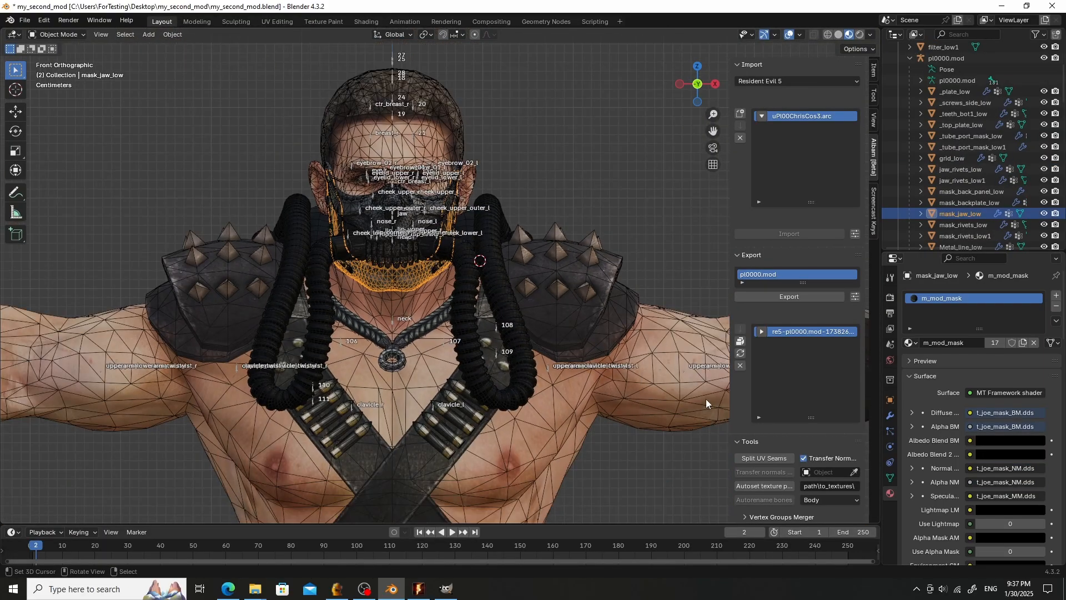
left_click_drag(731, 466, 666, 466)
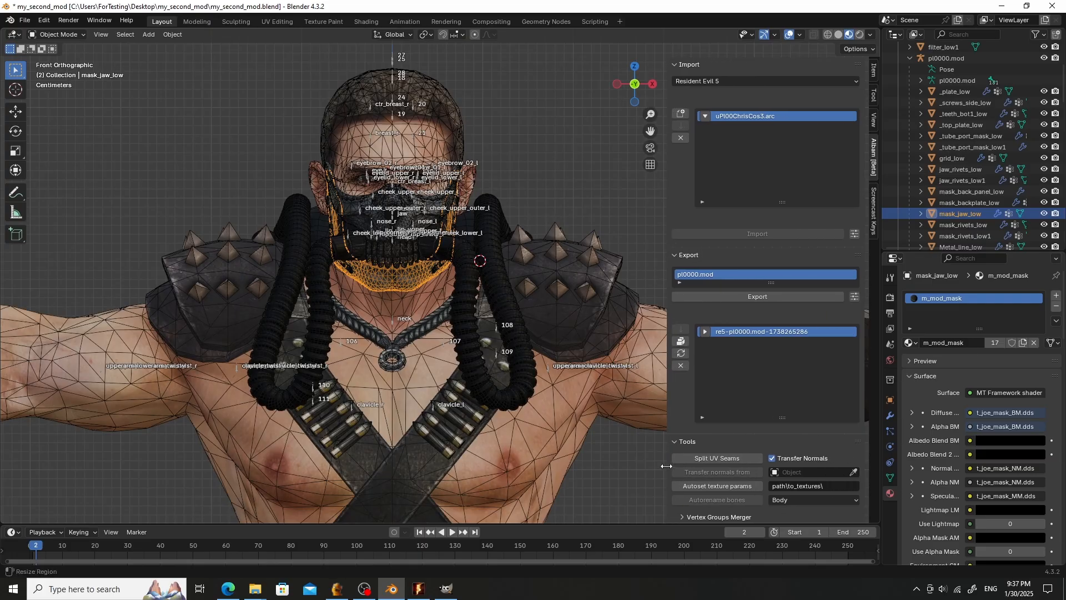
left_click(827, 486)
key("ctrl+v")
key("Return")
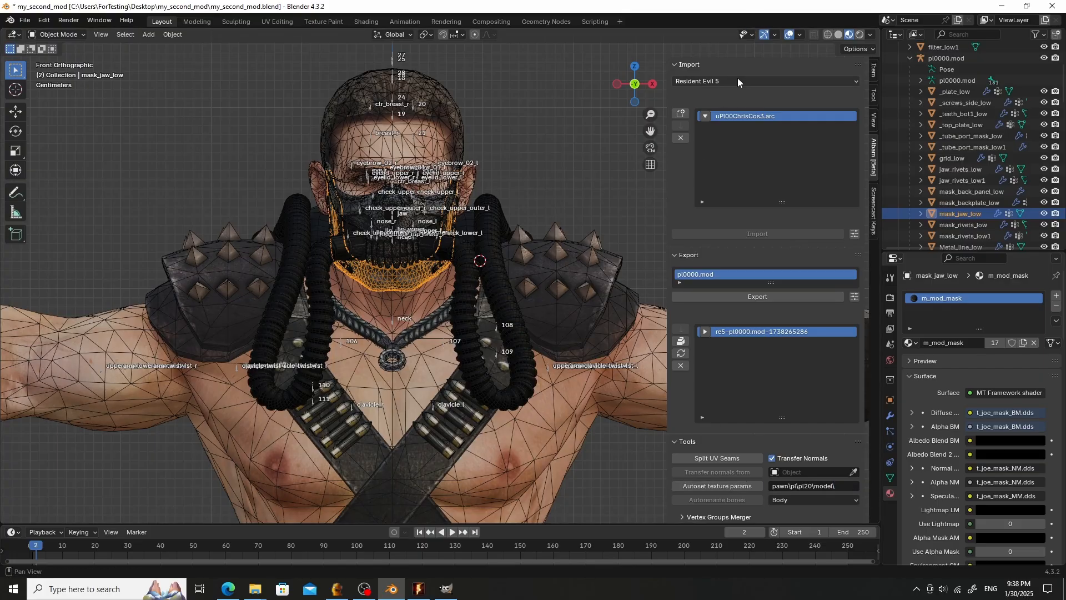
left_click(728, 484)
- Compare the face's and the mask's texture nodes for their Albam game and relative path settings
scroll(379, 260, "up", 2)
left_click(385, 275)
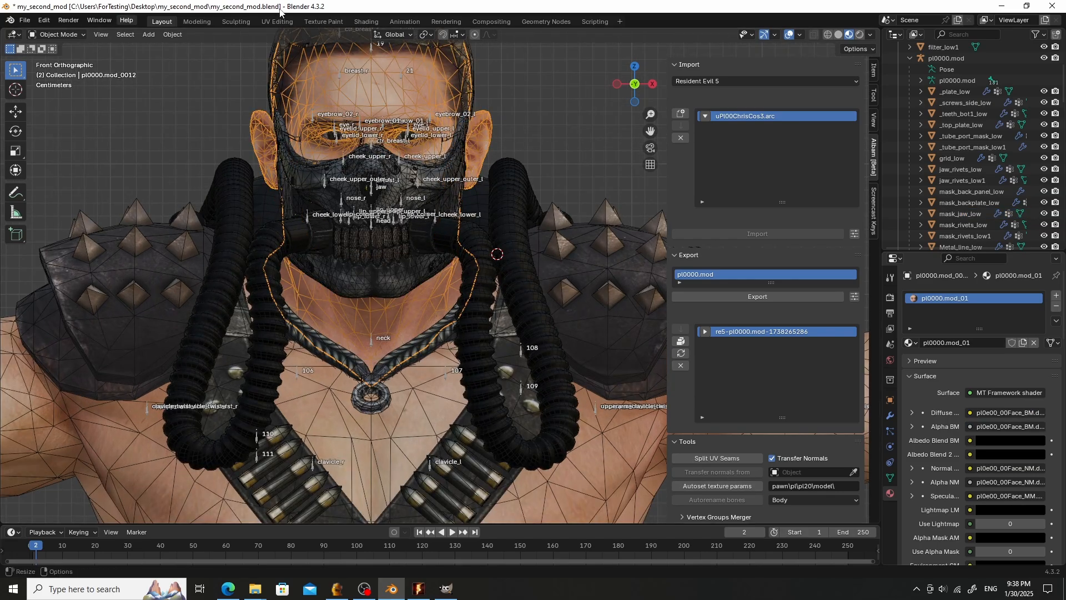
left_click(365, 21)
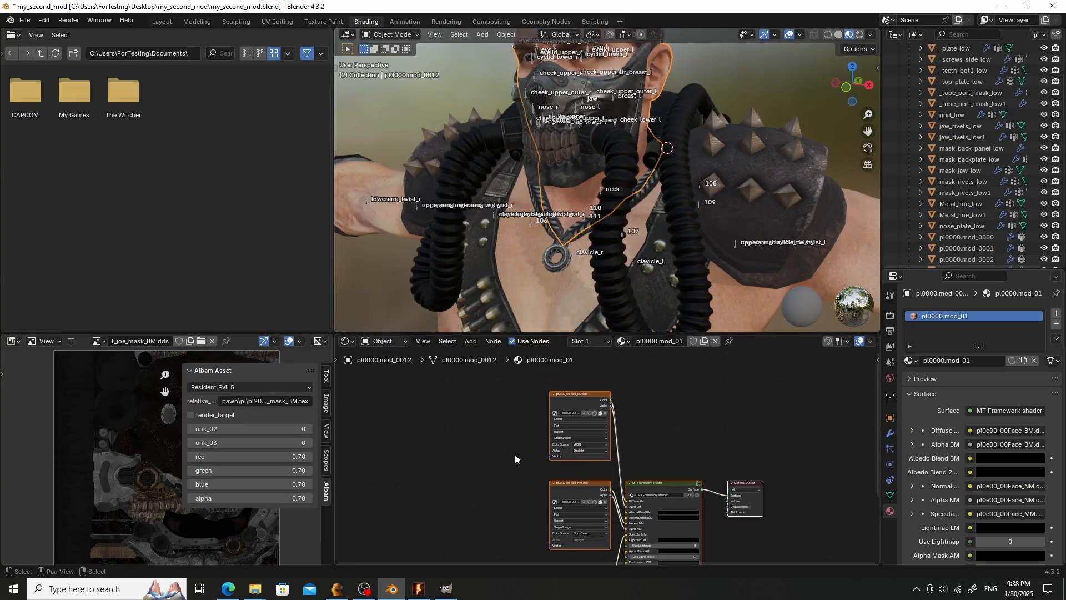
left_click(558, 489)
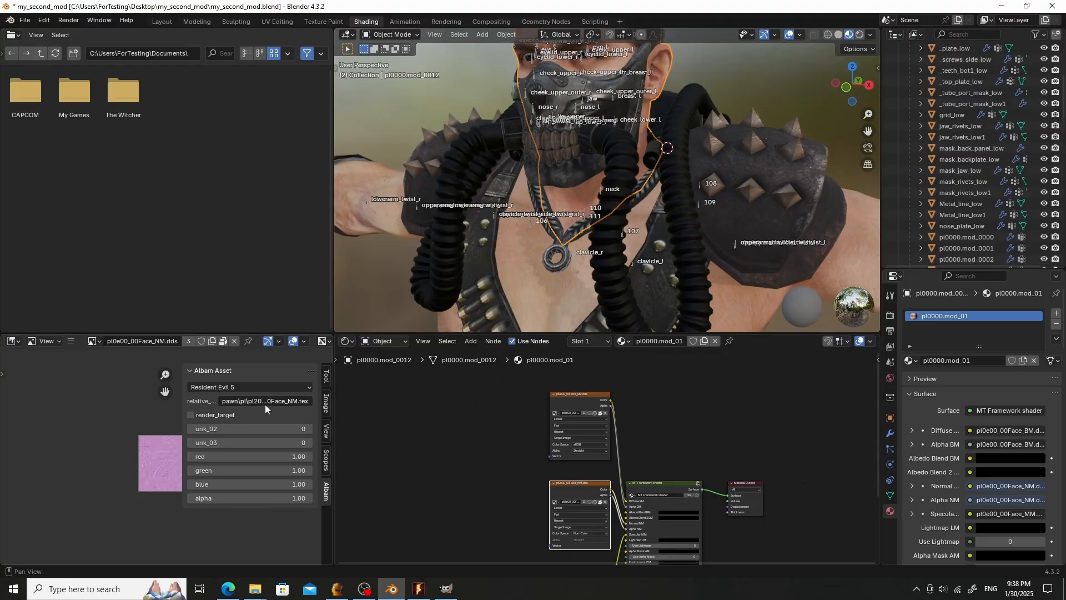
left_click(590, 159)
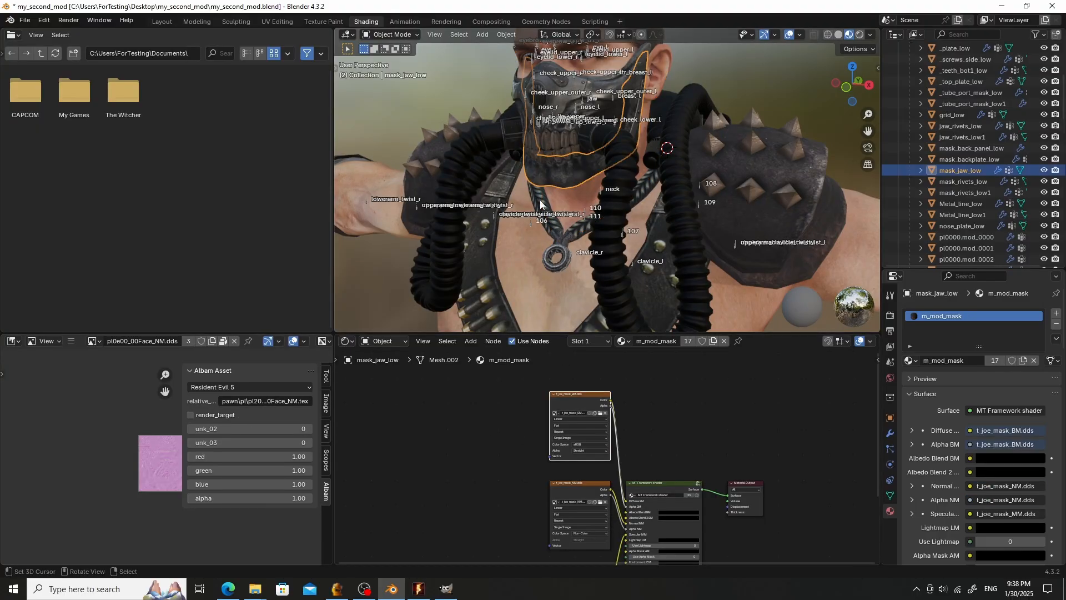
left_click(564, 492)
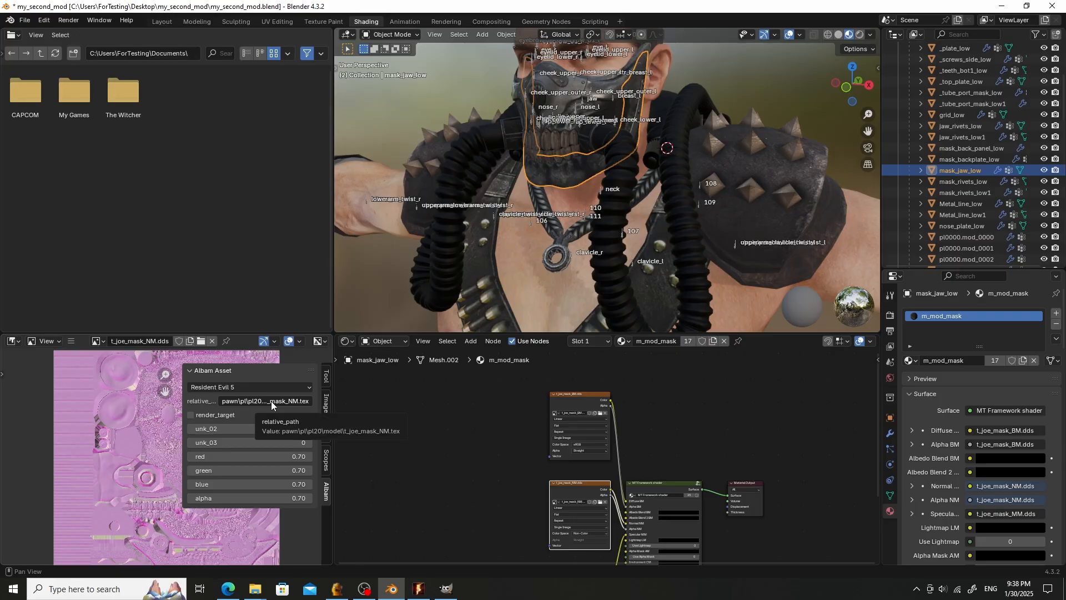
middle_click_drag(509, 456, 510, 538)
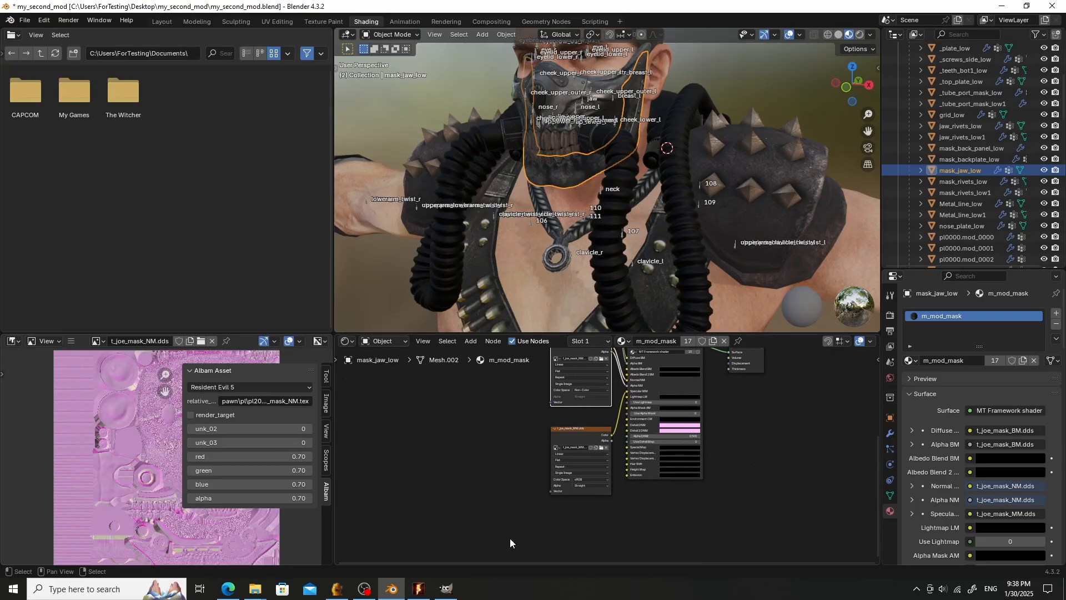
left_click(578, 441)
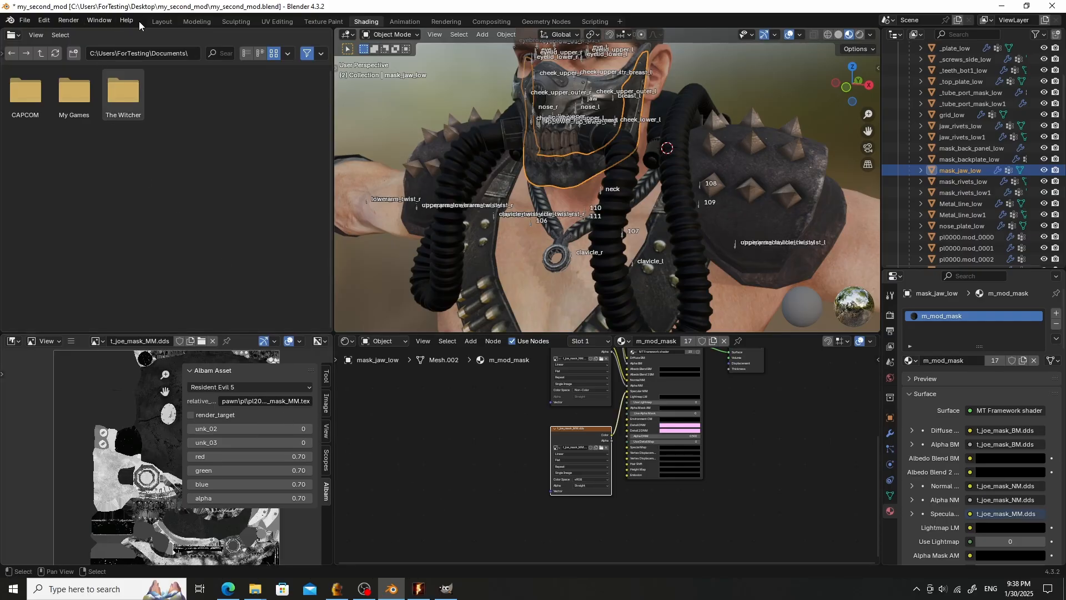
- Export pl0000.mod again and update the uPl00ChrisCos3.arc archive in the game's Archive folder with it
left_click(161, 22)
scroll(245, 208, "down", 2)
scroll(422, 278, "up", 2)
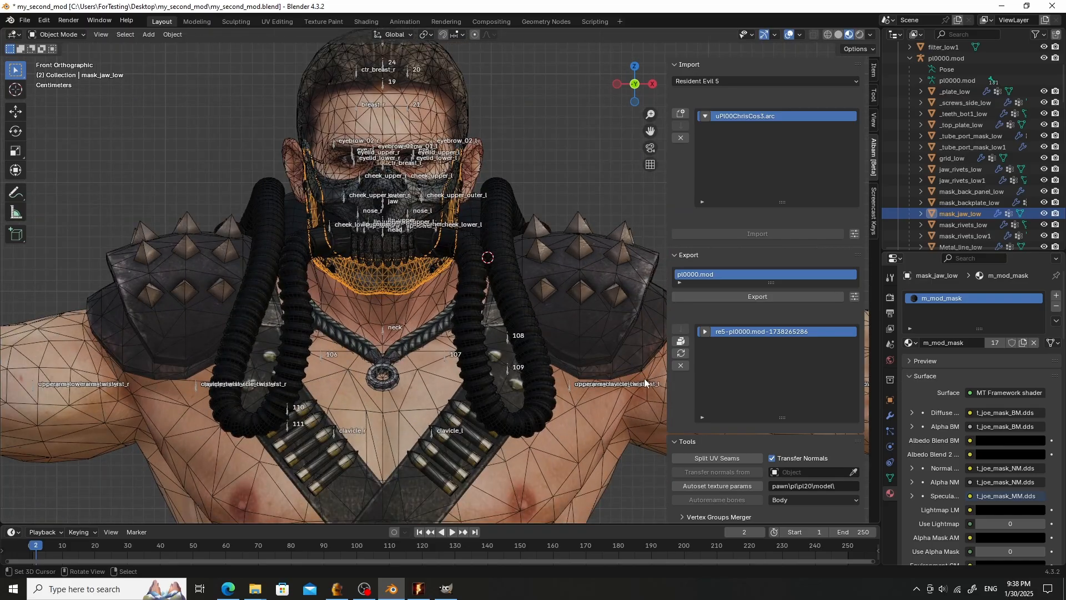
left_click(680, 367)
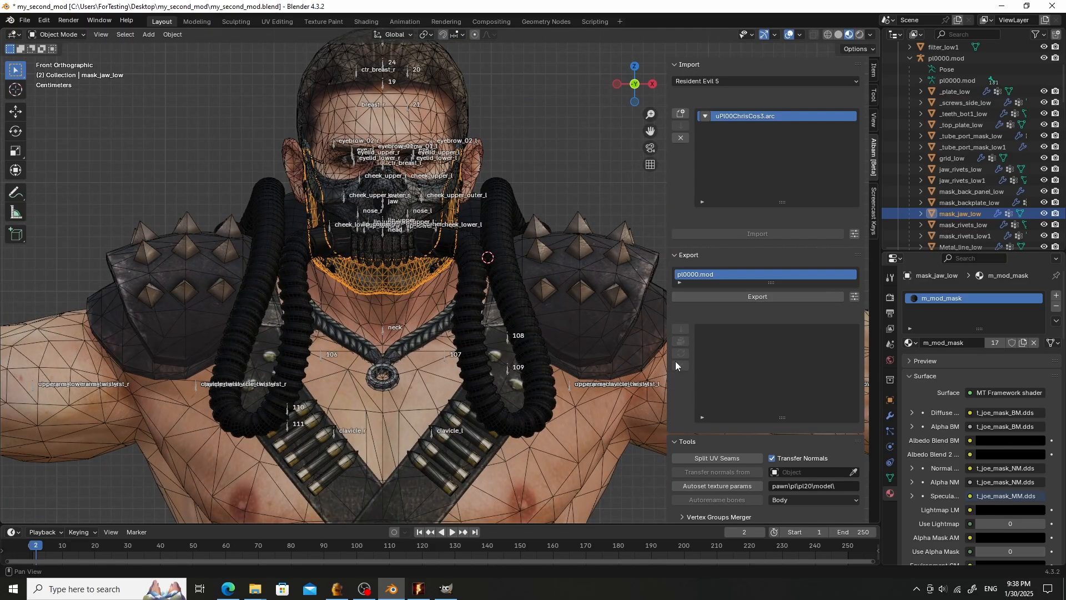
left_click(749, 299)
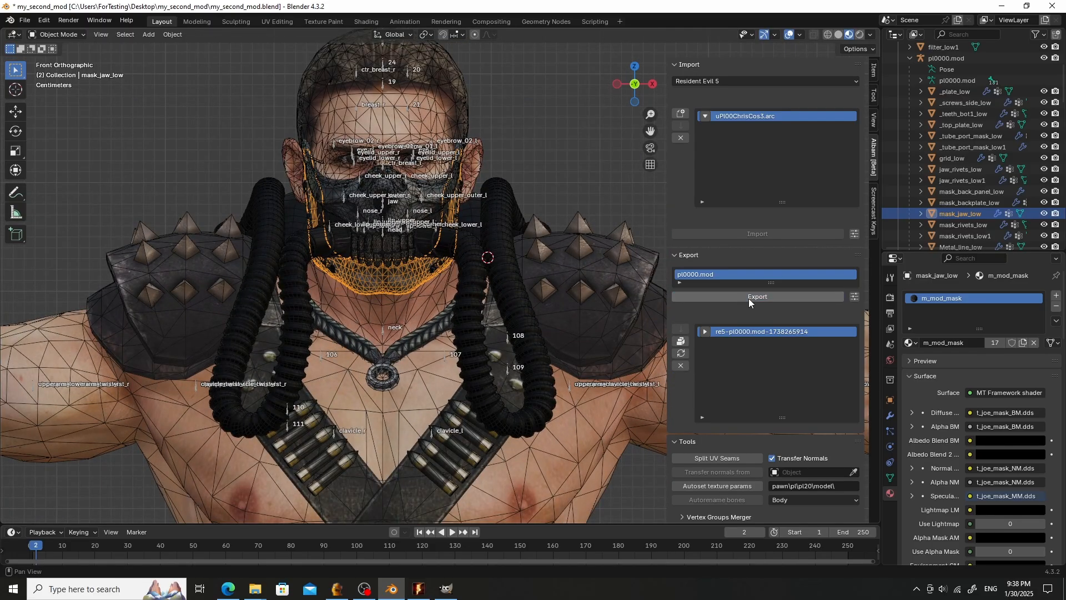
left_click(680, 354)
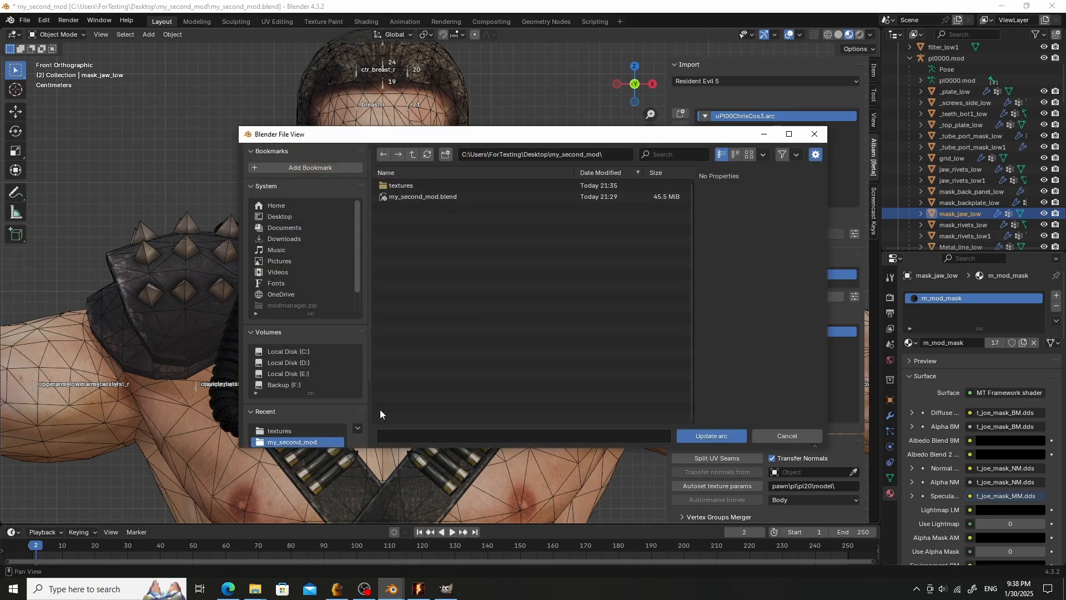
scroll(317, 424, "down", 2)
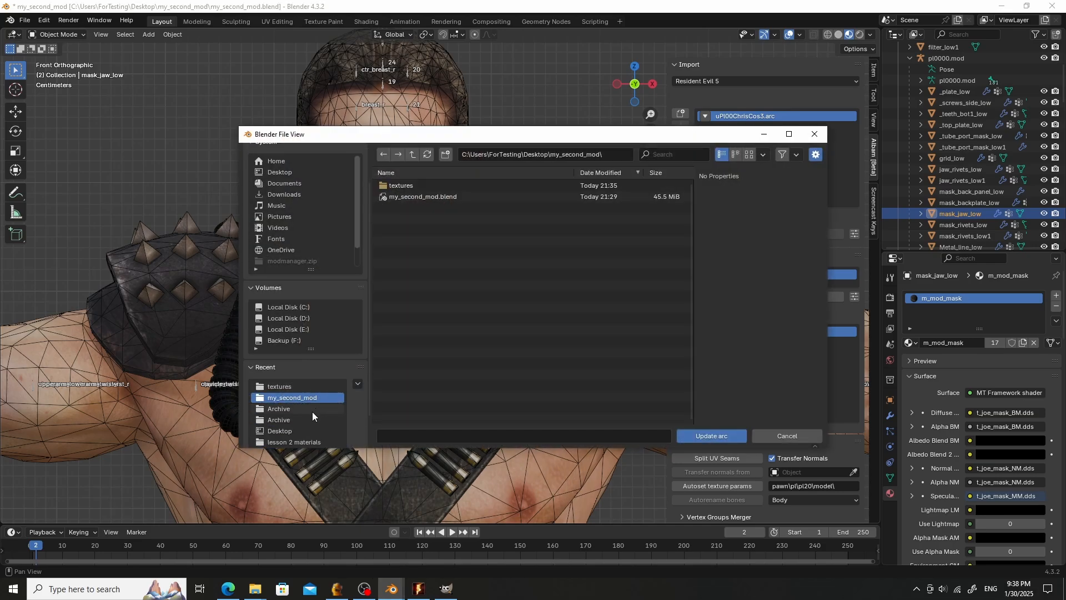
left_click(298, 408)
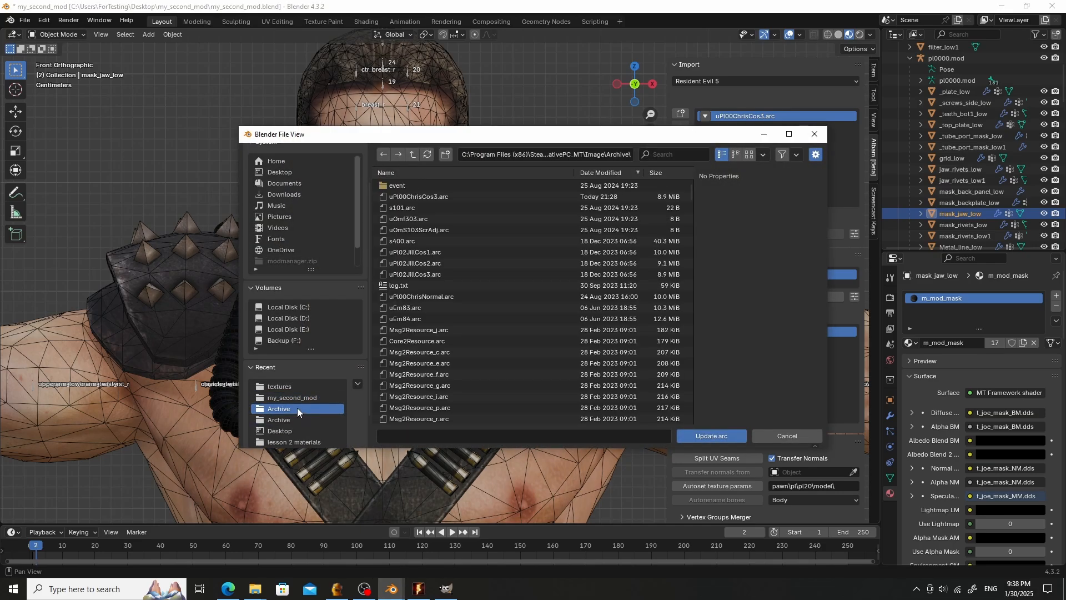
double_click(436, 196)
- Switch to Resident Evil 5 and quit the current game to the title menu, overwriting the save
left_click(418, 589)
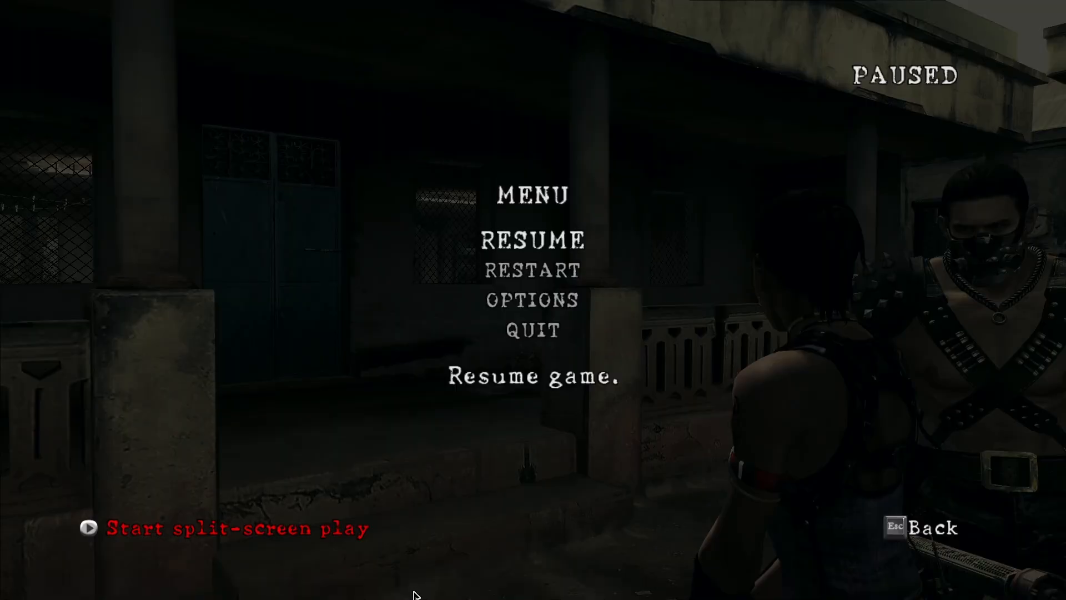
key("Escape")
key("Escape")
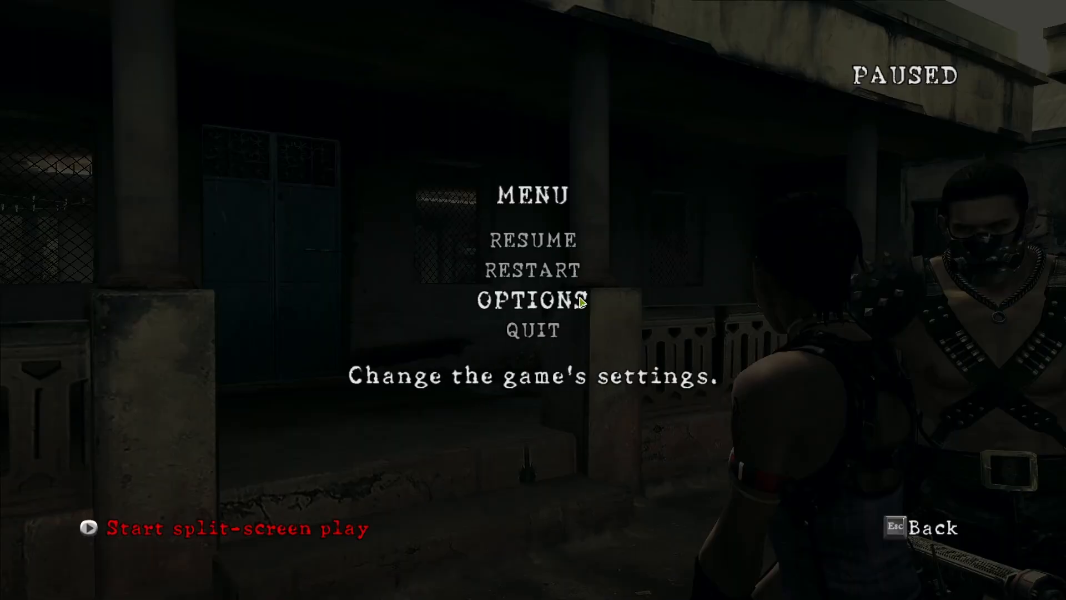
left_click(524, 334)
left_click(468, 343)
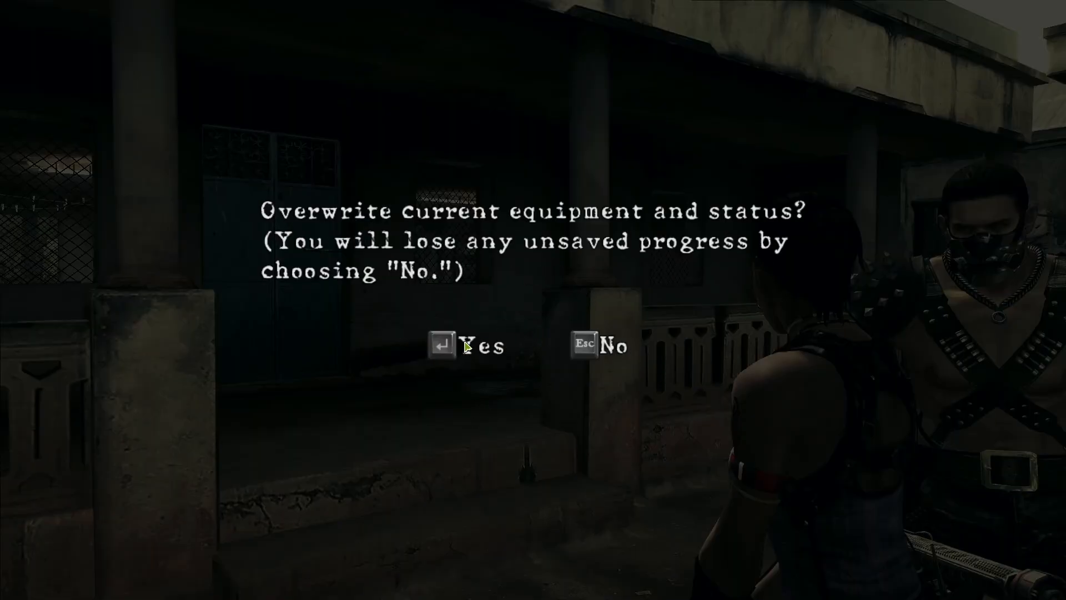
left_click(466, 341)
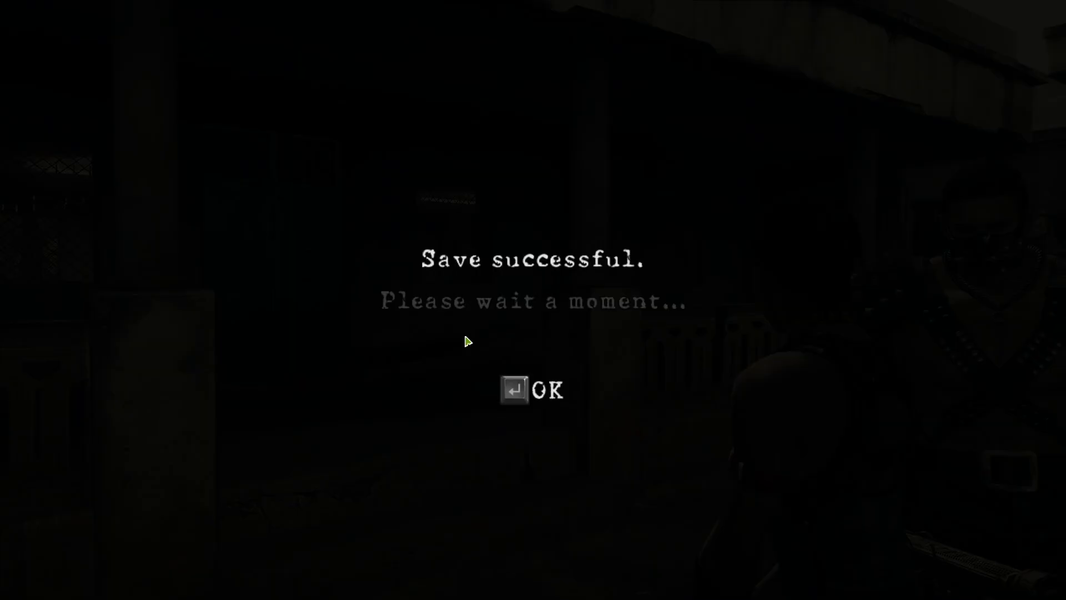
key("Return")
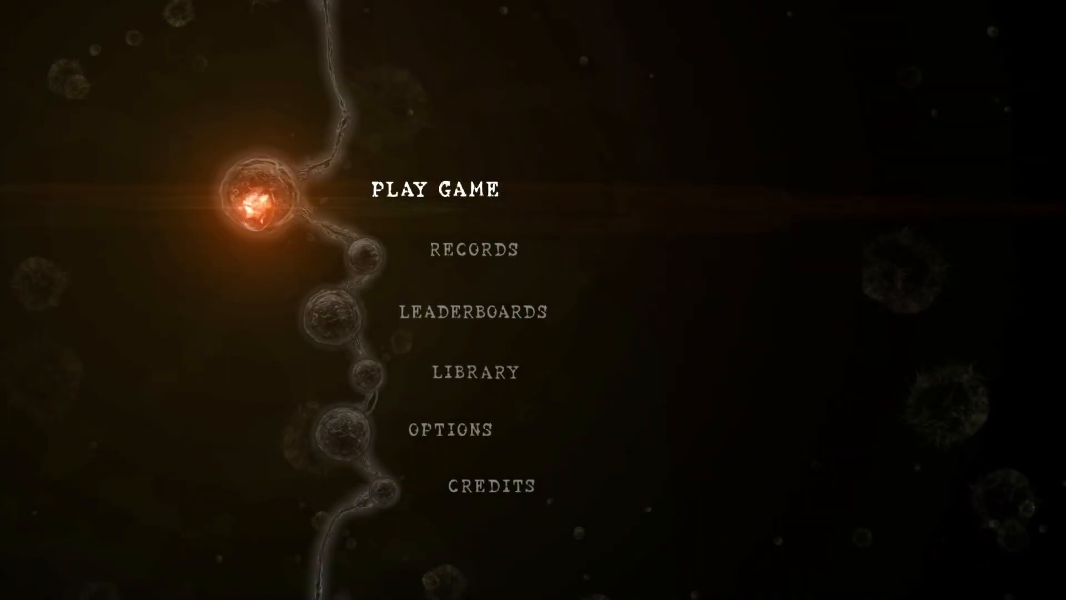
left_click(395, 199)
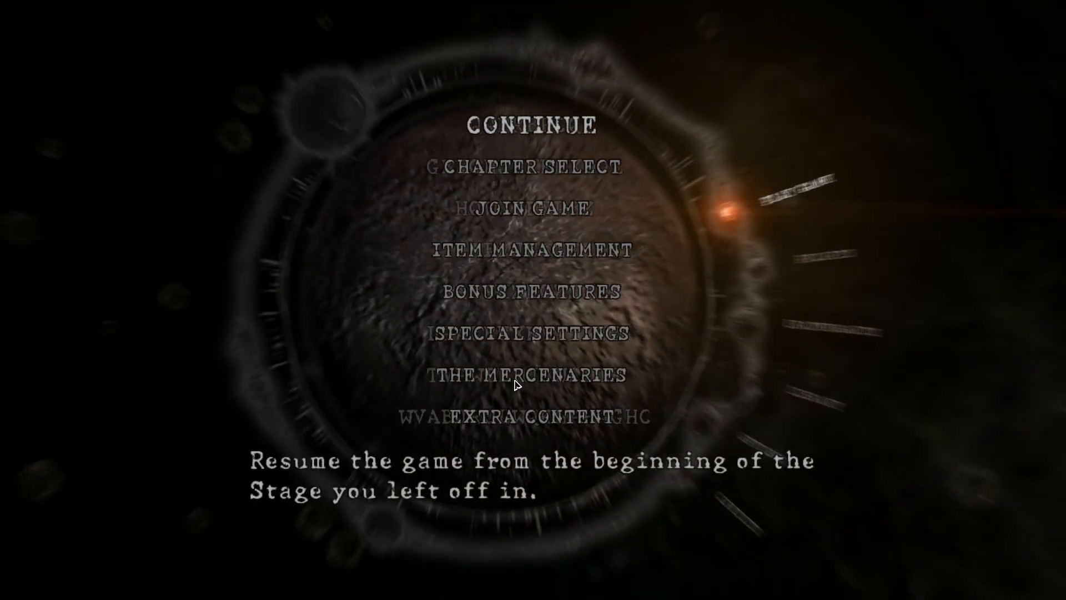
left_click(510, 374)
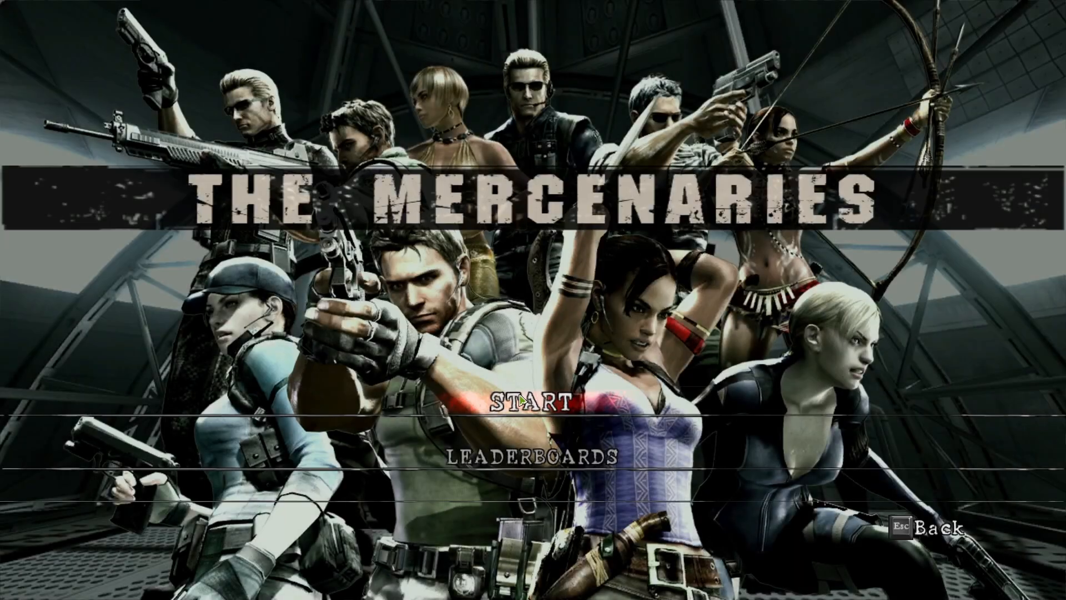
key("Escape")
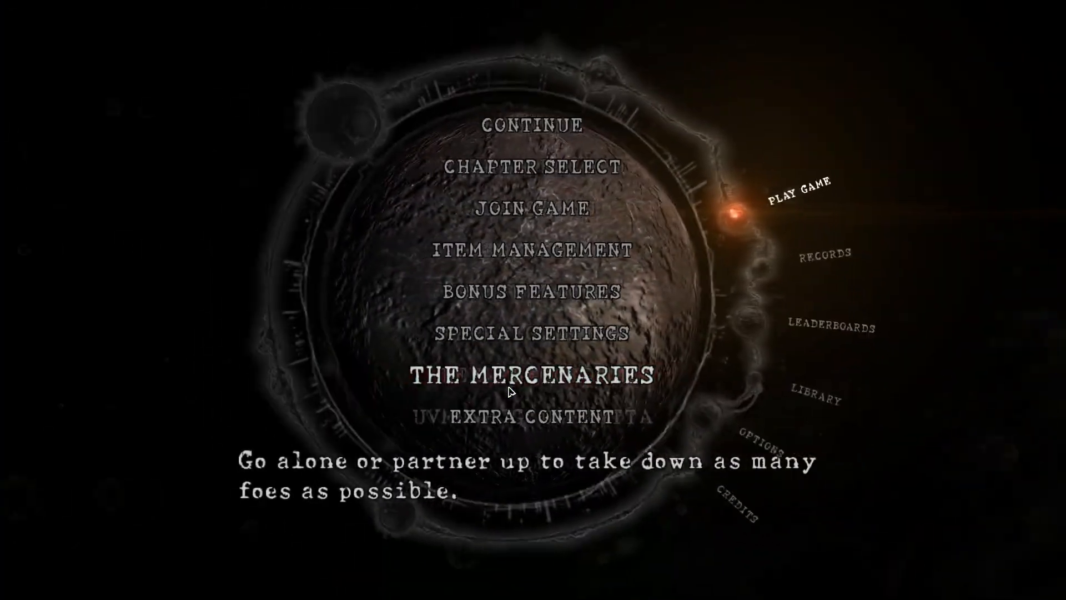
key("Escape")
- Continue the saved game and start it to load Chris with the new mask
left_click(412, 205)
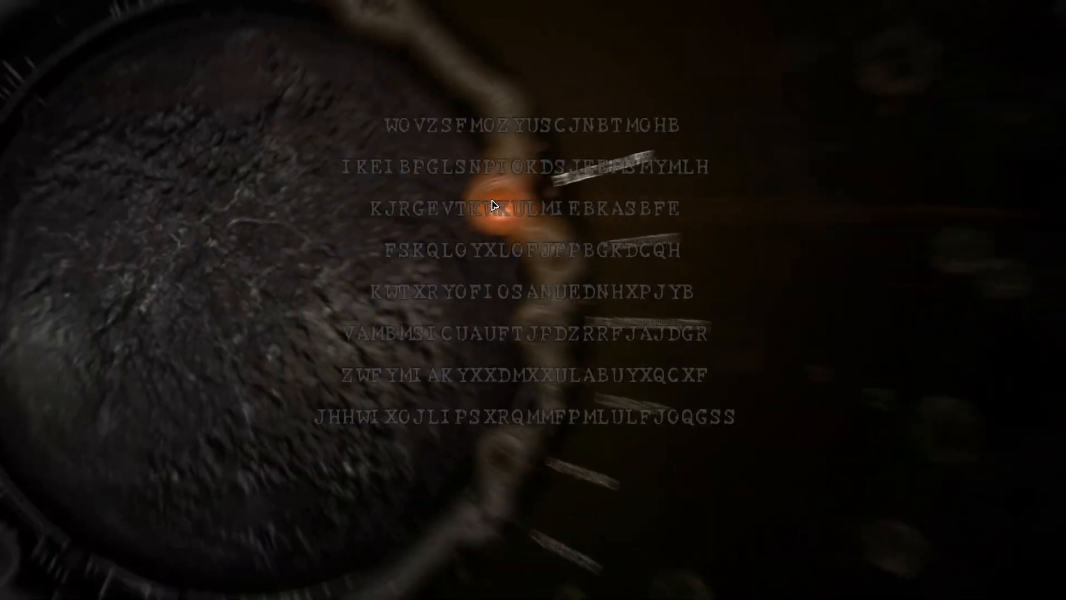
left_click(511, 125)
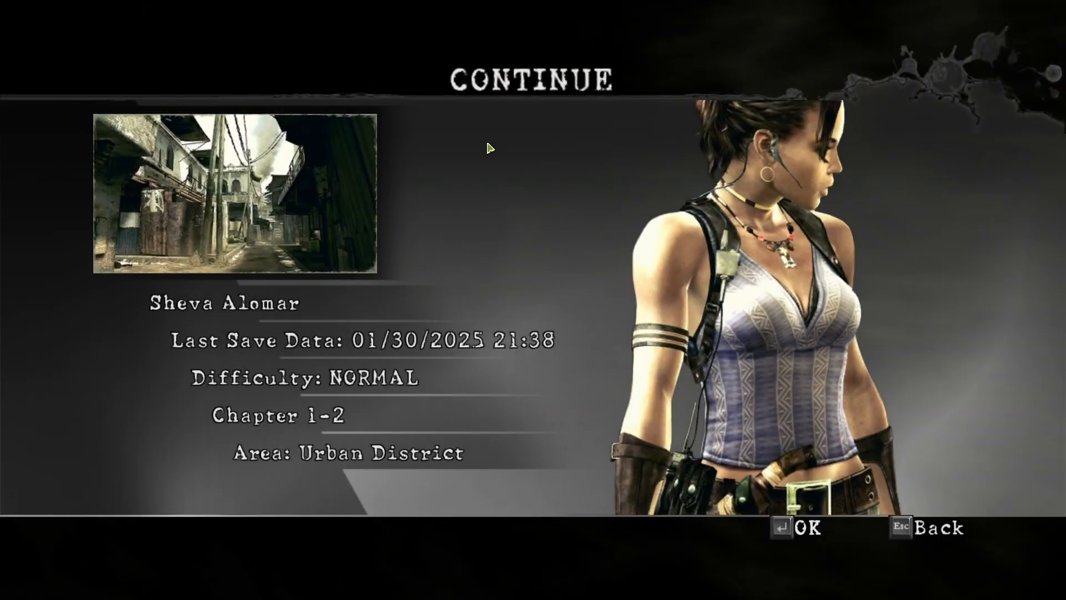
left_click(364, 188)
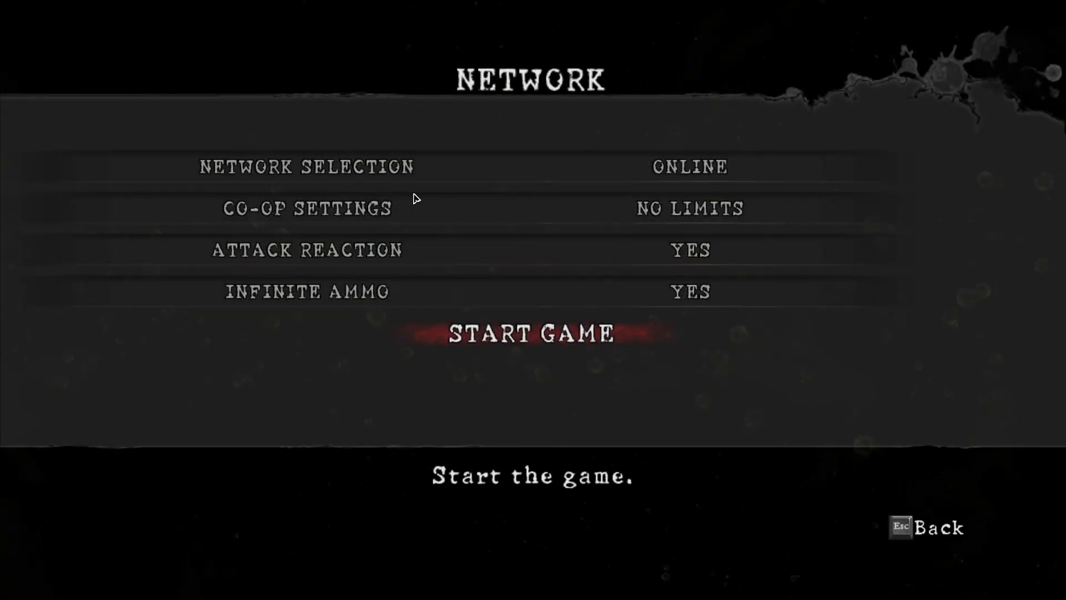
left_click(533, 168)
left_click(553, 343)
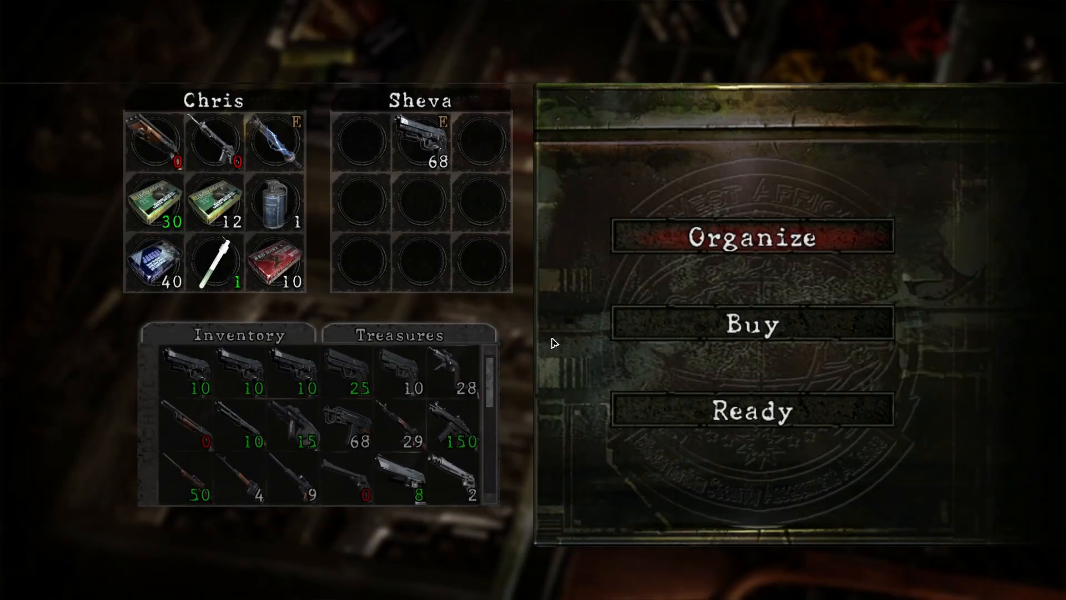
- Start the chapter from the preparation menu and capture a screenshot of Chris wearing the new mask in-game
left_click(744, 420)
left_click(689, 478)
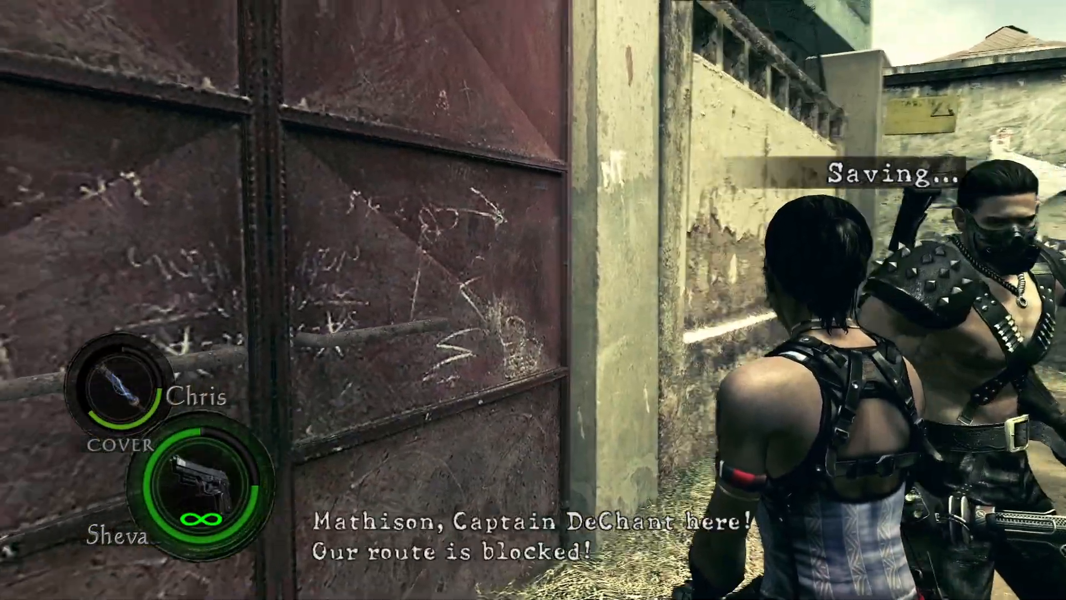
right_click(533, 300)
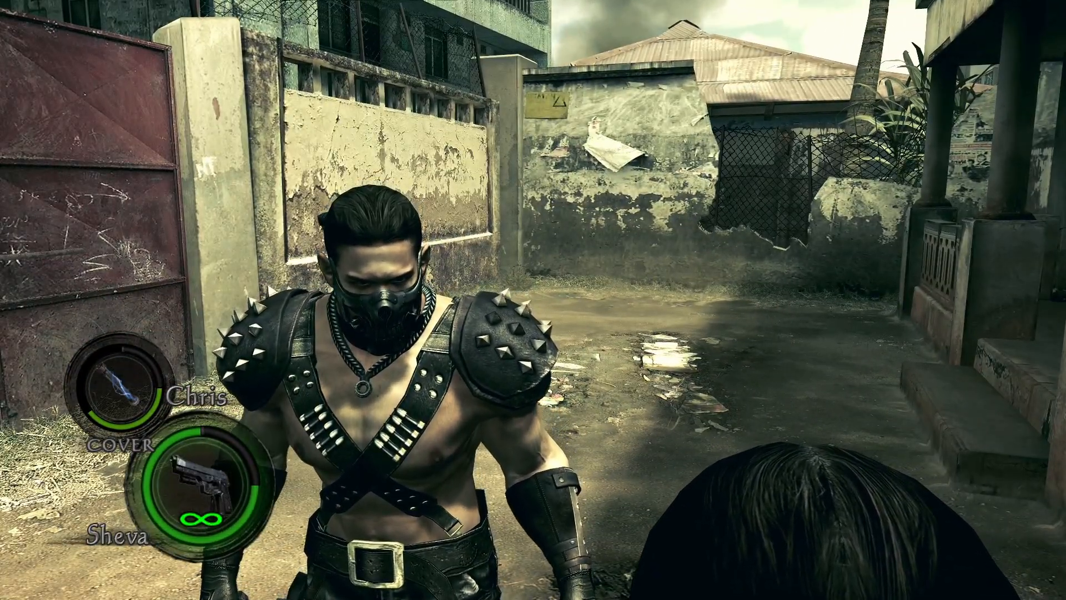
key("F12")
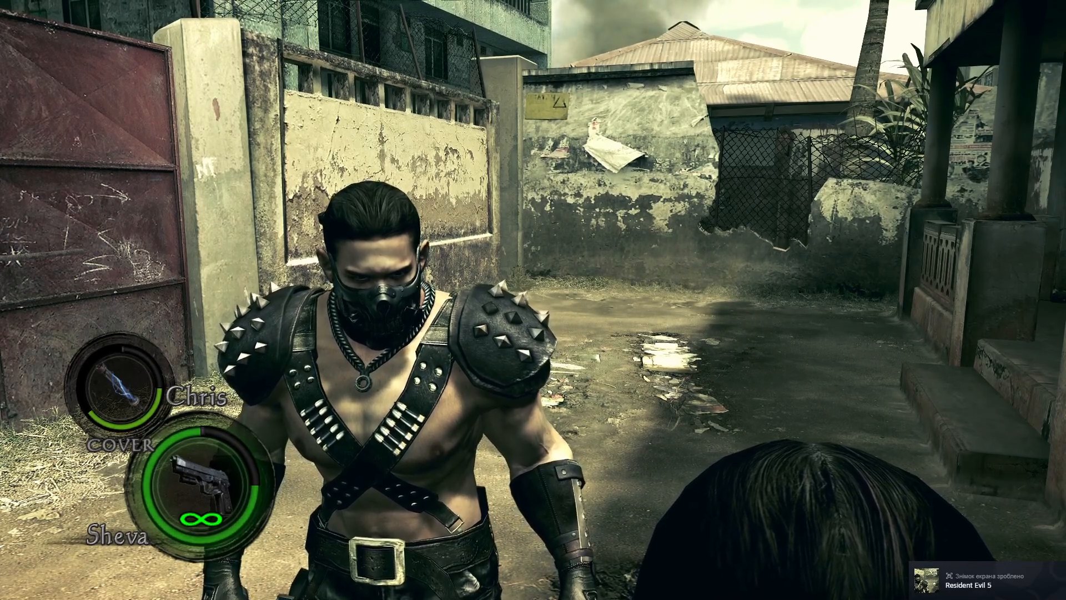
- Switch back to Blender and inspect the mask back panel's Armature modifier and vertex groups
key("alt+Tab")
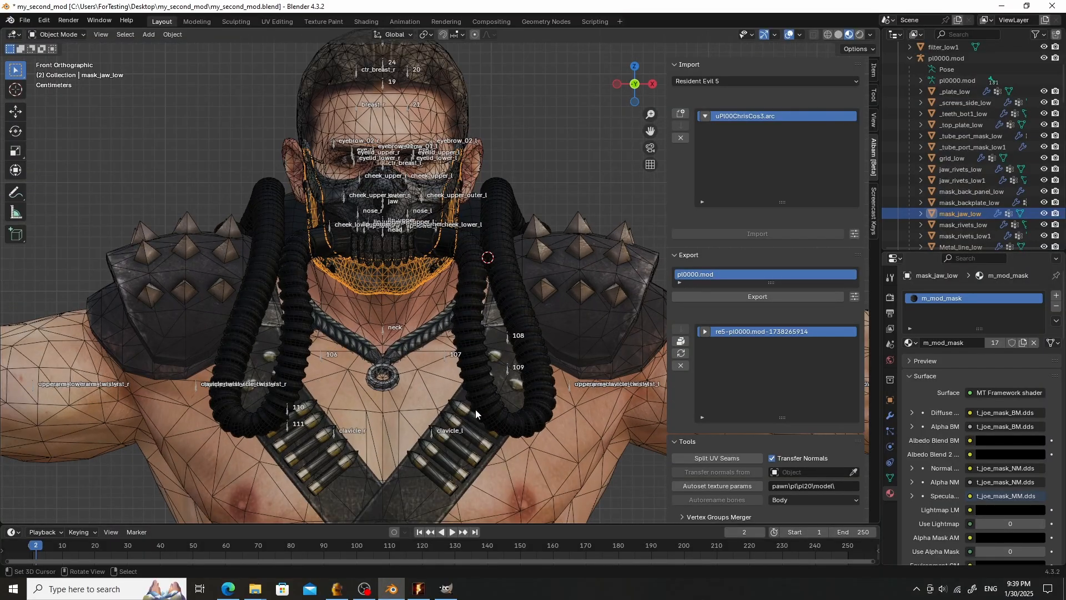
scroll(476, 408, "up", 2)
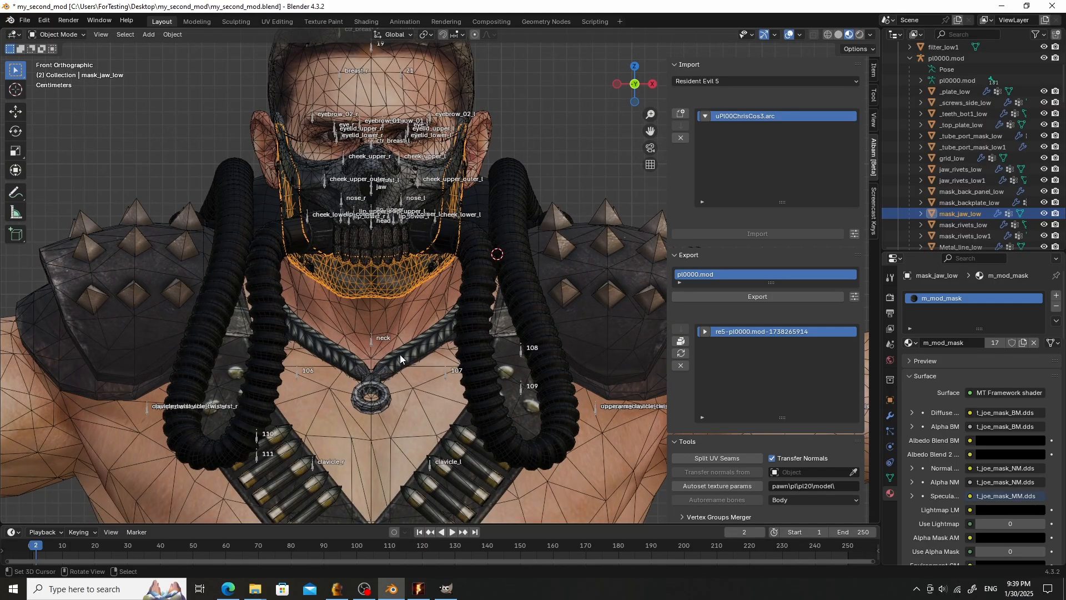
scroll(426, 225, "up", 1)
left_click(432, 199)
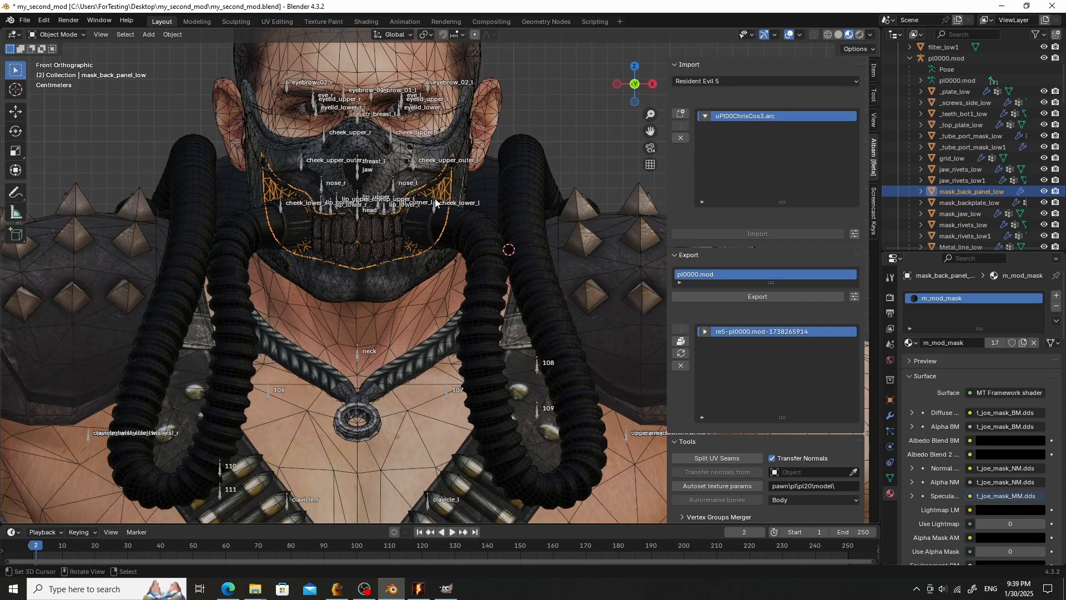
left_click(890, 415)
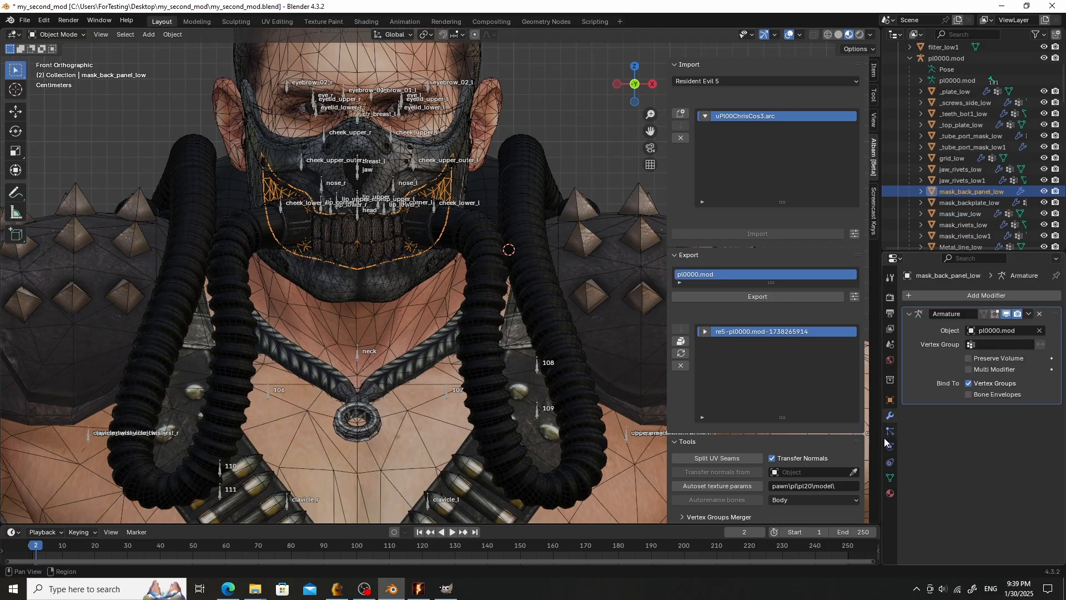
left_click(890, 477)
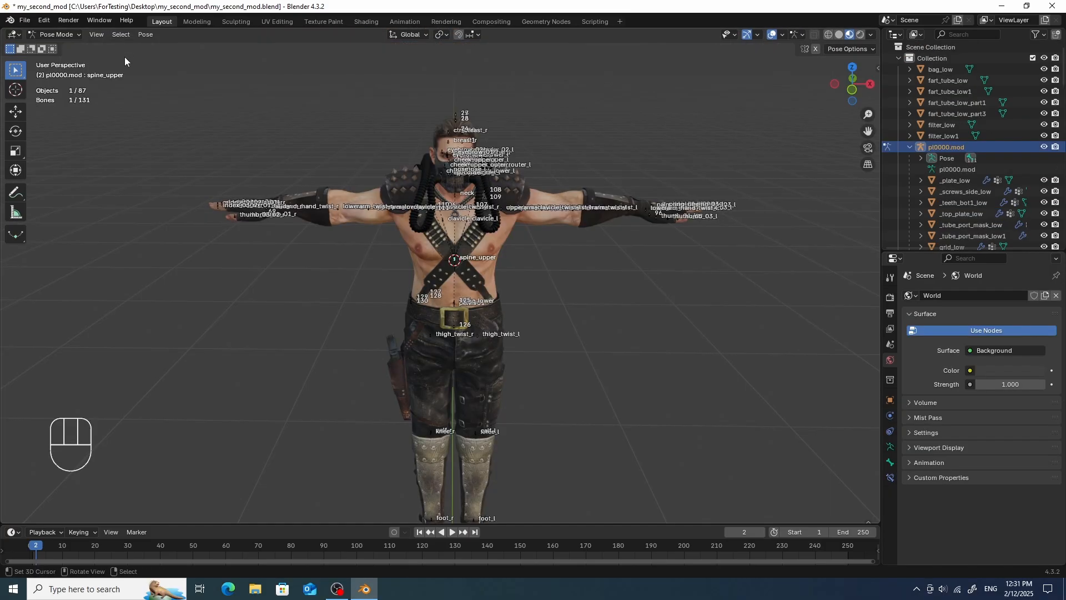
key("Tab")
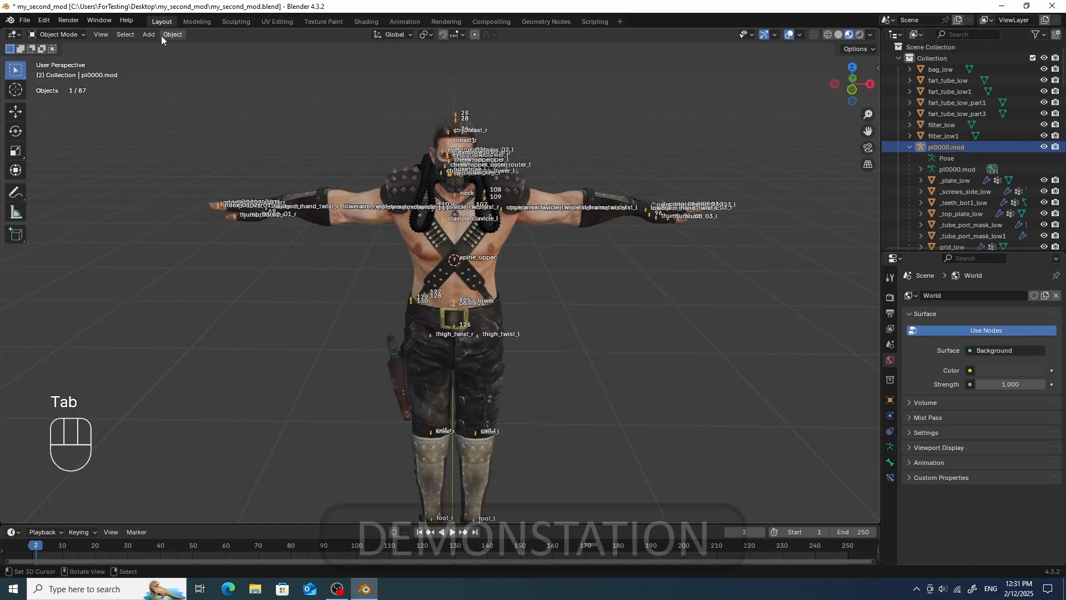
- Add an icosphere and scale it up so it covers Chris's torso
left_click(167, 35)
mouse_move(148, 35)
left_click(282, 95)
key("s")
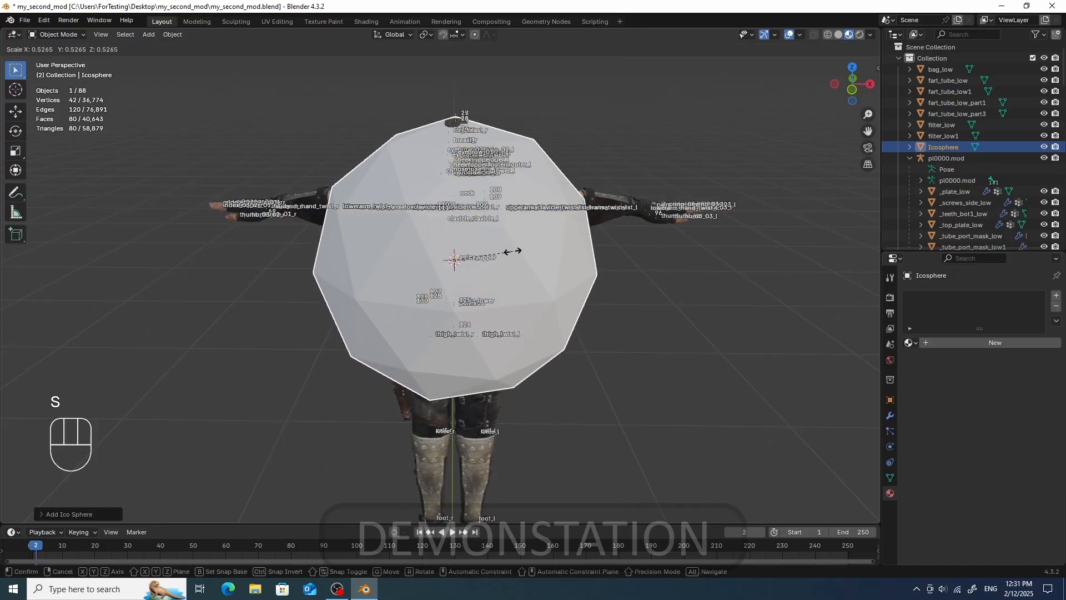
left_click(634, 299)
- Assign a copy of the pl0000.mod_00 material to the icosphere and rename it m_test_split_edges
left_click(910, 343)
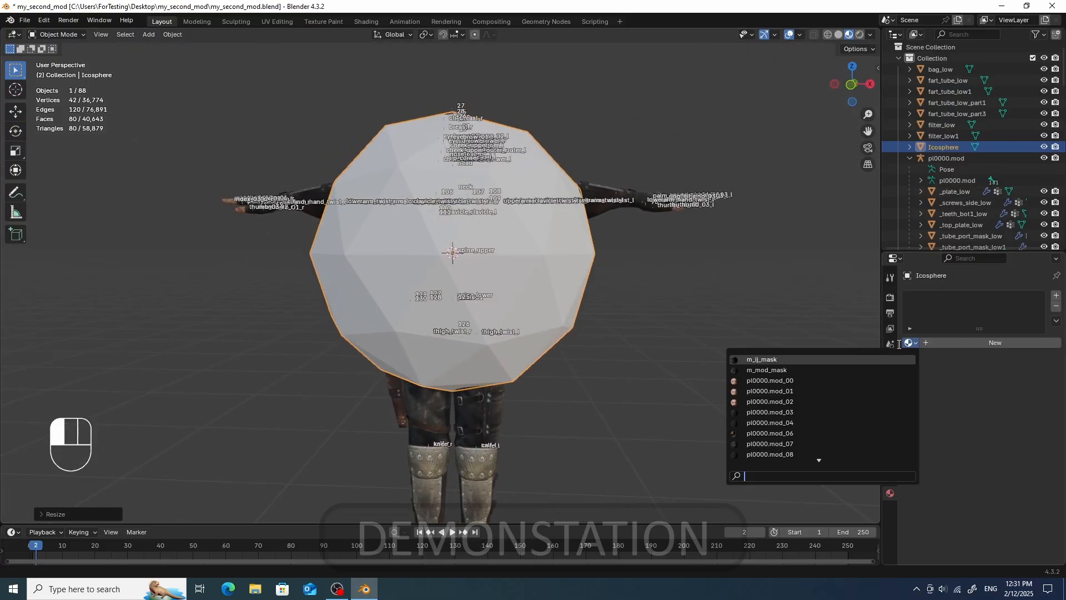
left_click(852, 380)
left_click(1023, 343)
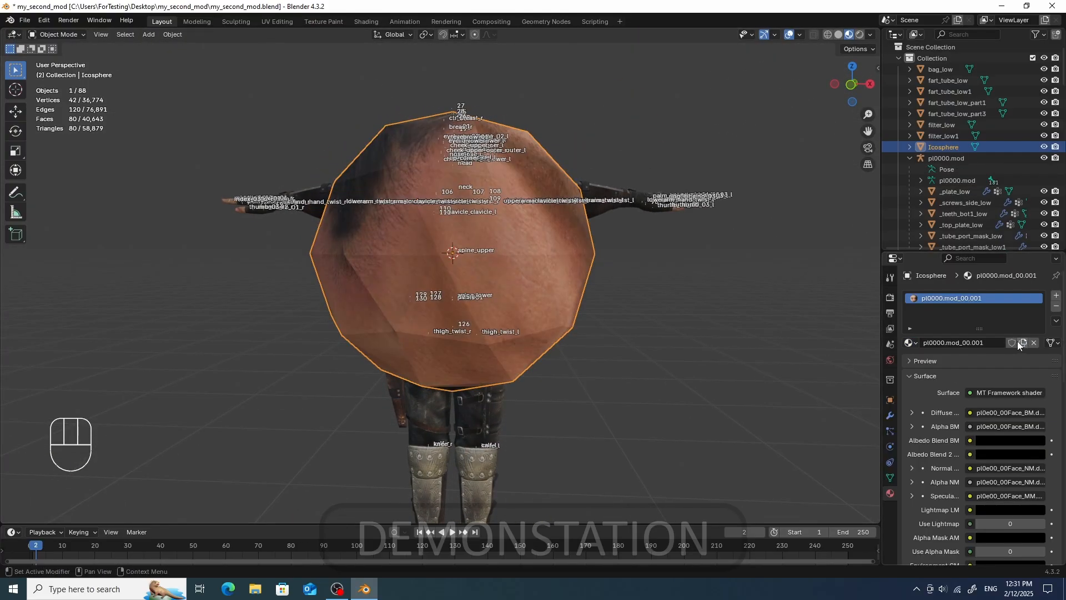
left_click(978, 343)
type("m_test_s")
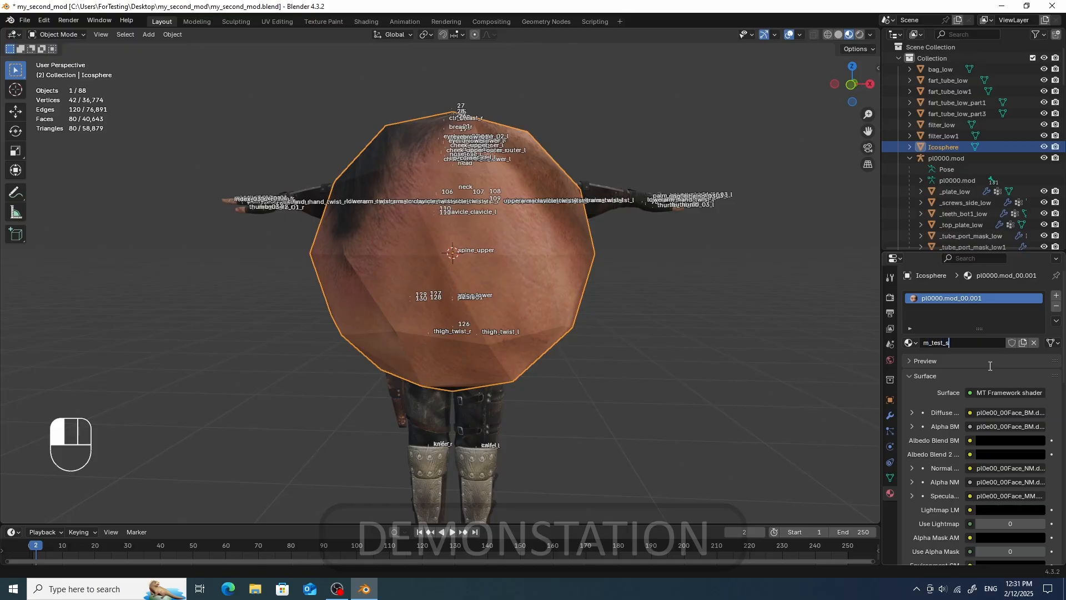
type("plit_edges")
left_click(990, 366)
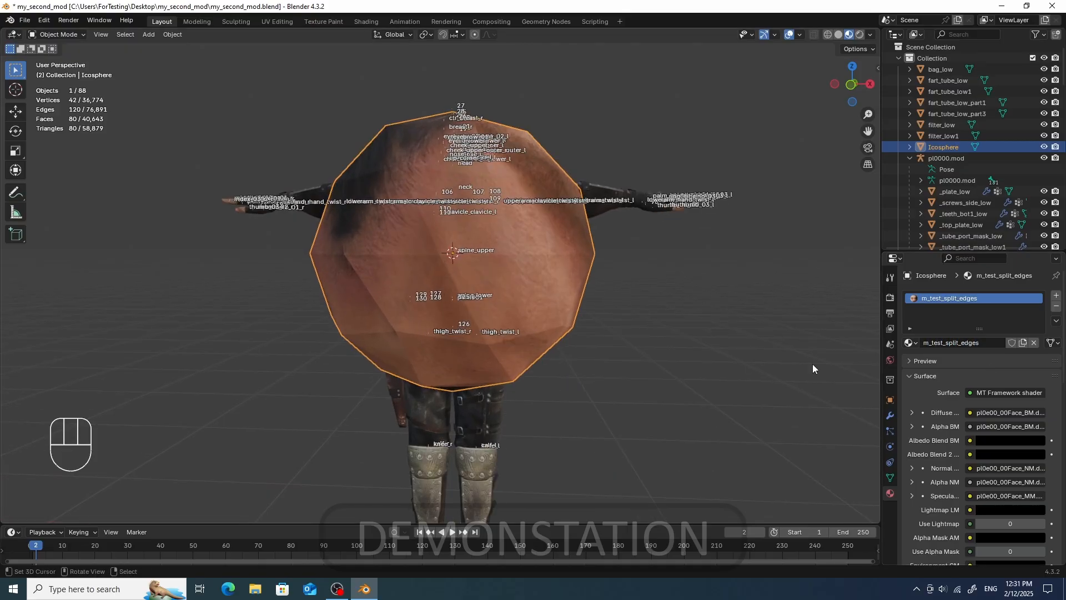
- Load test_no_alpha_BM.dds as the diffuse image texture of the icosphere's material
left_click(911, 412)
left_click(1050, 427)
left_click(1044, 427)
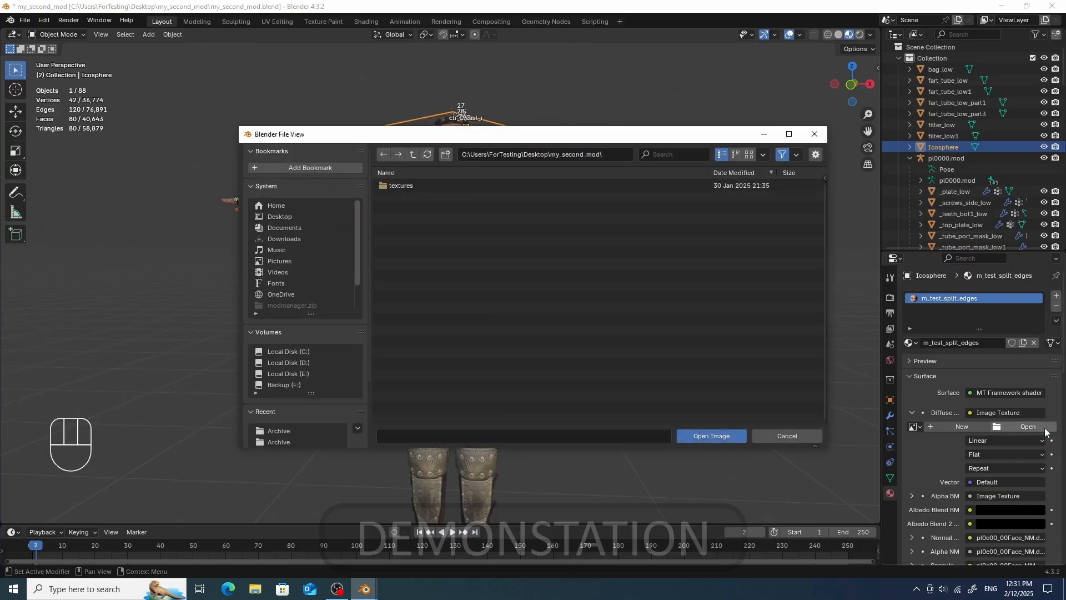
left_click(288, 217)
left_click(418, 241)
left_click(712, 436)
mouse_move(564, 300)
middle_mouse_down()
mouse_move(364, 338)
mouse_move(578, 291)
middle_mouse_up()
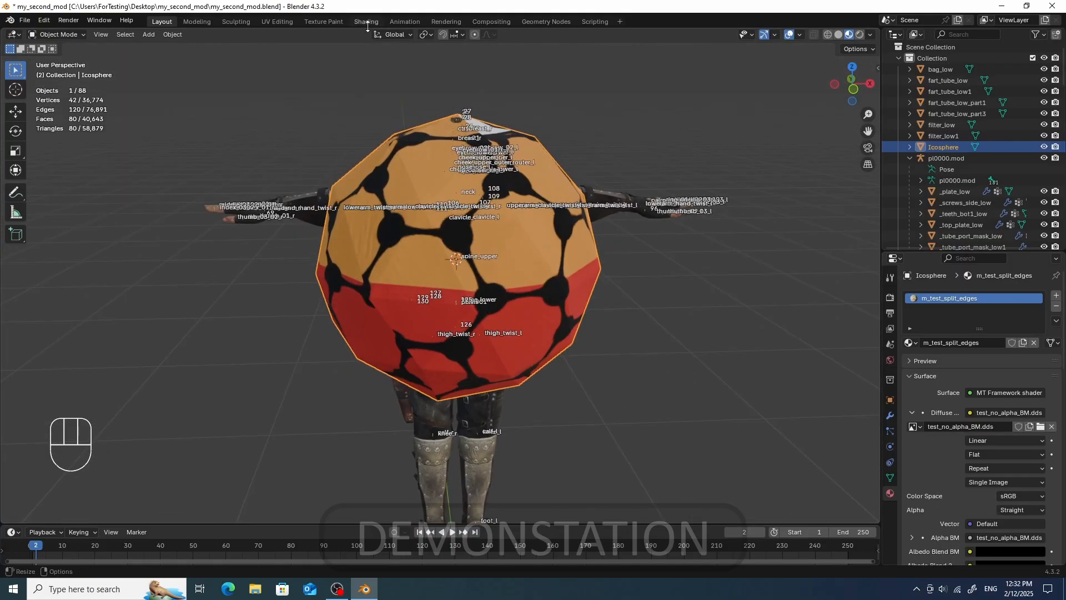
- Open the UV Editing workspace and select a region of the icosphere's UVs over the test texture
left_click(277, 21)
key("KP_Decimal")
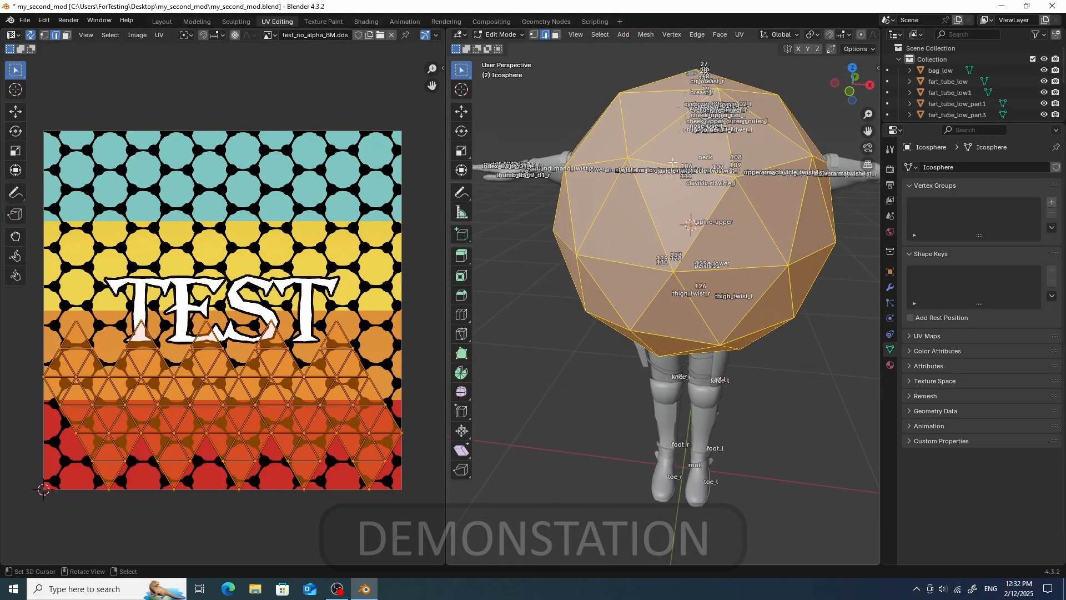
left_click(16, 70)
left_click(69, 141)
left_click(290, 238)
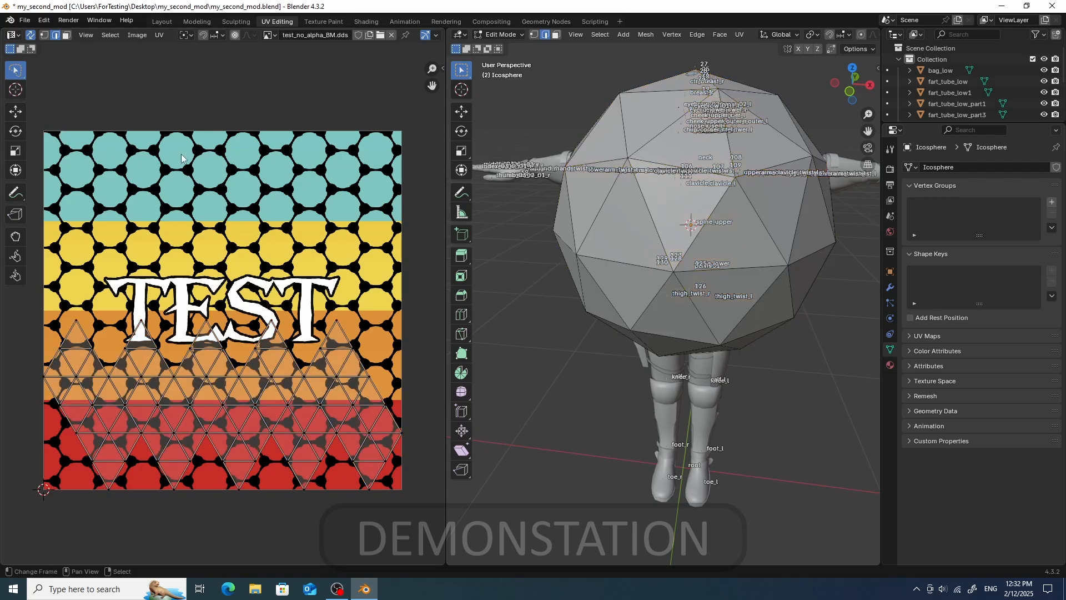
scroll(290, 239, "down", 2)
middle_click_drag(290, 239, 243, 153)
scroll(243, 153, "up", 3)
mouse_move(243, 154)
left_mouse_down()
mouse_move(344, 307)
mouse_move(305, 350)
left_mouse_up()
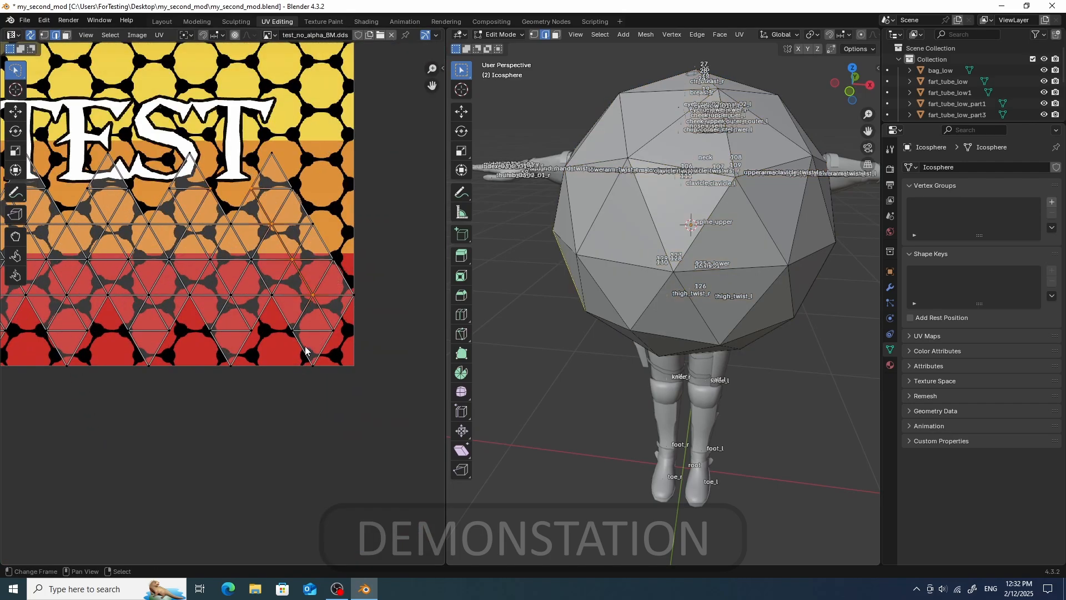
left_click(66, 36)
mouse_move(261, 125)
left_mouse_down()
mouse_move(245, 234)
mouse_move(392, 133)
mouse_move(267, 120)
left_mouse_up()
- Attempt to split the selected UVs, then rotate, scale and move them into the top teal band of the texture
left_click(154, 37)
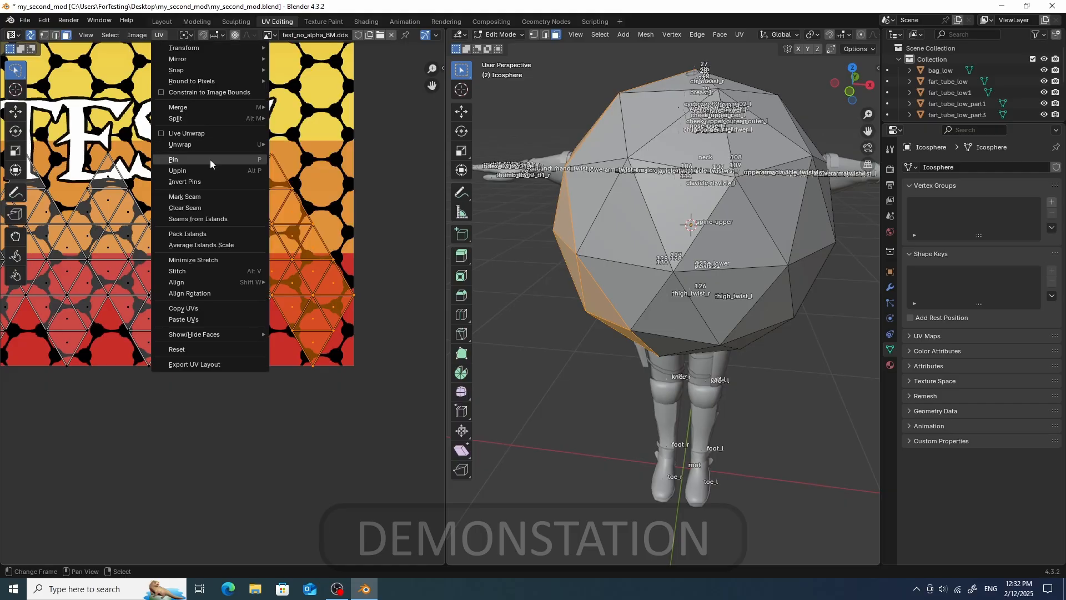
left_click(210, 129)
scroll(279, 247, "down", 3)
key("g")
key("r")
left_click(327, 265)
key("g")
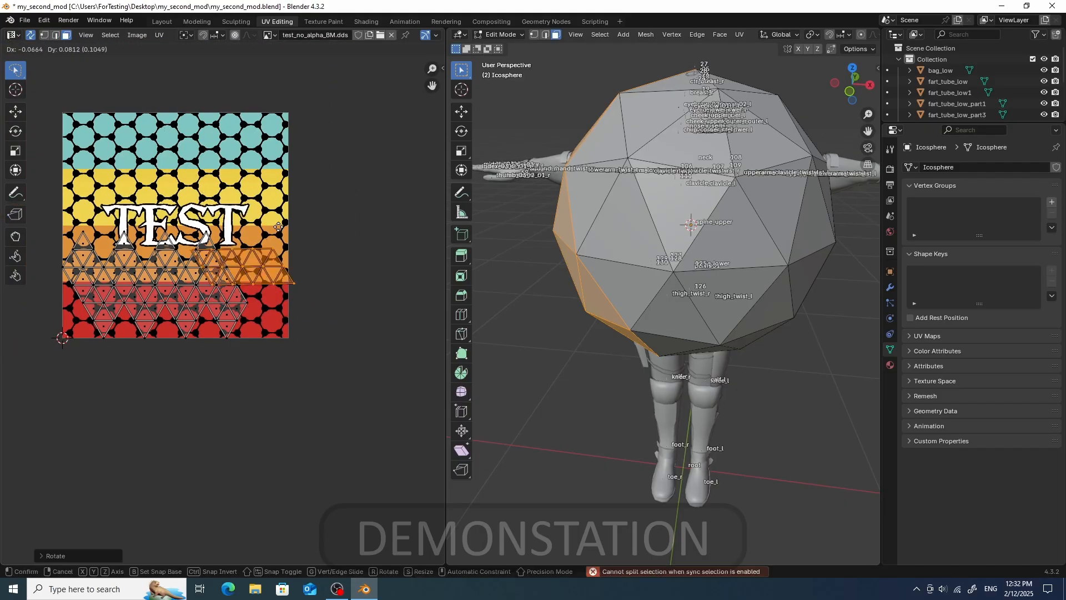
left_click(199, 122)
key("s")
left_click(197, 150)
key("g")
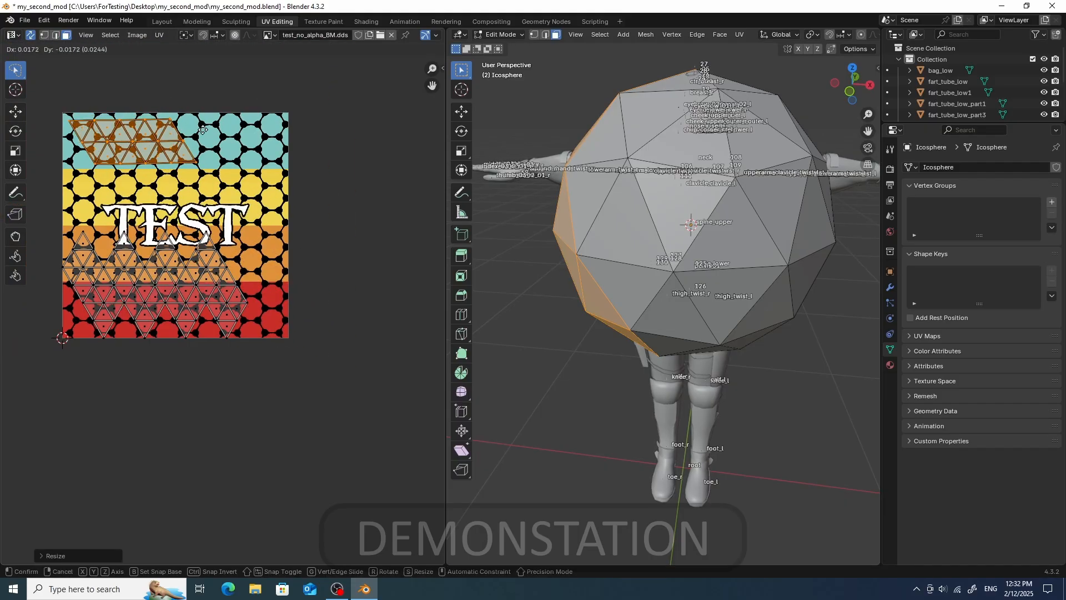
left_click(212, 106)
- Switch the 3D viewport to Material Preview shading
middle_click_drag(760, 58, 831, 52)
key("z")
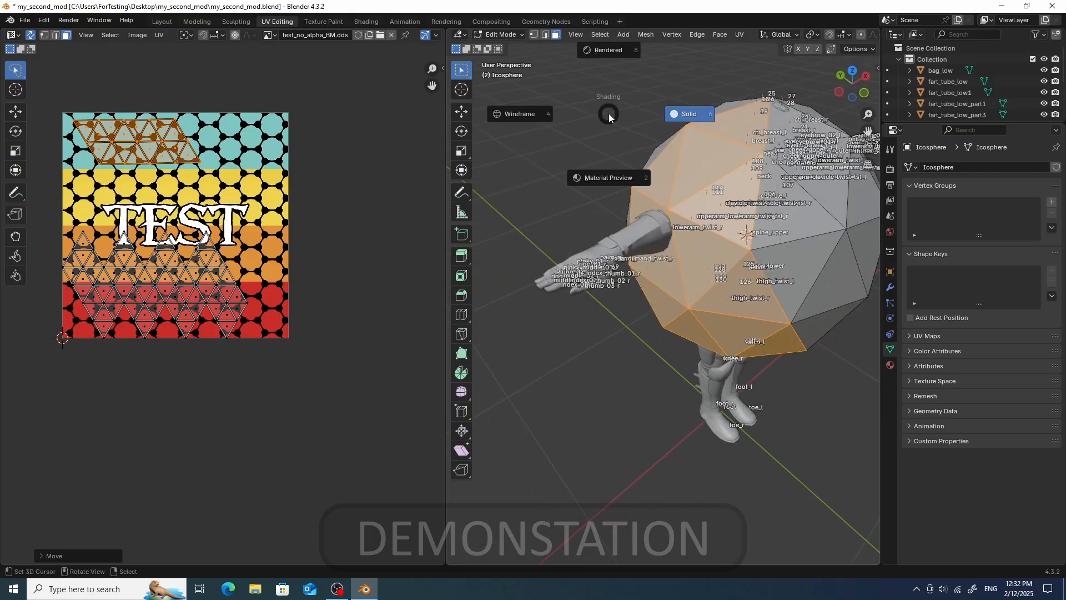
left_click(584, 160)
middle_click_drag(584, 160, 561, 167)
- Select the lower UV faces and split them off as a separate island with UV sync selection turned off
mouse_move(225, 215)
left_mouse_down()
mouse_move(195, 251)
mouse_move(271, 317)
left_mouse_up()
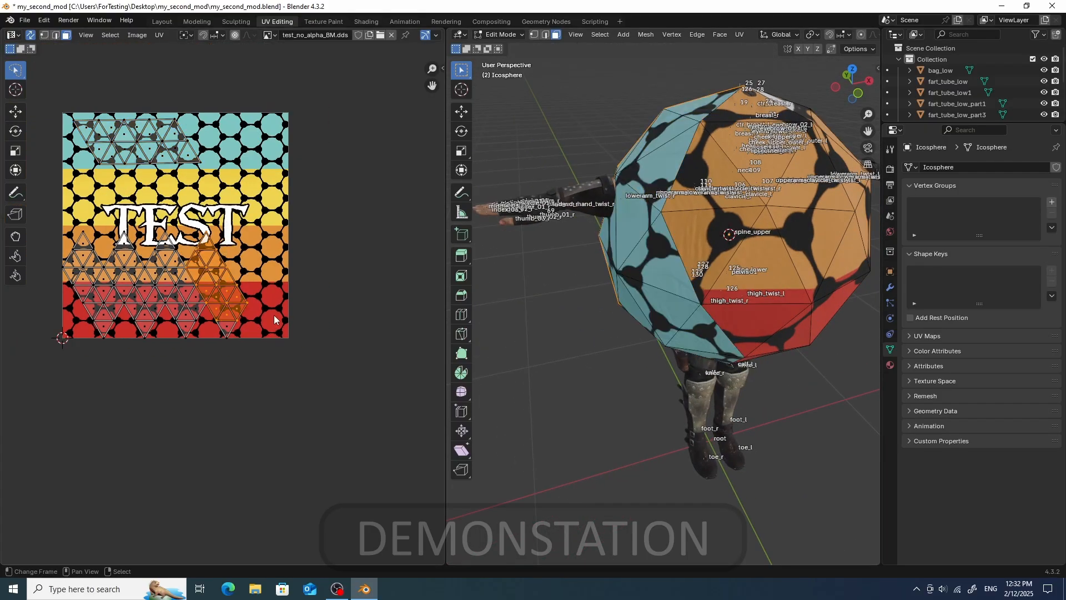
left_click(228, 327, "shift")
key("y")
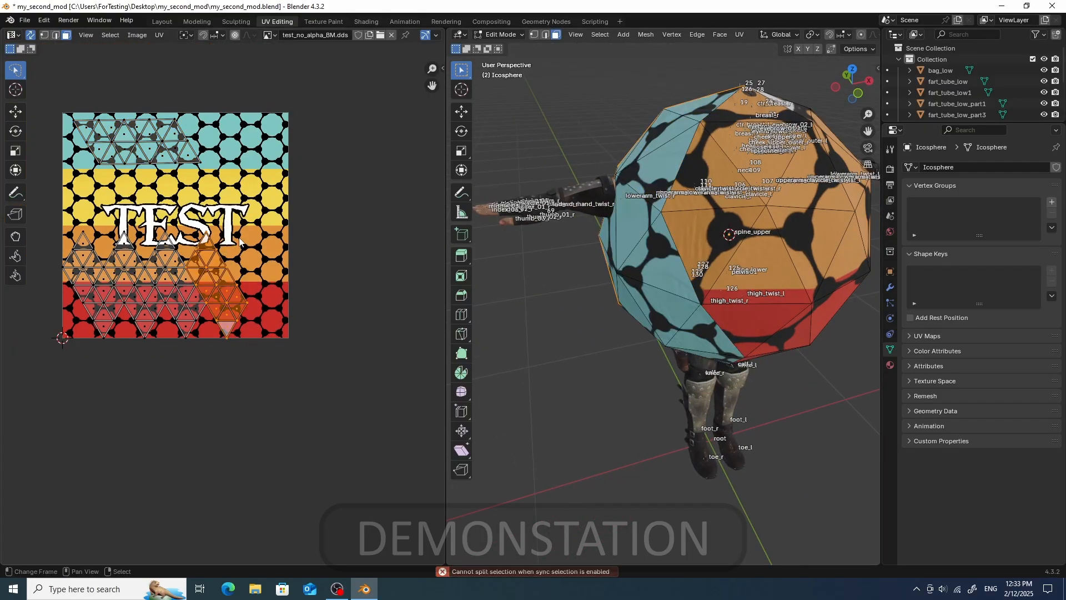
scroll(249, 255, "up", 3)
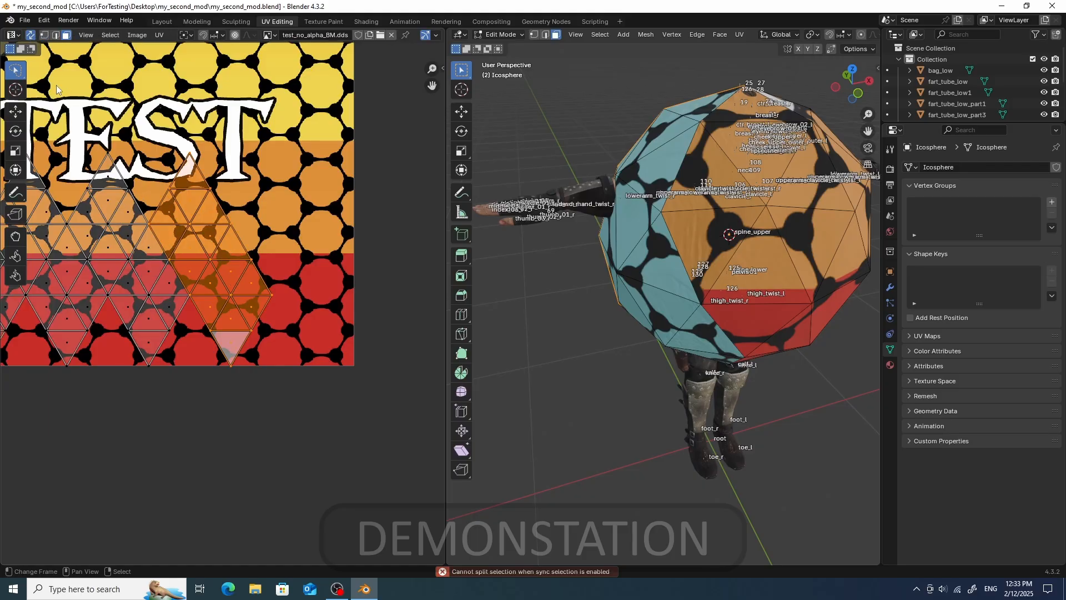
left_click(160, 35)
mouse_move(206, 118)
left_click(296, 118)
left_click(31, 35)
key("a")
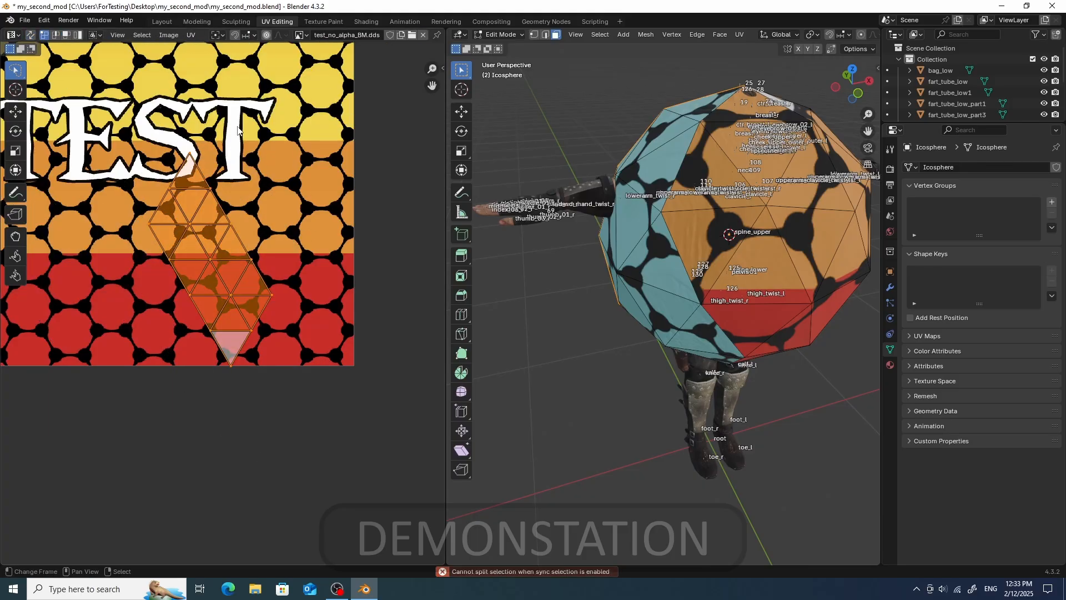
scroll(238, 130, "down", 3)
left_click(31, 35)
- Move and rotate the split island up beside the TEST lettering
key("g")
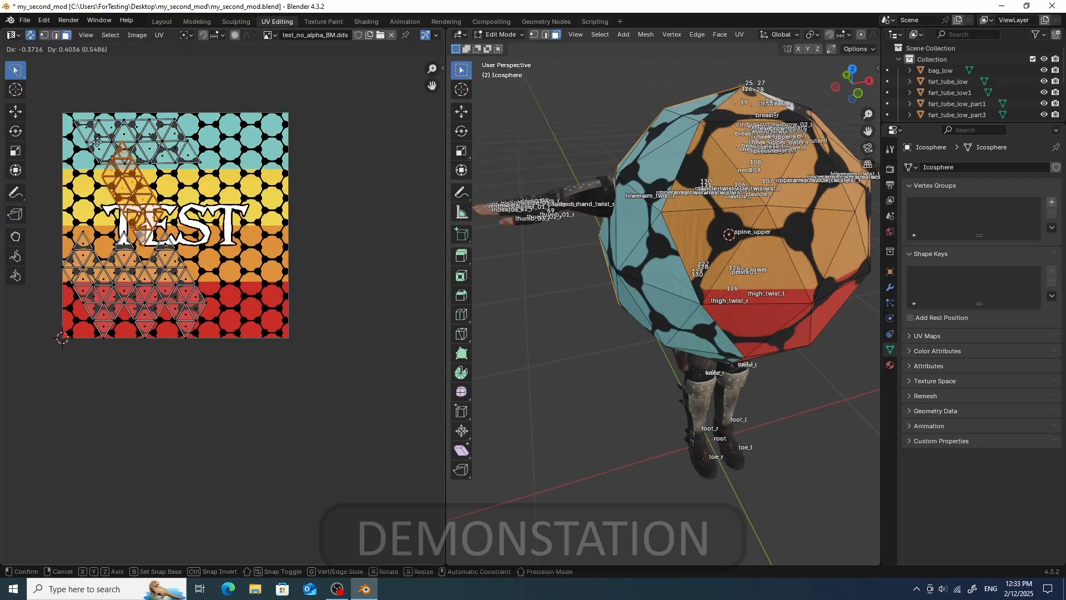
key("r")
left_click(209, 297)
key("g")
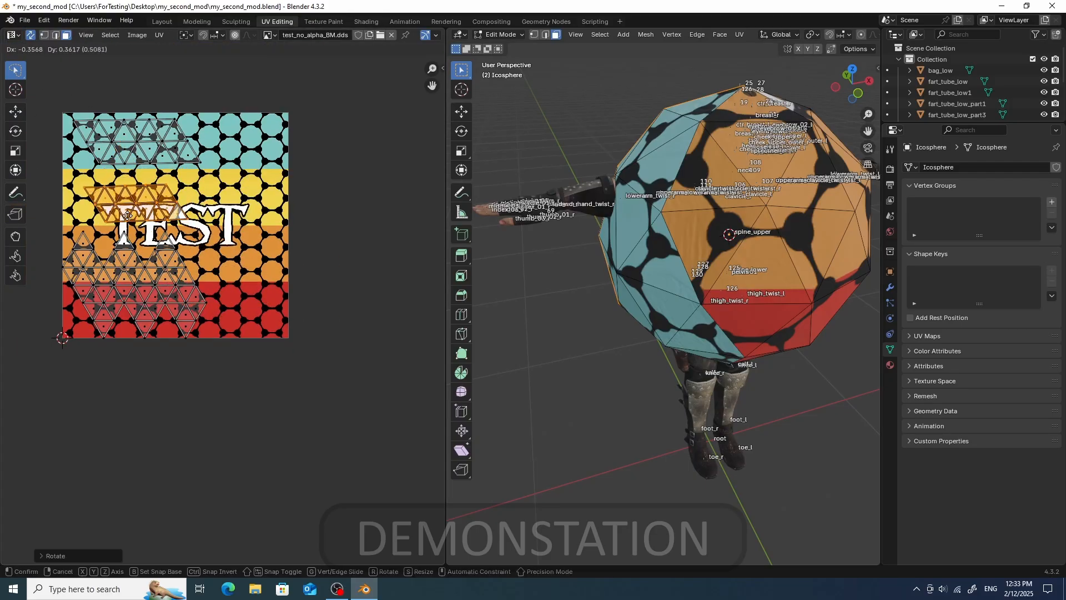
left_click(121, 208)
- Select another group of UV faces and rotate and move it into the orange band right of the lettering
scroll(100, 209, "up", 1)
mouse_move(720, 258)
middle_mouse_down()
mouse_move(844, 266)
mouse_move(722, 258)
middle_mouse_up()
left_click_drag(167, 340, 174, 217)
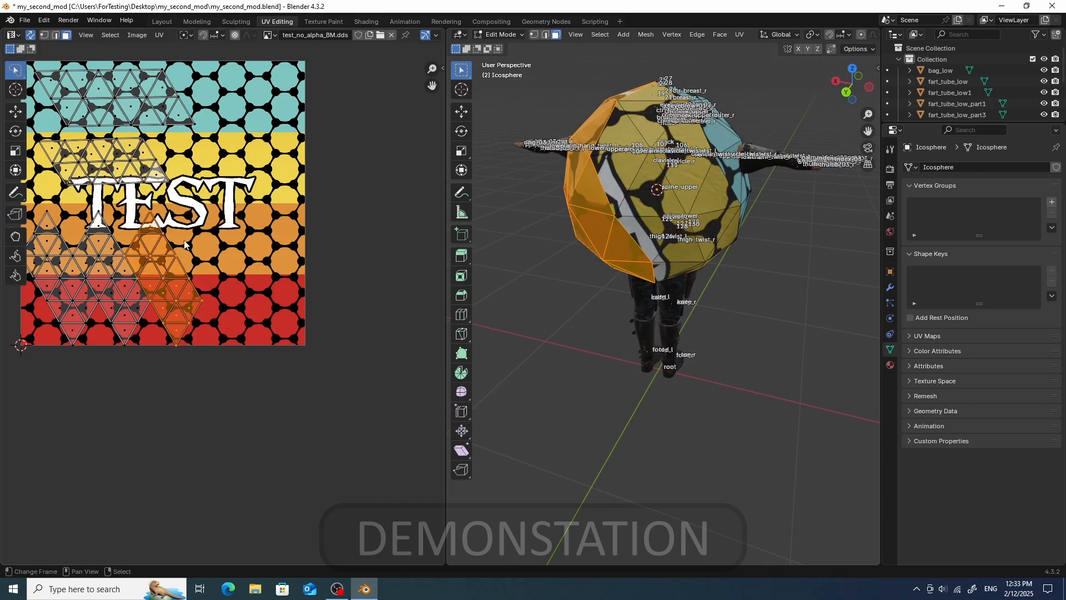
left_click(32, 35)
scroll(219, 306, "up", 1)
mouse_move(161, 139)
left_mouse_down()
mouse_move(177, 145)
mouse_move(172, 161)
left_mouse_up()
scroll(171, 219, "down", 4)
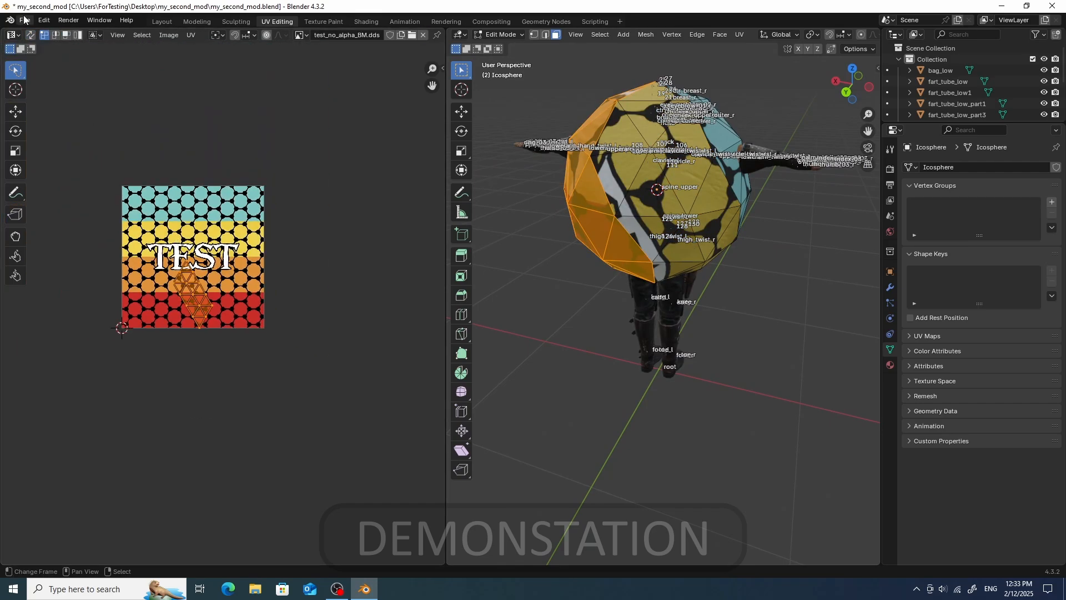
left_click(32, 36)
scroll(222, 230, "up", 2)
key("r")
left_click(159, 226)
key("g")
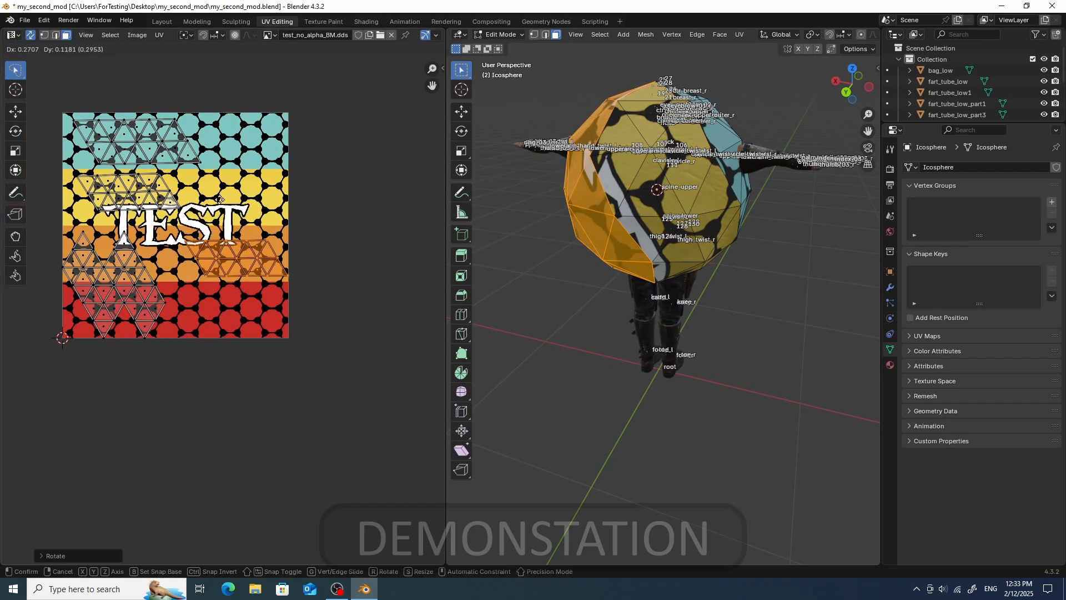
left_click(219, 198)
- Select a linked UV island and move it into the yellow band of the texture
middle_click_drag(500, 207, 576, 209)
left_click(171, 176)
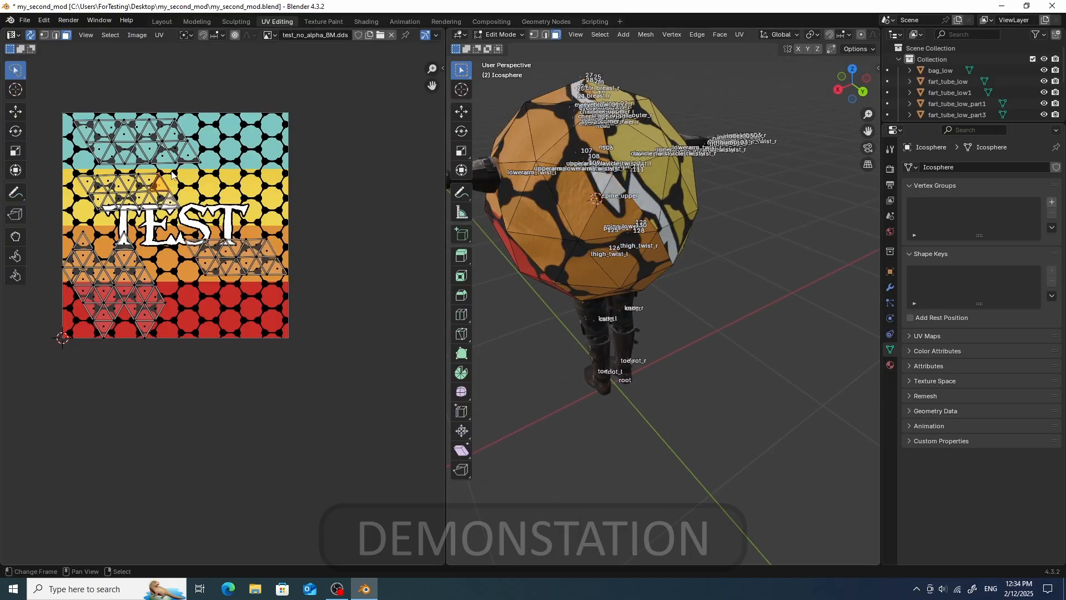
key("ctrl+l")
key("g")
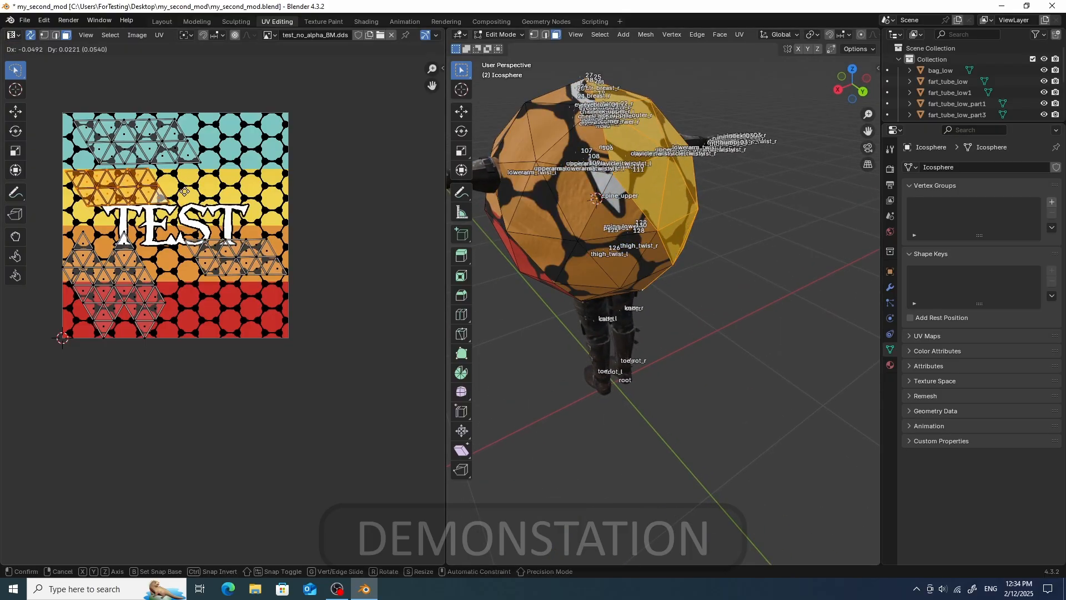
left_click(184, 191)
- Select a cluster of UV faces and shift it further right within the orange band beside the lettering
middle_click_drag(575, 214, 585, 215)
left_click_drag(277, 220, 195, 270)
left_click_drag(167, 233, 288, 255)
key("g")
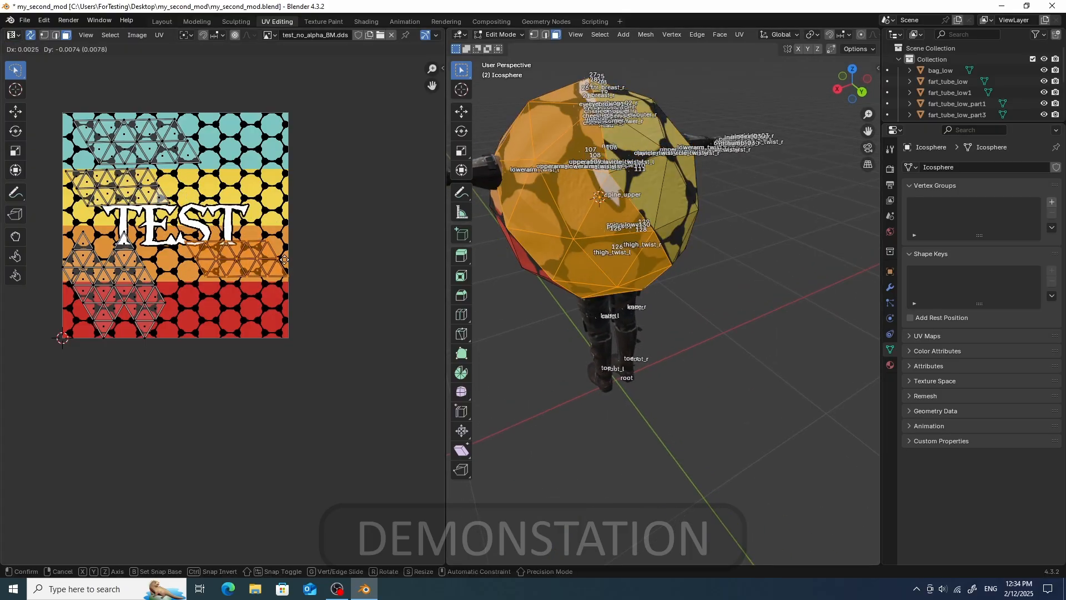
left_click(286, 269)
- Select the lower-left UV island, rotate it and move it into the red band on the right
middle_click_drag(555, 355, 627, 351)
scroll(628, 355, "down", 1)
scroll(224, 317, "down", 1)
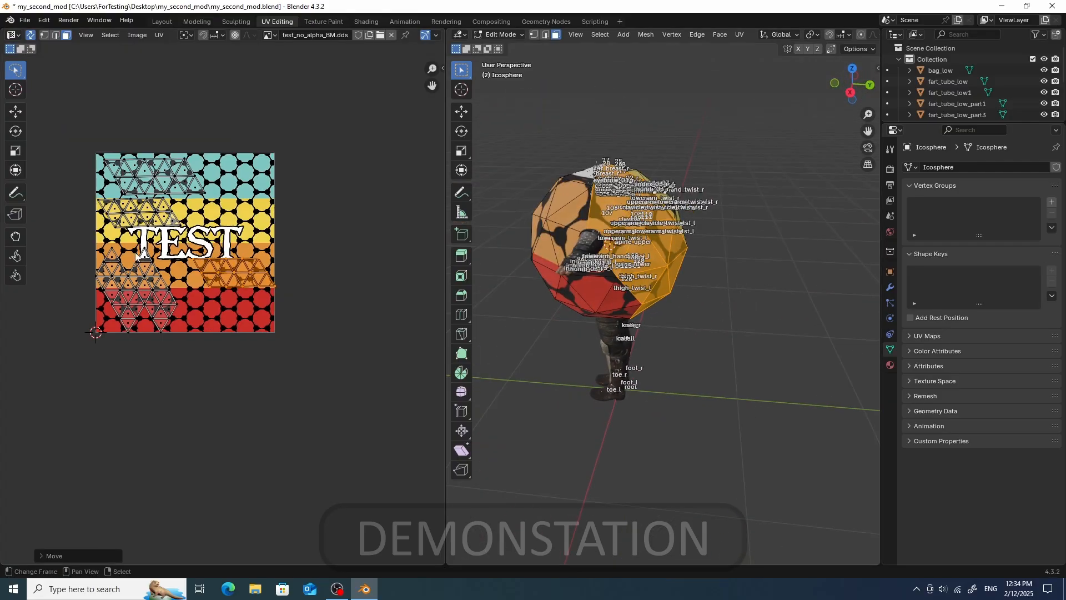
scroll(224, 315, "up", 2)
middle_click_drag(125, 234, 192, 224)
left_click_drag(154, 284, 217, 208)
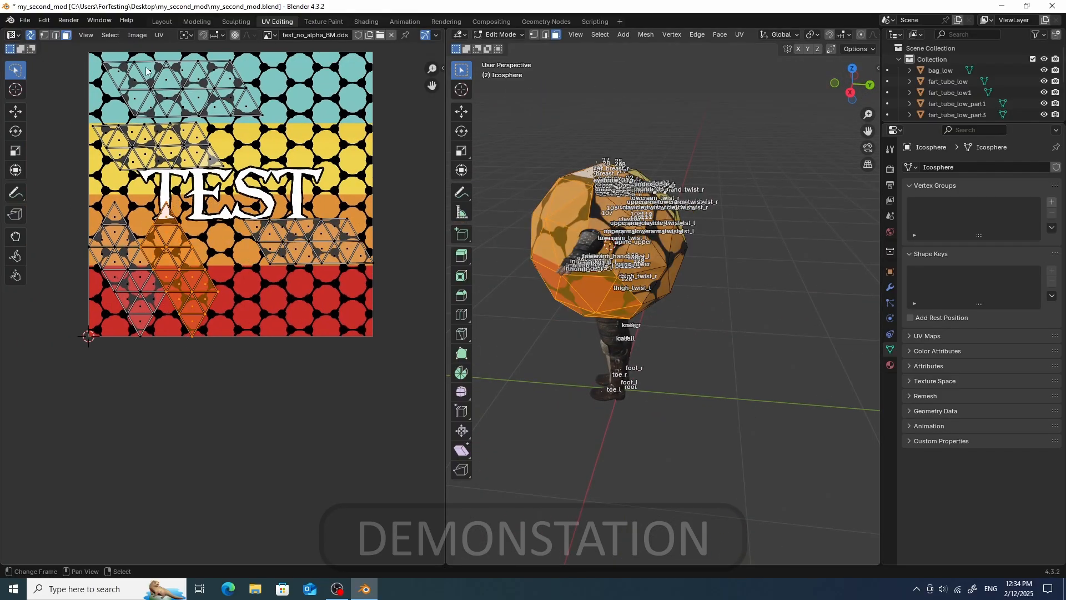
left_click(30, 35)
key("r")
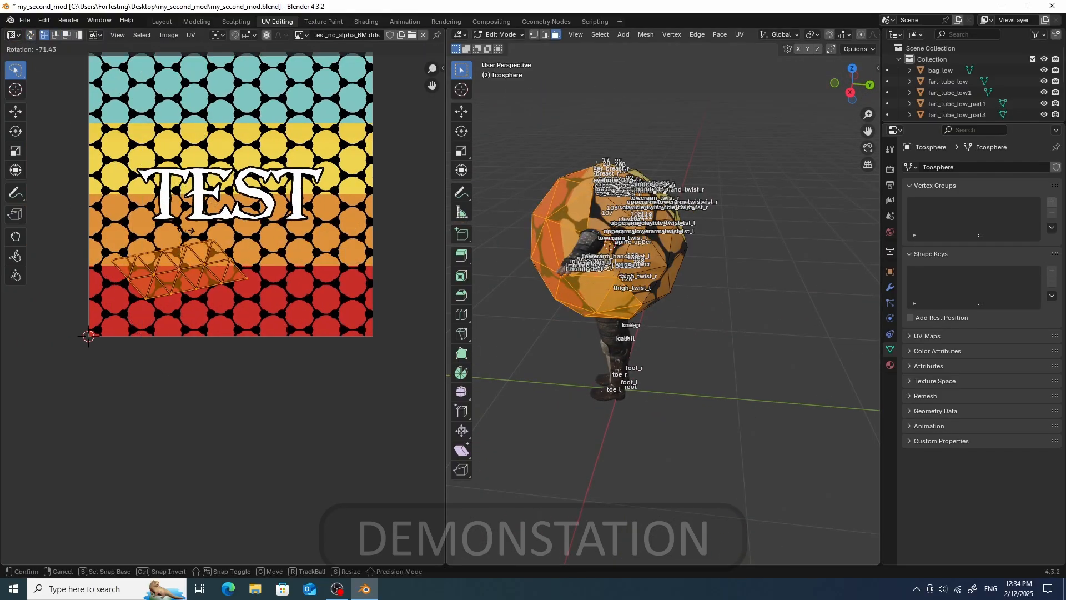
left_click(202, 236)
key("g")
left_click(322, 256)
- Select another UV island, rotate it and move it over the TEST lettering
mouse_move(630, 237)
middle_mouse_down()
mouse_move(656, 244)
mouse_move(640, 240)
middle_mouse_up()
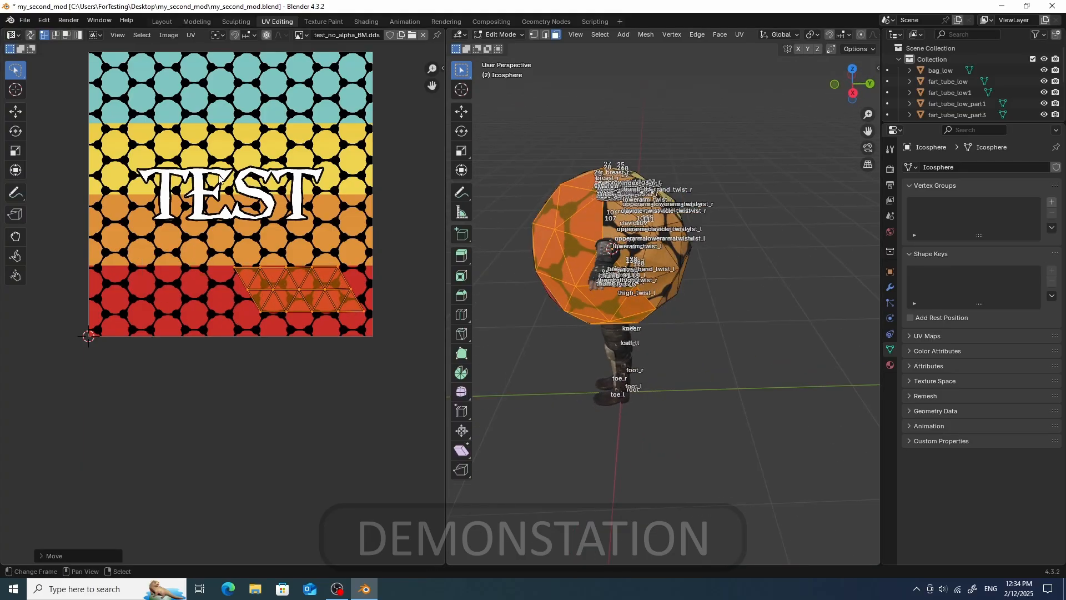
left_click(30, 34)
mouse_move(109, 196)
left_mouse_down()
mouse_move(178, 355)
mouse_move(143, 205)
left_mouse_up()
key("g")
key("r")
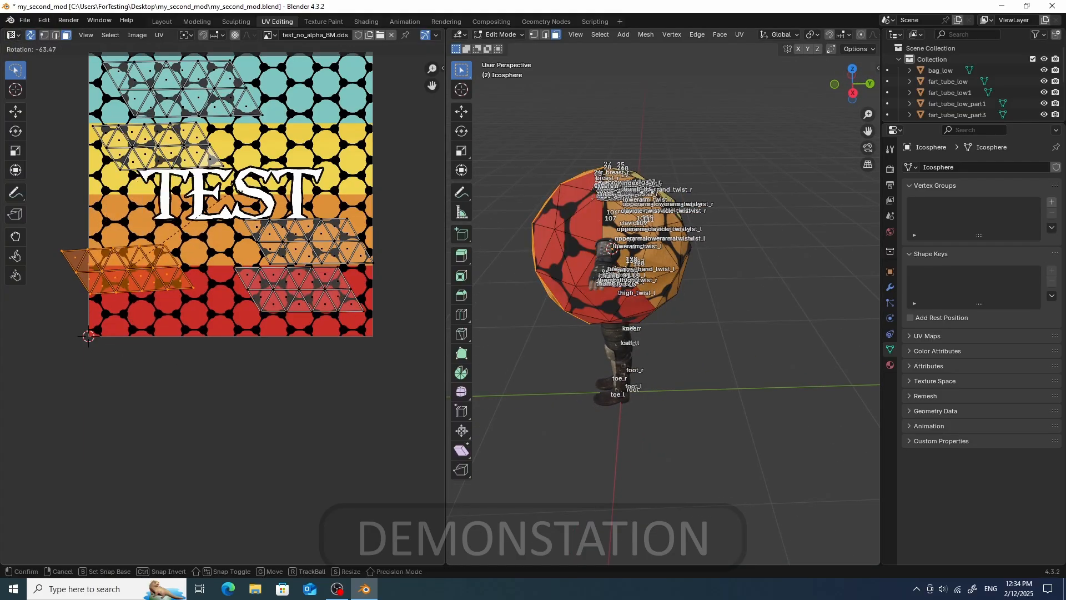
left_click(255, 210)
key("g")
left_click(346, 139)
key("r")
left_click(353, 148)
key("g")
right_click(358, 148)
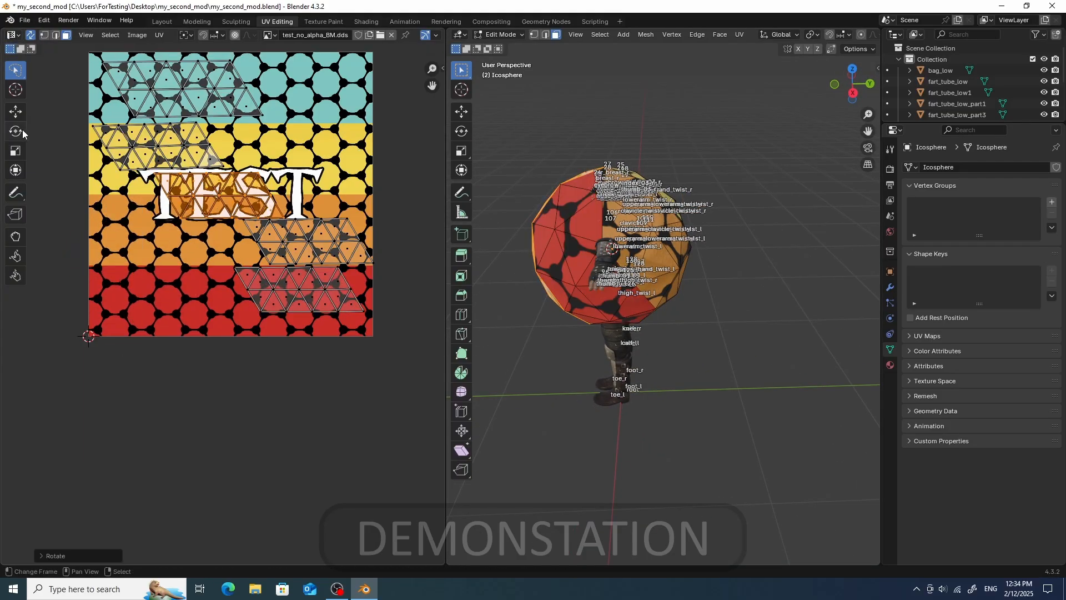
- Select a few UV faces over the lettering and move them slightly right
left_click_drag(267, 197, 313, 199)
key("g")
left_click(333, 214)
- Leave edit mode and add an Armature modifier to the icosphere using pl0000.mod as its object
middle_click_drag(484, 204, 607, 197)
key("Tab")
left_click(162, 21)
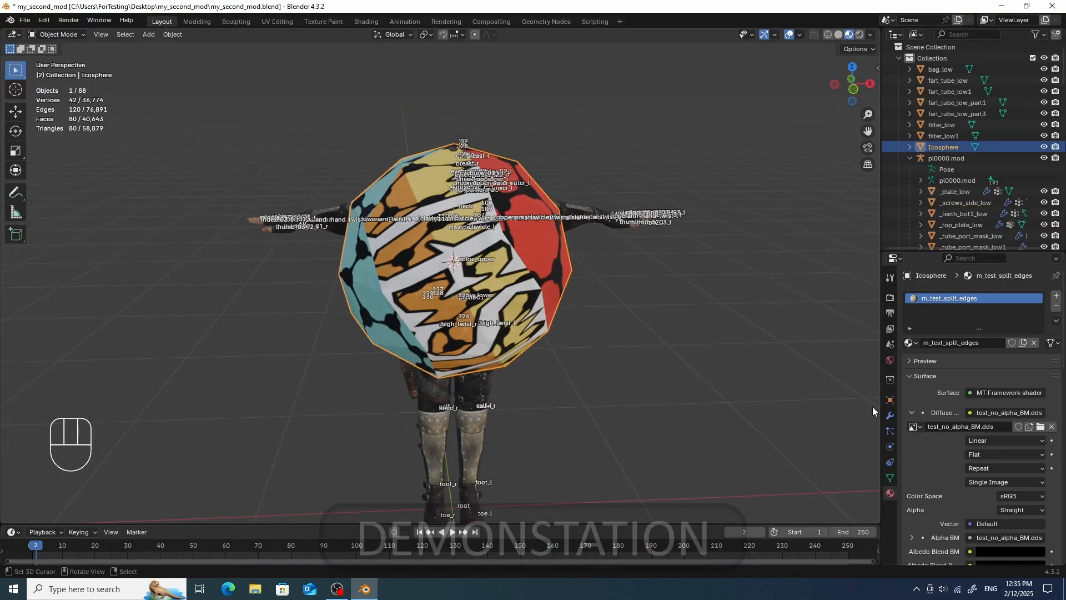
left_click(890, 400)
left_click(890, 415)
left_click(908, 297)
mouse_move(869, 343)
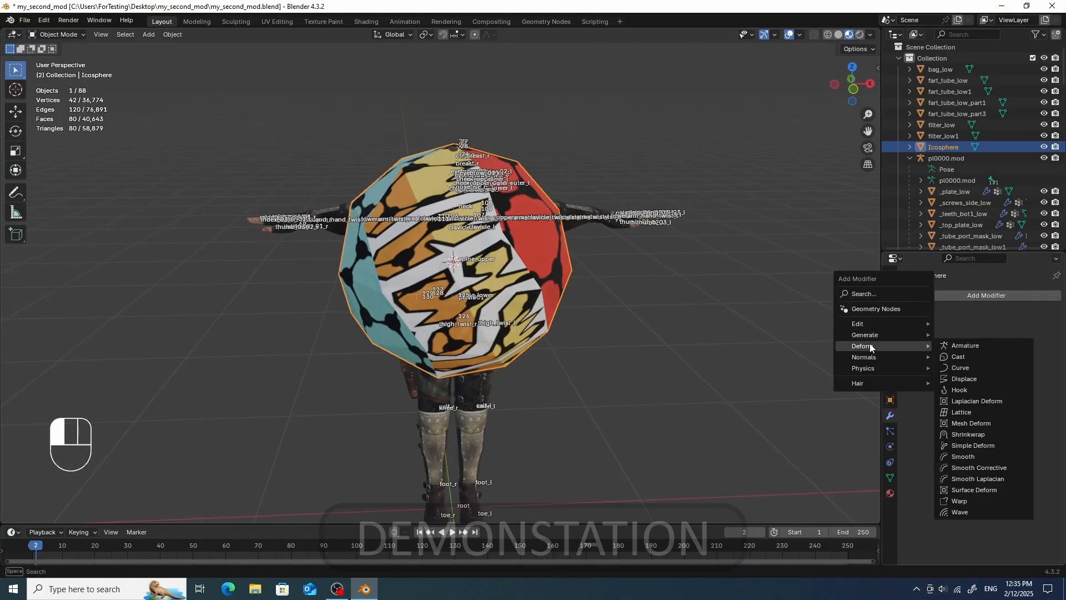
left_click(958, 345)
left_click(969, 332)
left_click(965, 346)
- Parent the icosphere to the pl0000.mod armature
middle_click_drag(722, 304, 552, 285)
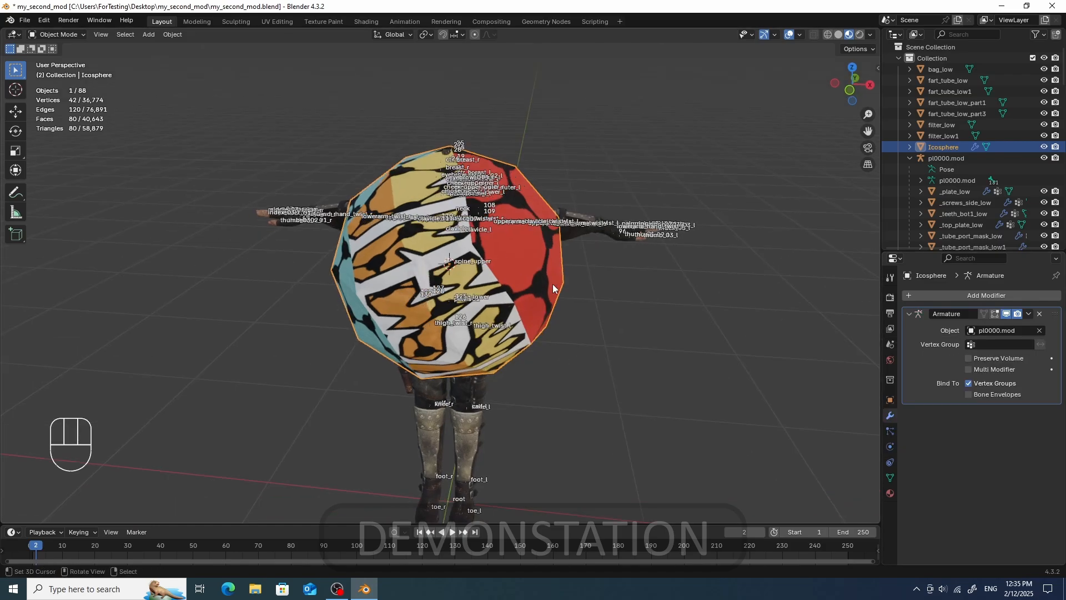
scroll(654, 236, "up", 2)
left_click(768, 208, "shift")
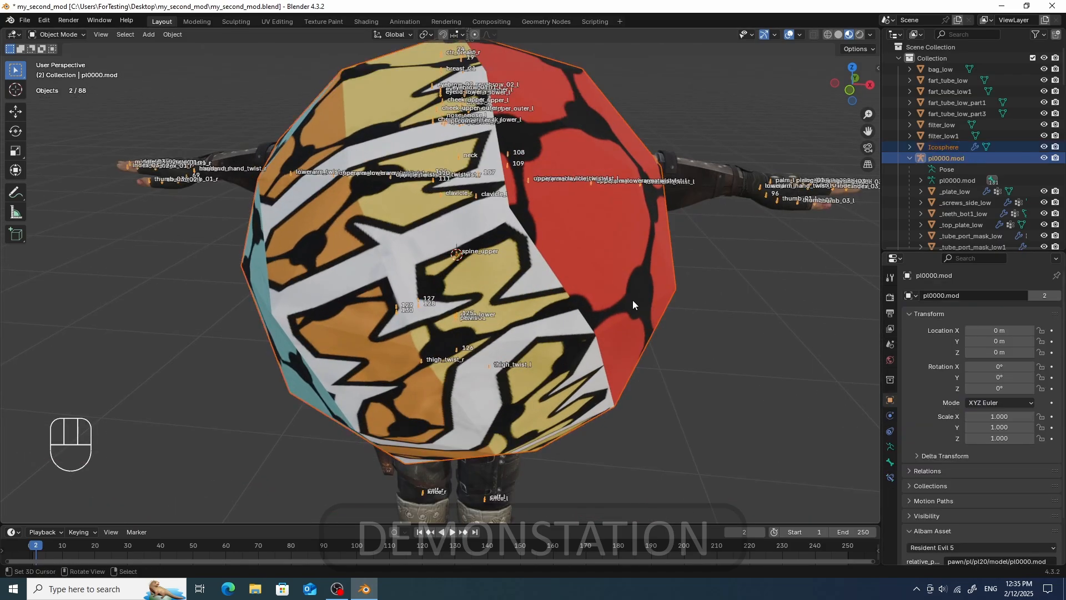
key("ctrl+p")
left_click(630, 306)
left_click(621, 277)
- Apply all transforms to the icosphere
key("ctrl+a")
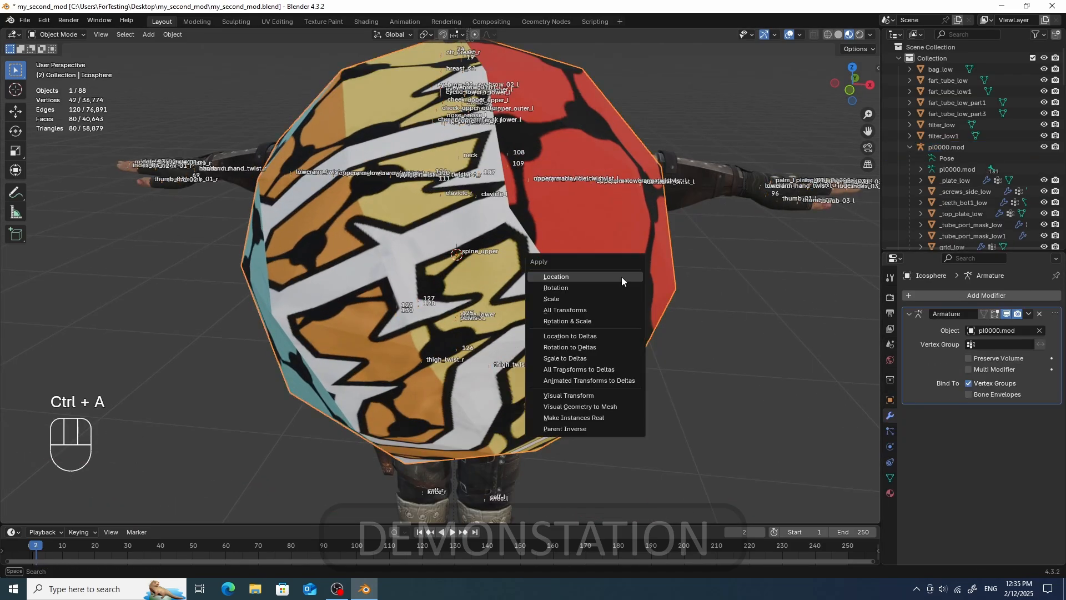
left_click(608, 307)
scroll(606, 305, "down", 5)
middle_click_drag(607, 305, 666, 333)
- Assign all of the icosphere's vertices to the spine_upper vertex group at weight 1.0
left_click(890, 478)
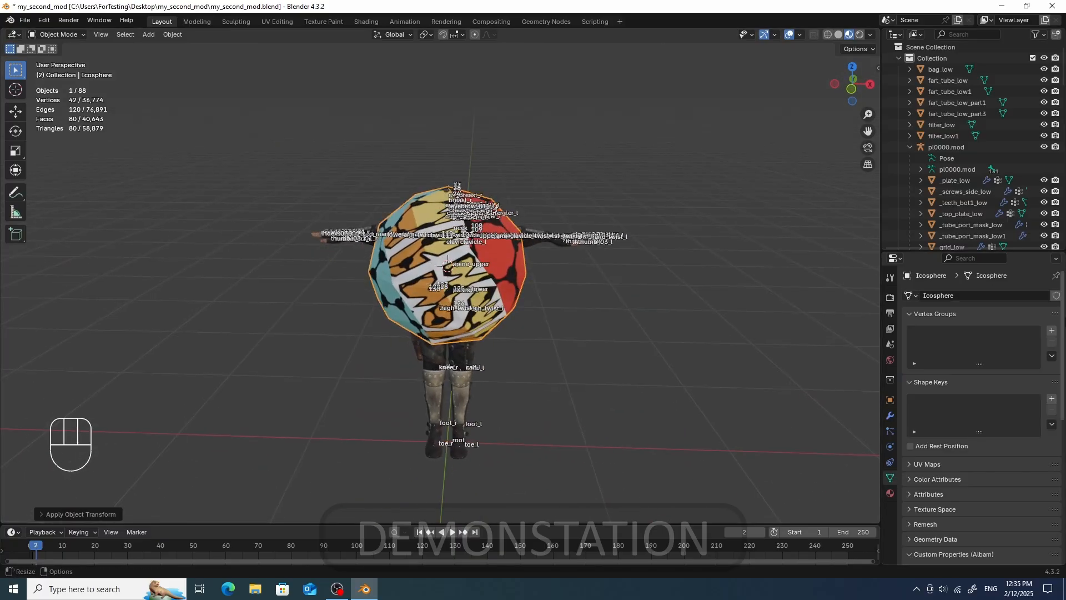
left_click(940, 333)
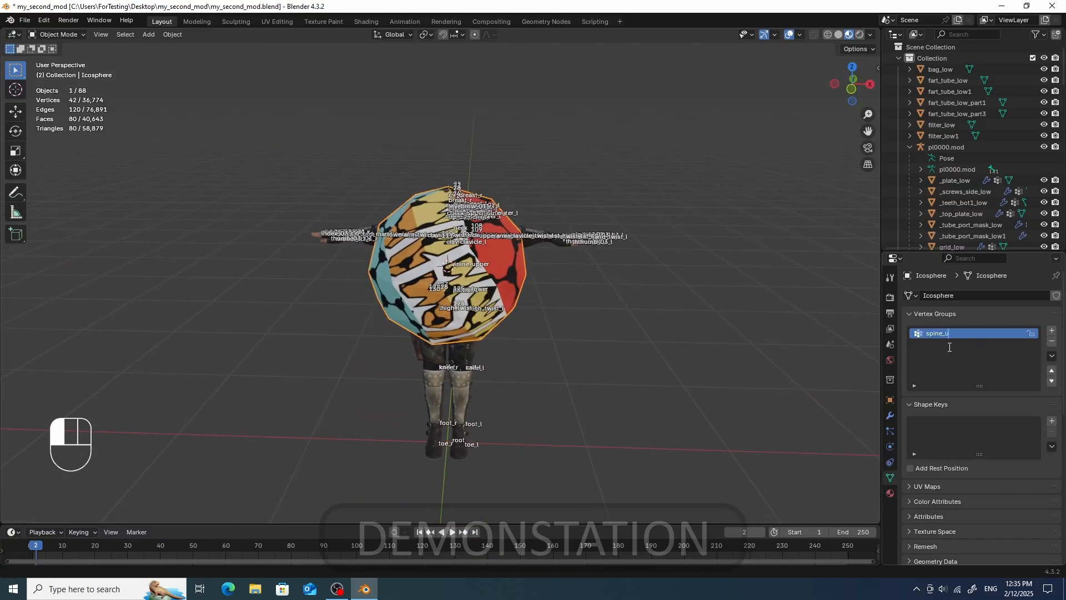
key("Tab")
left_click(485, 248)
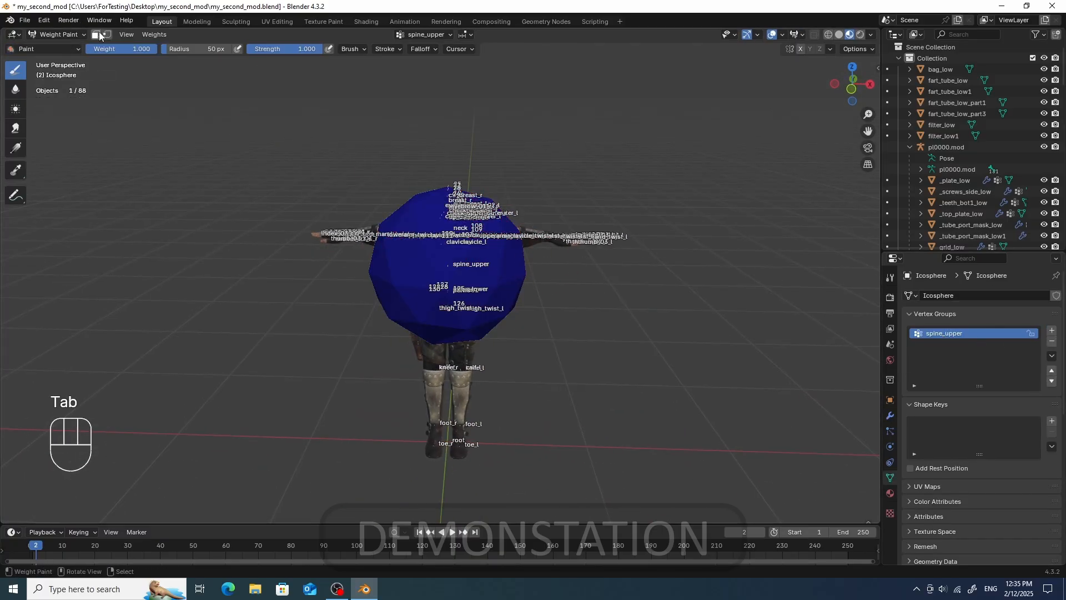
left_click(107, 34)
left_click(151, 35)
left_click(168, 51)
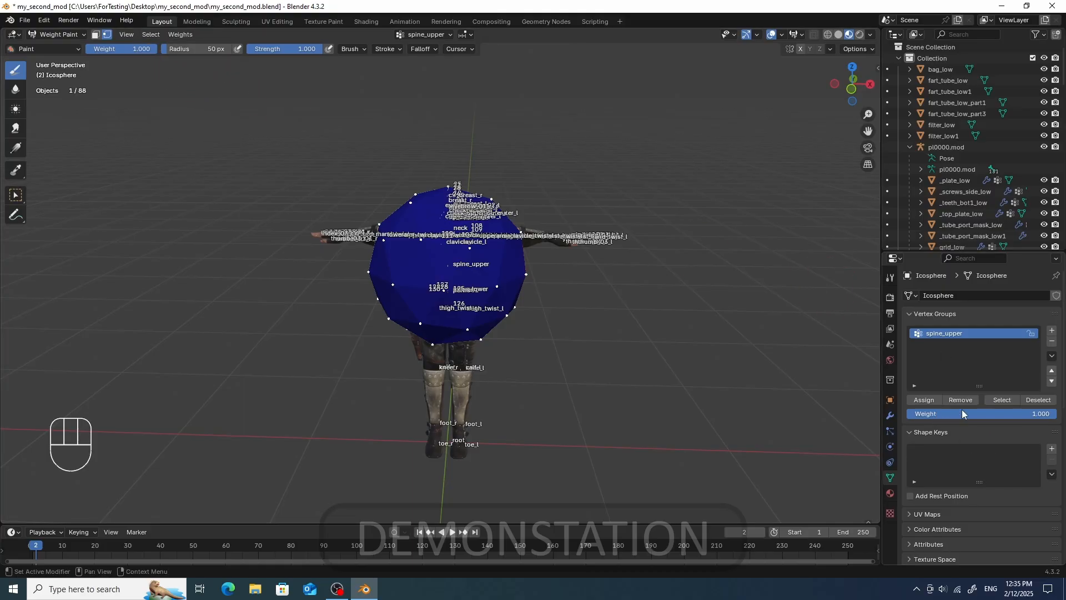
left_click(925, 401)
- Try to export pl0000.mod from the Albam sidebar
key("Tab")
left_click(533, 317)
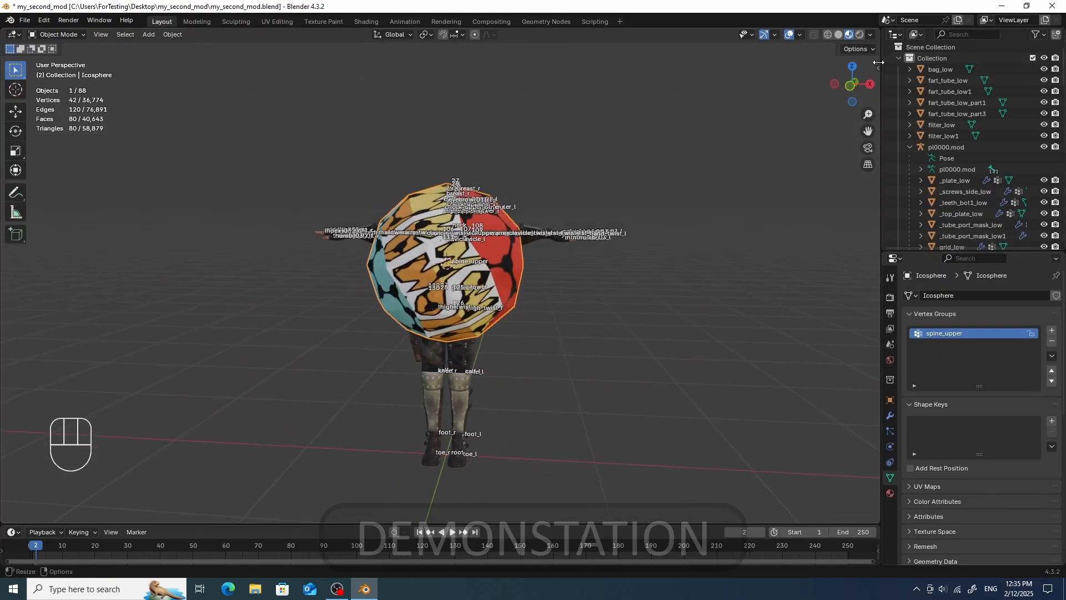
key("n")
left_click(686, 364)
left_click(768, 300)
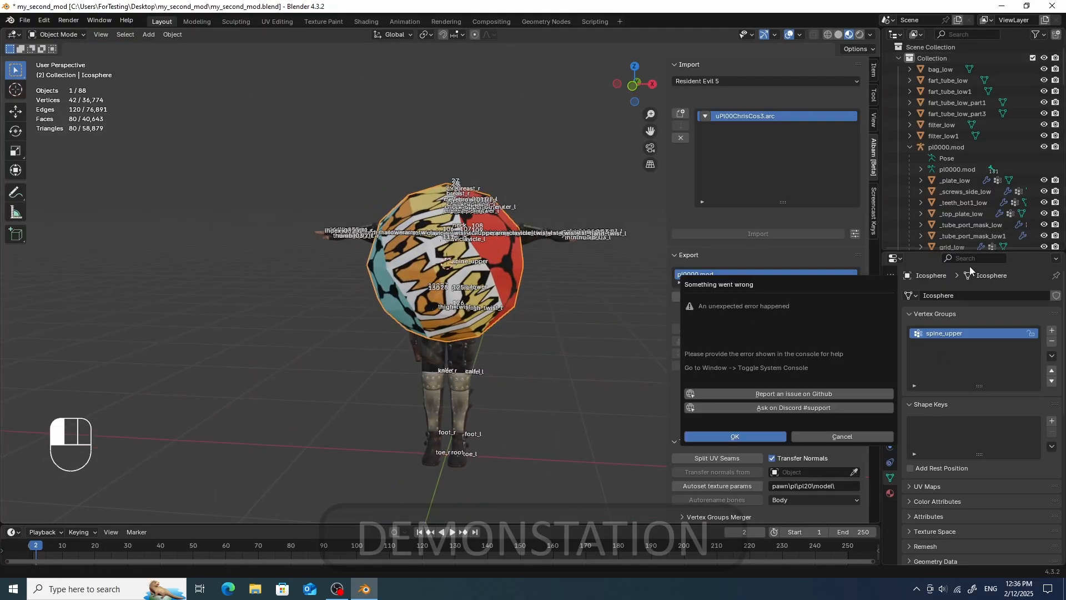
- Open the system console to read the export error
left_click(369, 589)
left_click(369, 591)
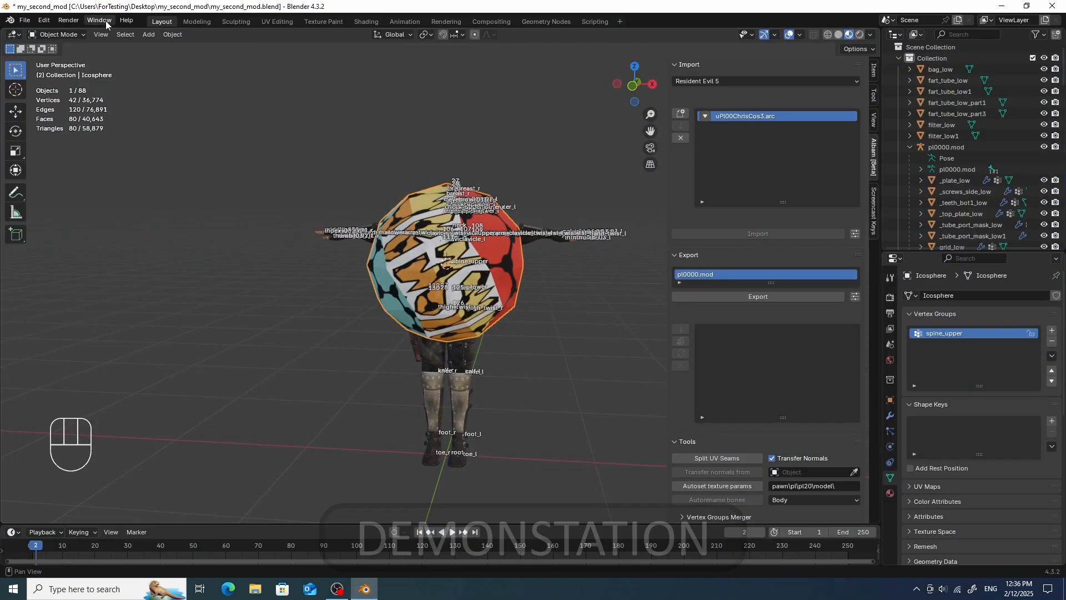
left_click(172, 34)
left_click(100, 20)
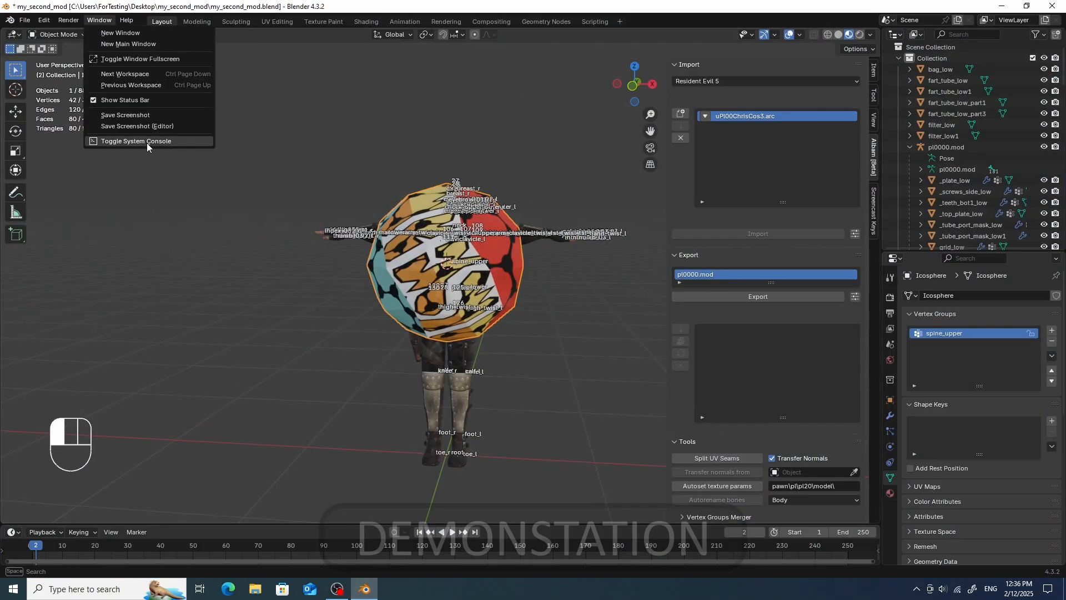
left_click(147, 144)
left_click(592, 127)
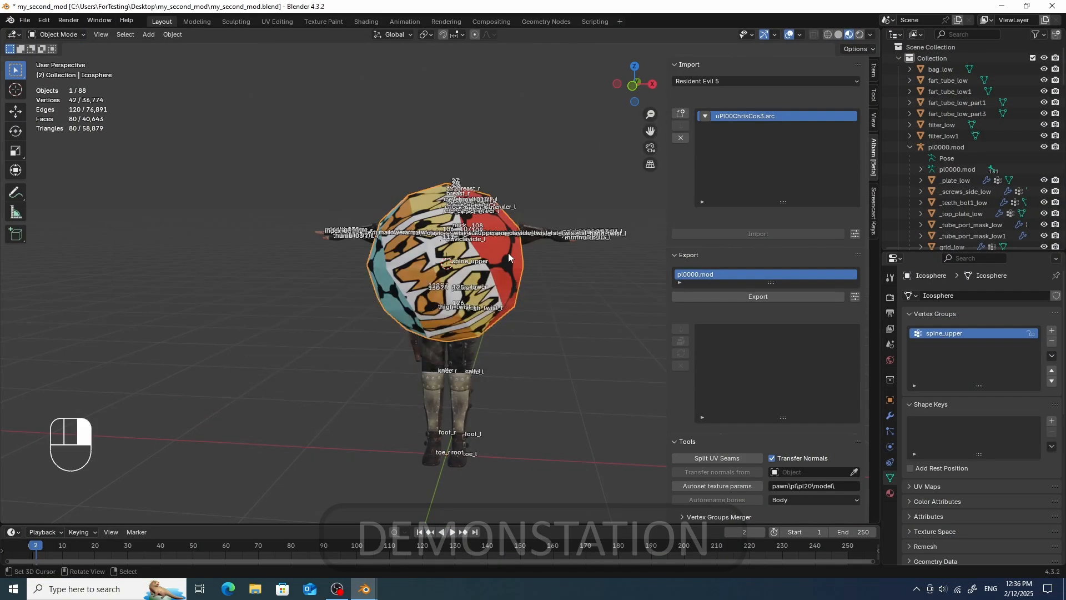
- Set the diffuse texture's Albam relative path to pl\pl20\model\t_test_split.tex
left_click(366, 22)
left_click(587, 379)
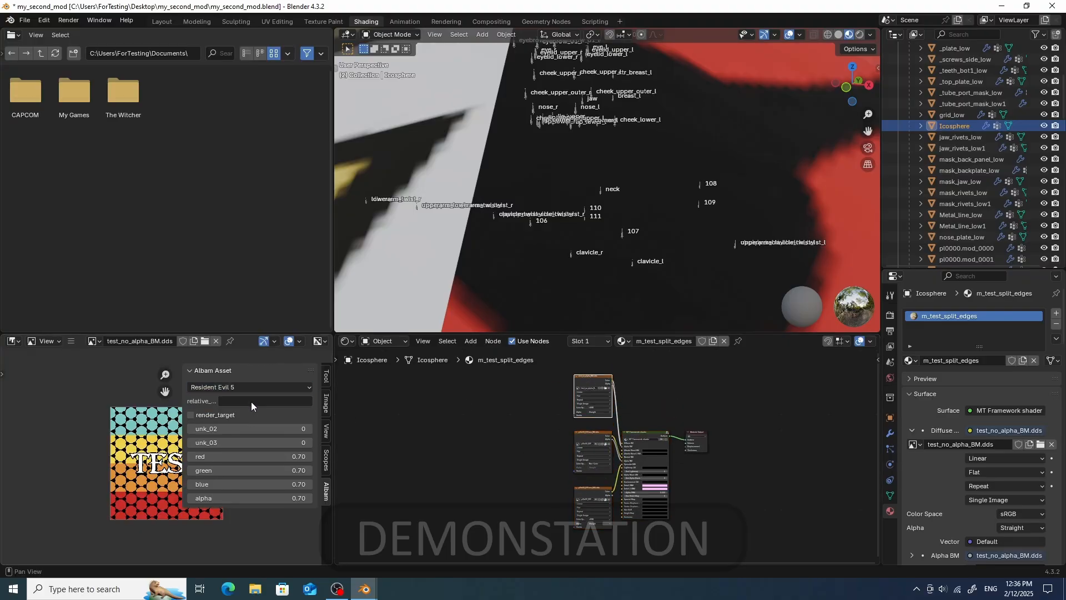
left_click(590, 435)
left_click(591, 389)
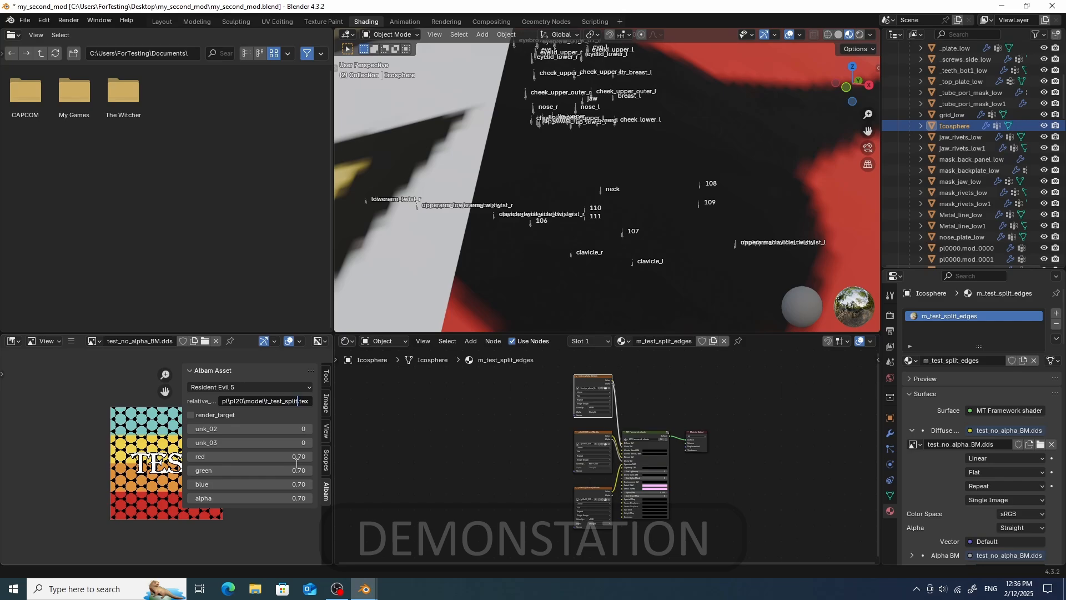
- Export pl0000.mod, updating the uPl00ChrisCos3.arc archive
left_click(161, 22)
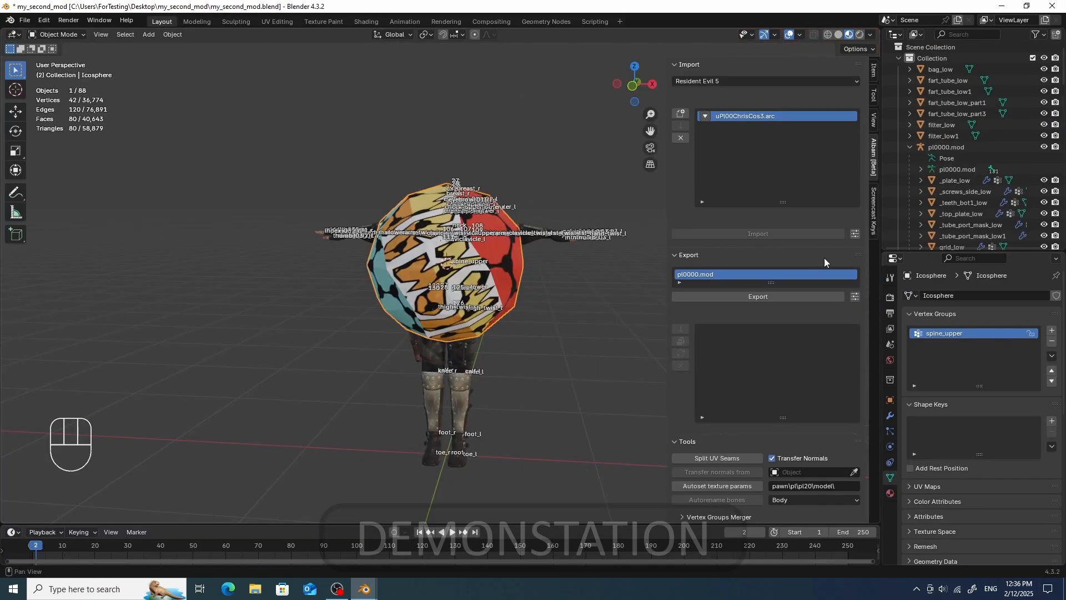
left_click(766, 297)
left_click(683, 354)
scroll(305, 418, "down", 1)
left_click(304, 419)
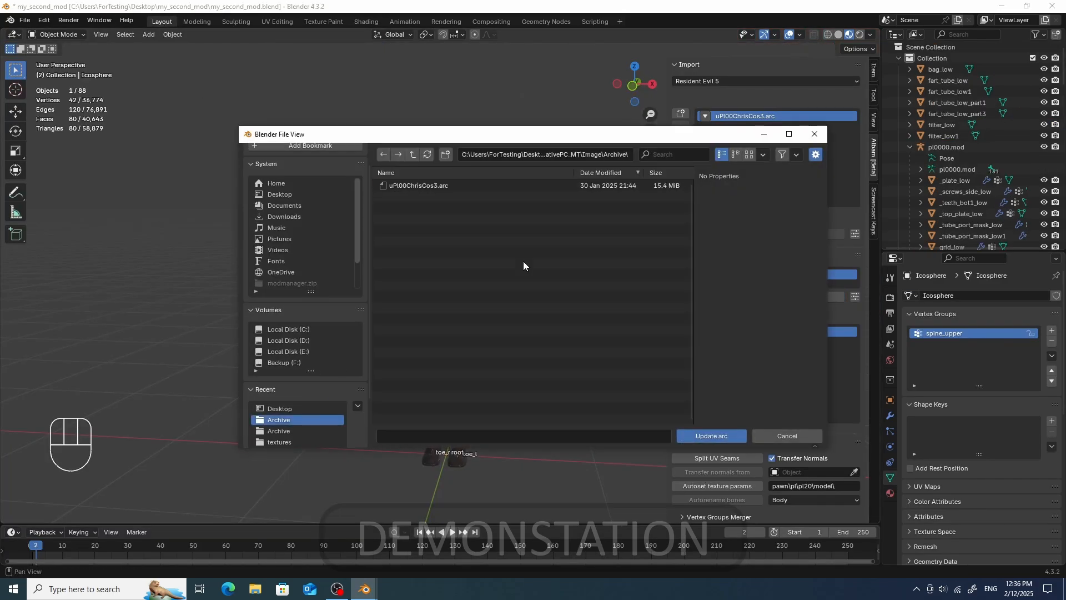
double_click(455, 185)
- Open Fluffy Mod Manager and toggle the Chris mod to reinstall it
left_click(1002, 6)
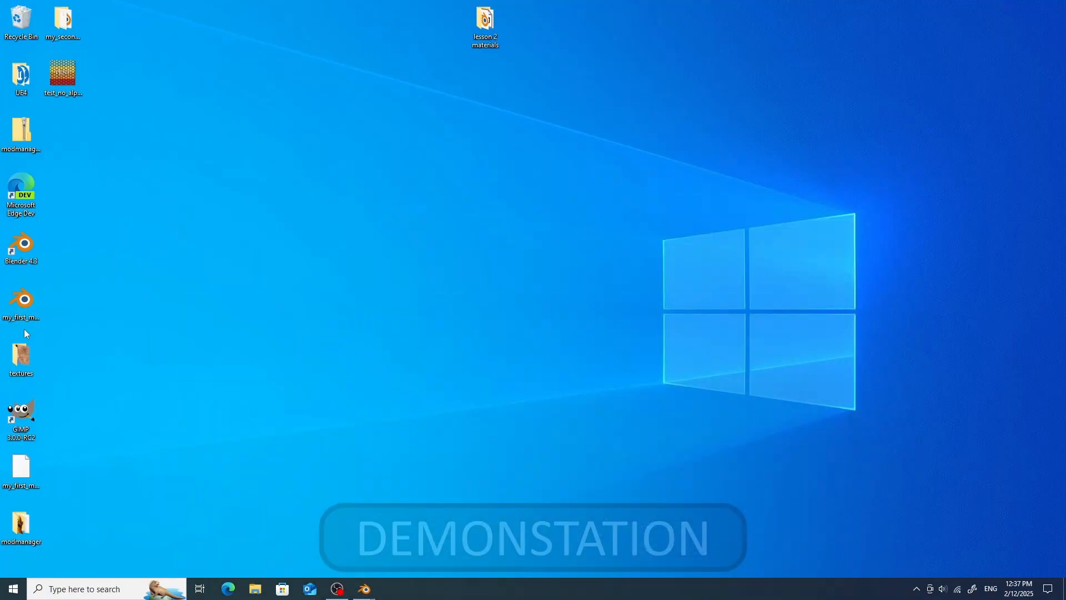
double_click(21, 525)
double_click(567, 205)
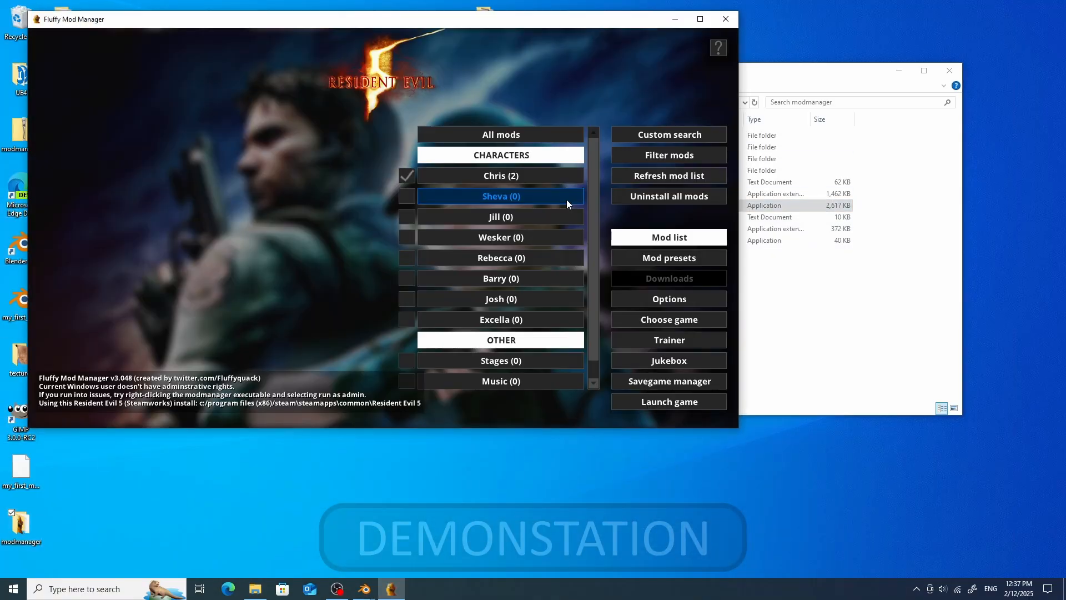
left_click(500, 176)
left_click(399, 176)
left_click(399, 196)
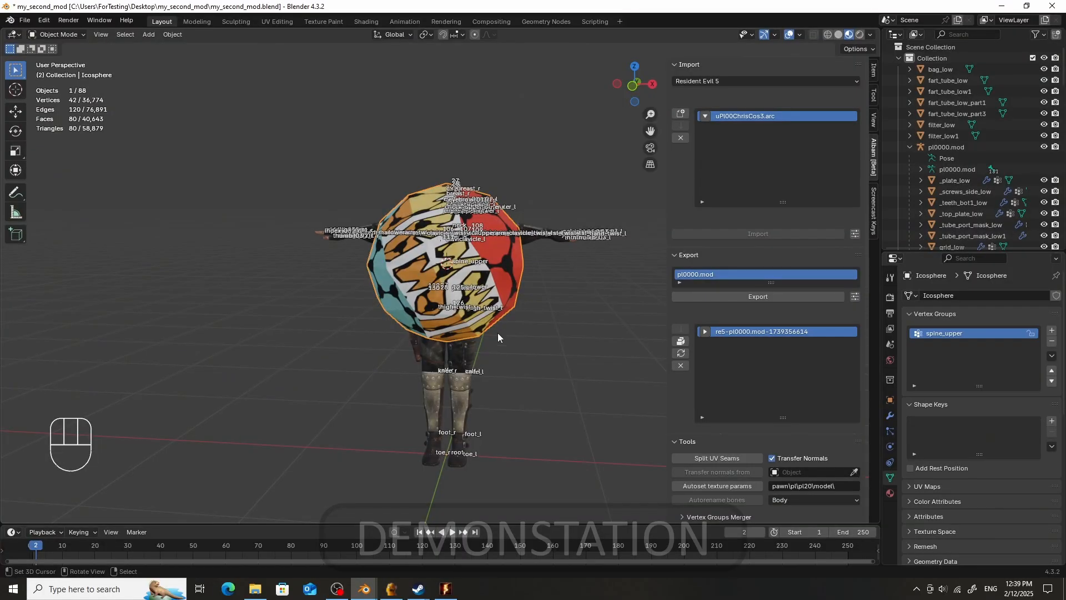
- Split the icosphere's UV seams with the Albam tools
right_click(561, 315)
right_click(517, 272)
middle_click_drag(537, 309, 580, 333)
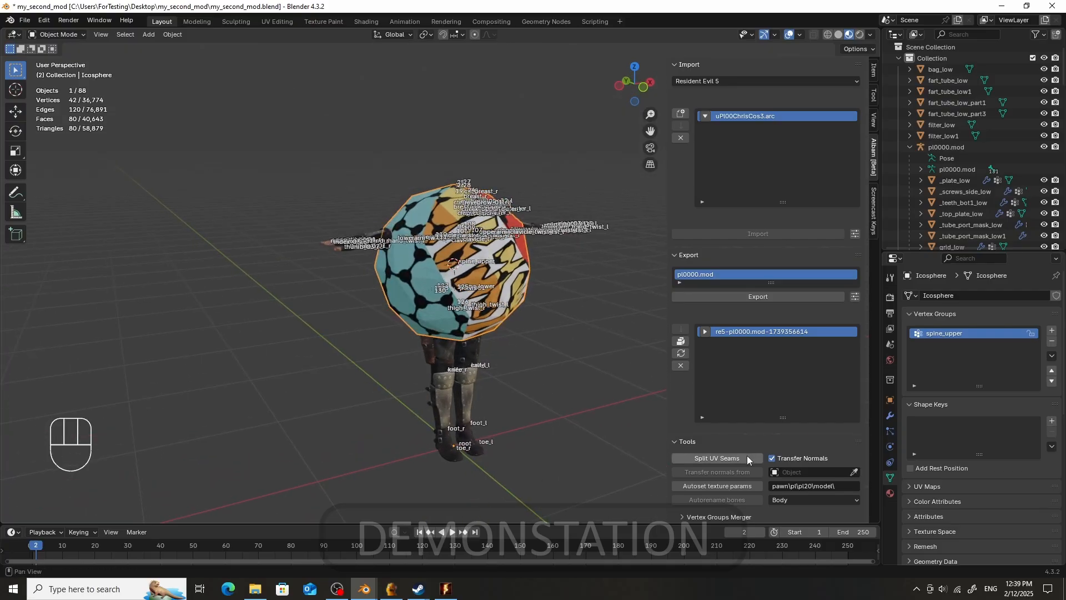
left_click(716, 457)
scroll(398, 279, "up", 5)
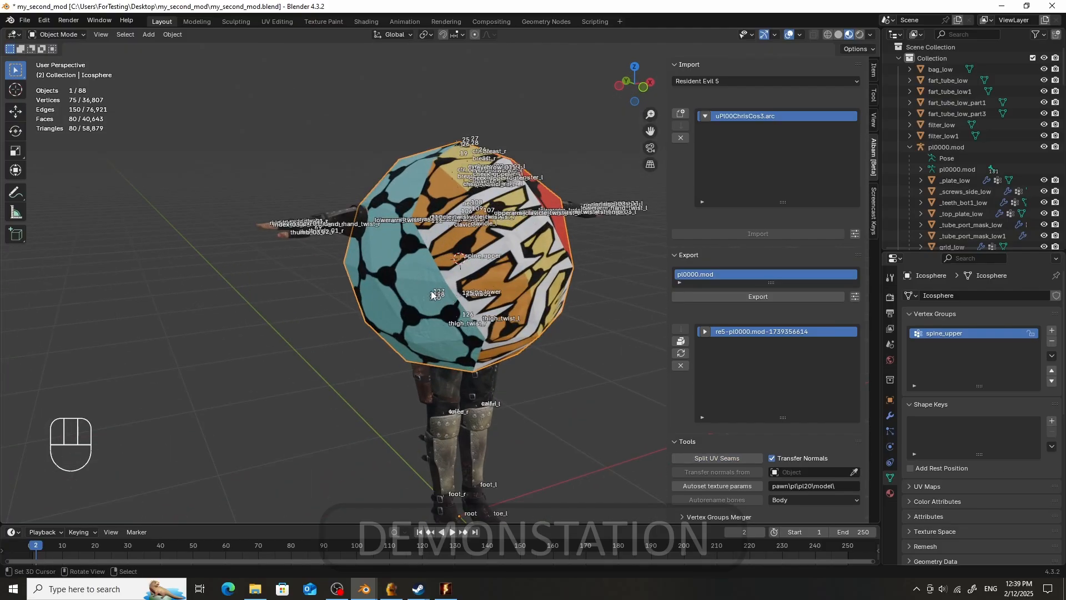
- Inspect the split seams in edit mode by grabbing vertex groups and cancelling the moves
key("Tab")
left_click(470, 280)
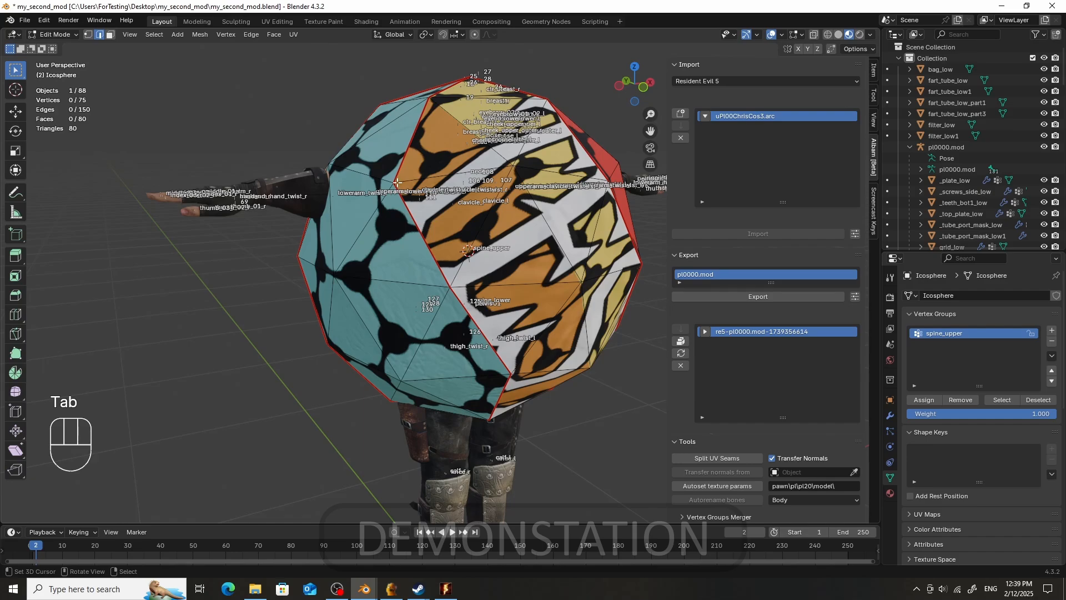
middle_click_drag(436, 201, 442, 215)
key("g")
right_click(478, 231)
middle_click_drag(372, 218, 448, 230)
key("g")
right_click(512, 263)
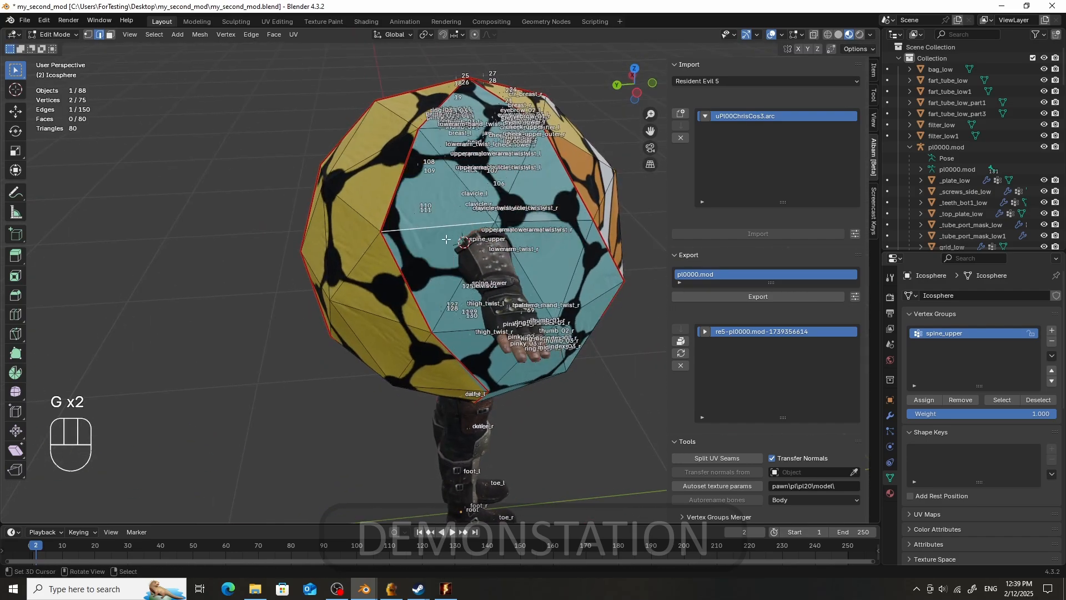
middle_click_drag(358, 232, 439, 225)
right_click(356, 191)
key("g")
right_click(463, 200)
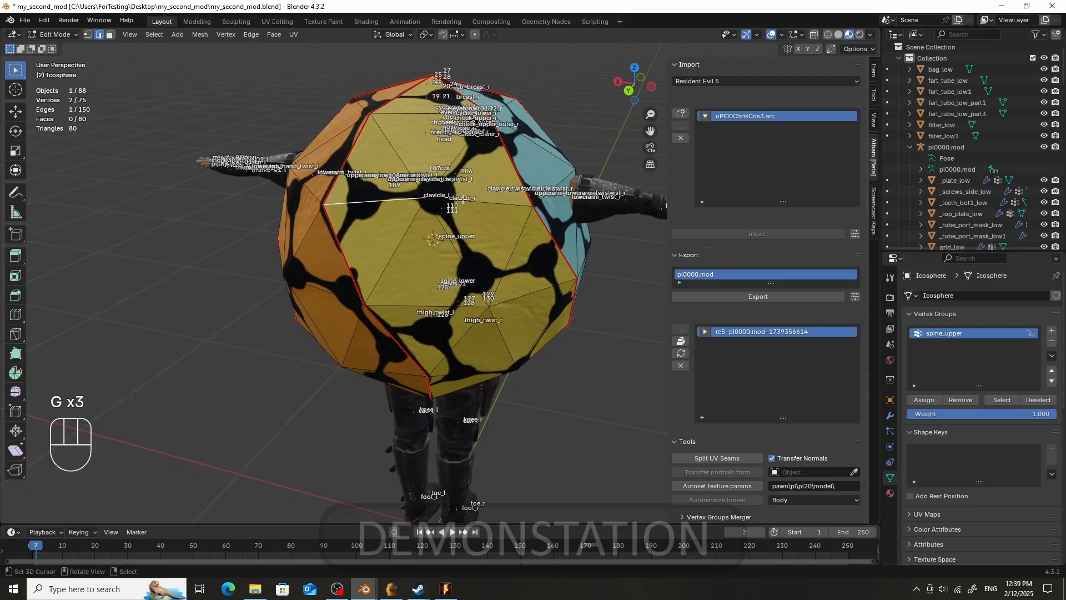
- Leave edit mode, clear the previous export entry and export pl0000.mod again
key("Tab")
left_click(322, 215)
scroll(538, 382, "down", 1)
middle_click_drag(538, 380, 579, 380)
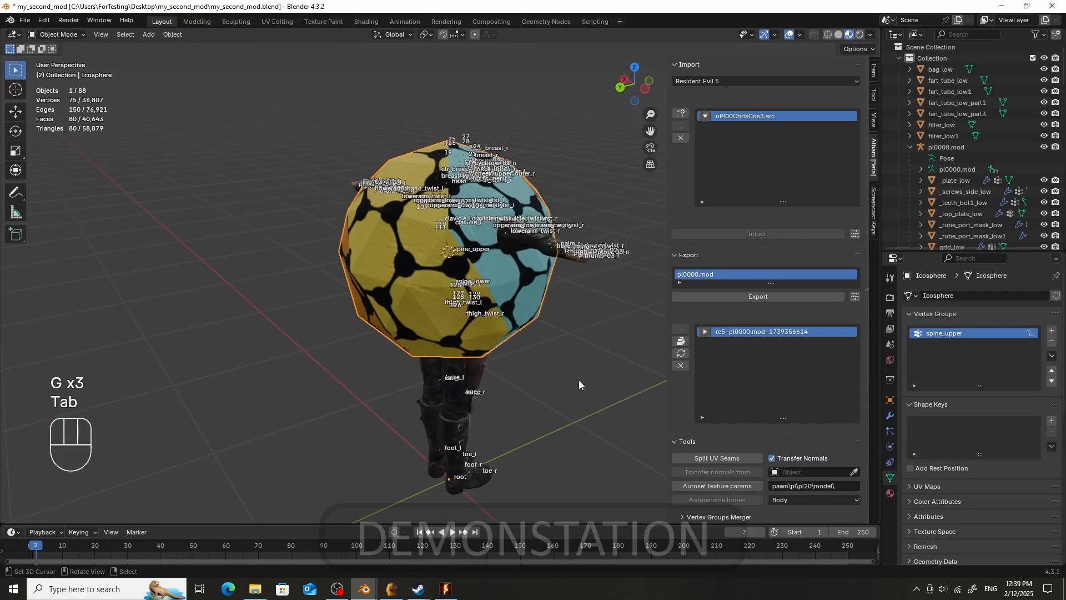
left_click(682, 369)
left_click(761, 298)
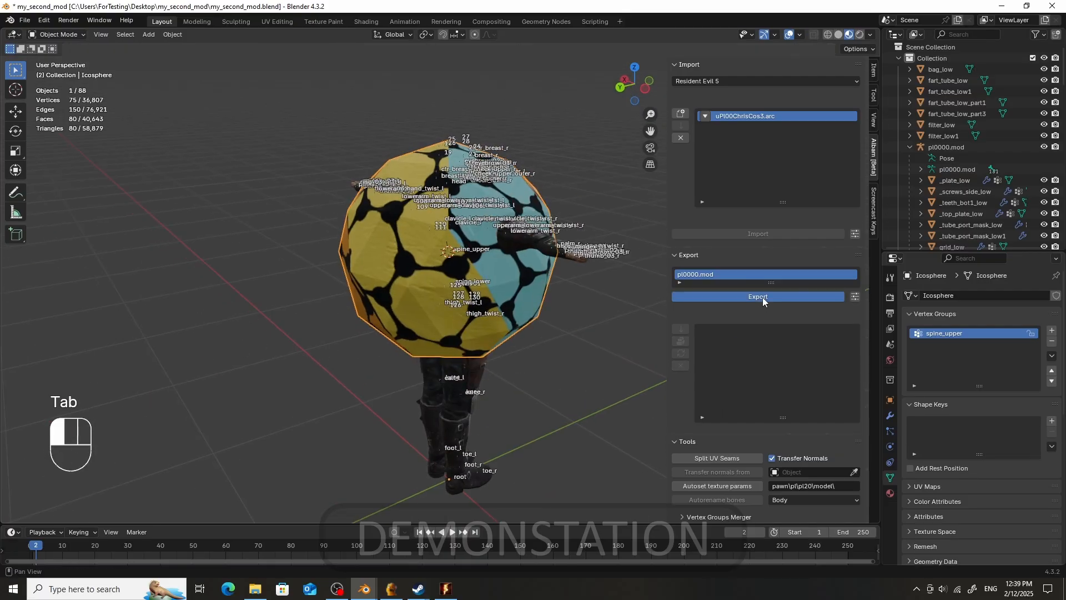
- Update the uPl00ChrisCos3.arc archive in the game's Archive folder with the exported model
left_click(684, 355)
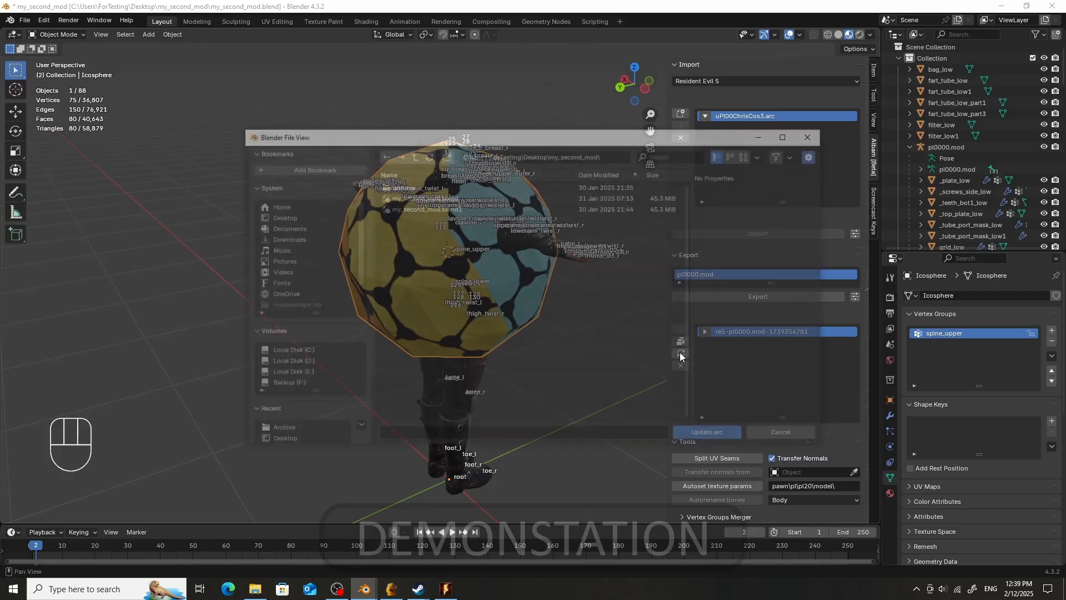
scroll(285, 437, "down", 2)
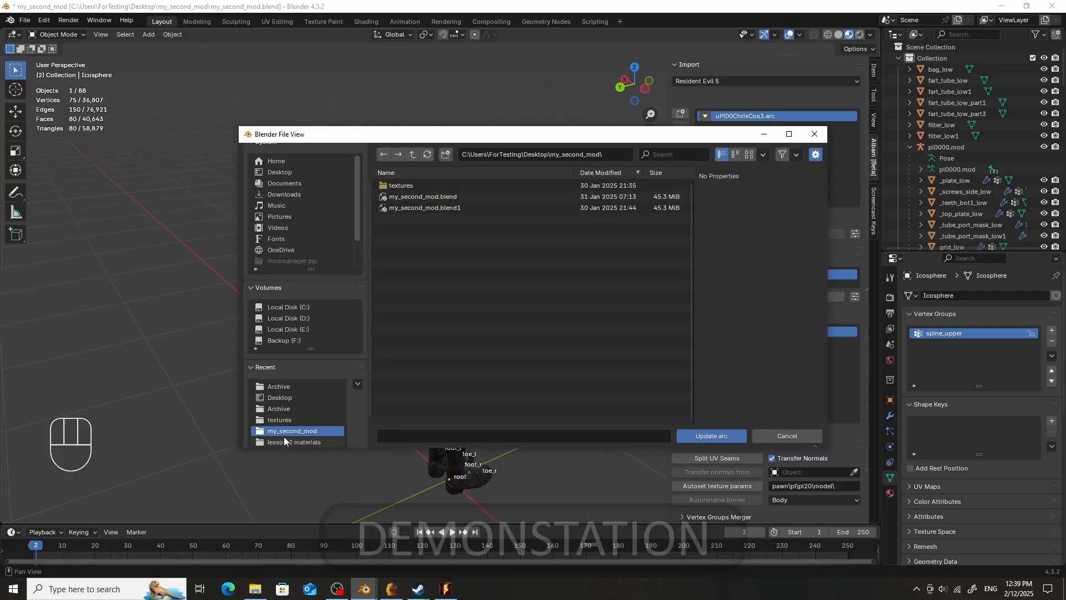
left_click(296, 405)
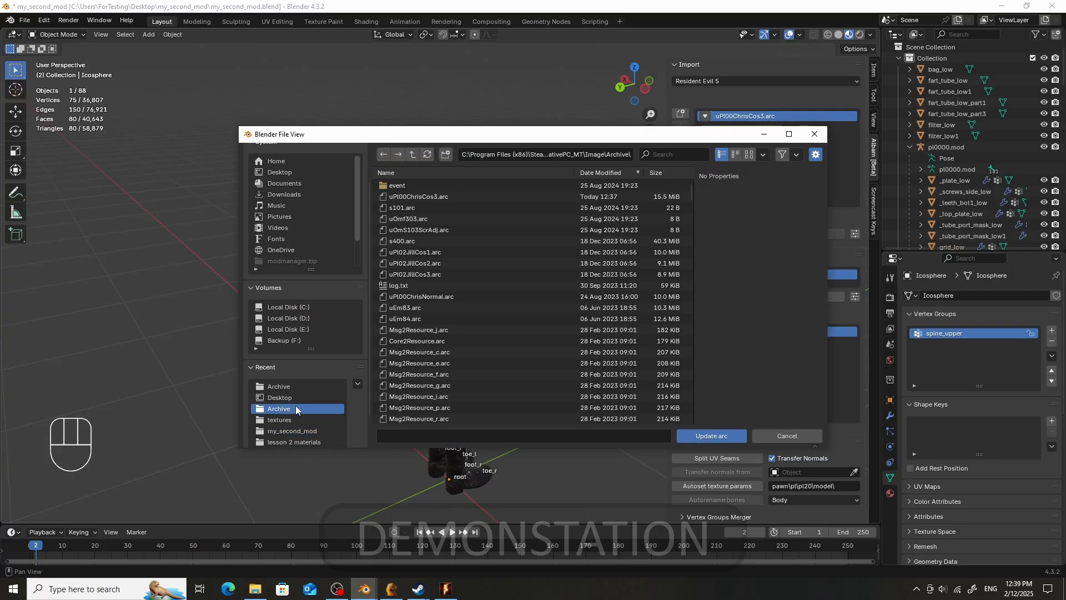
double_click(445, 196)
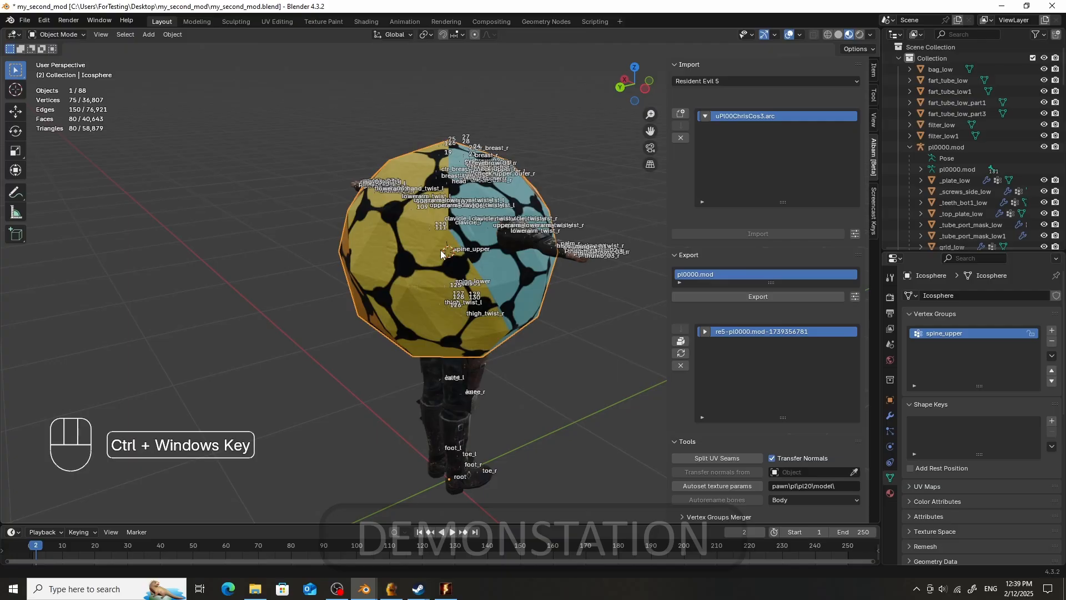
- Switch to Resident Evil 5 and quit the current game session, overwriting equipment and status
left_click(450, 592)
key("Escape")
key("Escape")
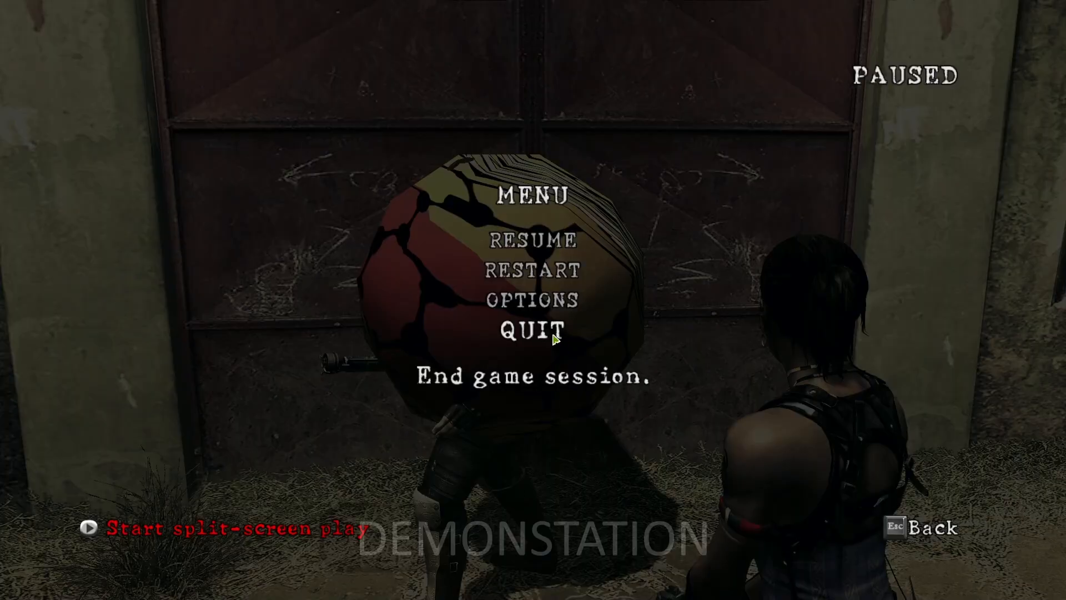
left_click(553, 337)
left_click(468, 341)
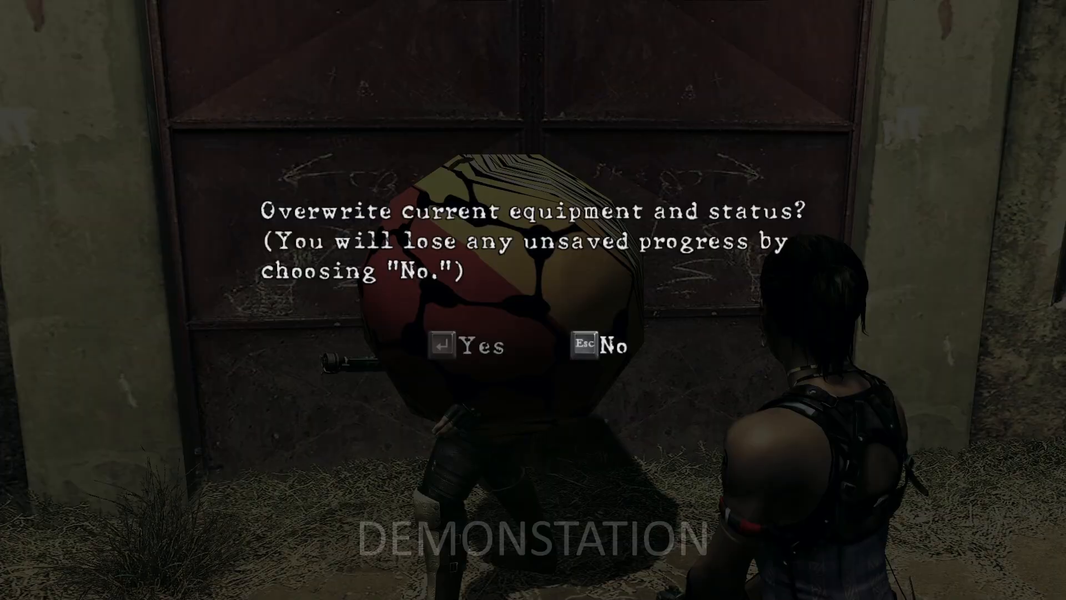
key("Return")
key("Return")
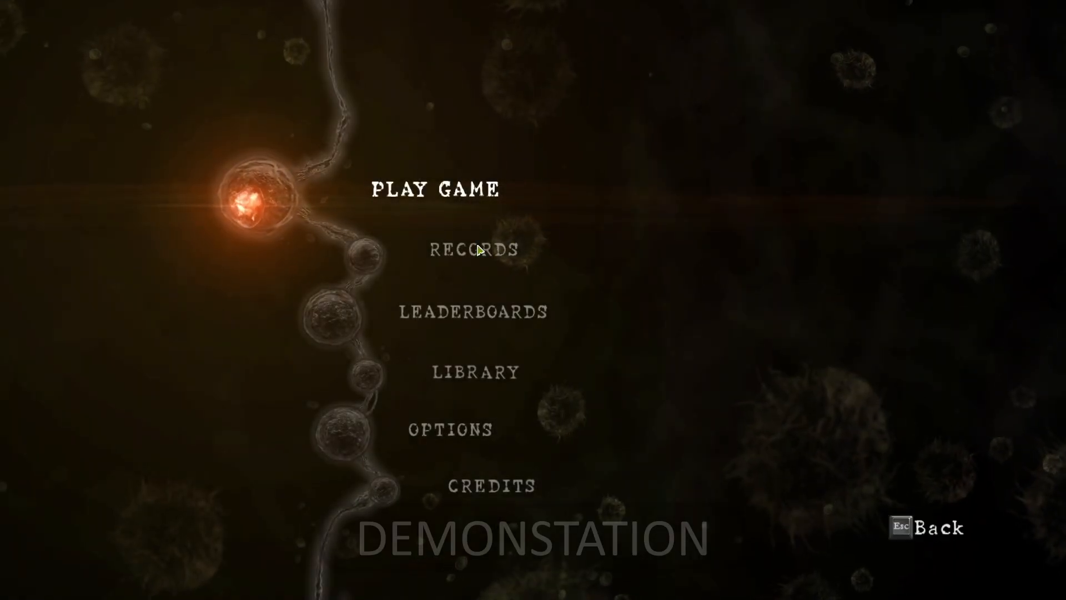
- Continue the game with network selection set to Local to view the icosphere on Chris
left_click(446, 193)
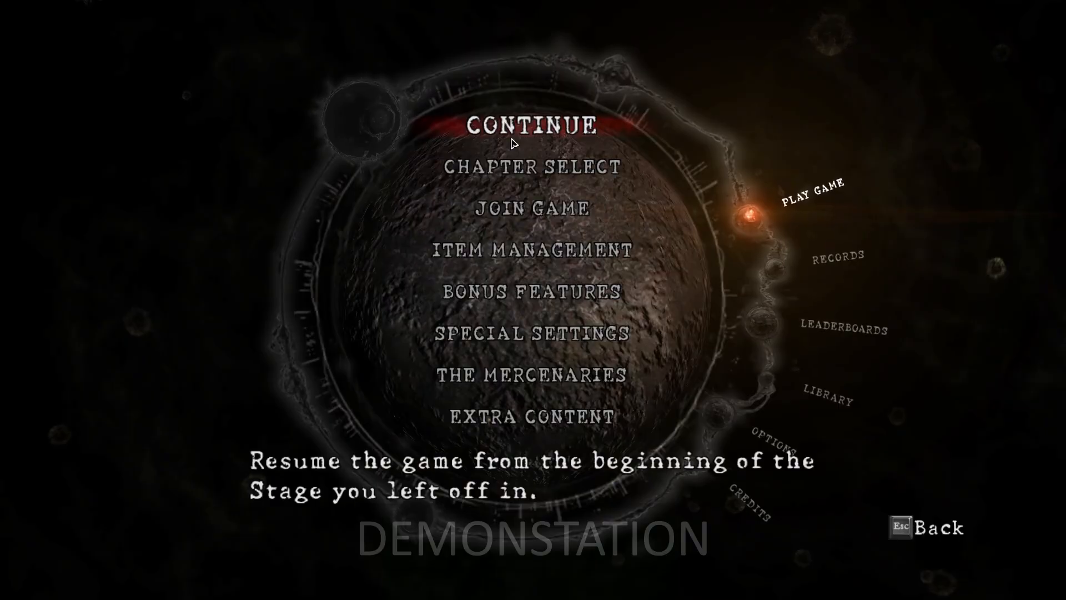
left_click(510, 127)
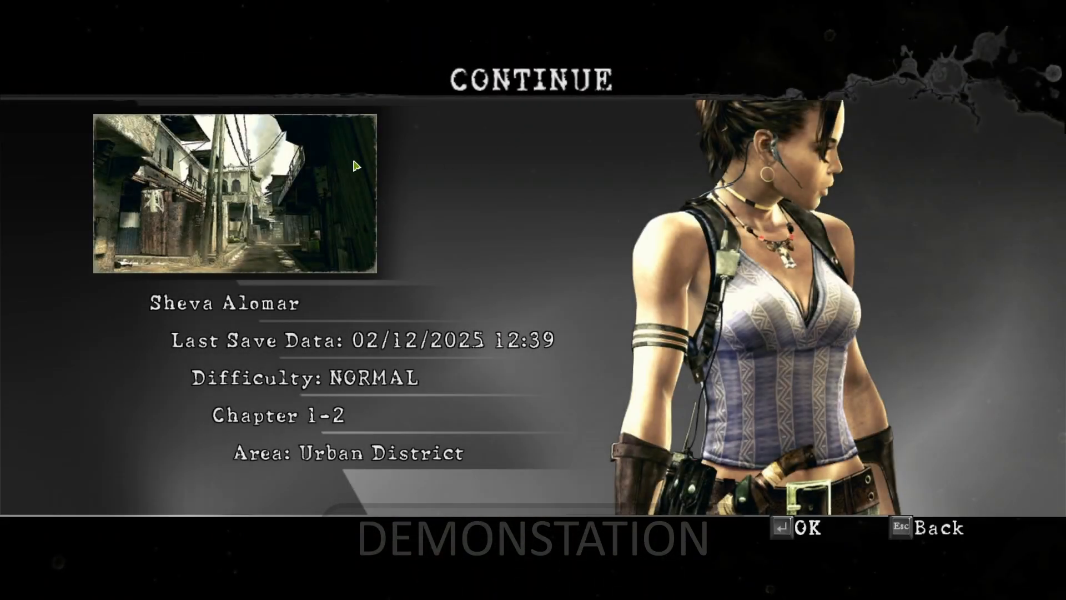
left_click(344, 167)
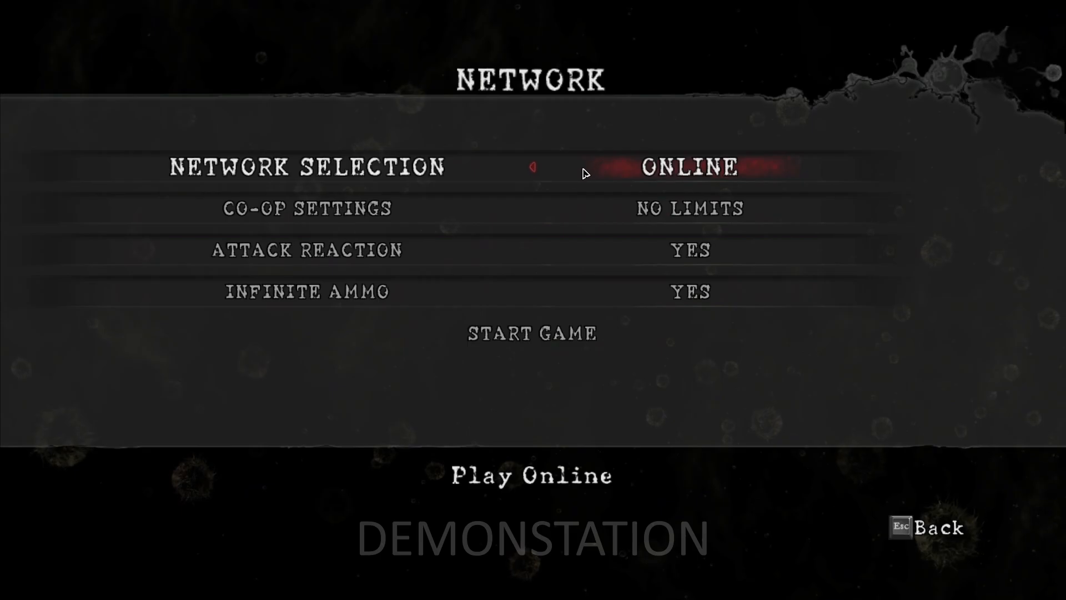
left_click(542, 169)
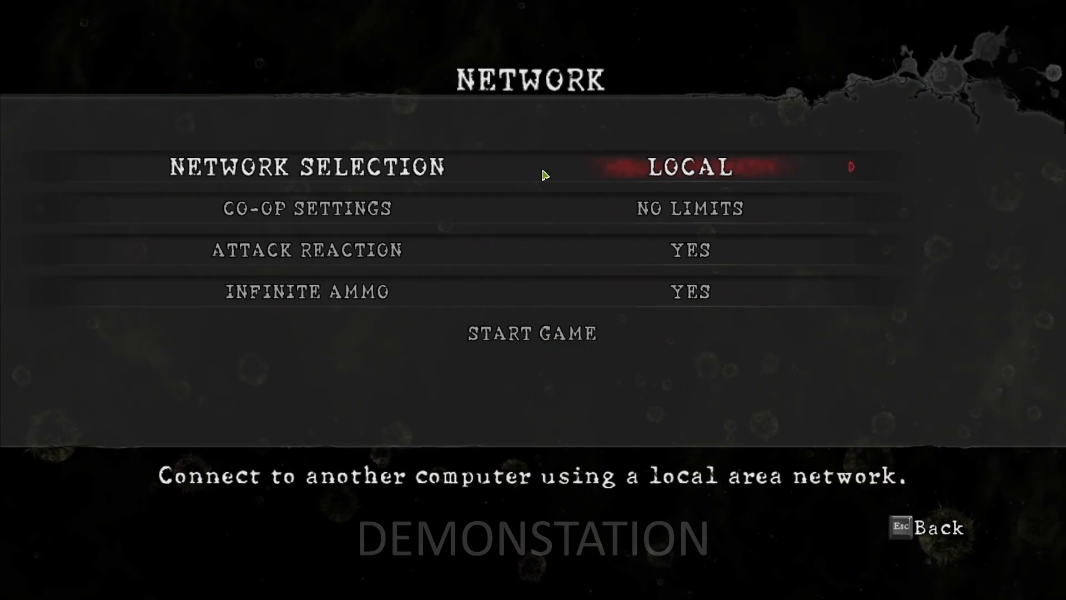
left_click(544, 334)
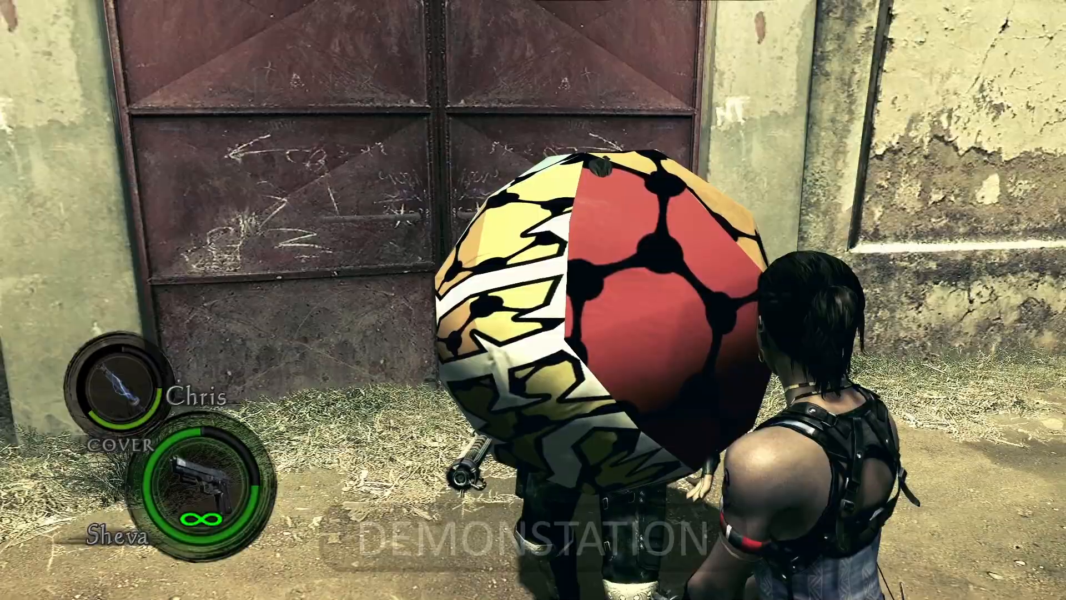
key("Escape")
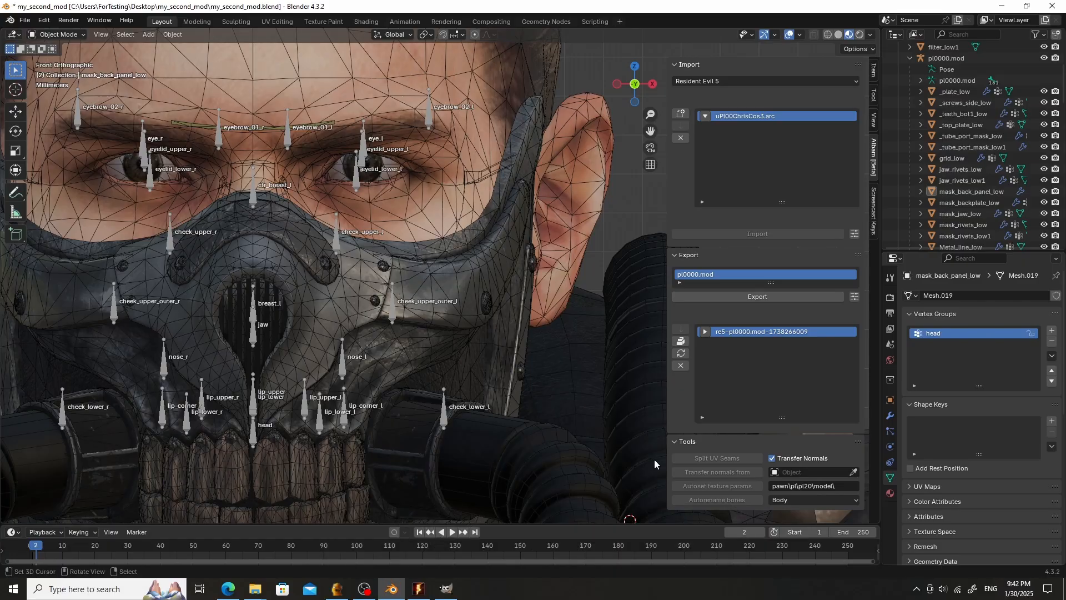
- Select the mask objects from _plate_low through nose_plate_low and split their UV seams
scroll(337, 333, "down", 3)
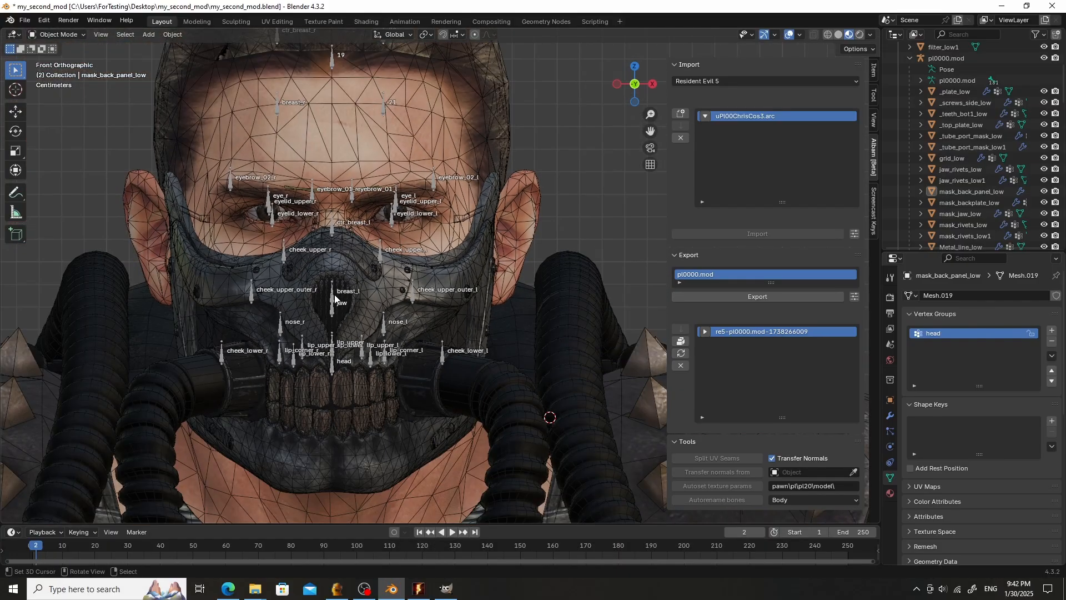
scroll(340, 314, "up", 2)
scroll(351, 352, "down", 2)
left_click(345, 397)
left_click(359, 459)
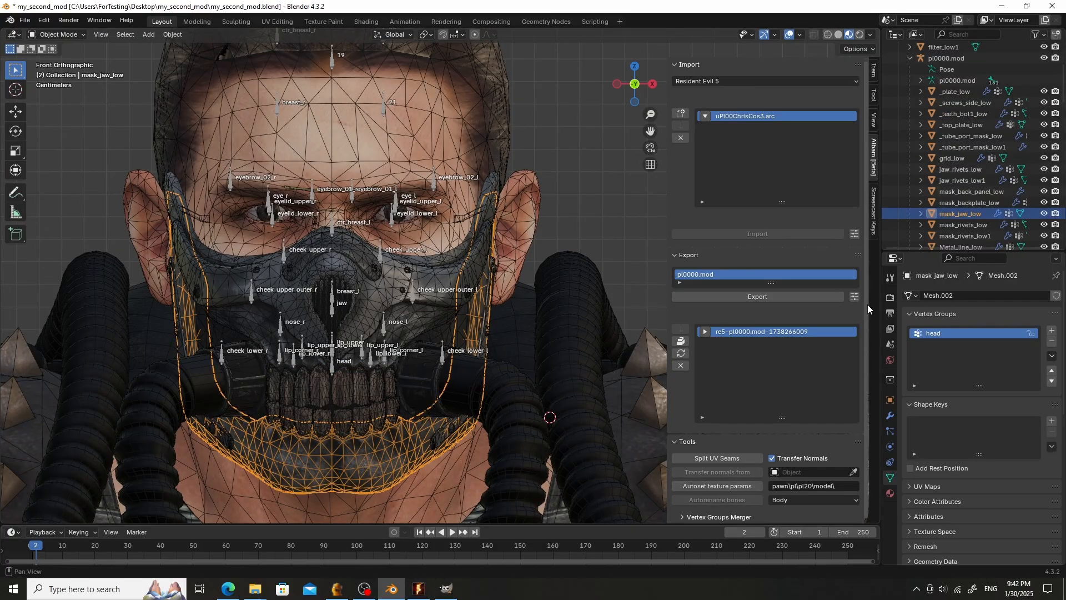
left_click(957, 92)
scroll(957, 96, "down", 4)
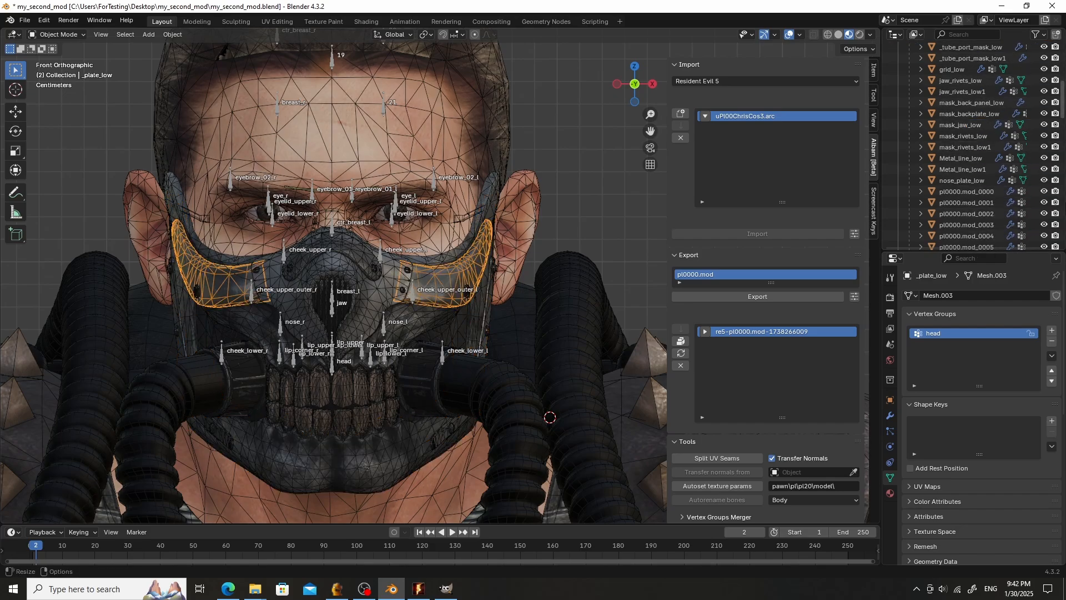
left_click(984, 180, "shift")
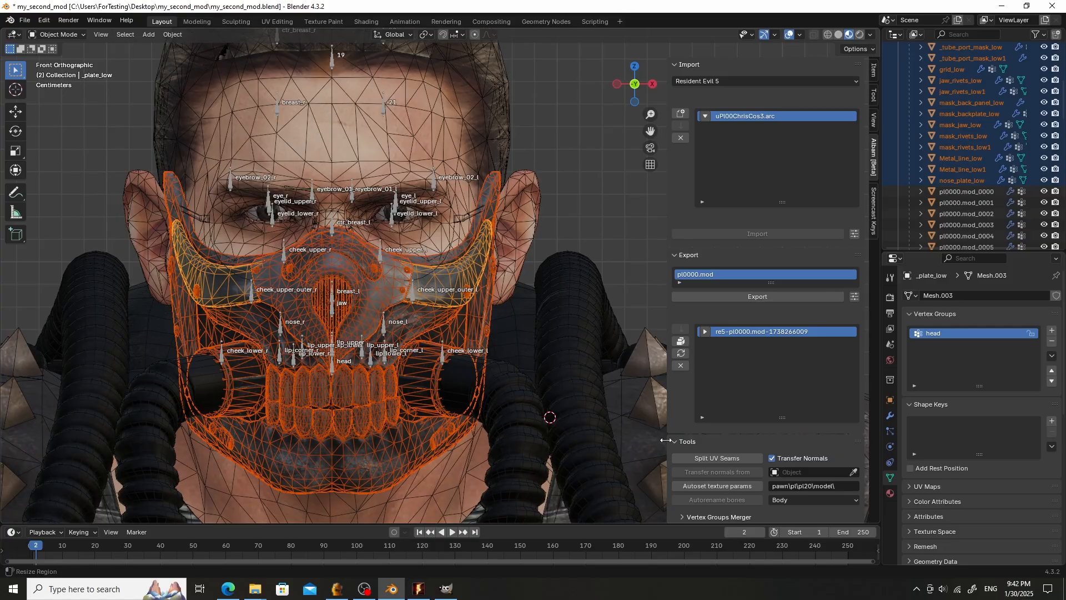
left_click(718, 458)
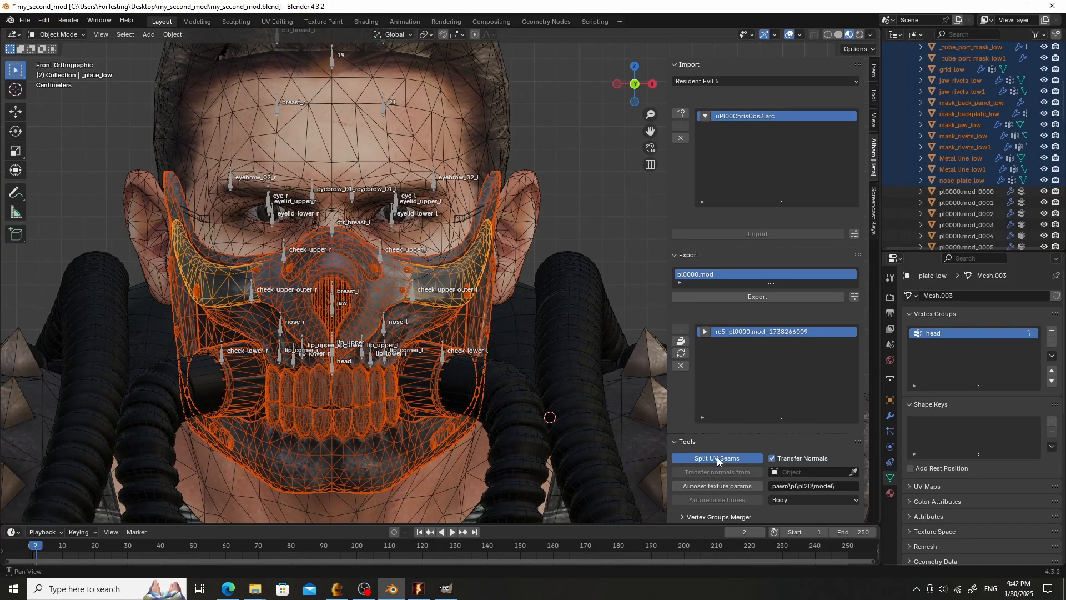
- Inspect the individual mask parts in edit mode, switching between objects through the mode pie menu
key("ctrl+Tab")
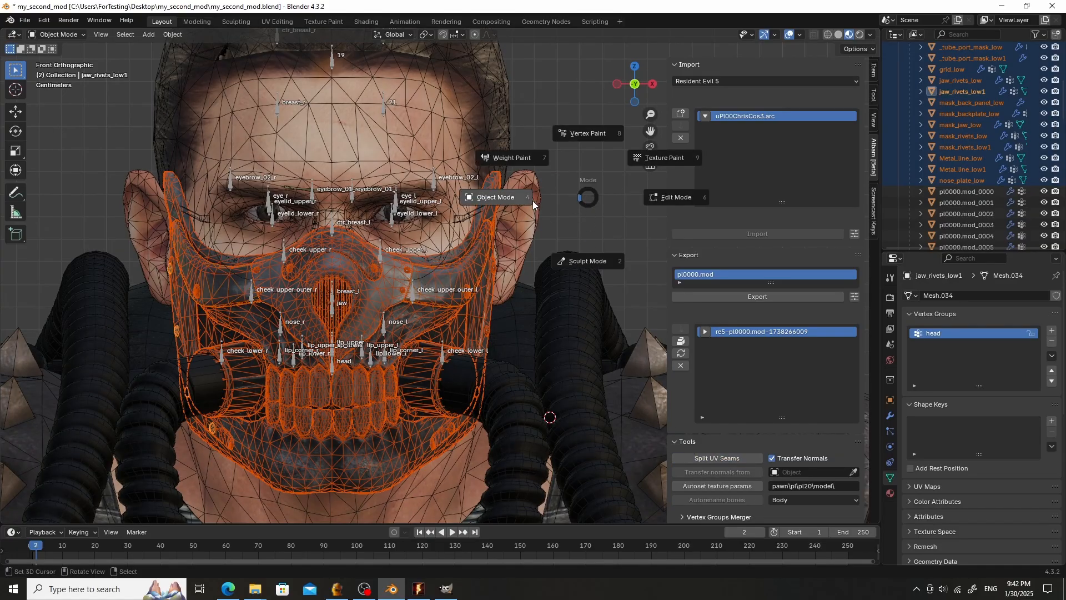
left_click(532, 201)
left_click(572, 224)
left_click(455, 253)
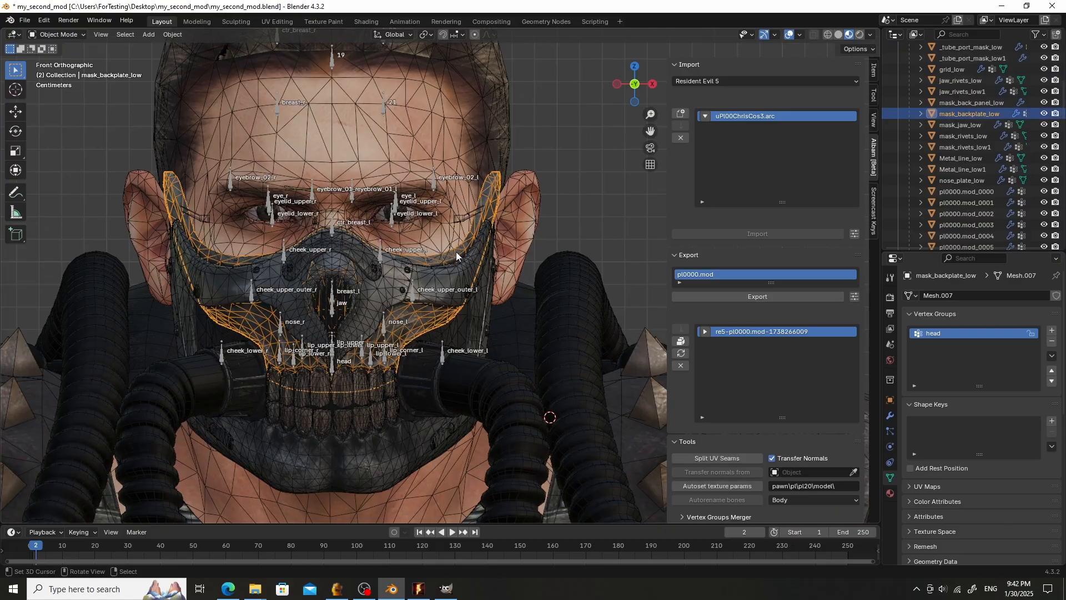
key("ctrl+Tab")
left_click(547, 253)
key("ctrl+Tab")
left_click(441, 254)
right_click(410, 427)
key("ctrl+Tab")
left_click(458, 428)
key("ctrl+Tab")
left_click(399, 424)
right_click(352, 407)
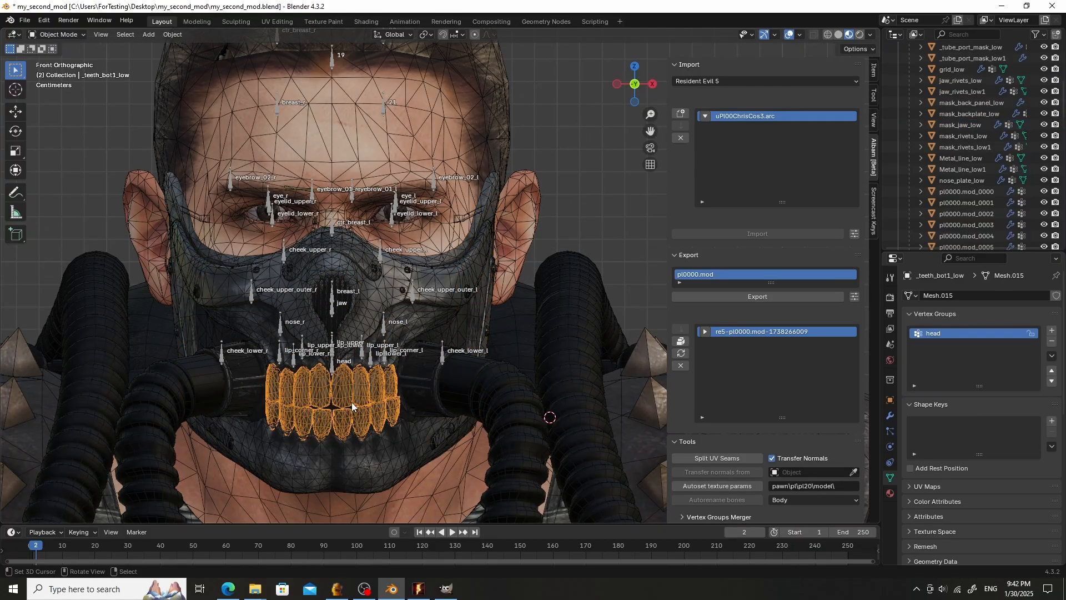
key("ctrl+Tab")
left_click(439, 409)
key("ctrl+Tab")
left_click(336, 392)
right_click(352, 314)
key("ctrl+Tab")
left_click(415, 313)
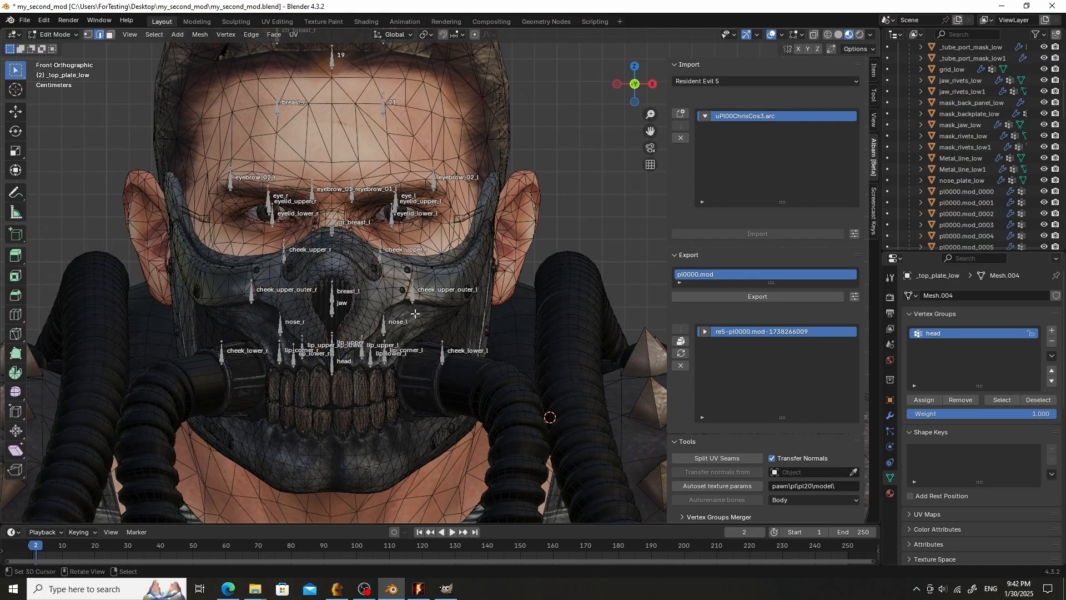
key("ctrl+Tab")
left_click(342, 305)
middle_click_drag(424, 307, 393, 313)
right_click(319, 317)
right_click(319, 316)
key("KP_1")
scroll(394, 314, "up", 3)
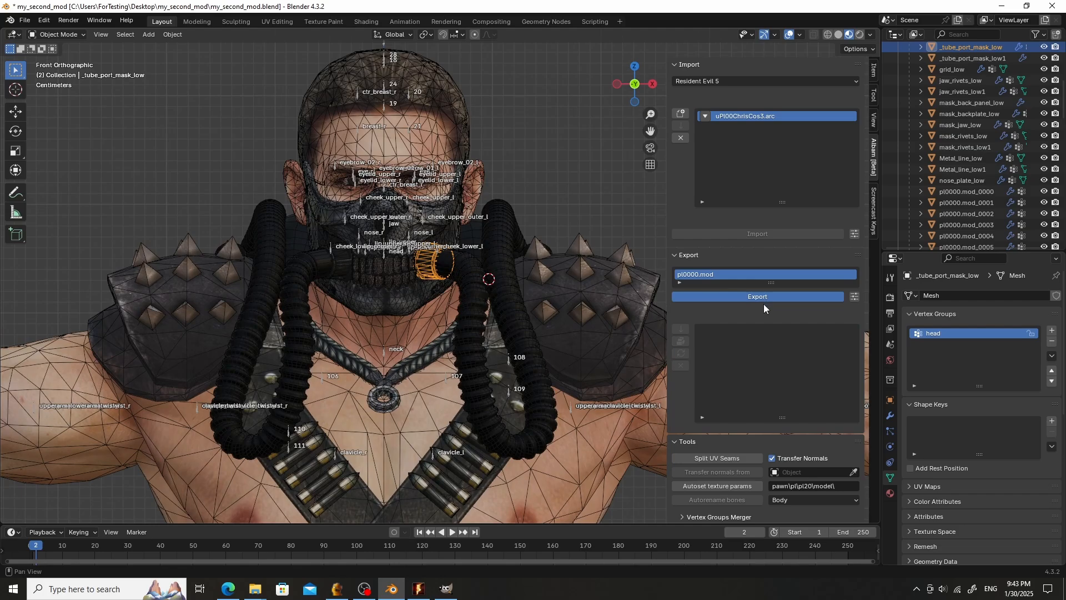
- Export pl0000.mod and update the uPl00ChrisCos3.arc archive with it
left_click(769, 298)
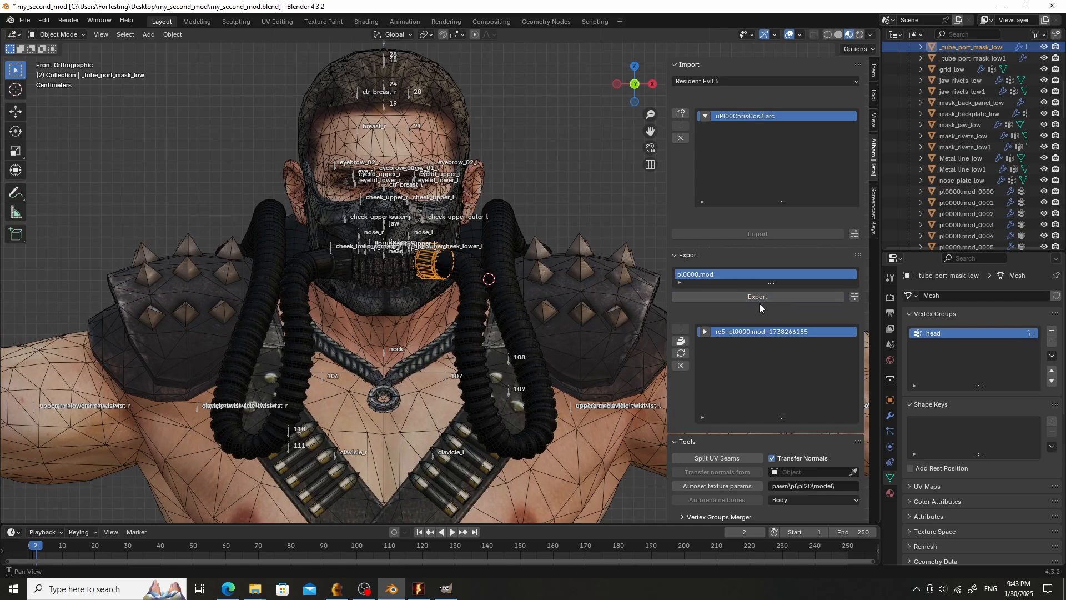
left_click(686, 356)
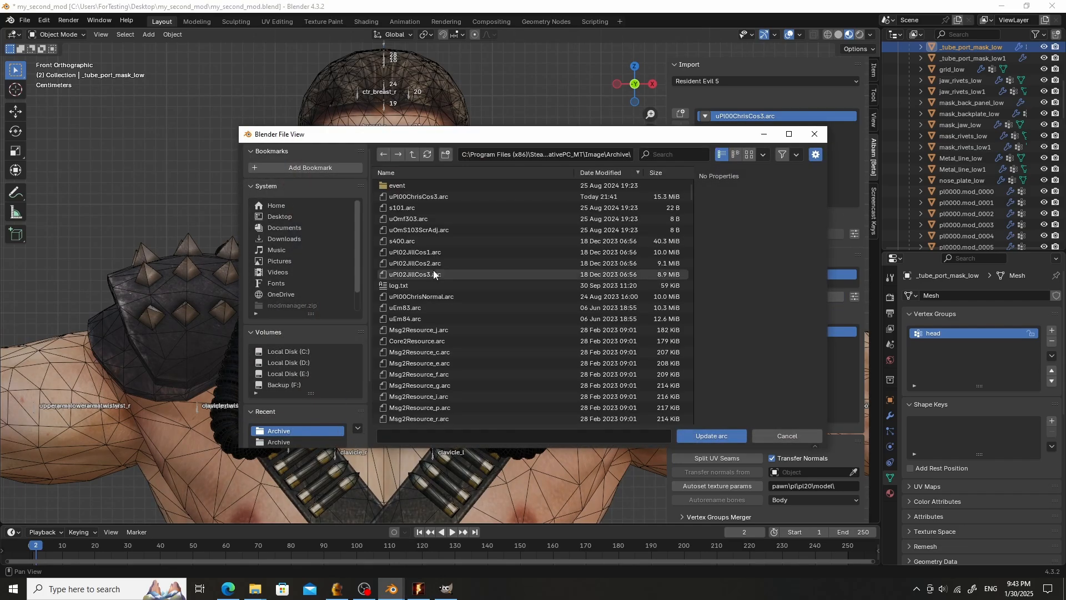
double_click(474, 195)
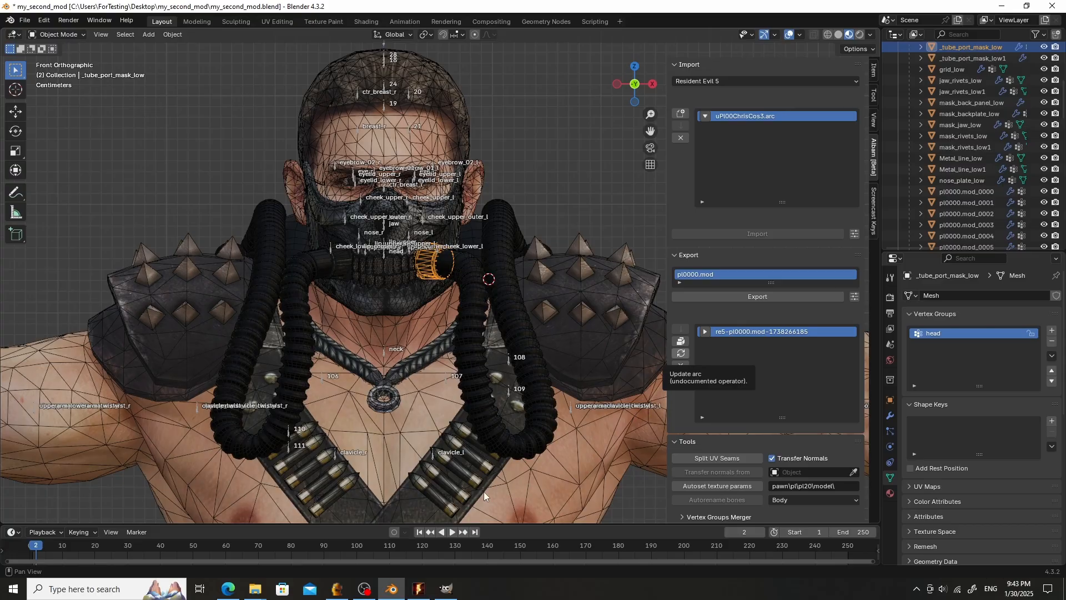
- Switch to the game and quit the current session back to the main menu
left_click(420, 588)
key("Escape")
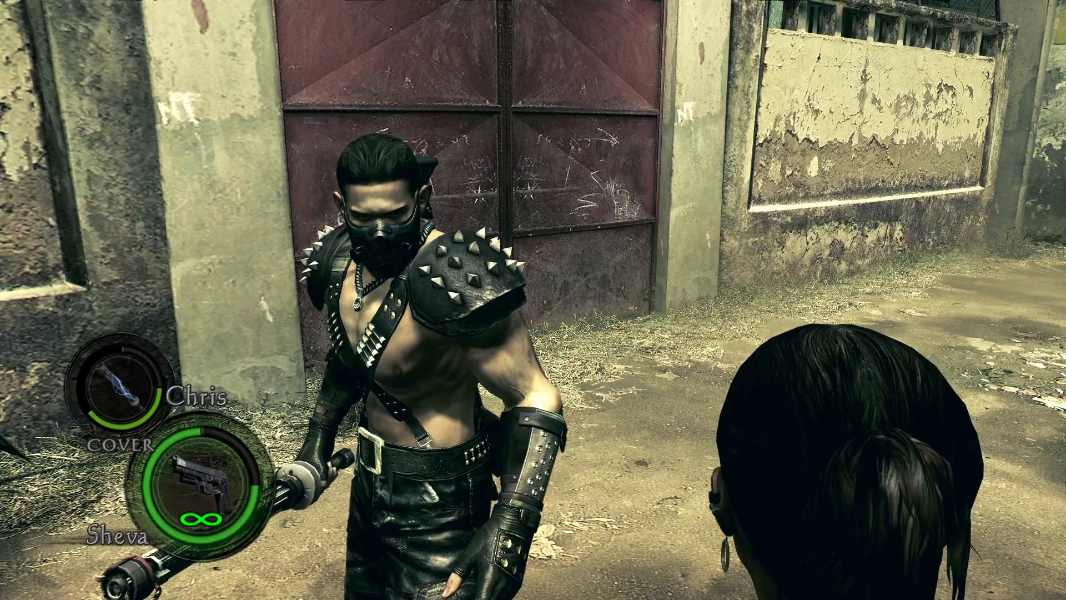
key("Escape")
left_click(523, 344)
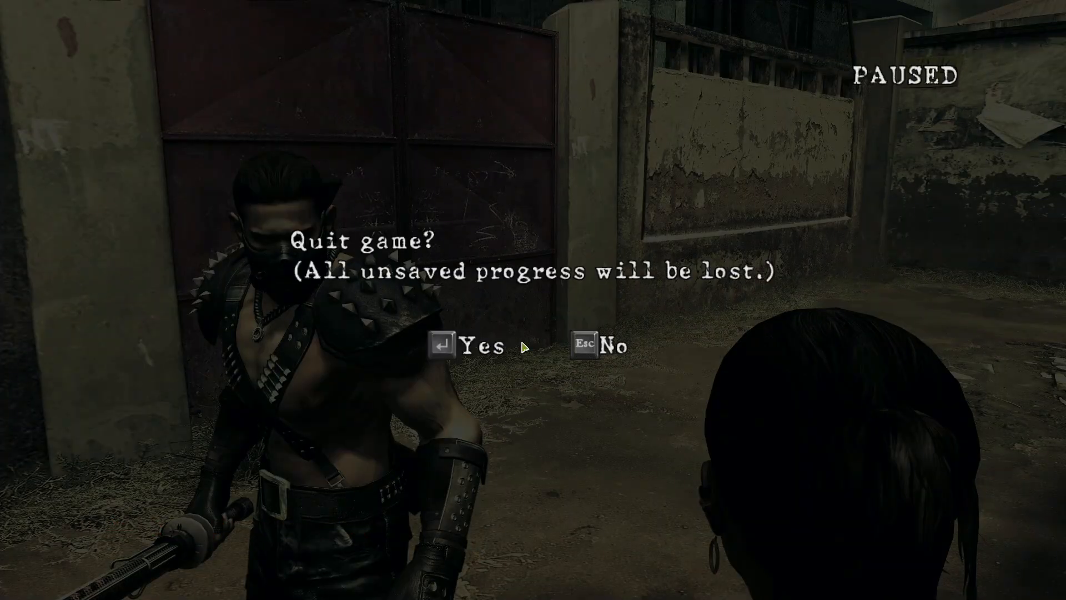
left_click(469, 349)
left_click(450, 360)
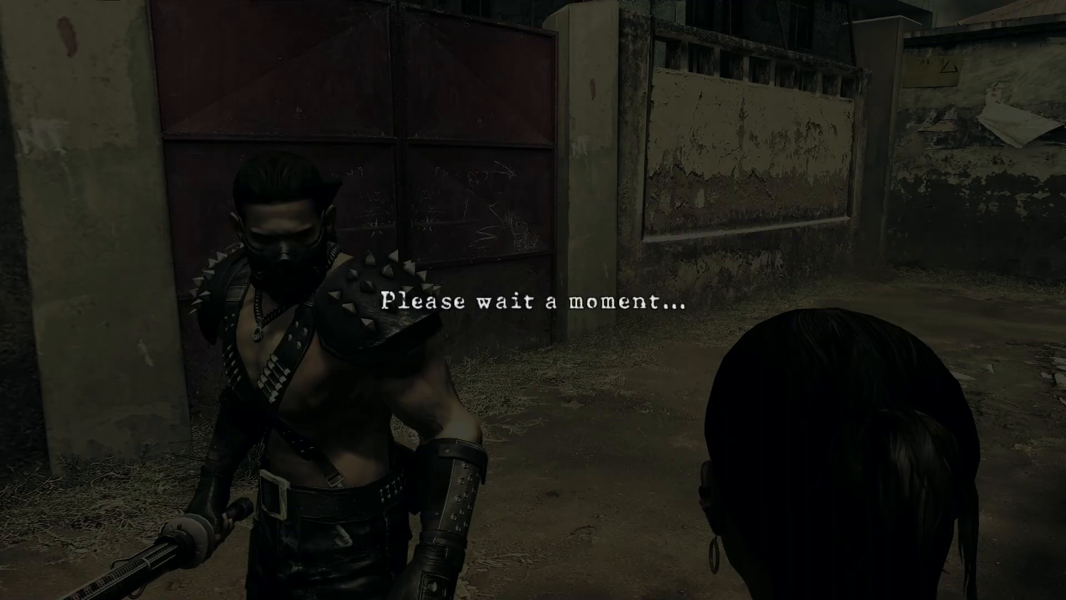
left_click(537, 380)
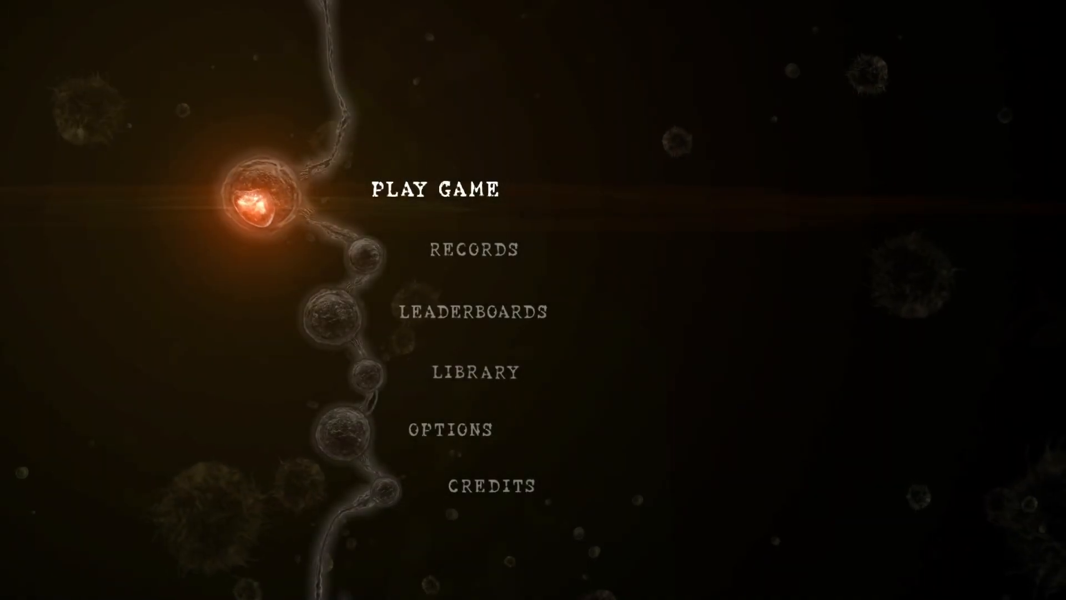
- Continue the saved game with network selection set to Local and start playing to see the mask in-game
left_click(487, 194)
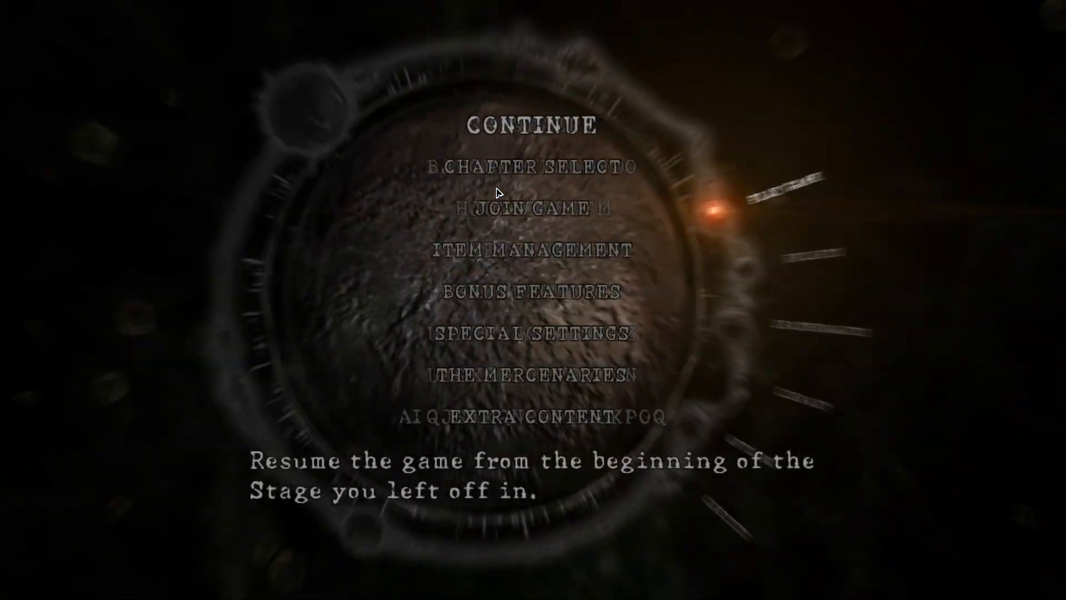
left_click(526, 136)
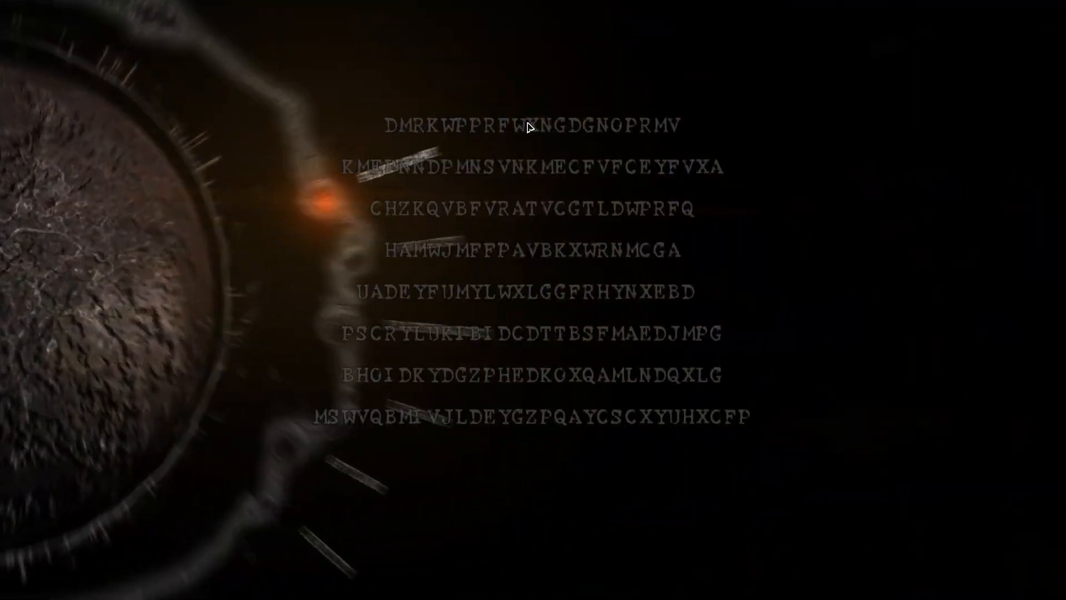
left_click(520, 142)
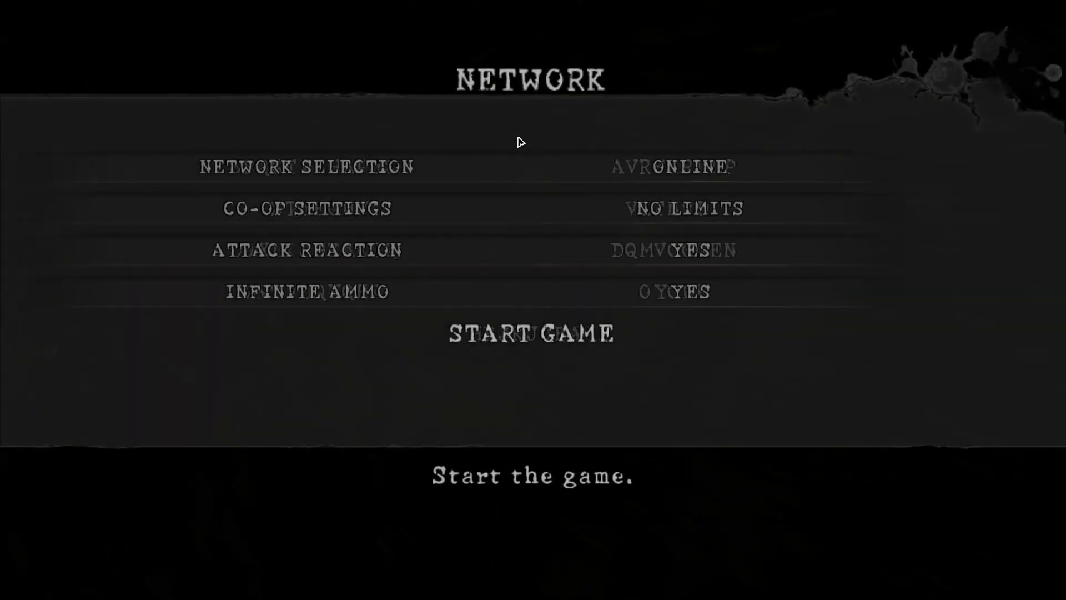
left_click(568, 161)
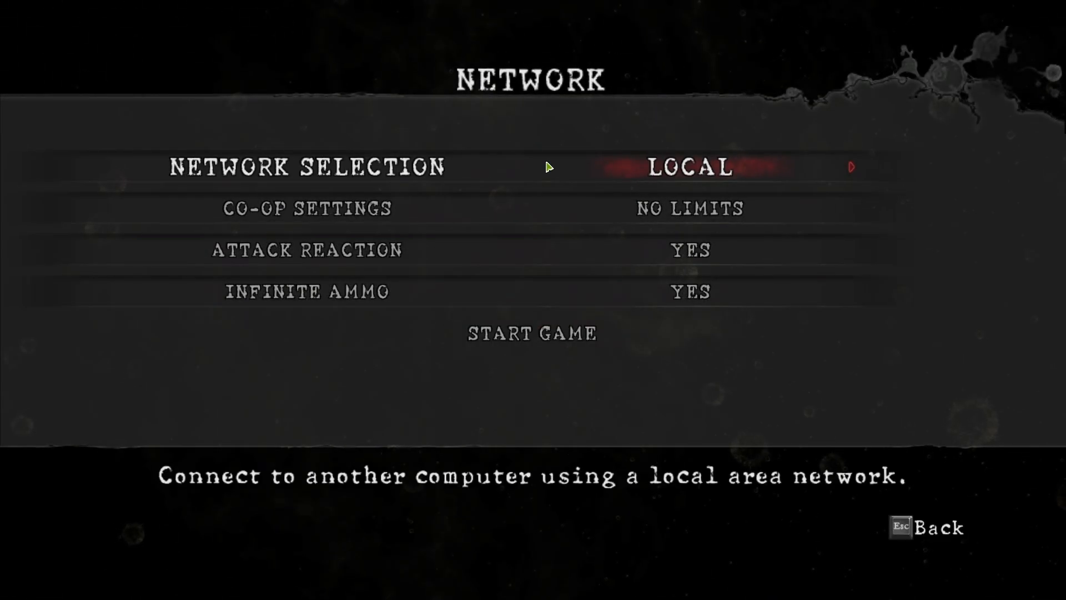
left_click(548, 333)
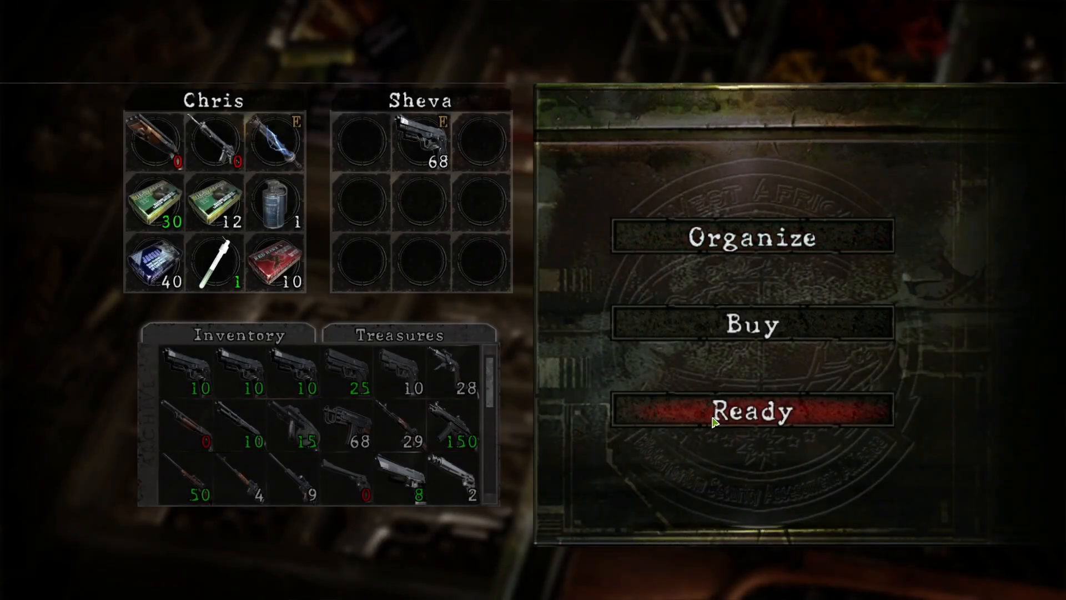
left_click(714, 419)
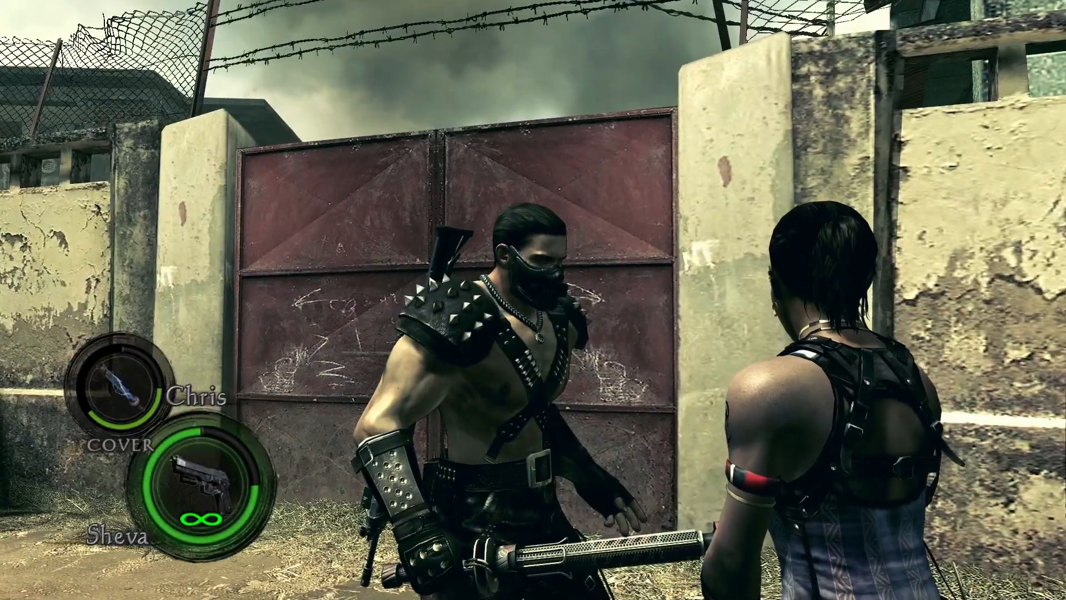
- Pause the game and switch back to Blender
key("Escape")
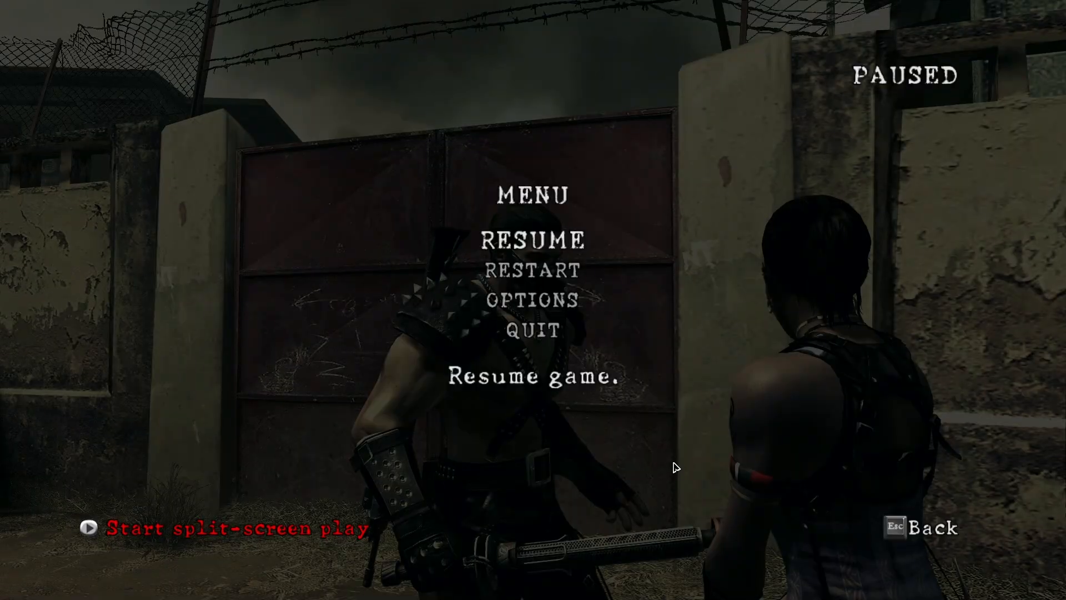
key("alt+Tab")
left_click(681, 458)
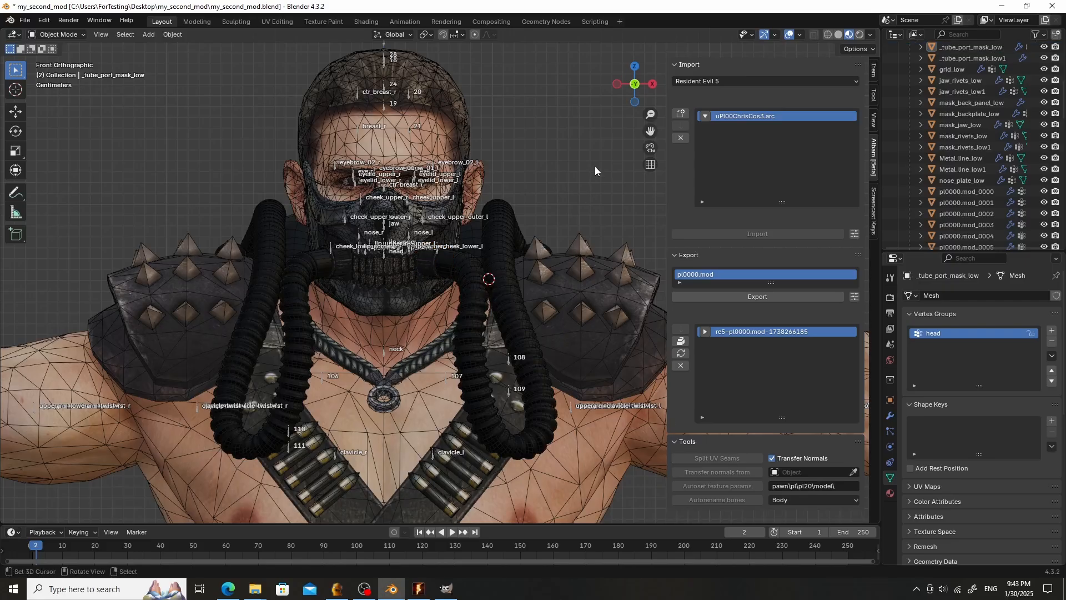
- Update the uPl00ChrisCos3.arc archive in the recent Archive folder with the exported mod
scroll(595, 166, "up", 4)
scroll(408, 223, "down", 2)
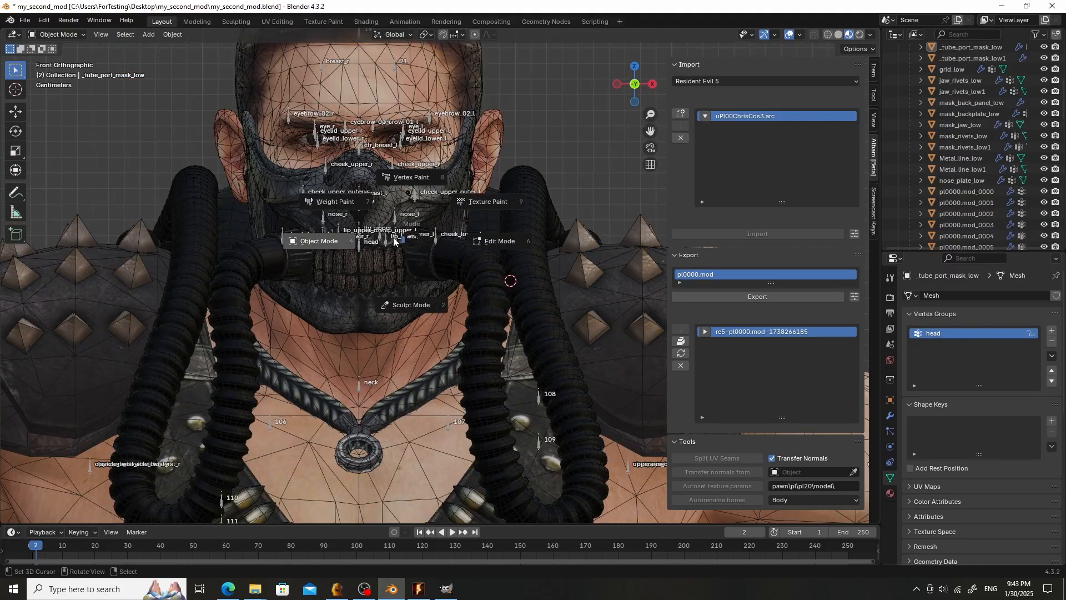
scroll(544, 185, "down", 3)
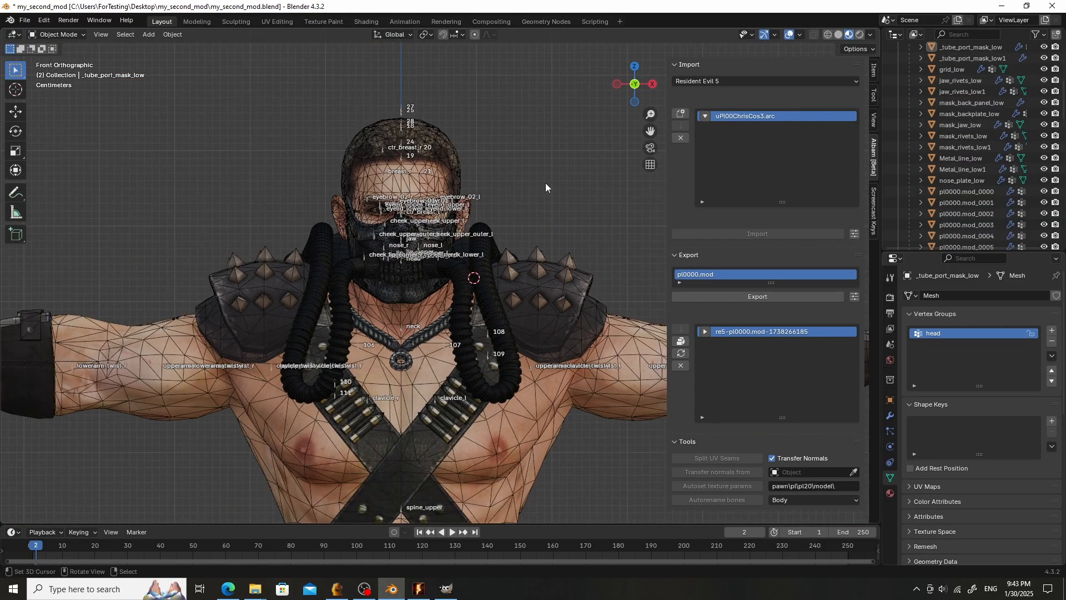
scroll(545, 182, "up", 4)
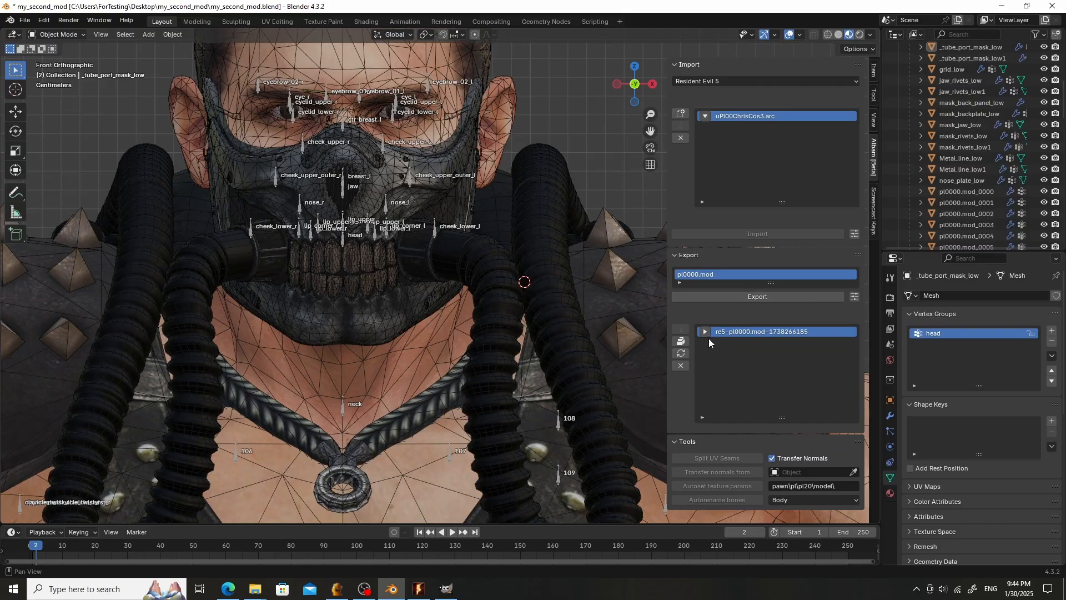
left_click(681, 354)
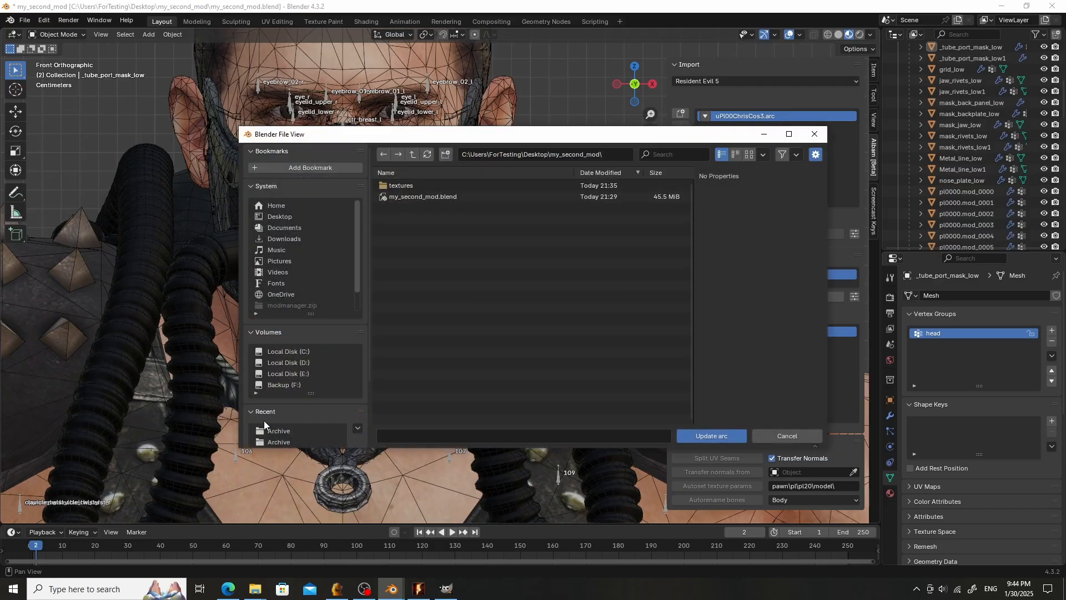
left_click(287, 441)
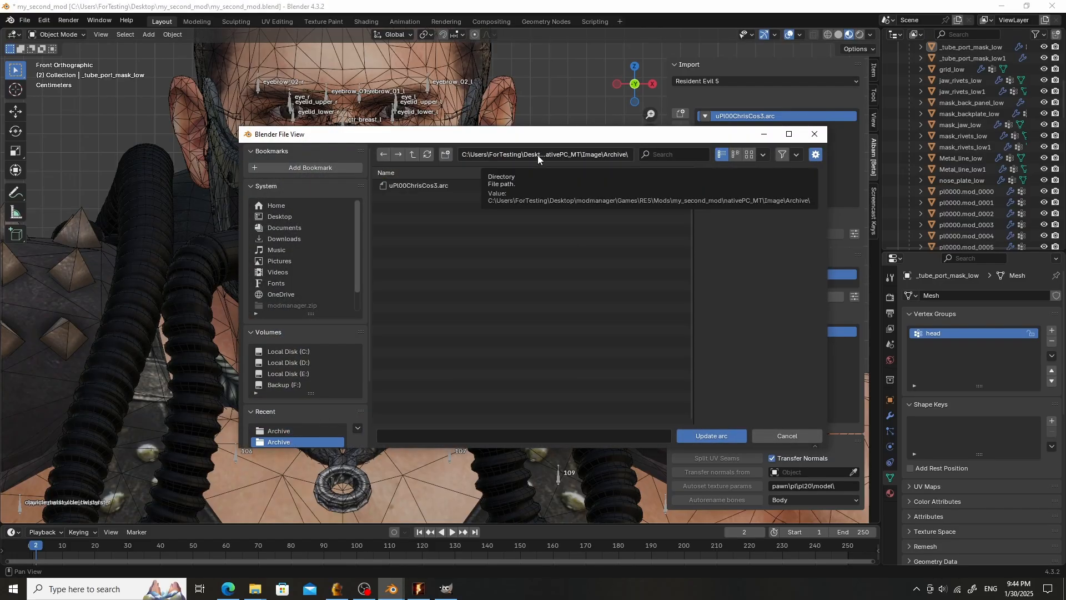
double_click(438, 184)
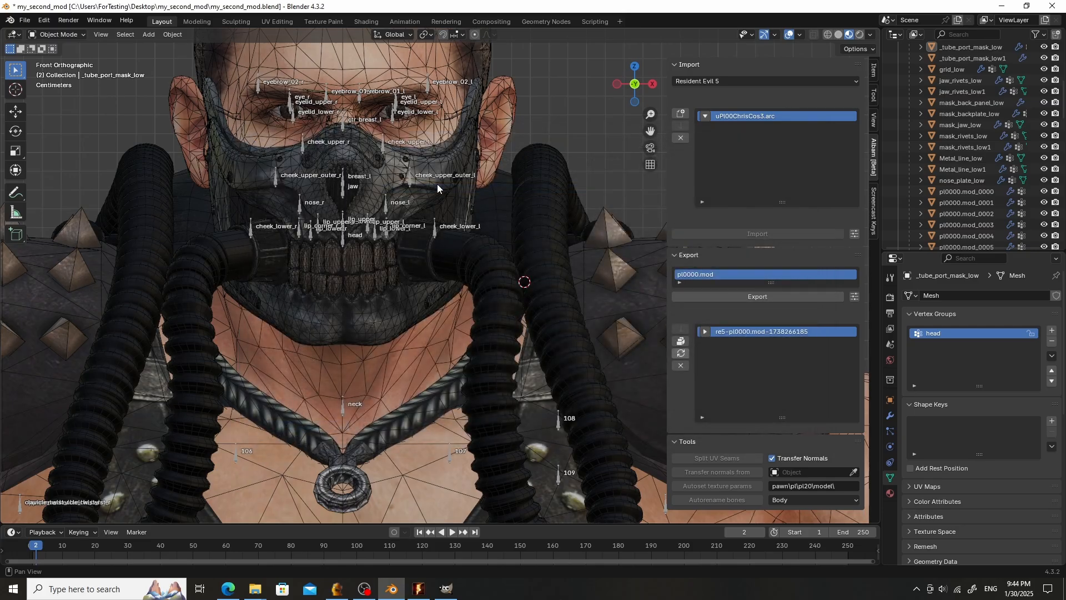